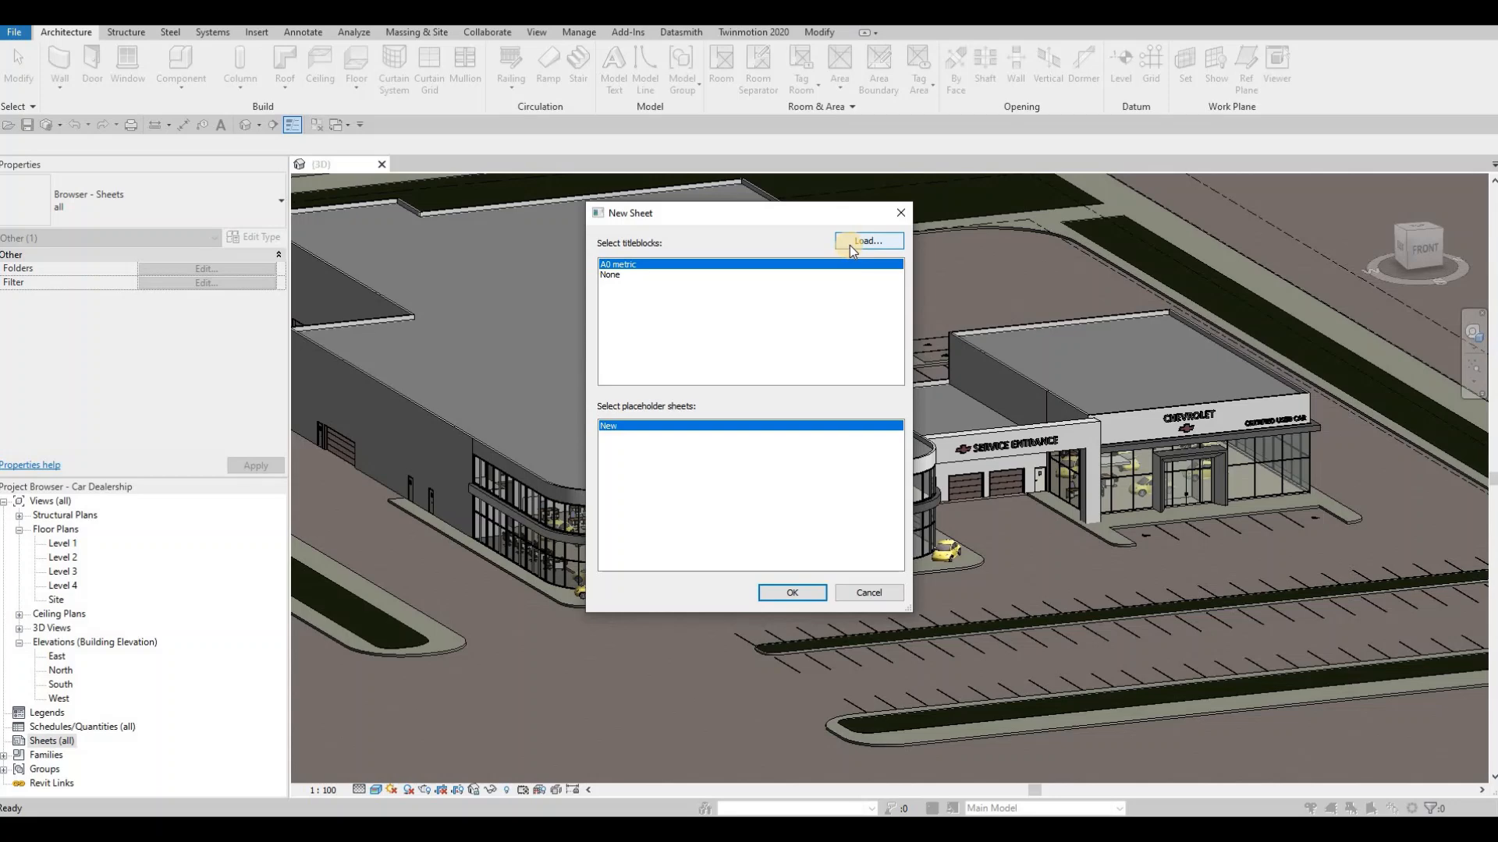
Browse the title block families in the Canada library's Titleblocks folder and leave without loading any
left_click(850, 244)
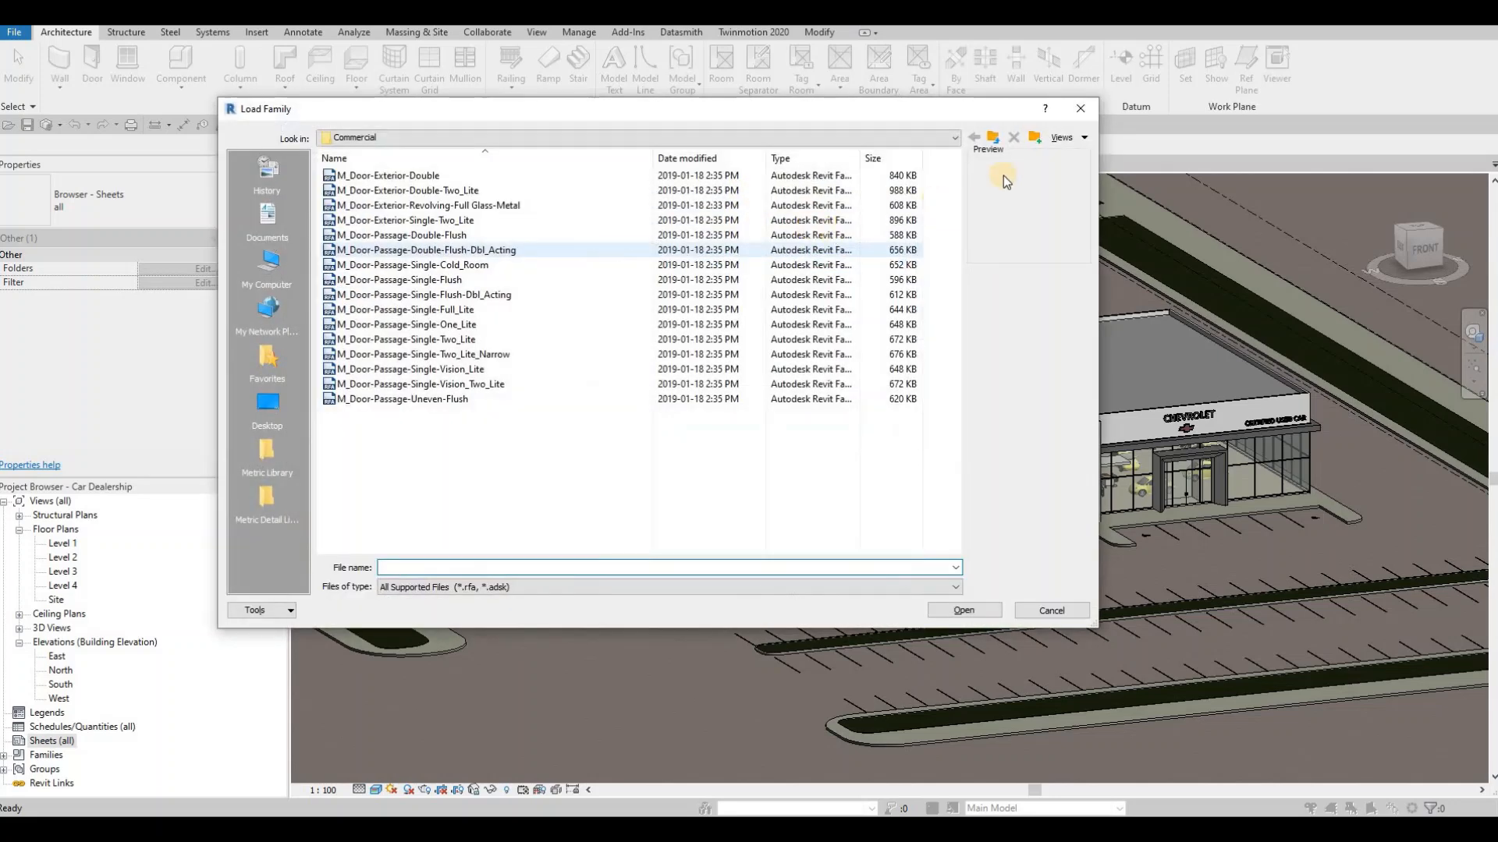
left_click(994, 138)
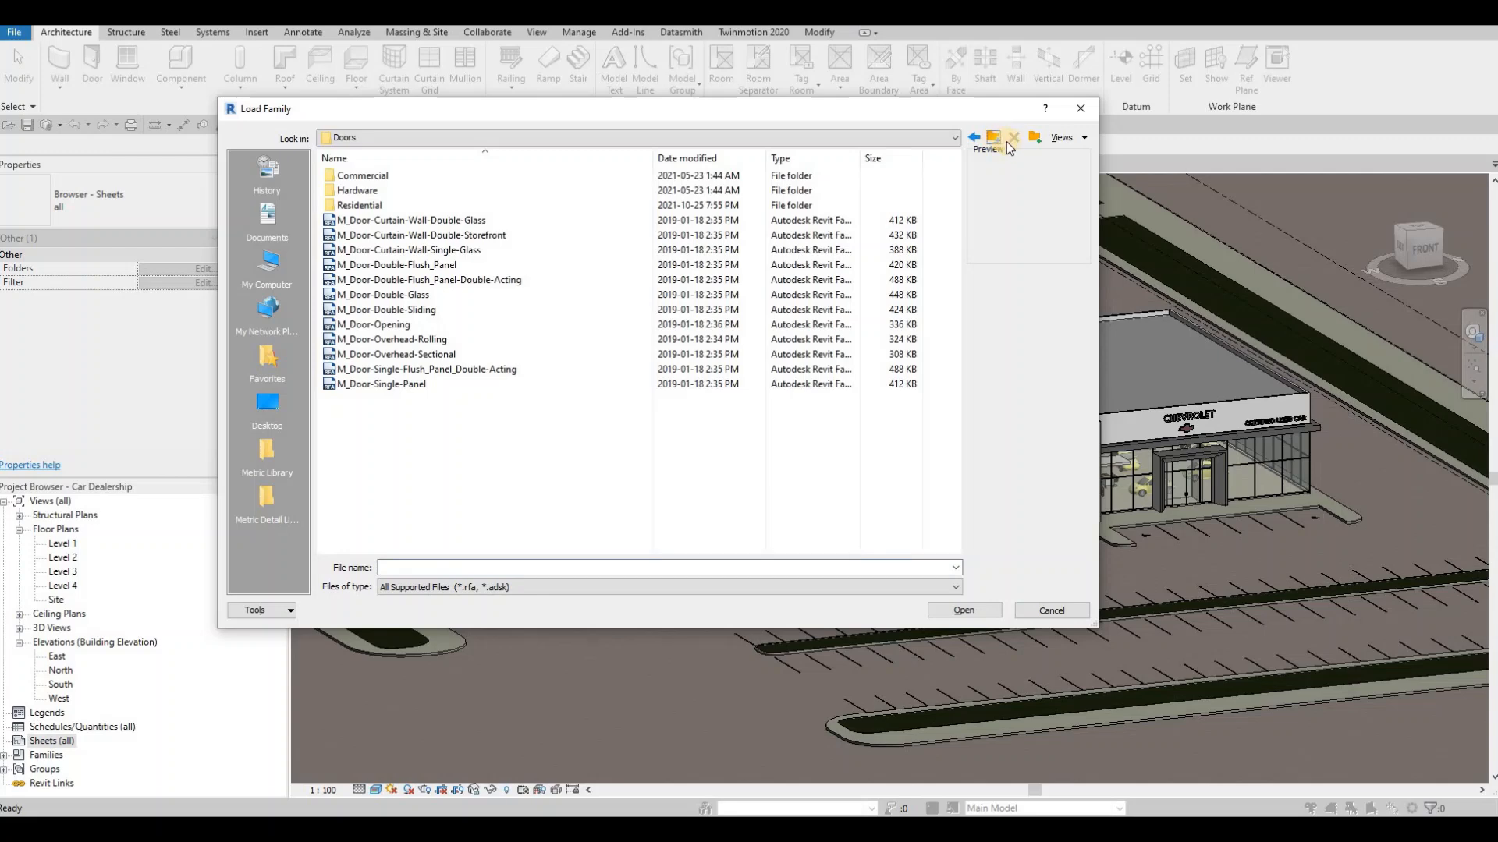
scroll(398, 466, "down", 5)
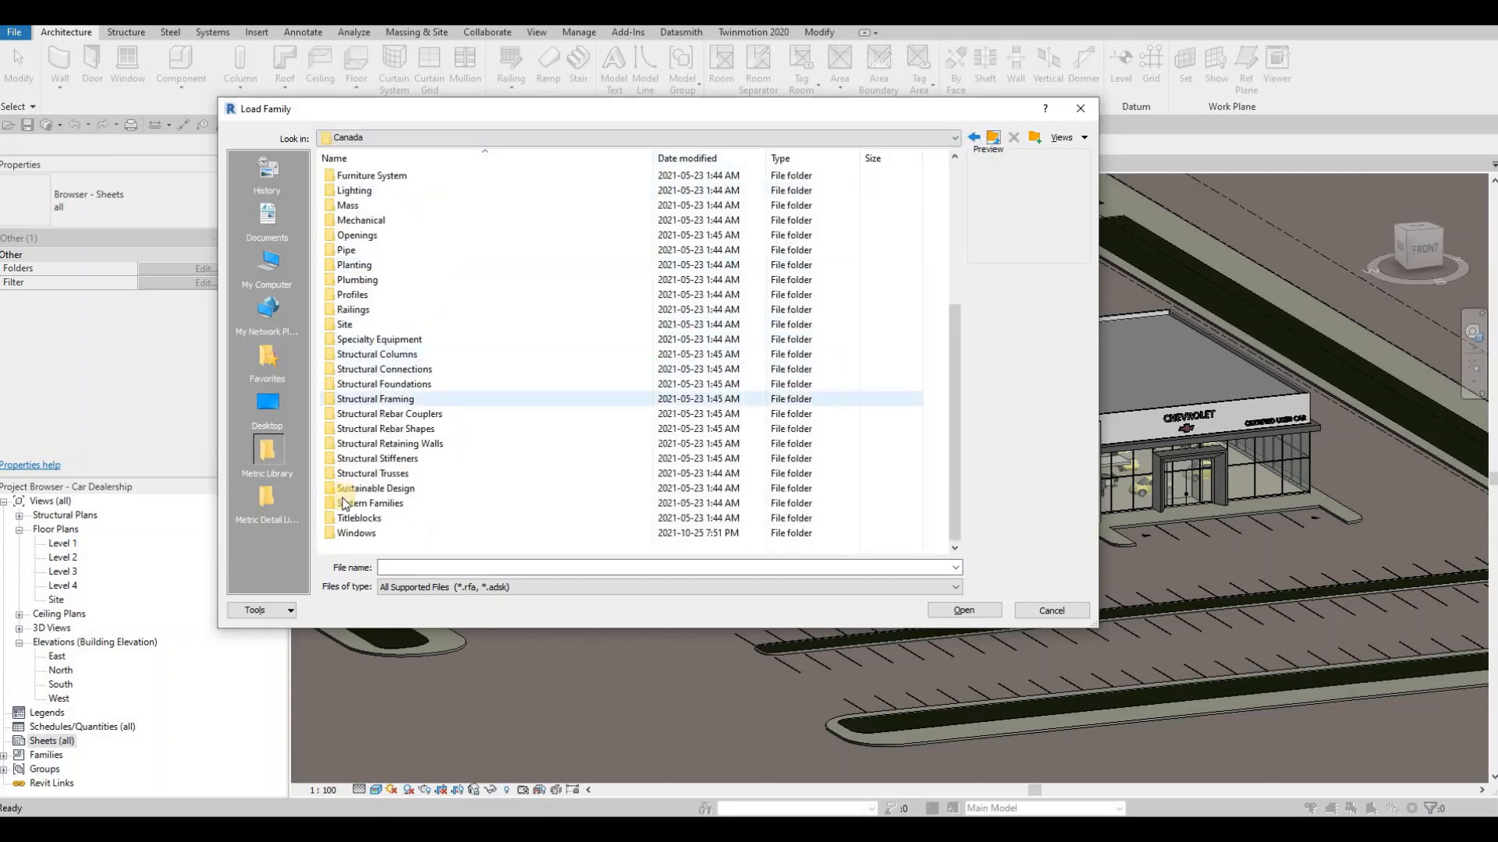
left_click(351, 517)
double_click(351, 518)
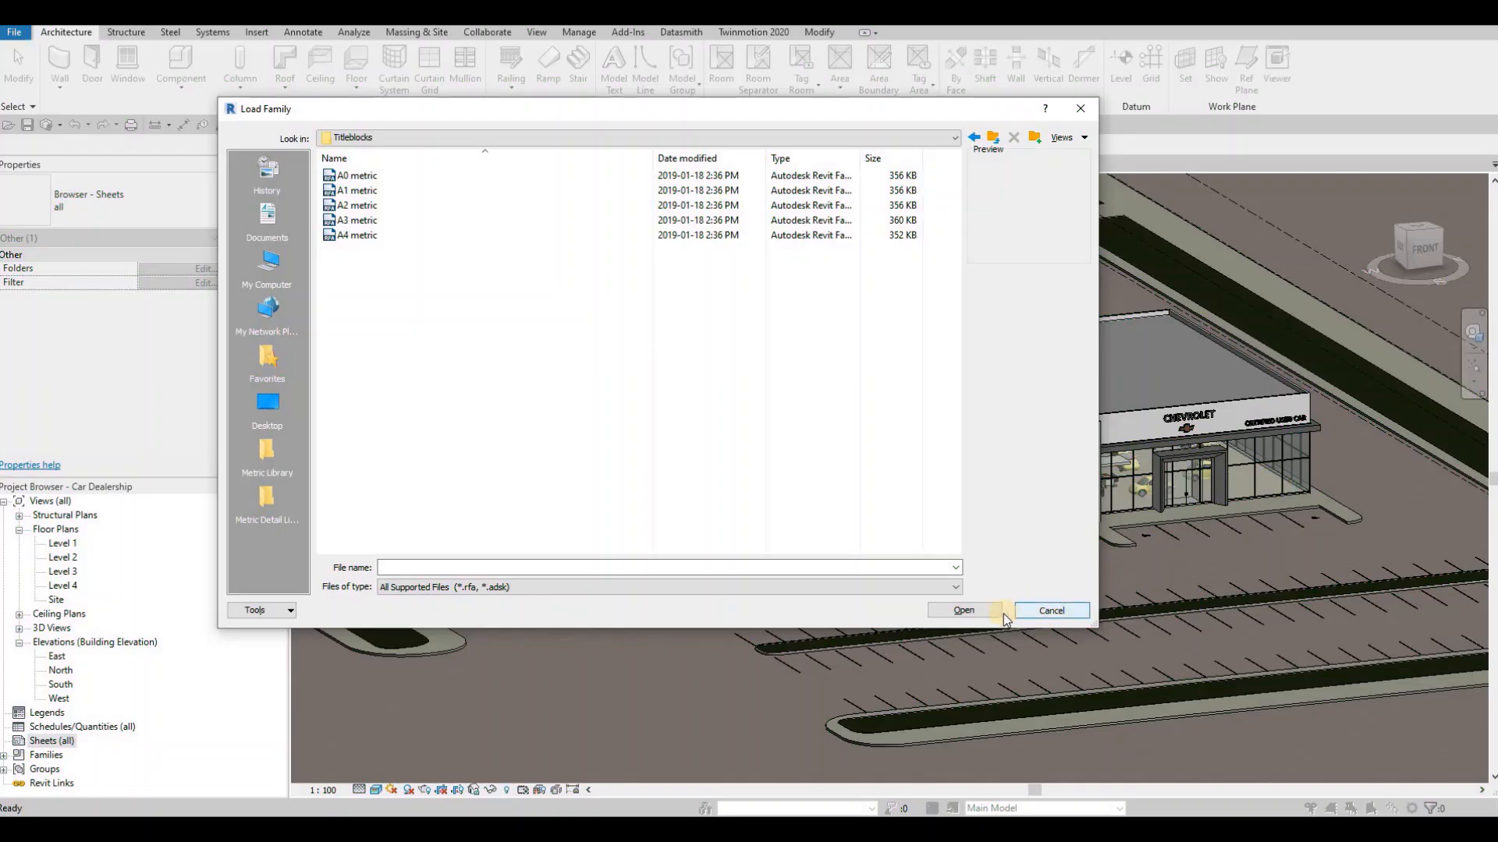
left_click(1033, 613)
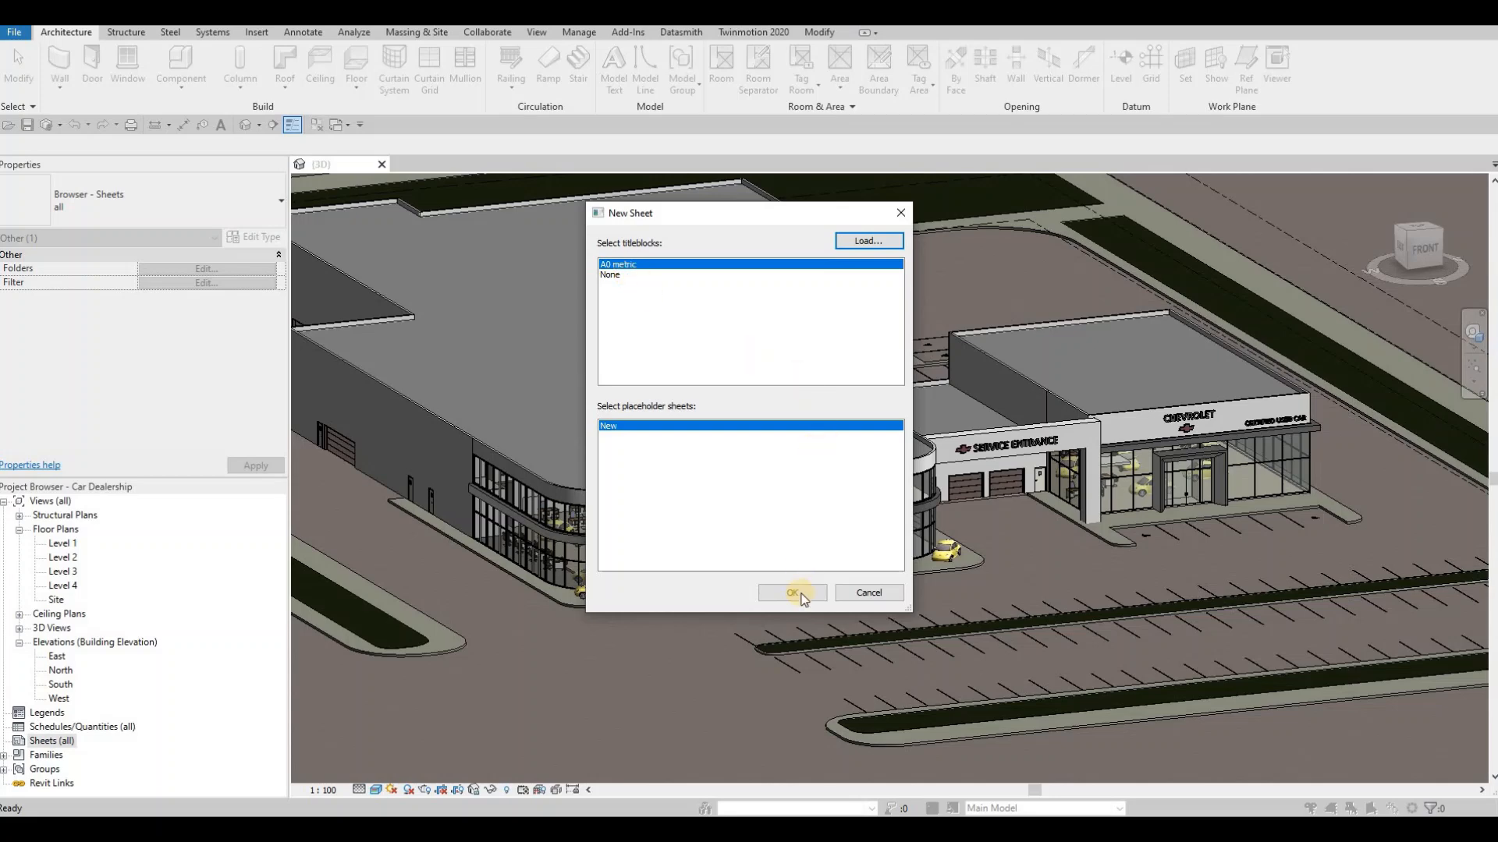
Create a new sheet using the A0 metric title block
left_click(757, 588)
double_click(39, 743)
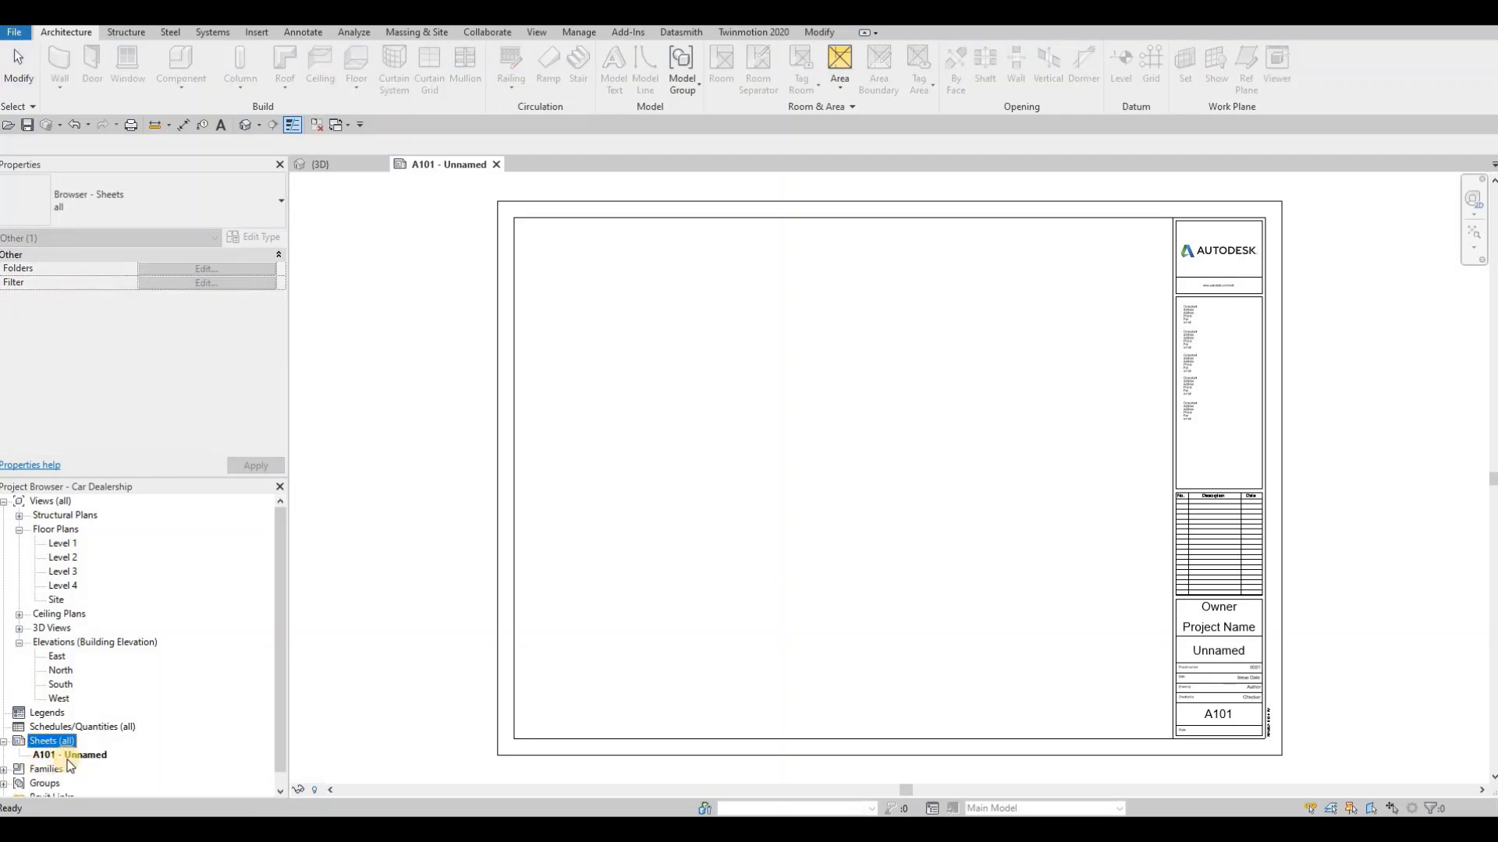
right_click(61, 755)
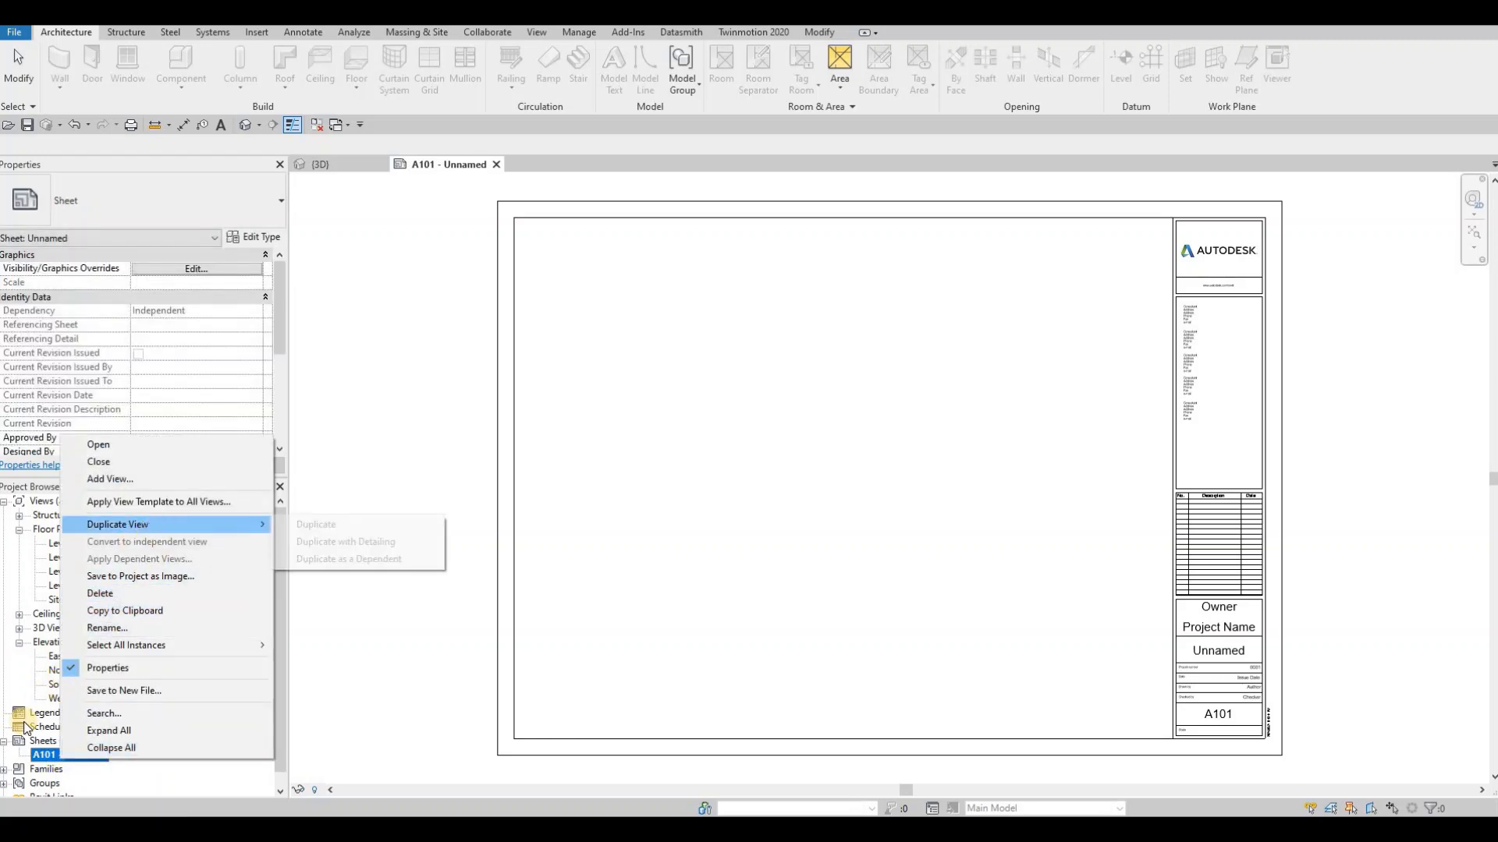
right_click(31, 741)
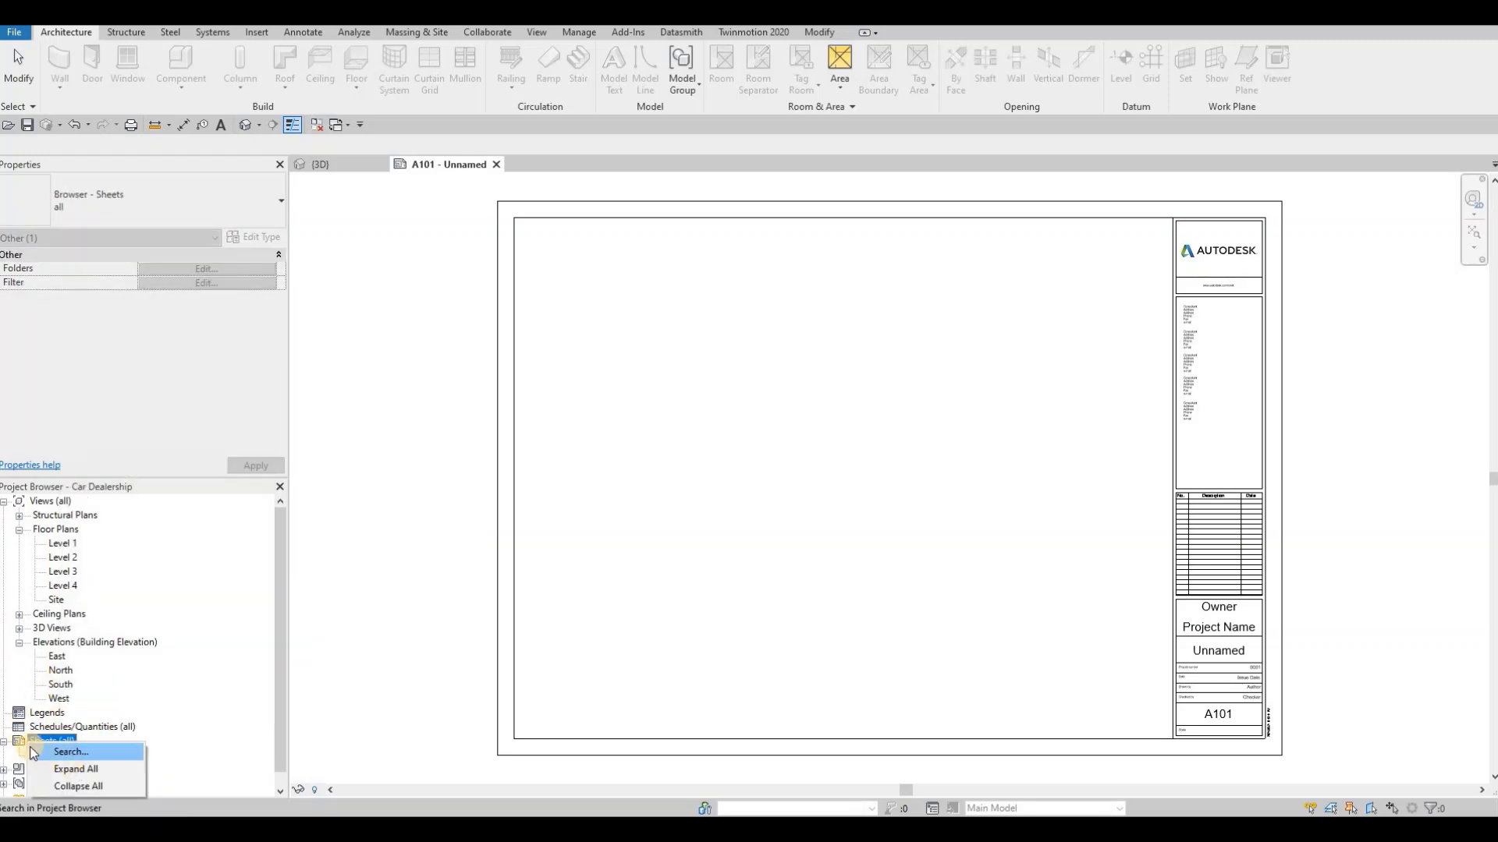
left_click(61, 755)
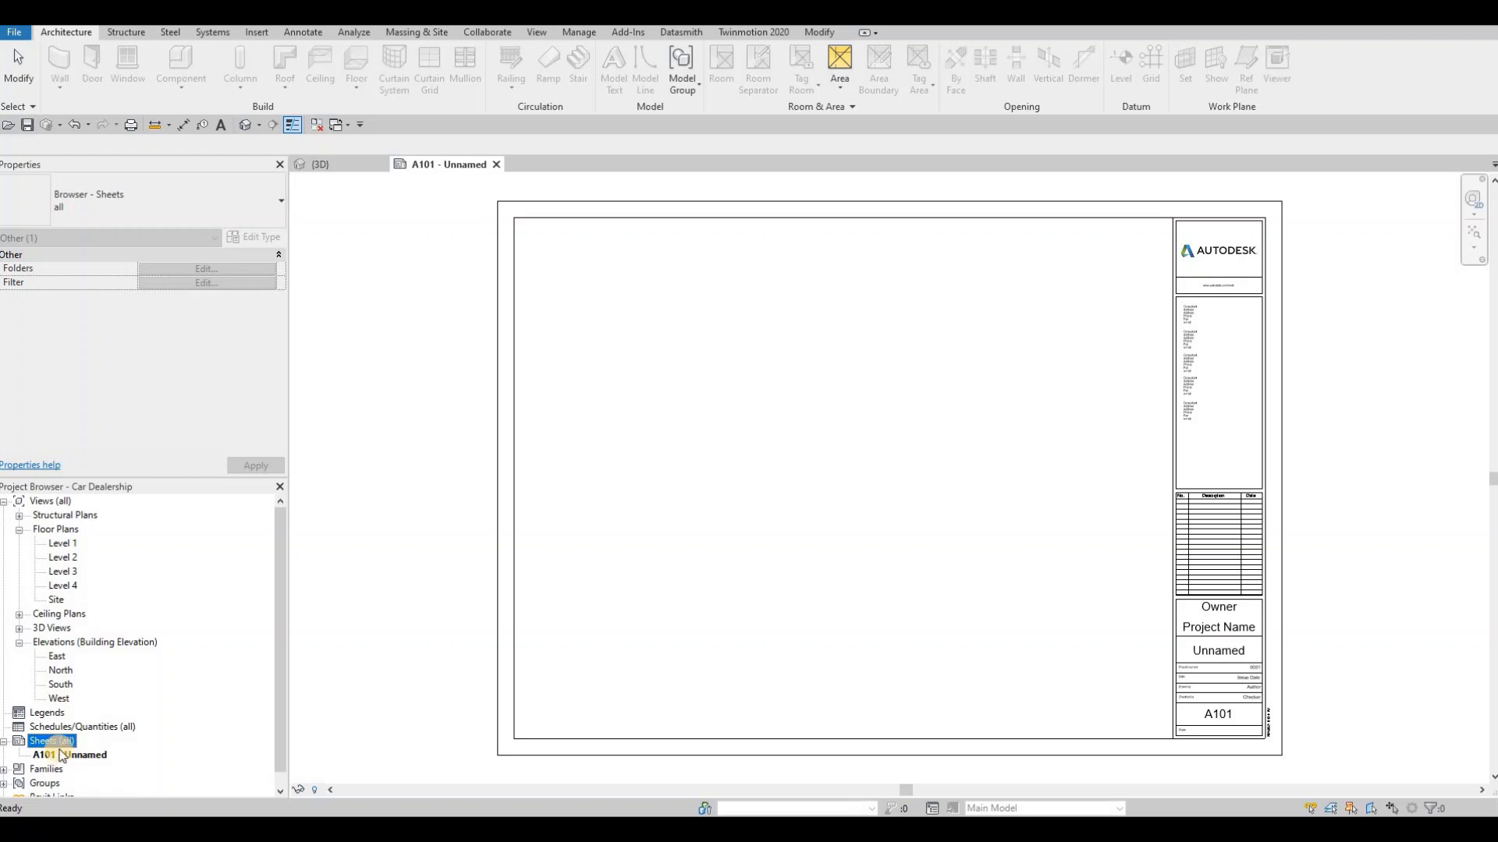
right_click(60, 756)
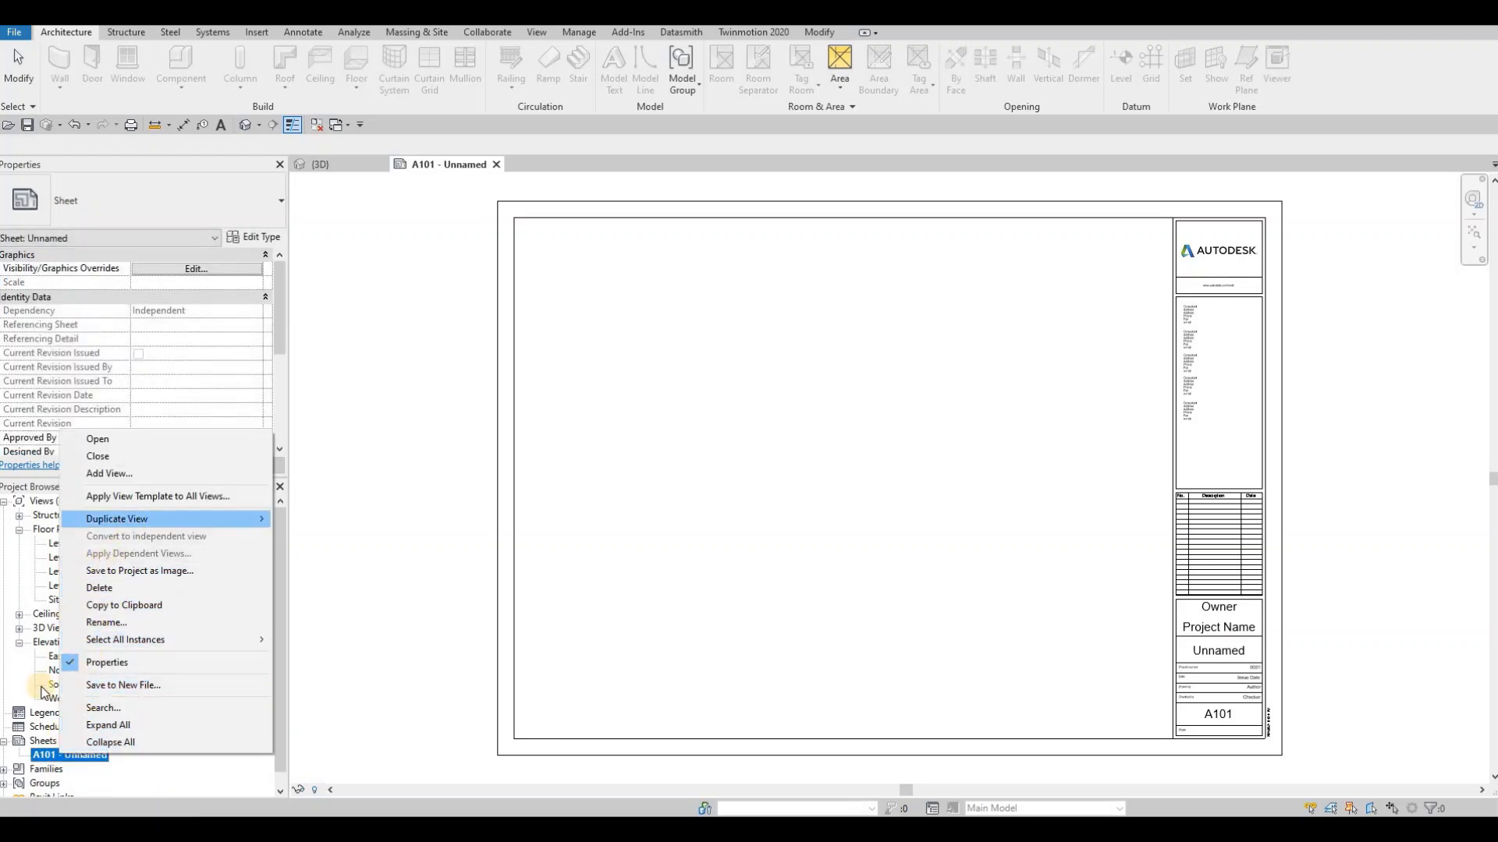
left_click(32, 745)
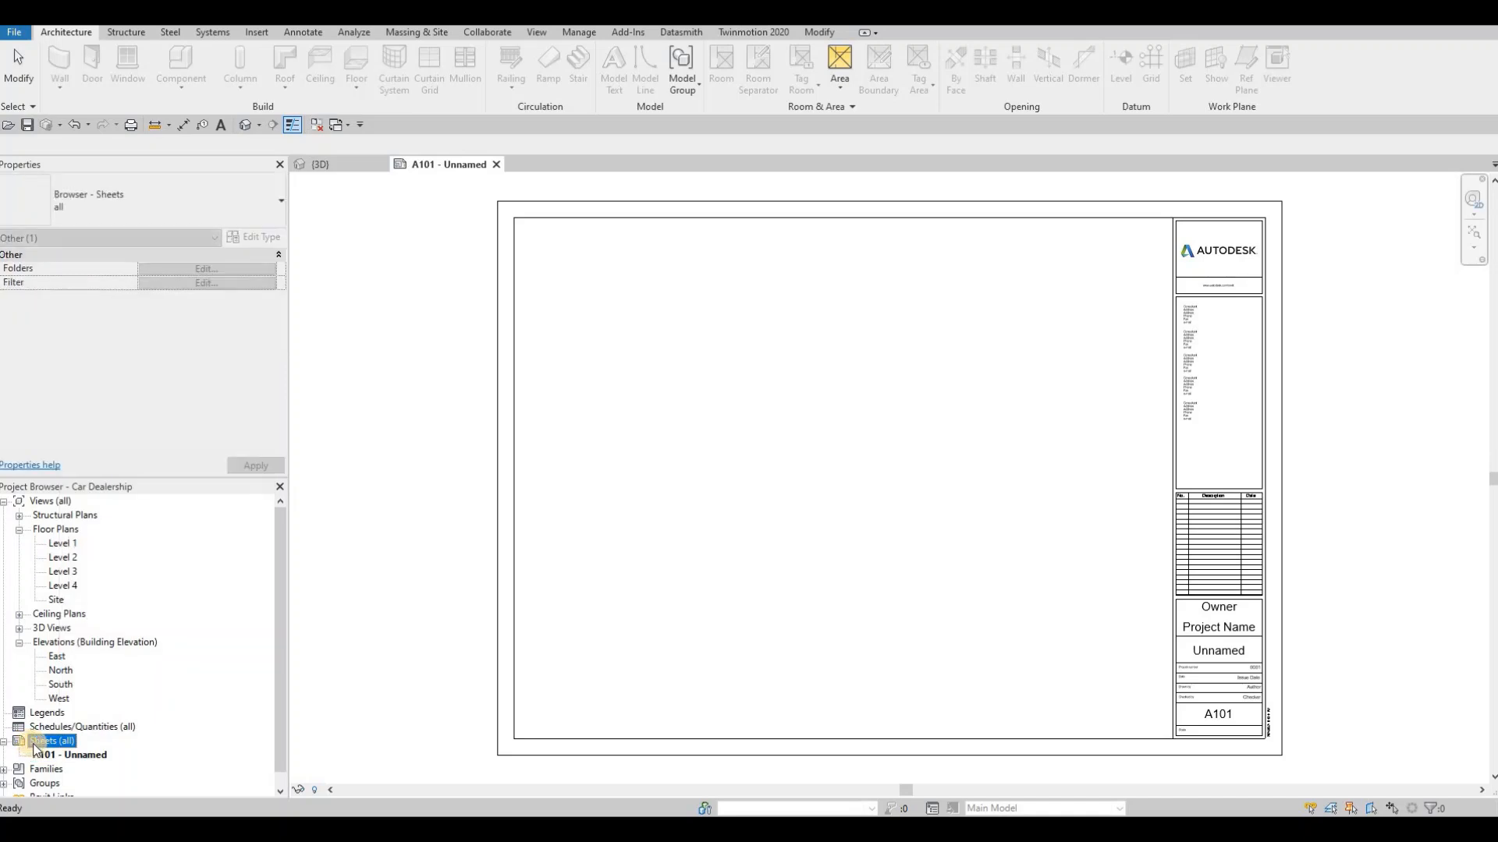
right_click(38, 746)
left_click(44, 742)
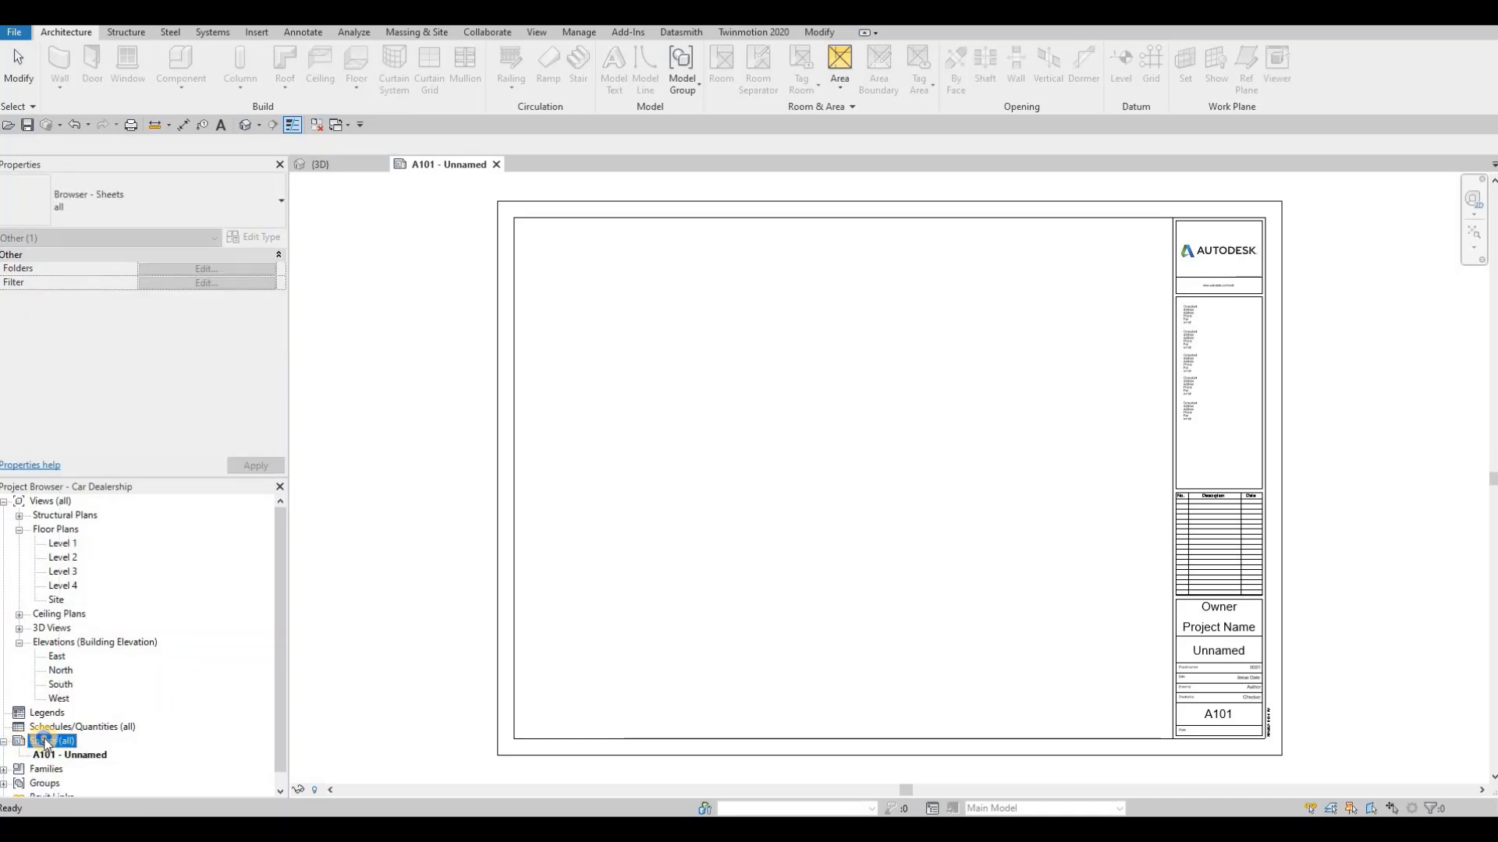
Add four more sheets to the project, each using the A0 metric title block
right_click(43, 742)
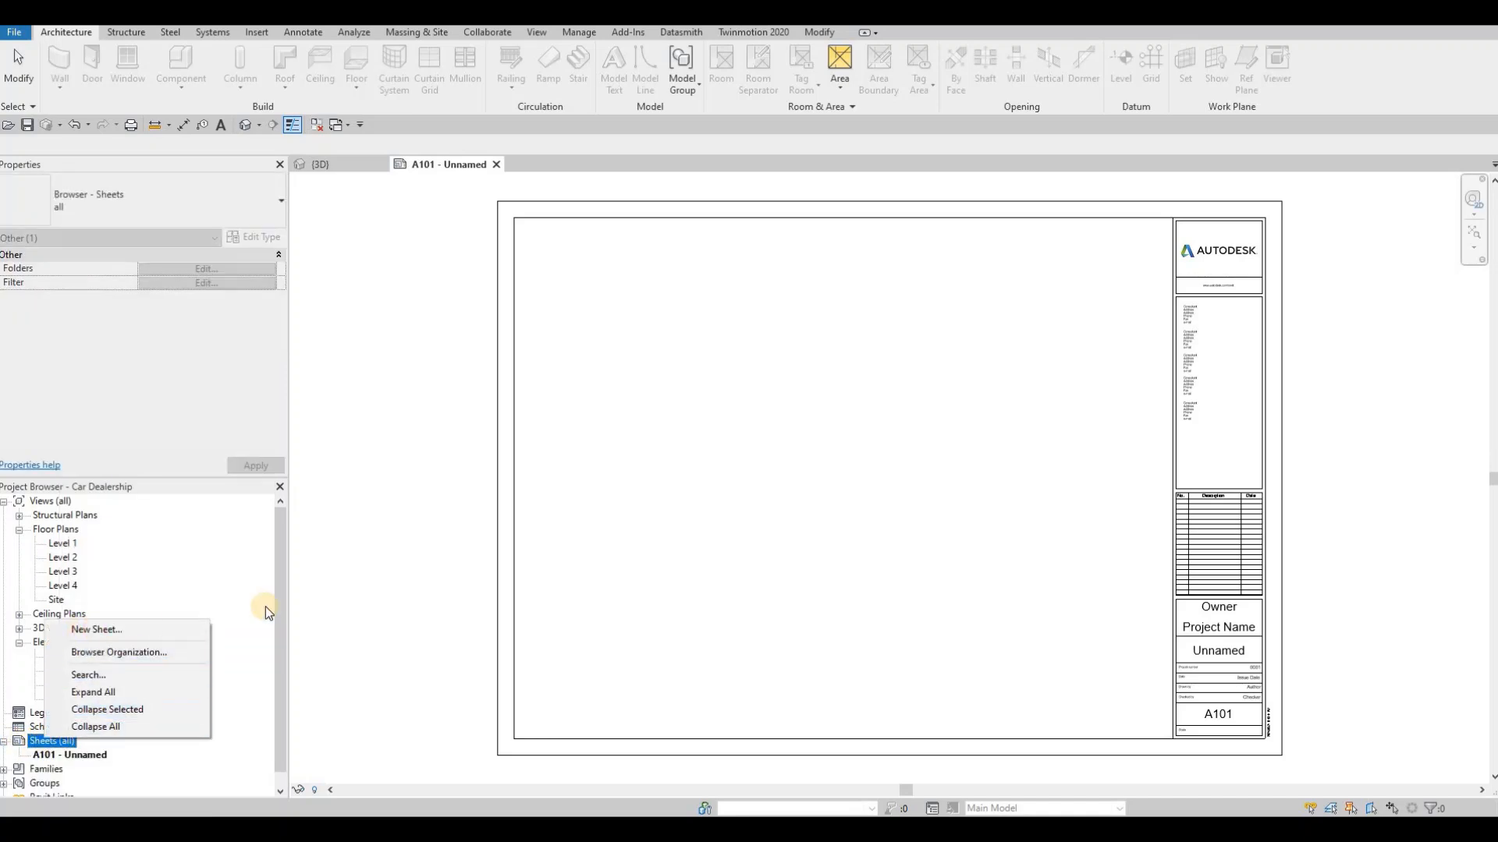
left_click(93, 629)
left_click(789, 585)
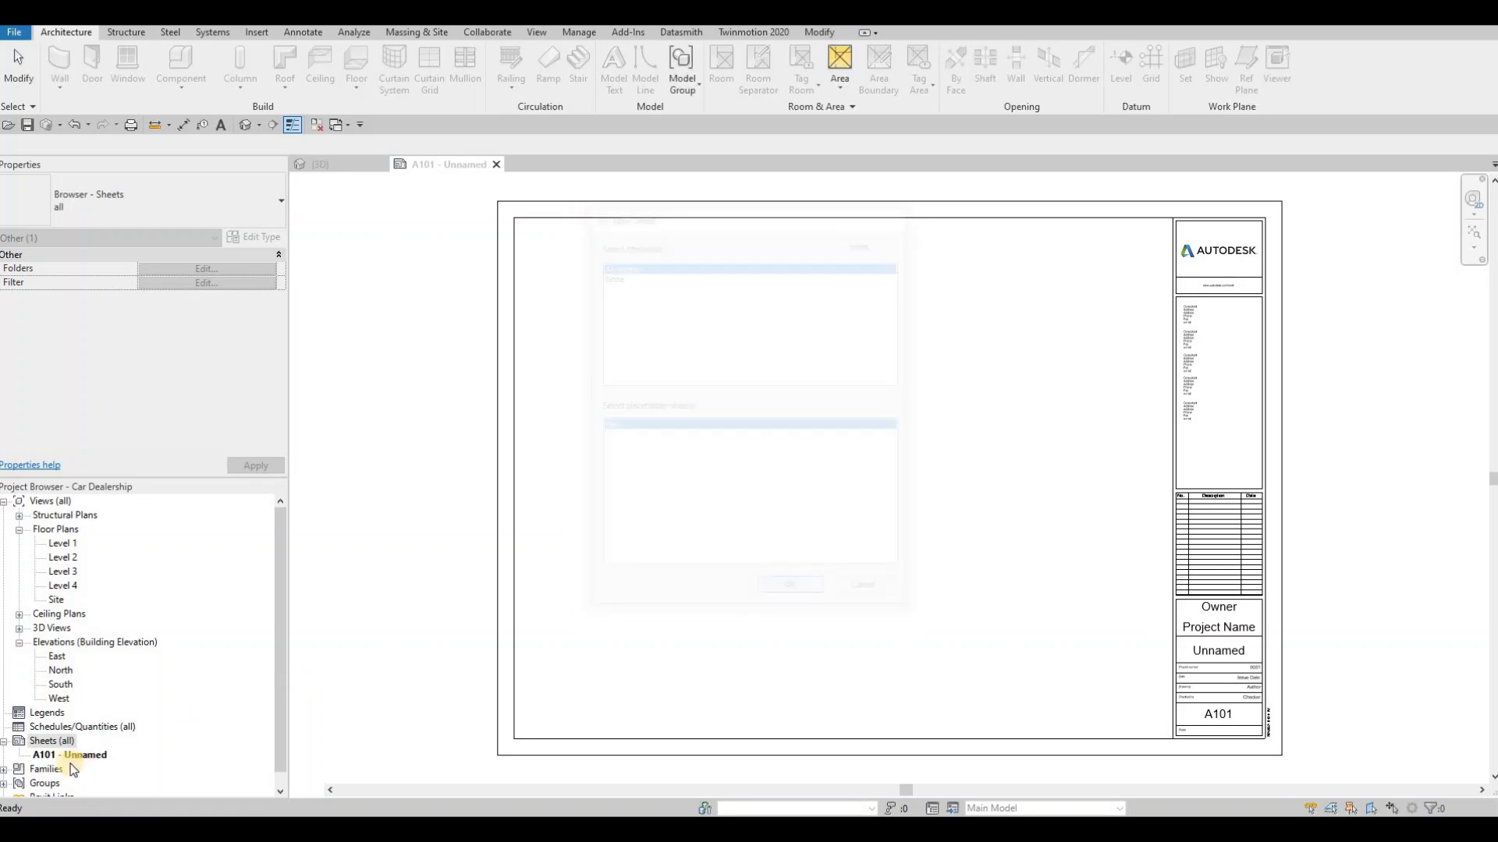
right_click(56, 742)
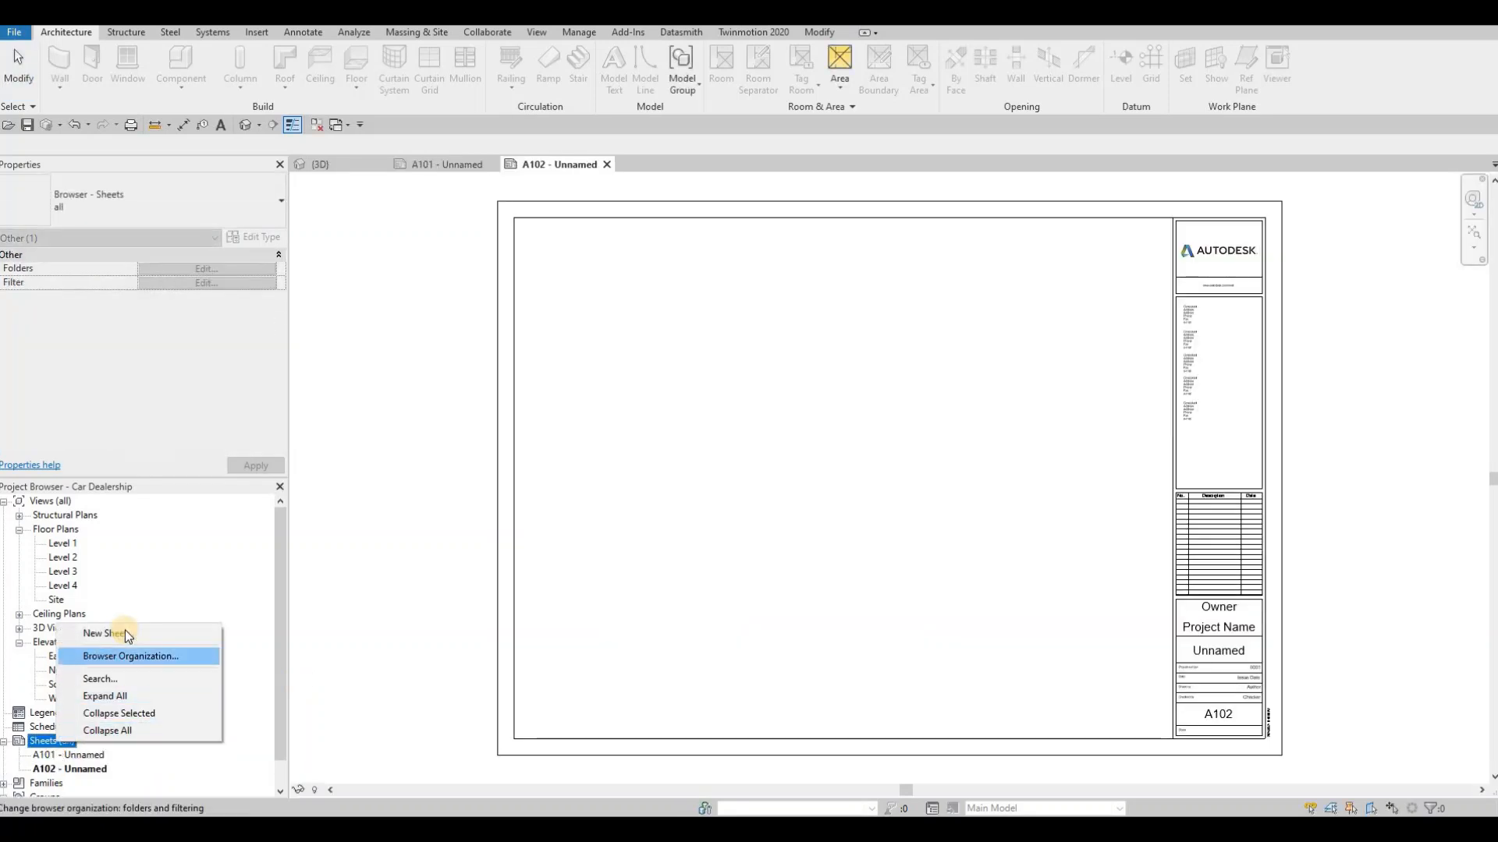
left_click(127, 633)
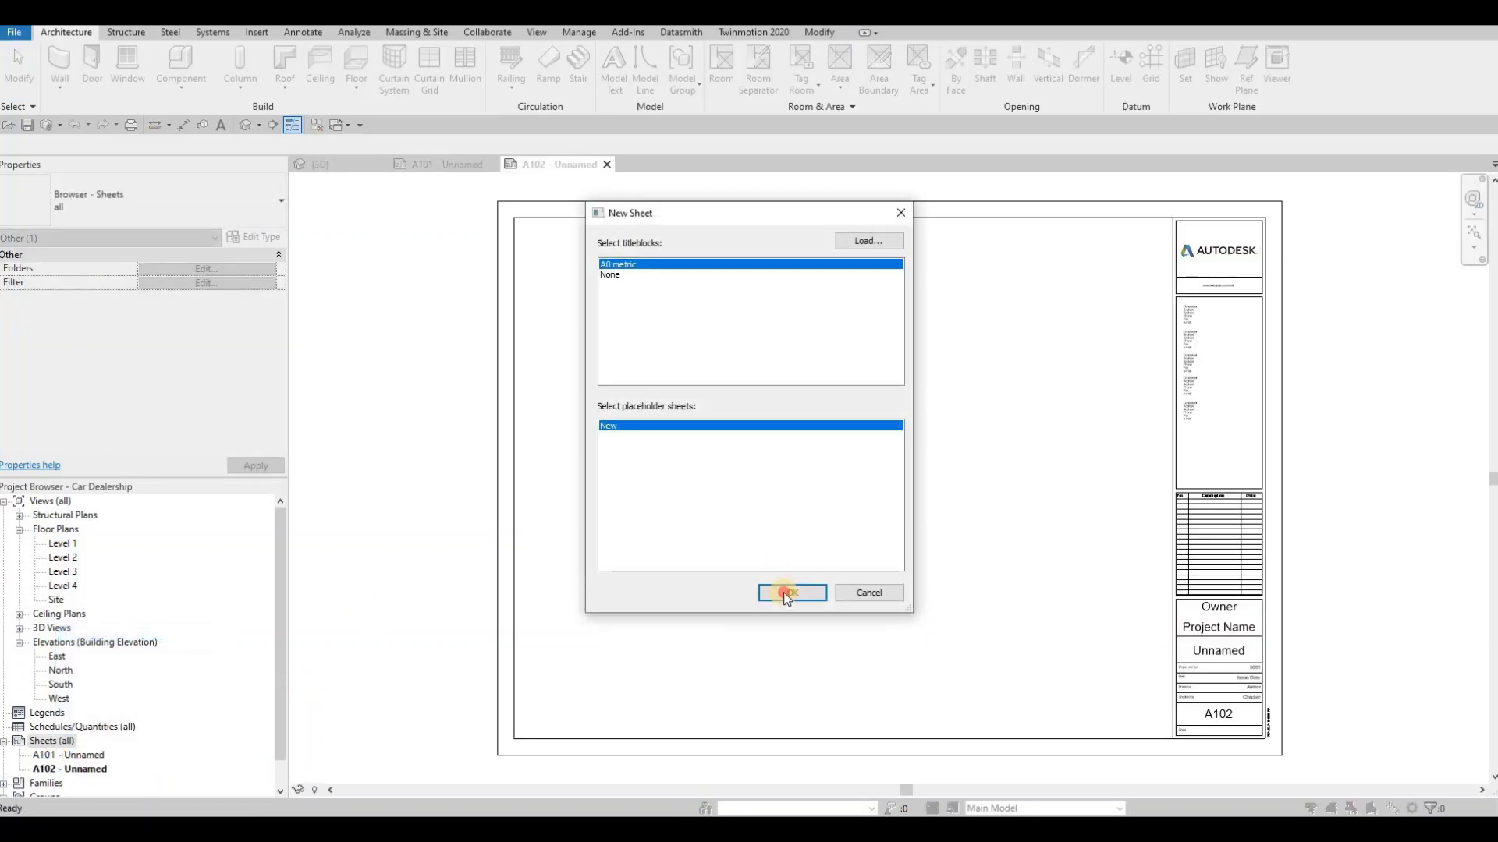
key("Return")
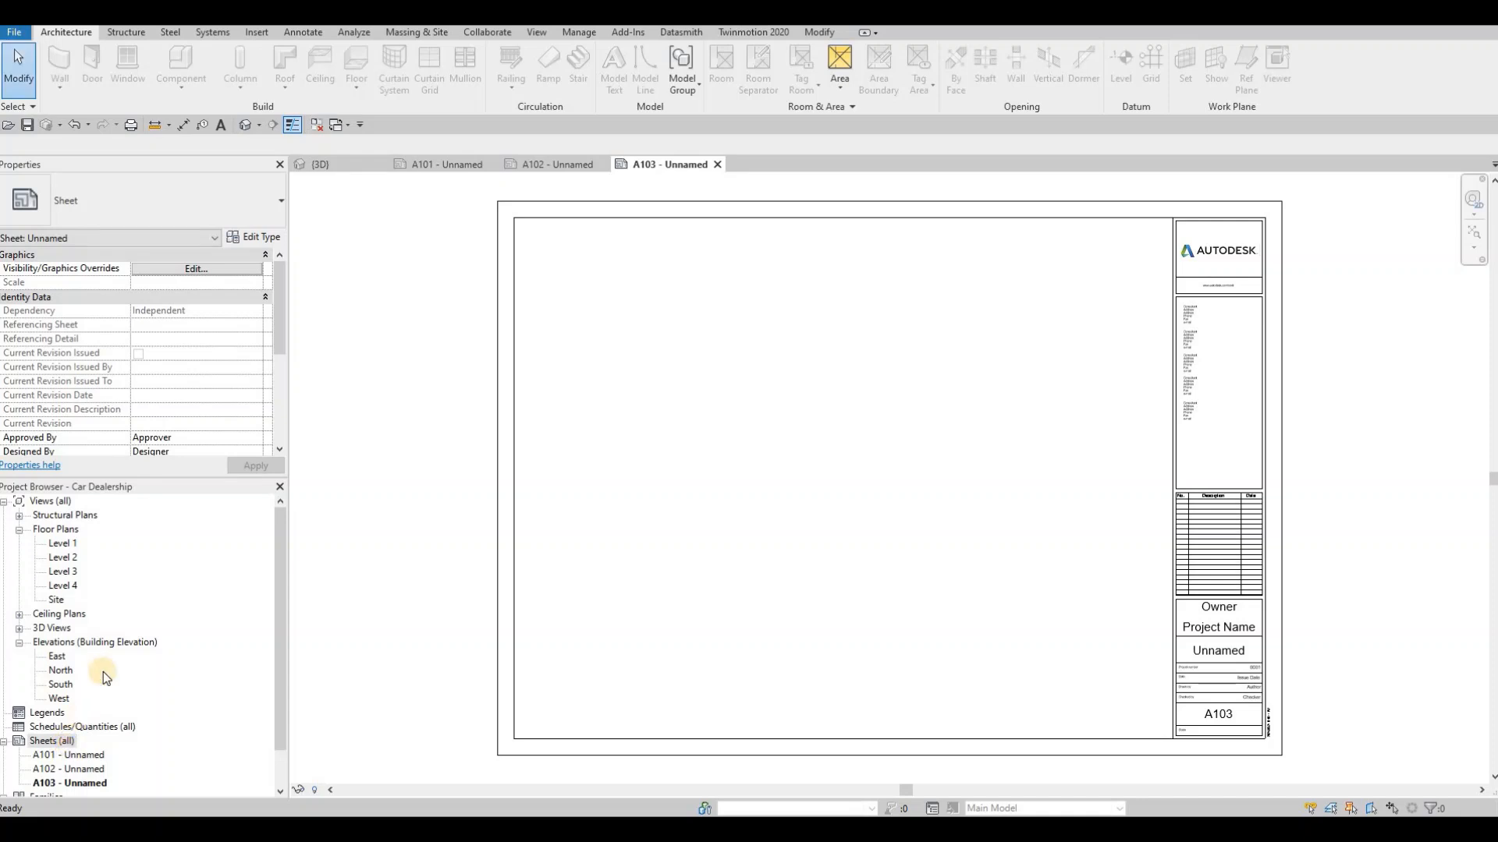
right_click(70, 741)
left_click(127, 634)
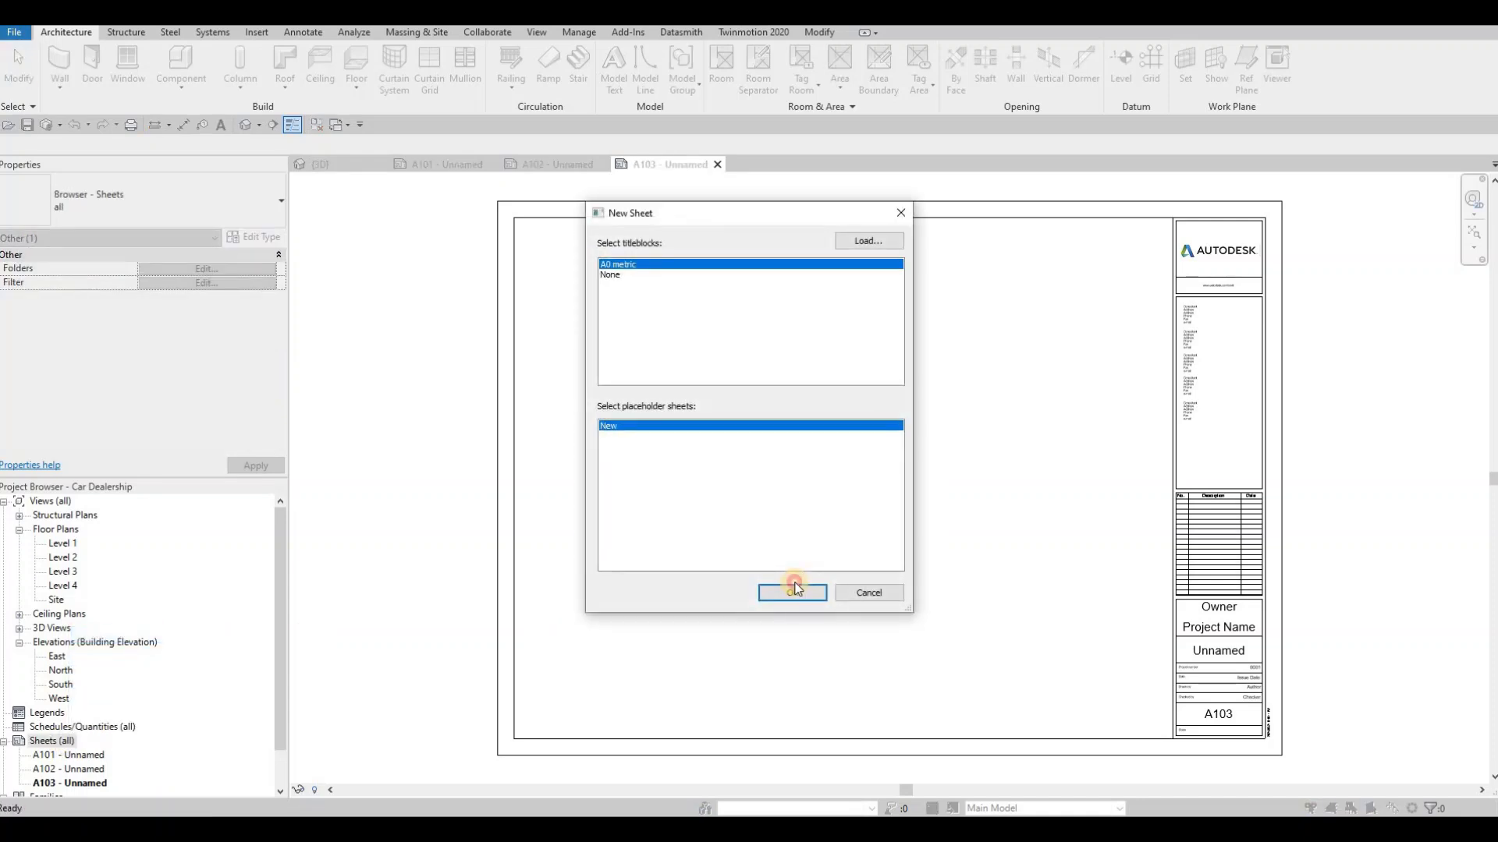
left_click(787, 592)
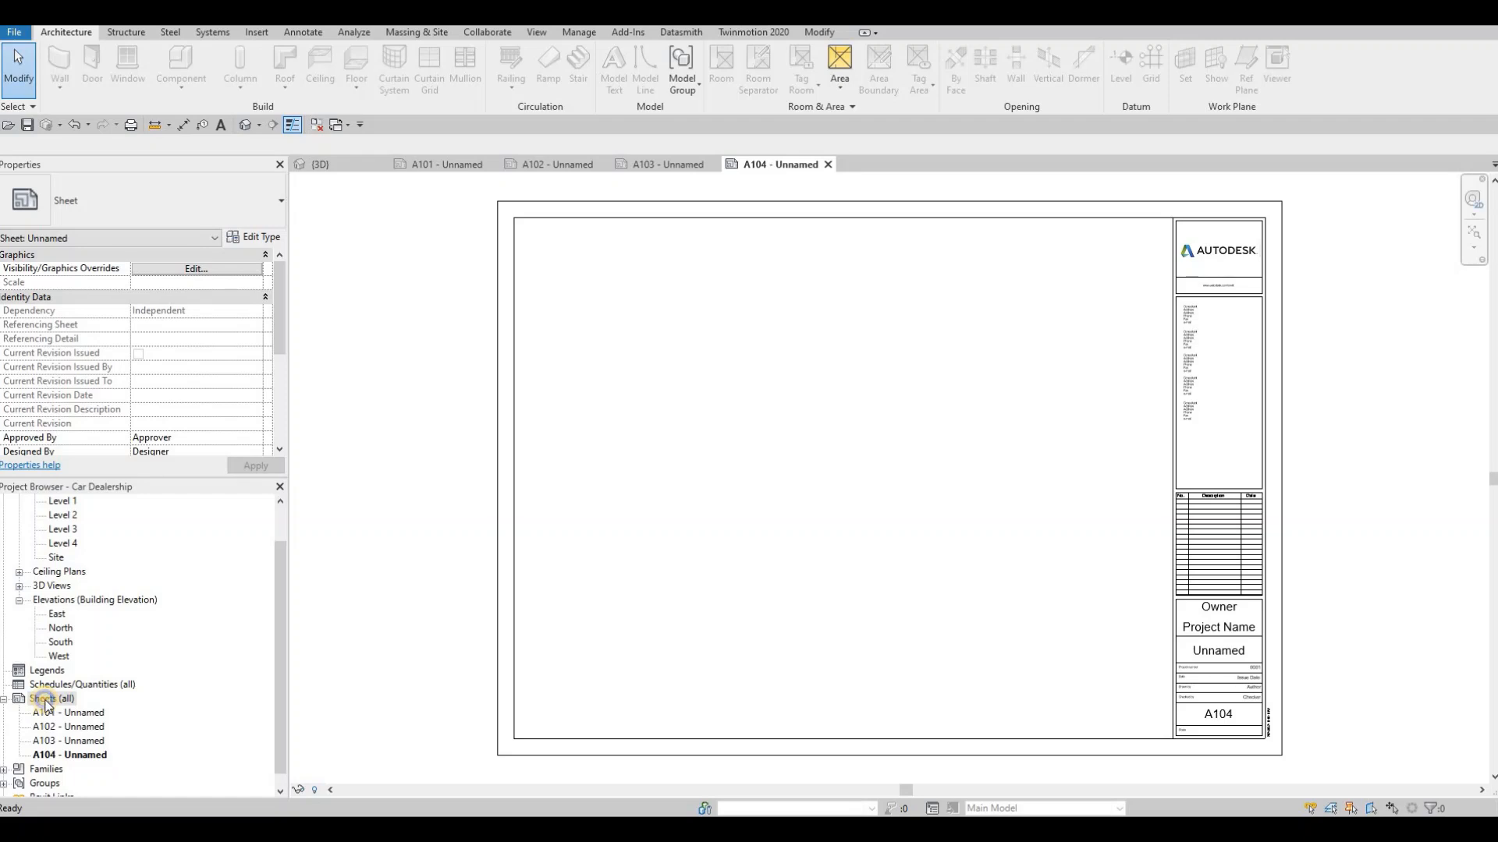
left_click(52, 699)
right_click(63, 582)
left_click(106, 593)
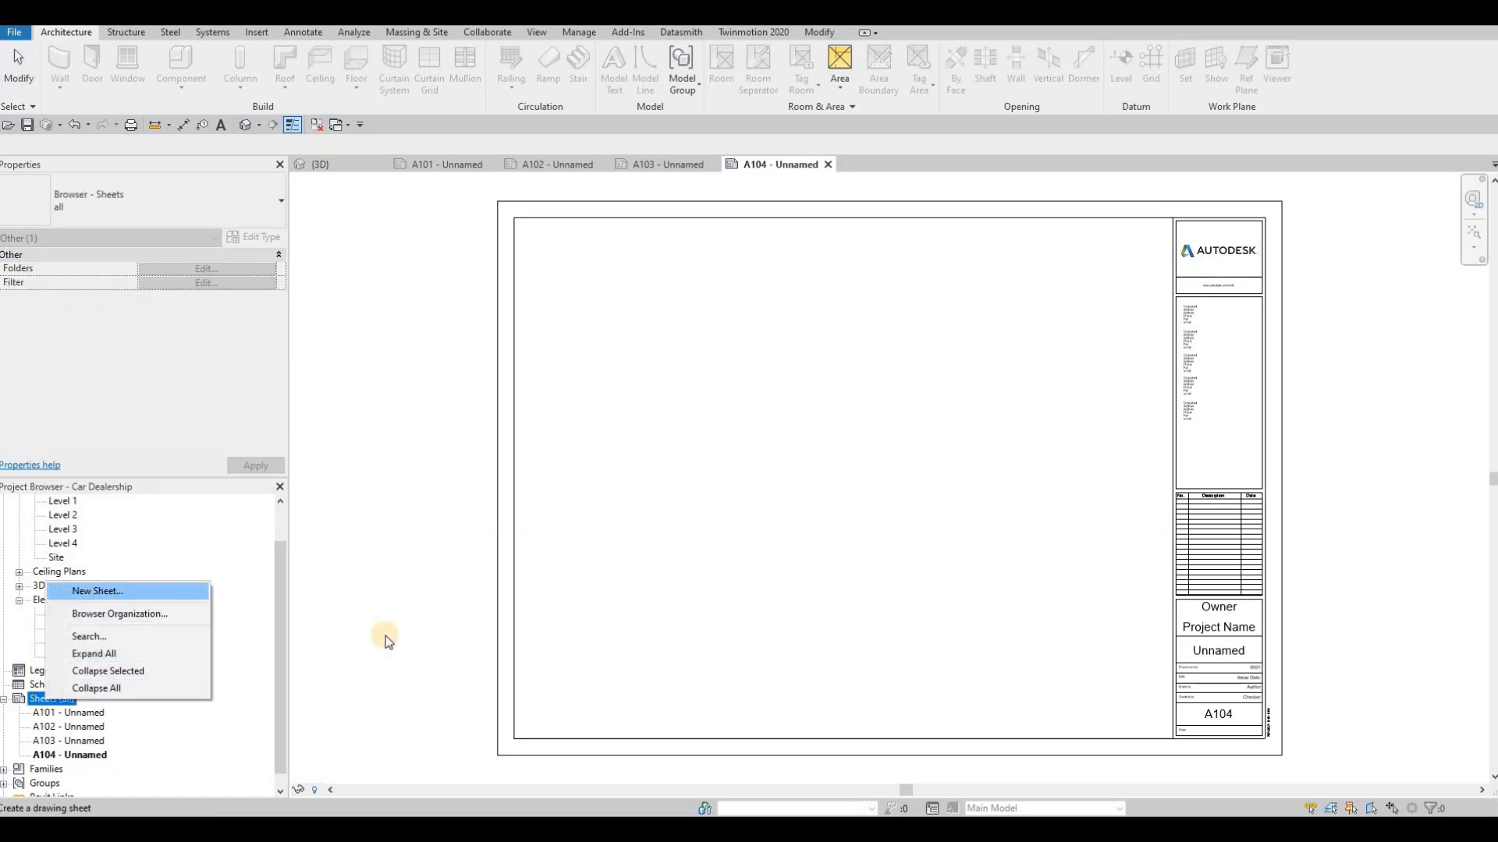
left_click(807, 595)
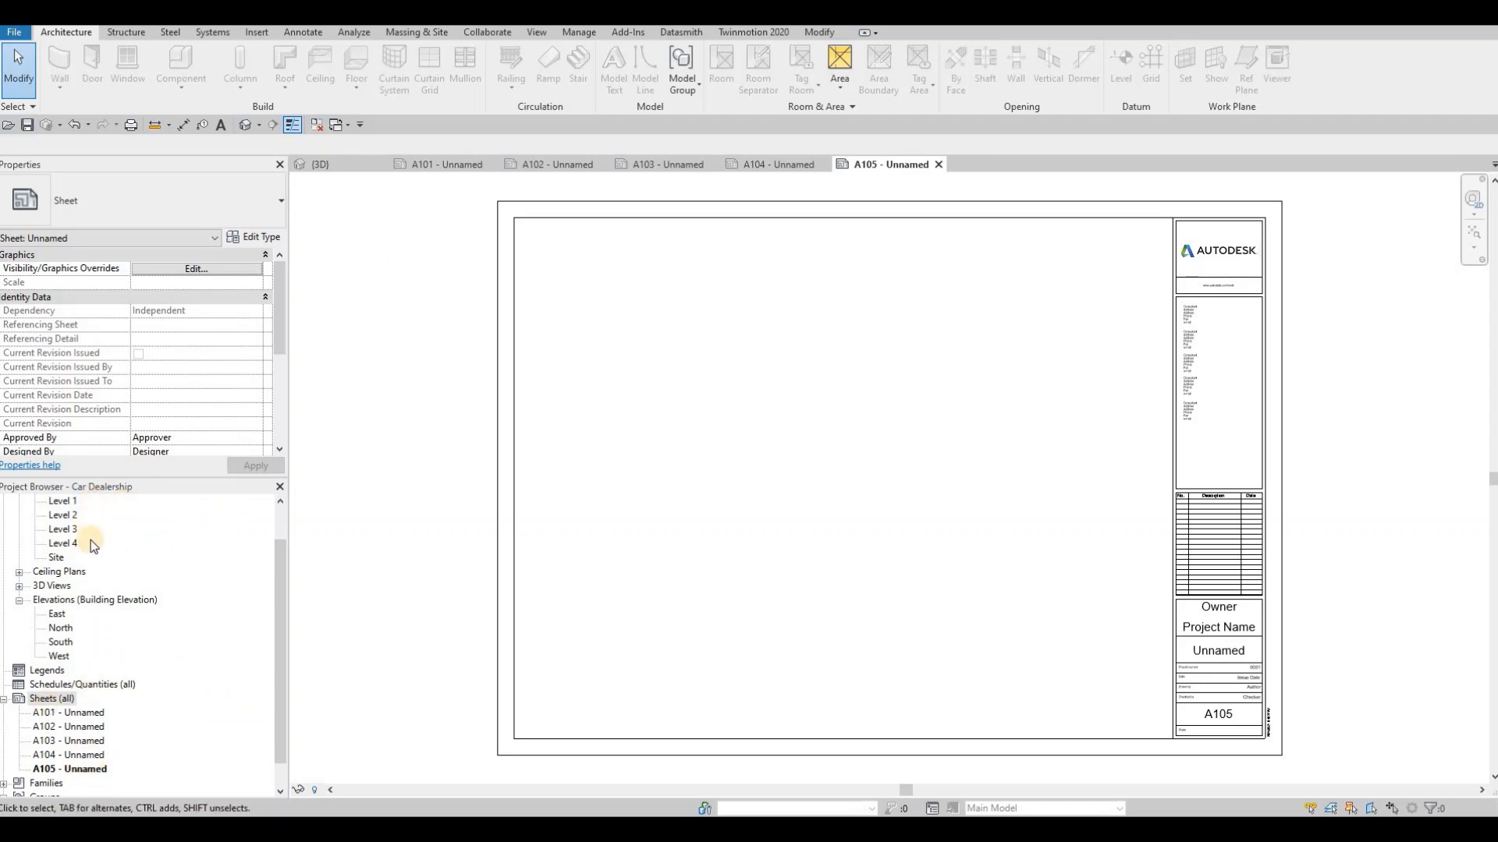
Place a perspective camera on the Level 1 floor plan, southwest of the building and aimed northeast across it
scroll(69, 550, "up", 1)
double_click(64, 544)
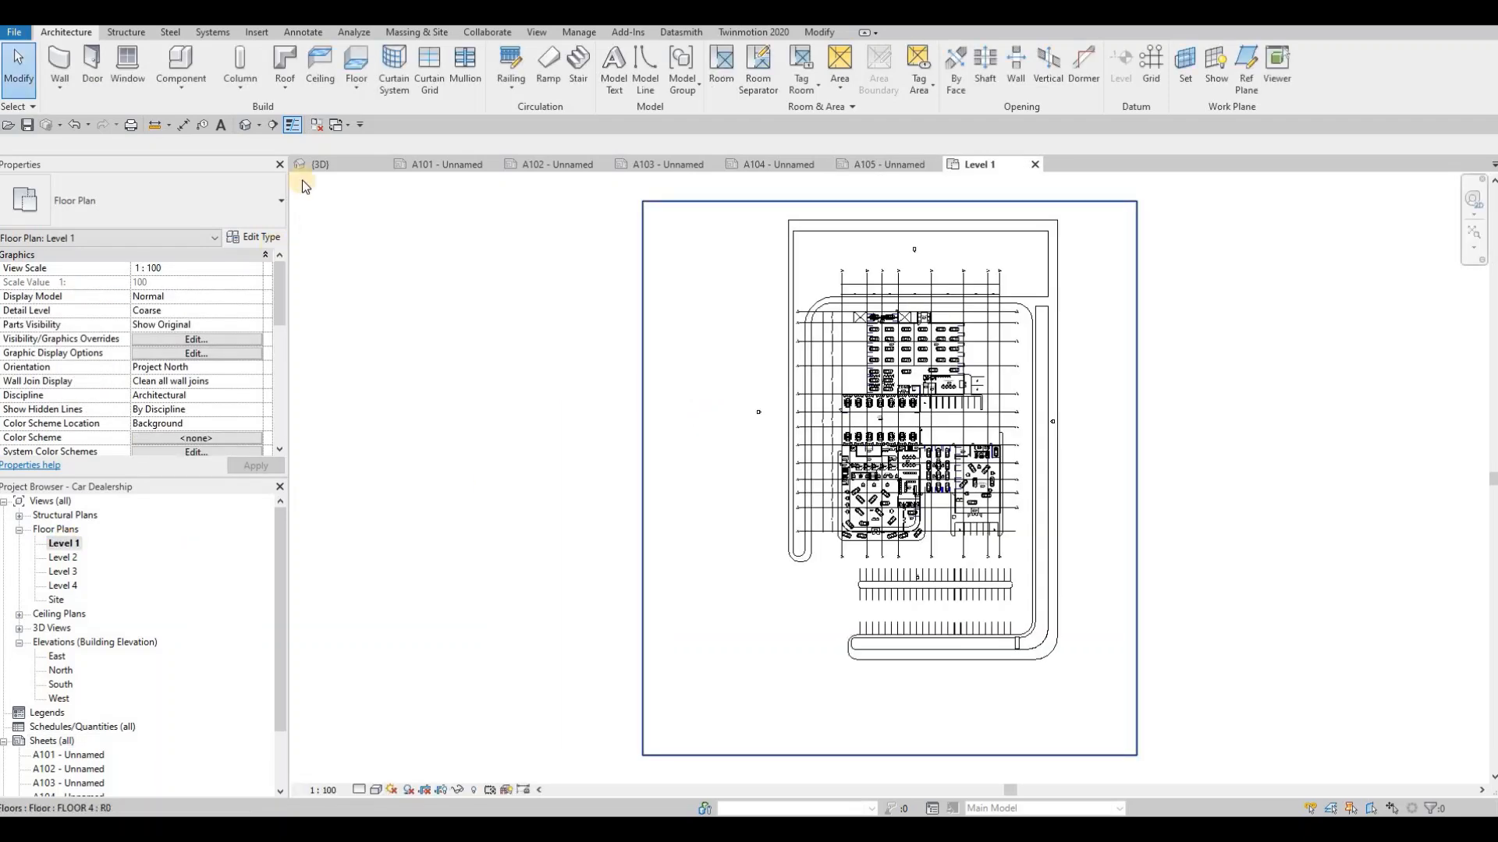
left_click(260, 126)
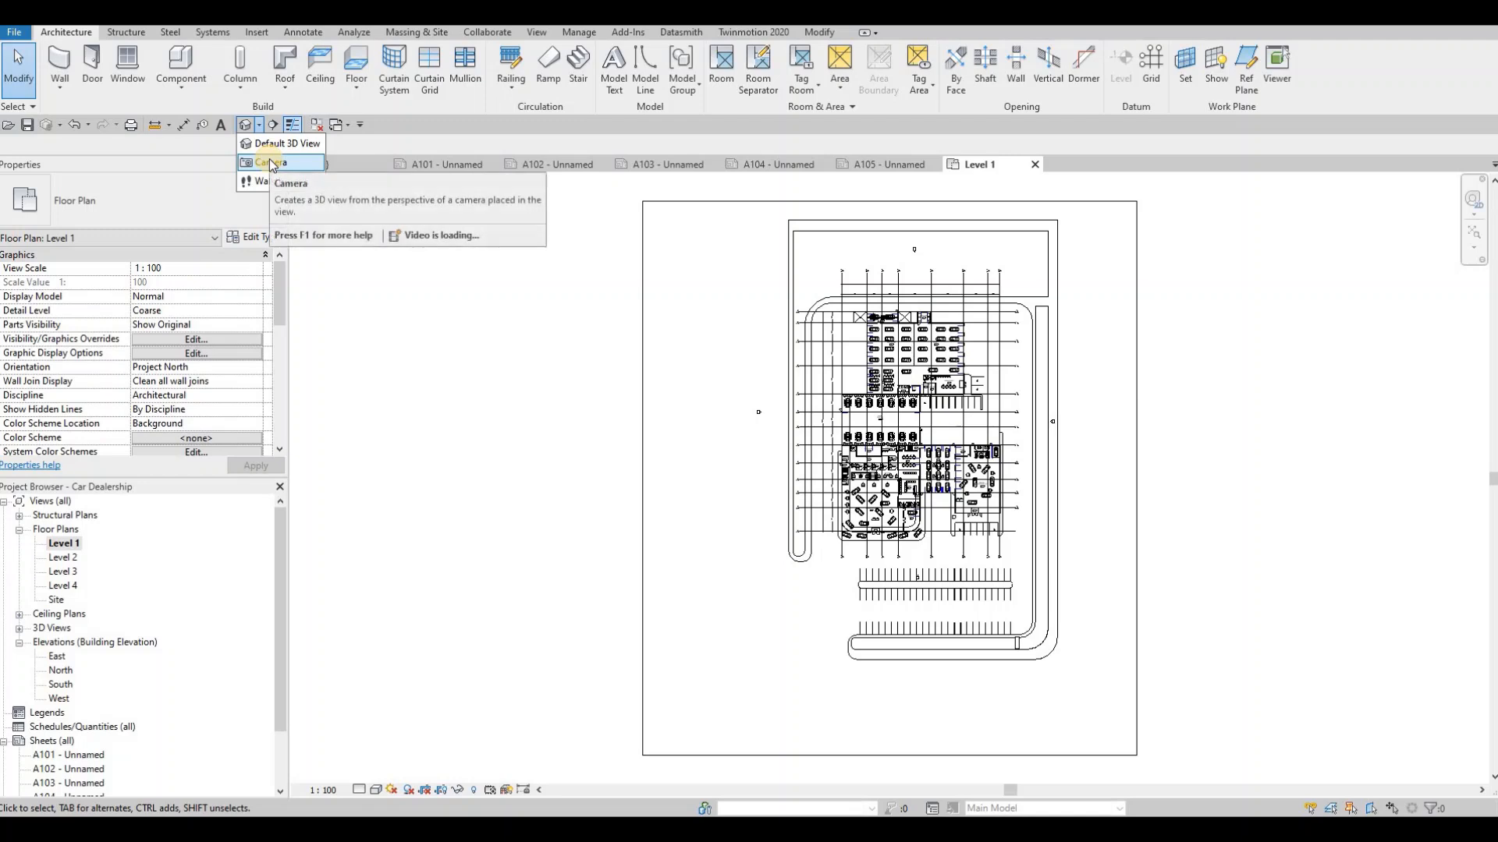
left_click(287, 162)
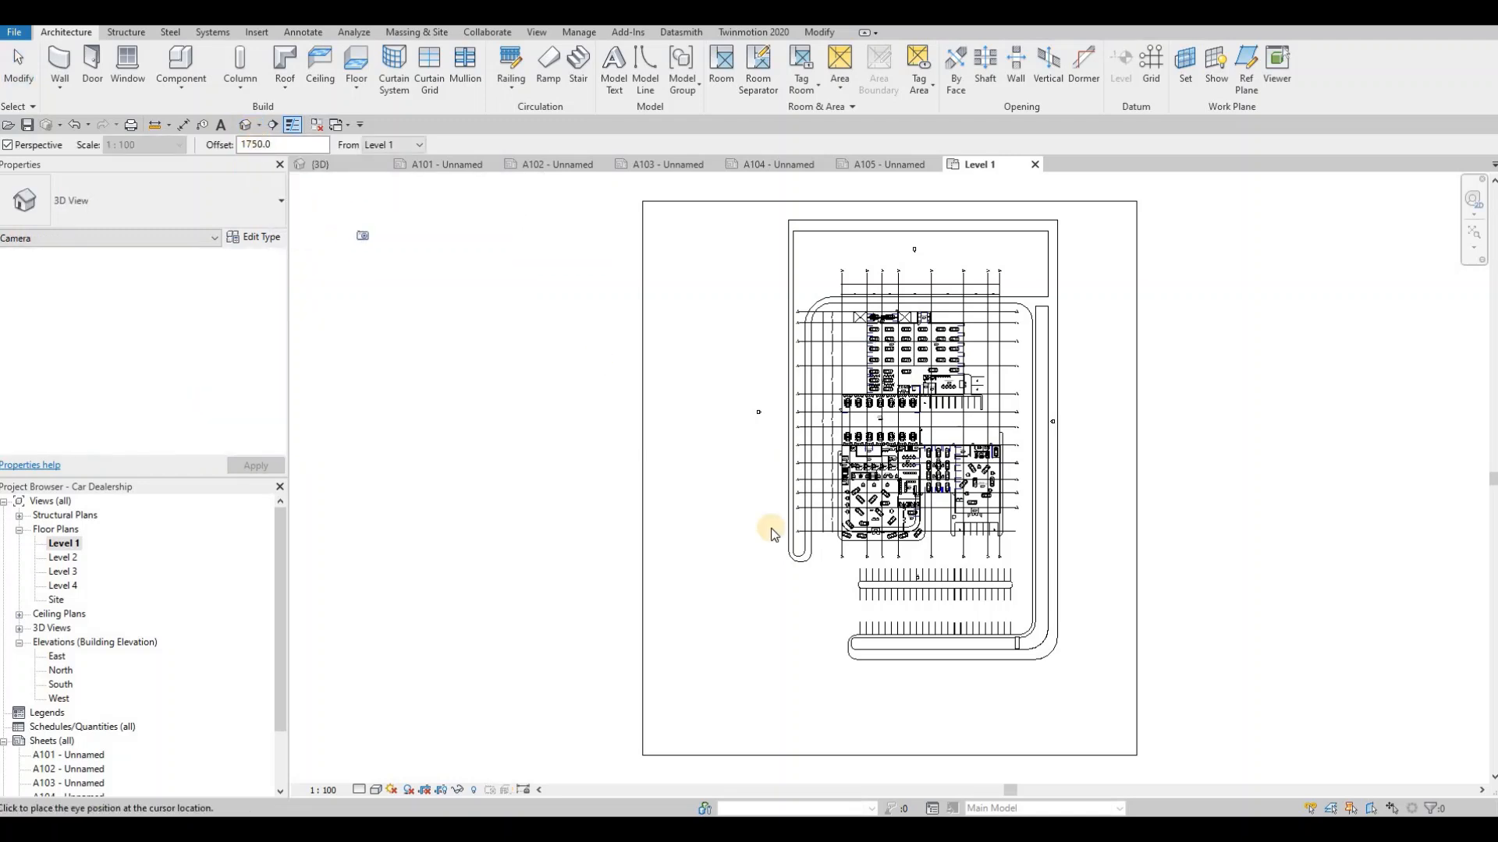
left_click(805, 618)
left_click(999, 329)
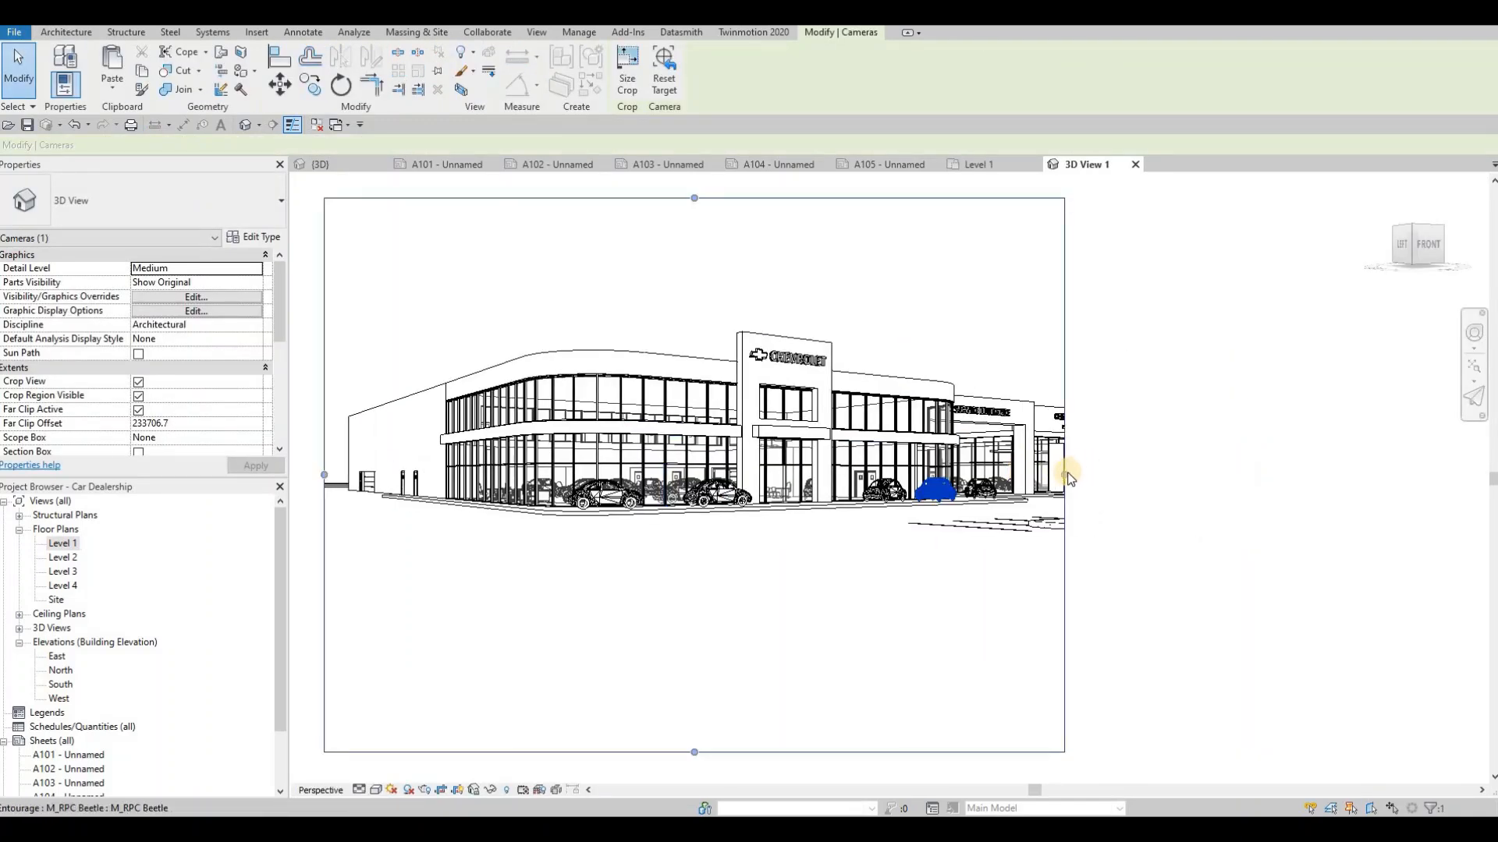
Extend the camera view's crop region sideways to include the whole building, and adjust its height to a wide frame
scroll(1134, 497, "down", 3)
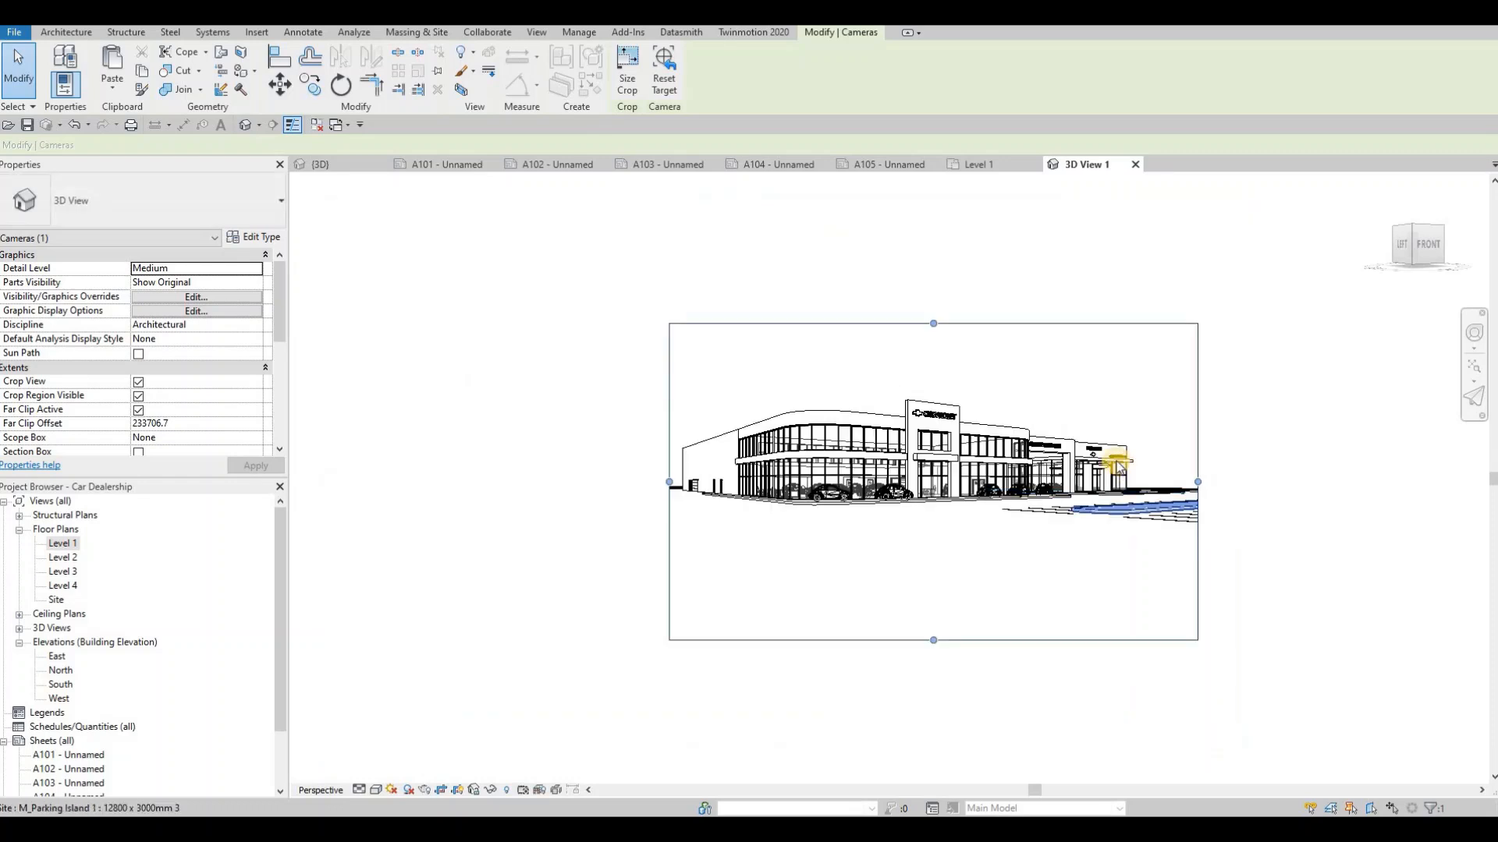
left_click_drag(1181, 464, 1317, 454)
left_click_drag(1315, 454, 987, 436)
scroll(922, 485, "up", 4)
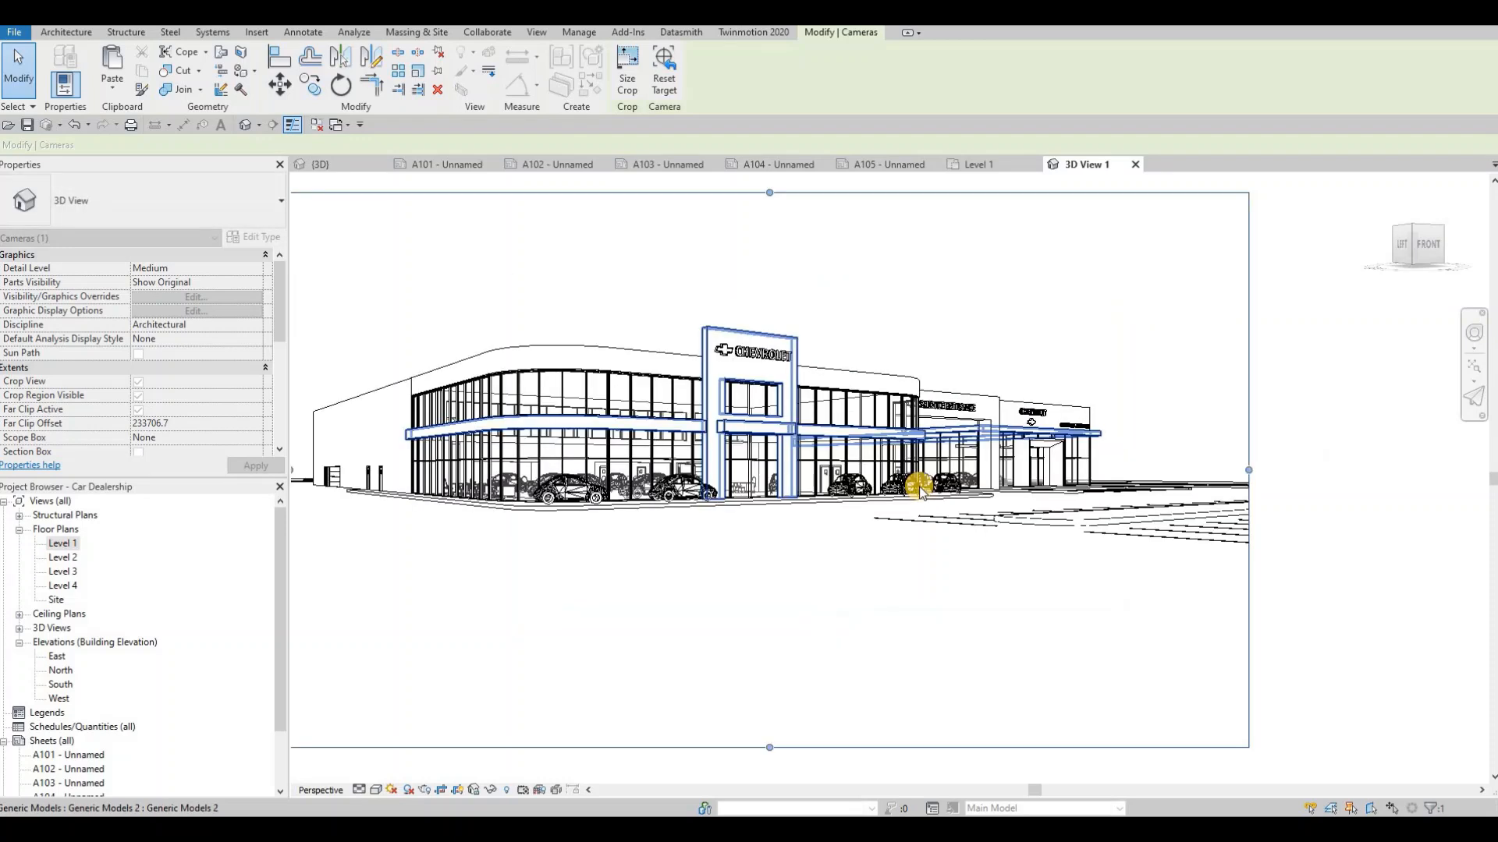
scroll(920, 485, "down", 3)
left_click_drag(820, 656, 822, 635)
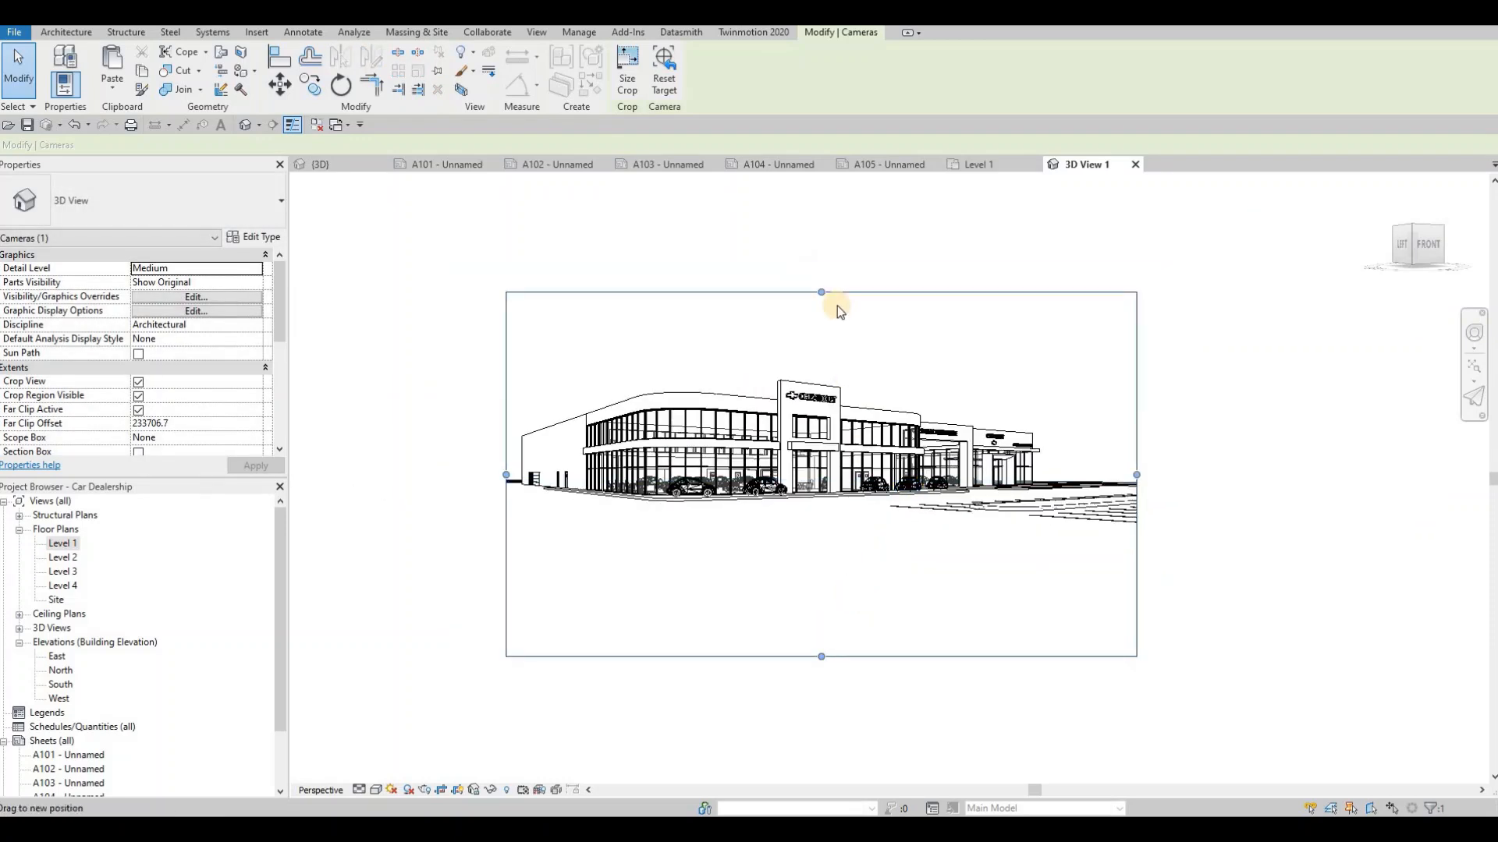
Set the camera view's visual style to Consistent Colors
left_click(376, 790)
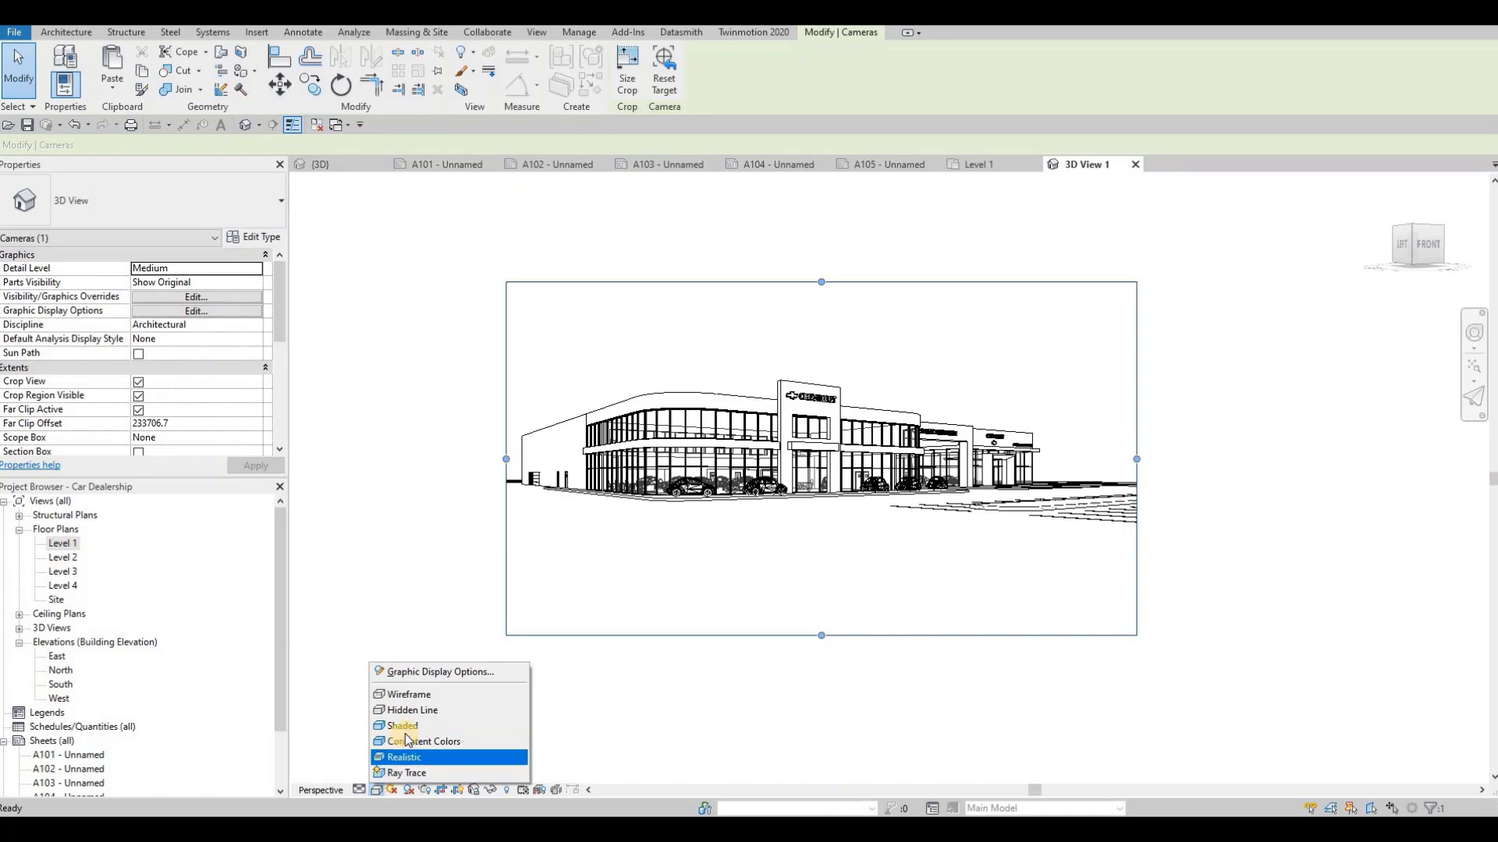
left_click(403, 746)
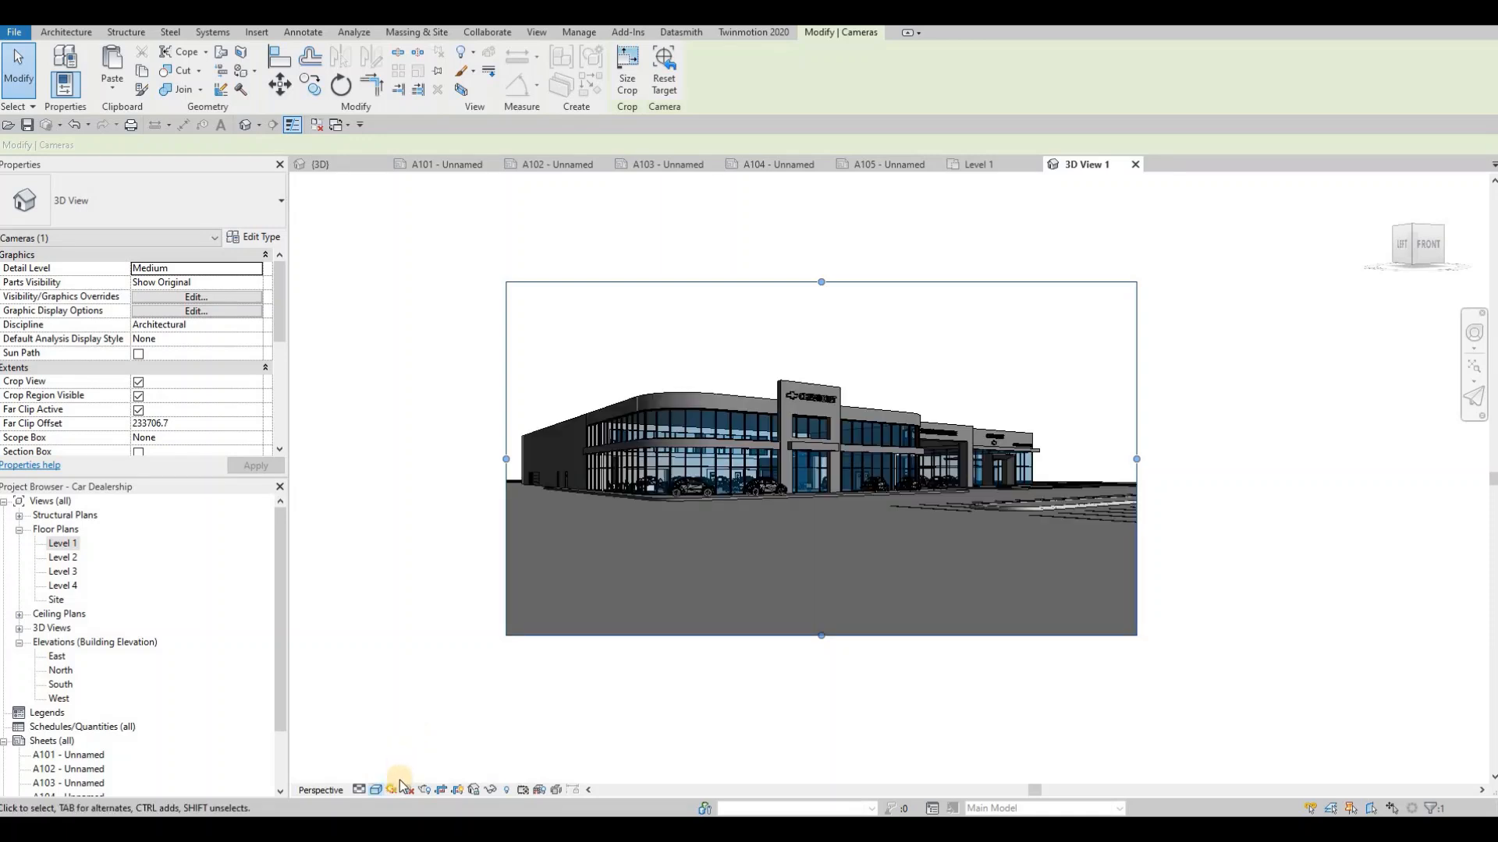
left_click(374, 790)
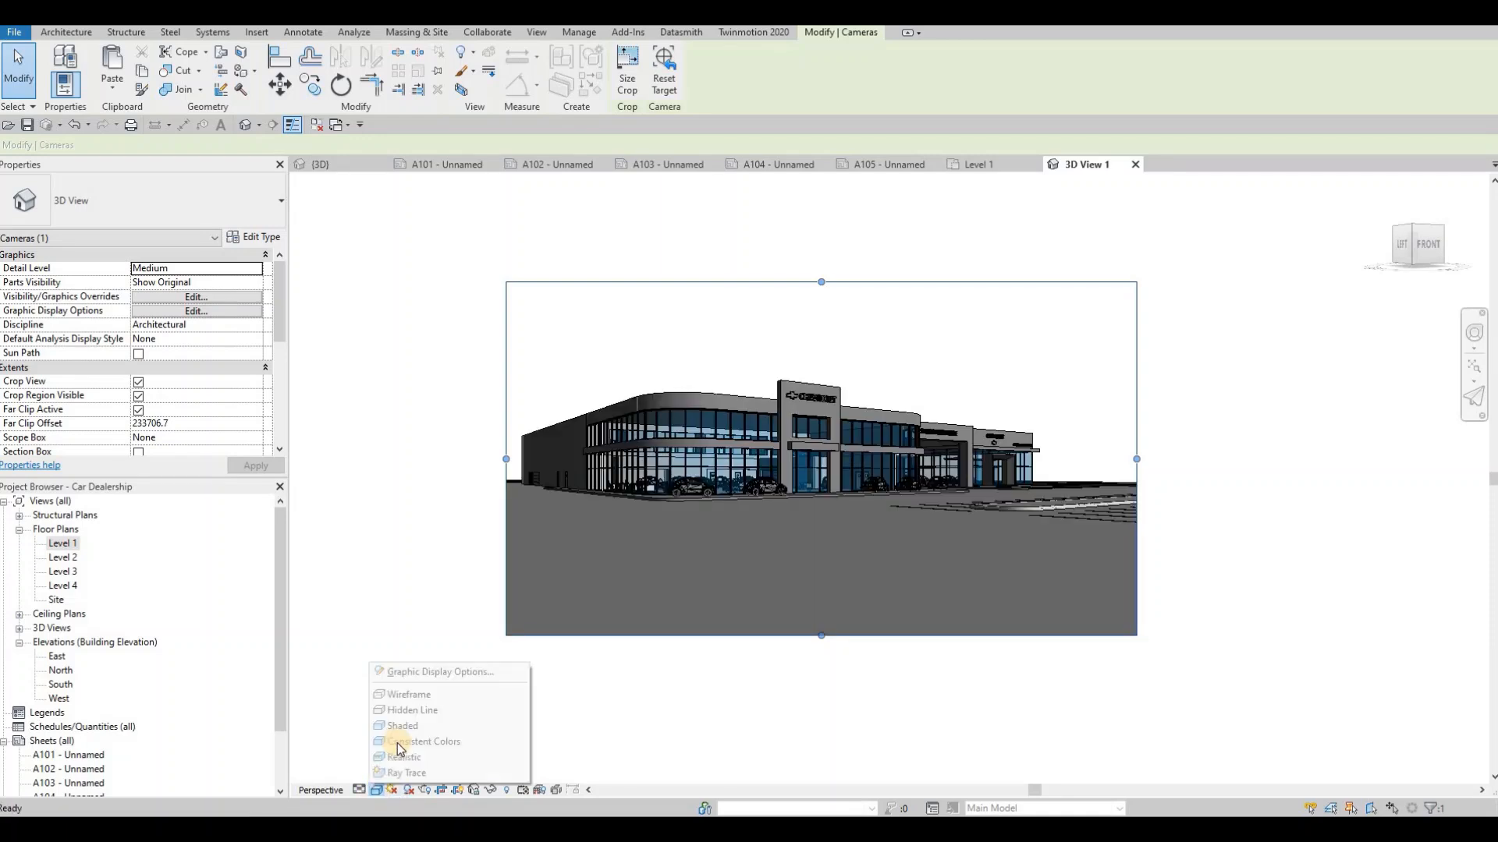
left_click(400, 744)
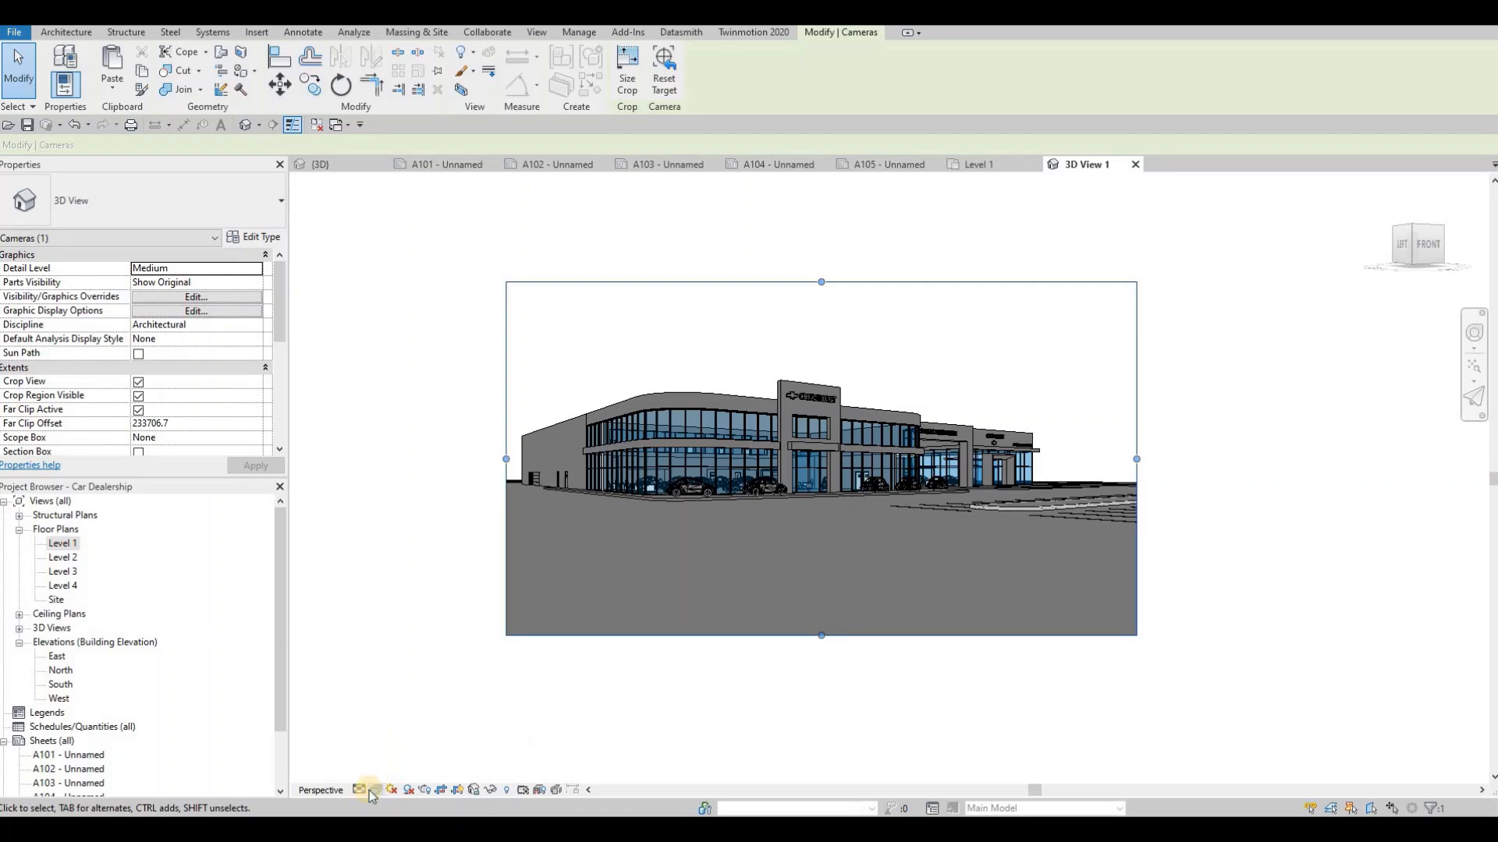
Set the camera view's detail level to Fine and deselect its crop region
left_click(360, 791)
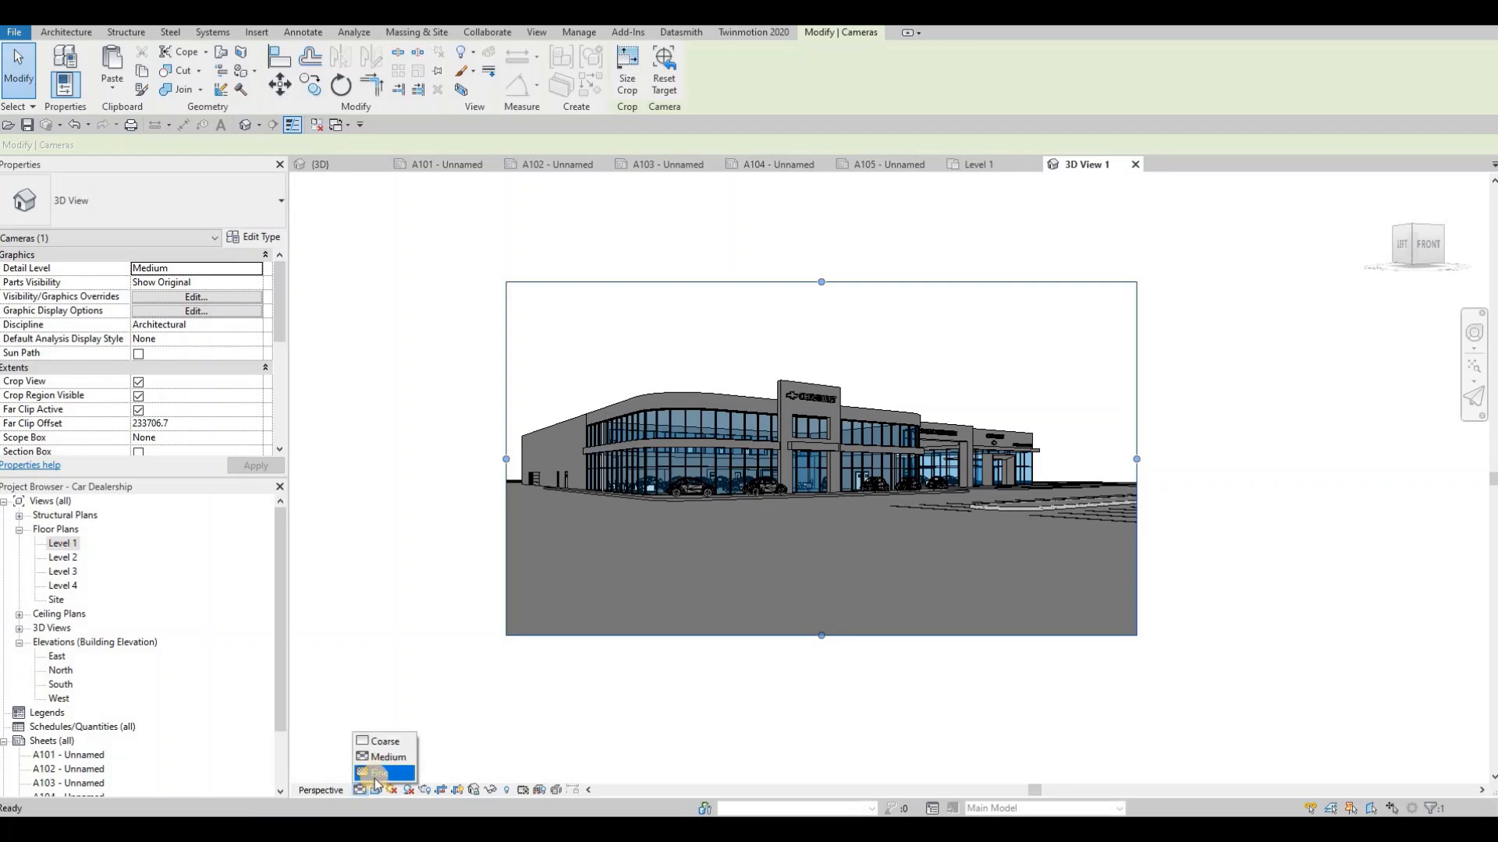
left_click(379, 773)
left_click(525, 654)
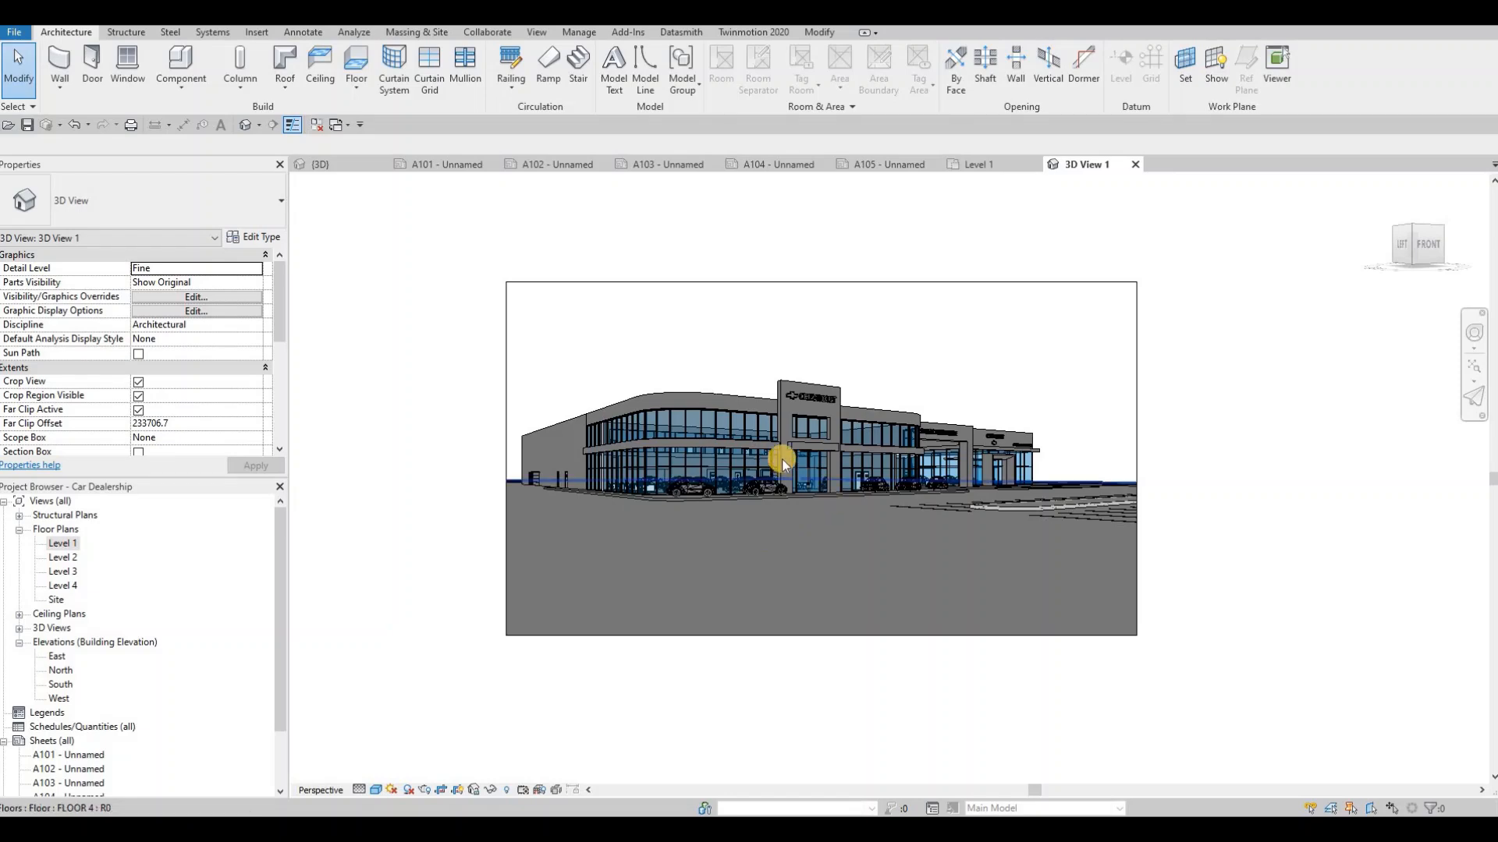
scroll(830, 513, "up", 5)
scroll(835, 509, "down", 1)
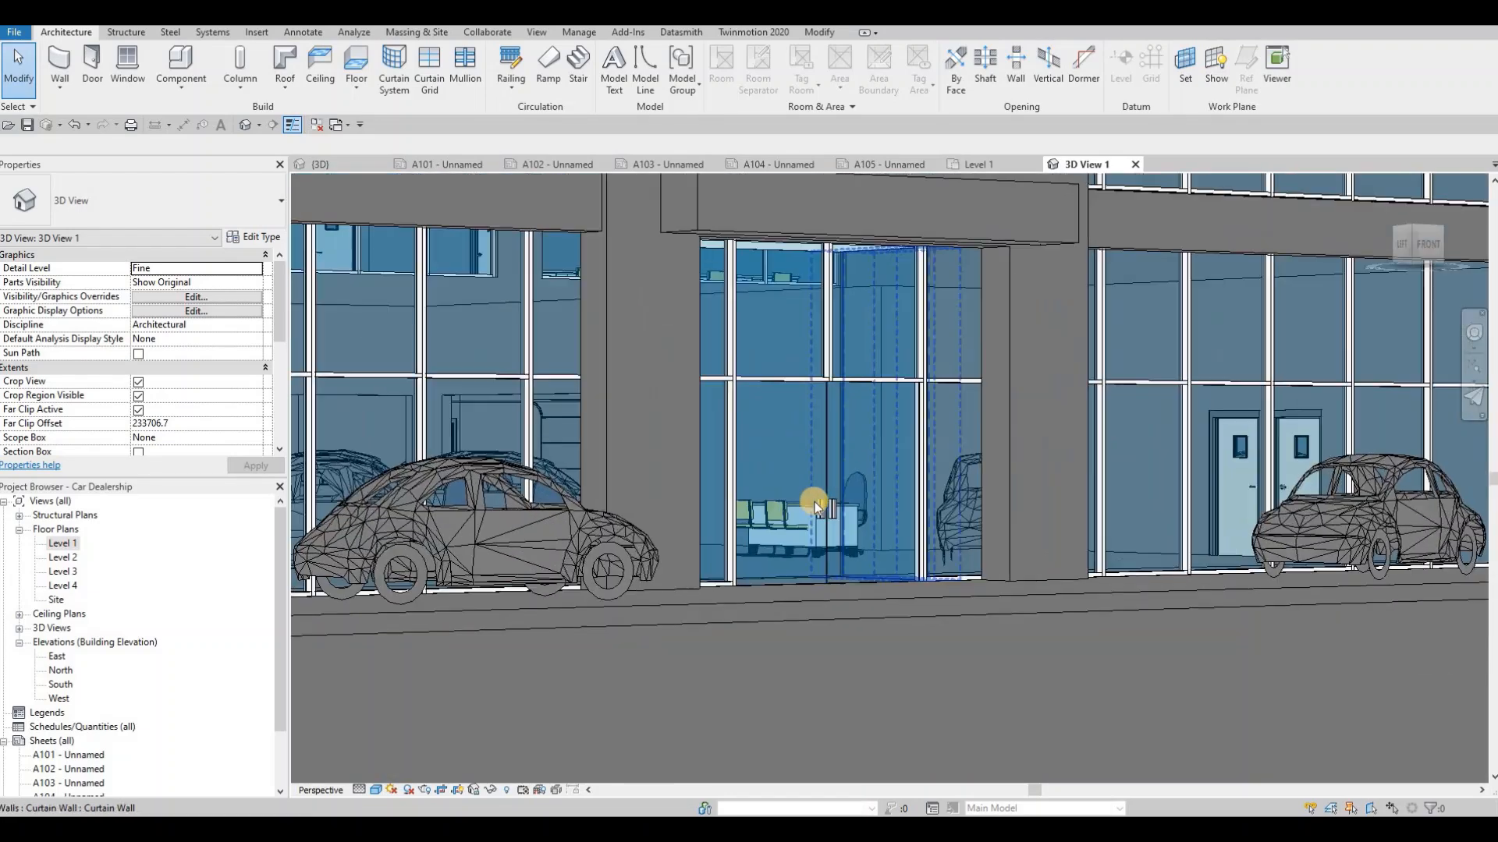
Set the camera view's visual style to Realistic
scroll(1065, 479, "down", 4)
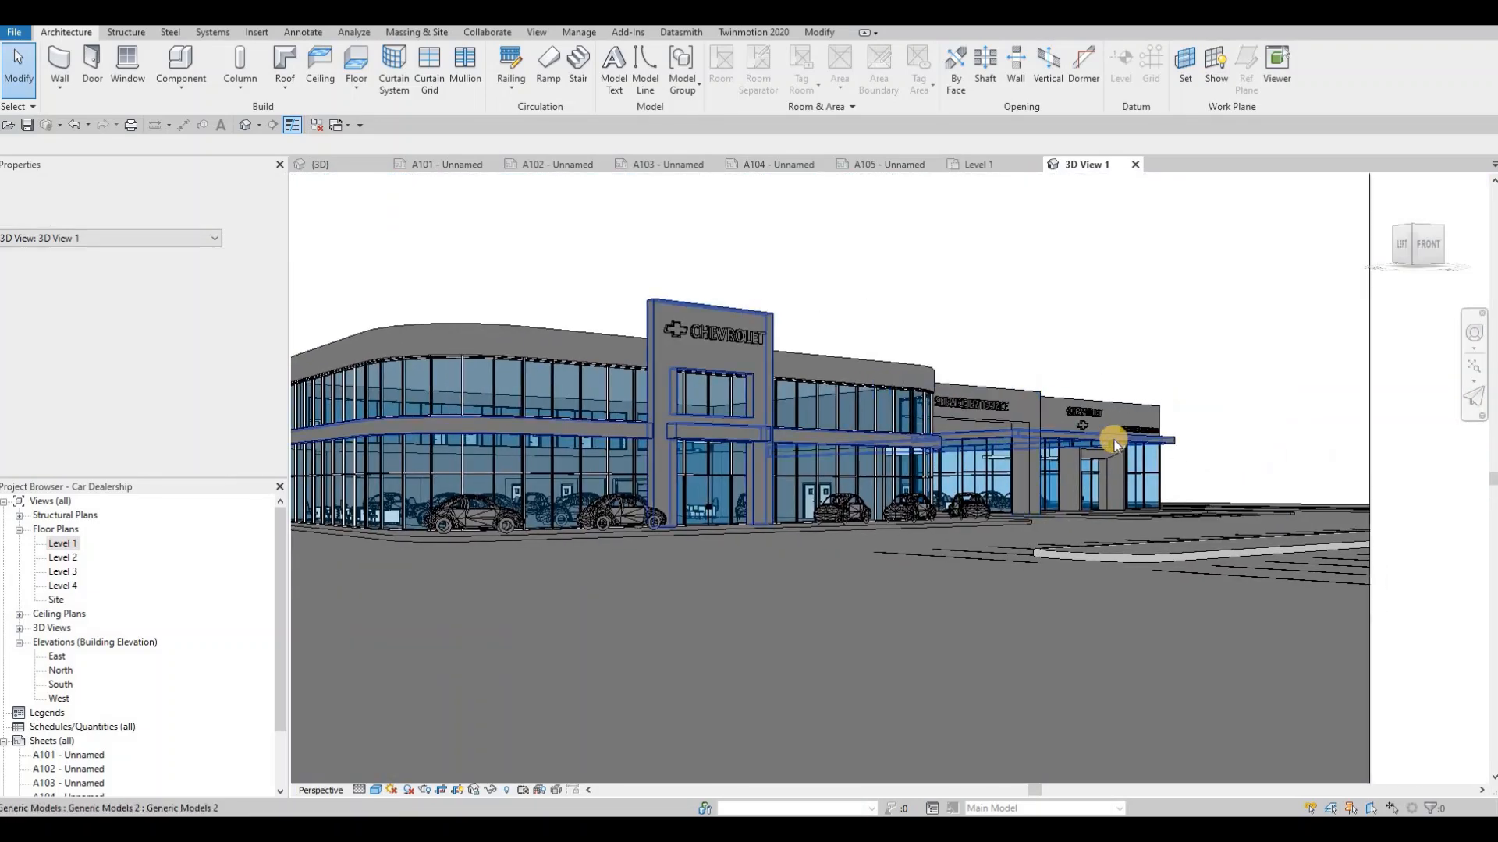
scroll(854, 443, "down", 3)
scroll(331, 648, "down", 1)
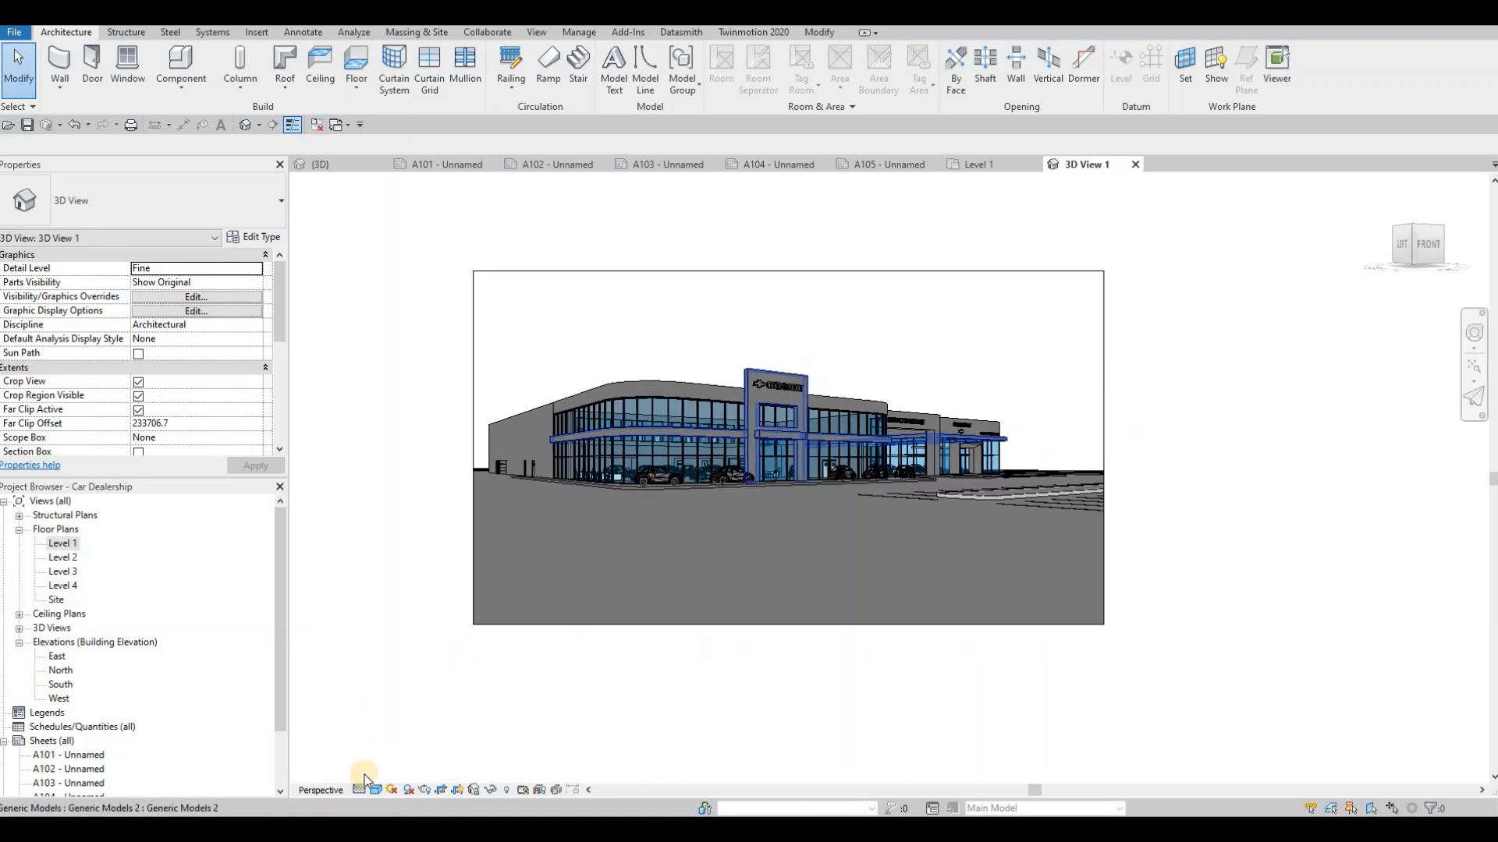
left_click(375, 790)
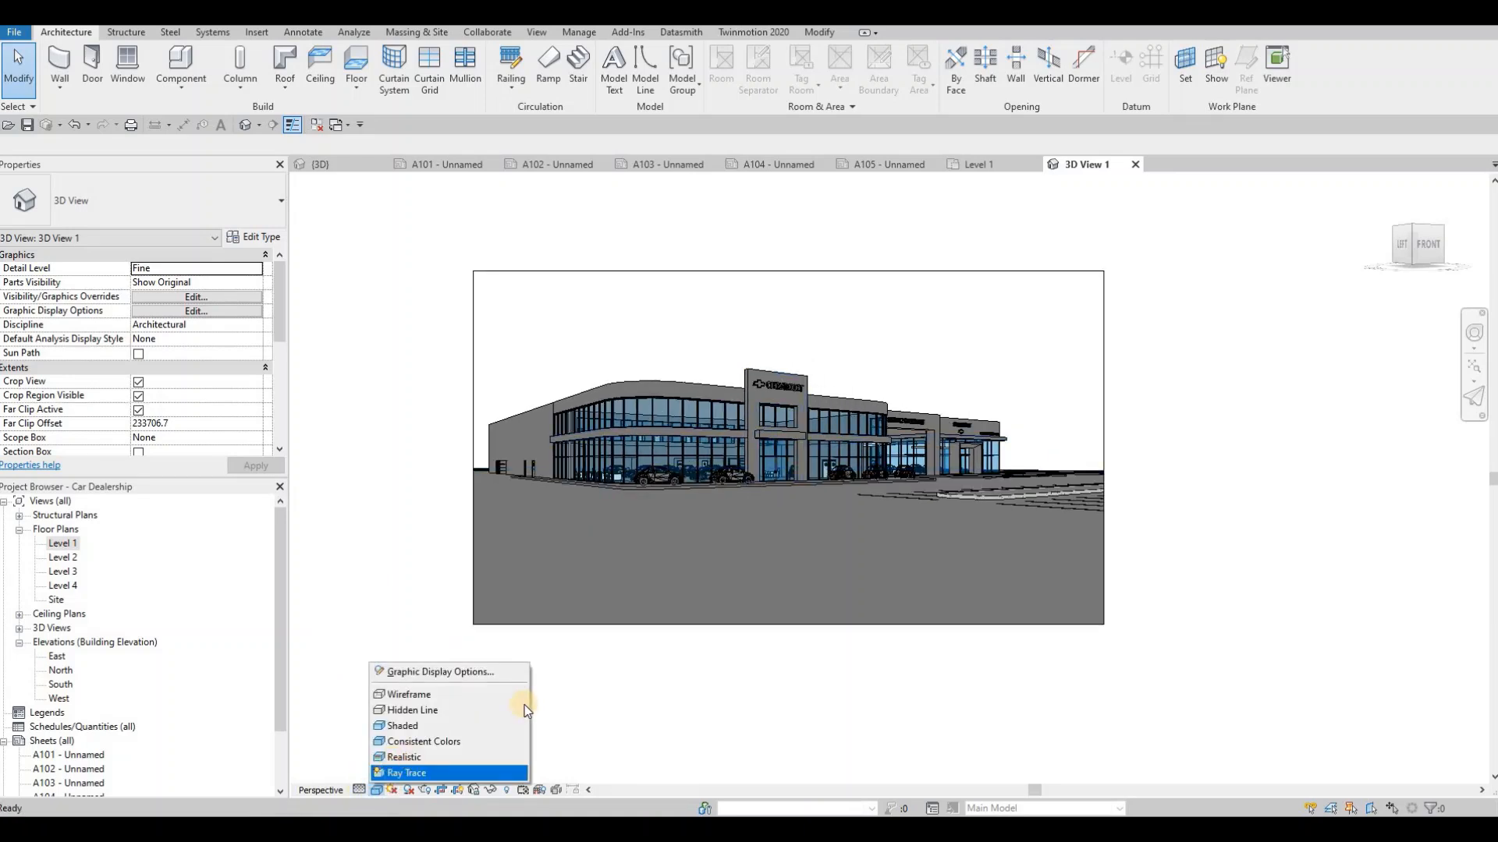
left_click(400, 778)
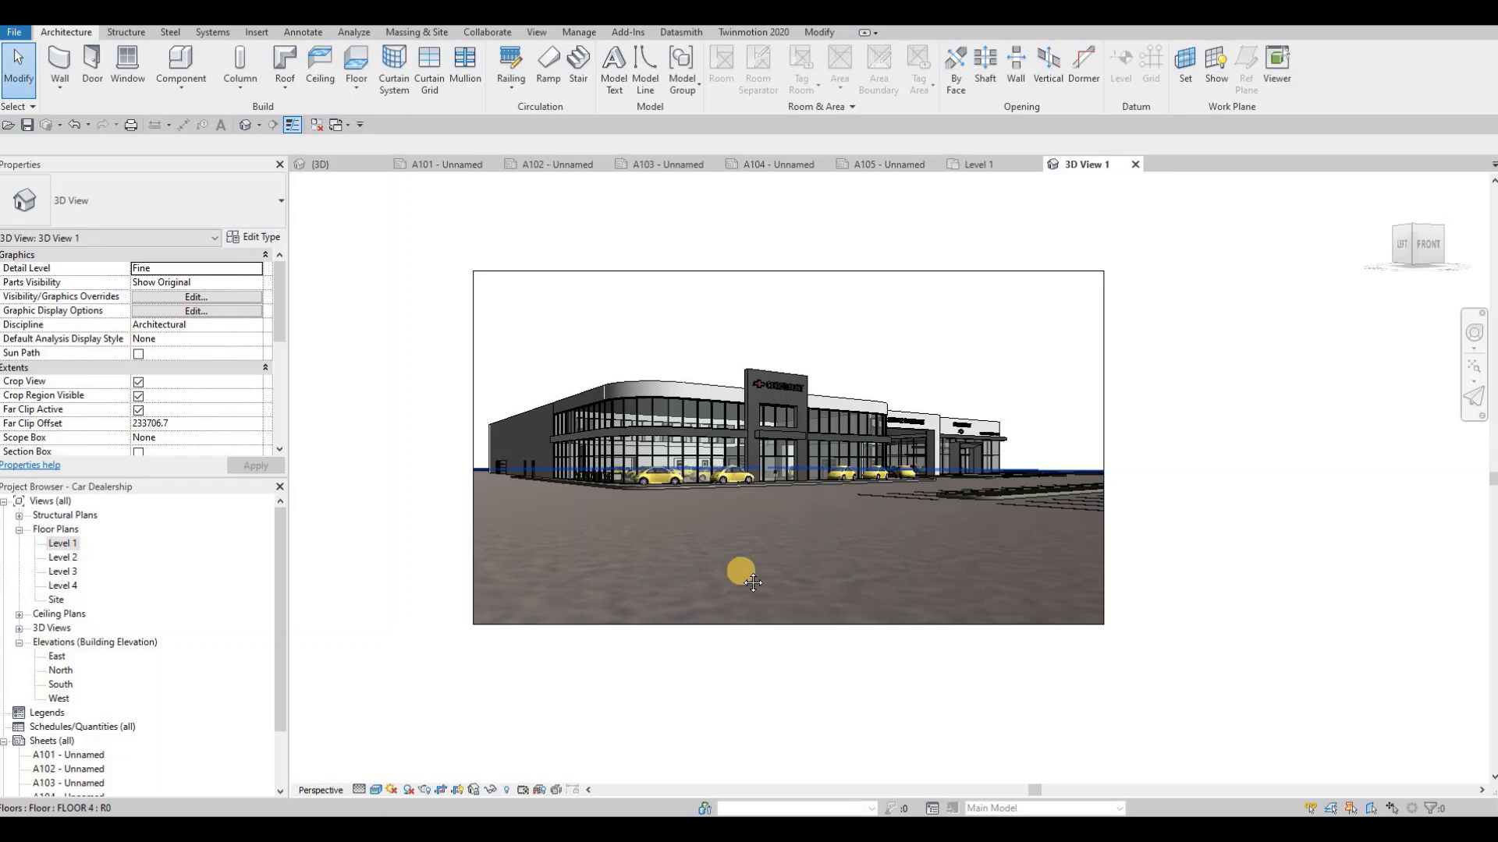
middle_click_drag(831, 555, 740, 571)
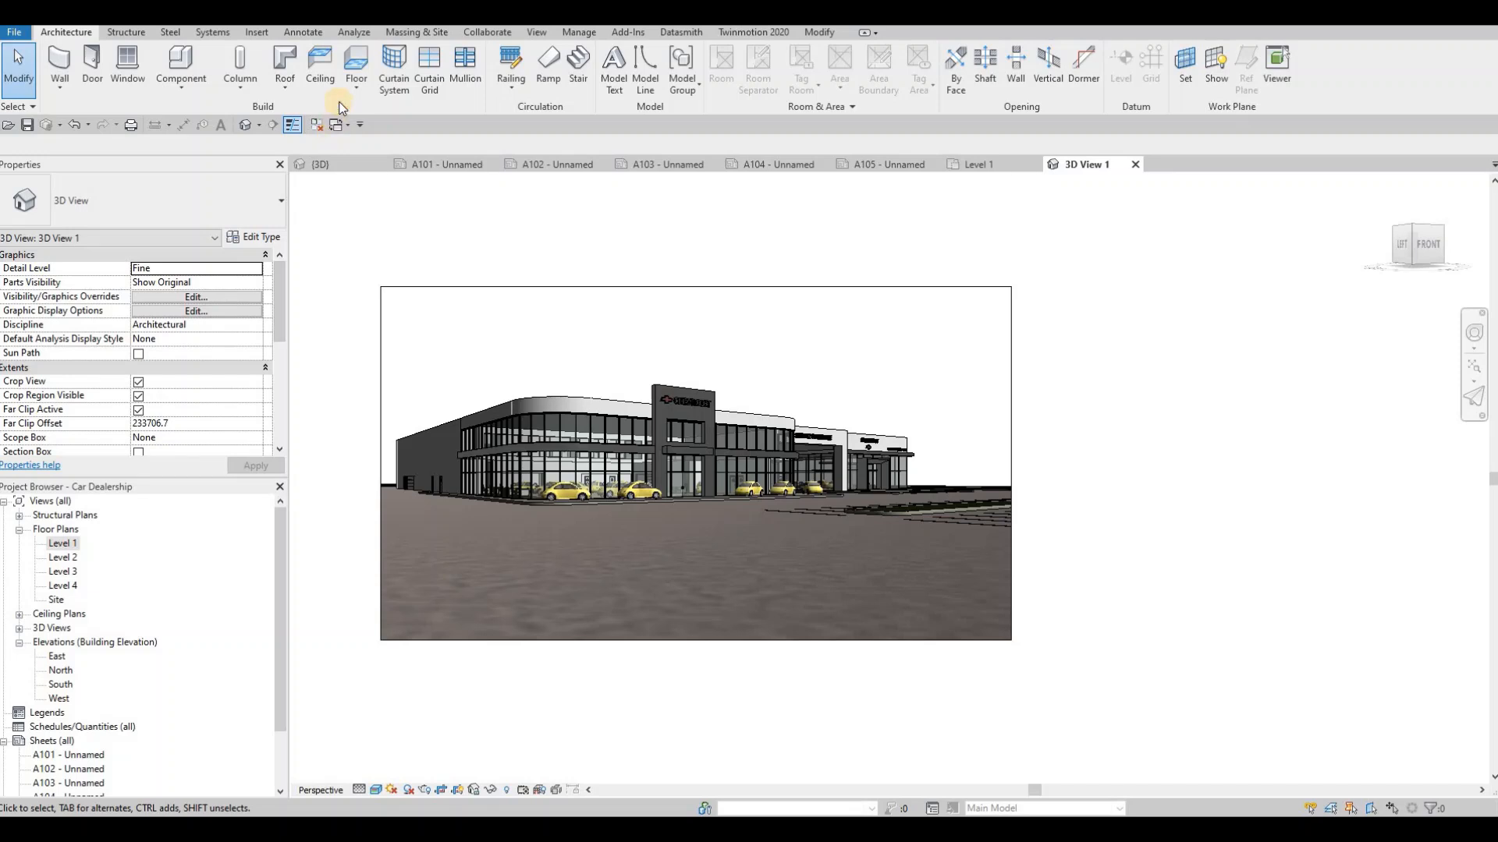
Render the camera view at Draft quality and screen resolution, with Exterior: Sun only lighting and a Sky: Few Clouds background
left_click(254, 32)
left_click(312, 32)
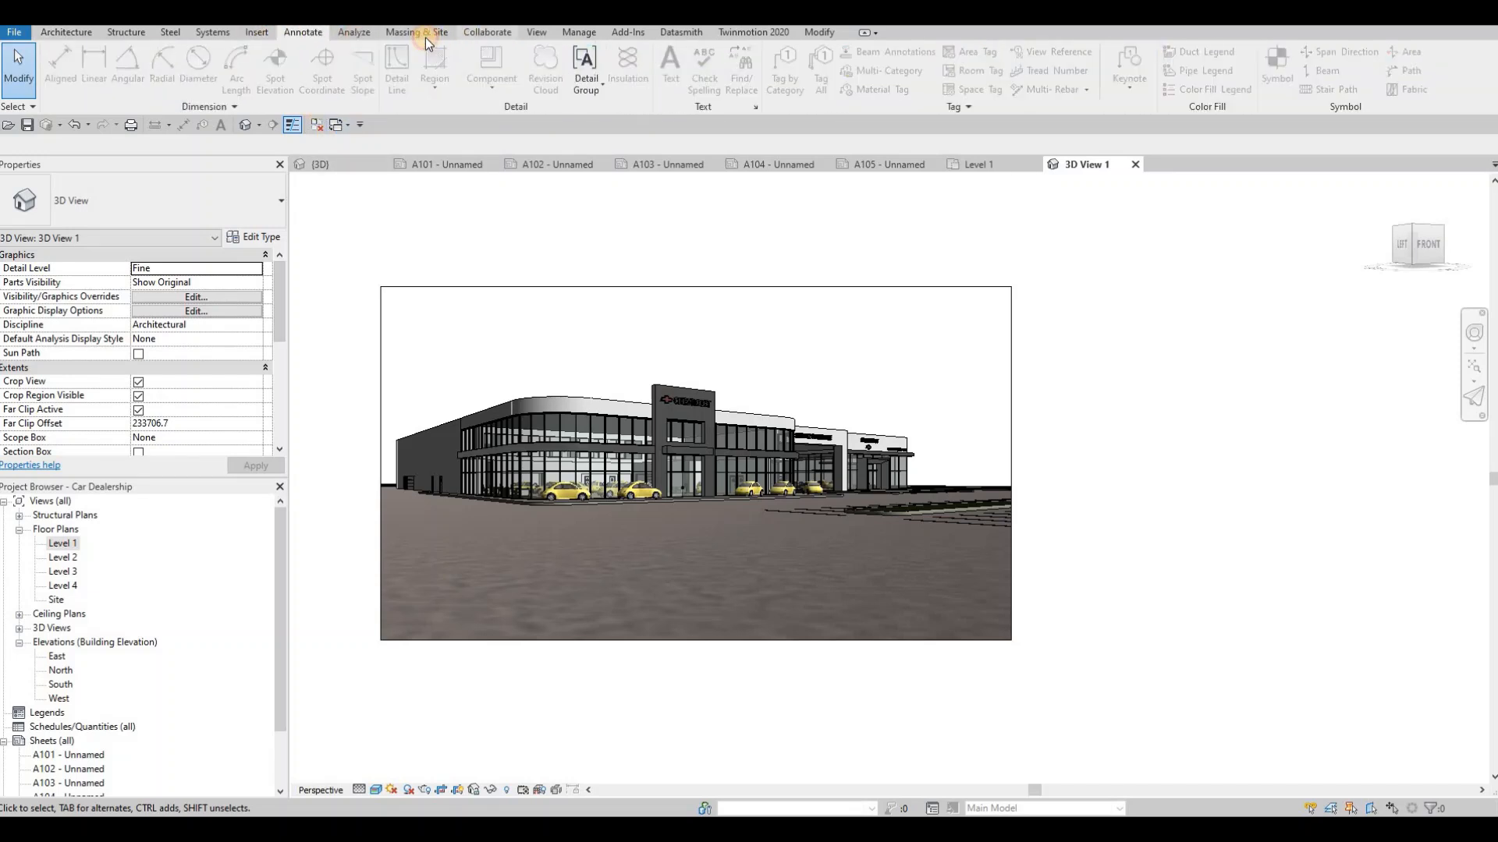
left_click(424, 35)
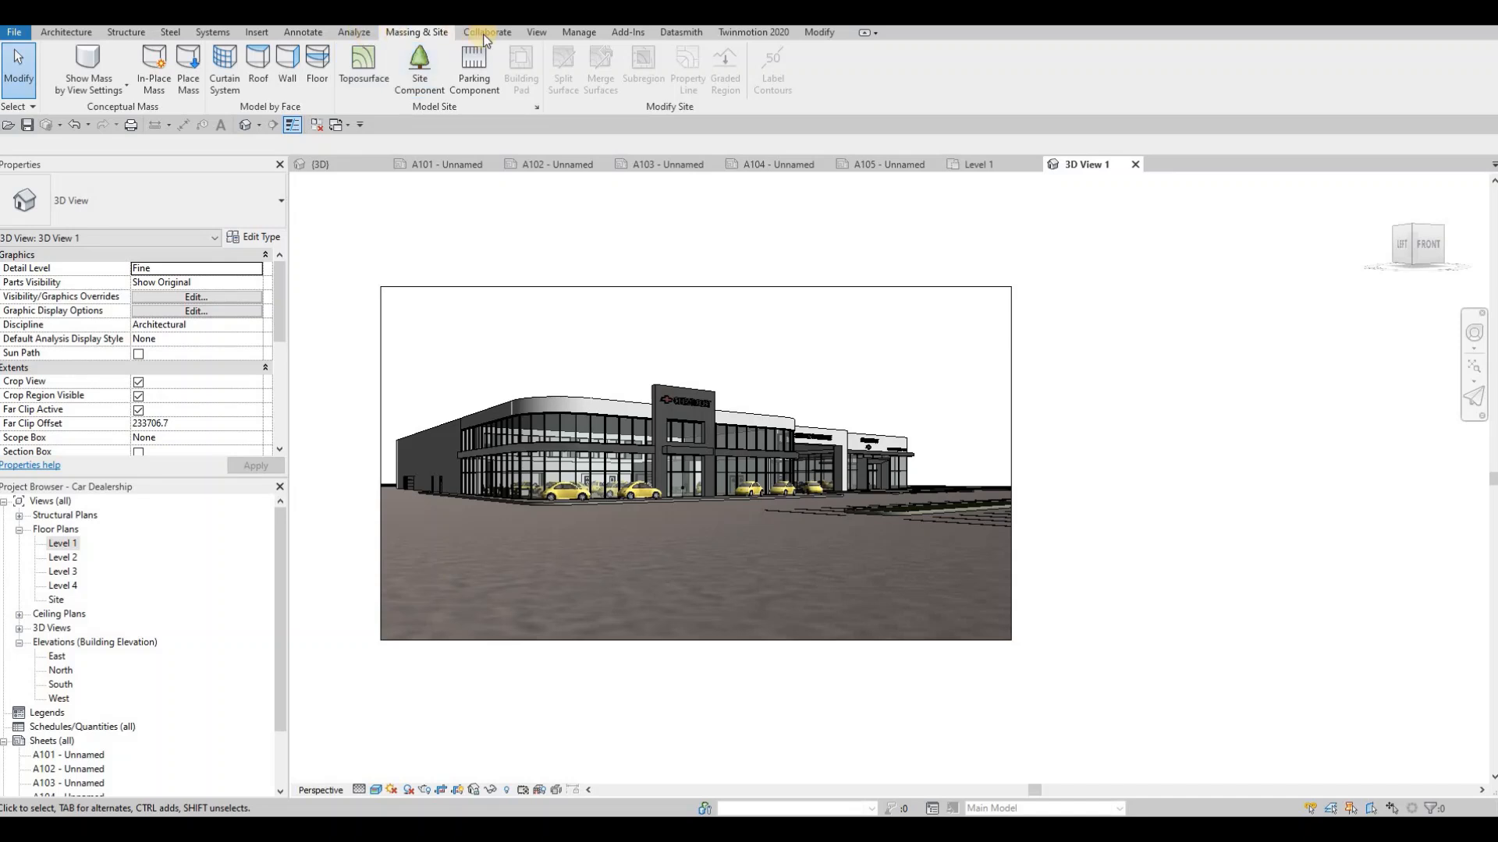
left_click(538, 34)
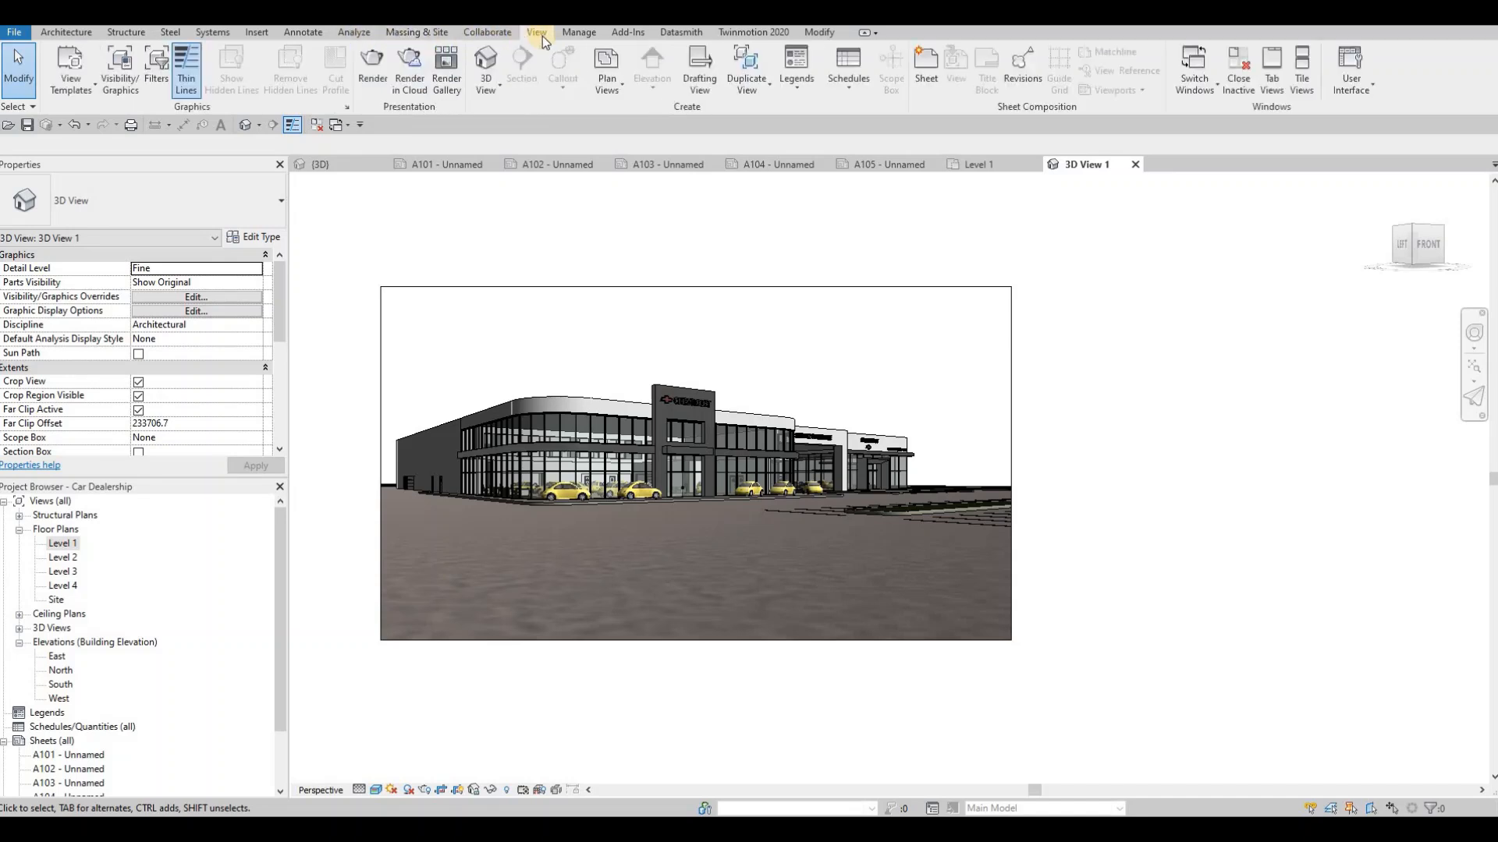
left_click(373, 74)
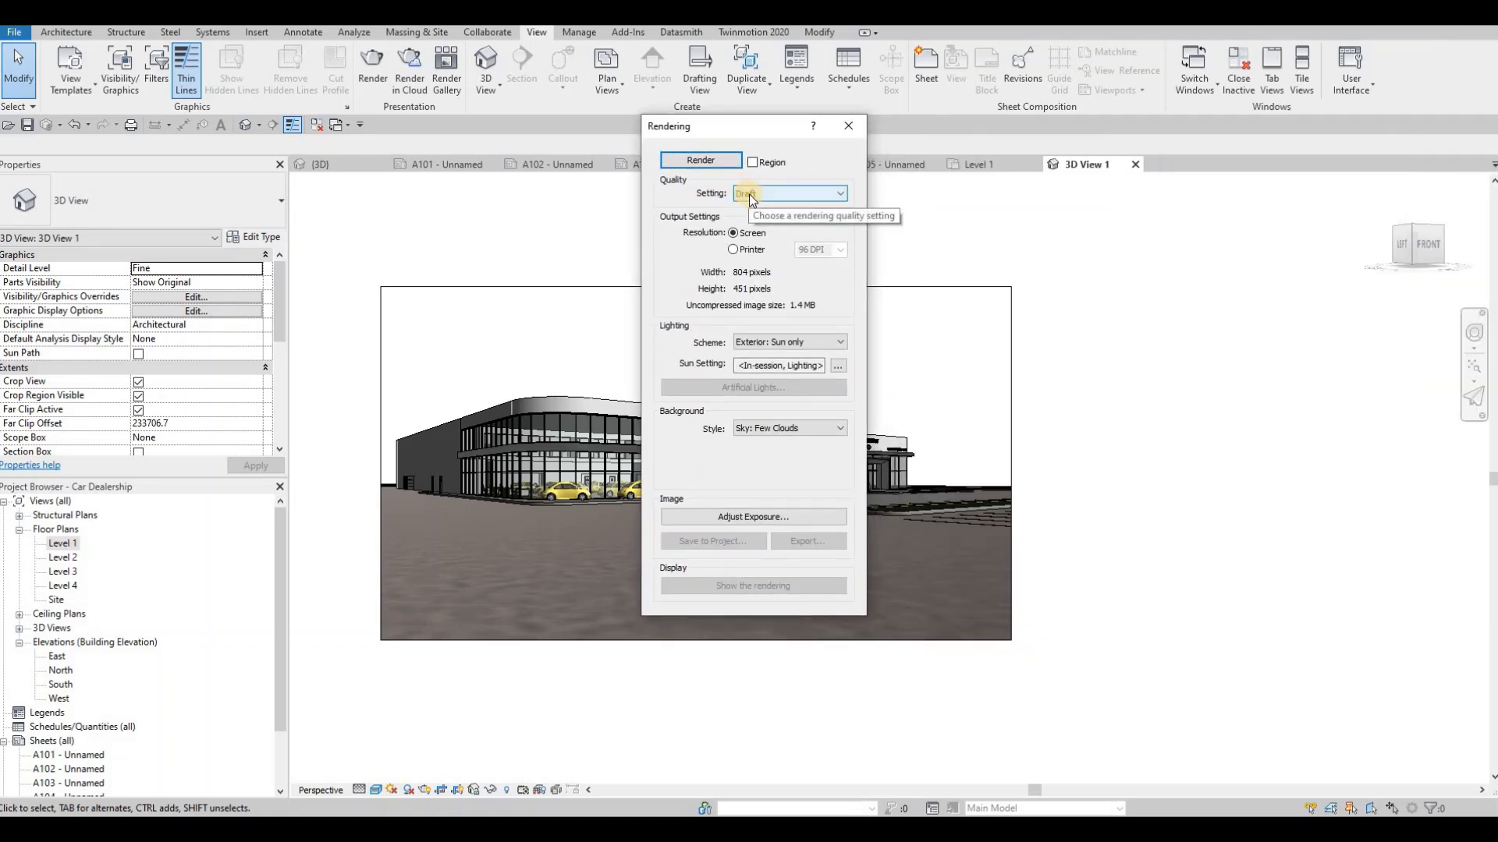
left_click(752, 200)
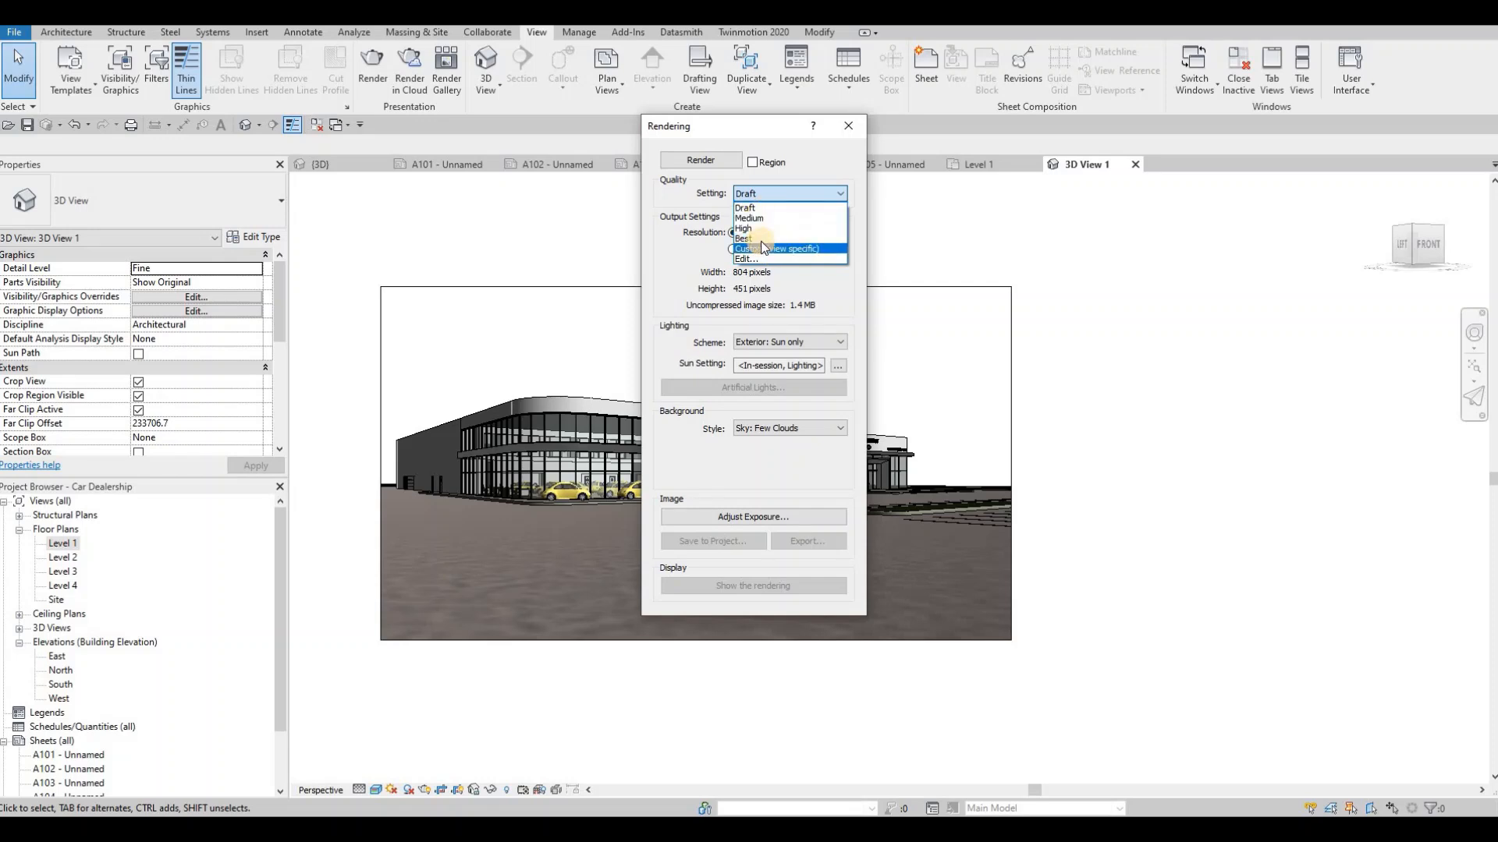
left_click(774, 195)
left_click(768, 195)
left_click(772, 197)
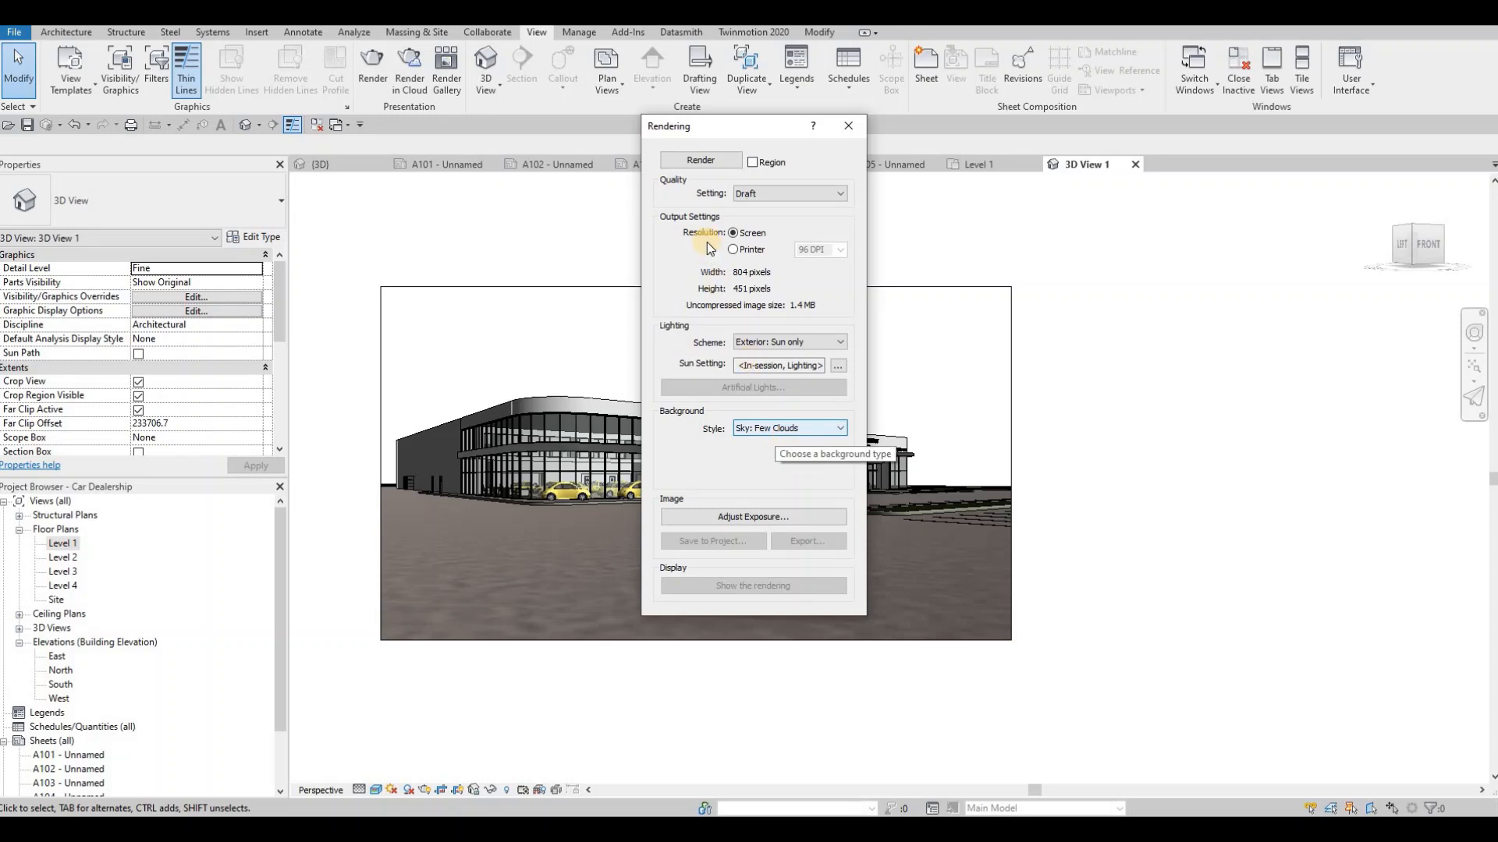
left_click(700, 159)
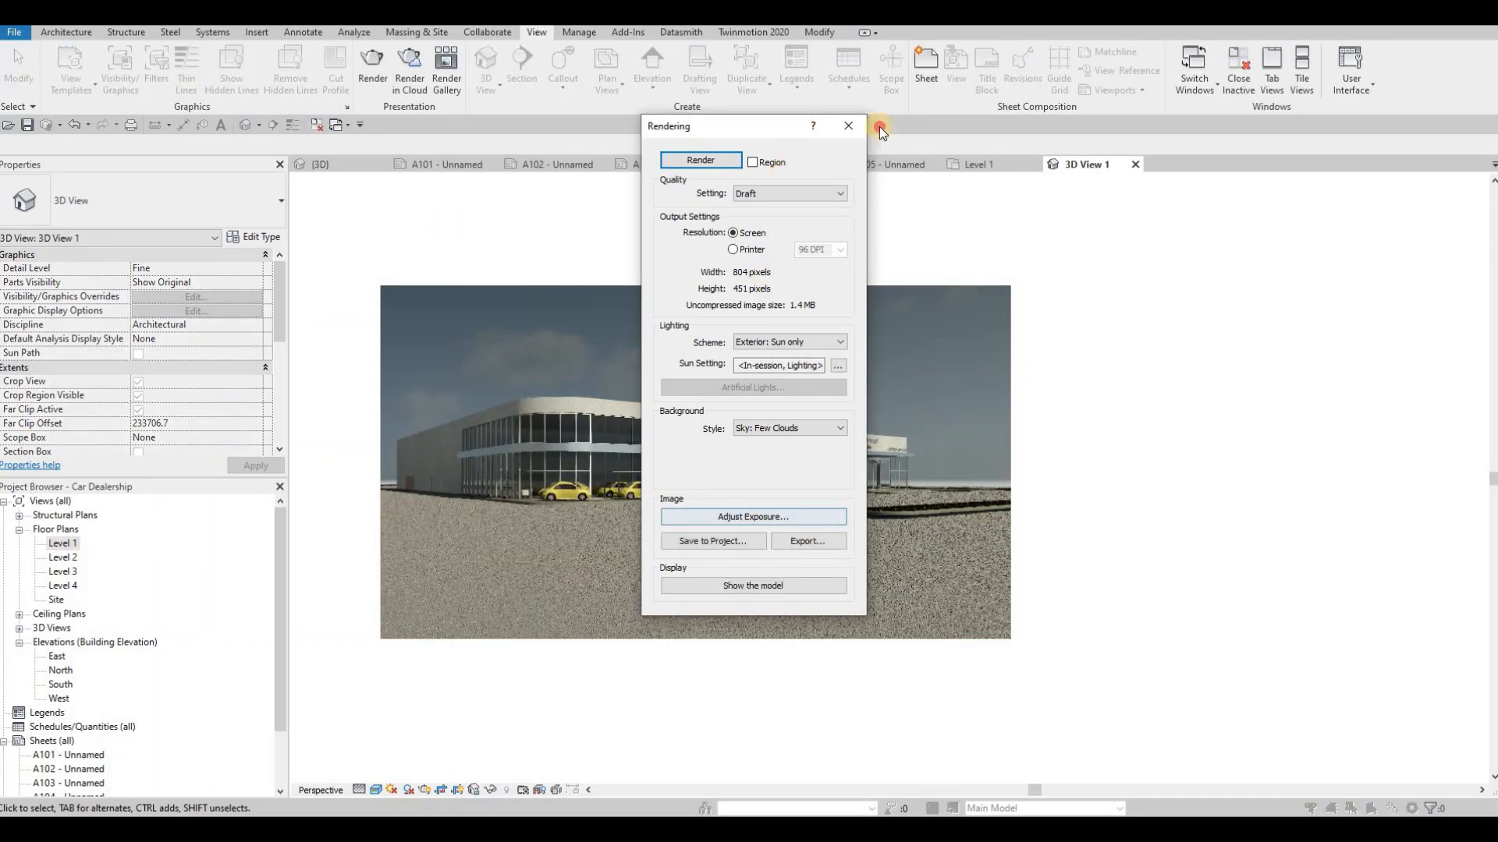
Adjust the rendering's exposure to value 13.69, highlights 0.38, shadows 0.45 and saturation 1.10
left_click_drag(733, 126, 1128, 134)
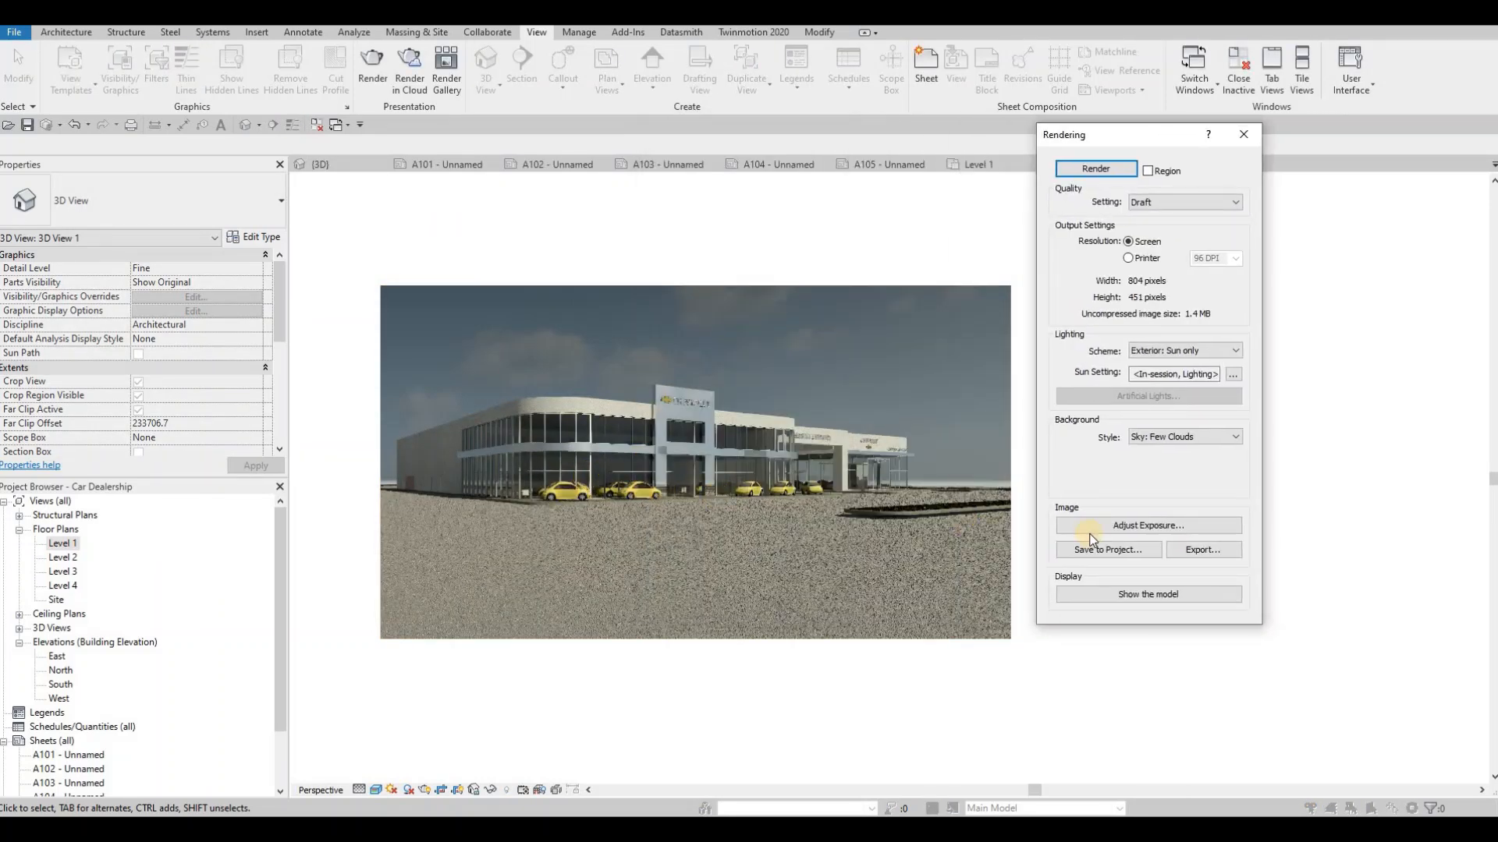
left_click(1140, 526)
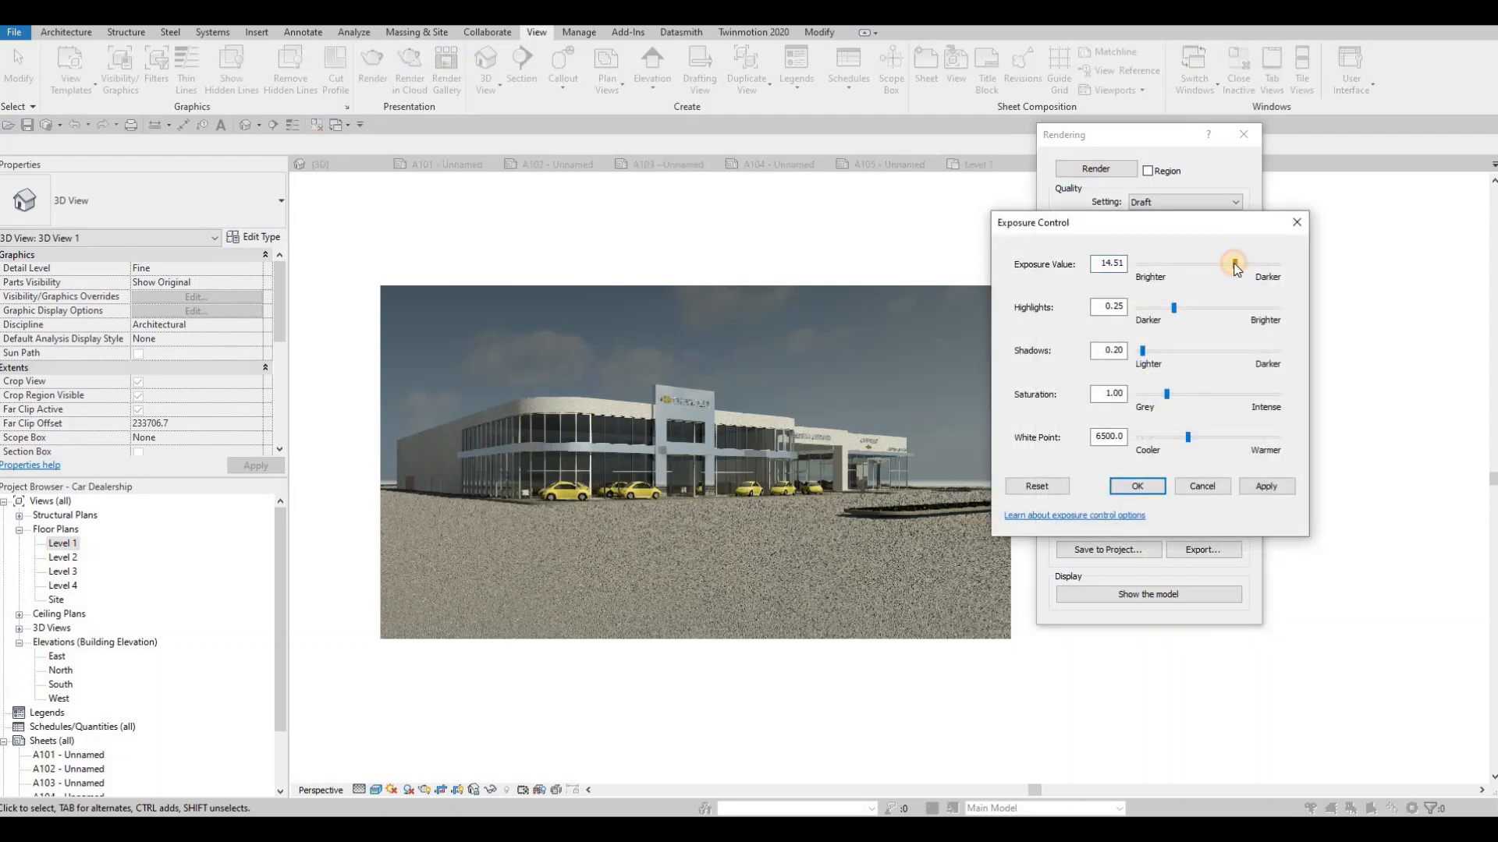
mouse_move(1174, 312)
left_mouse_down()
mouse_move(1197, 306)
mouse_move(1185, 311)
left_mouse_up()
left_click(1246, 486)
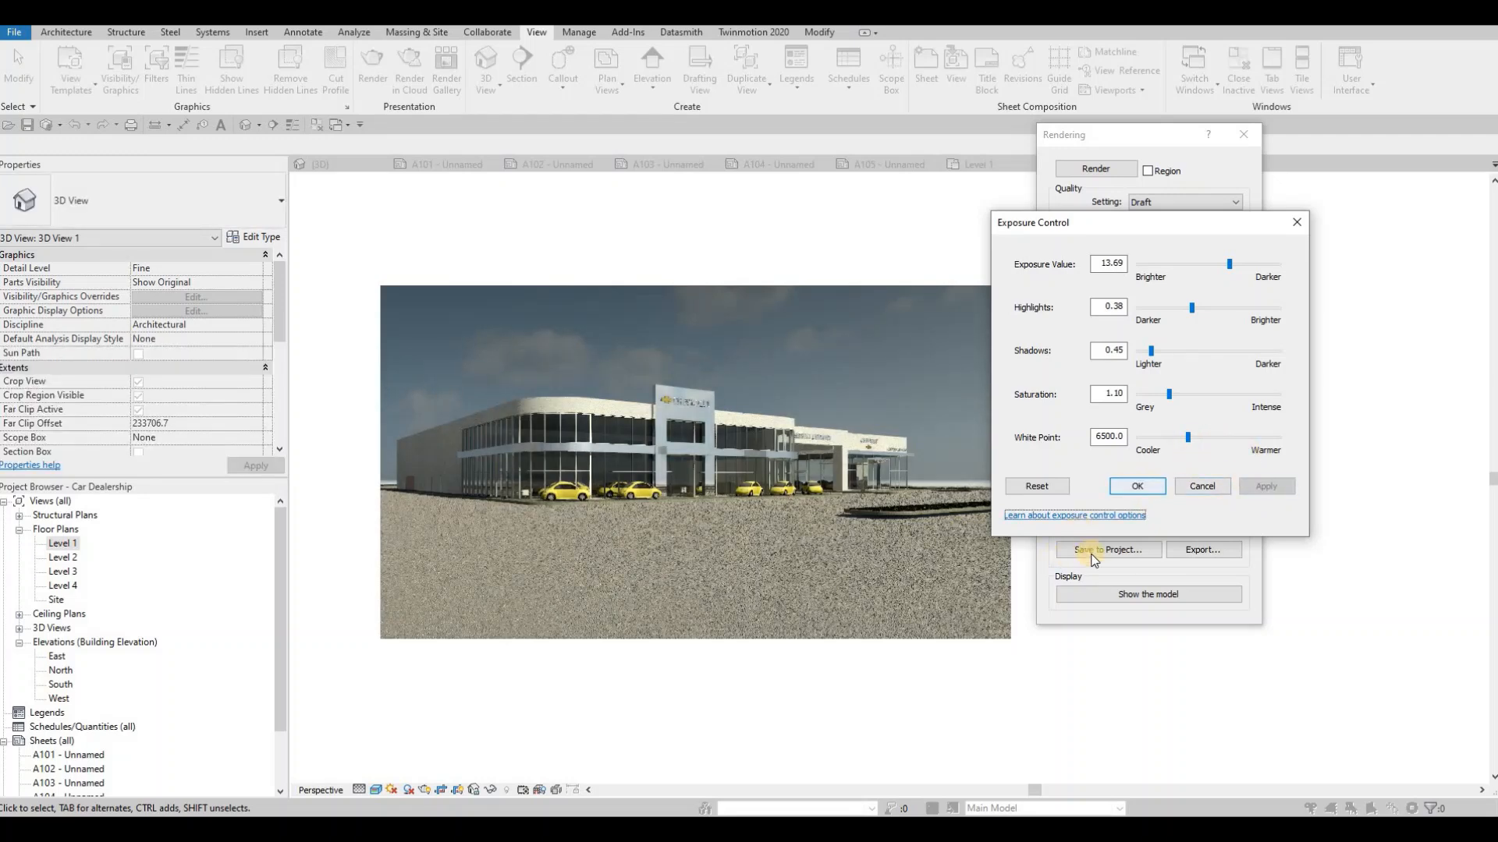
left_click(1150, 490)
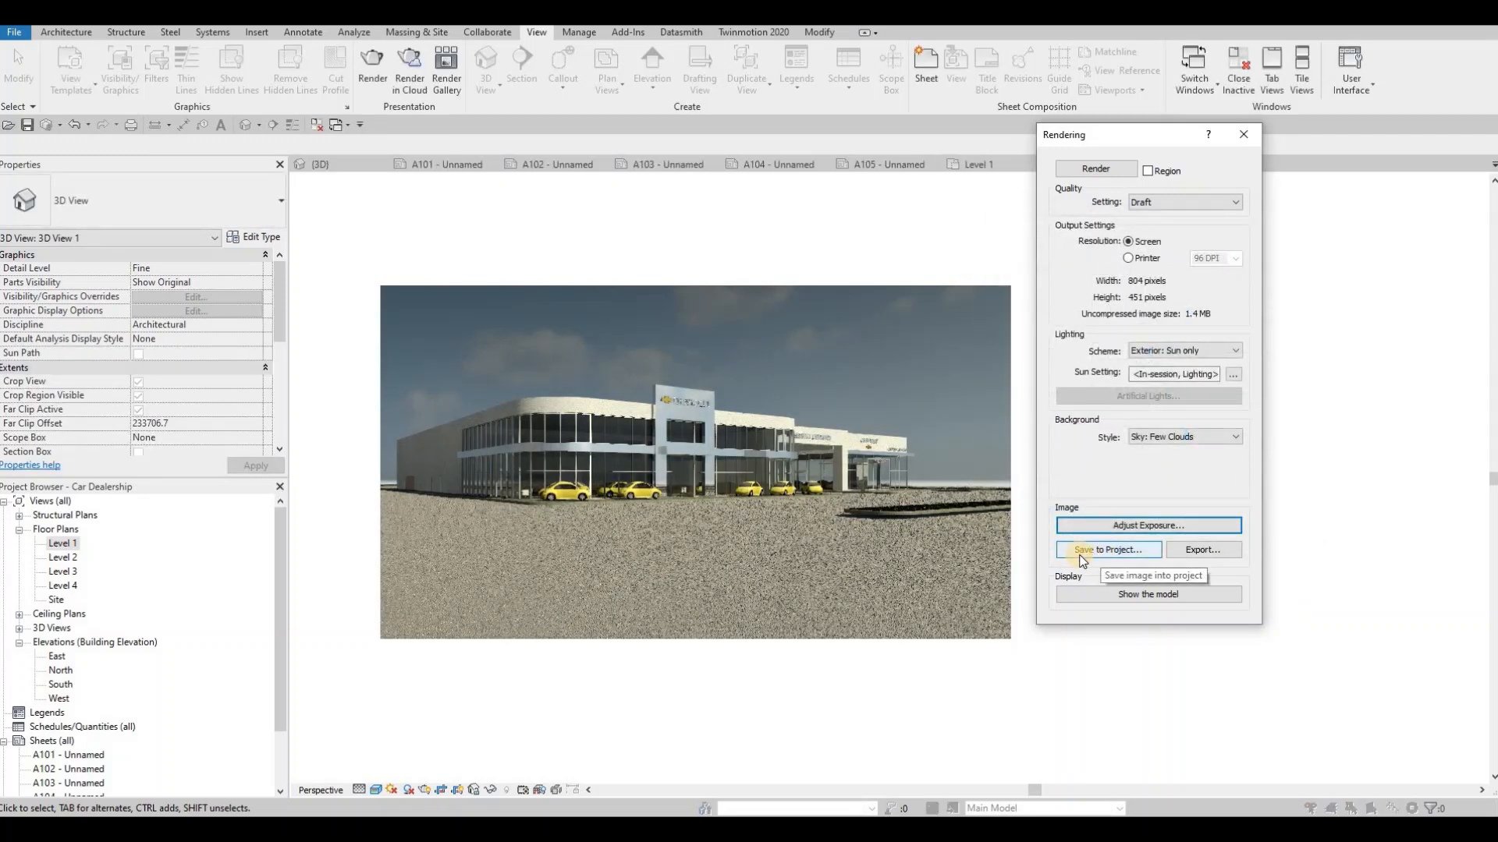
Save the rendered image to the project under its suggested name and list the project's saved renderings
left_click(1105, 550)
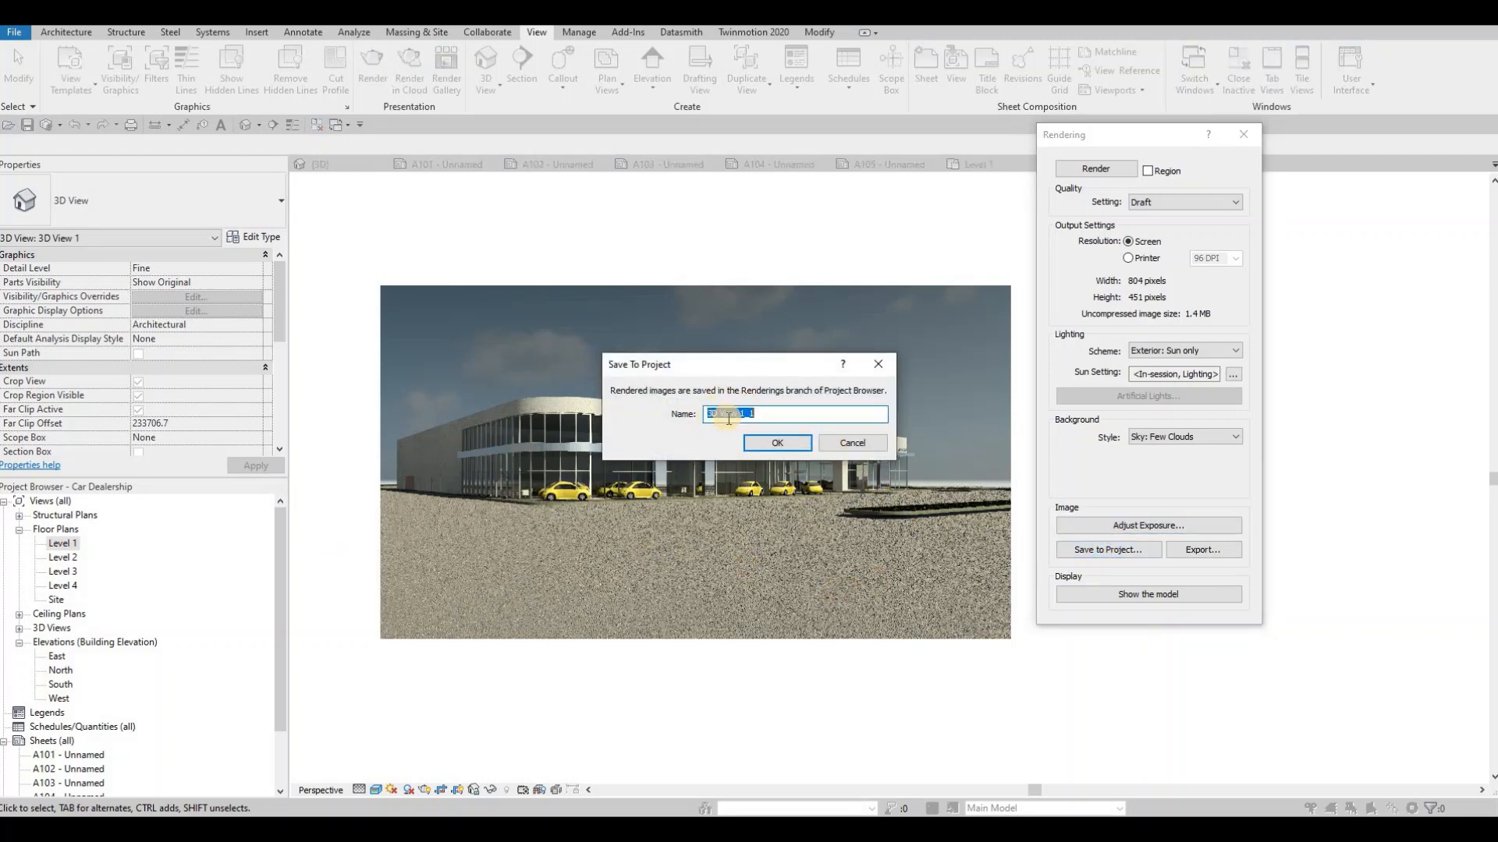
left_click(775, 443)
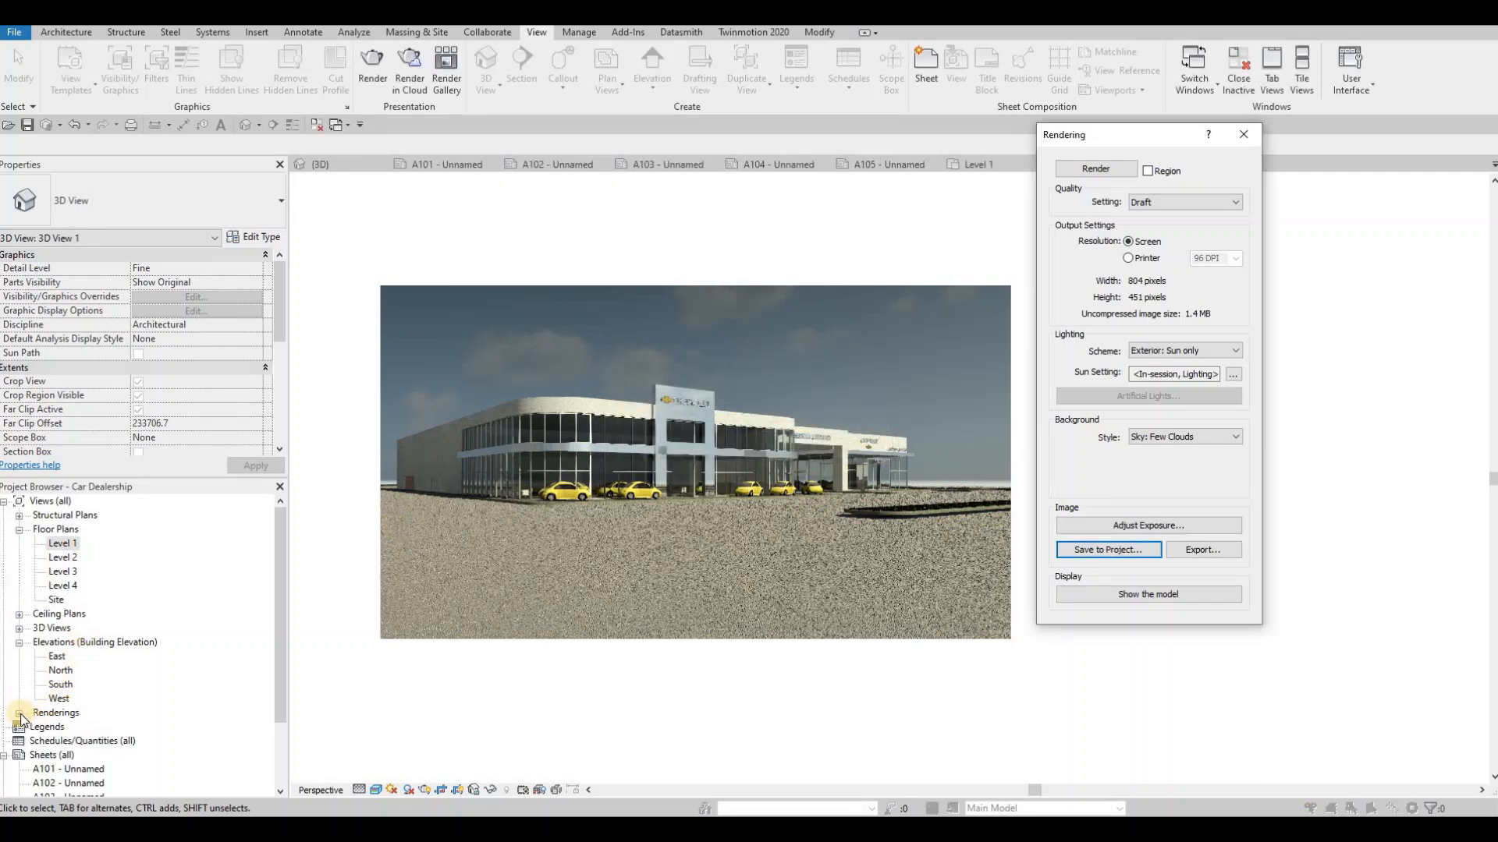
left_click(18, 713)
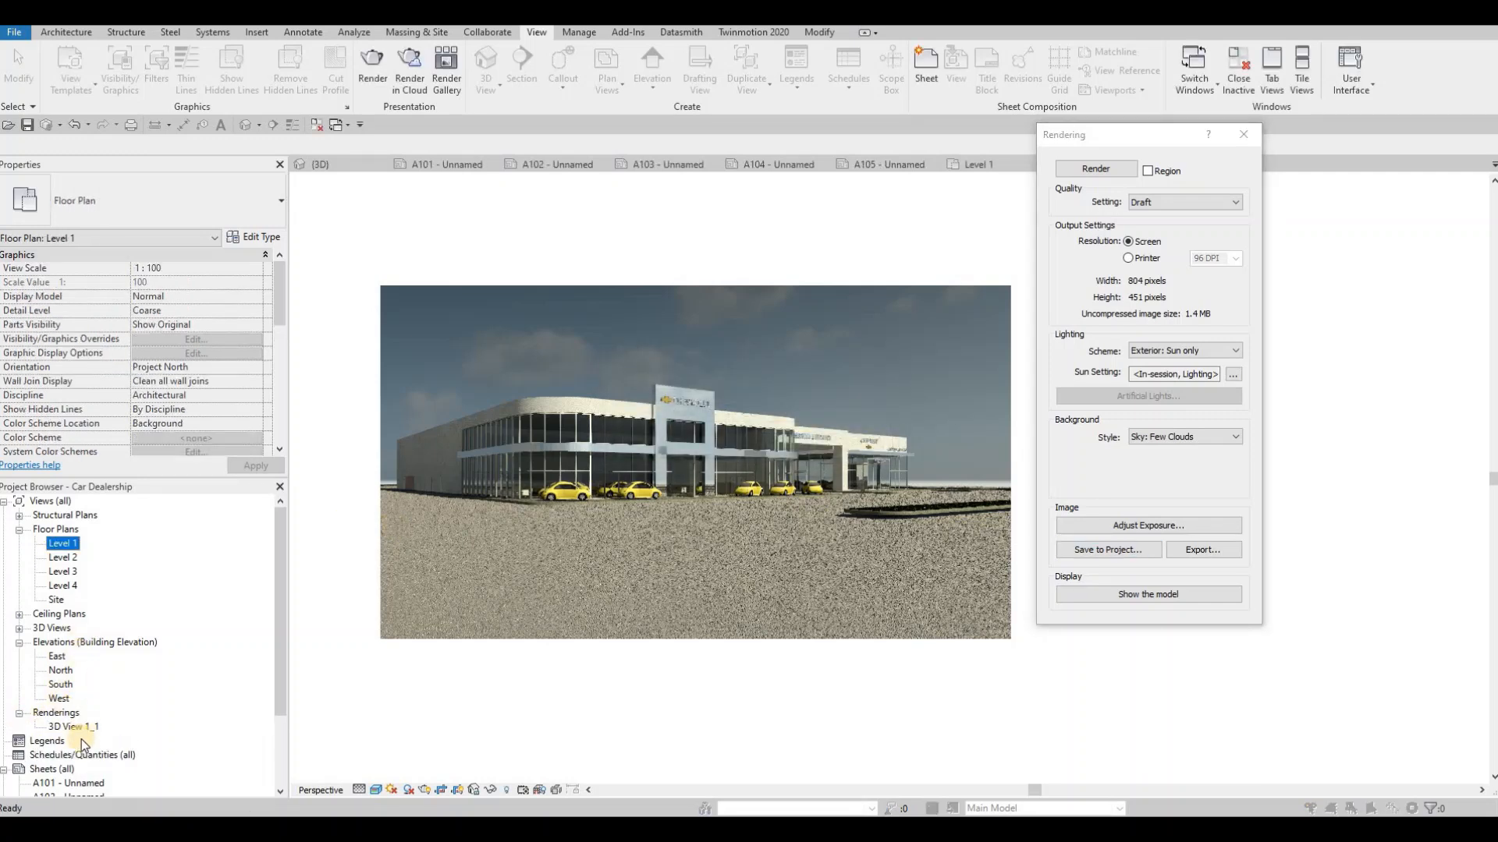
Open sheet A101 and set the owner in its title block to ACD
scroll(82, 740, "down", 1)
left_click(90, 728)
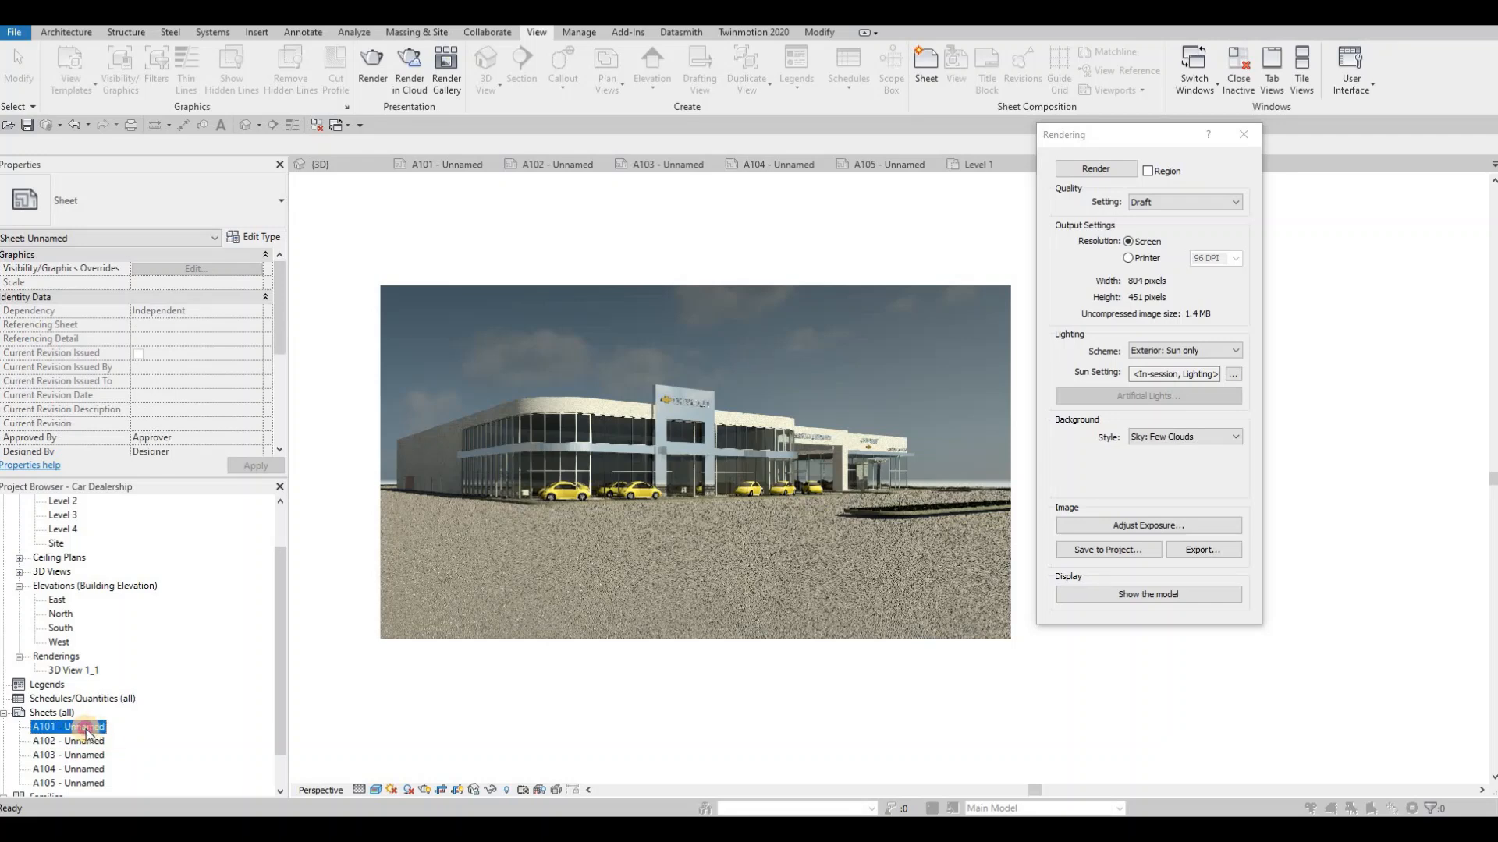
double_click(86, 729)
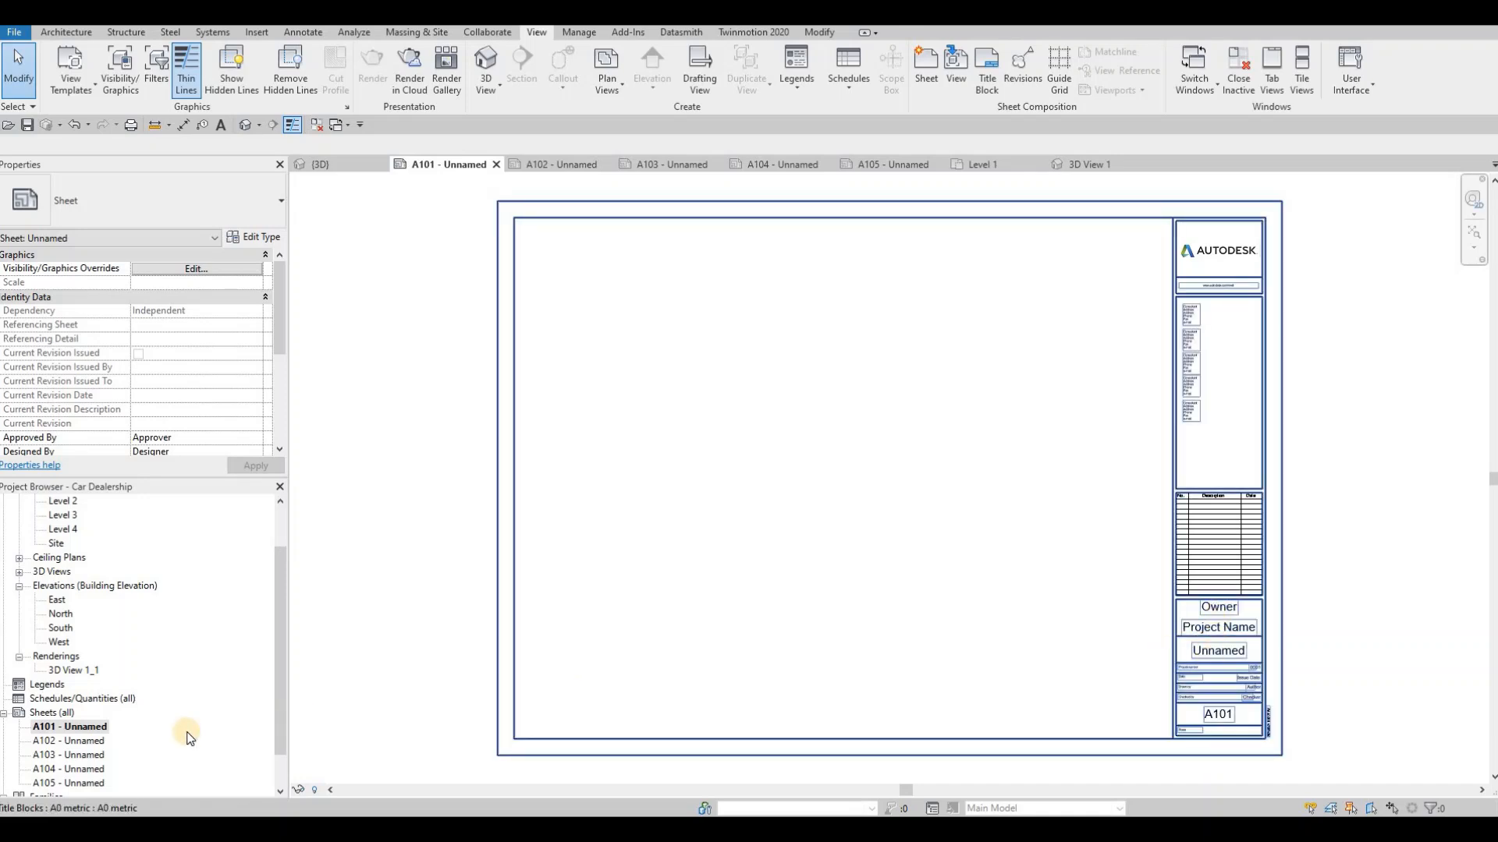
left_click(1225, 614)
left_click(1224, 612)
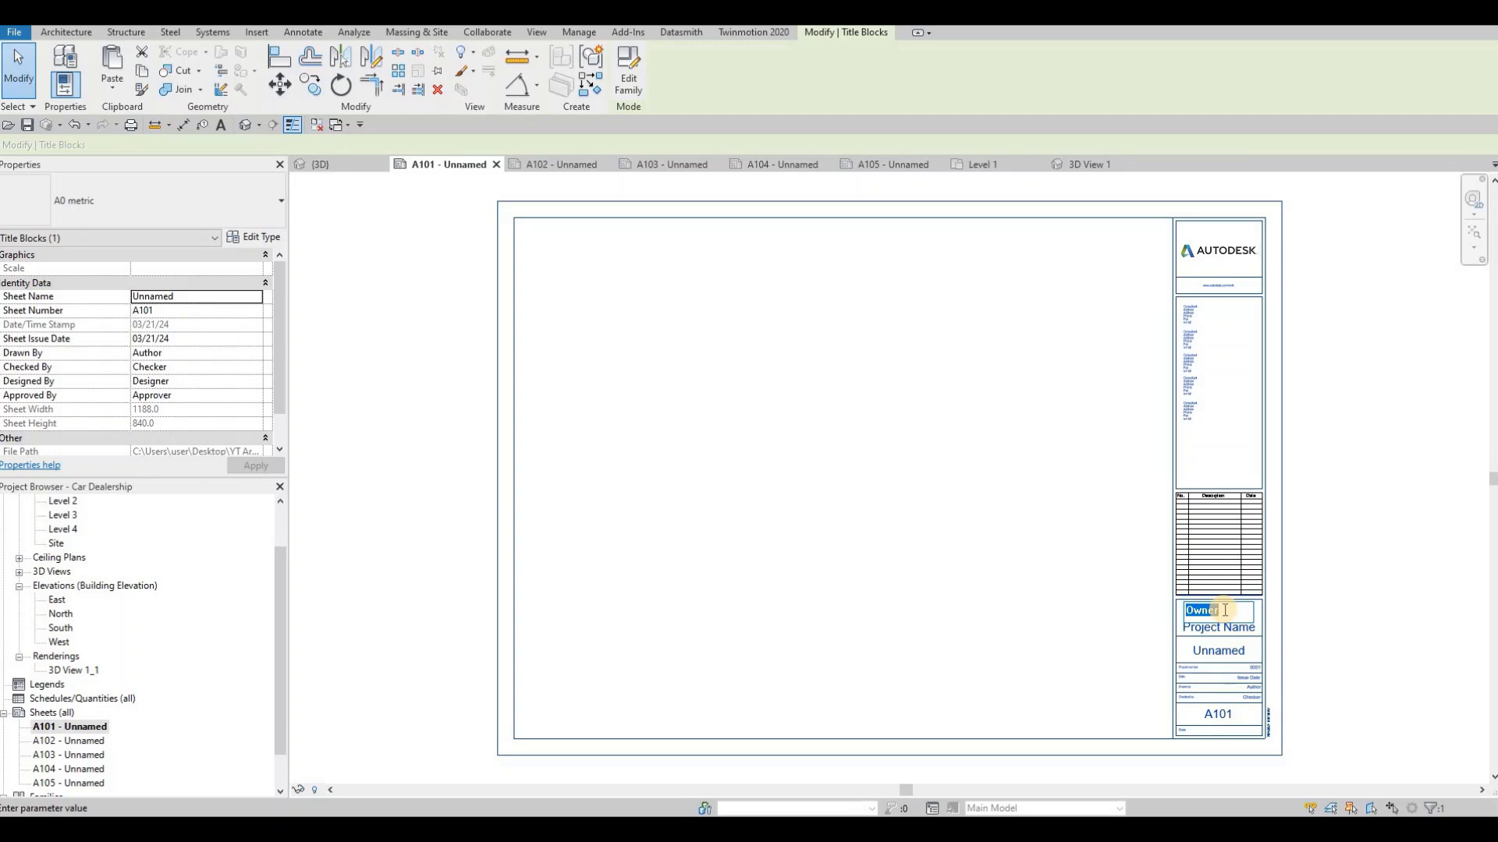
key("Caps_Lock")
type("acd")
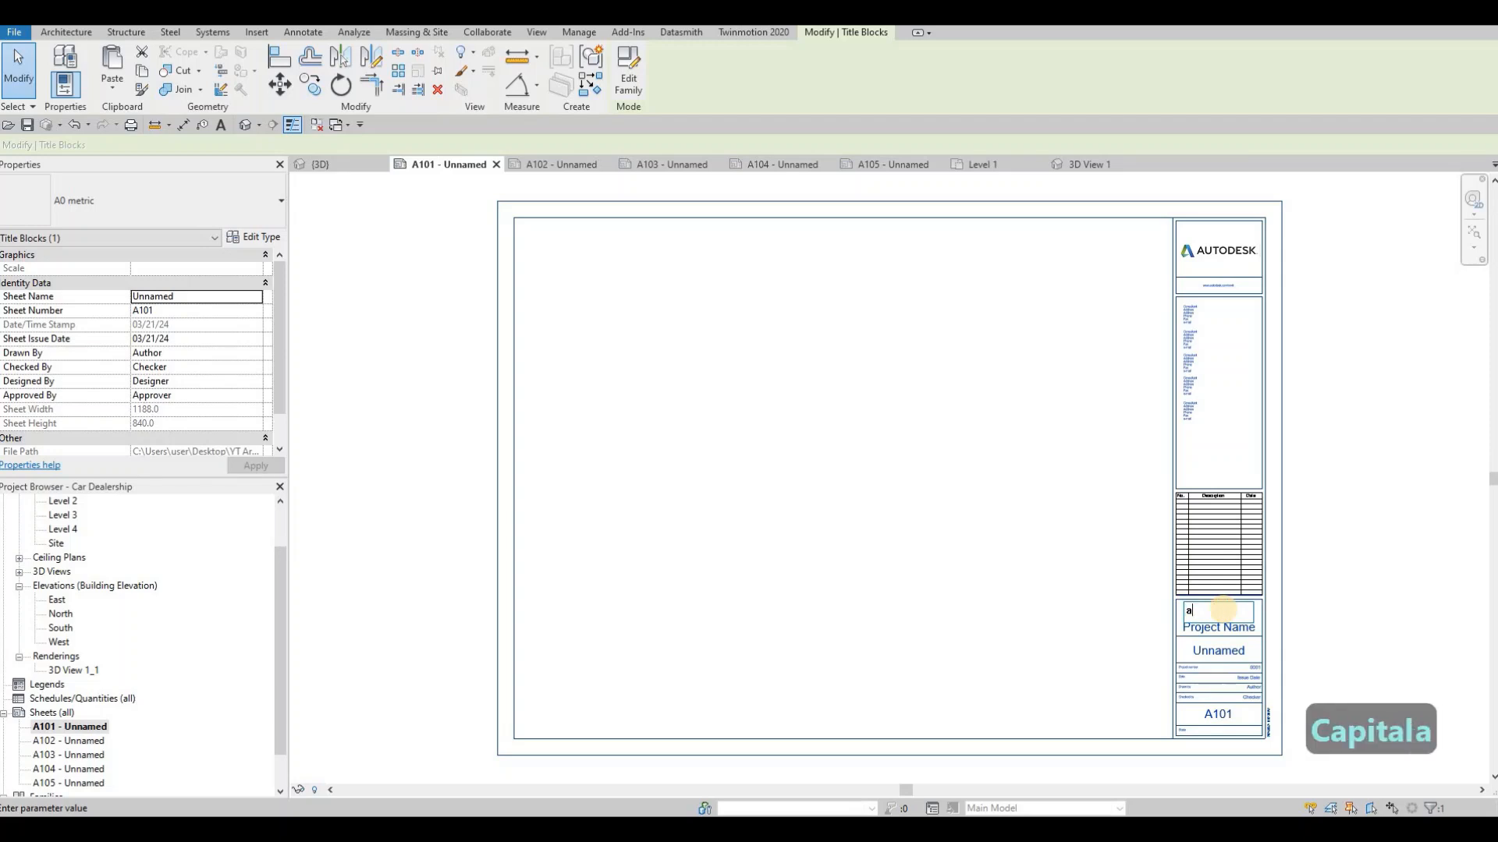
key("BackSpace")
key("BackSpace")
key("BackSpace")
key("Caps_Lock")
type("ACD")
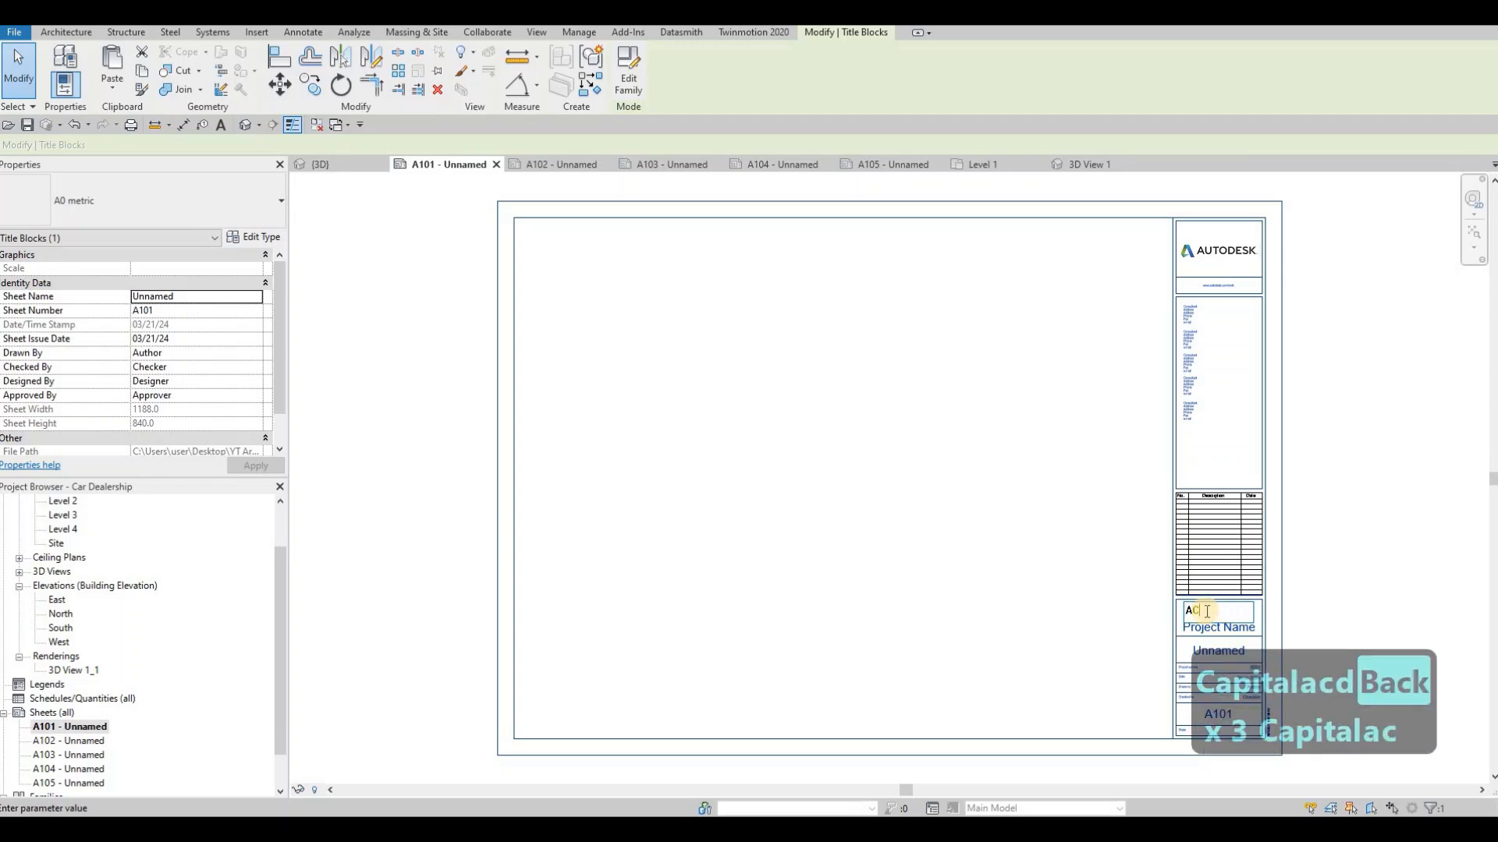
Set the title block's project name to CHEVROLET and sheet A101's name to COVER SHEET
left_click(1236, 631)
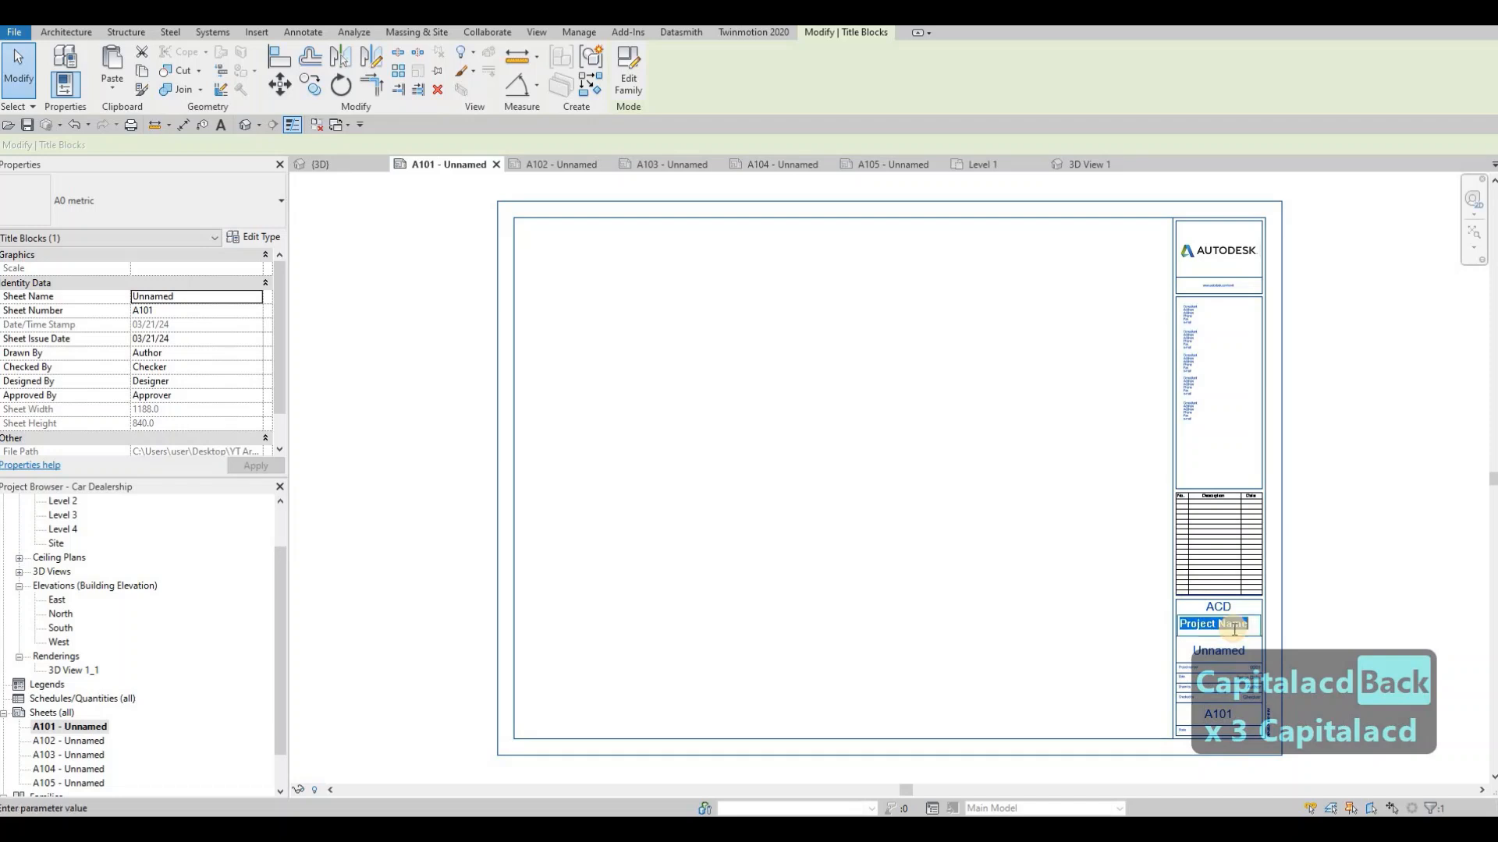
type("CHEVROLET")
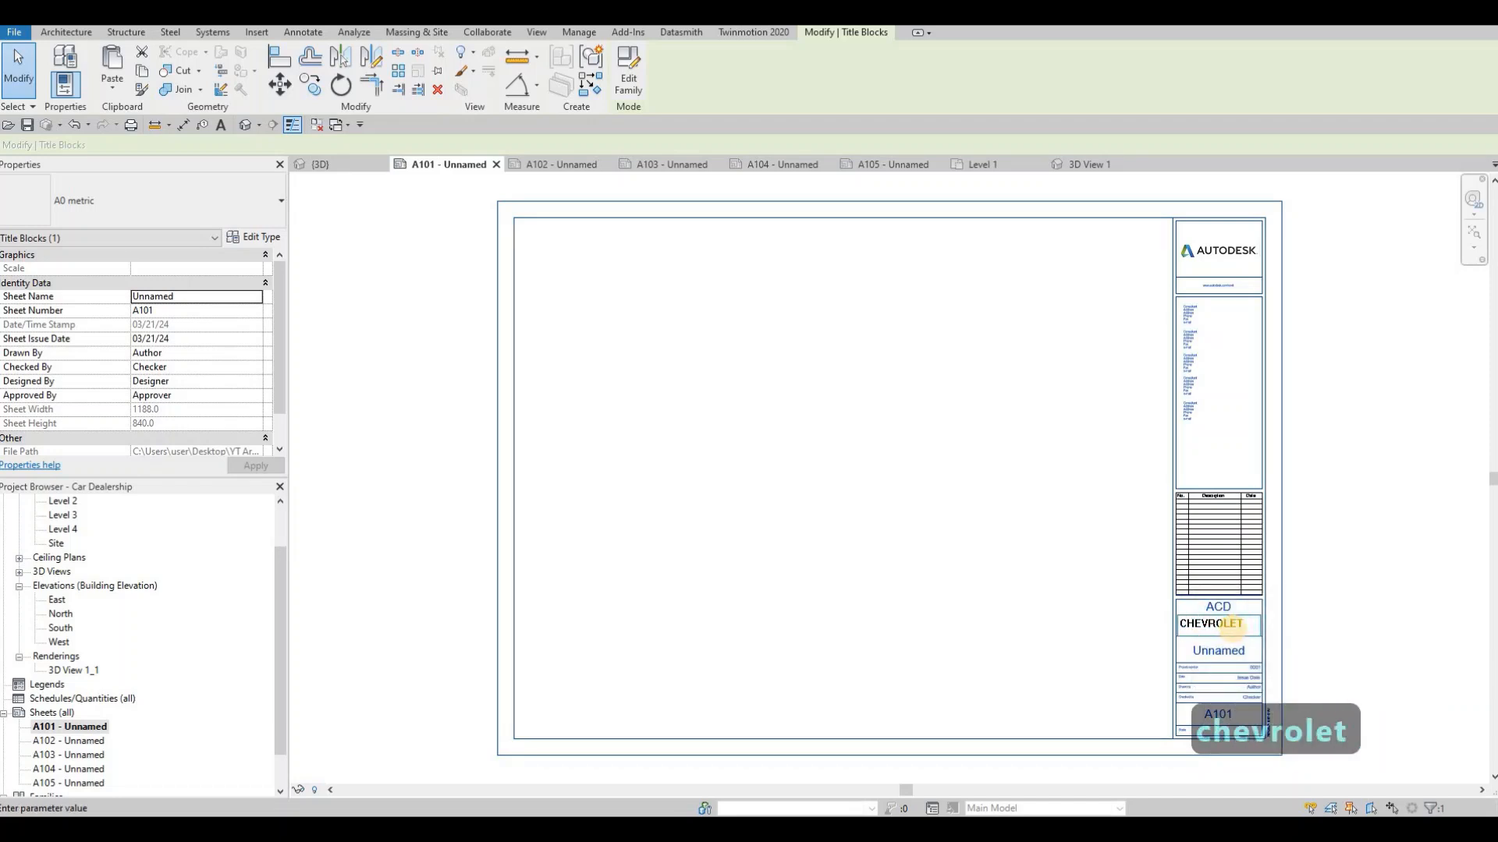
left_click(1212, 652)
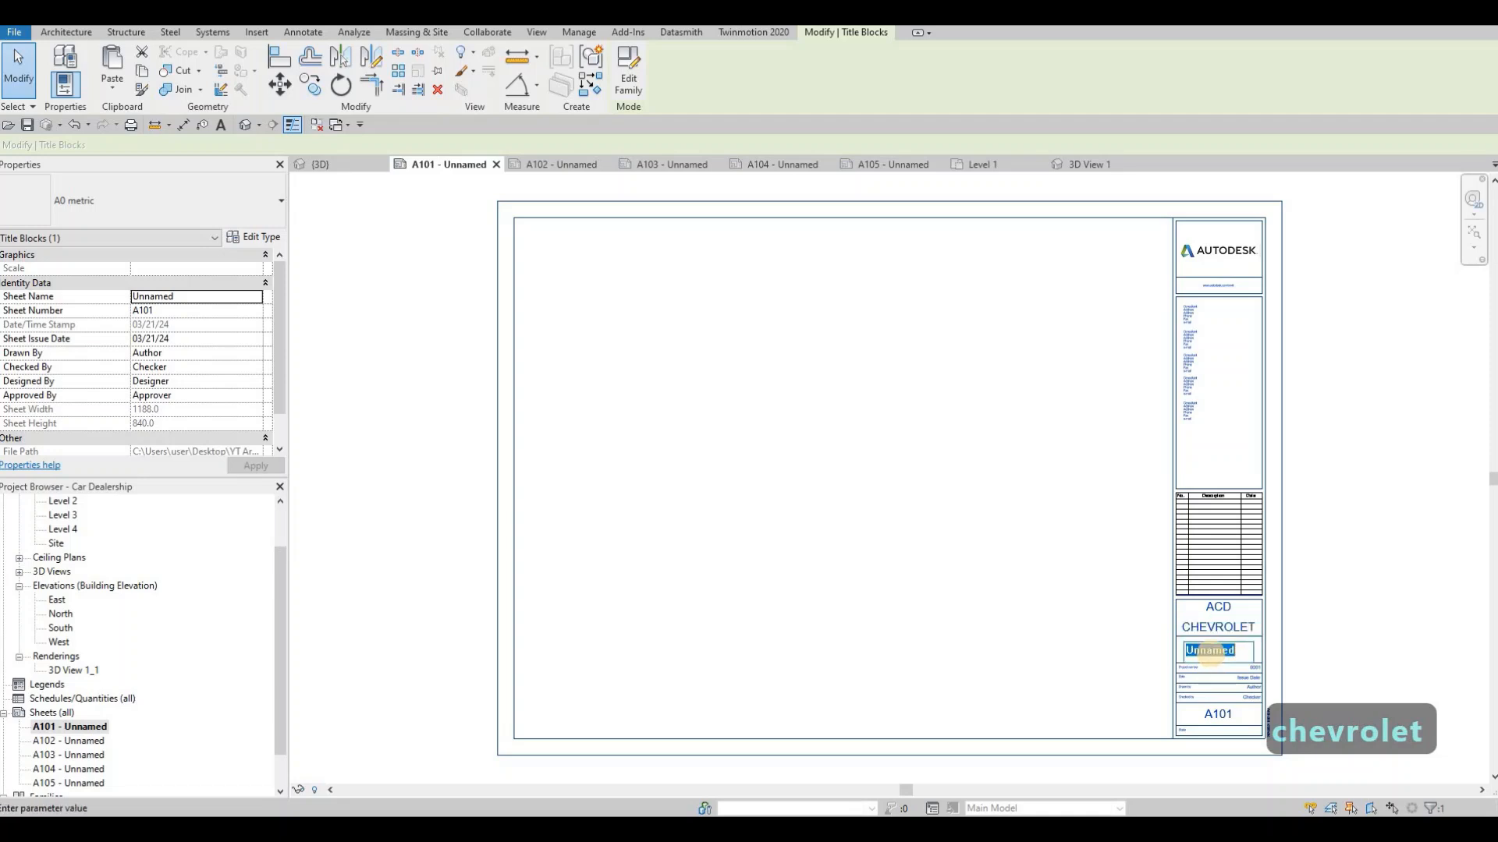
type("COVER SH")
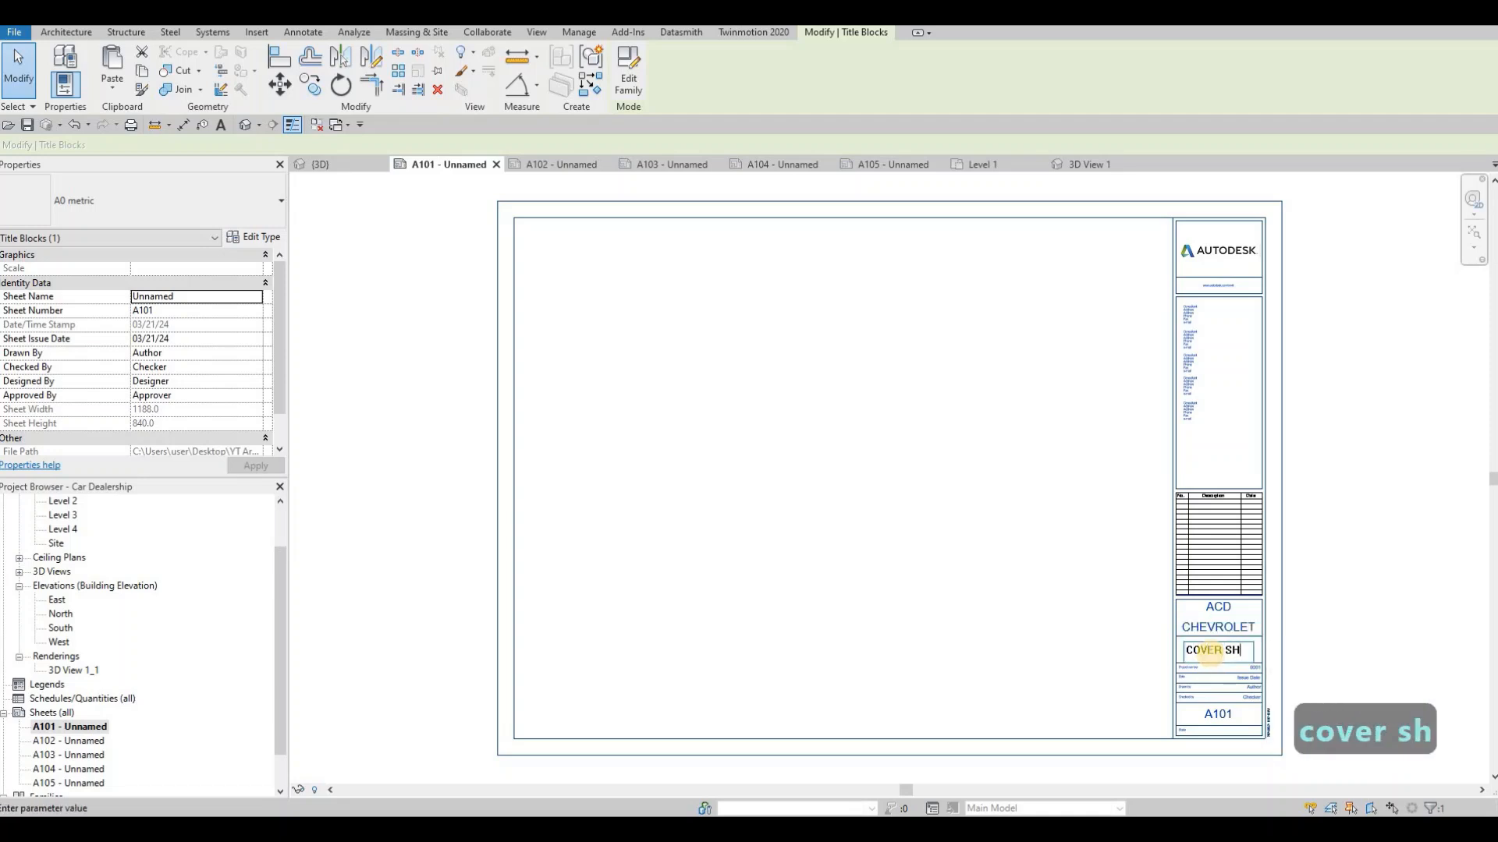
type("EET")
left_click(999, 563)
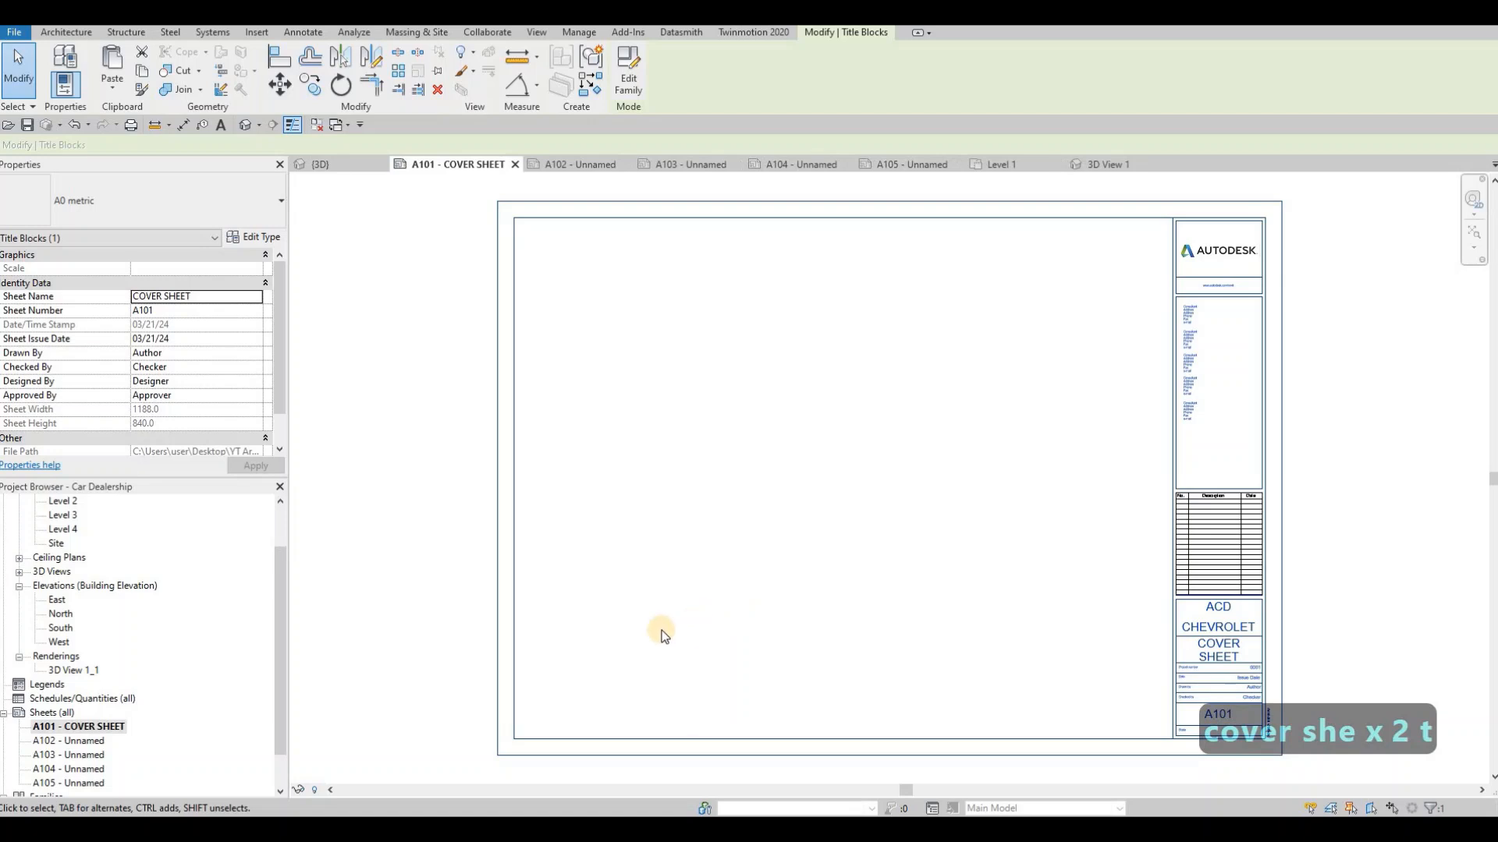
Rename sheet A102 as FIRST FLOOR, keeping its sheet number
double_click(87, 743)
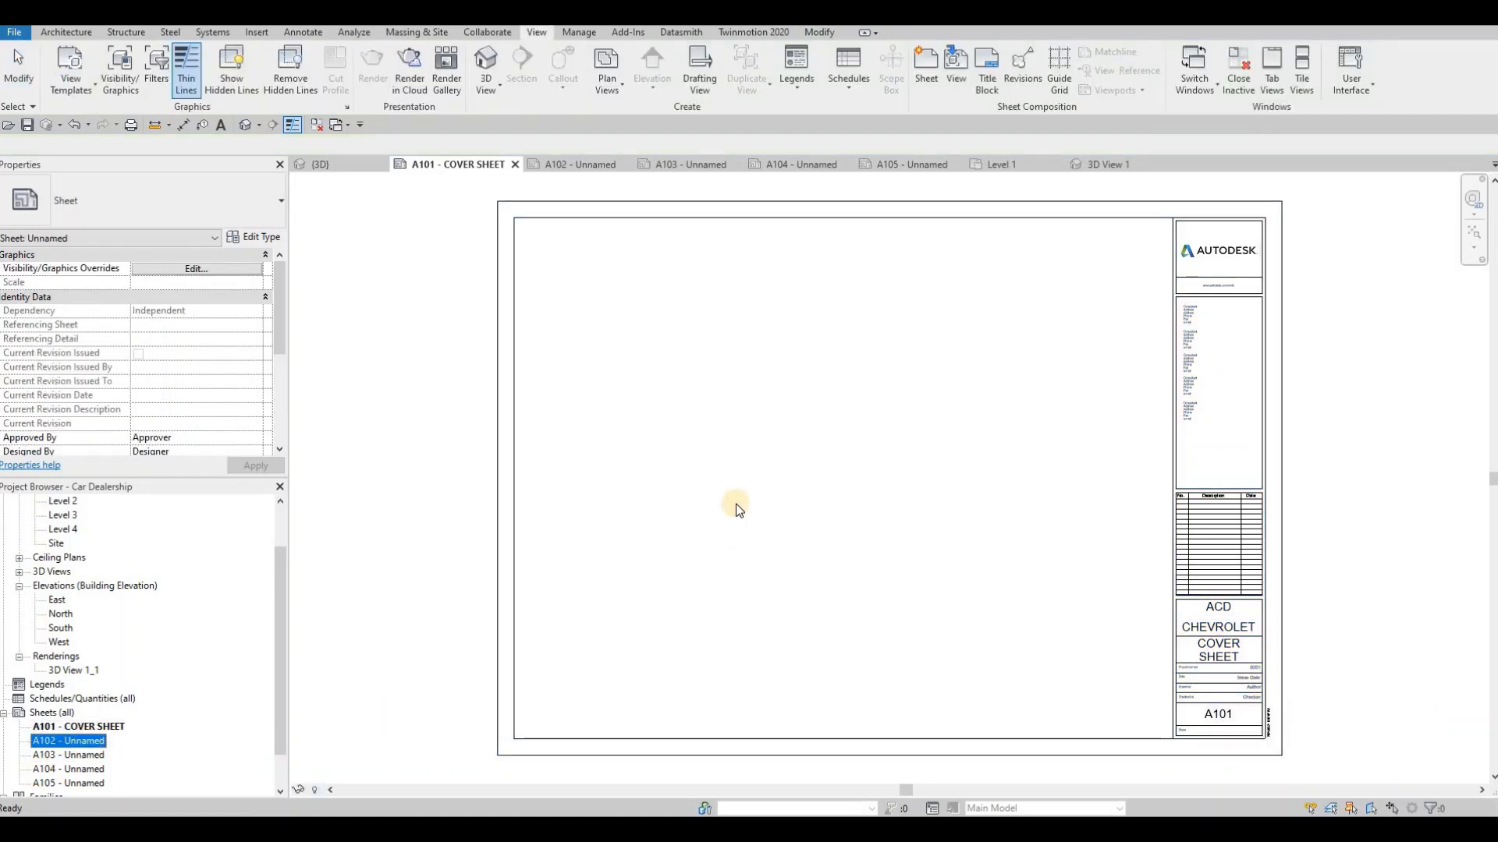
key("F2")
key("Tab")
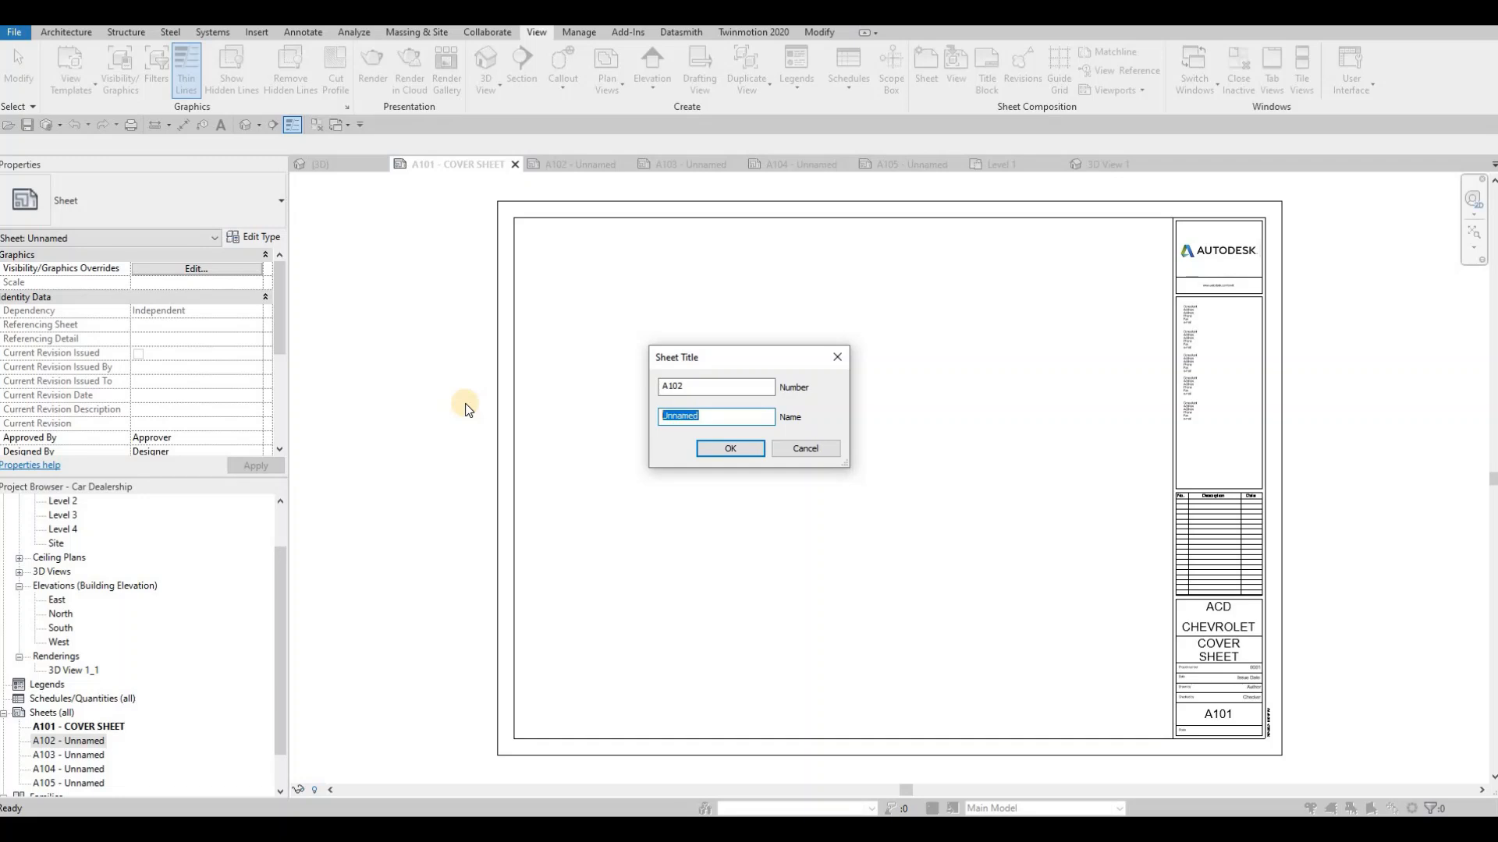
type("FIRST FLOOR")
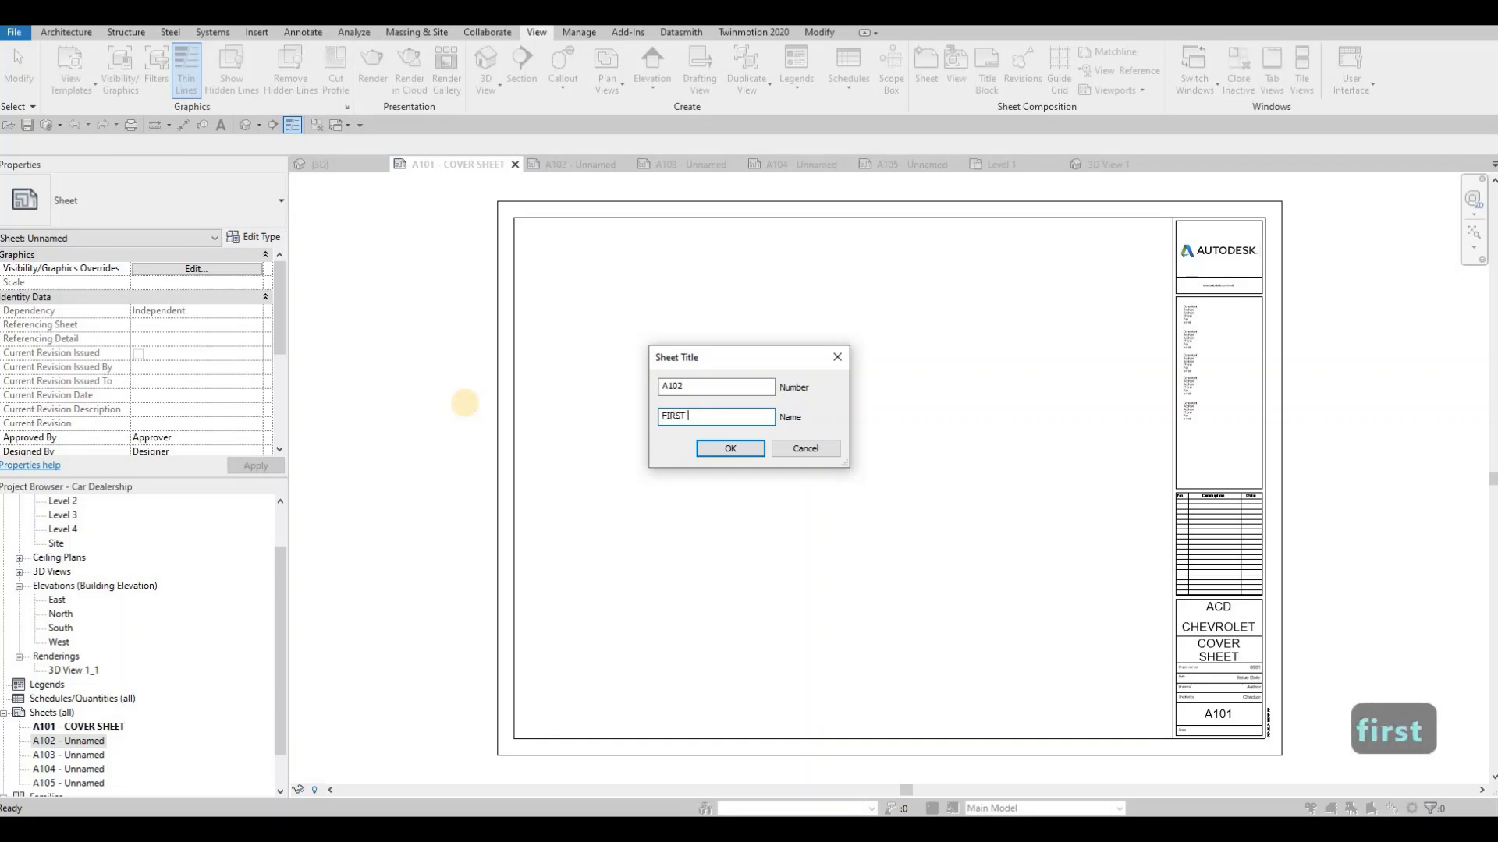
left_click(711, 449)
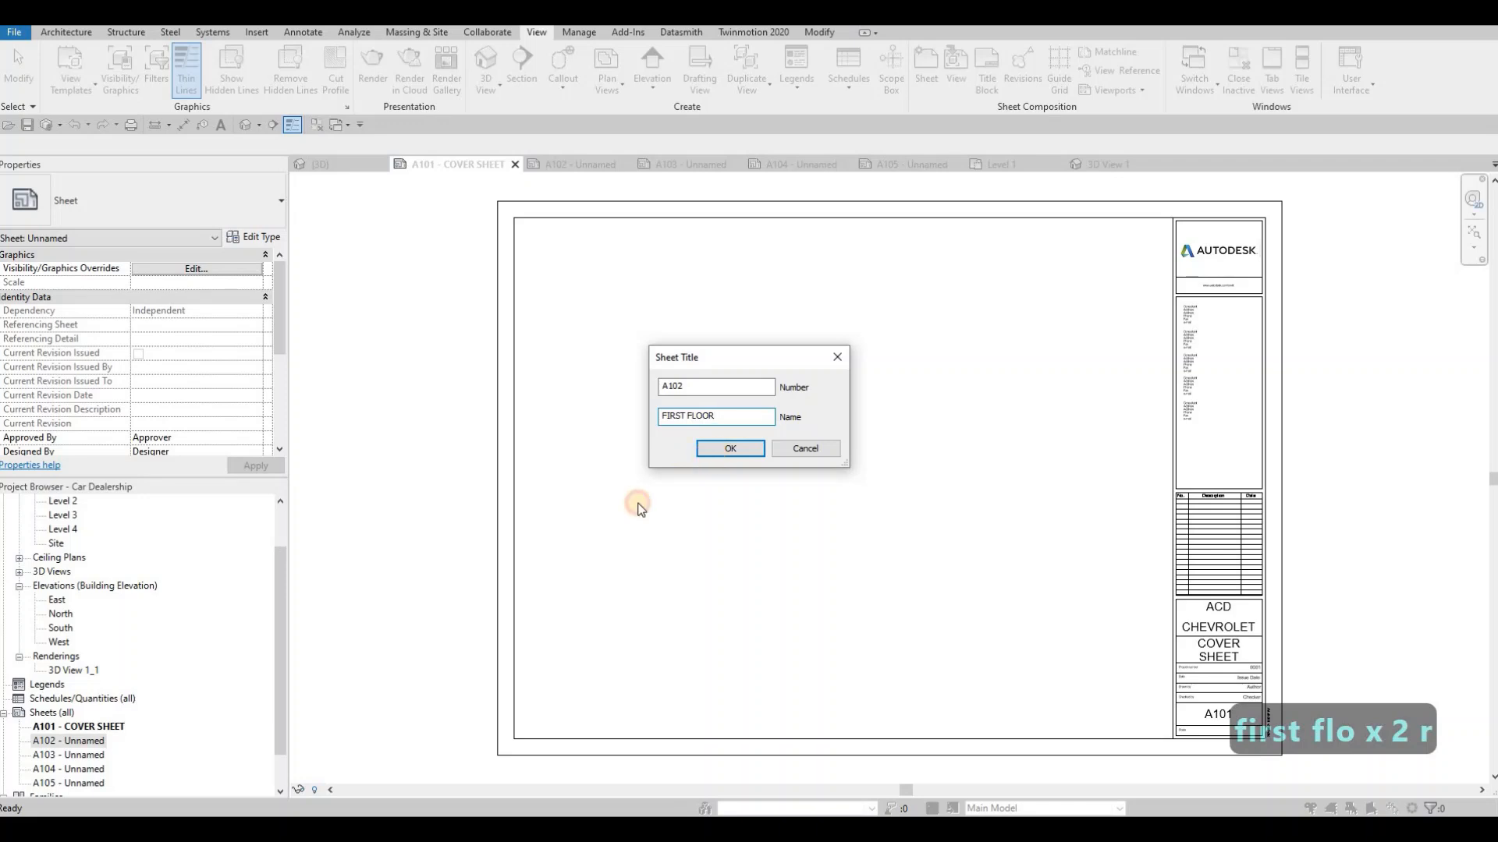
Rename sheet A103 as SECOND FLOOR, keeping its sheet number
left_click(80, 756)
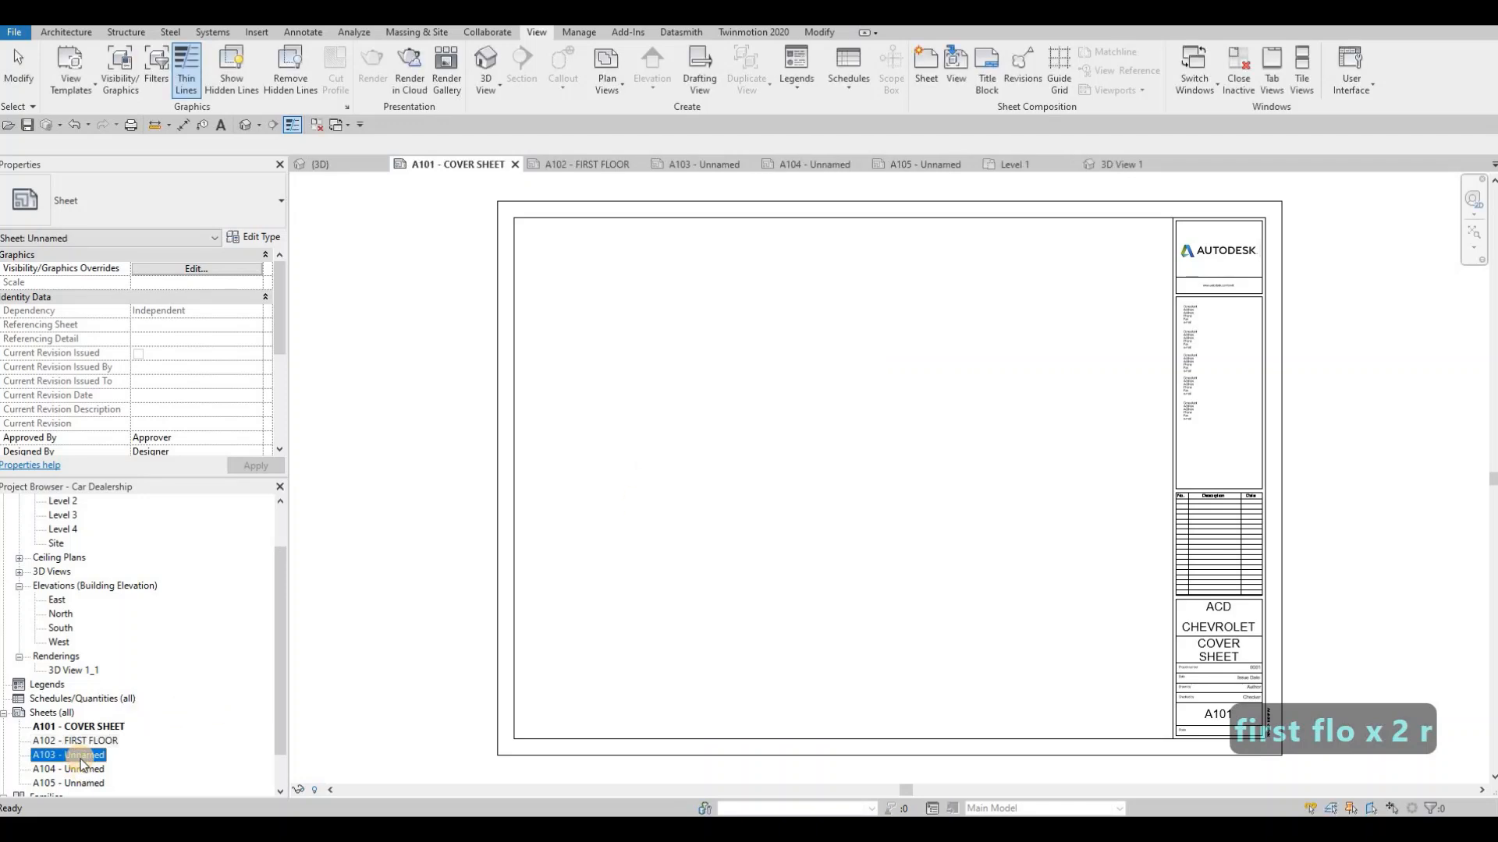
key("F2")
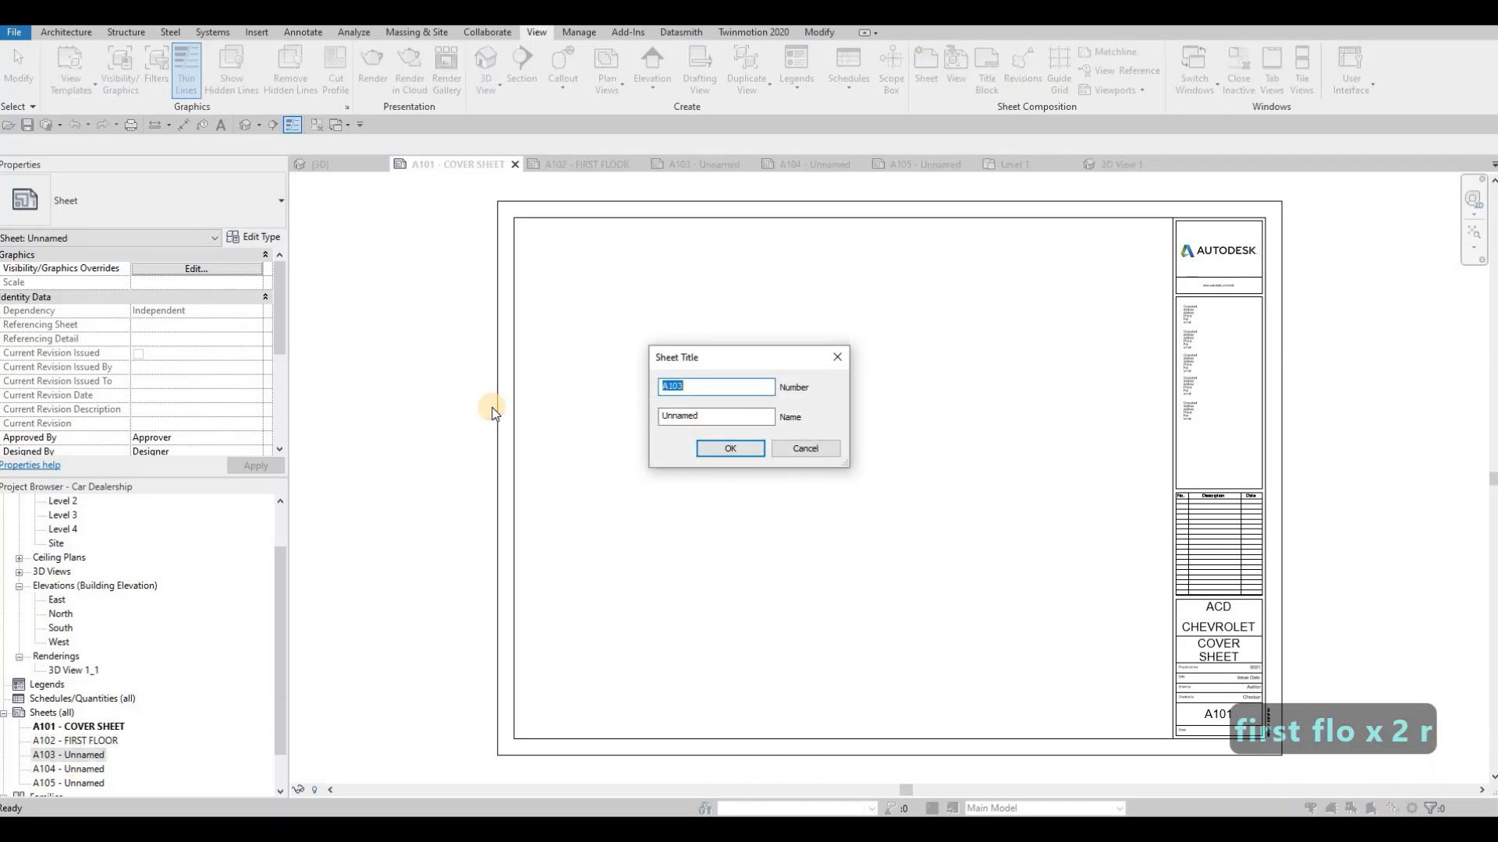
key("Tab")
type("SECOND FLOOR")
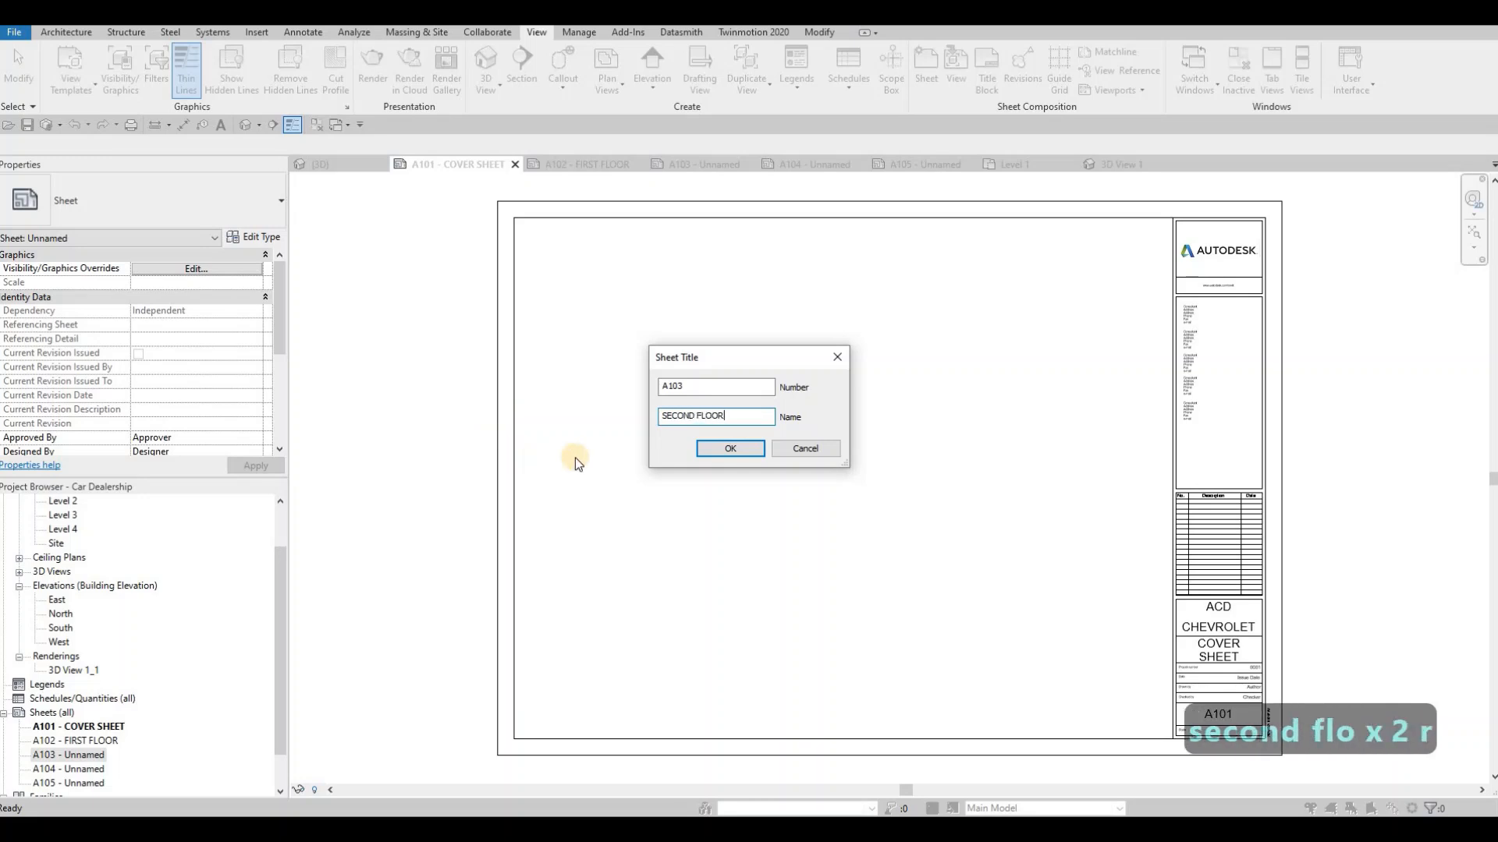
left_click(723, 454)
Rename sheet A104 as ELEVATION, keeping its number, and copy the new name for reuse
left_click(95, 771)
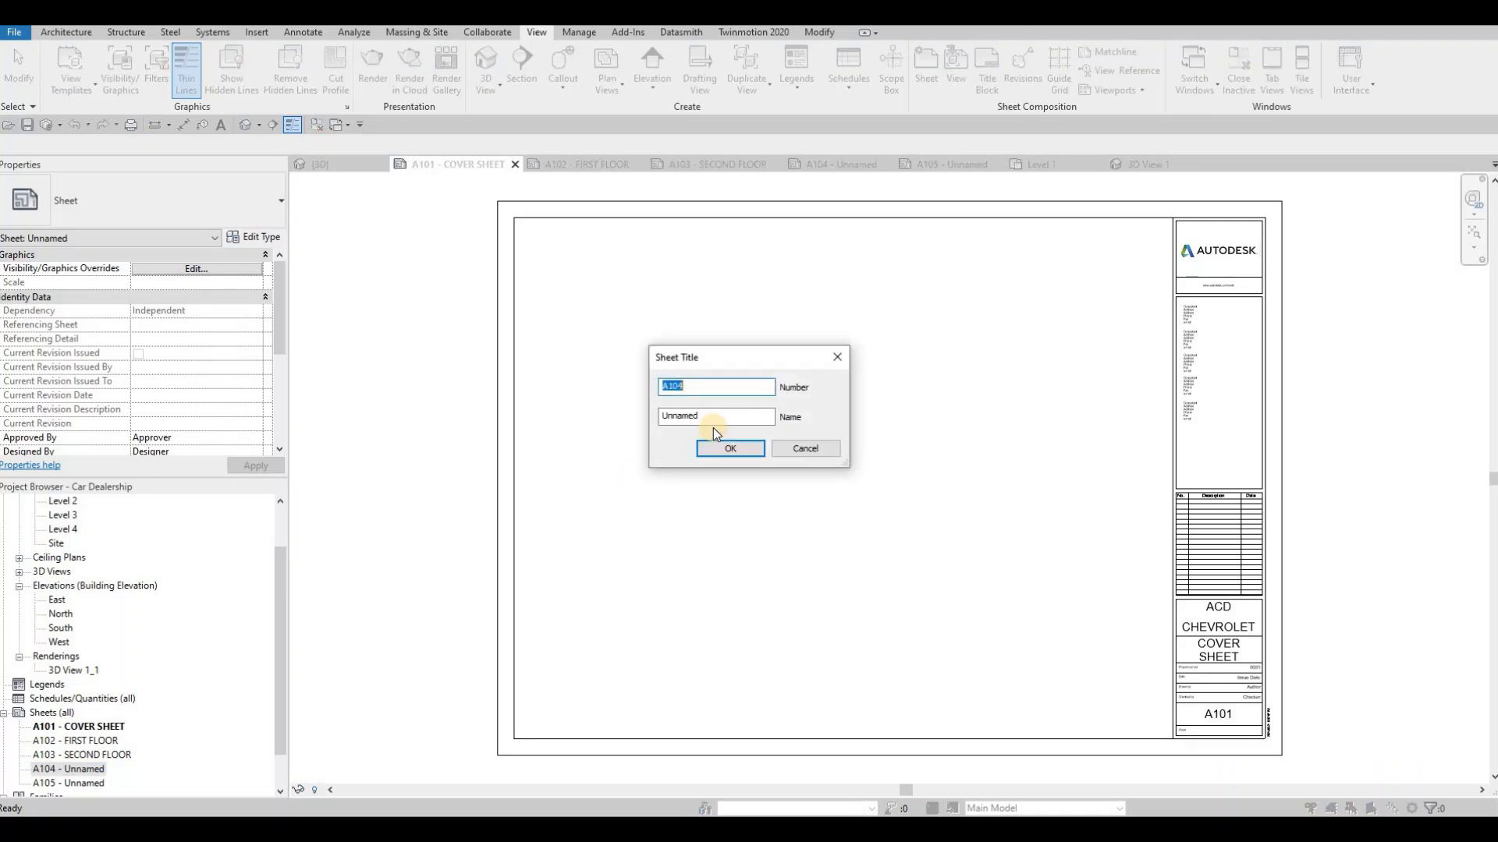
key("Tab")
type("SE")
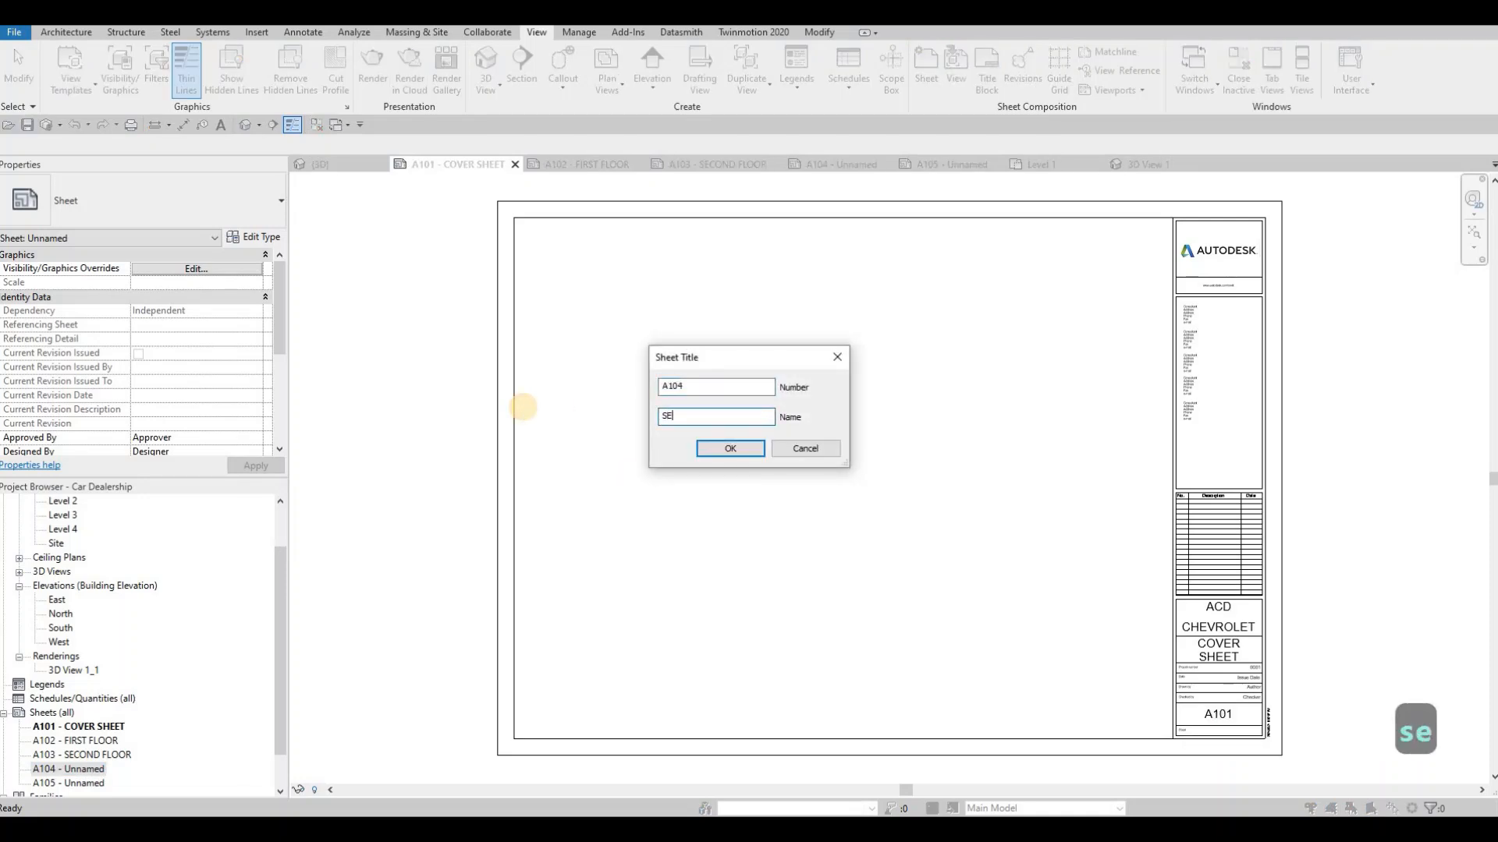
key("BackSpace")
key("BackSpace")
type("ELEVATION")
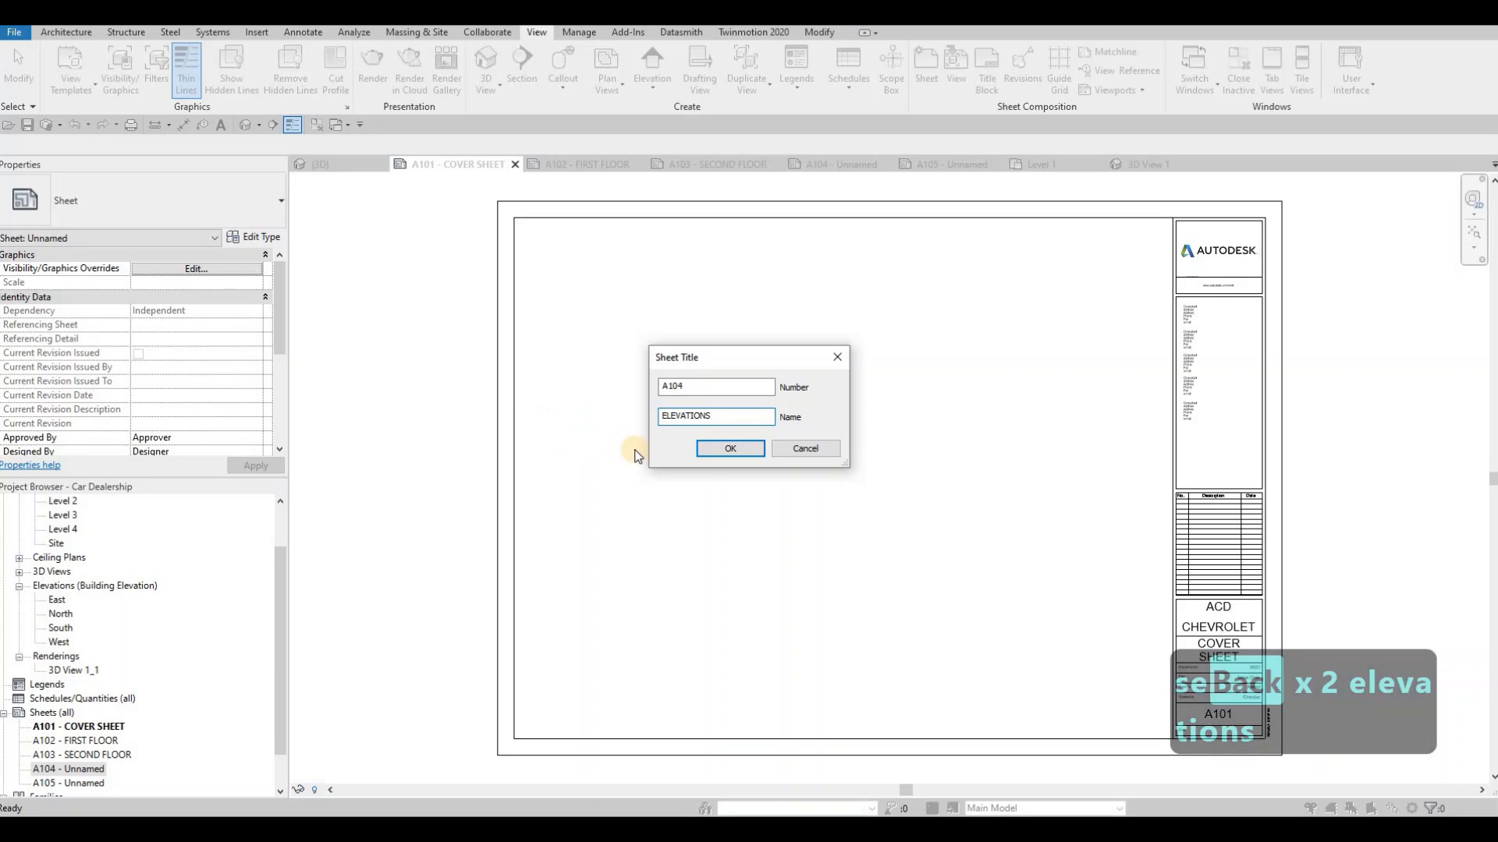
type("S")
key("BackSpace")
left_click(737, 451)
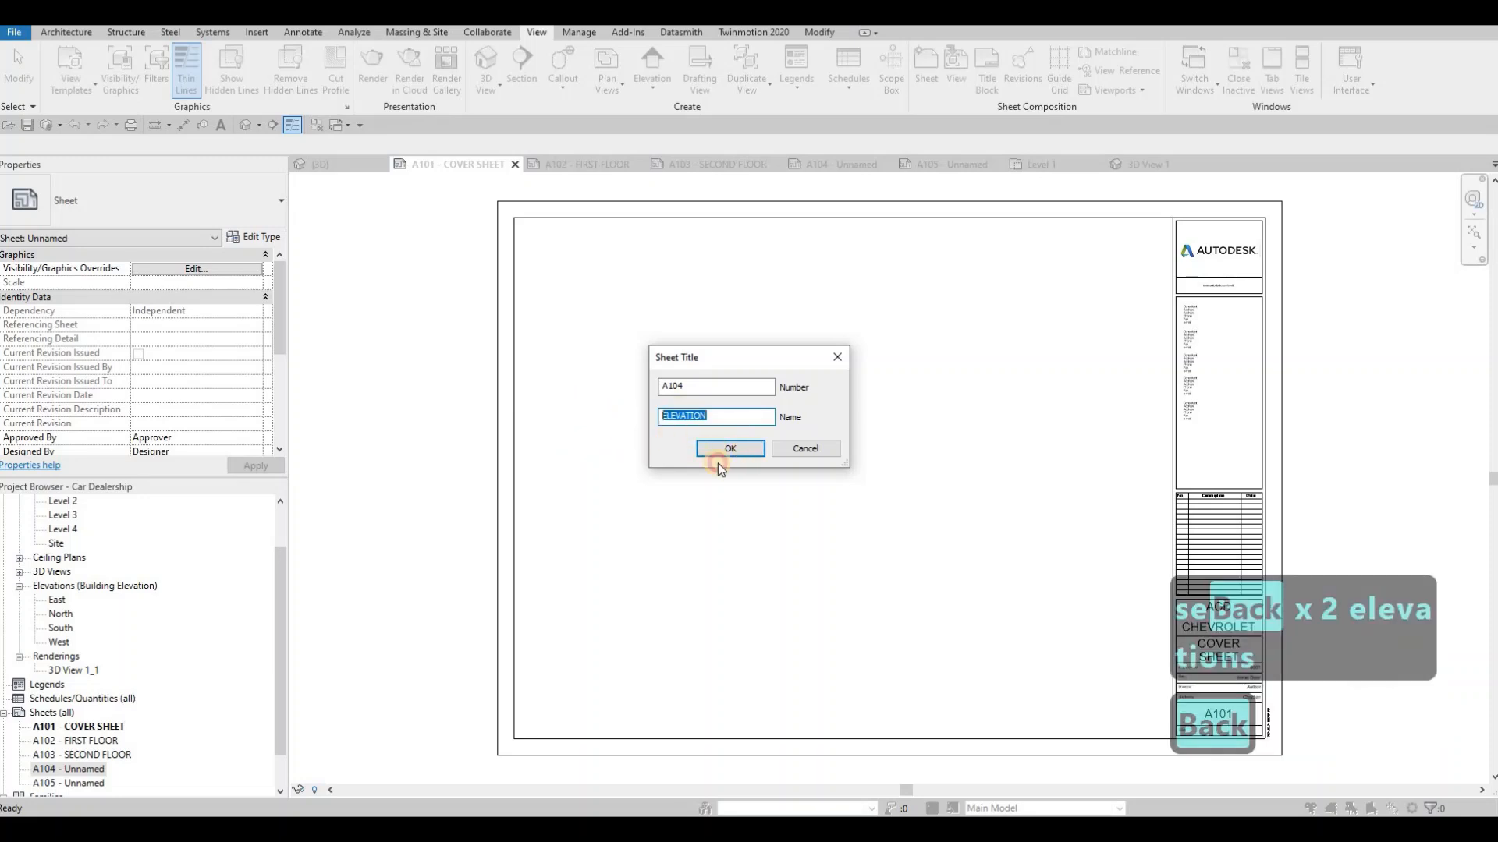
key("ctrl+c")
Rename sheet A105 with the copied name ELEVATION, keeping its sheet number
left_click(86, 783)
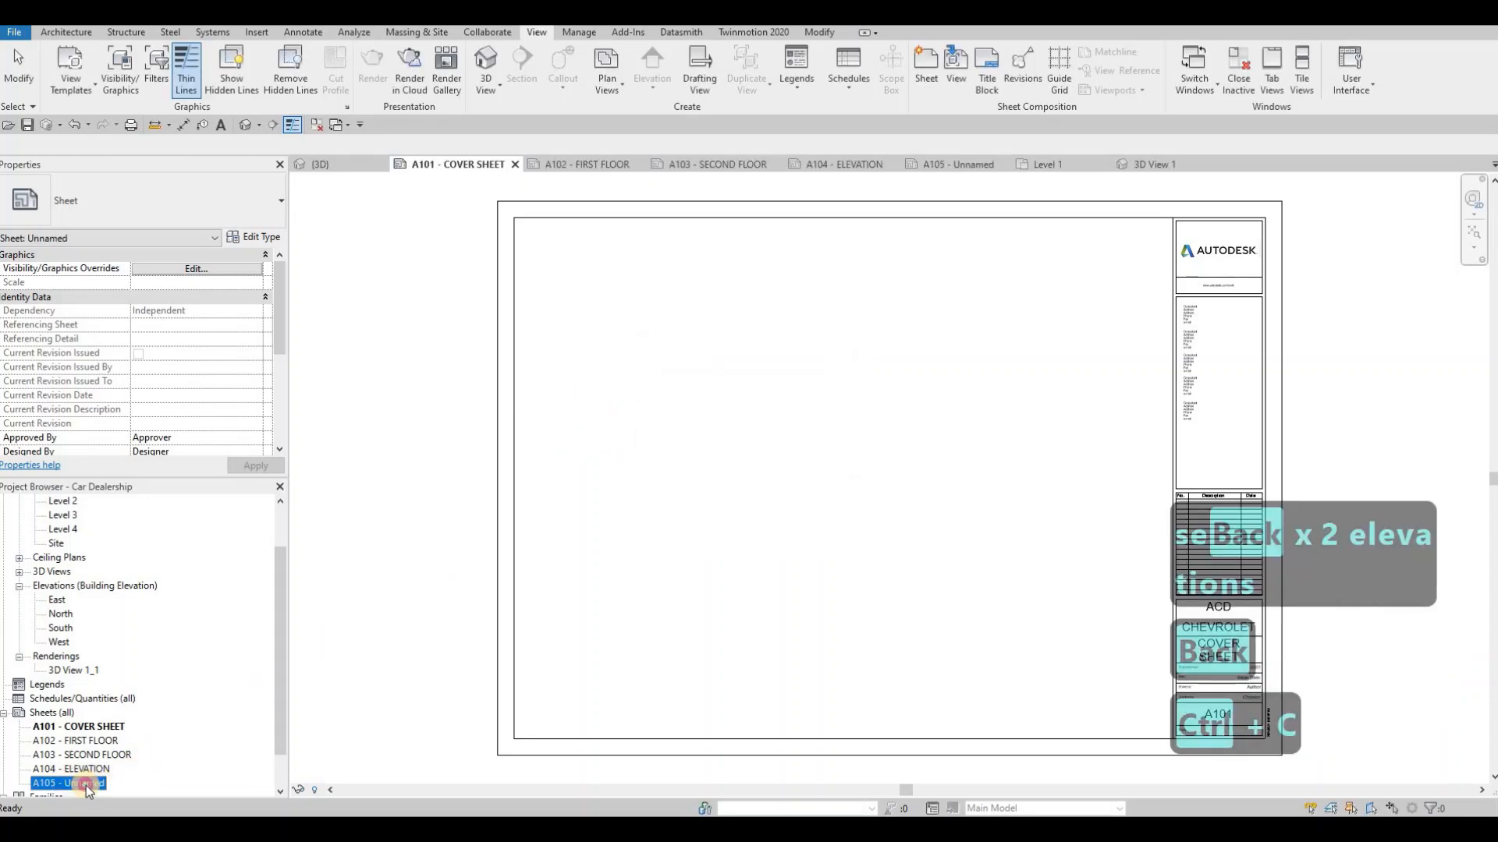
key("F2")
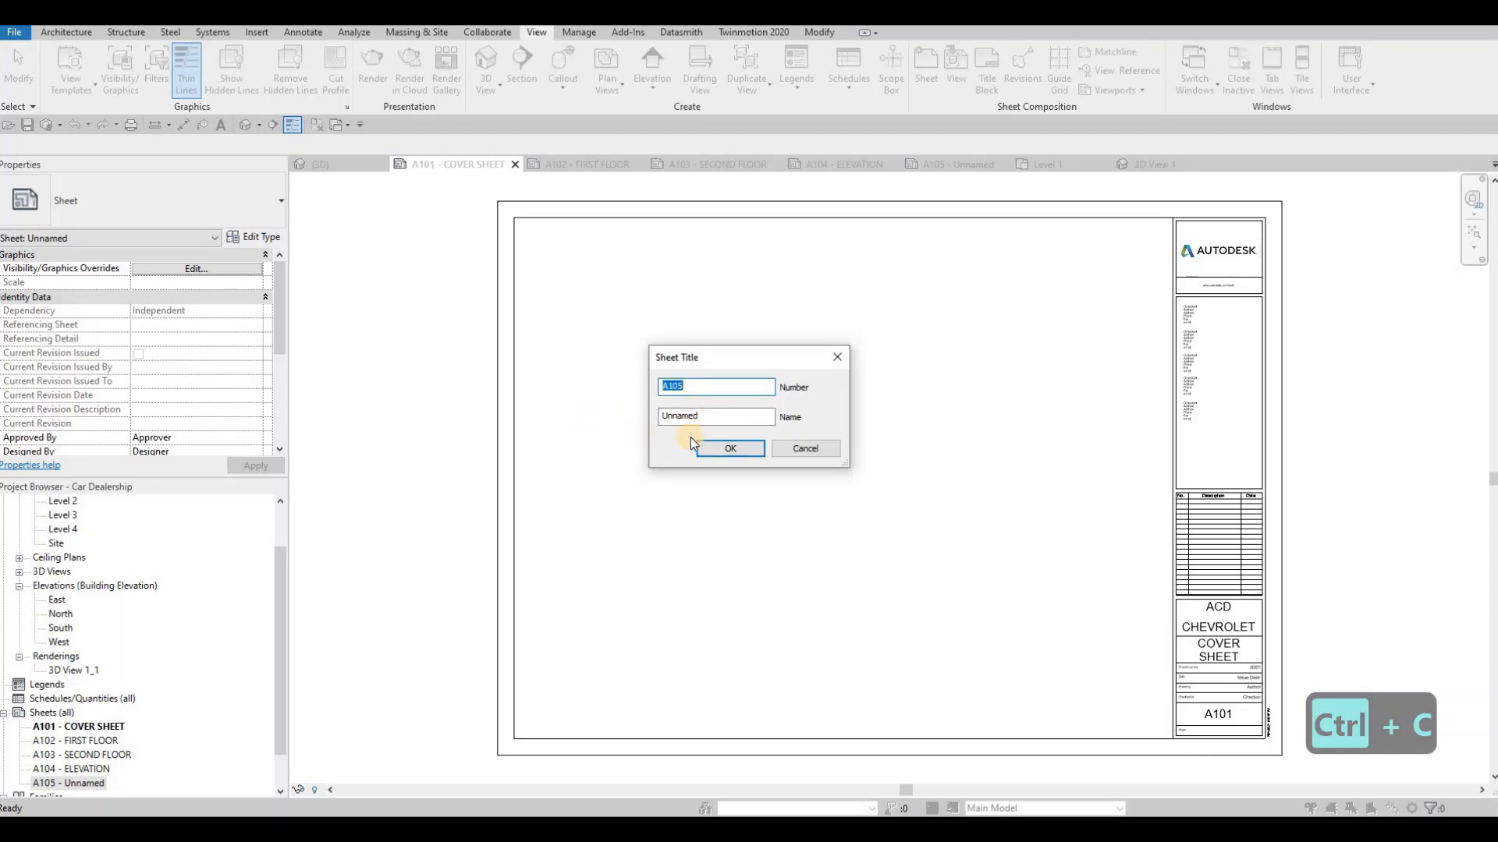
key("Tab")
key("ctrl+v")
left_click(738, 447)
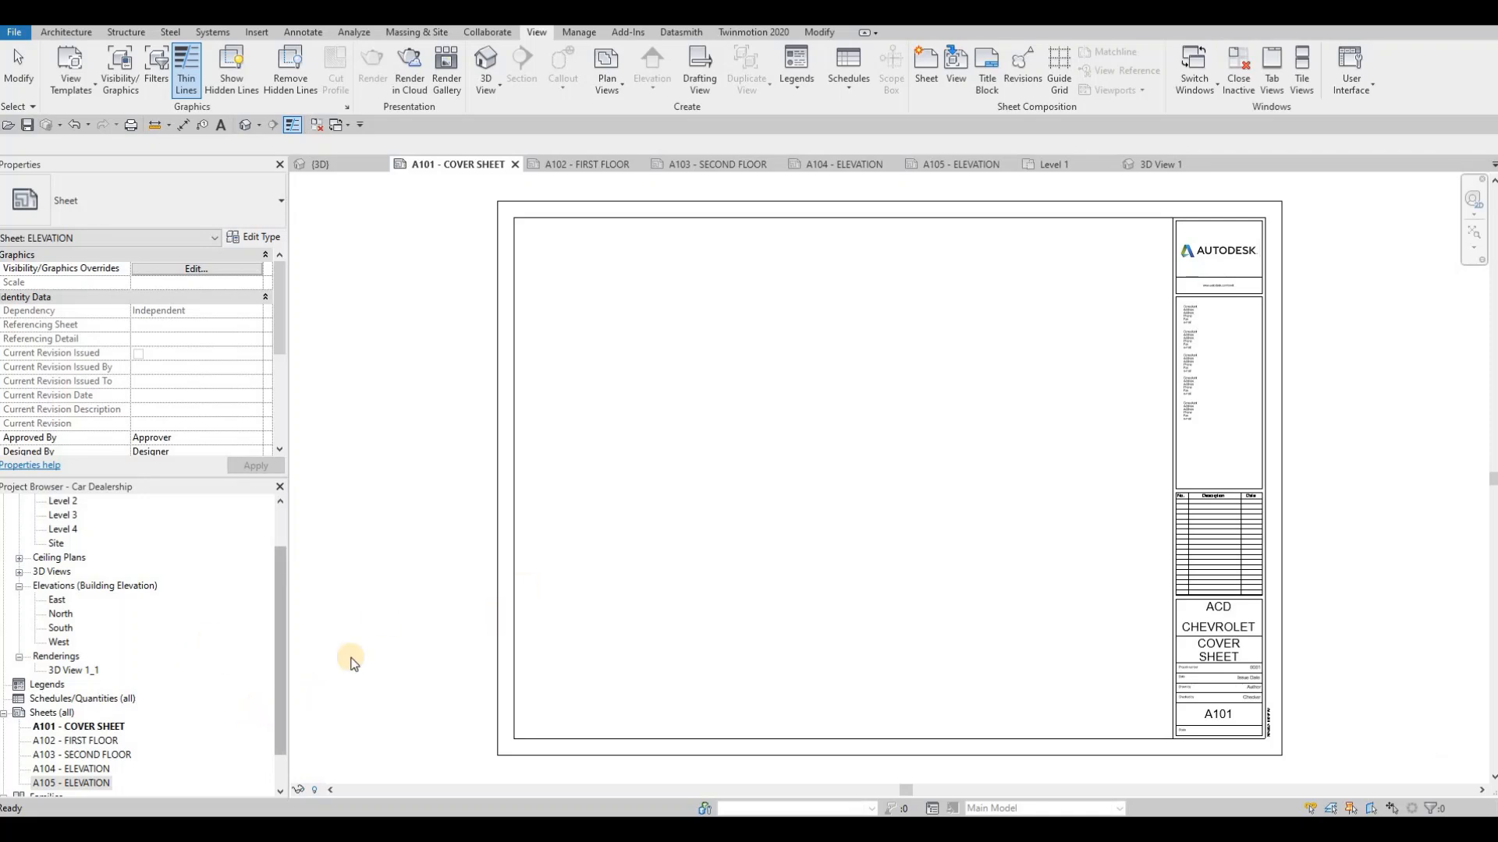
Place the saved rendering 3D View 1_1 in the upper-left part of cover sheet A101
left_click(94, 727)
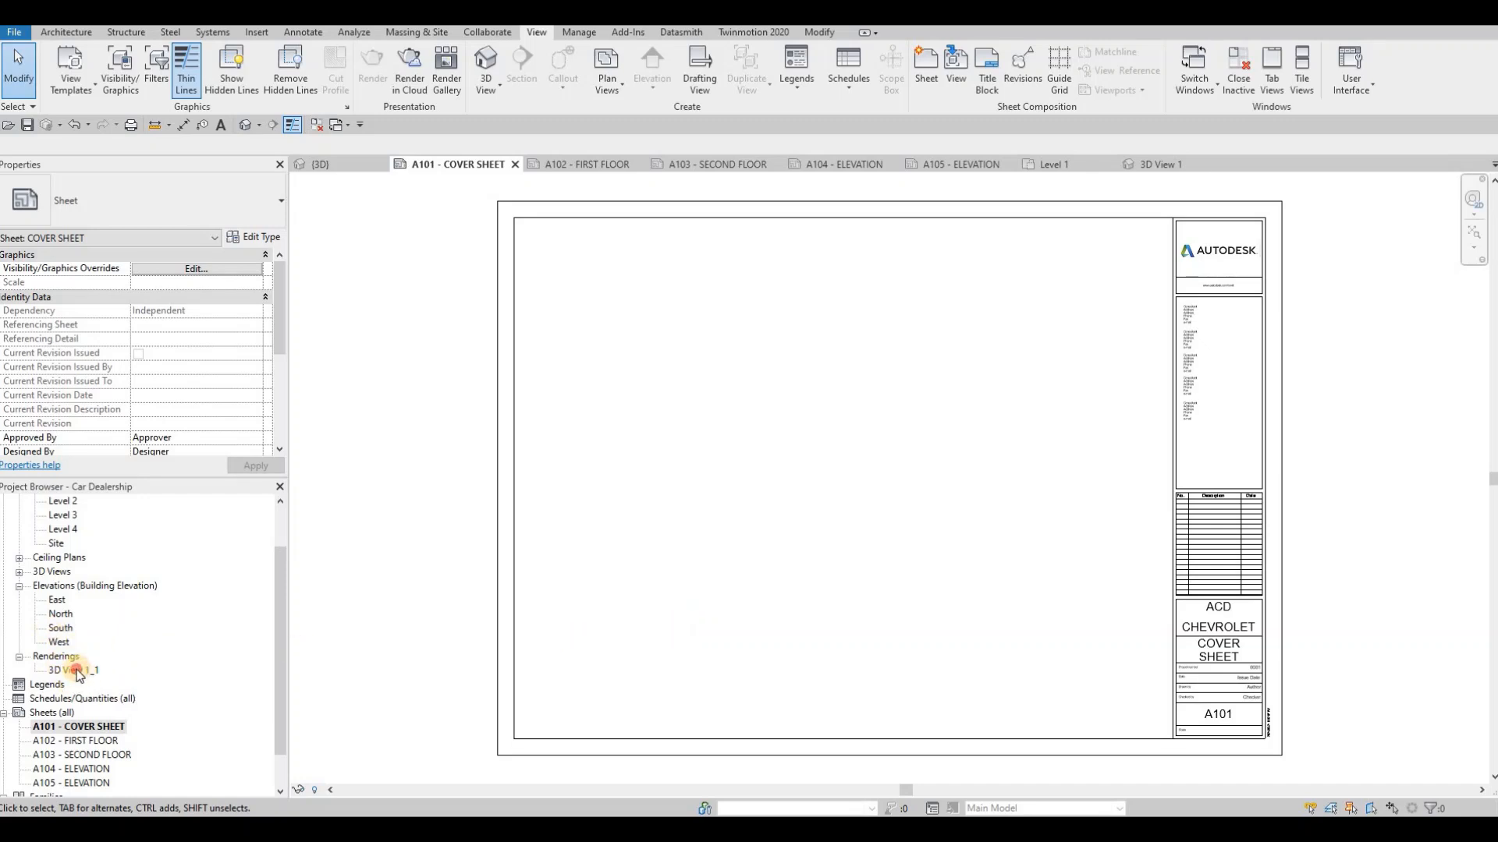
left_click_drag(78, 671, 625, 495)
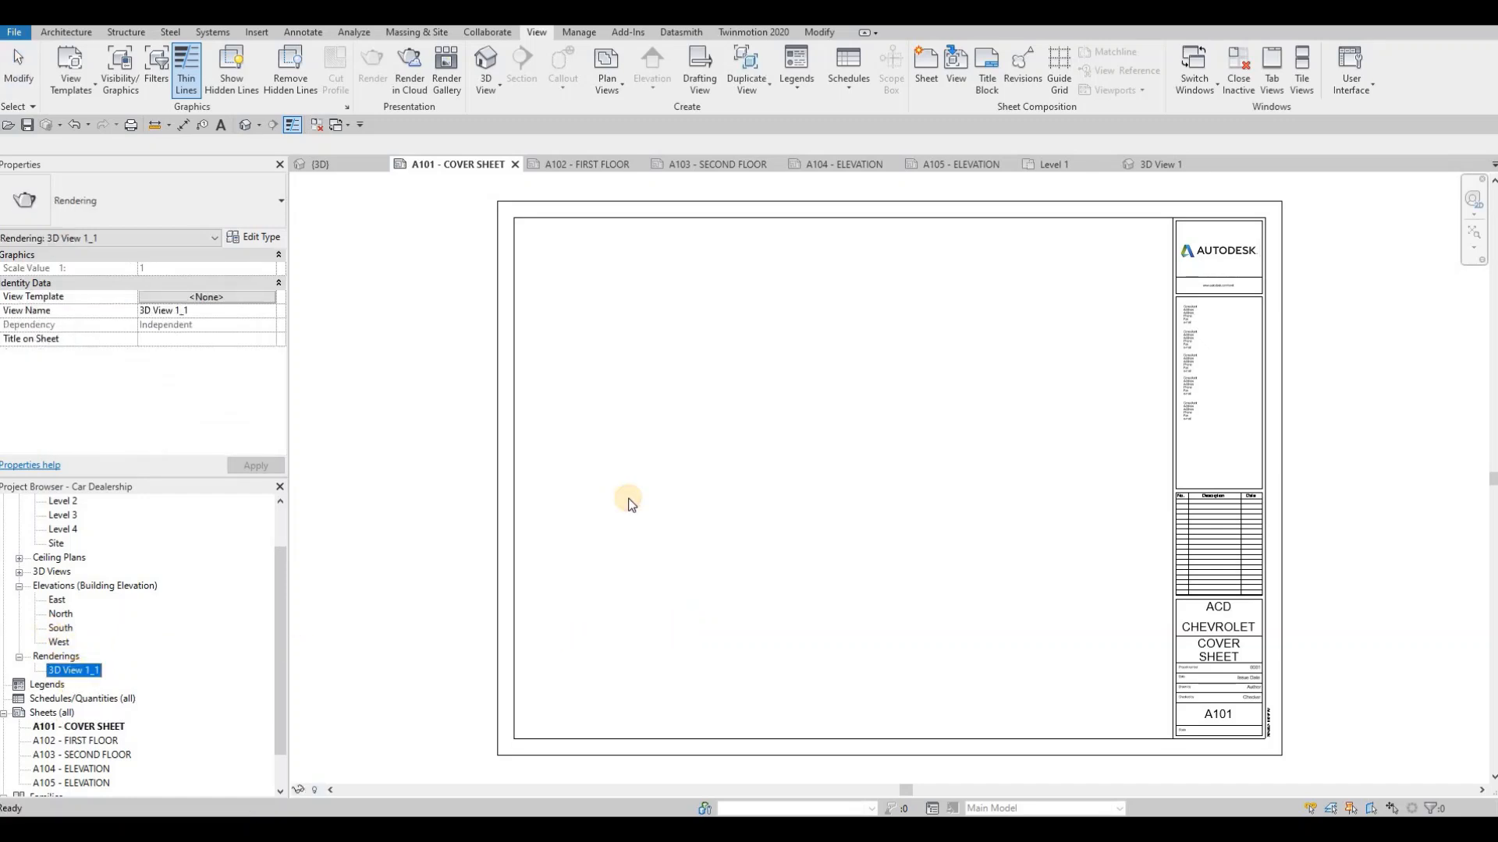
left_click(618, 316)
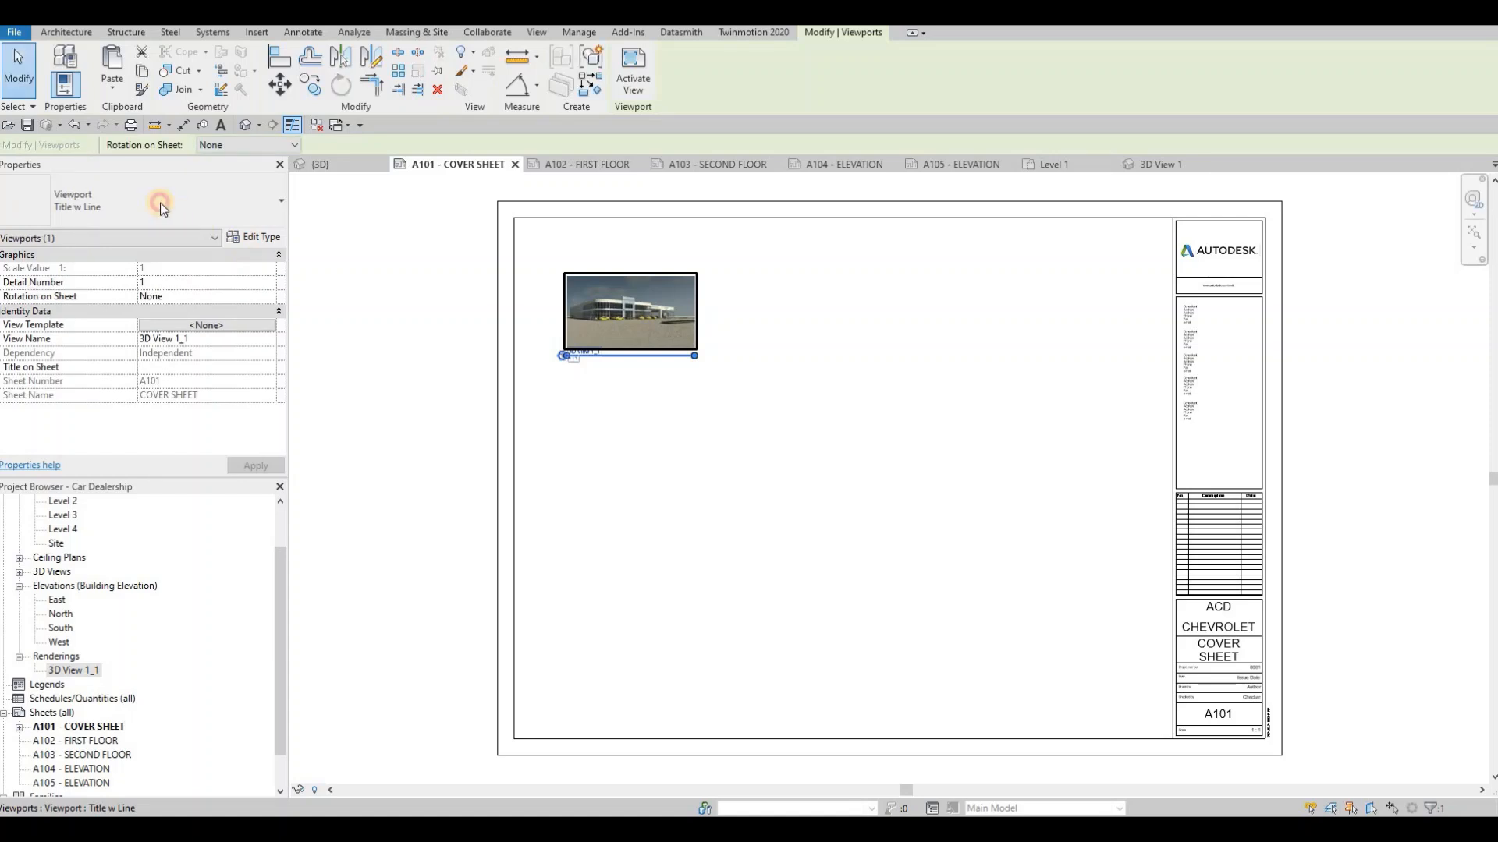
left_click(162, 207)
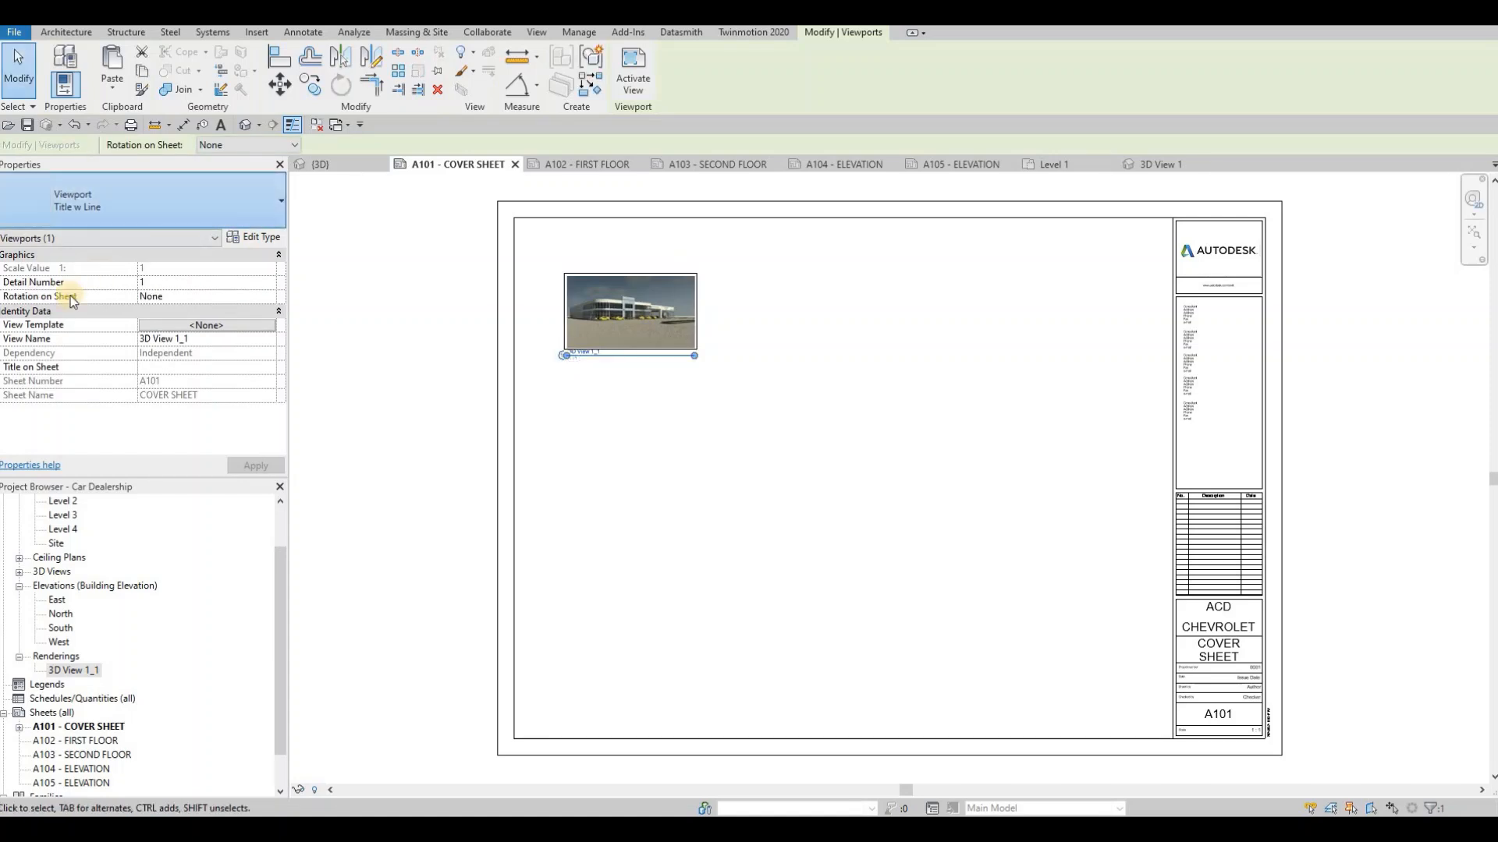
left_click(654, 388)
Activate the rendering's viewport, enlarge the image proportionally to about two thirds of the drawing area's width, and deactivate the viewport
double_click(634, 330)
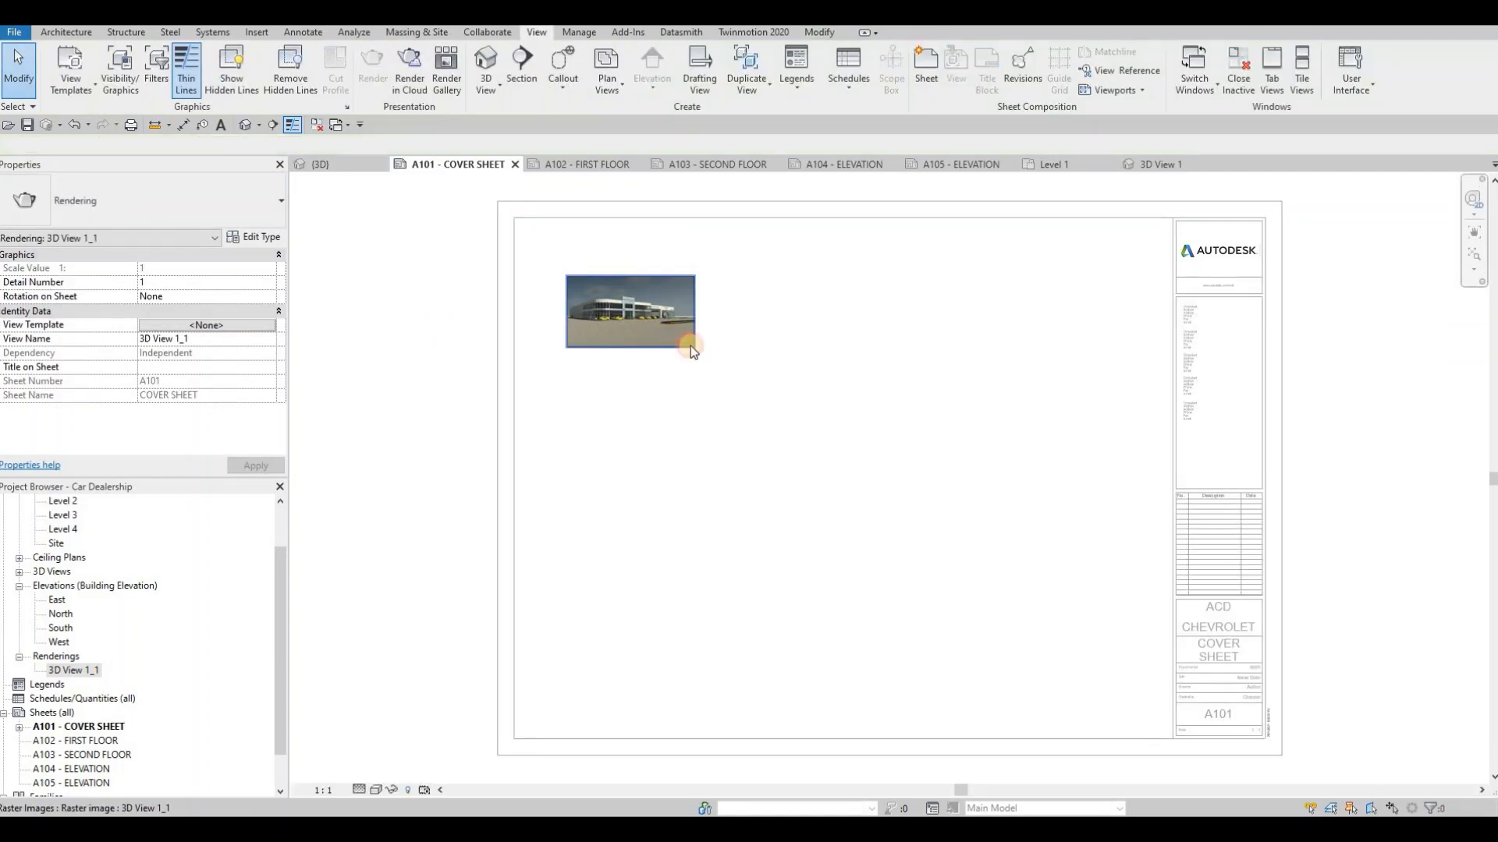
left_click(694, 347)
left_click_drag(694, 347, 812, 401)
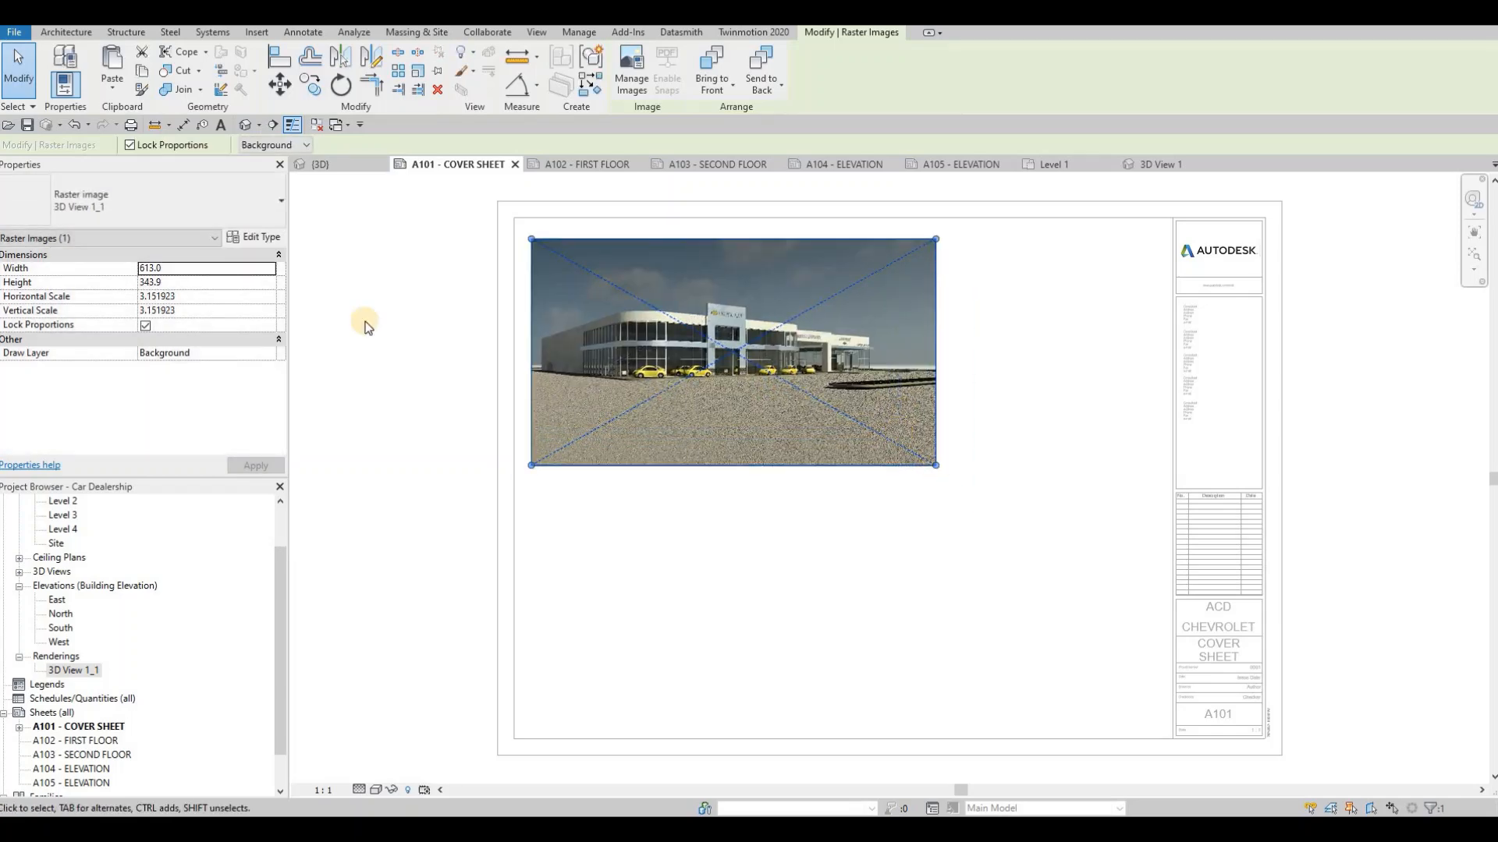
left_click_drag(936, 466, 949, 473)
double_click(424, 269)
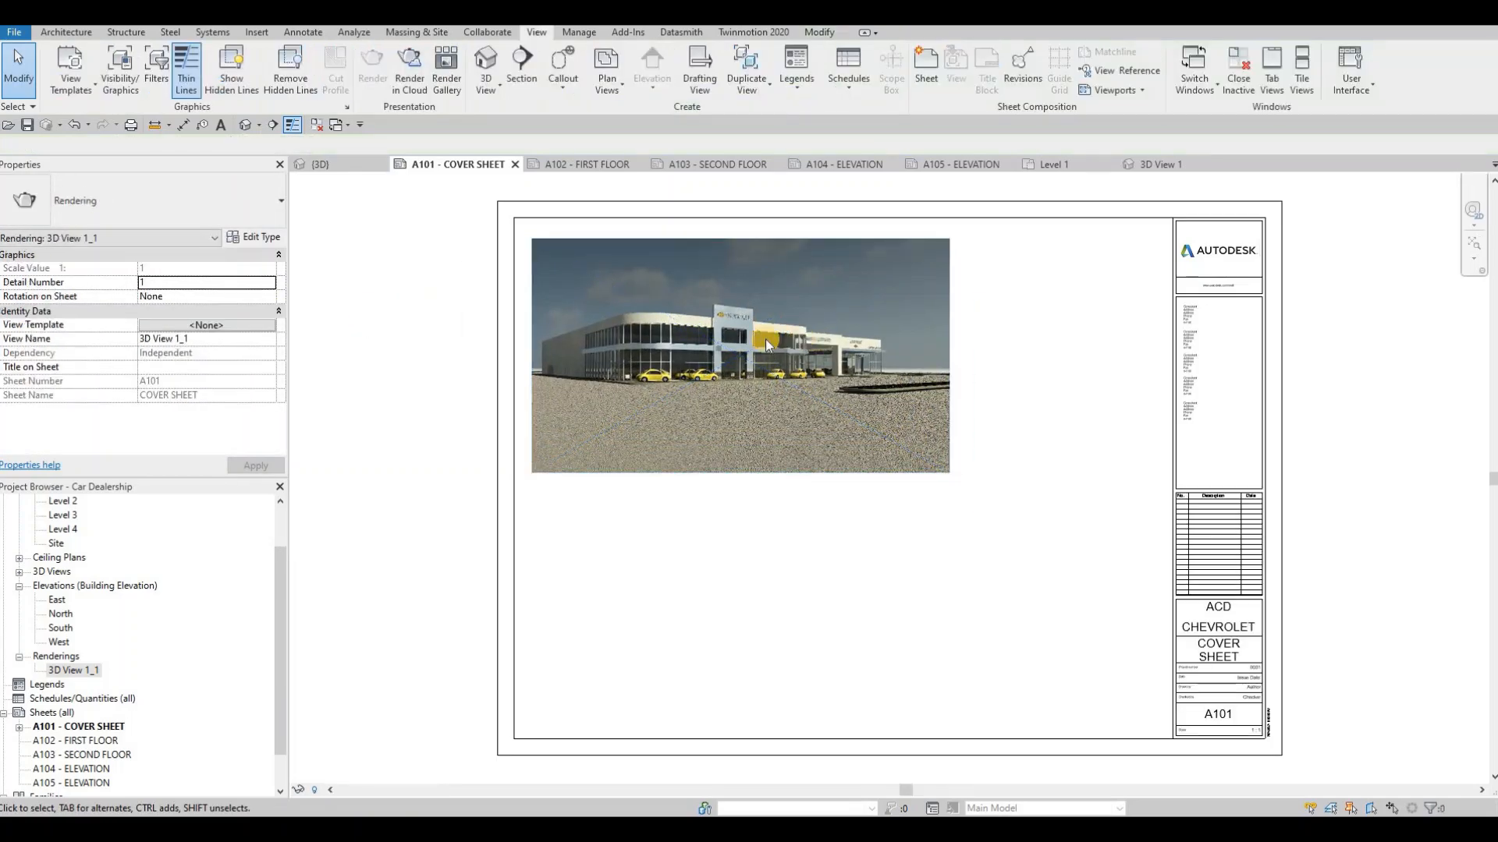
left_click(612, 525)
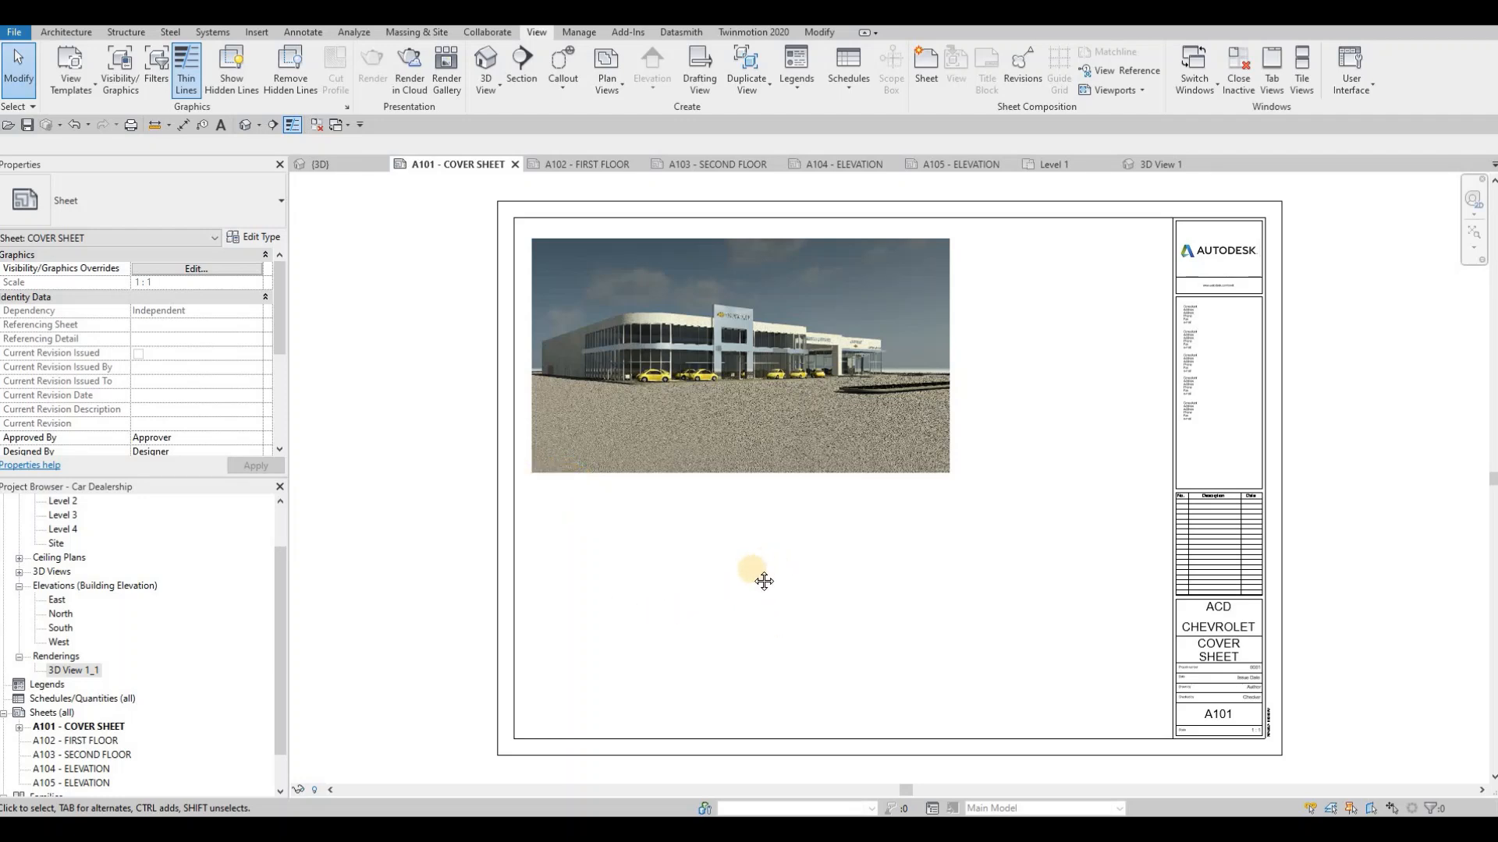
Set up a new sheet list with Sheet Number and Sheet Name as its scheduled fields, in that order
middle_click_drag(763, 581, 646, 603)
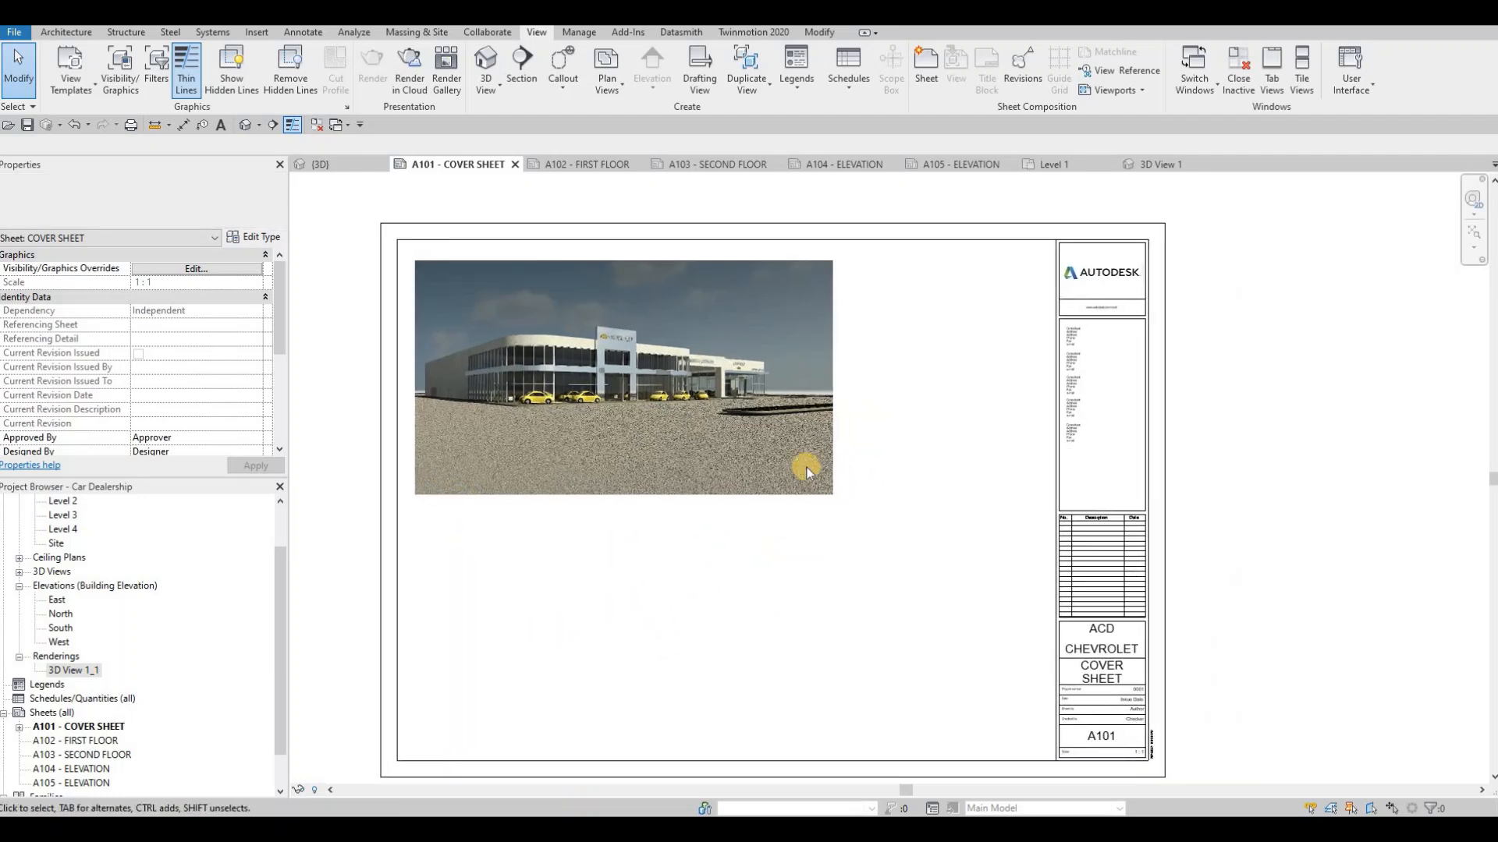
middle_click_drag(806, 467, 783, 463)
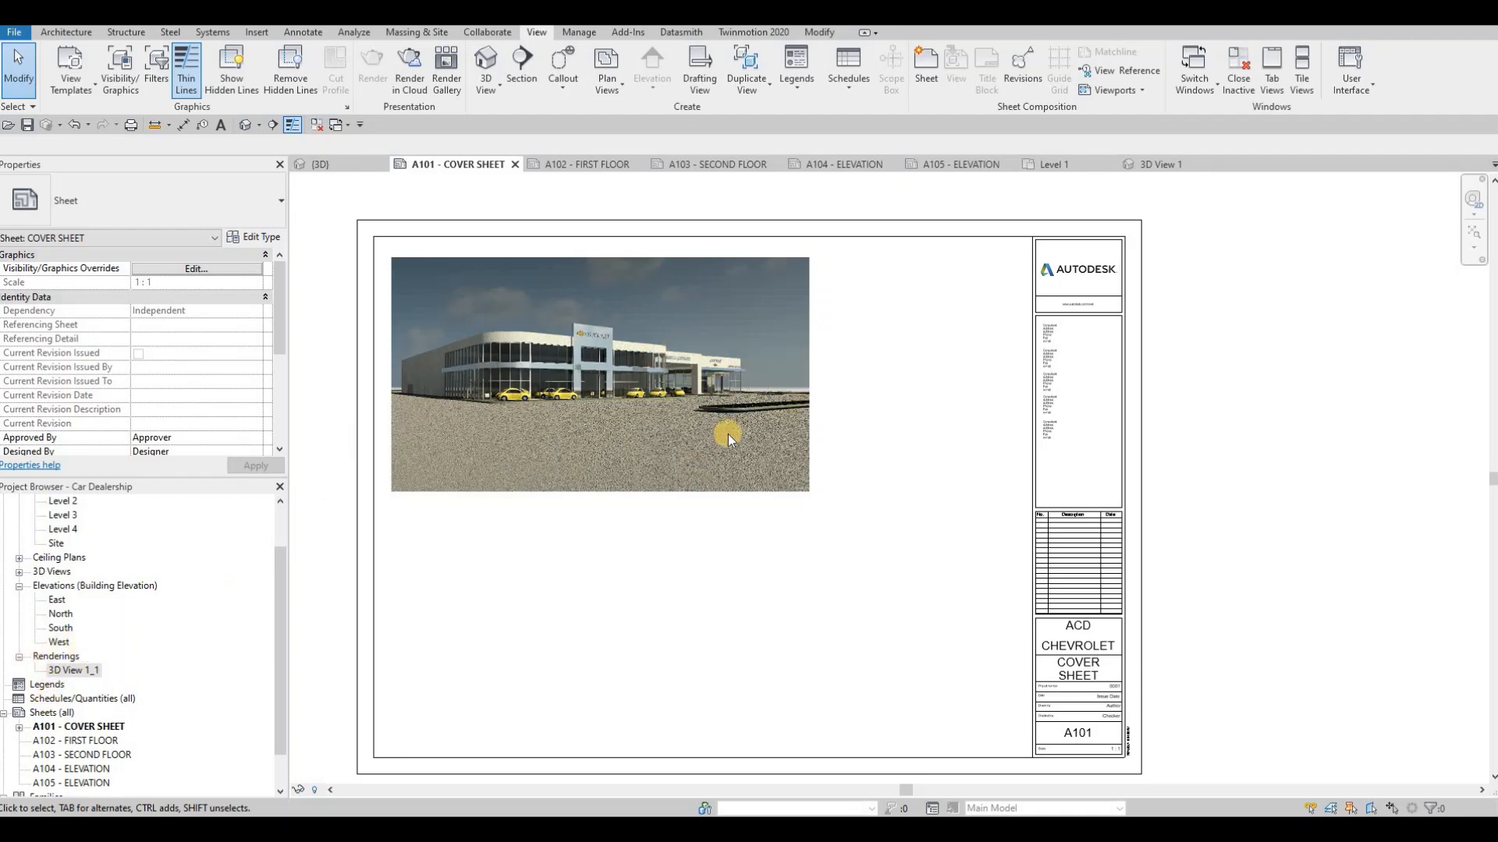
left_click(41, 699)
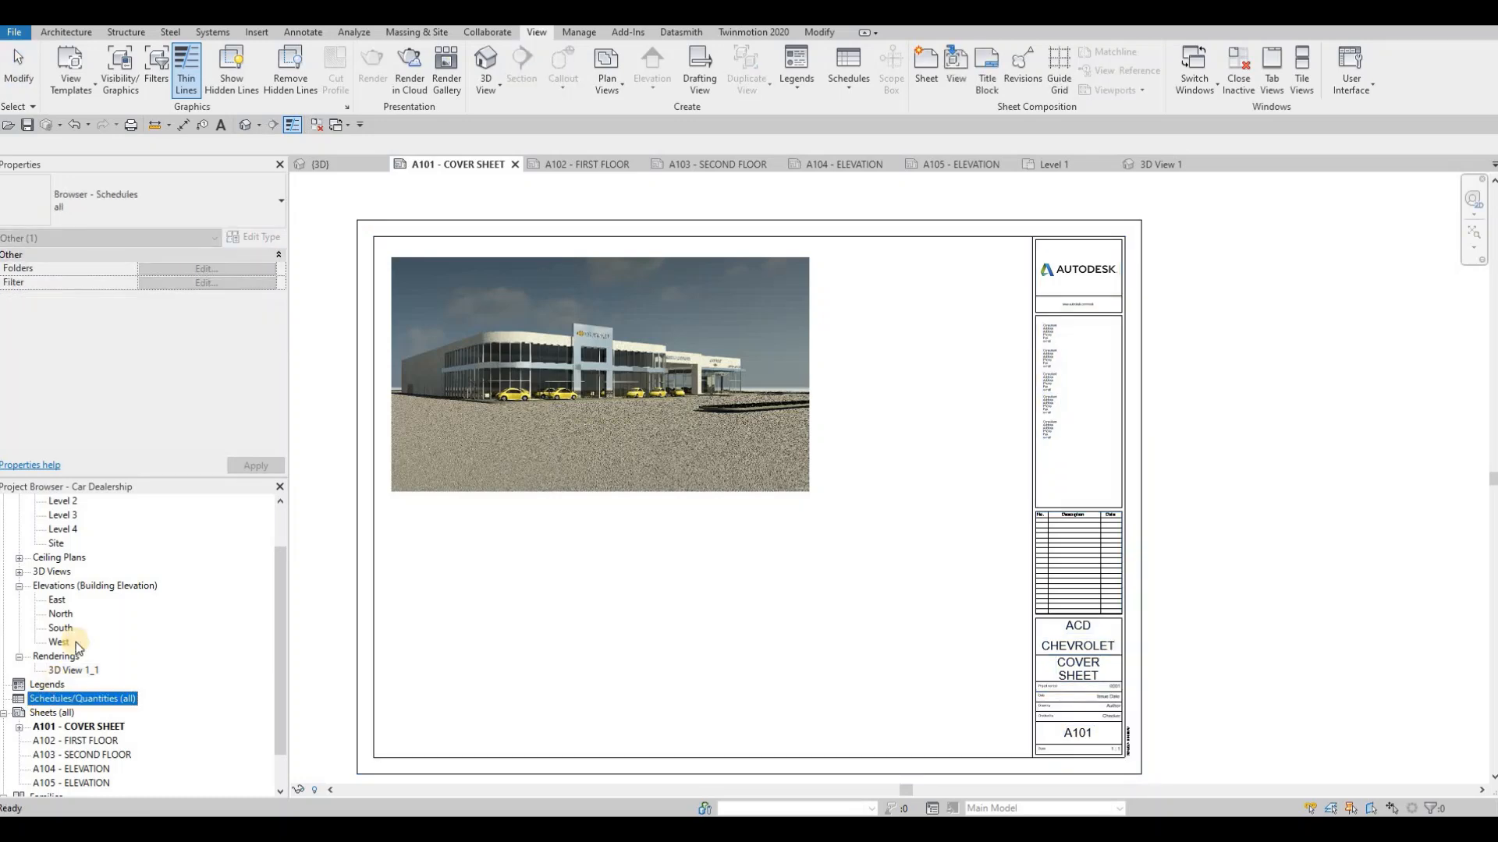
right_click(40, 699)
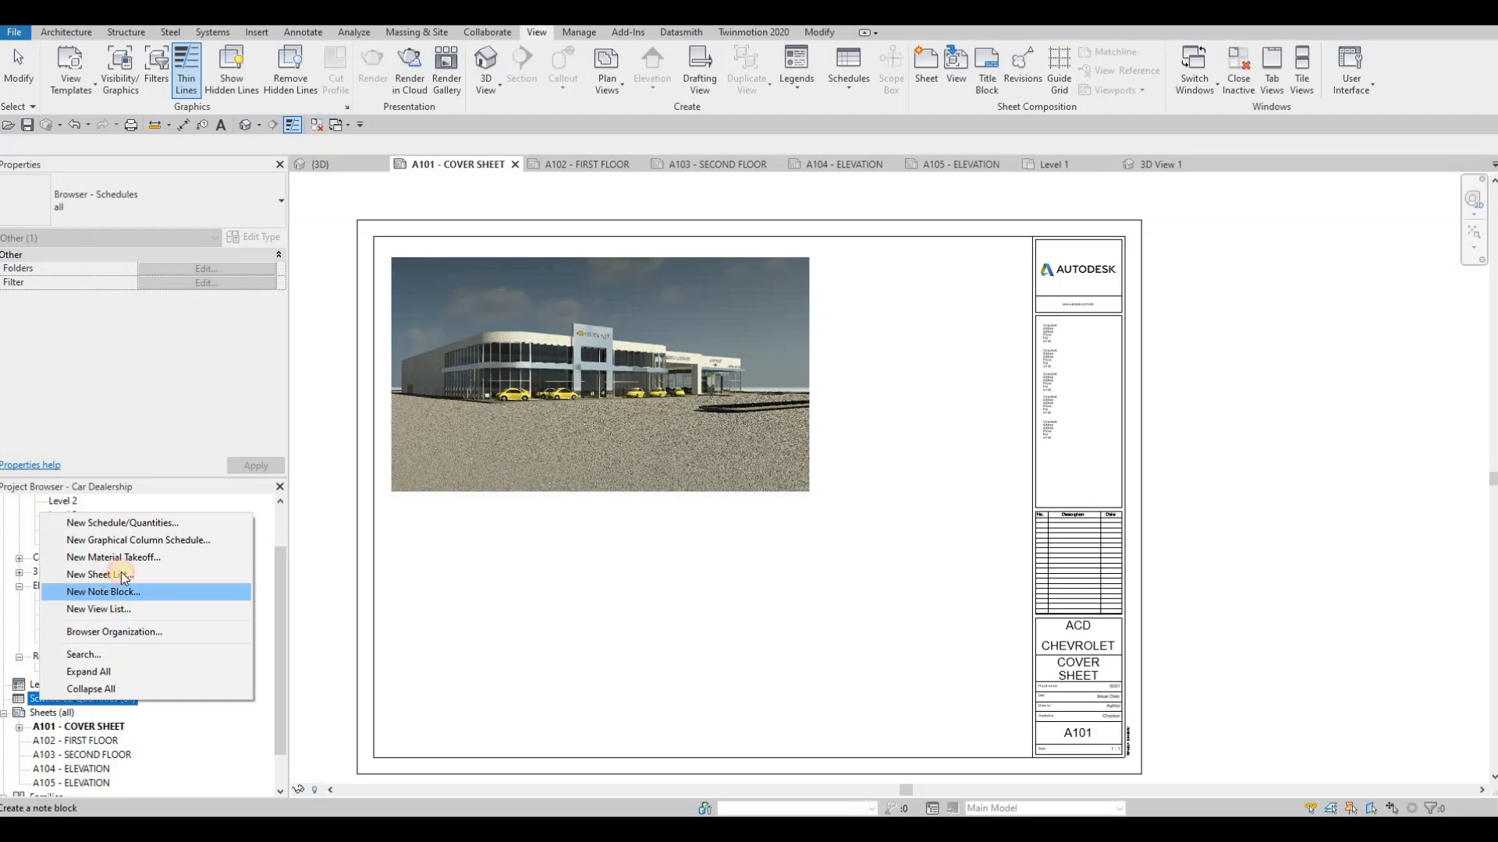
left_click(97, 575)
scroll(864, 471, "down", 5)
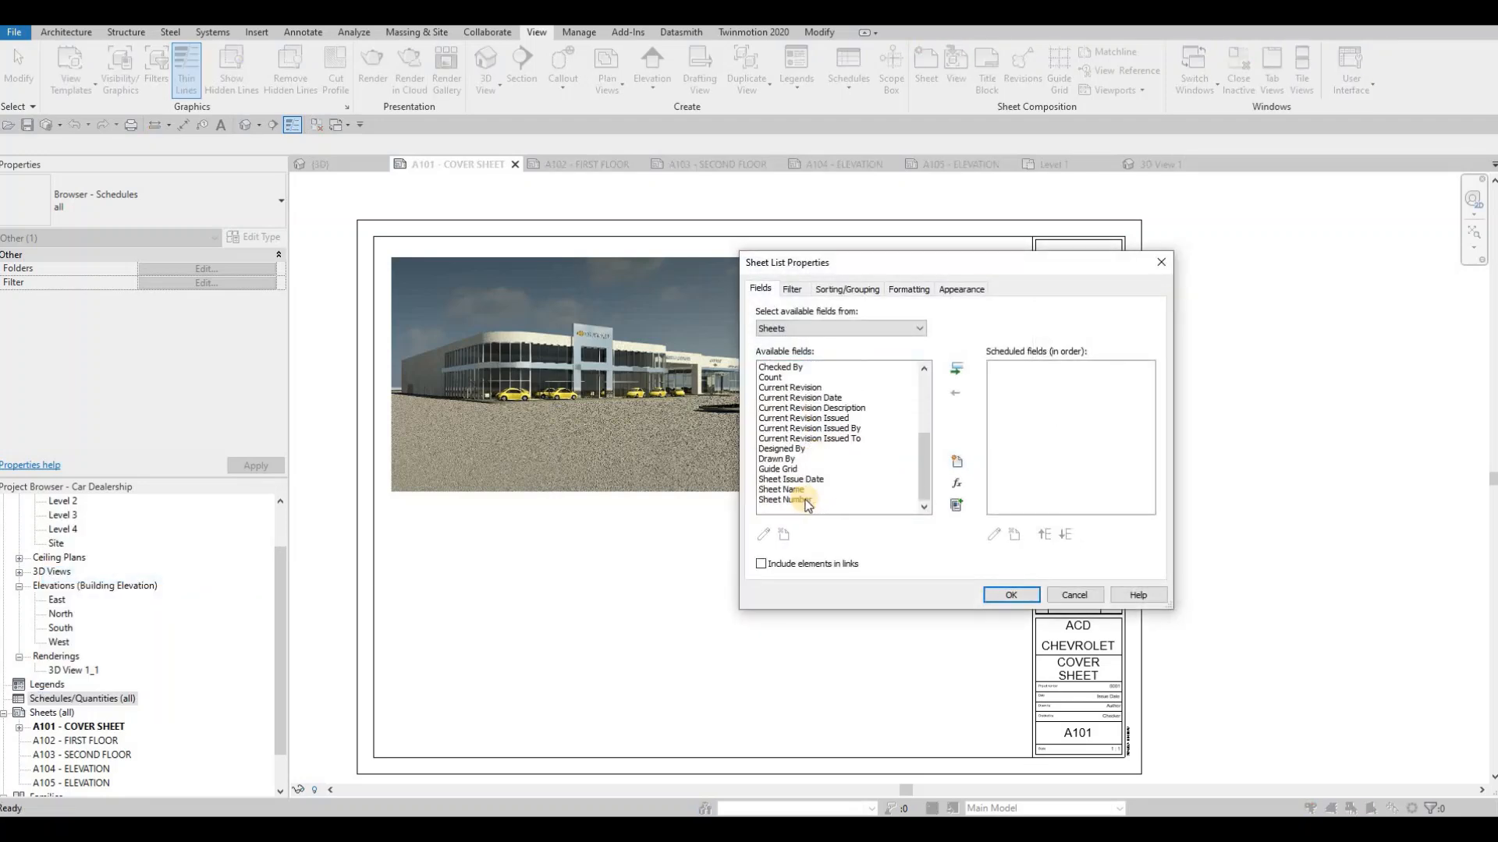
left_click(795, 500)
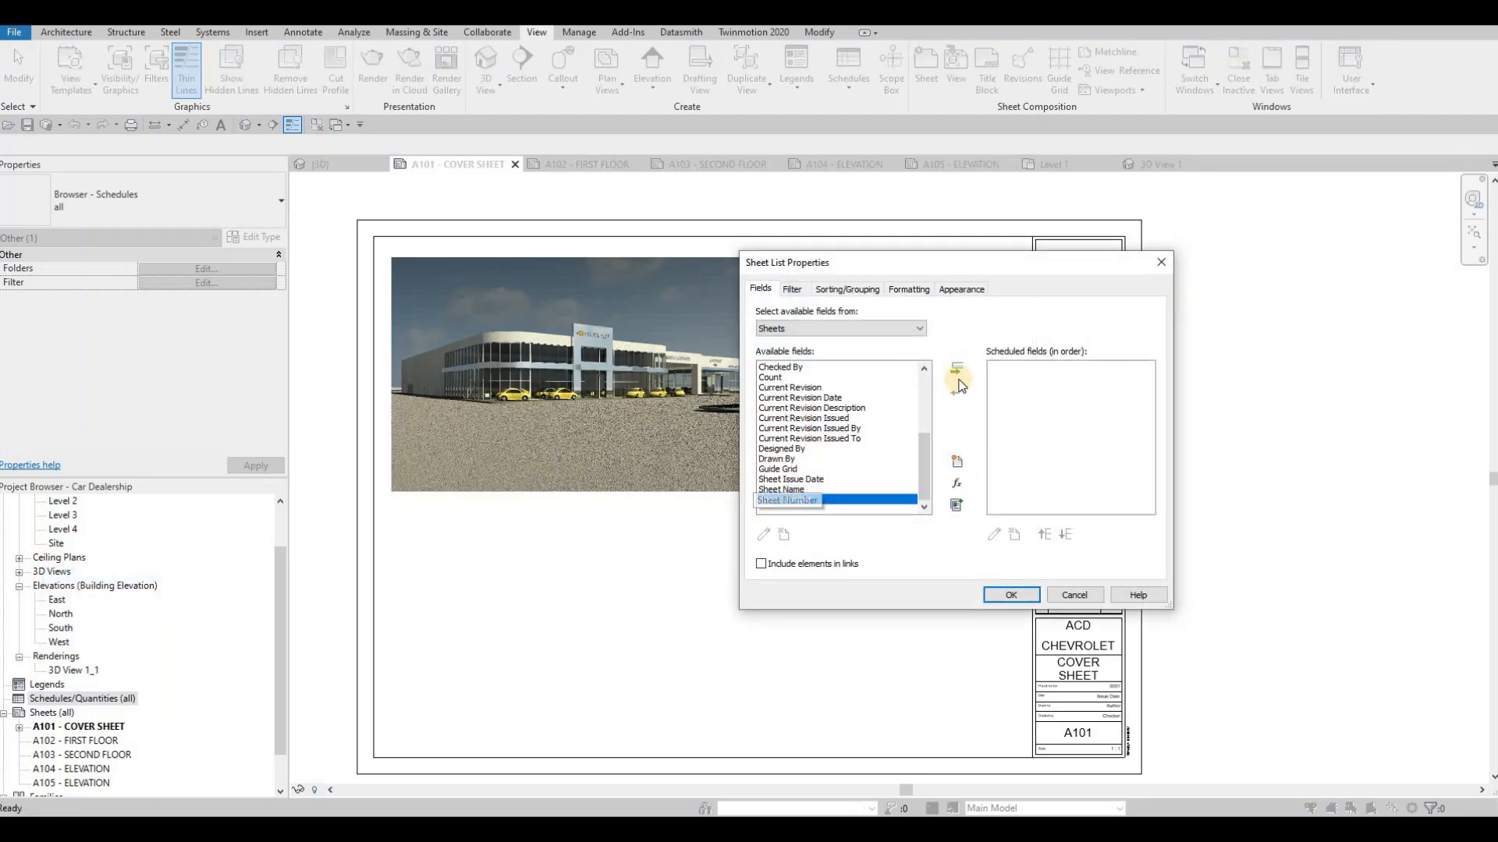
double_click(807, 501)
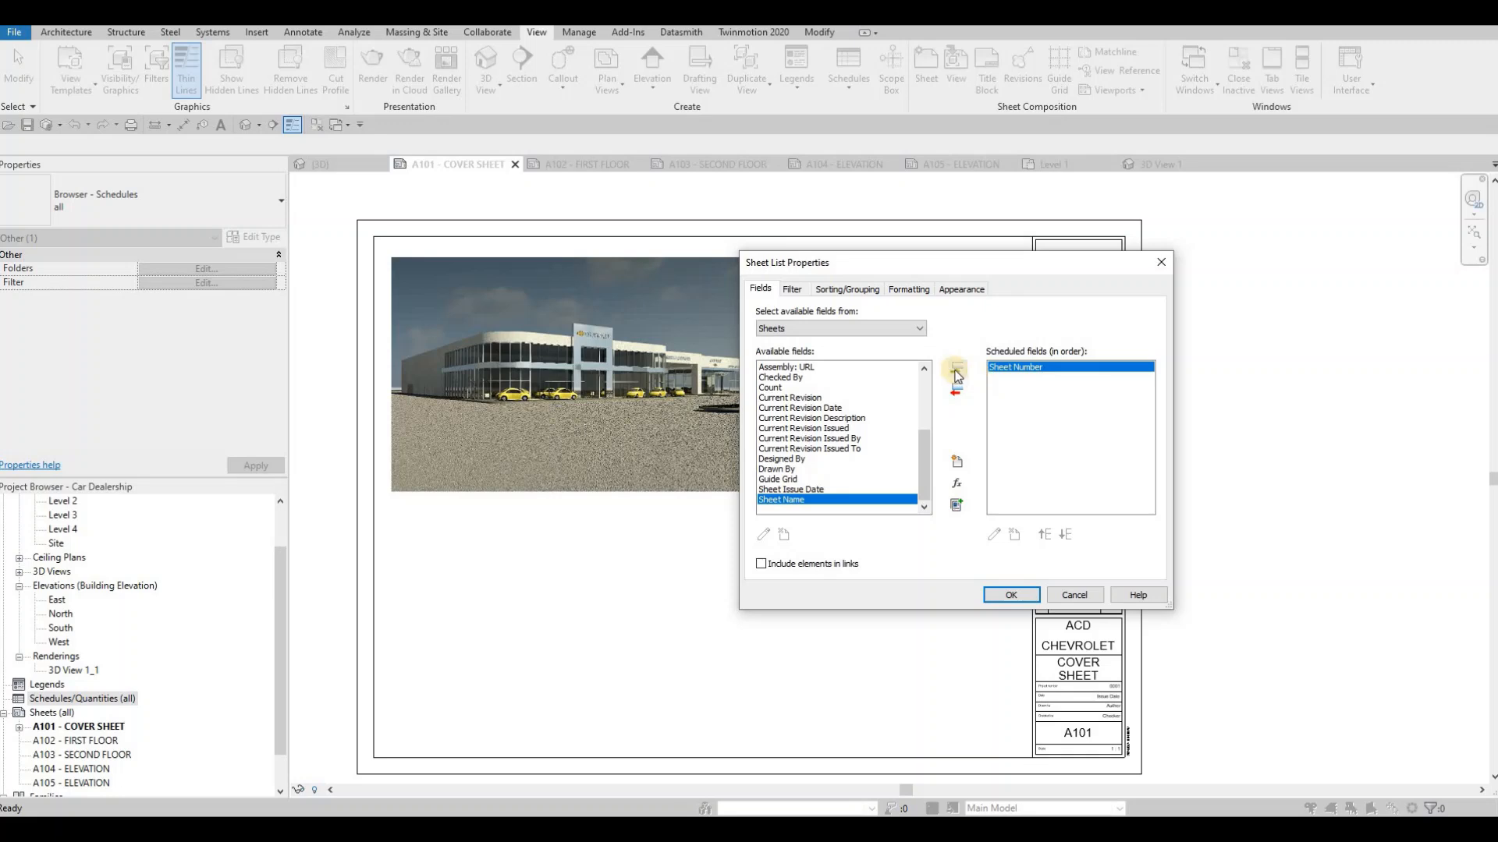
left_click(957, 369)
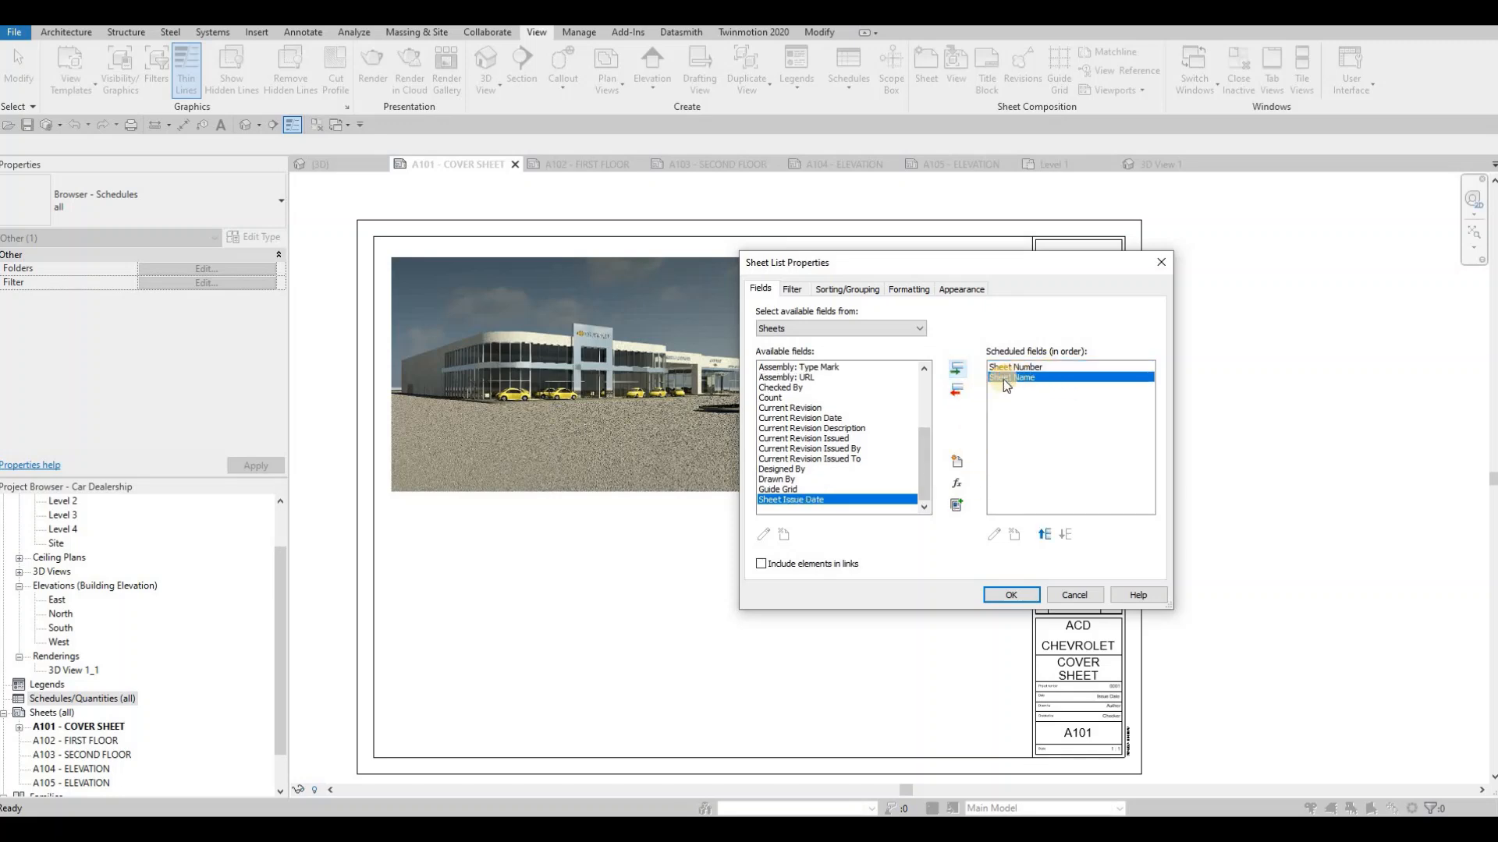
left_click(786, 481)
double_click(786, 480)
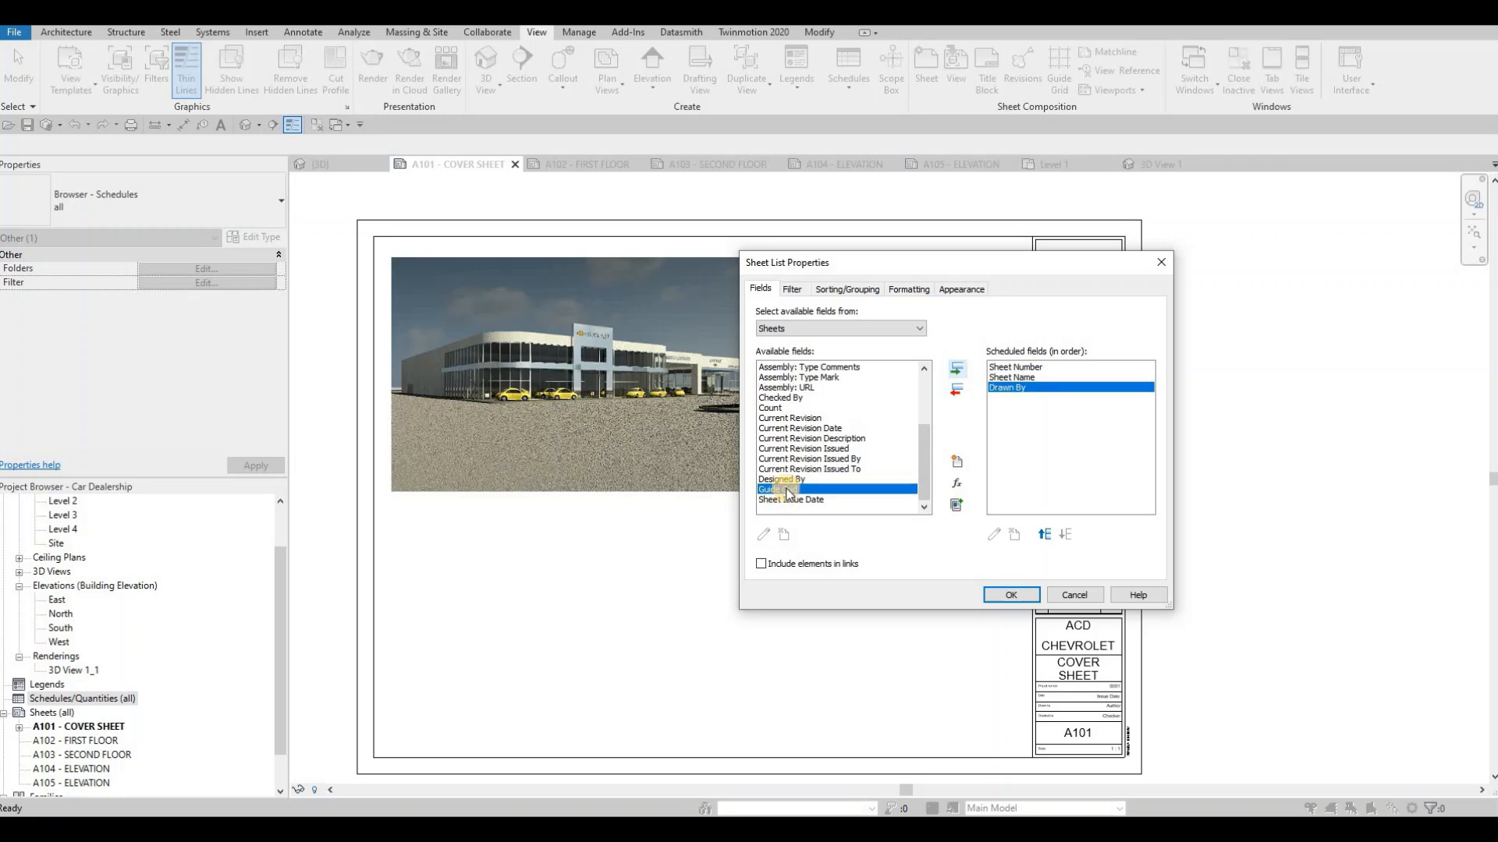
left_click(1007, 379)
left_click(1004, 388)
left_click(958, 390)
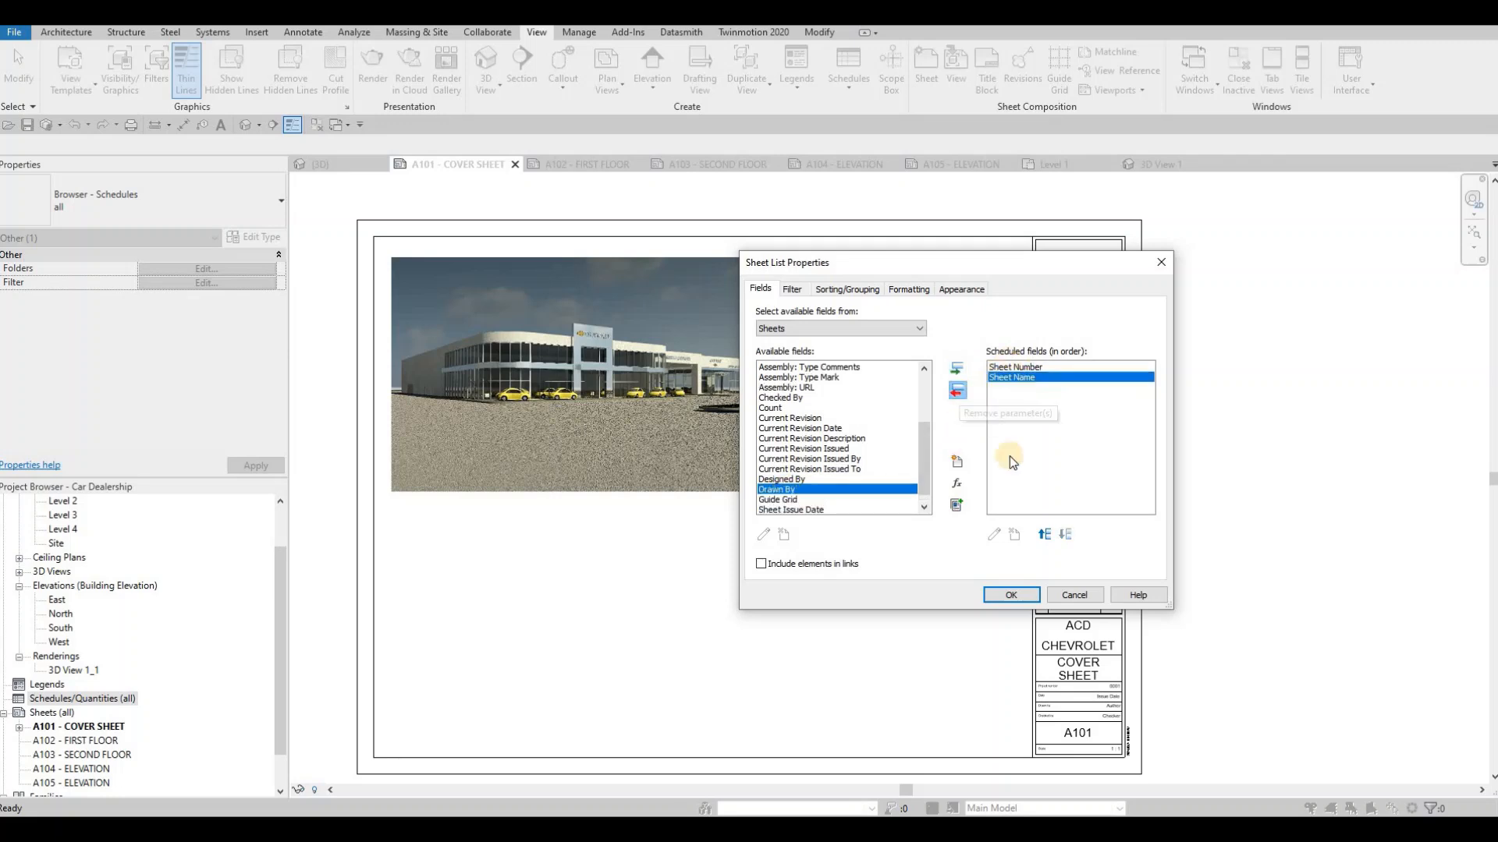
Create the sheet list and place it on cover sheet A101, to the right of the rendering near the top
left_click(1008, 596)
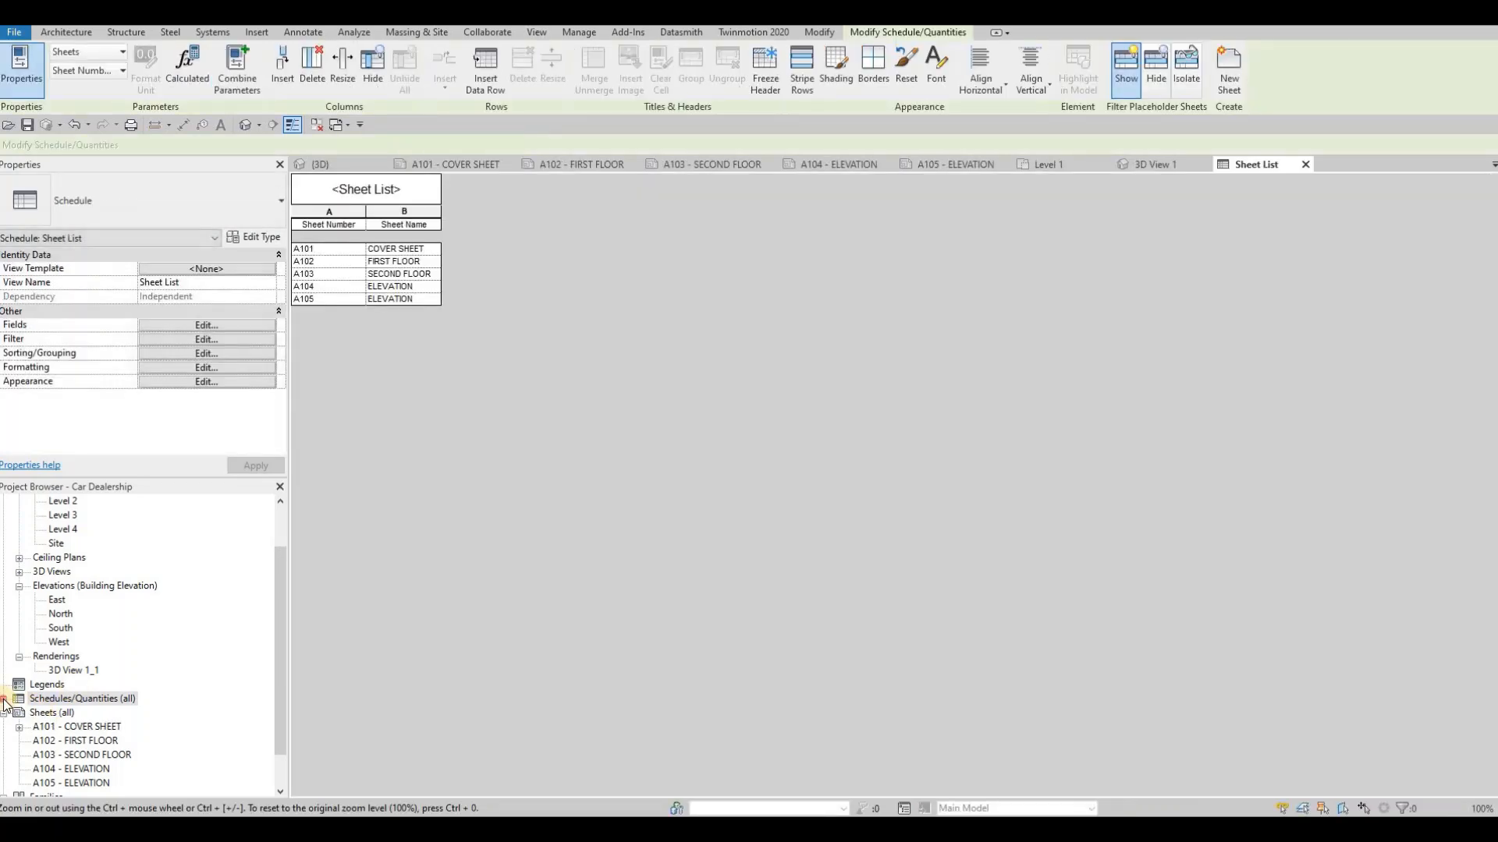
double_click(35, 700)
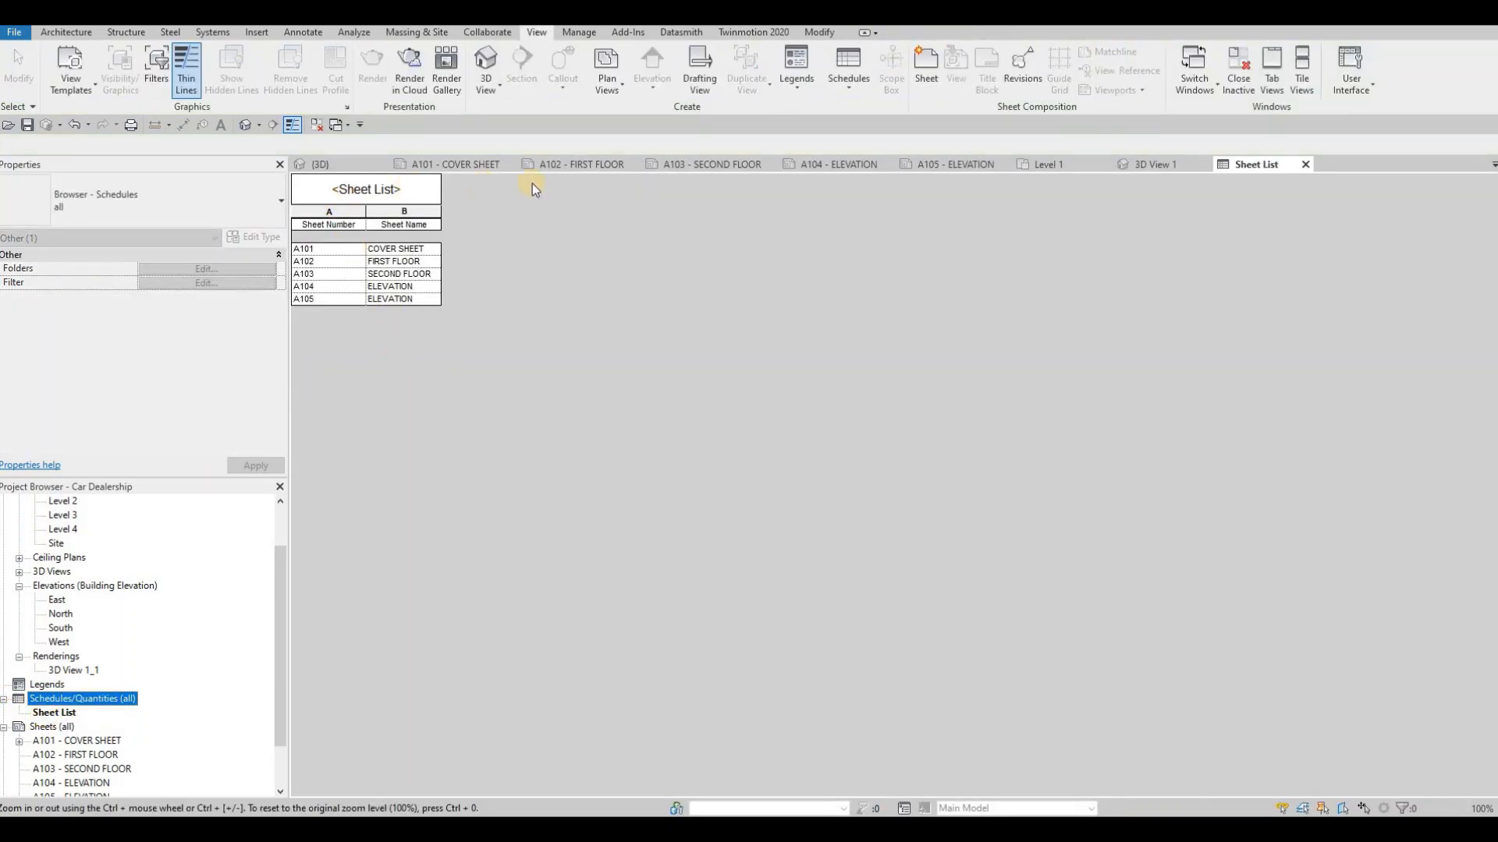
left_click(445, 166)
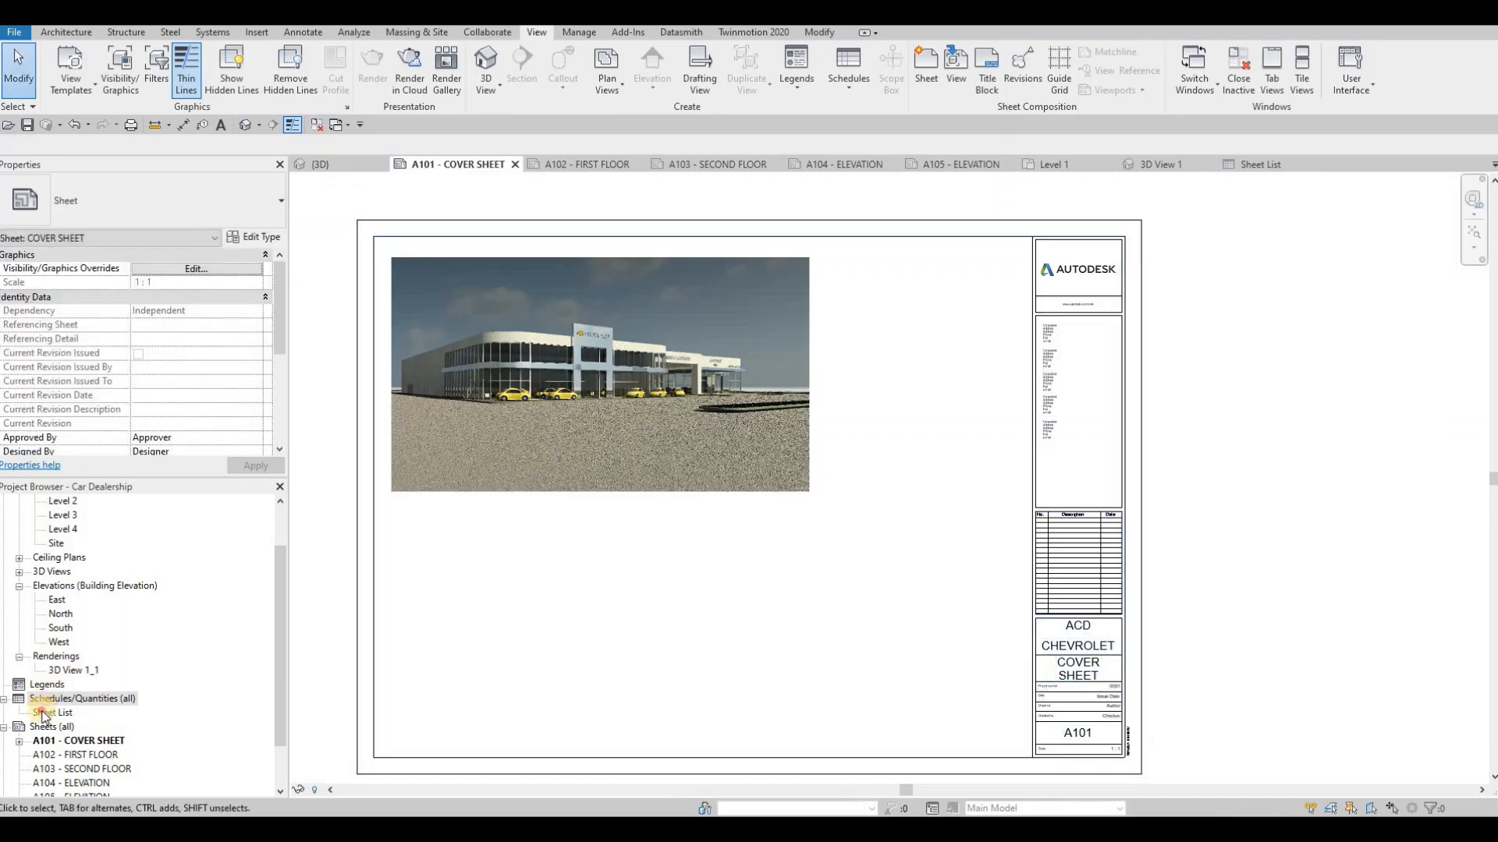
left_click_drag(52, 712, 894, 297)
left_click(918, 282)
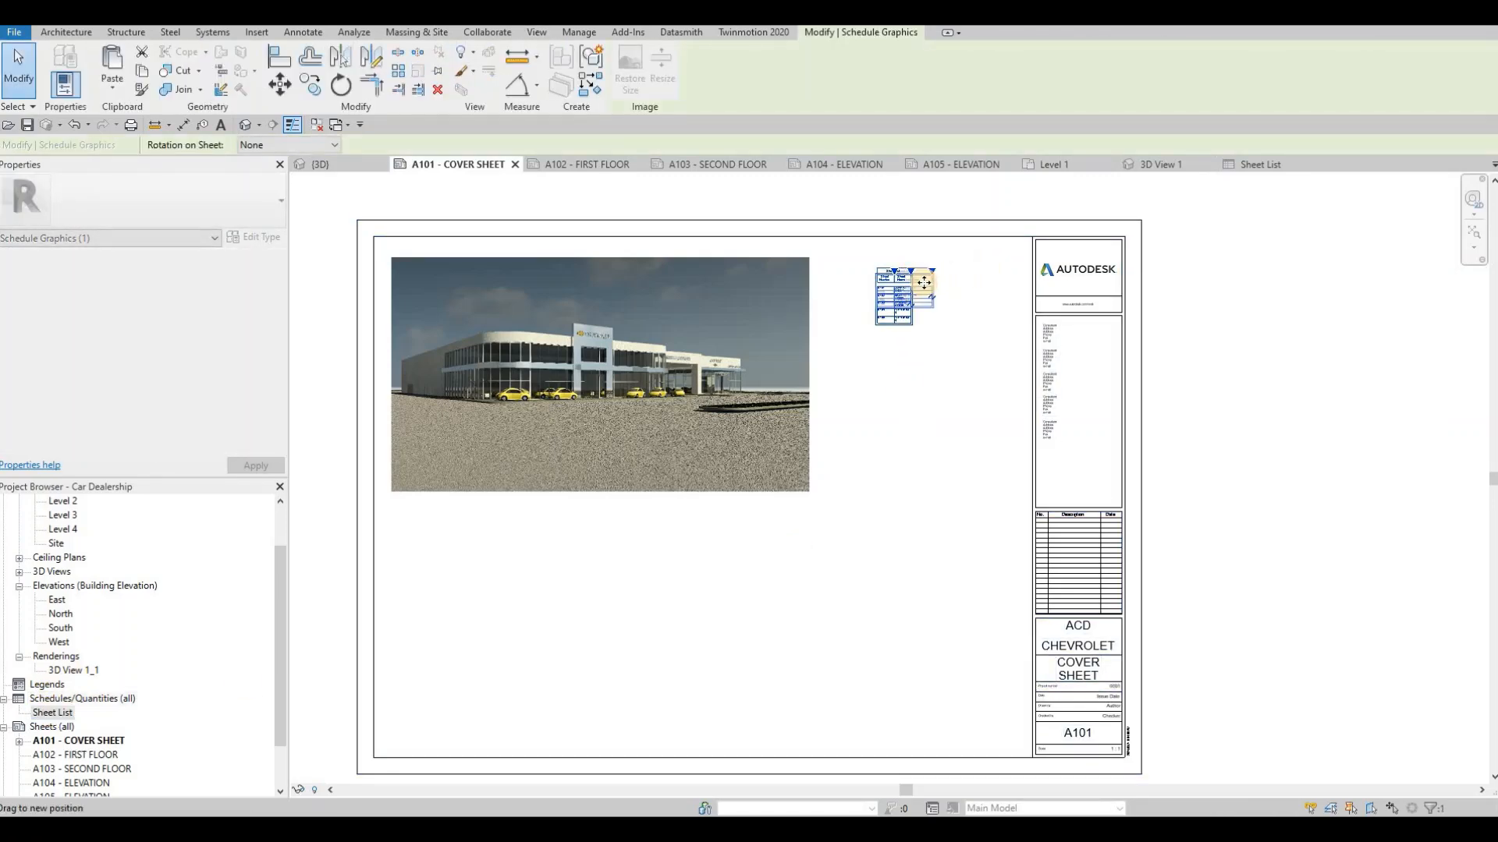
Widen the placed sheet list's columns so the headers fit on one line, and align its top with the rendering's upper edge
scroll(920, 279, "up", 2)
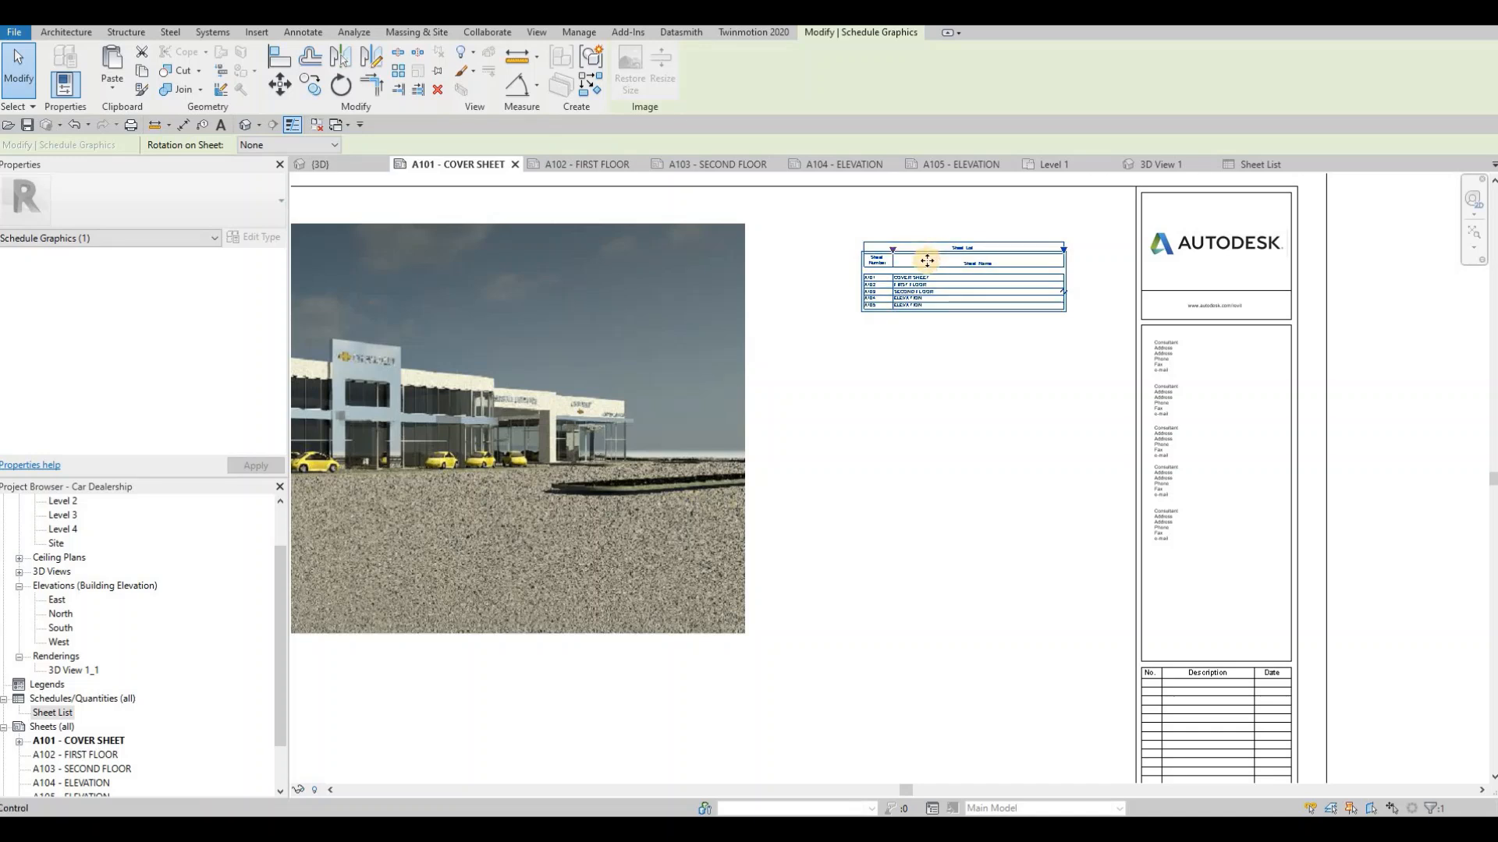
left_click_drag(938, 265, 903, 247)
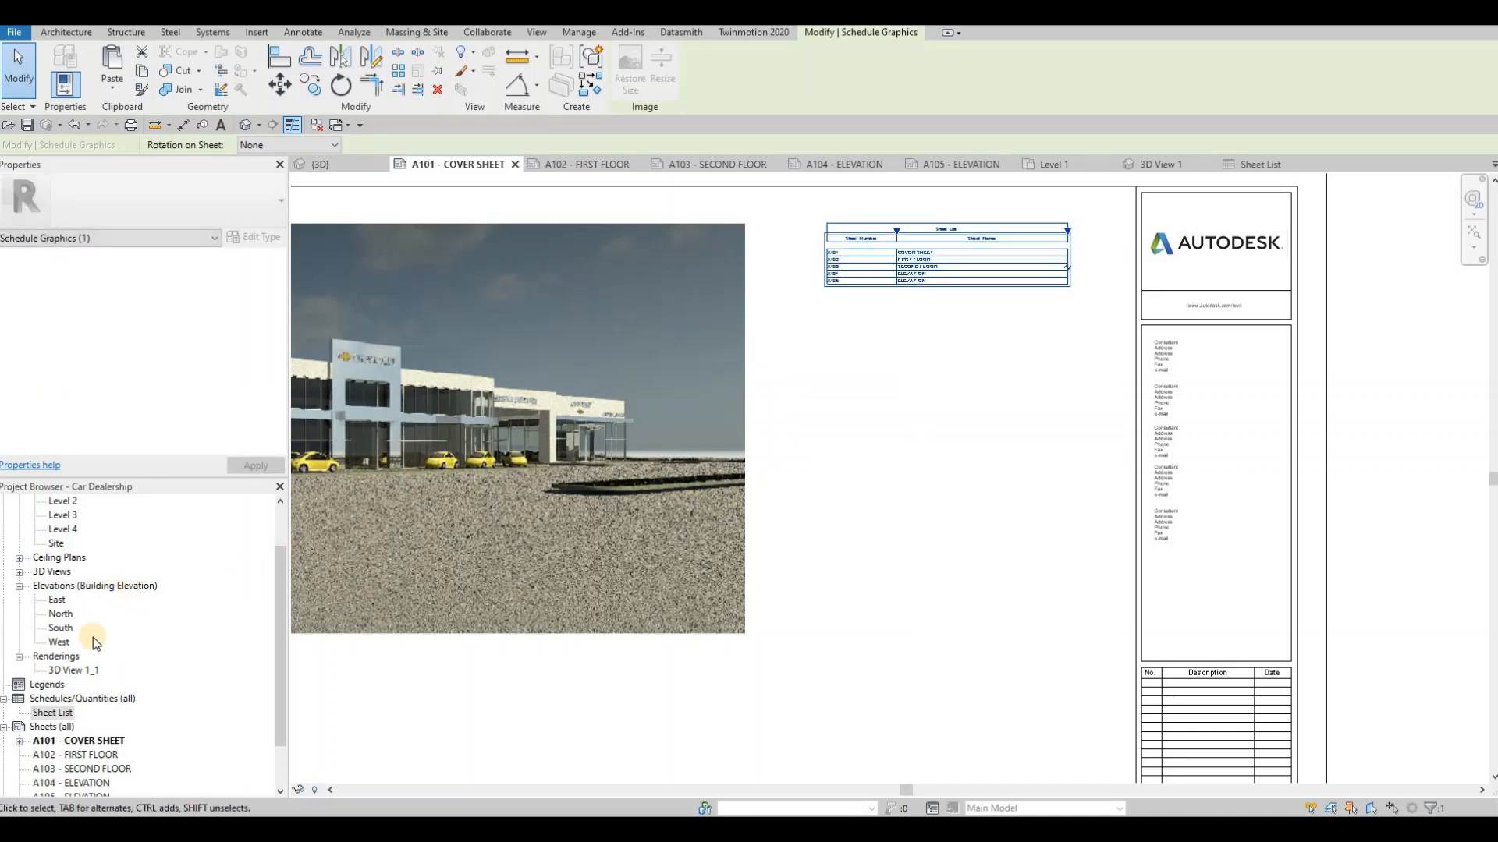
scroll(70, 760, "down", 1)
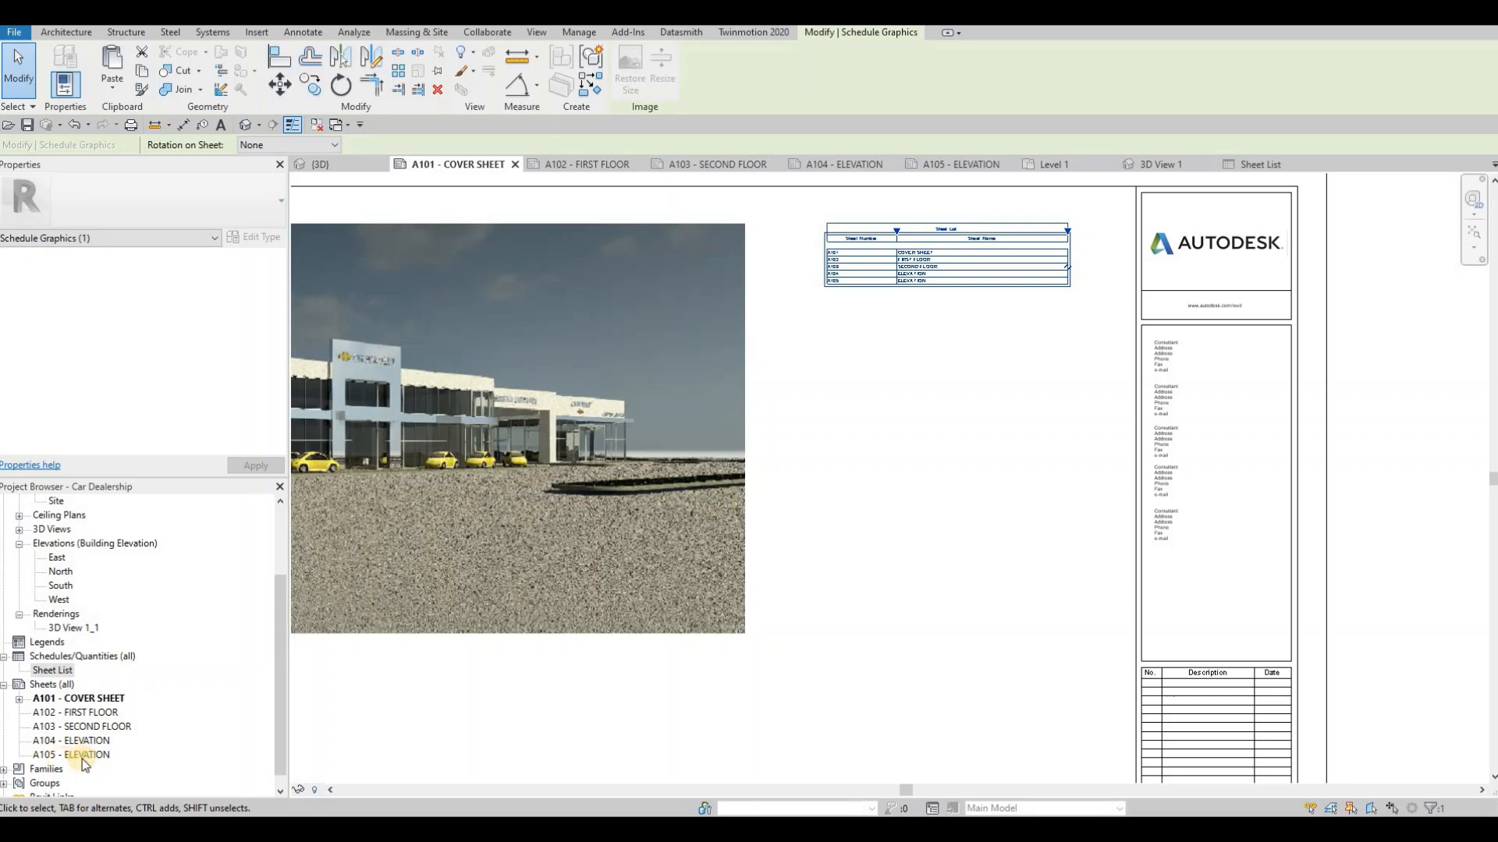
Open the schedule behind the sheet list placed on the cover sheet and retitle it DRAWING LIST
scroll(882, 281, "up", 3)
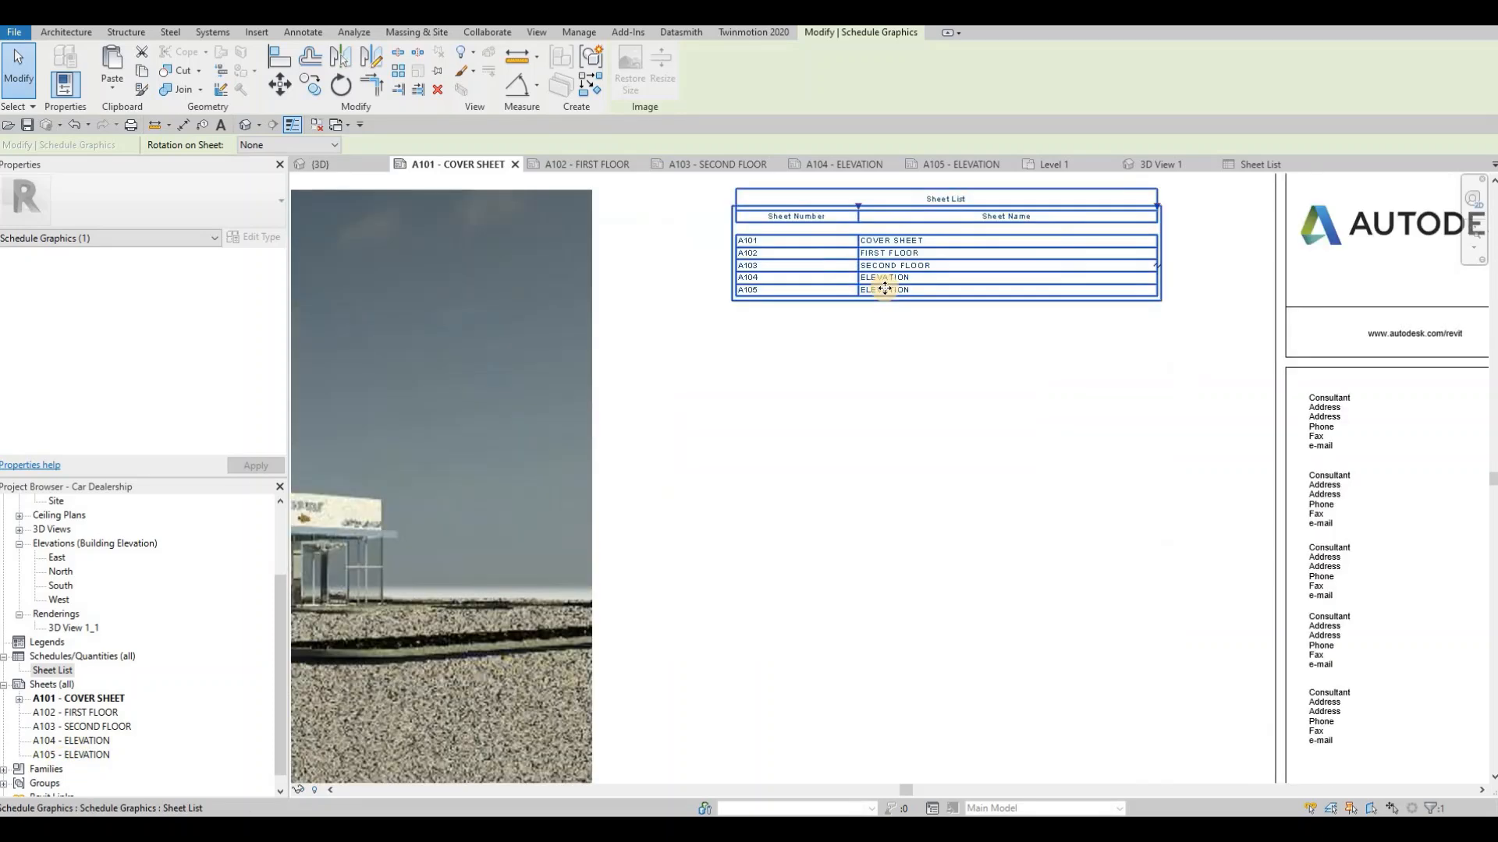
middle_click_drag(765, 371, 760, 378)
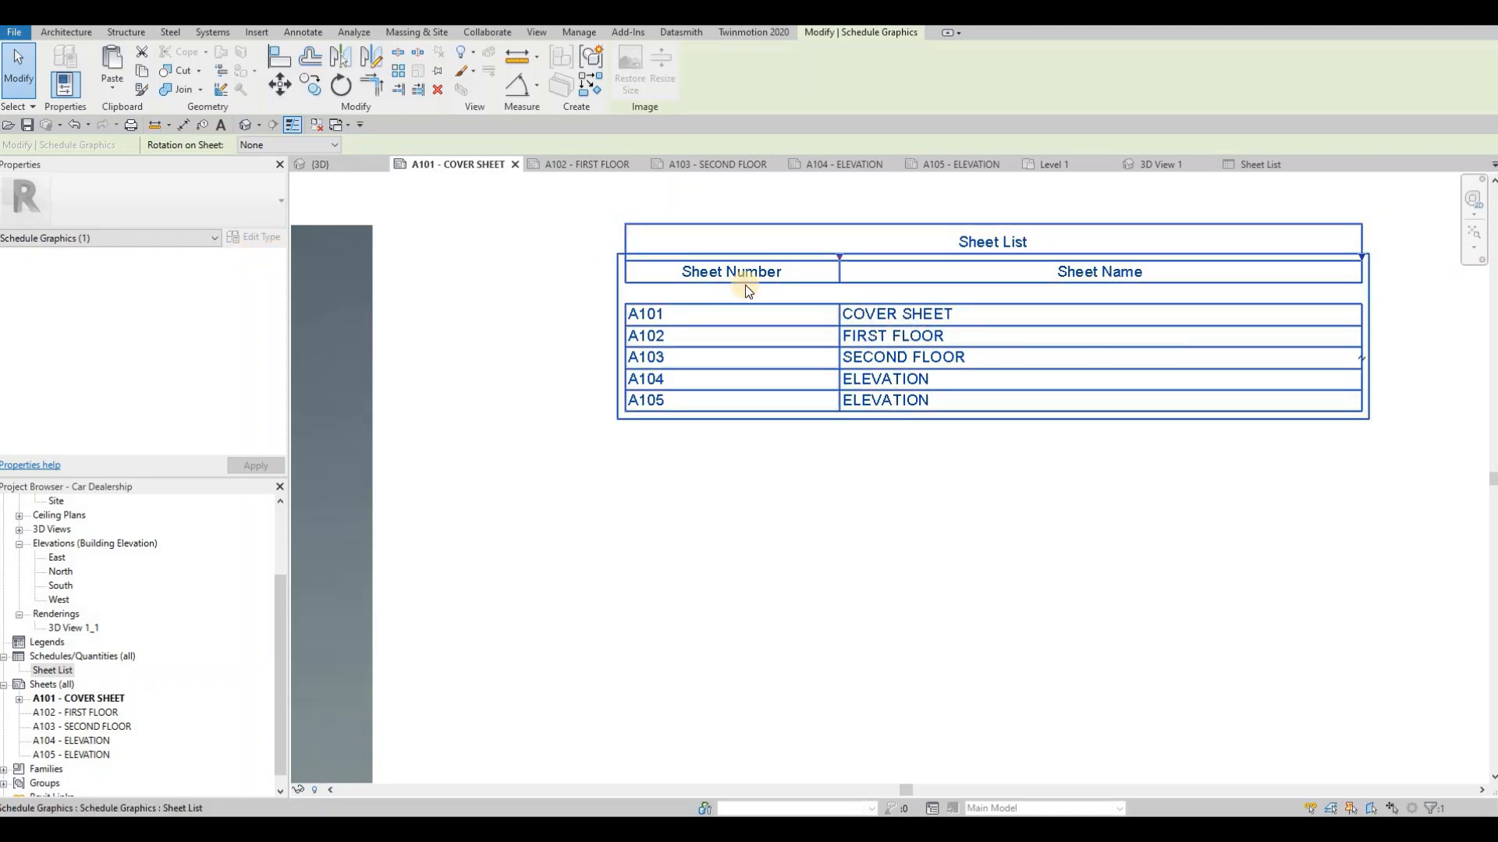
key("Escape")
key("Escape")
double_click(714, 243)
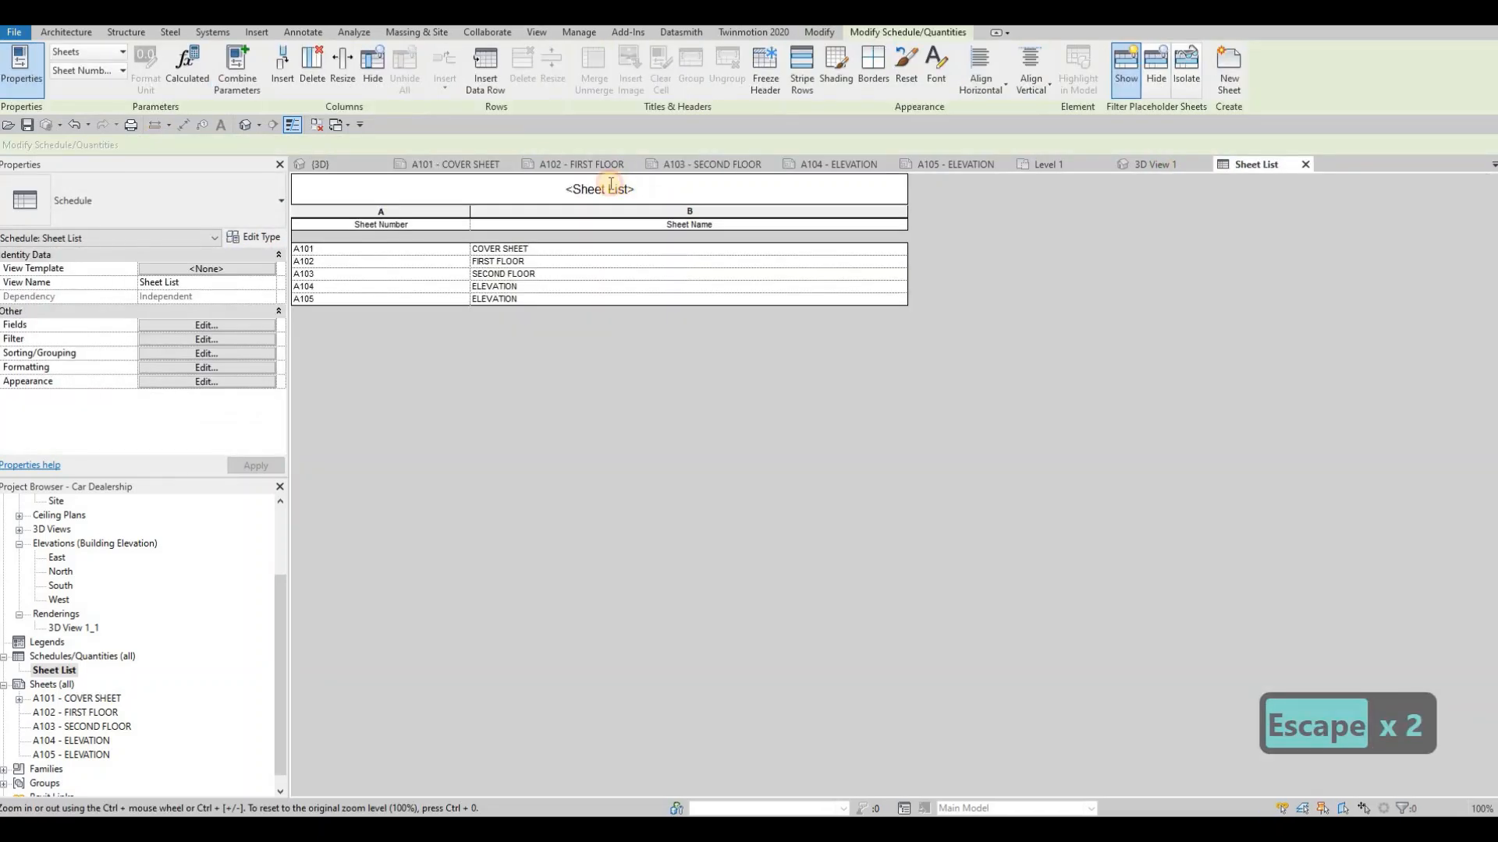
left_click(611, 184)
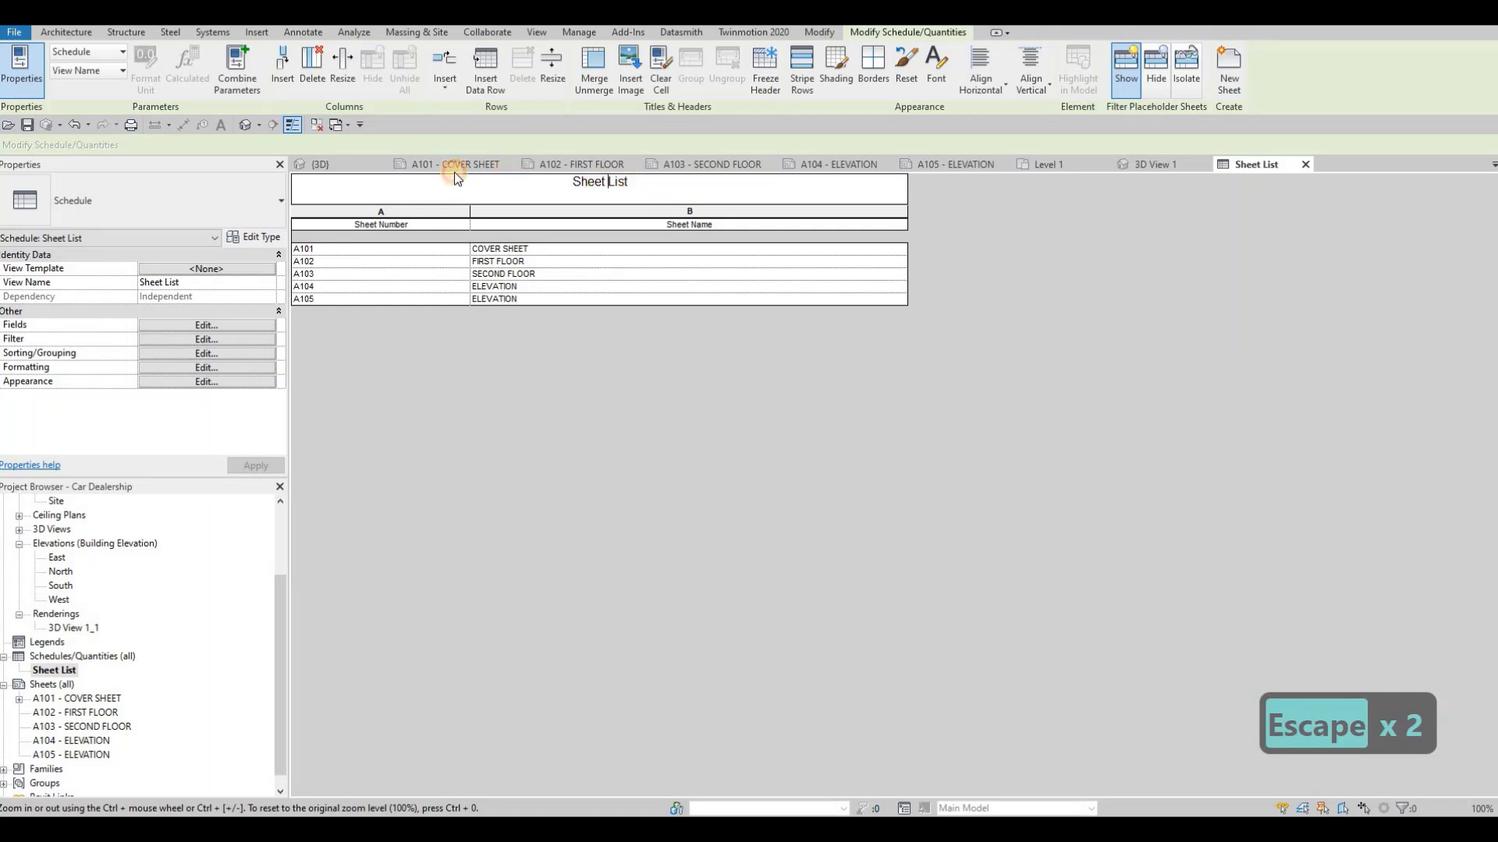
key("ctrl+a")
type("D")
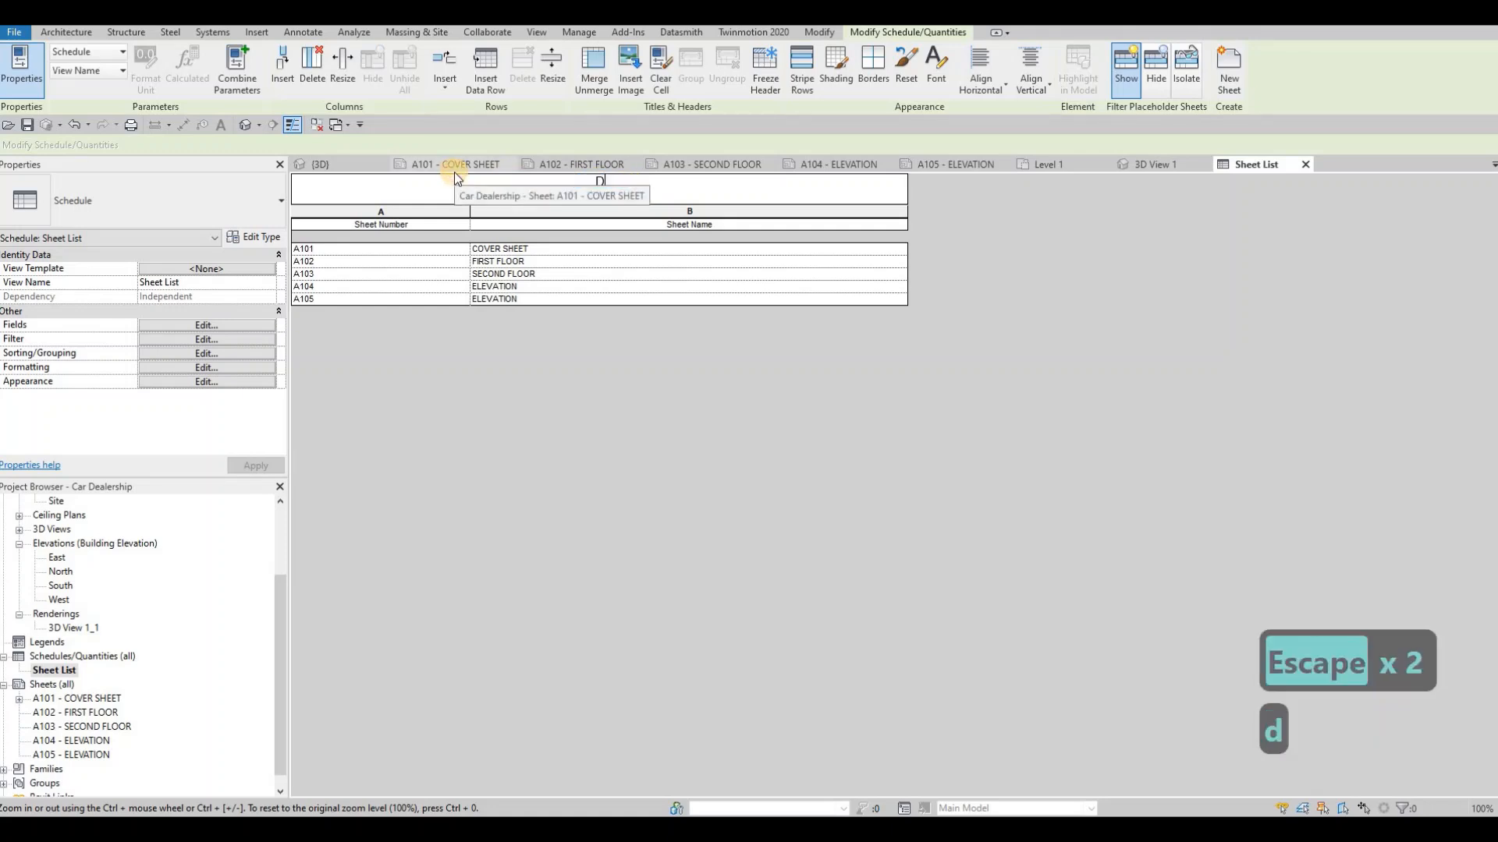
type("RAWING")
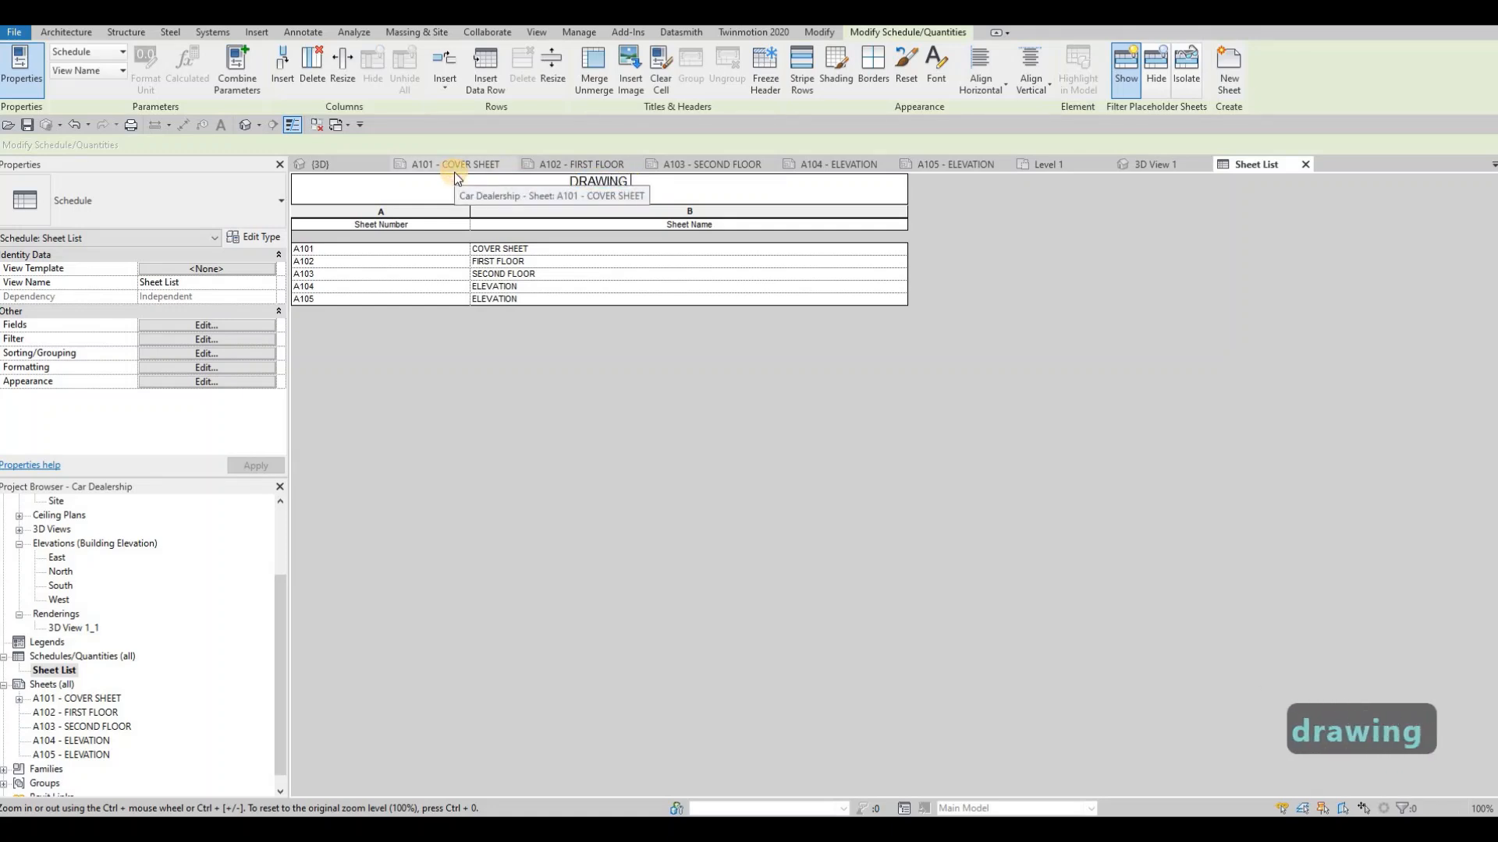
type(" LIST")
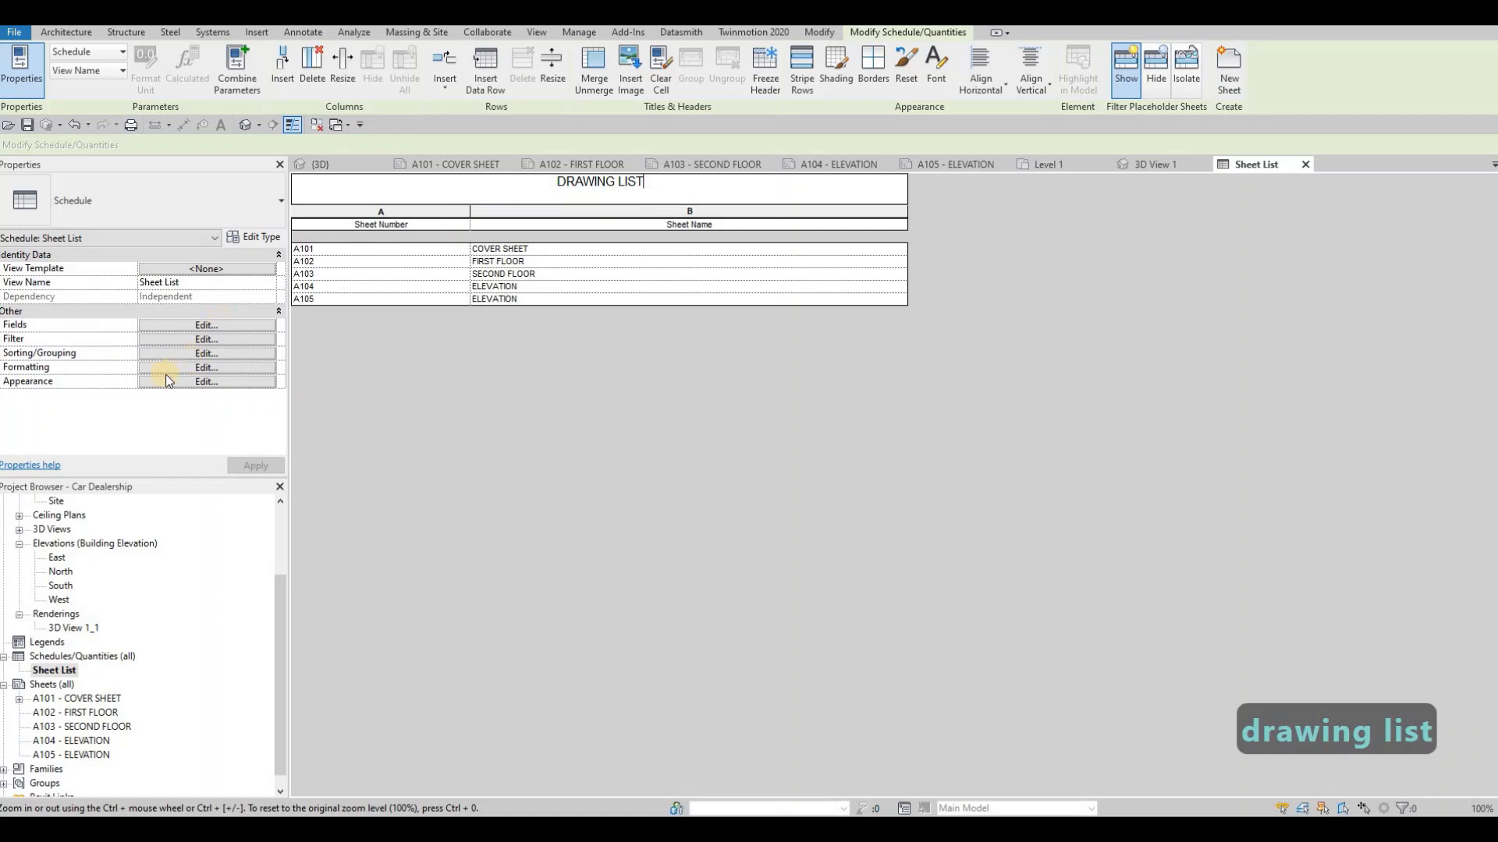
Remove the list's blank row before data and set its title text to 7mm Arial, header text to 5mm Arial and body text to 4mm Arial
left_click(206, 382)
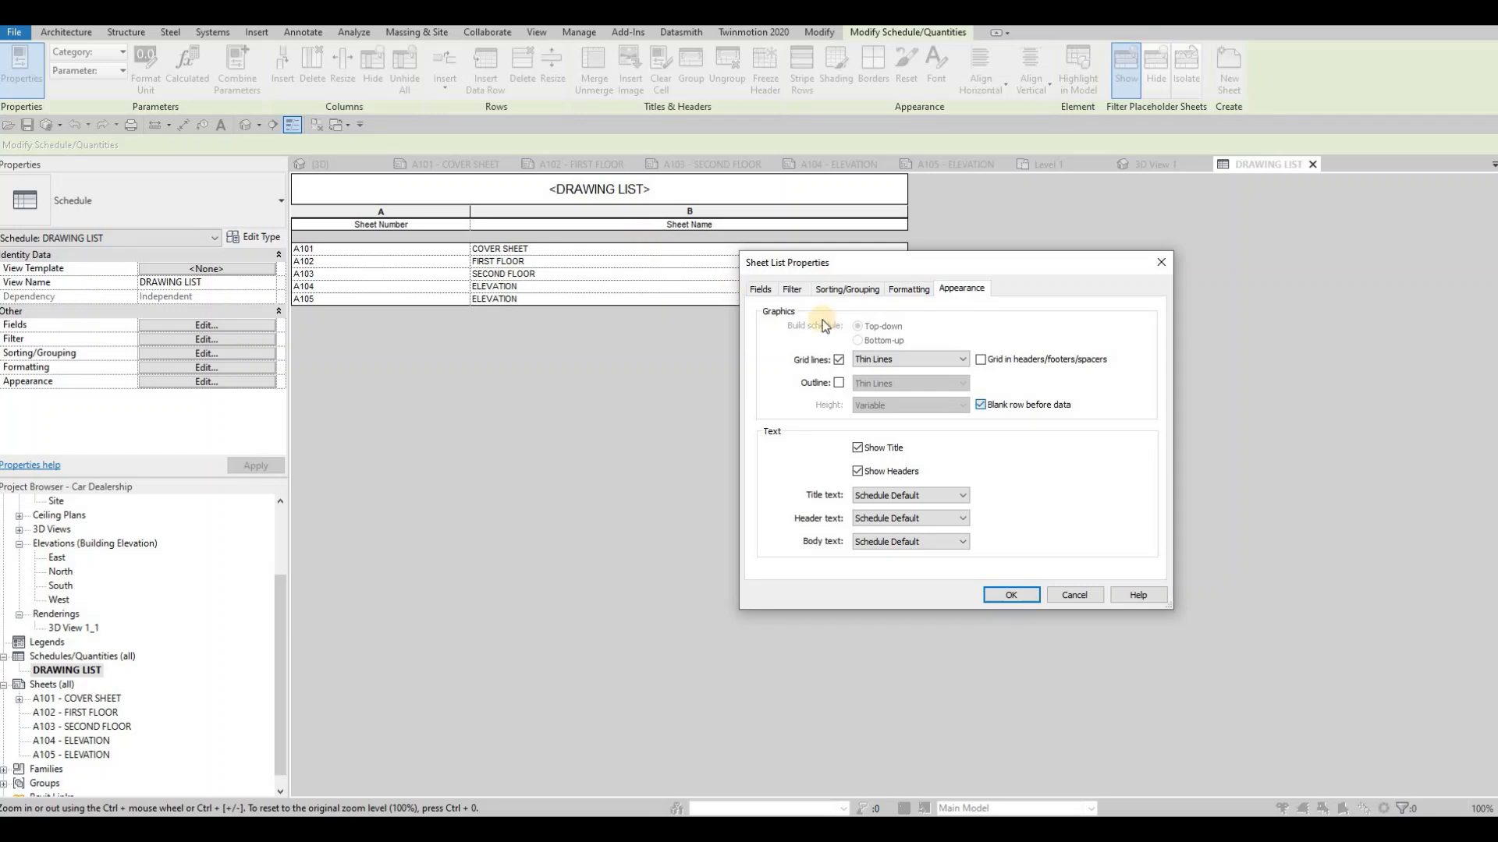
left_click(888, 498)
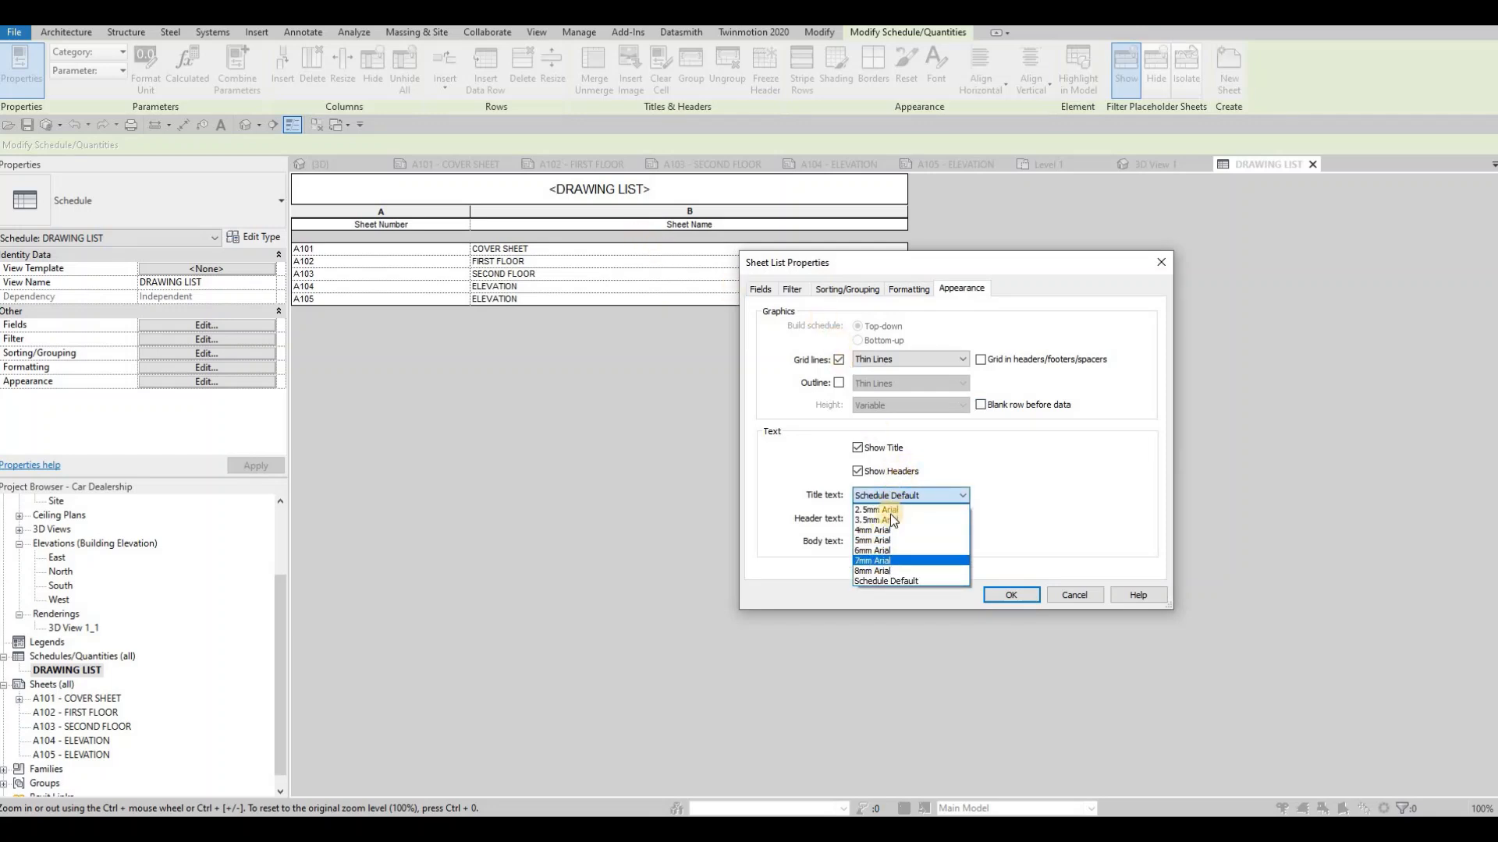
left_click(885, 560)
left_click(885, 521)
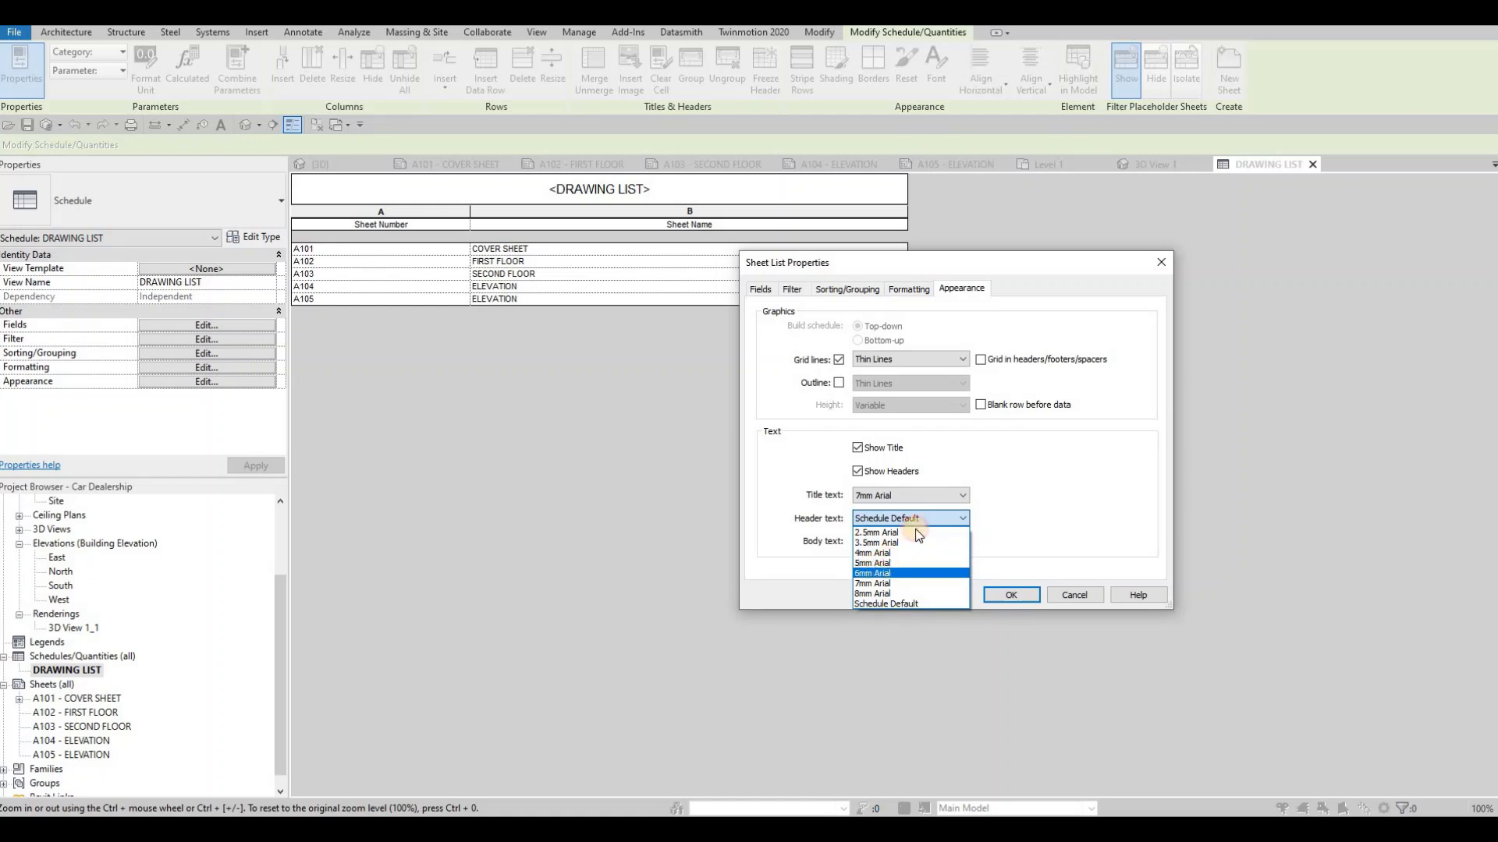
left_click(897, 562)
left_click(889, 541)
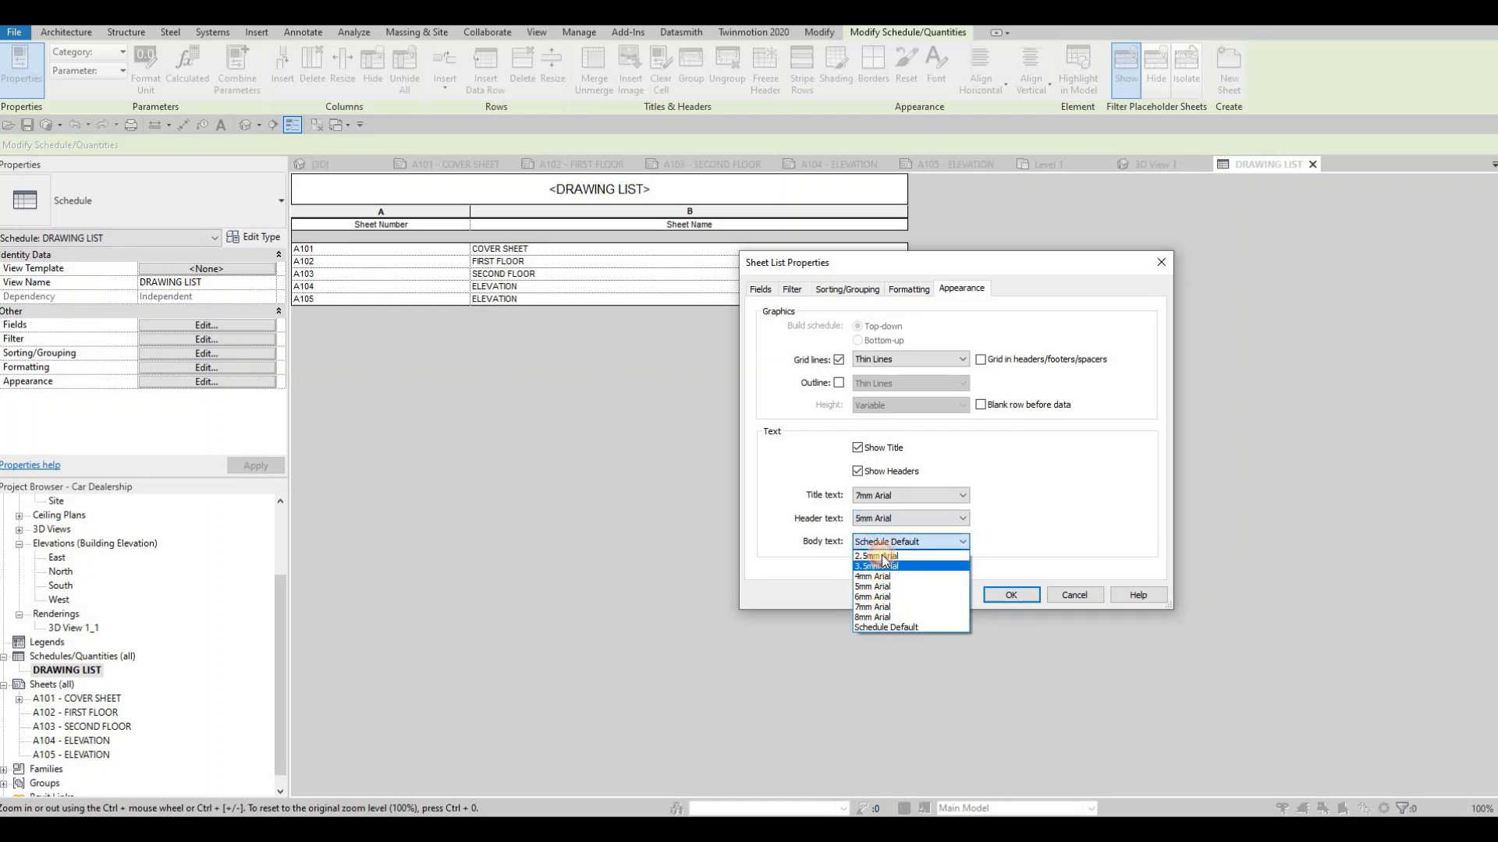
left_click(882, 577)
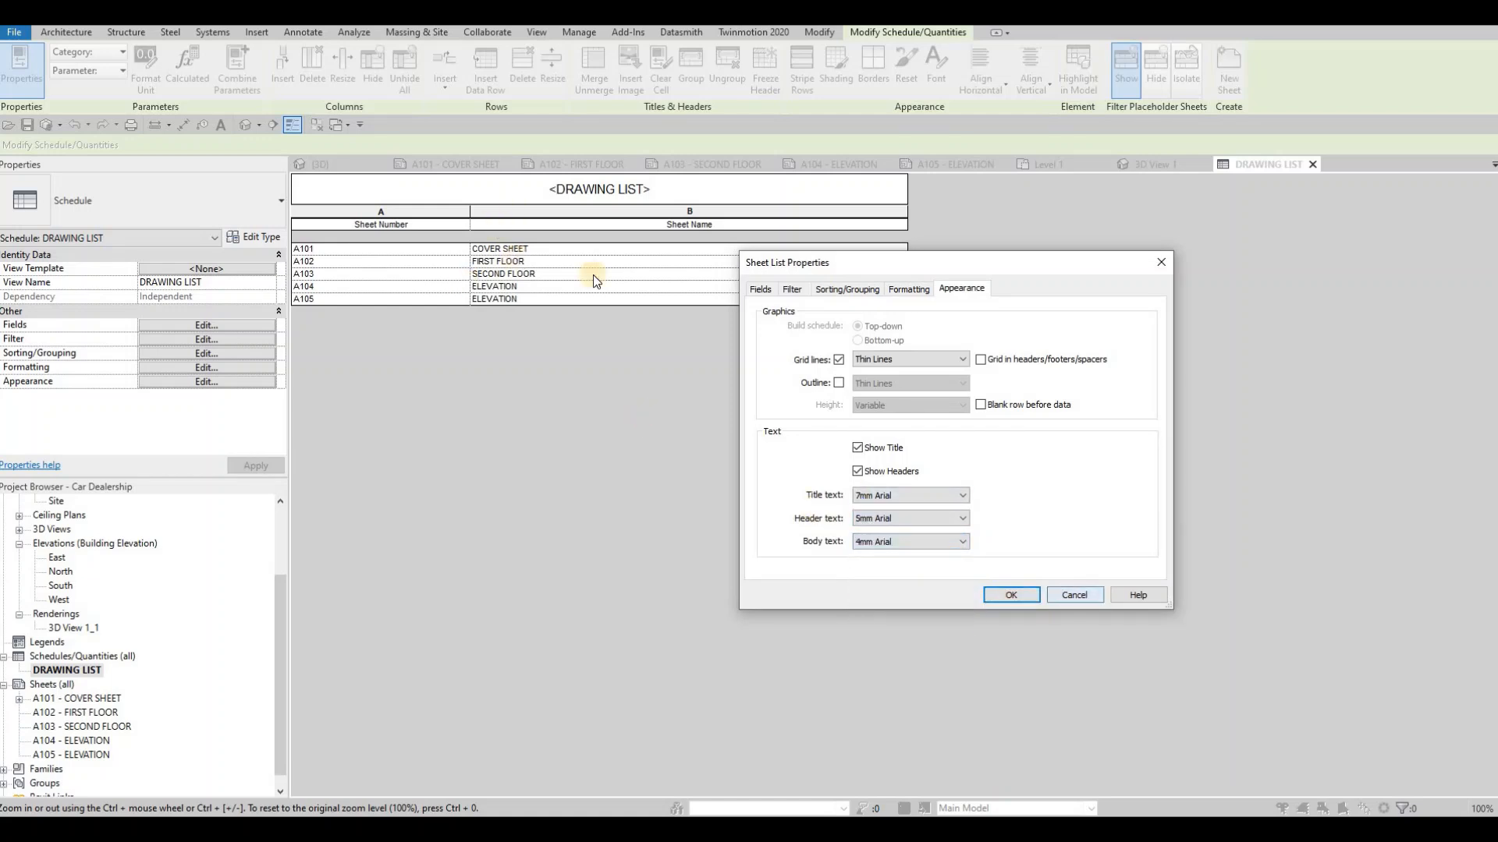
key("Return")
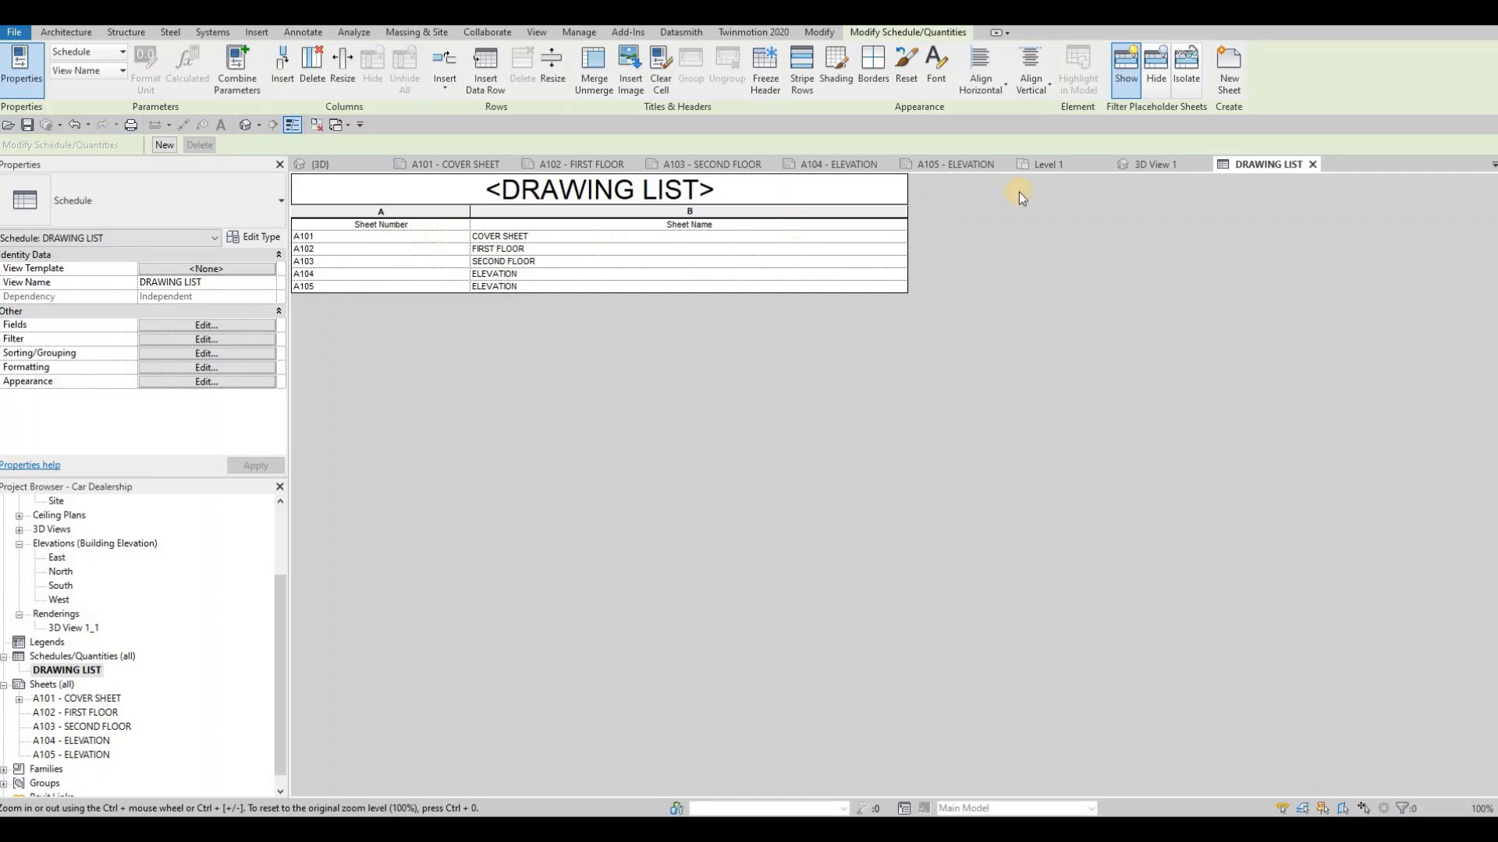
Return to cover sheet A101 and slightly narrow the Sheet Name column of the placed drawing list
left_click(447, 165)
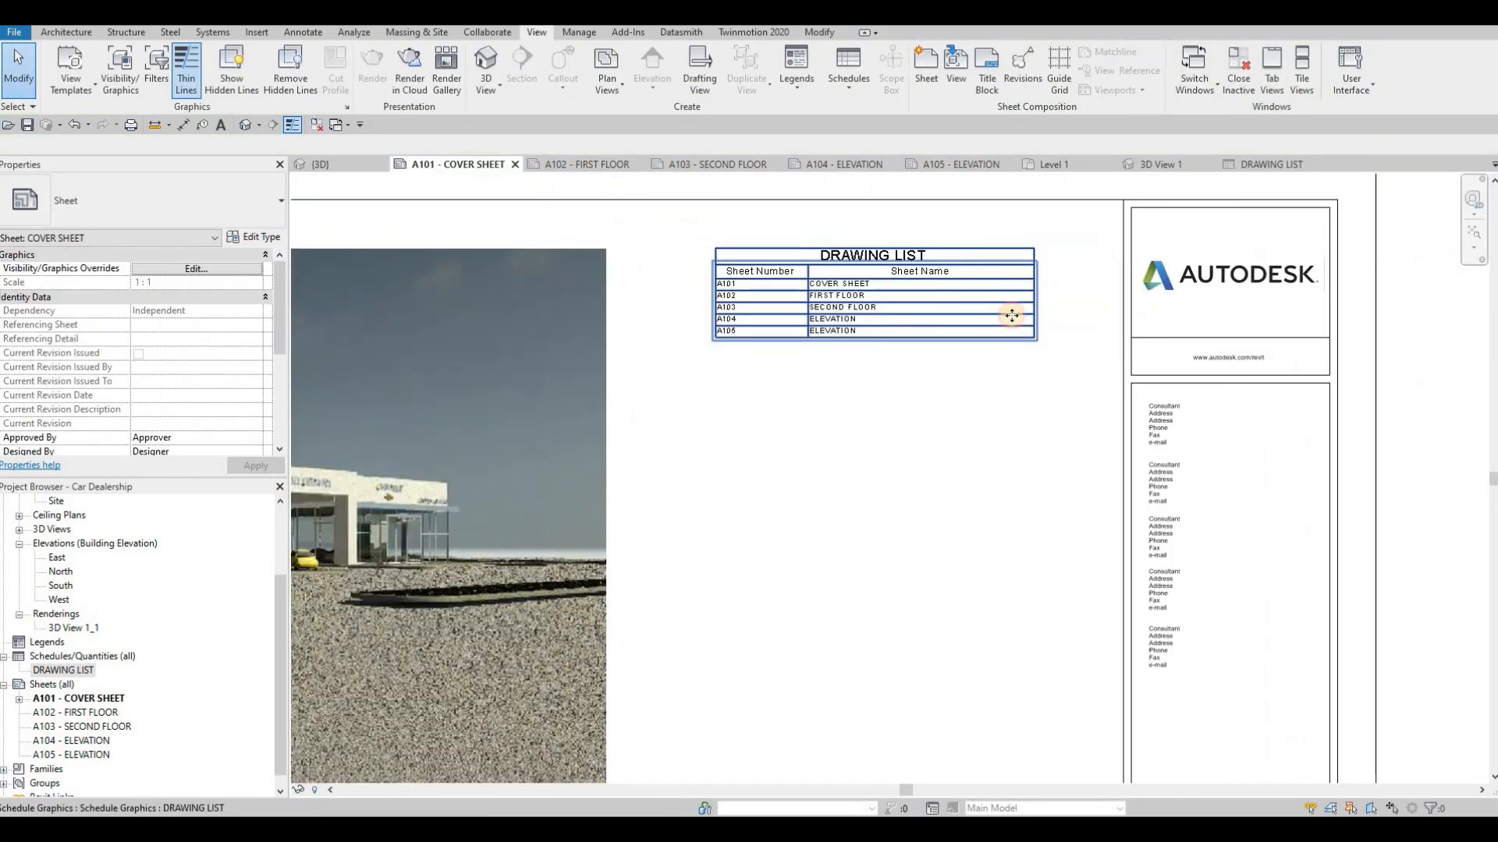
left_click(1032, 262)
left_click_drag(1031, 260, 1026, 261)
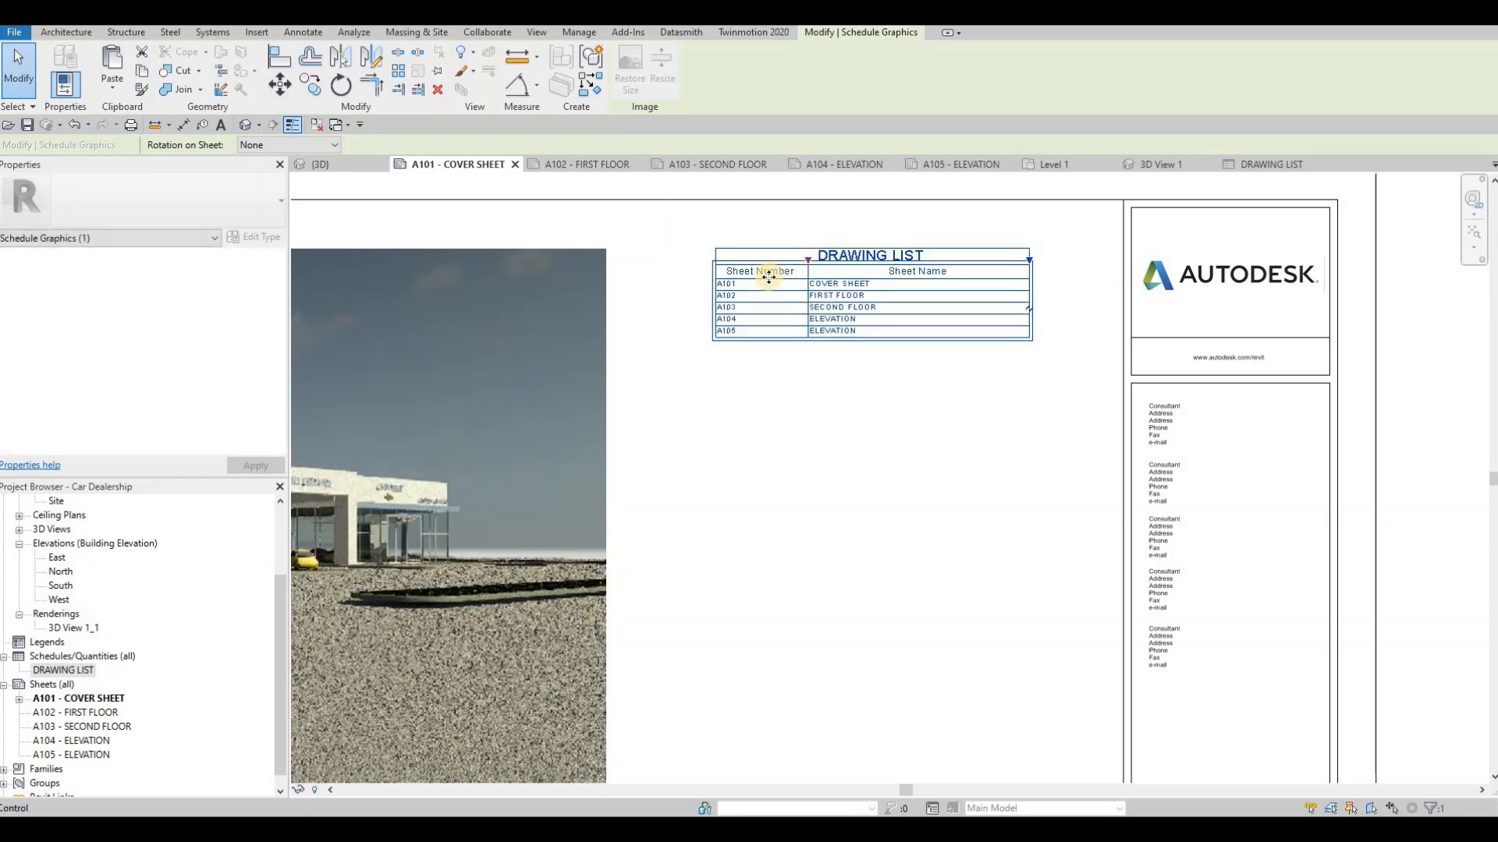
key("Escape")
key("Escape")
scroll(780, 301, "down", 2)
middle_click_drag(850, 280, 936, 245)
scroll(858, 265, "down", 3)
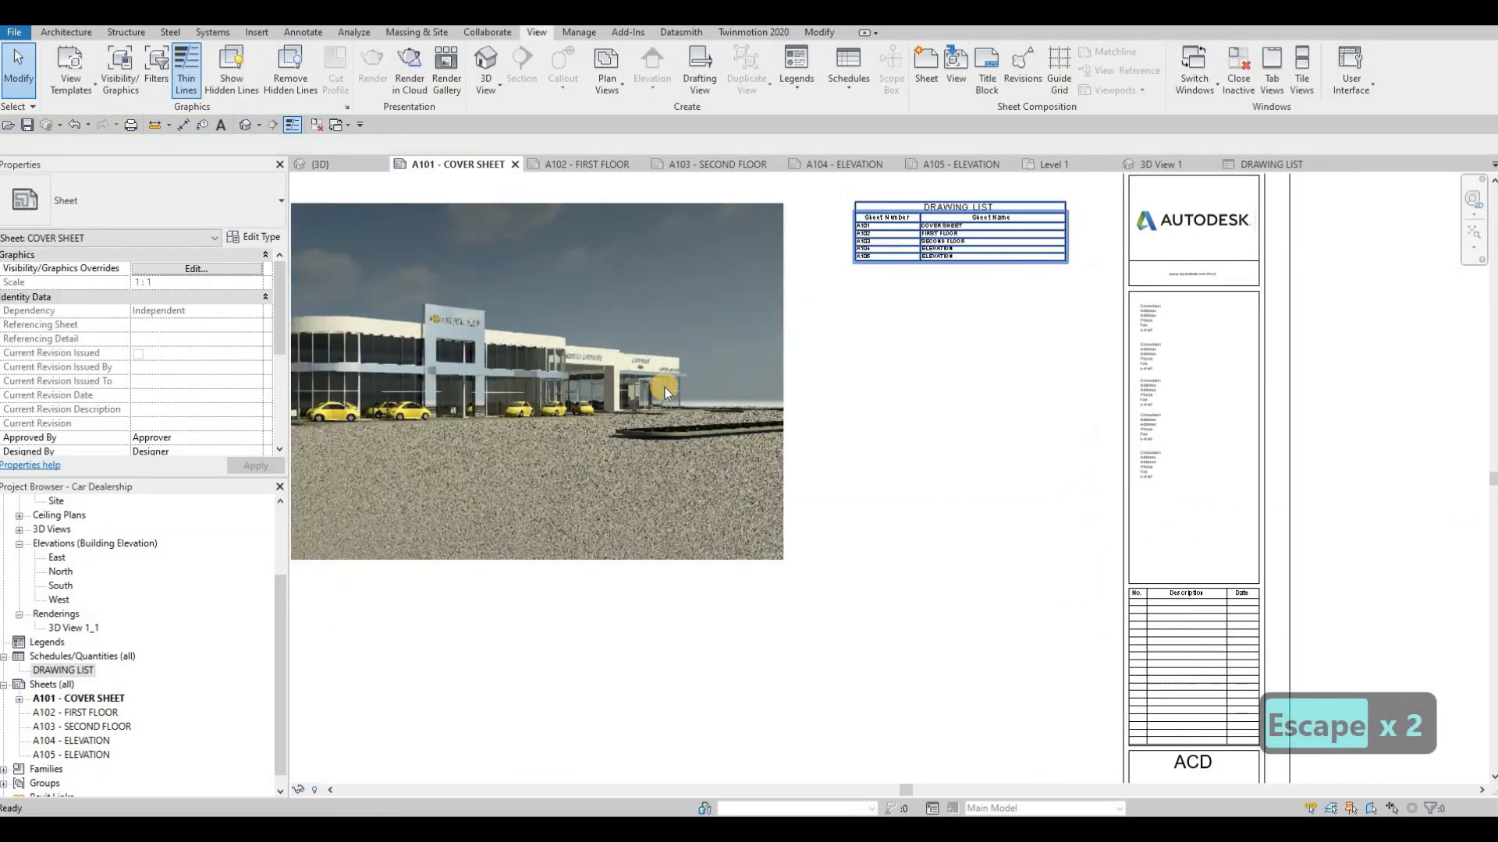
middle_click_drag(449, 443, 471, 406)
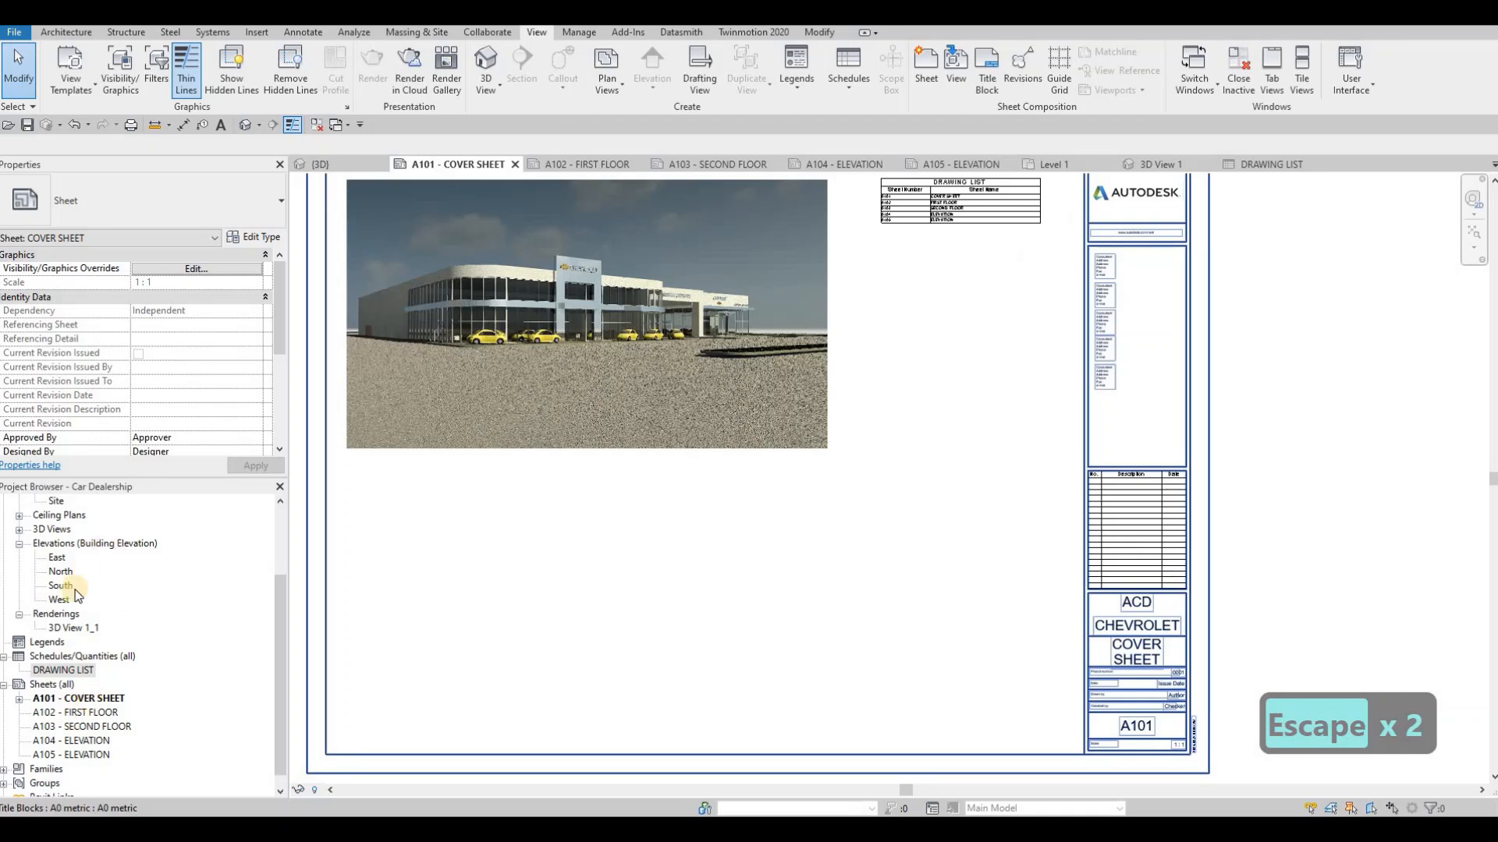
Try placing the Level 1 floor plan on sheet A102 - FIRST FLOOR at its 1:100 scale
scroll(74, 590, "up", 3)
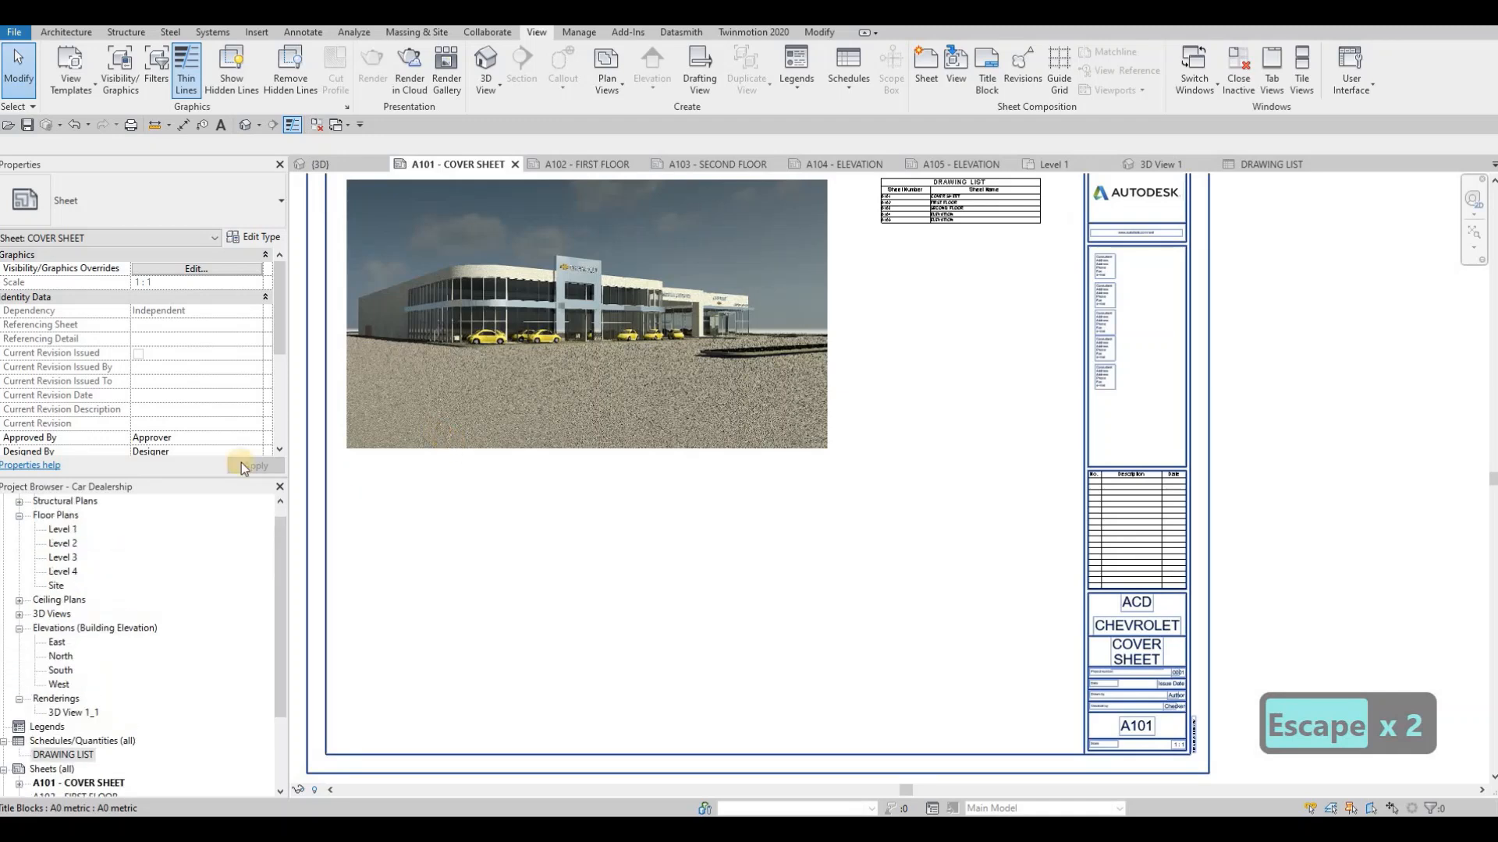
left_click(563, 162)
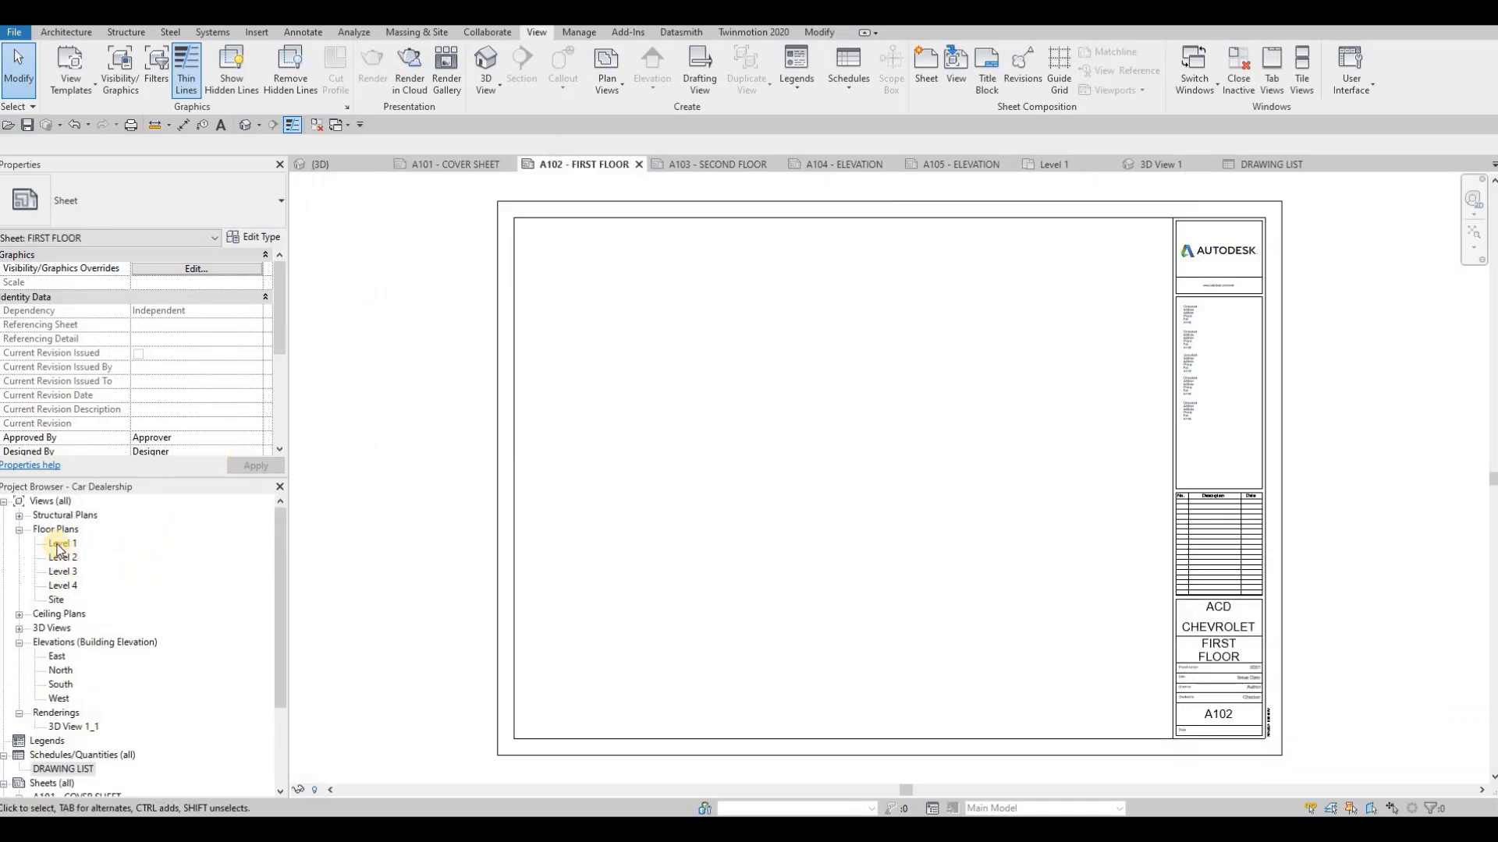
left_click(59, 544)
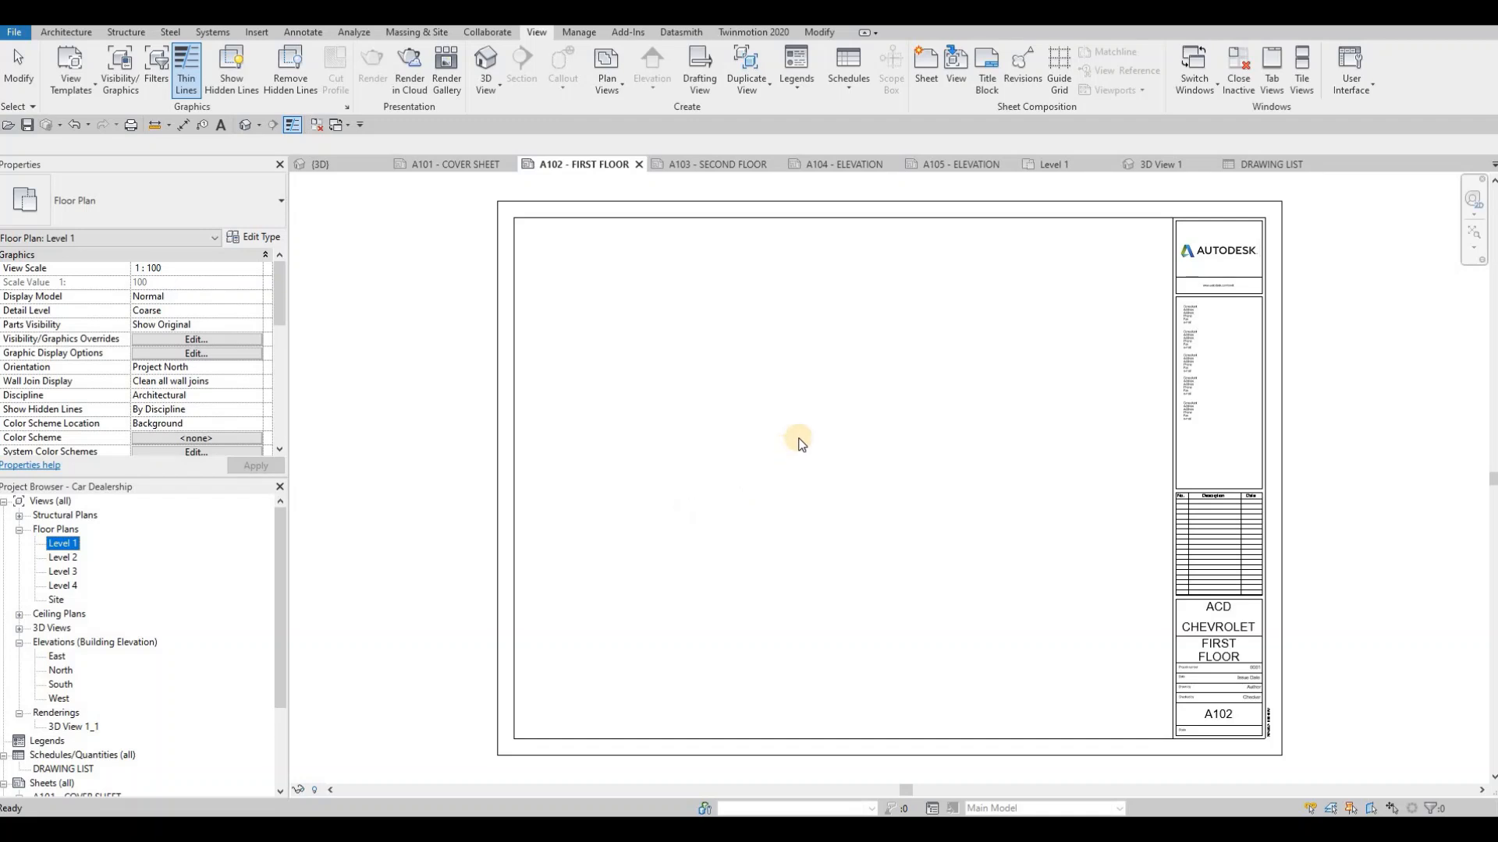
left_click_drag(799, 443, 819, 426)
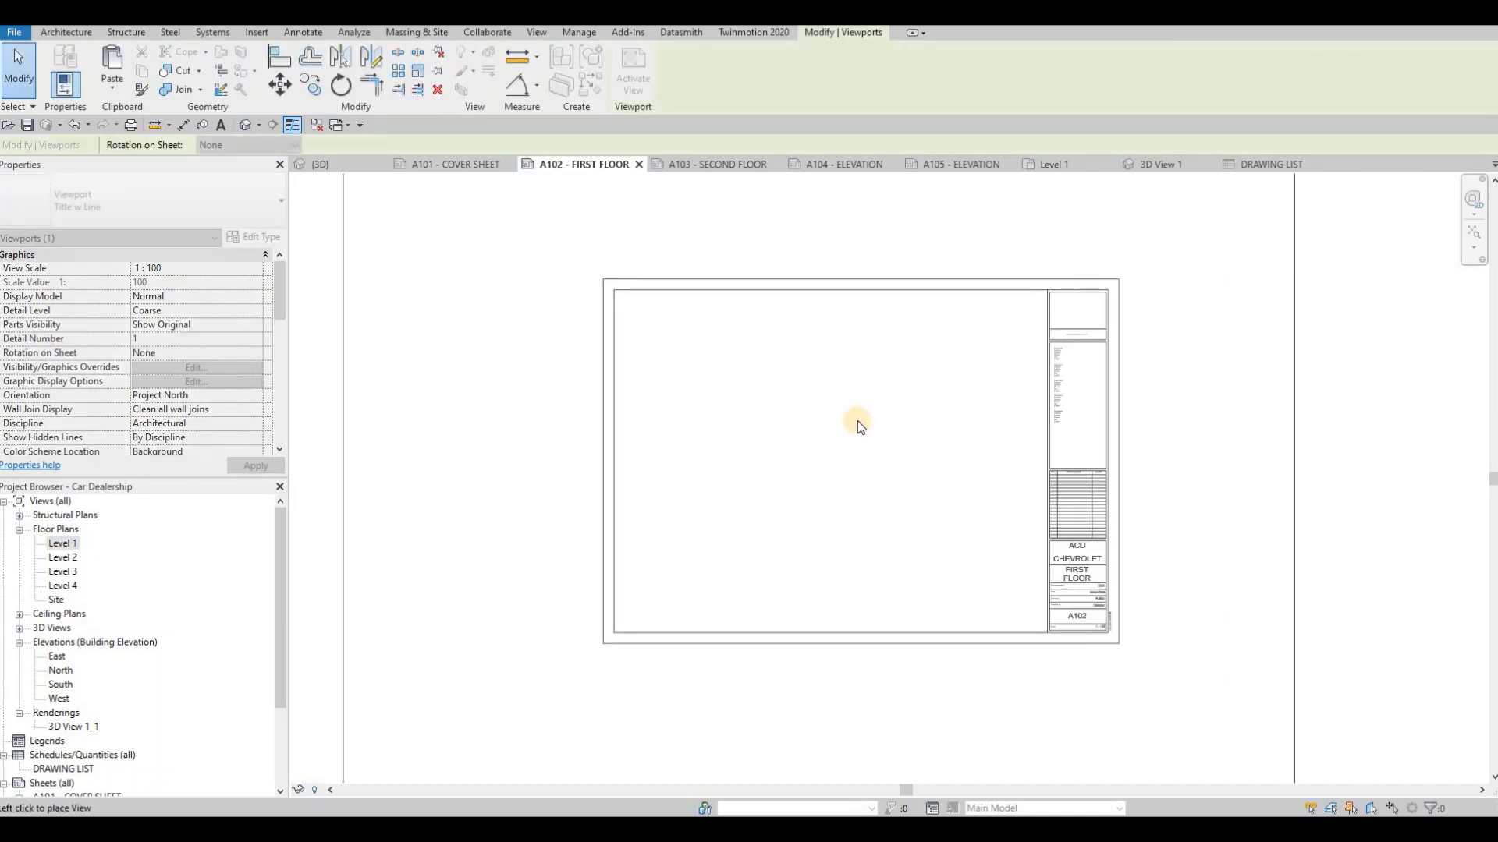
scroll(859, 425, "down", 3)
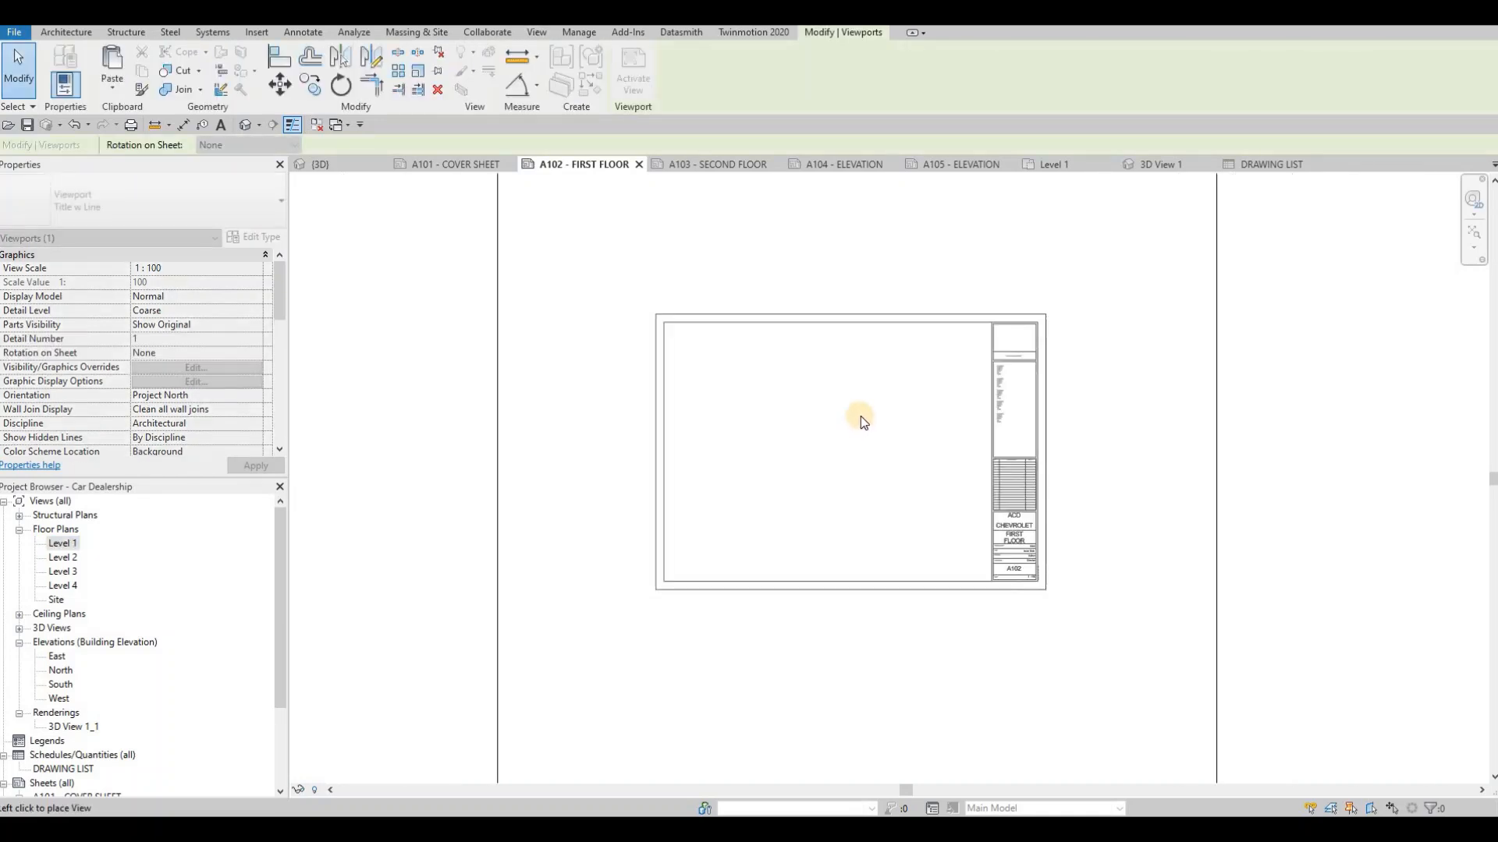
left_click(904, 453)
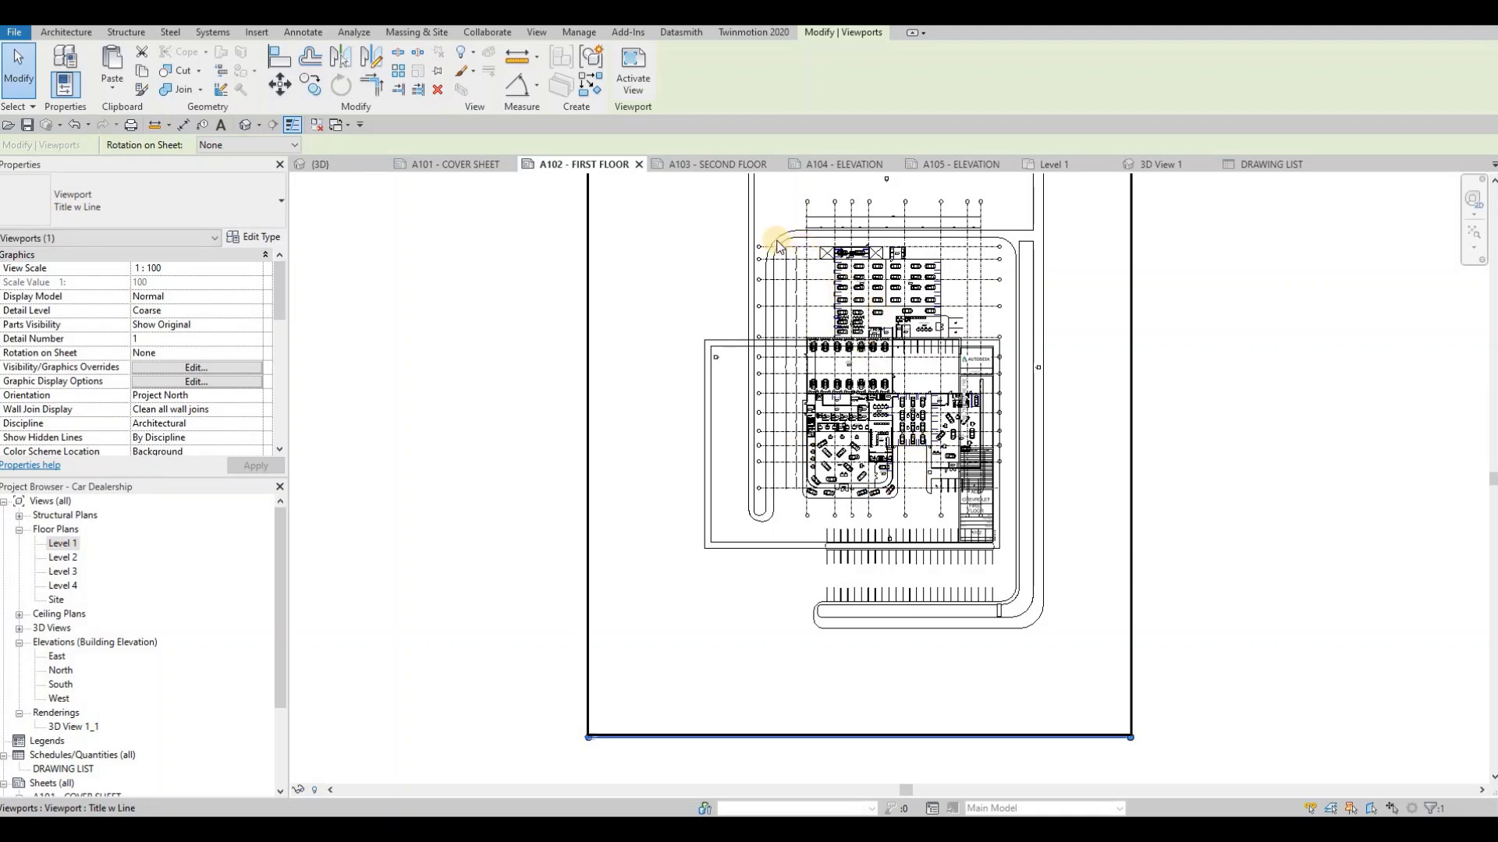
Delete the Level 1 viewport from sheet A102
key("Escape")
key("Escape")
left_click(826, 255)
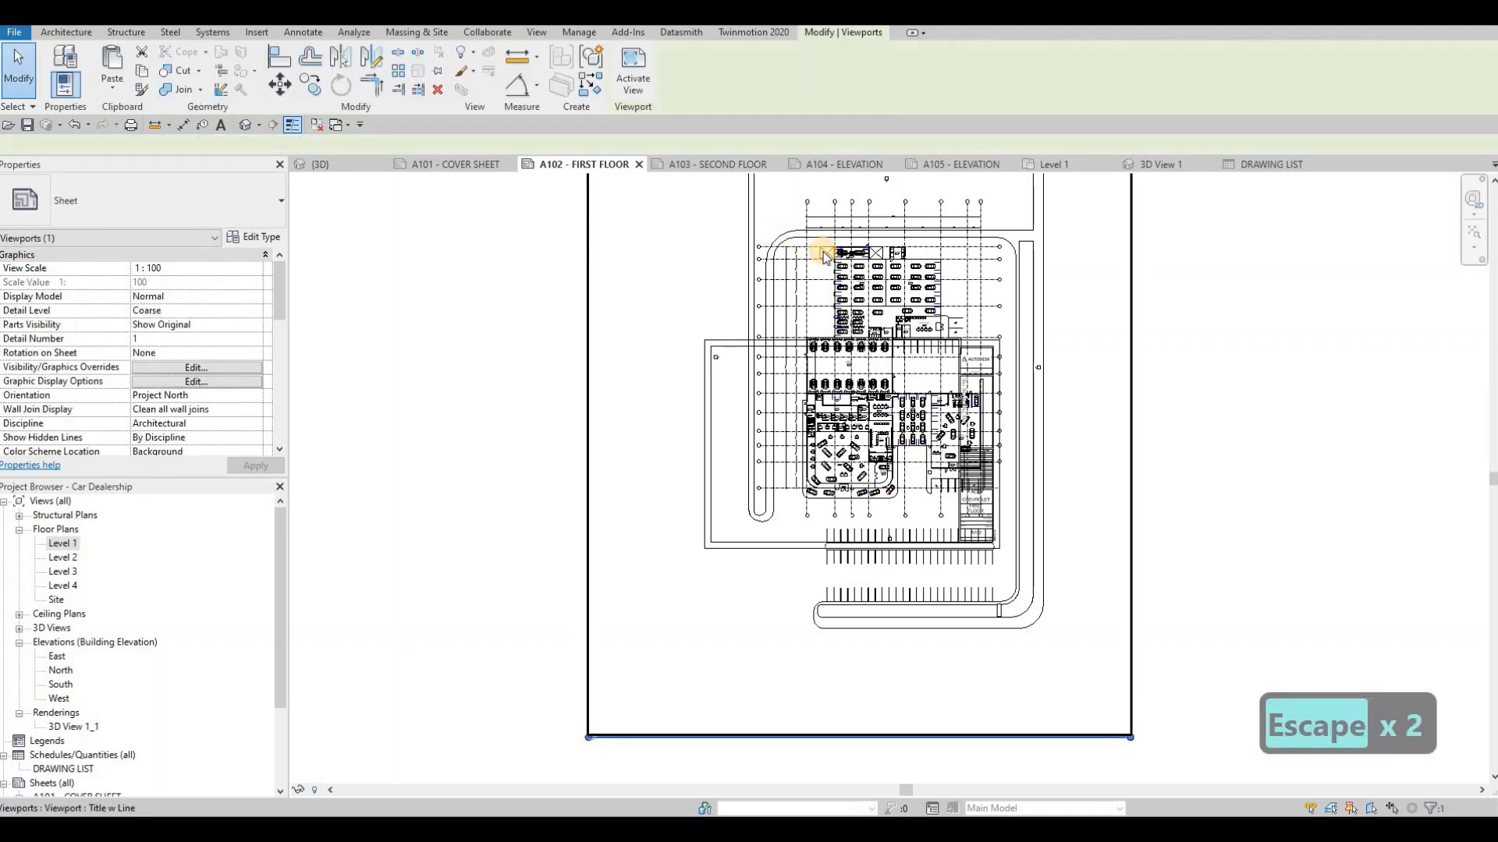
key("Delete")
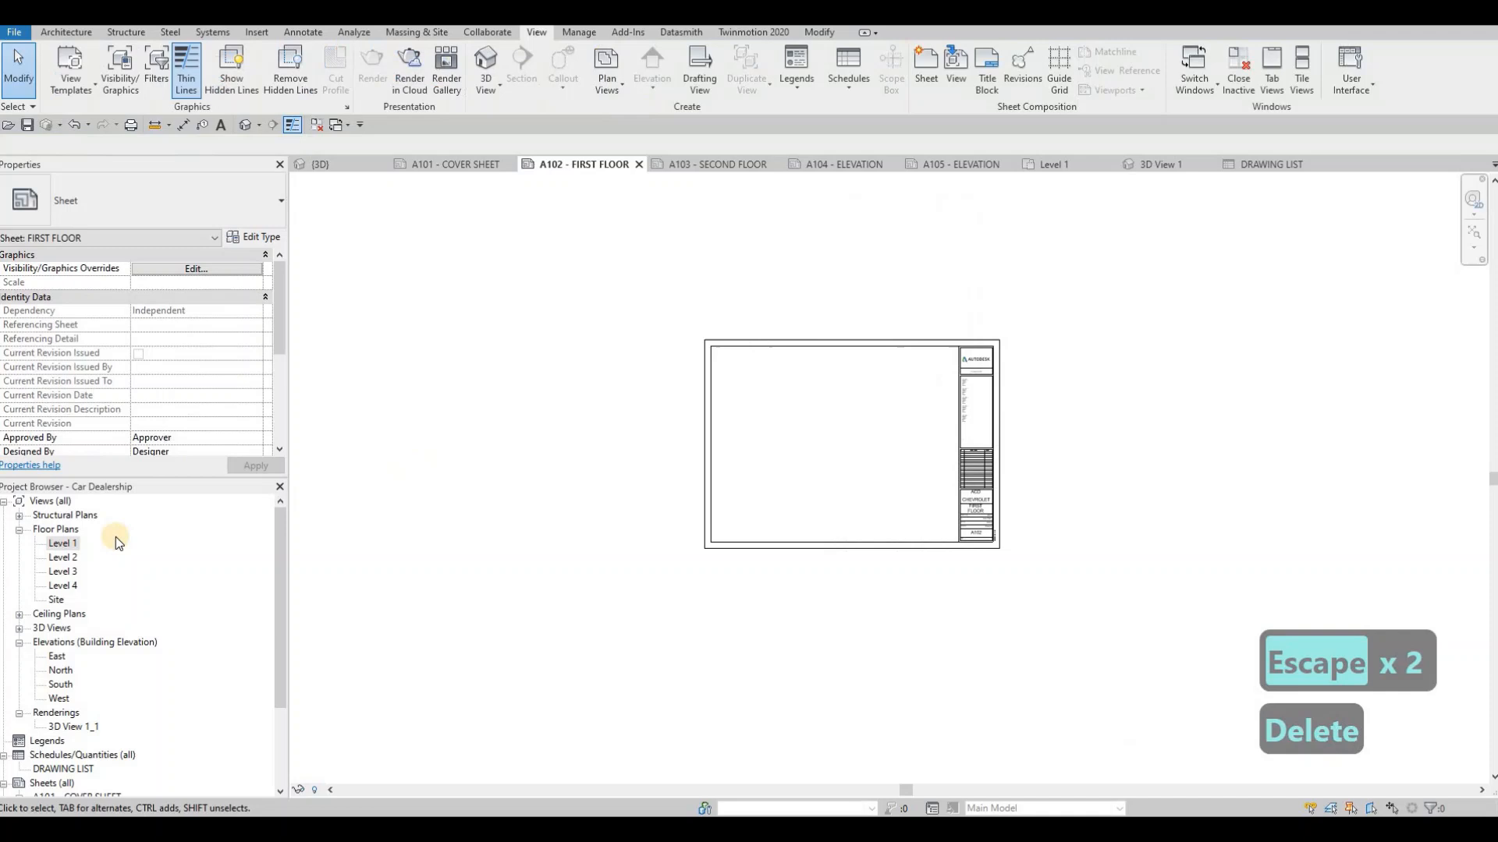
Open the Level 1 floor plan and set its view scale to 1:500
double_click(64, 545)
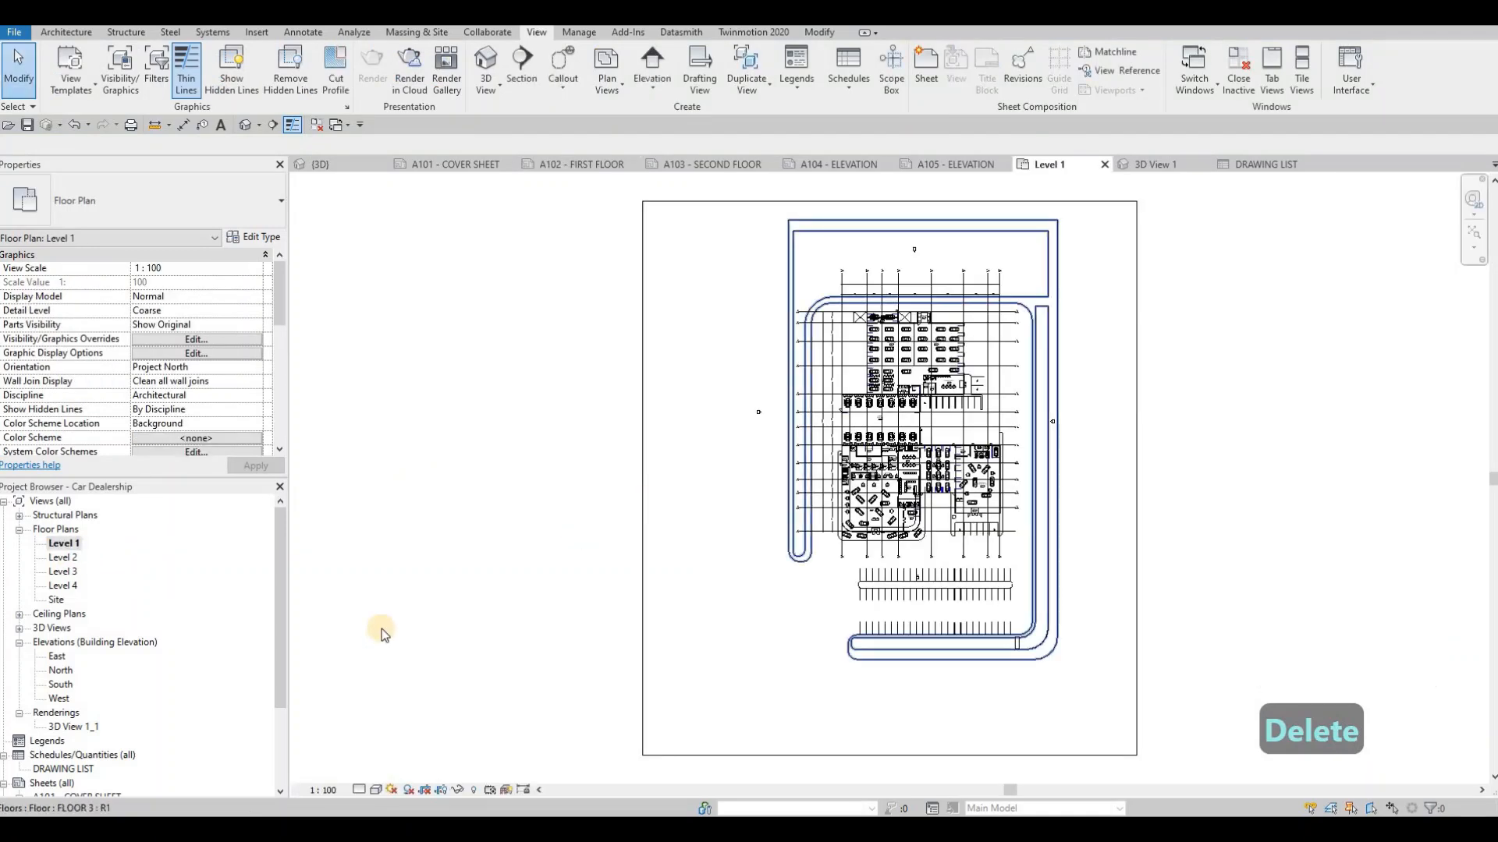
left_click(332, 788)
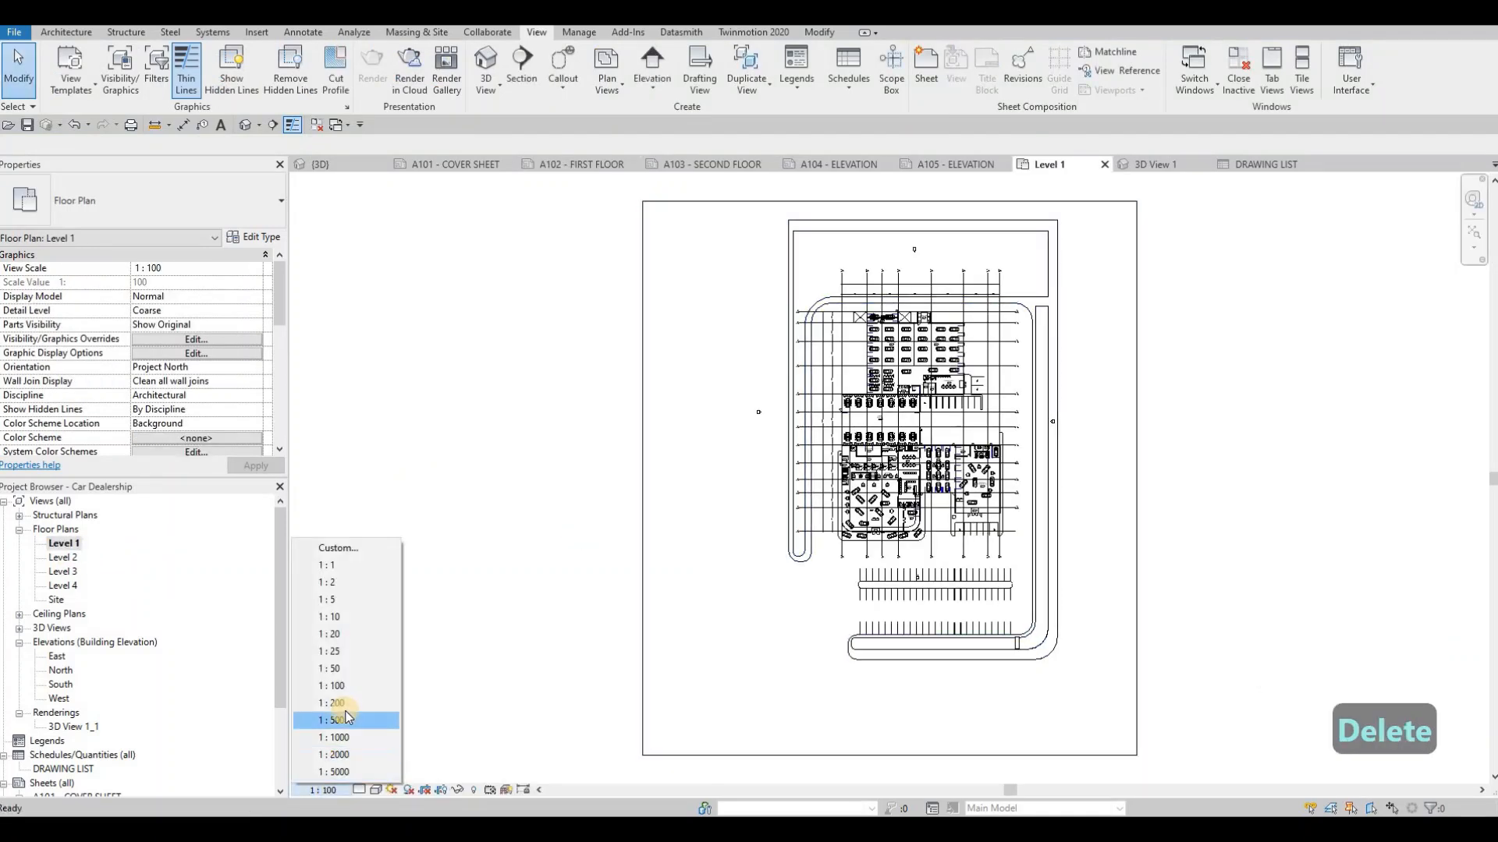
left_click(343, 721)
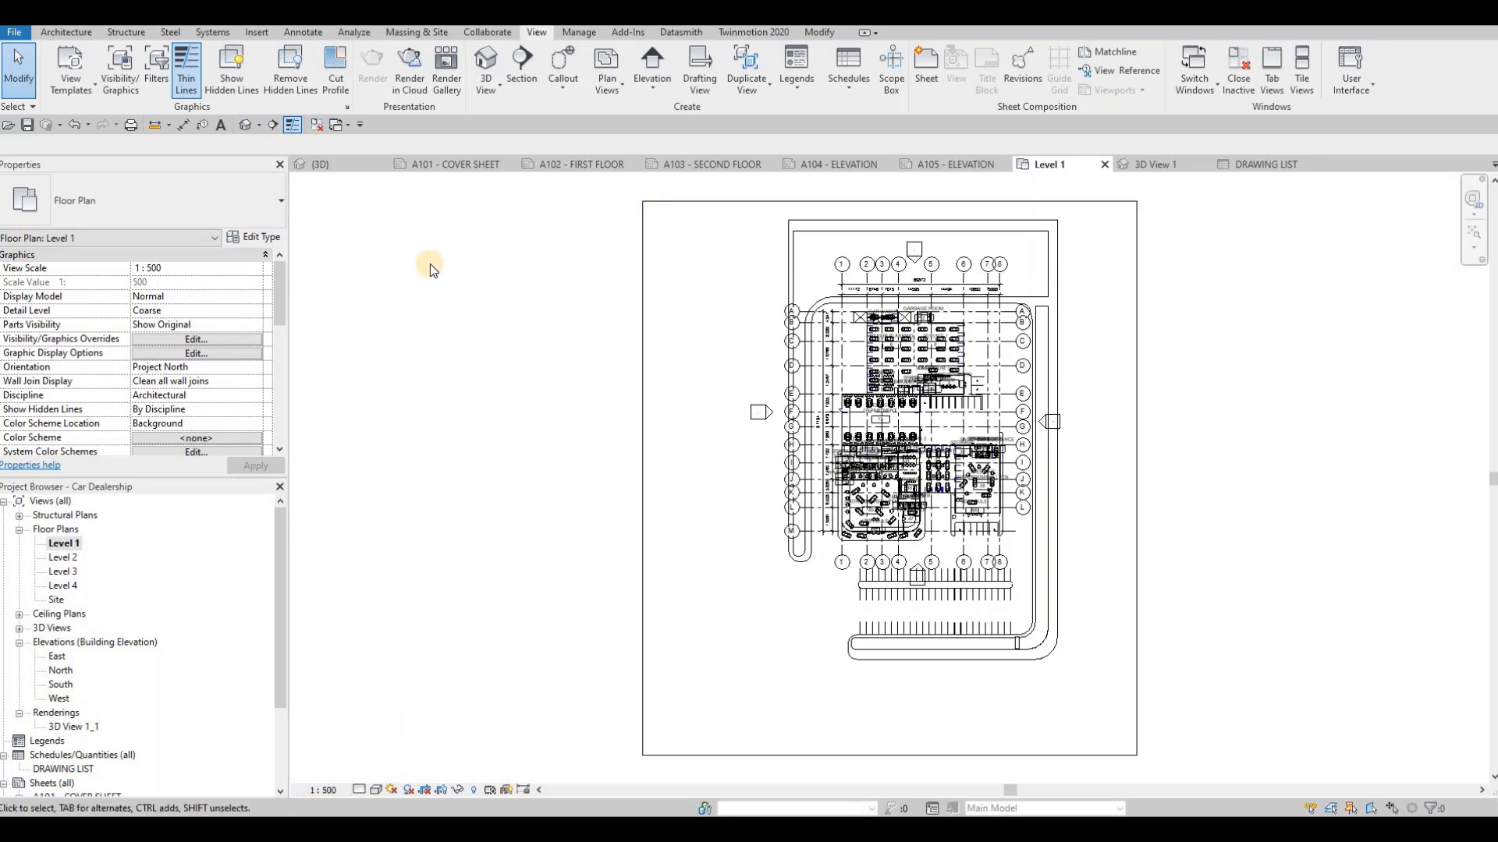
Try the Level 1 floor plan at 1:500 on sheet A102, checking its size against the title block, and delete the viewport
left_click(453, 164)
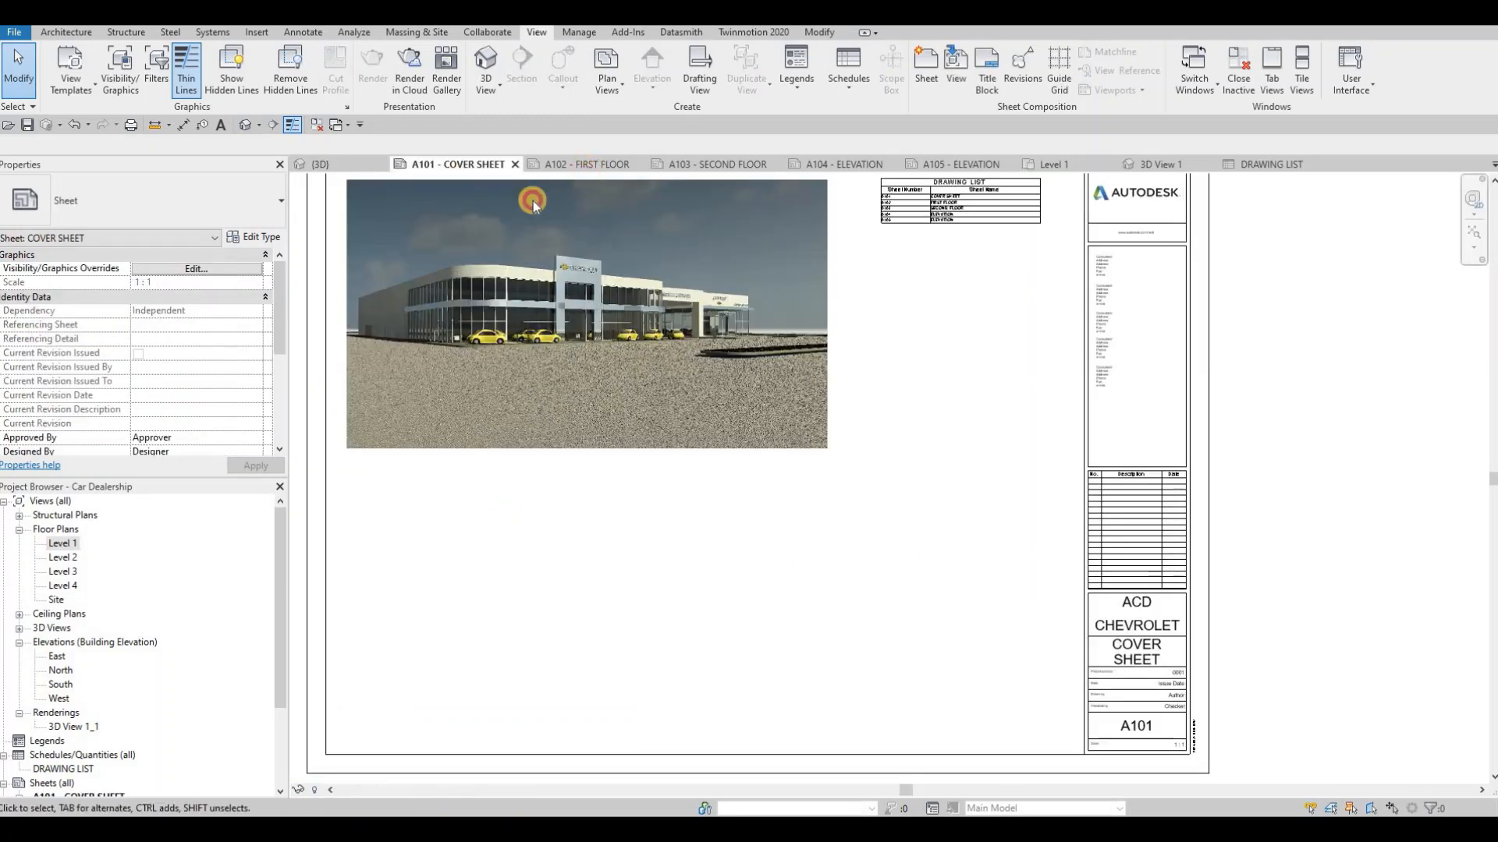
left_click_drag(74, 541, 844, 456)
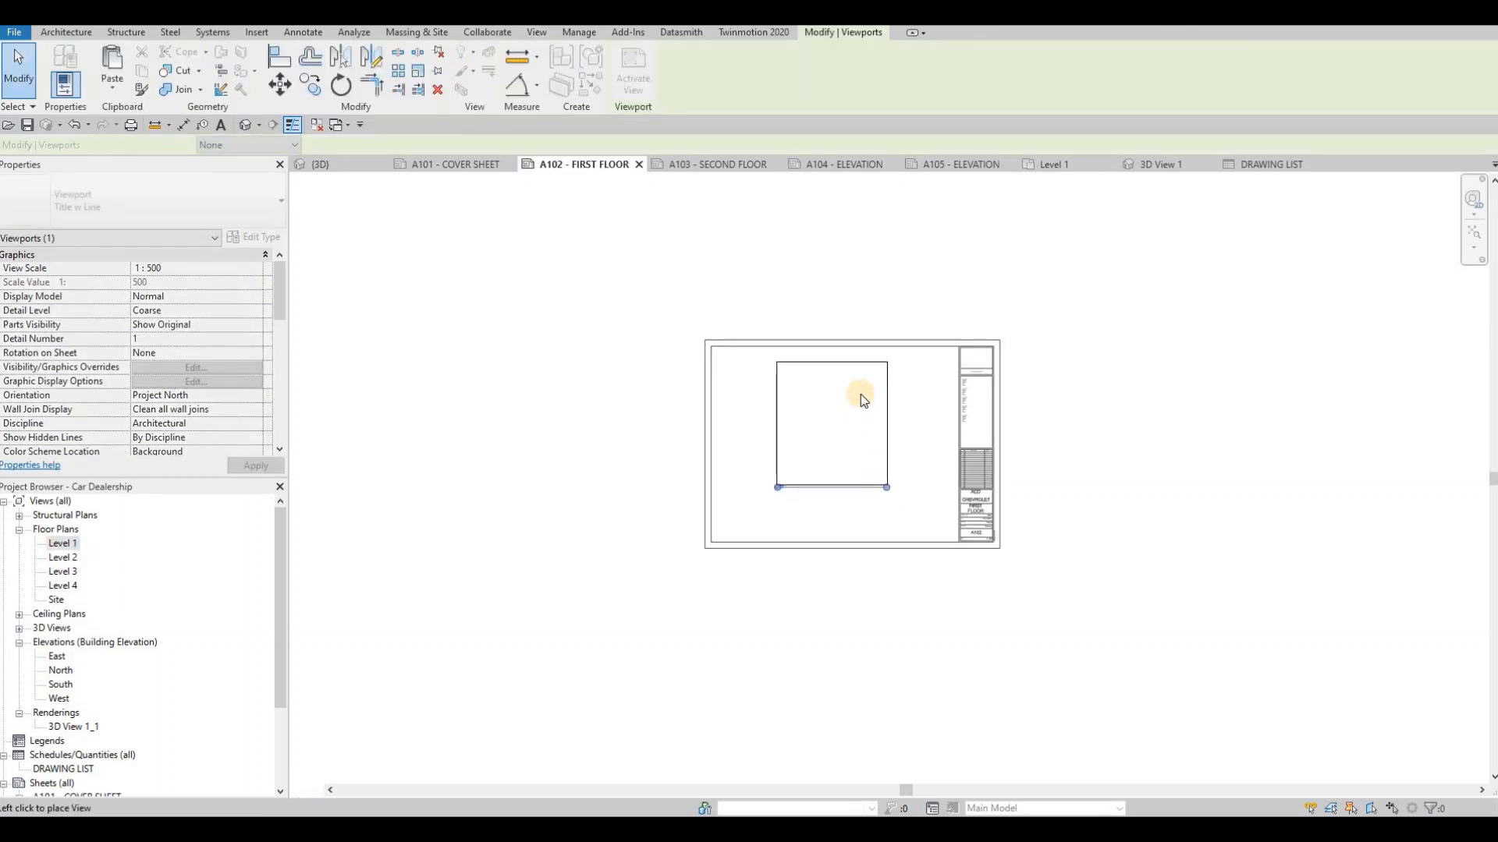
left_click(861, 399)
scroll(859, 395, "up", 4)
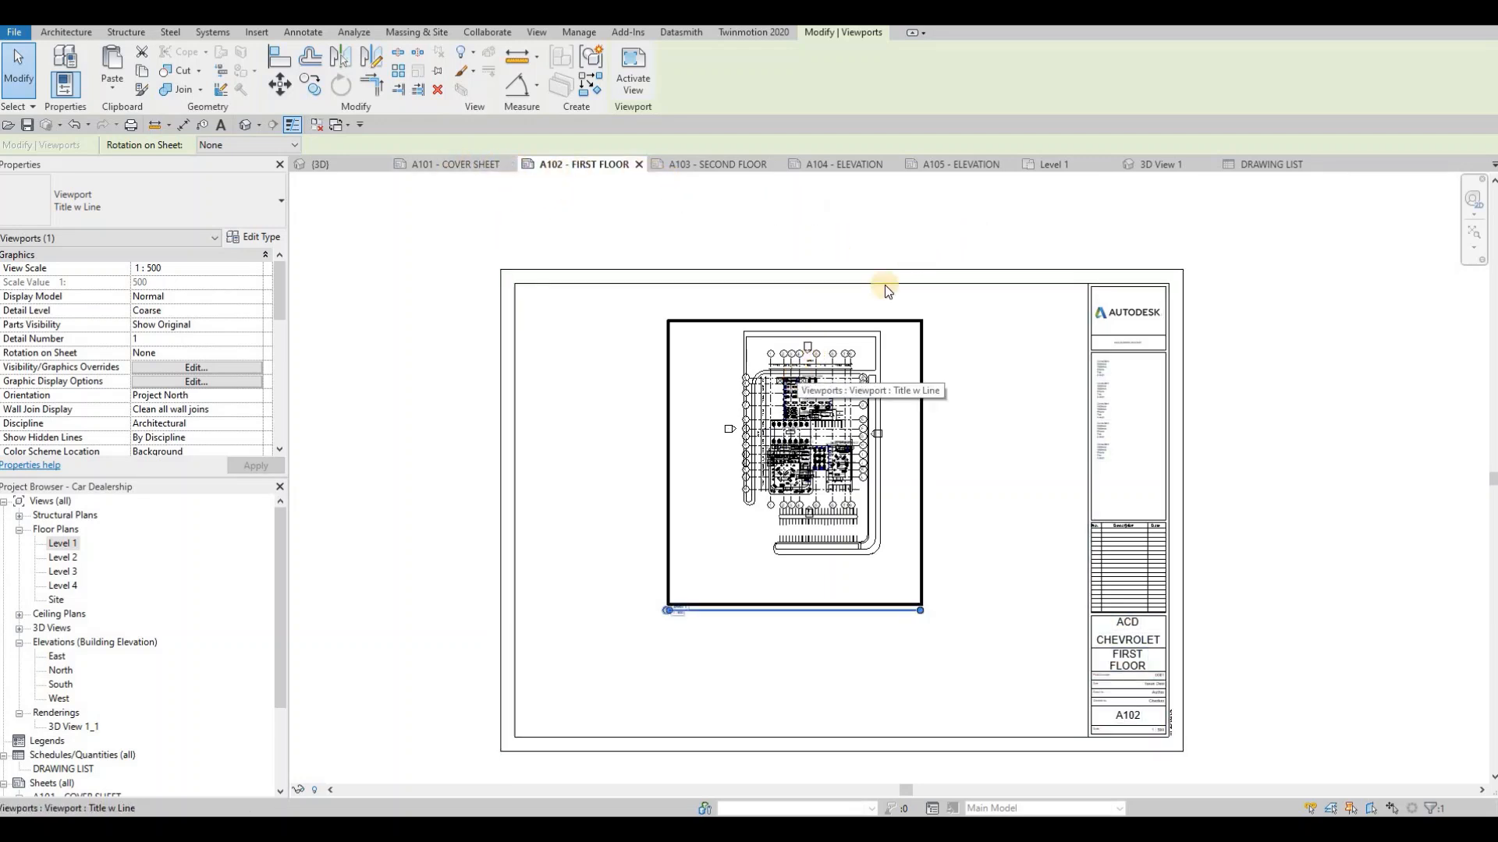
key("Delete")
Reopen the Level 1 floor plan and set its view scale to 1:200
double_click(62, 544)
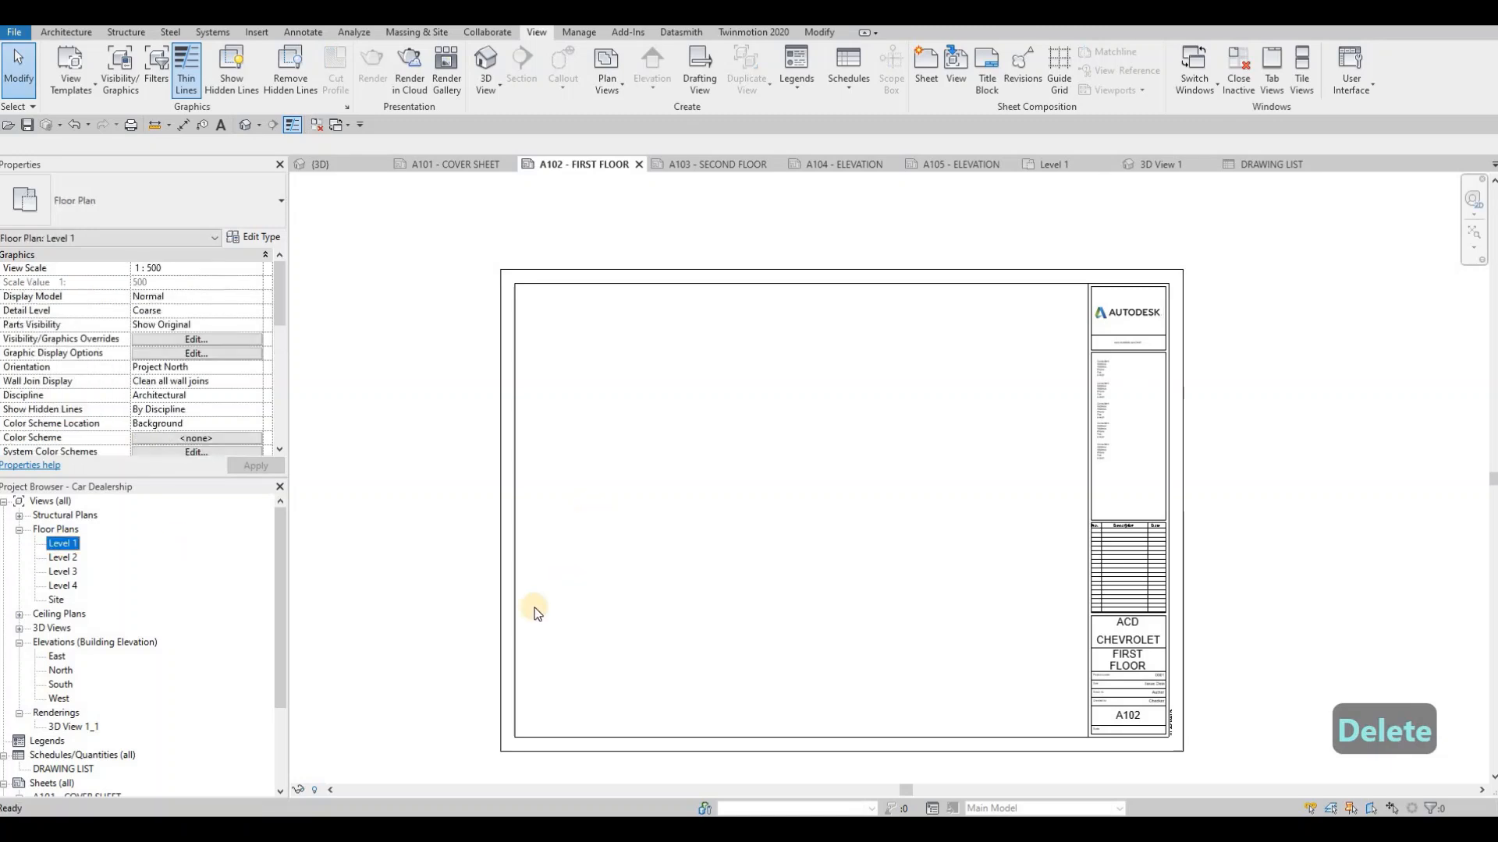
left_click(325, 786)
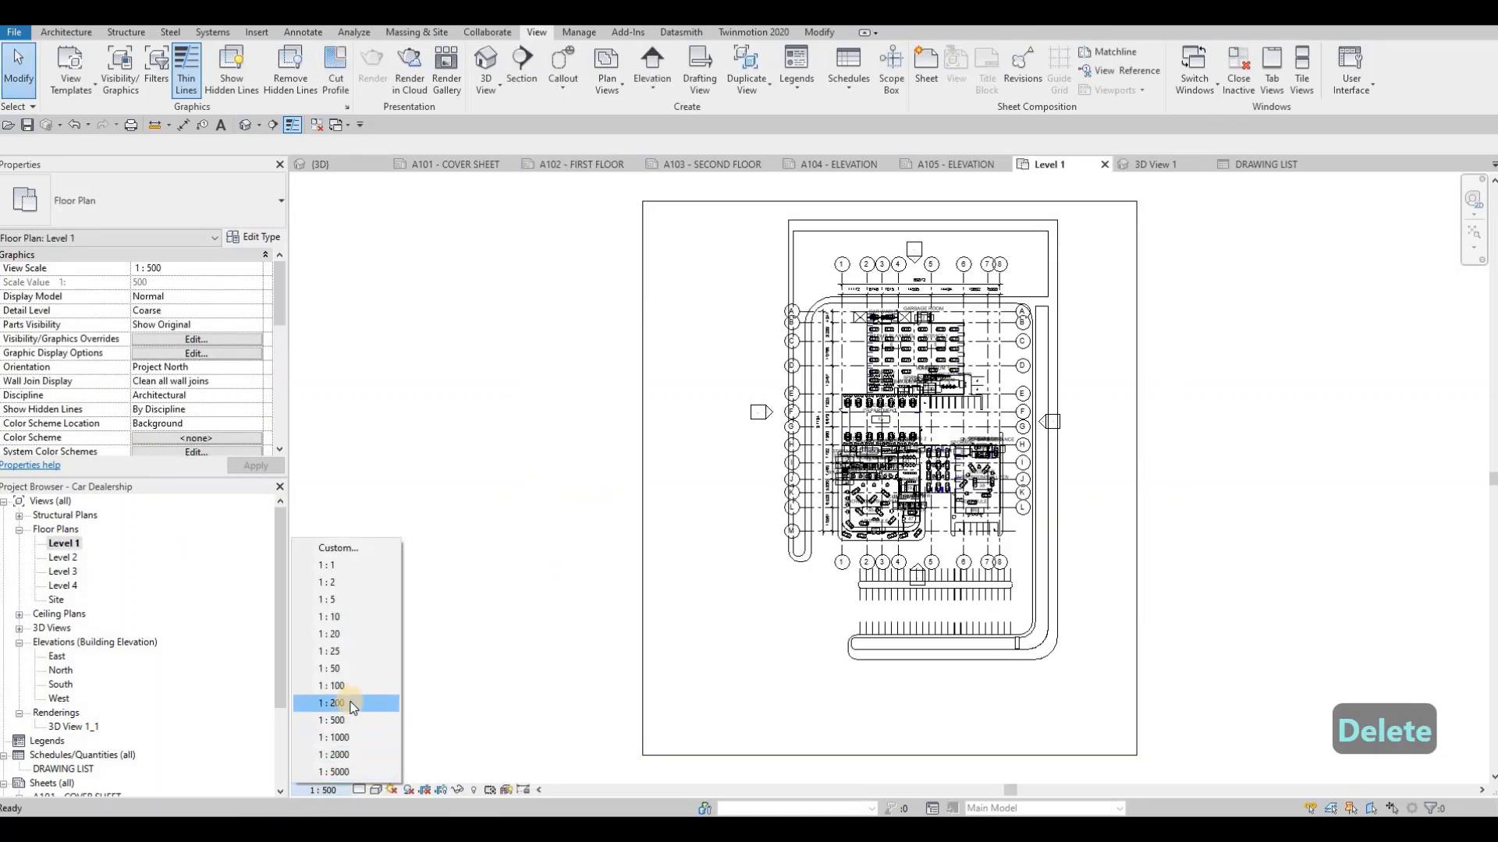
left_click(667, 335)
Try placing the Level 1 floor plan at 1:200 scale on sheet A102
left_click(566, 167)
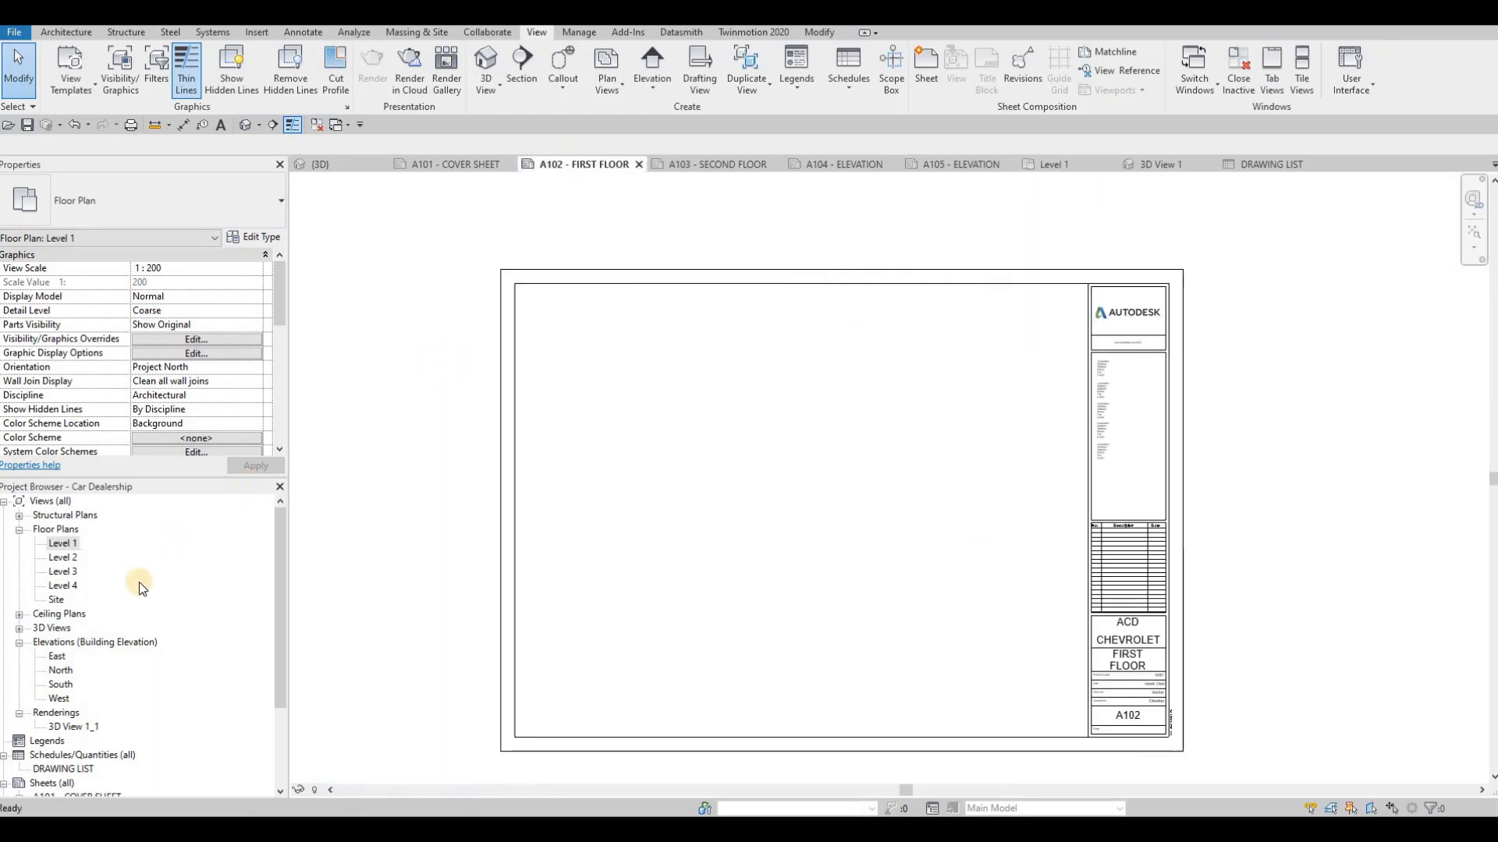
left_click(63, 544)
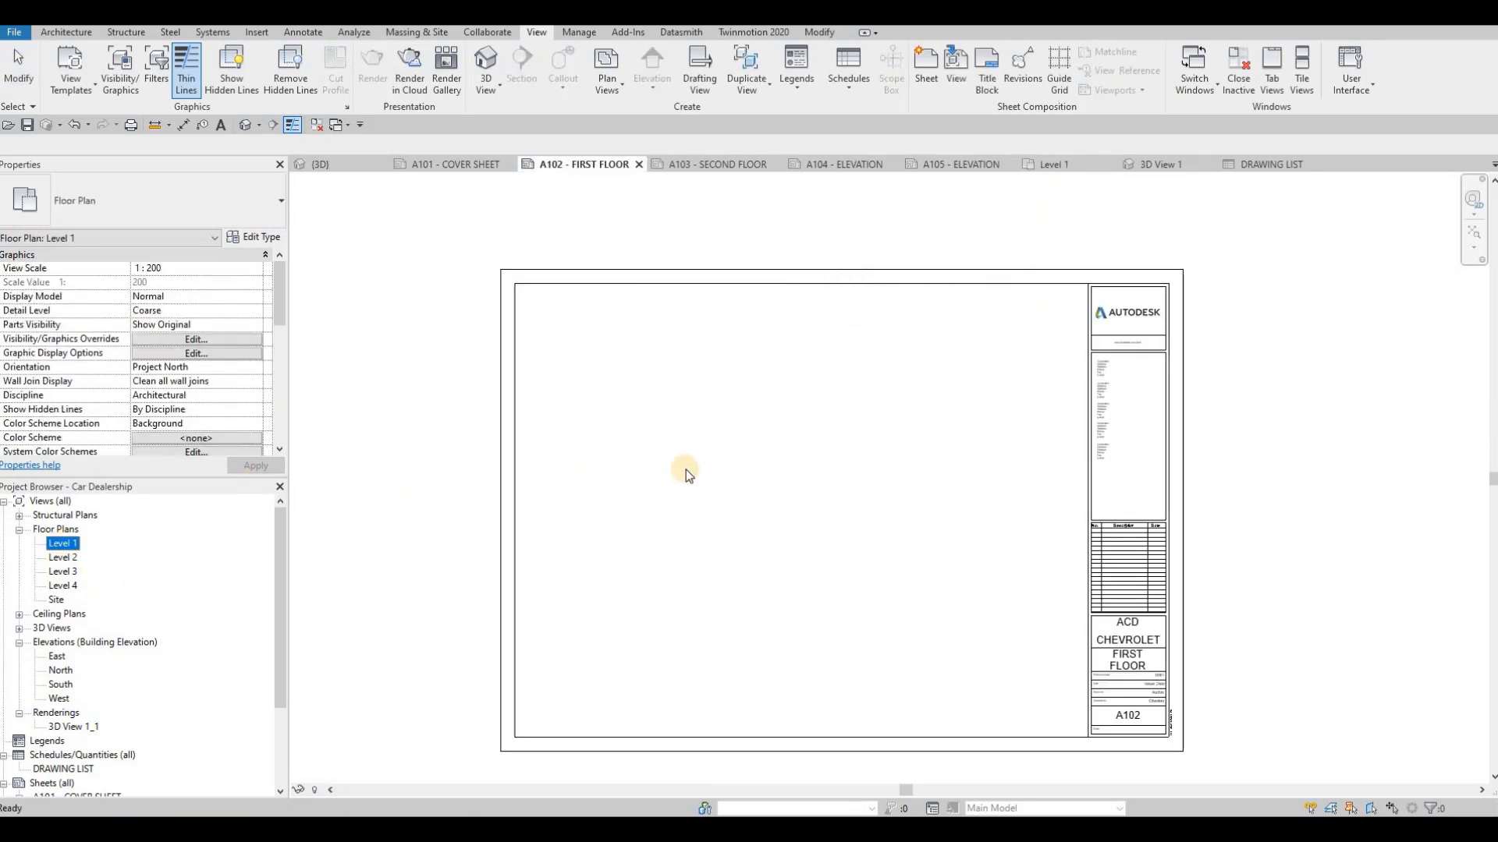
left_click_drag(786, 472, 810, 473)
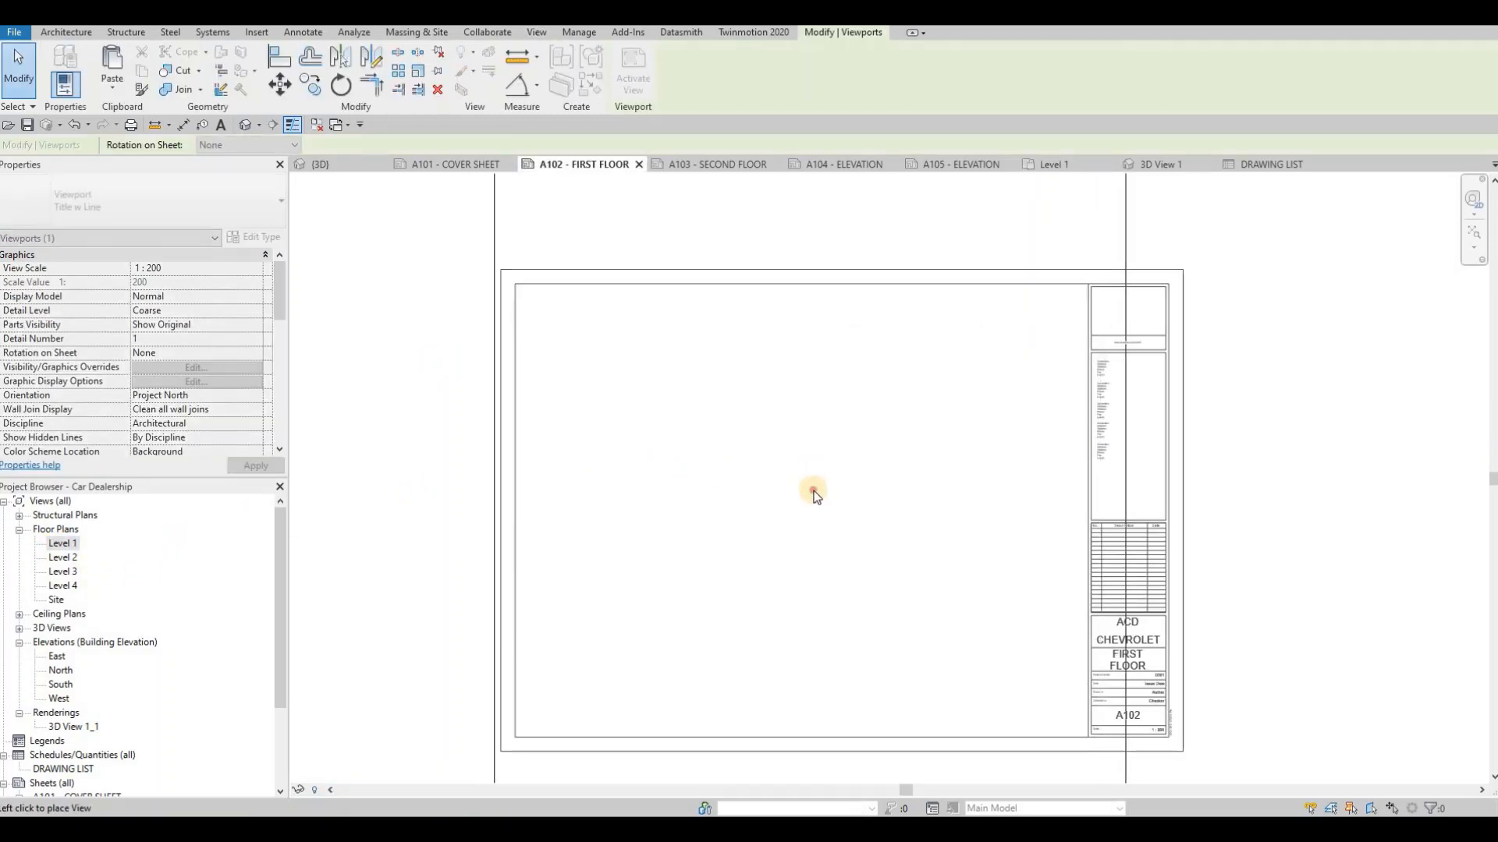
scroll(813, 493, "down", 1)
left_click(813, 491)
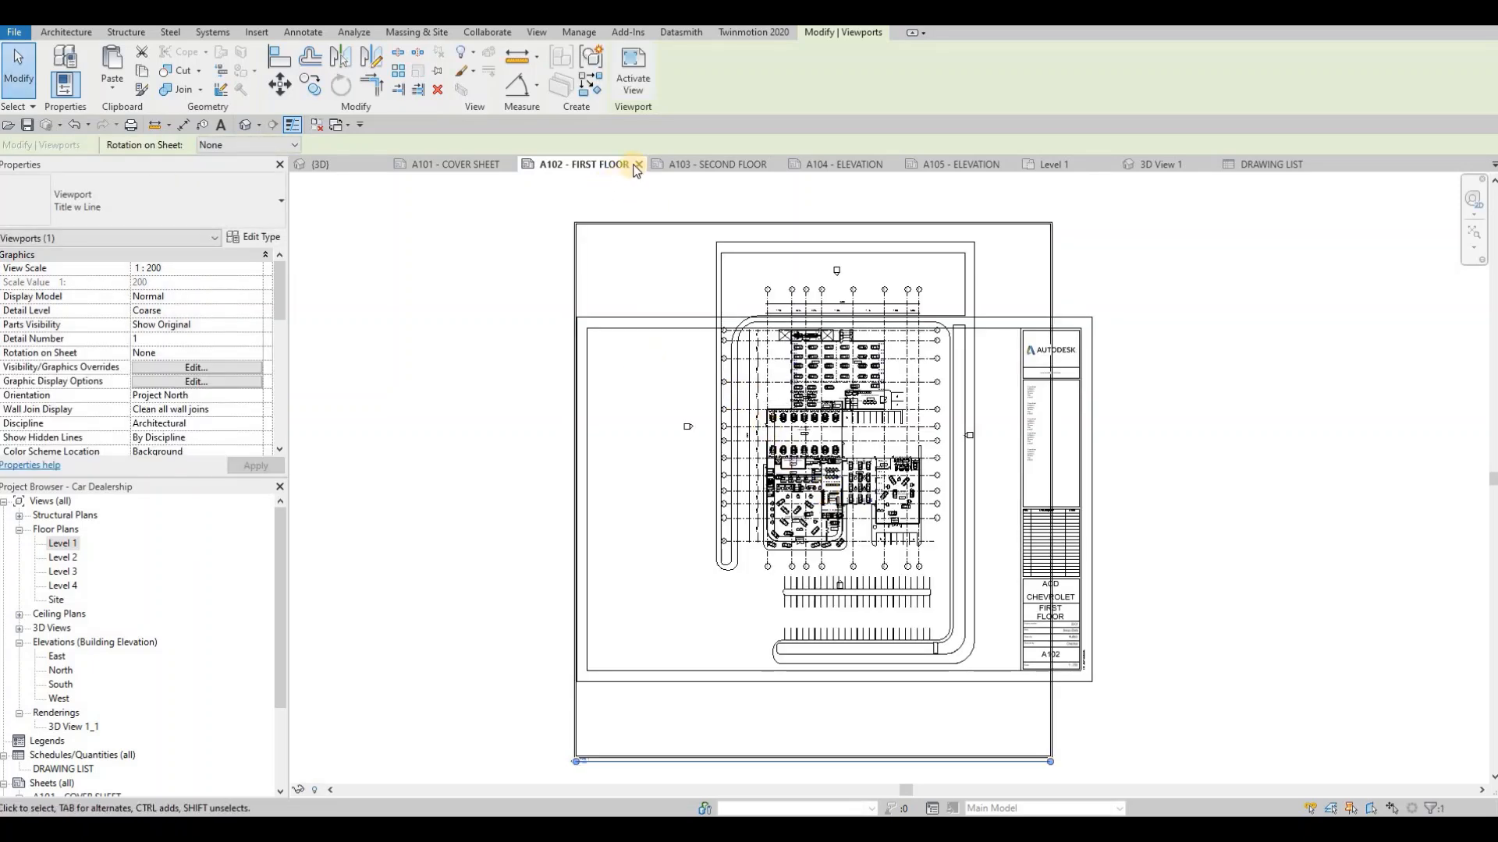
Remove the Level 1 floor plan viewport from sheet A102
left_click(61, 544)
key("Escape")
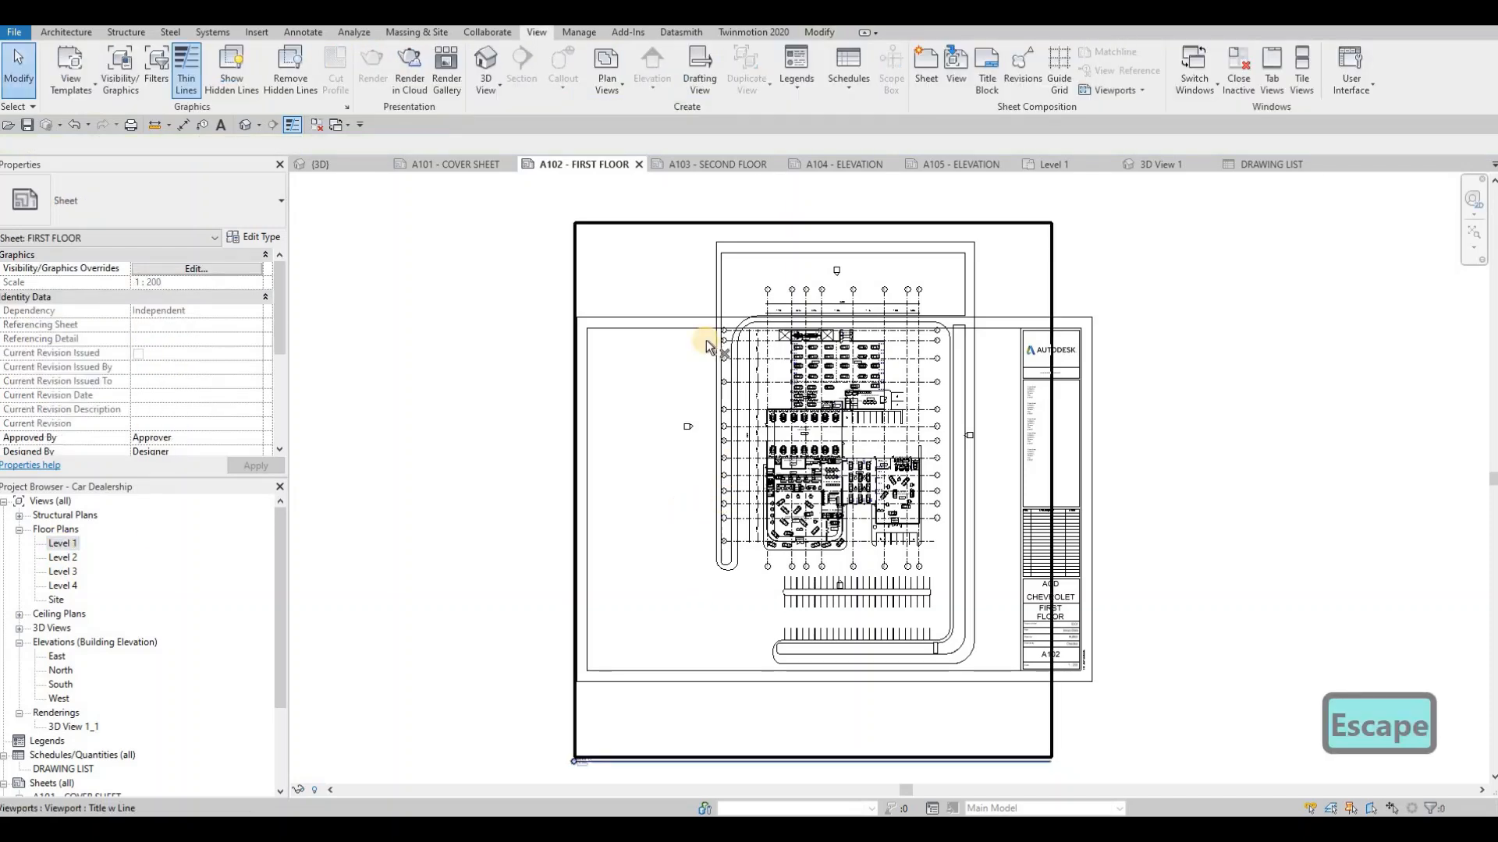
key("Delete")
key("Escape")
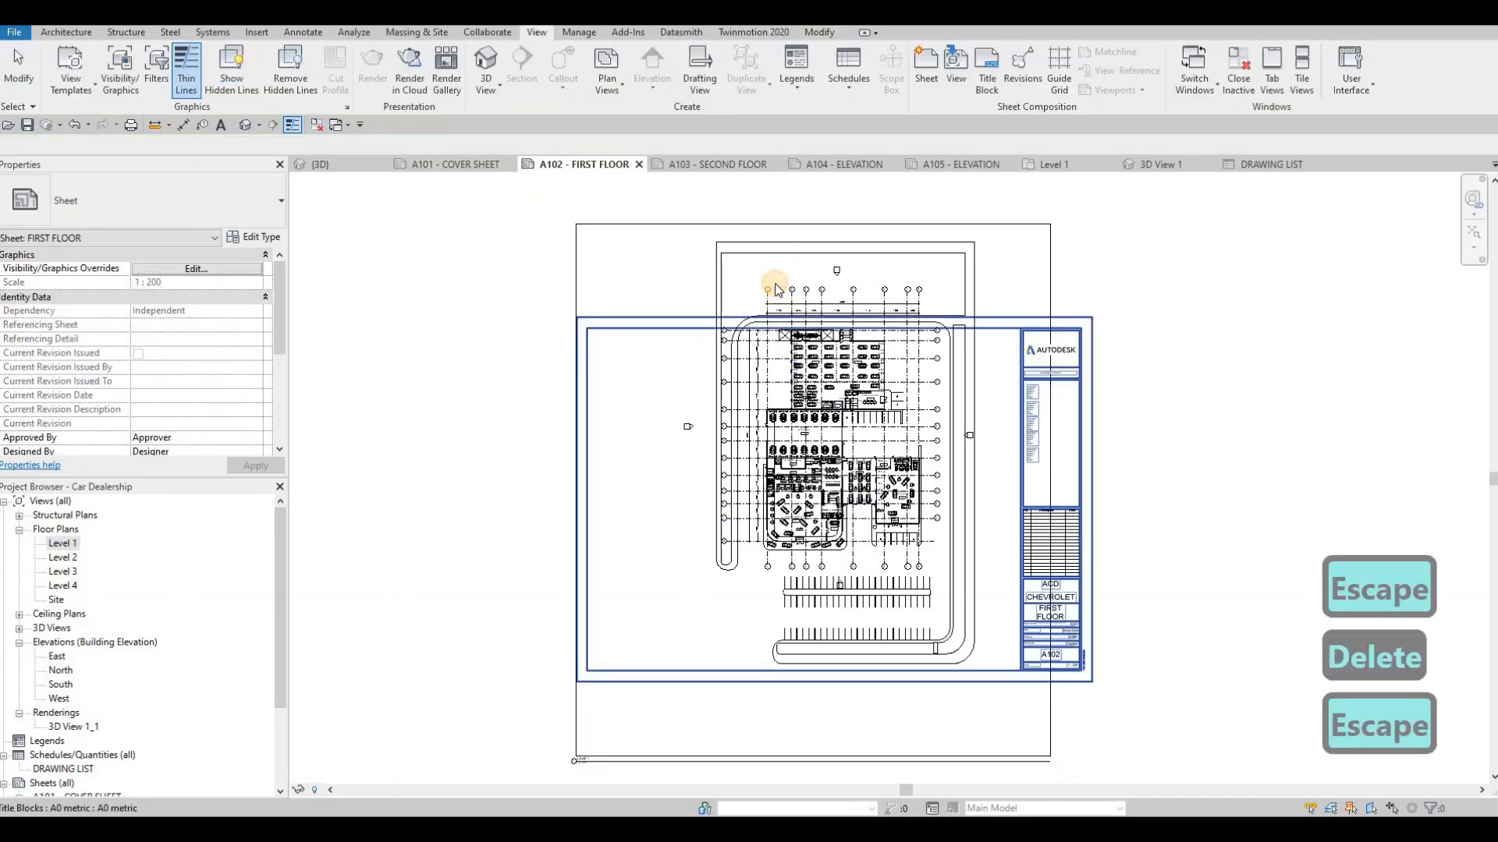
key("Escape")
left_click(776, 291)
key("Delete")
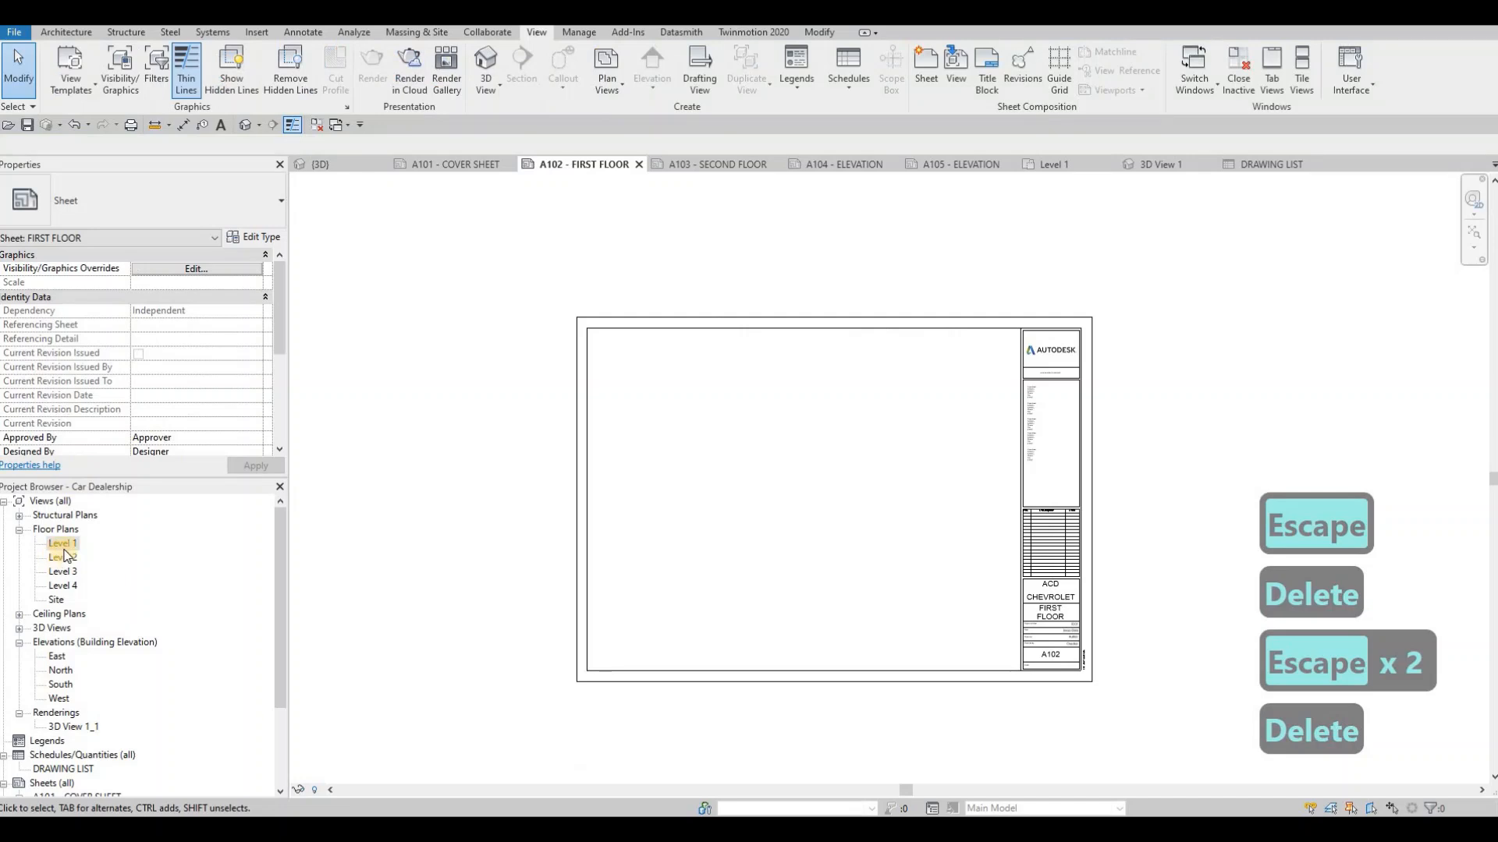
Reopen the Level 1 floor plan and give it a custom view scale of 1:300 with a matching display name
double_click(160, 547)
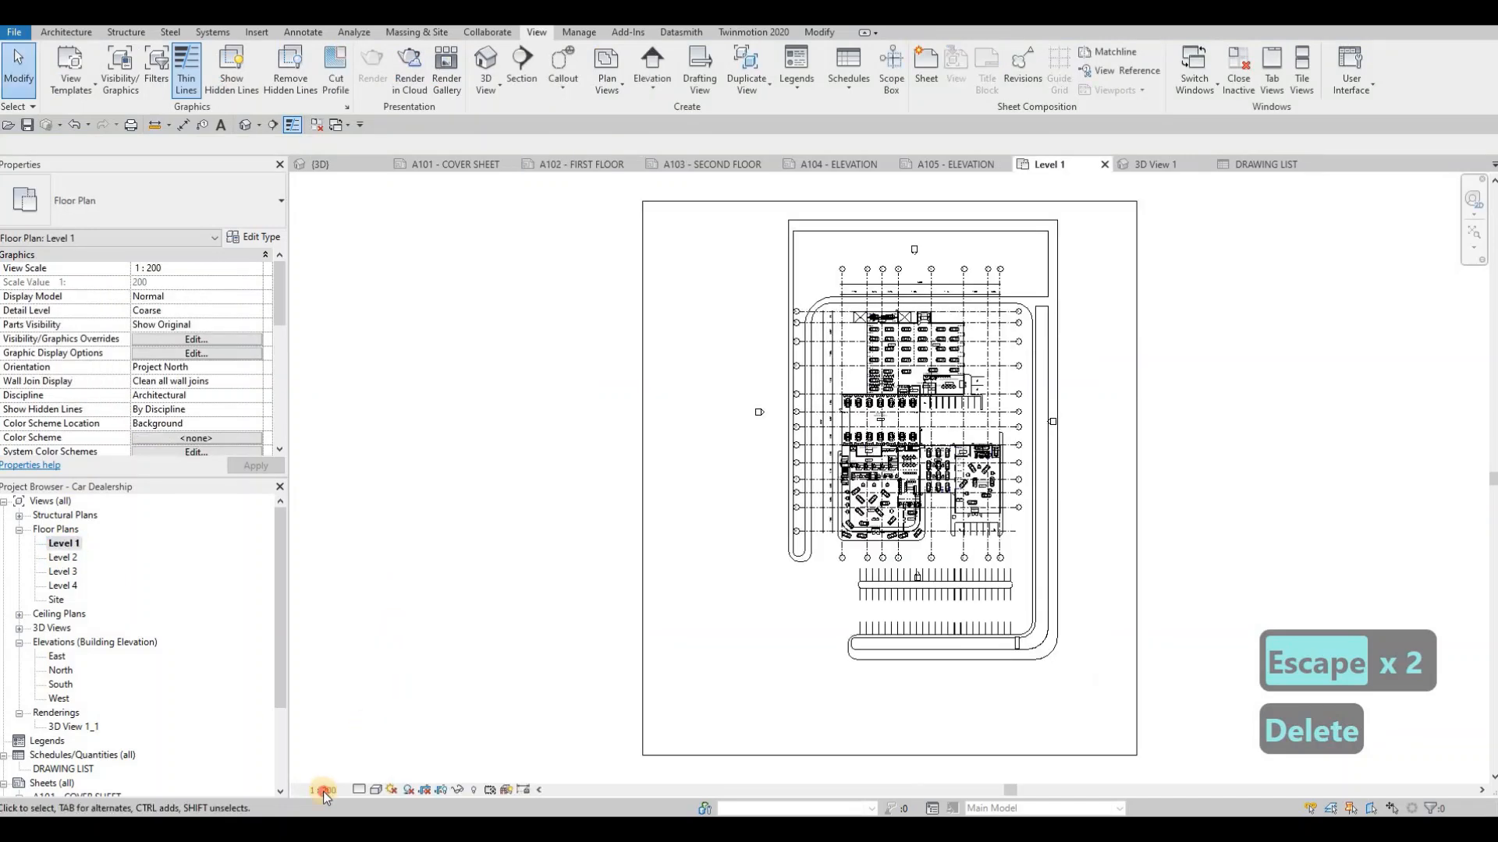
left_click(323, 791)
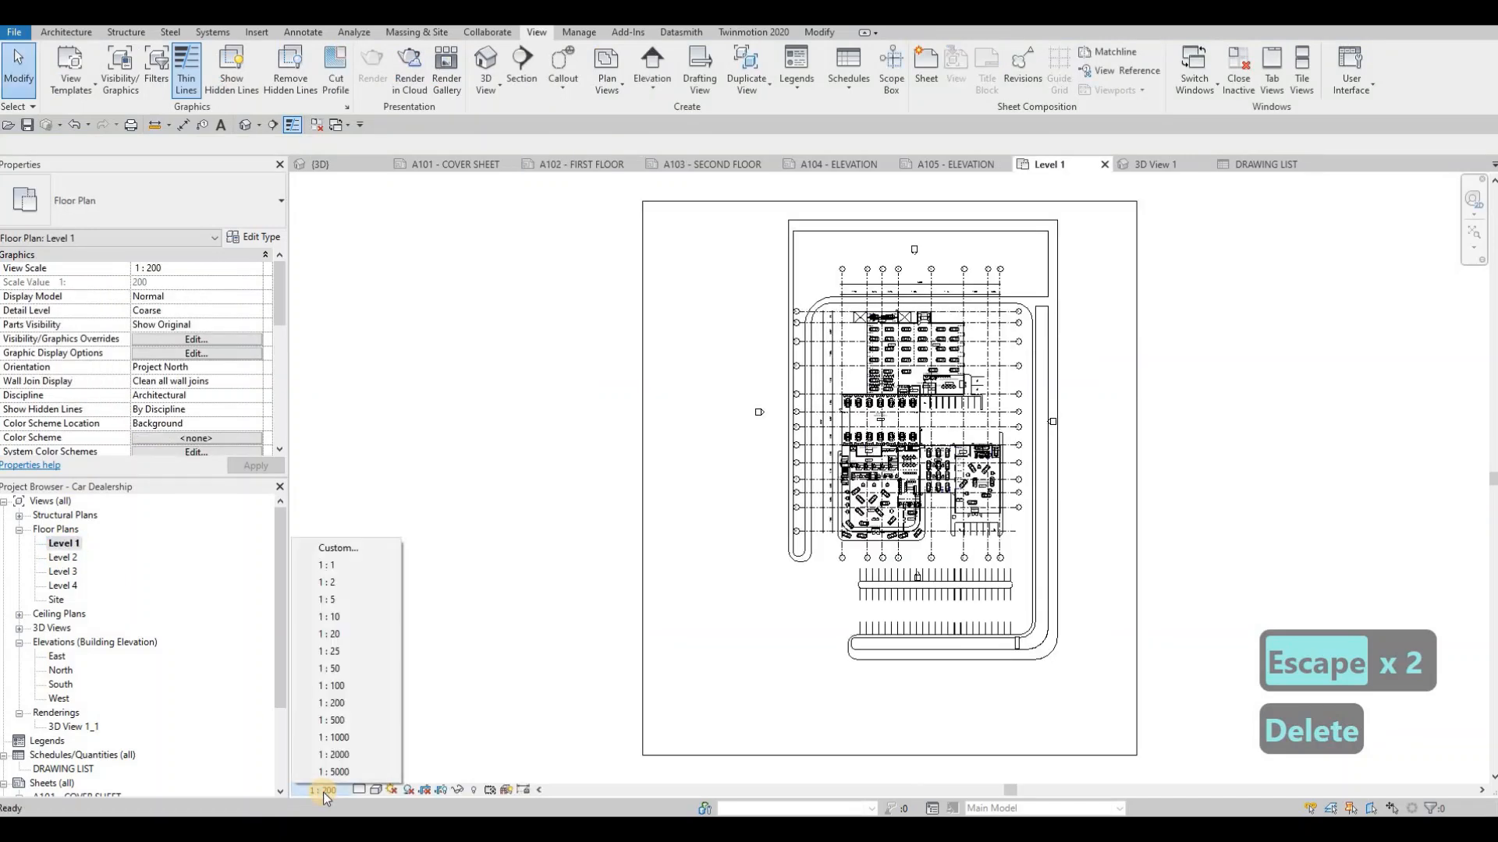
left_click(337, 548)
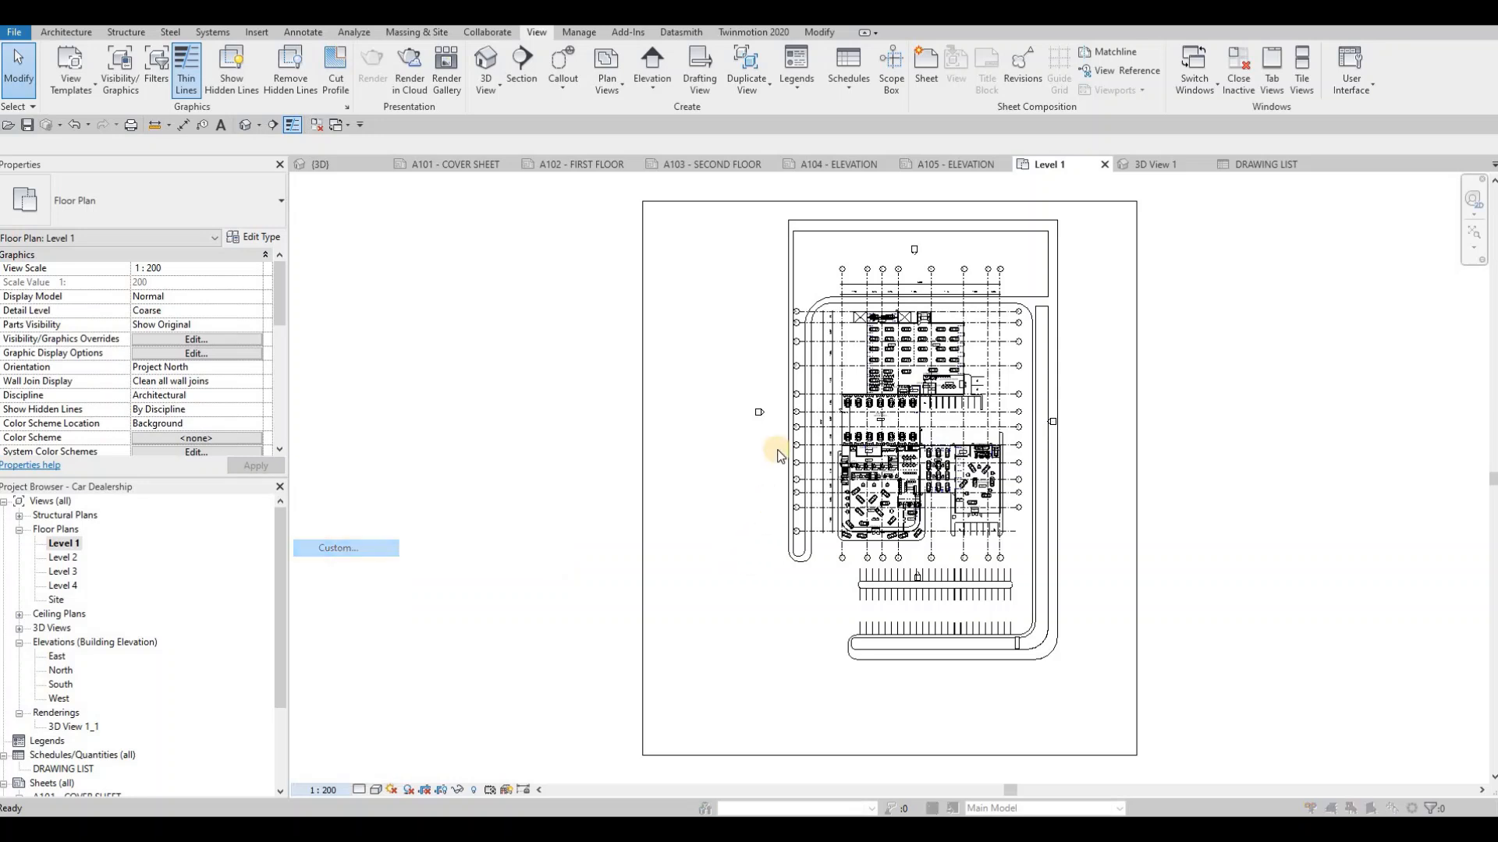
left_click_drag(783, 399, 713, 395)
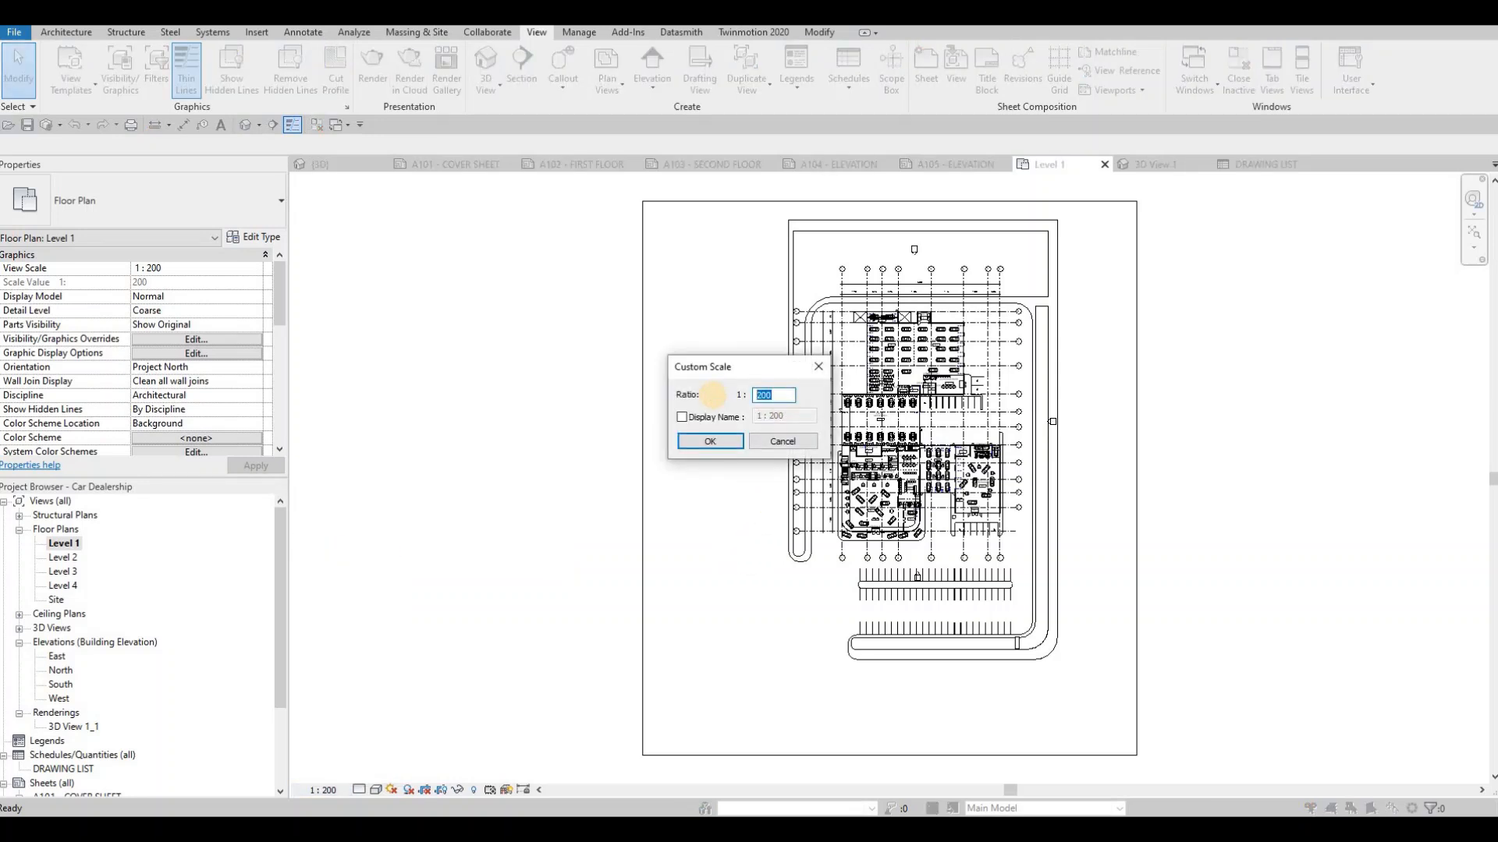
type("300")
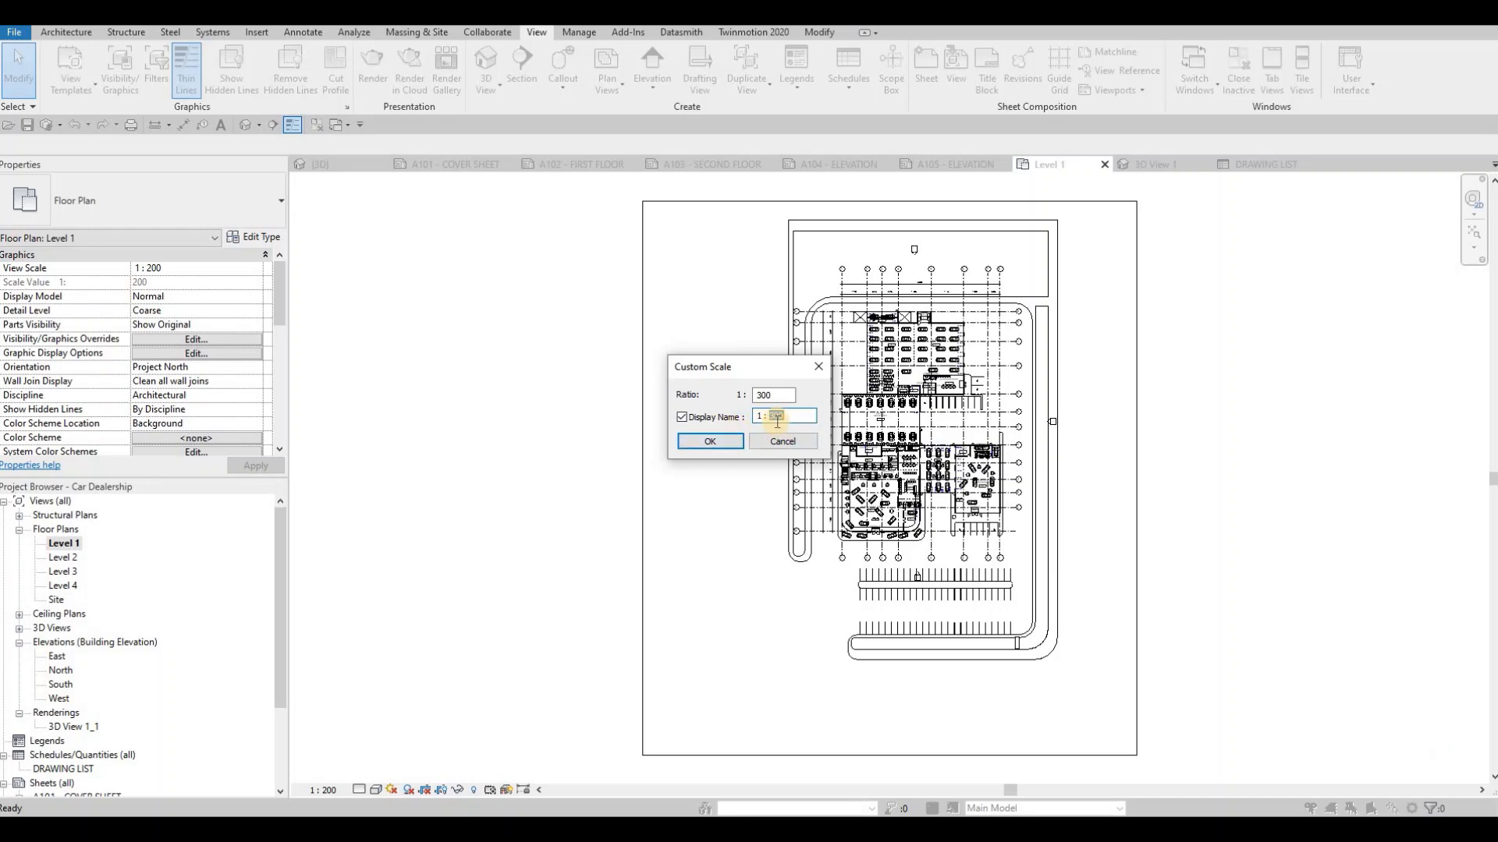
left_click(711, 441)
Hide the Elevations annotation category in the Level 1 floor plan's visibility/graphic overrides
left_click(911, 261)
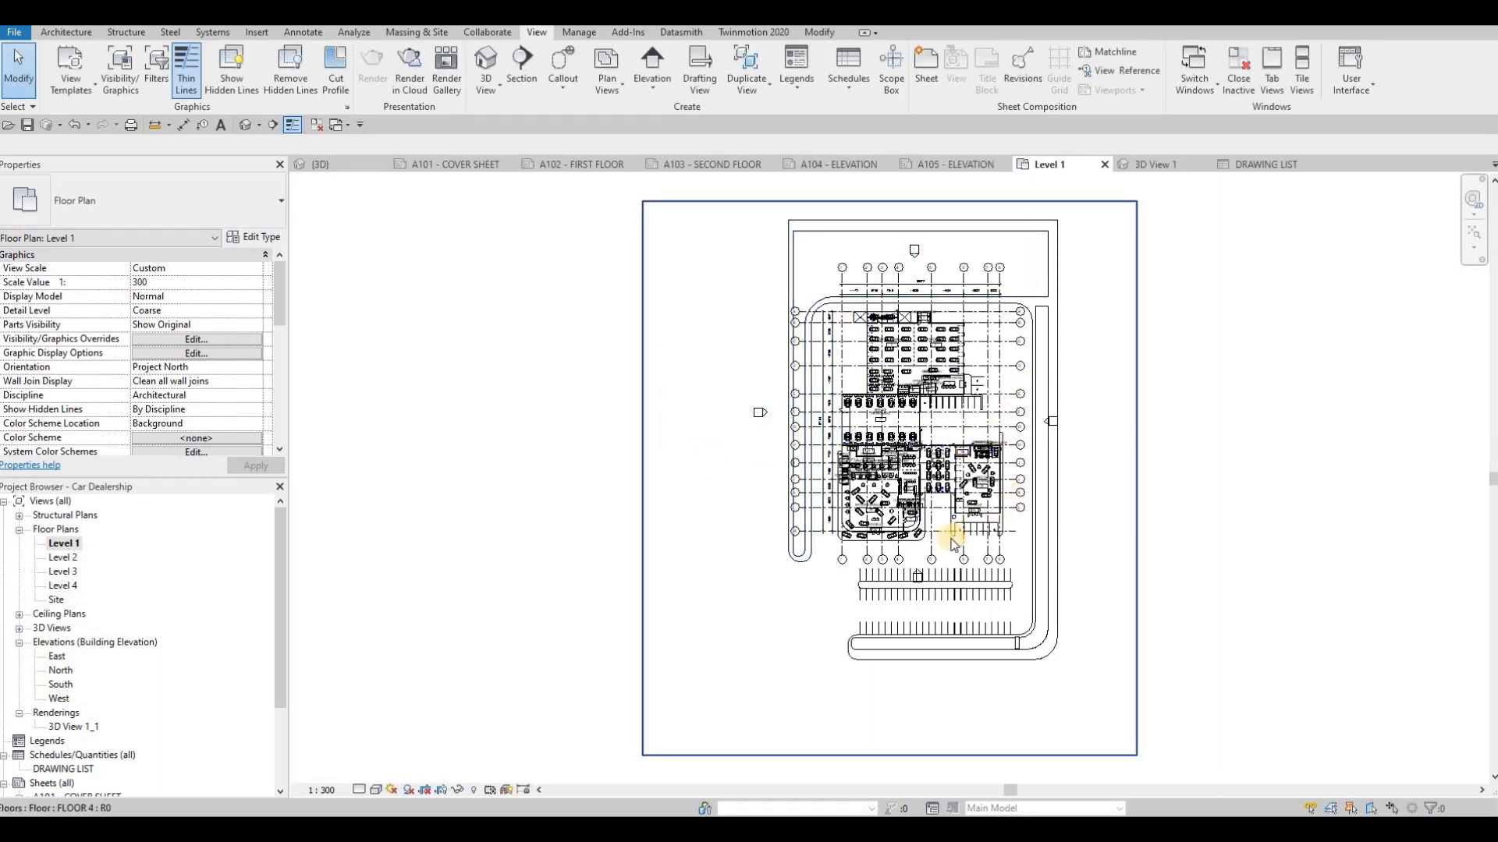
key("v")
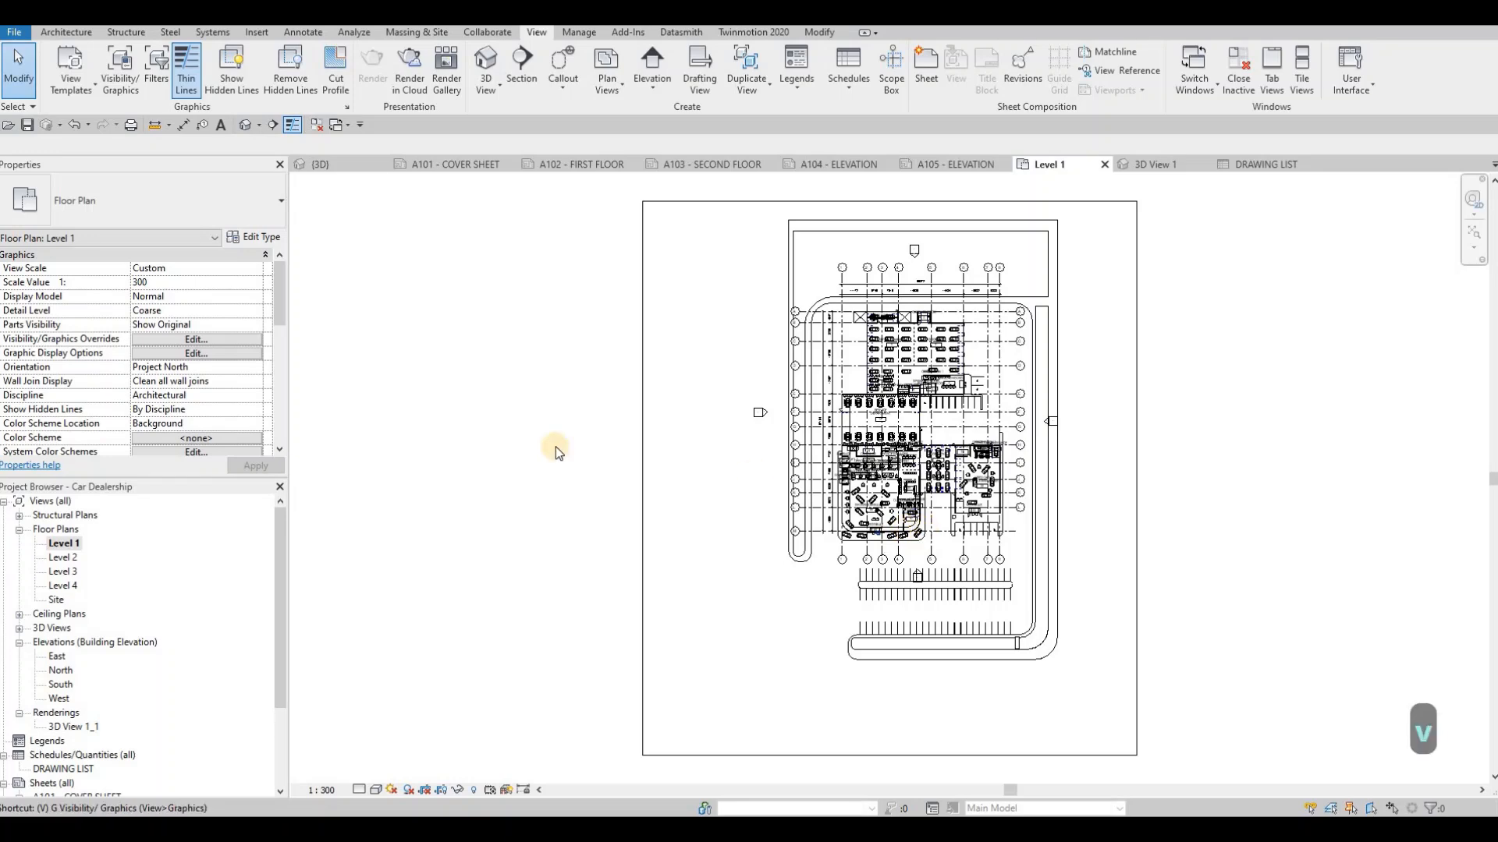
key("g")
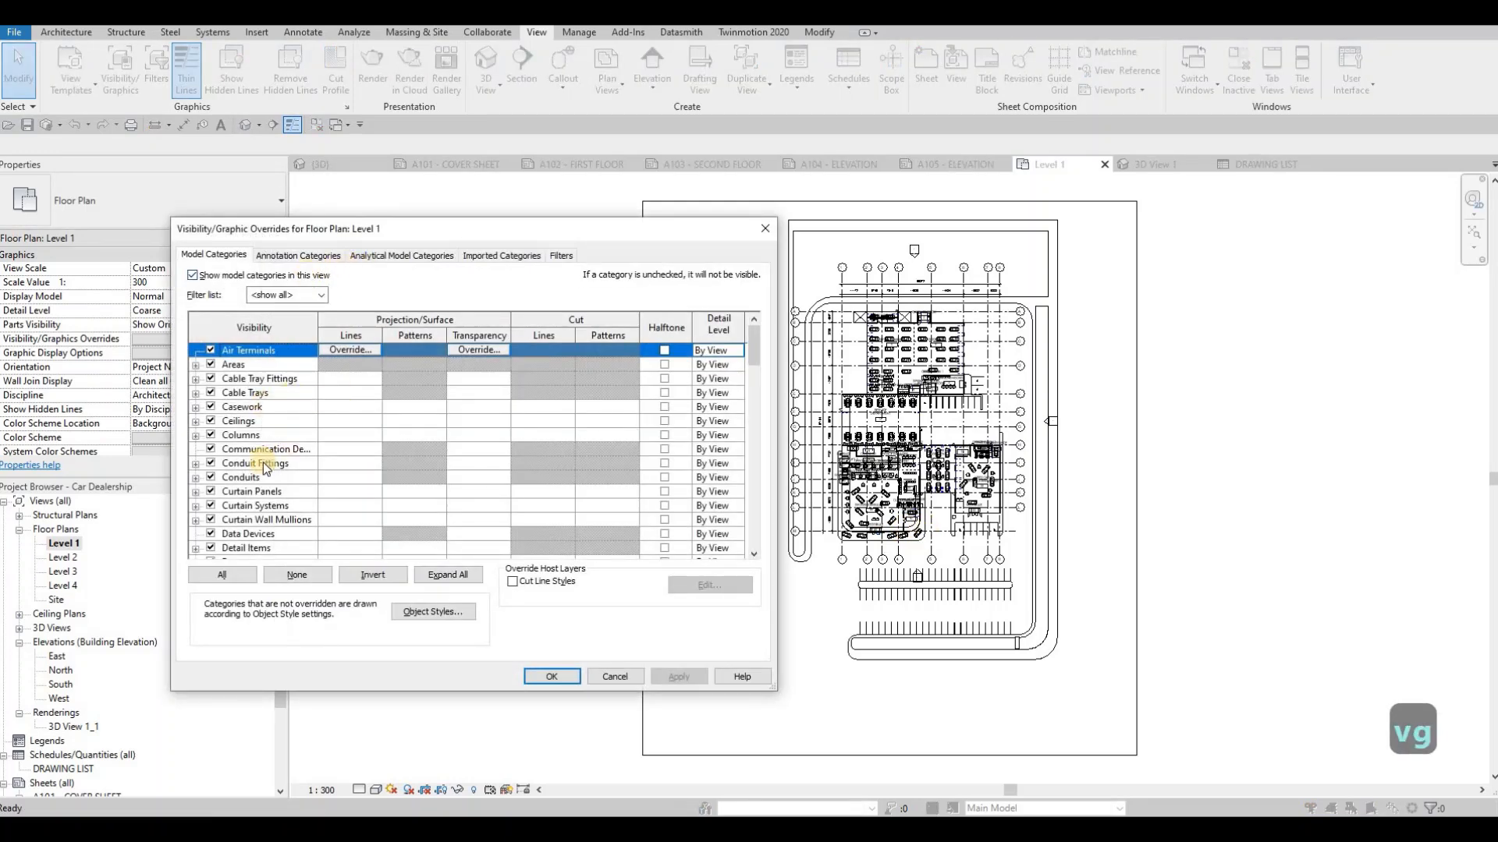
scroll(258, 457, "down", 3)
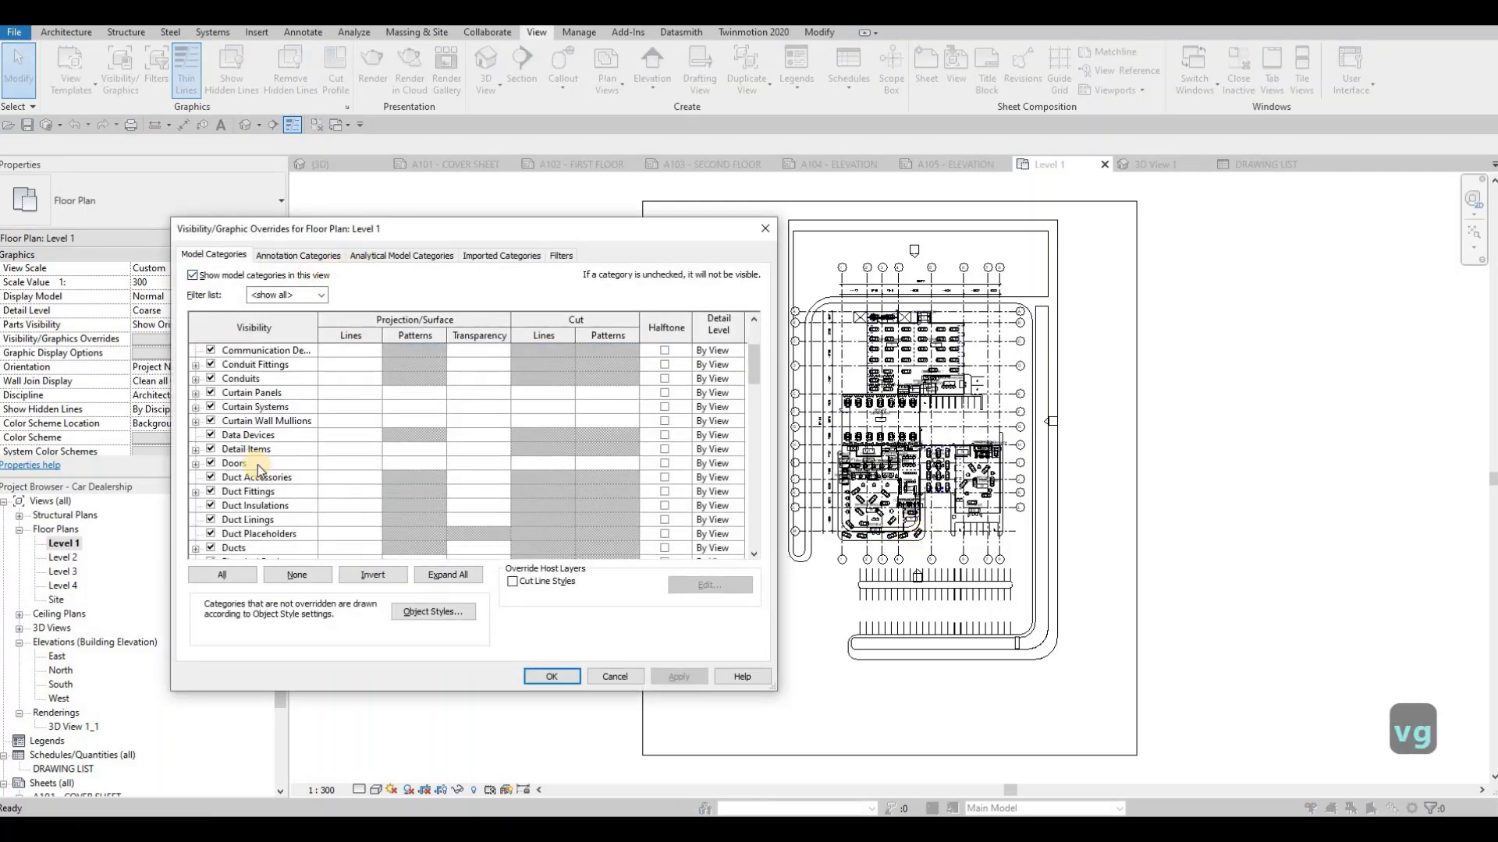
left_click(296, 256)
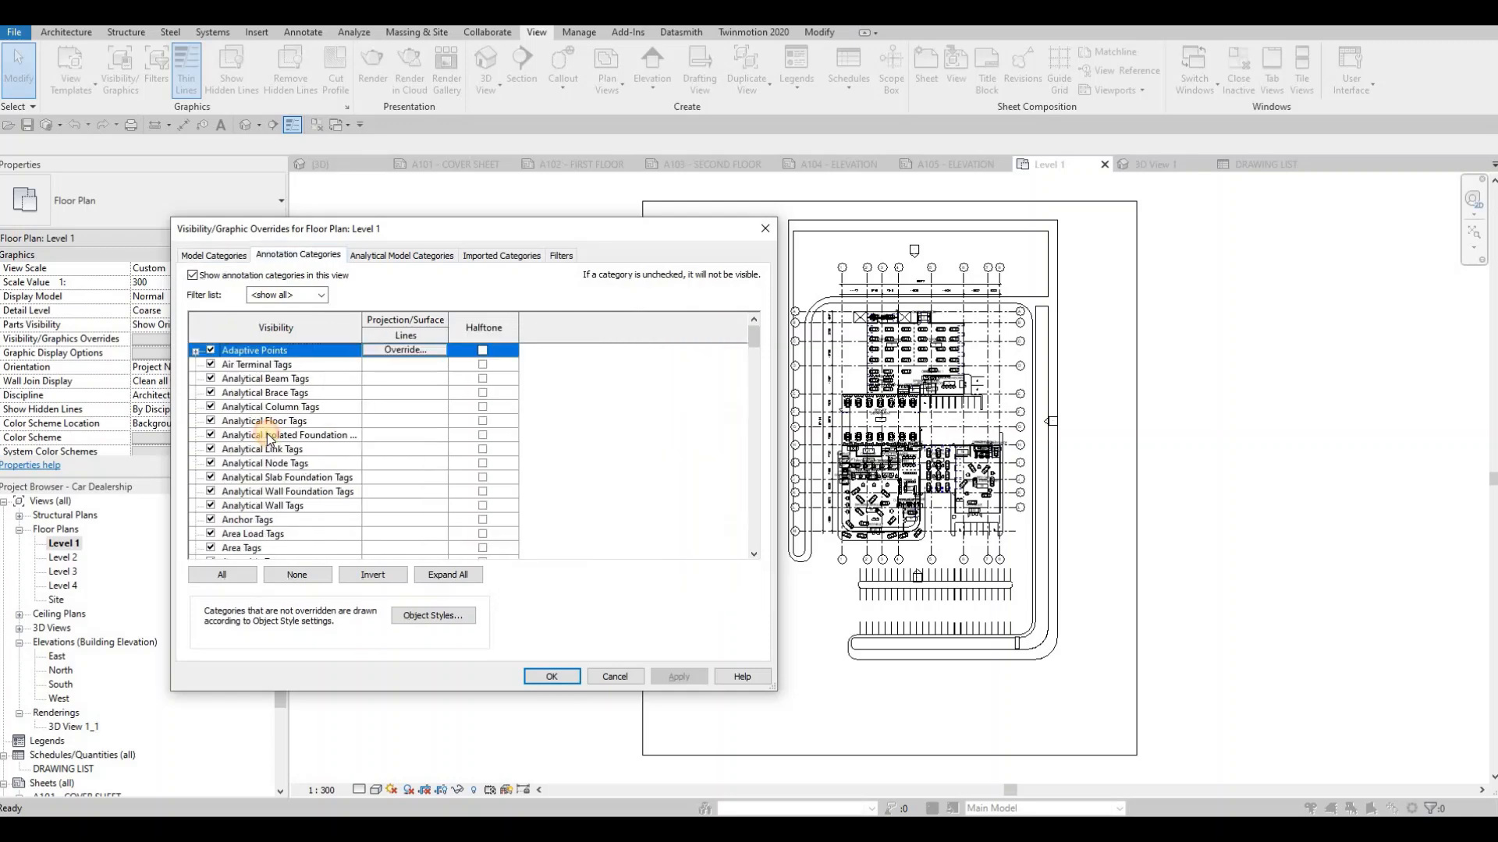
left_click(268, 435)
key("e")
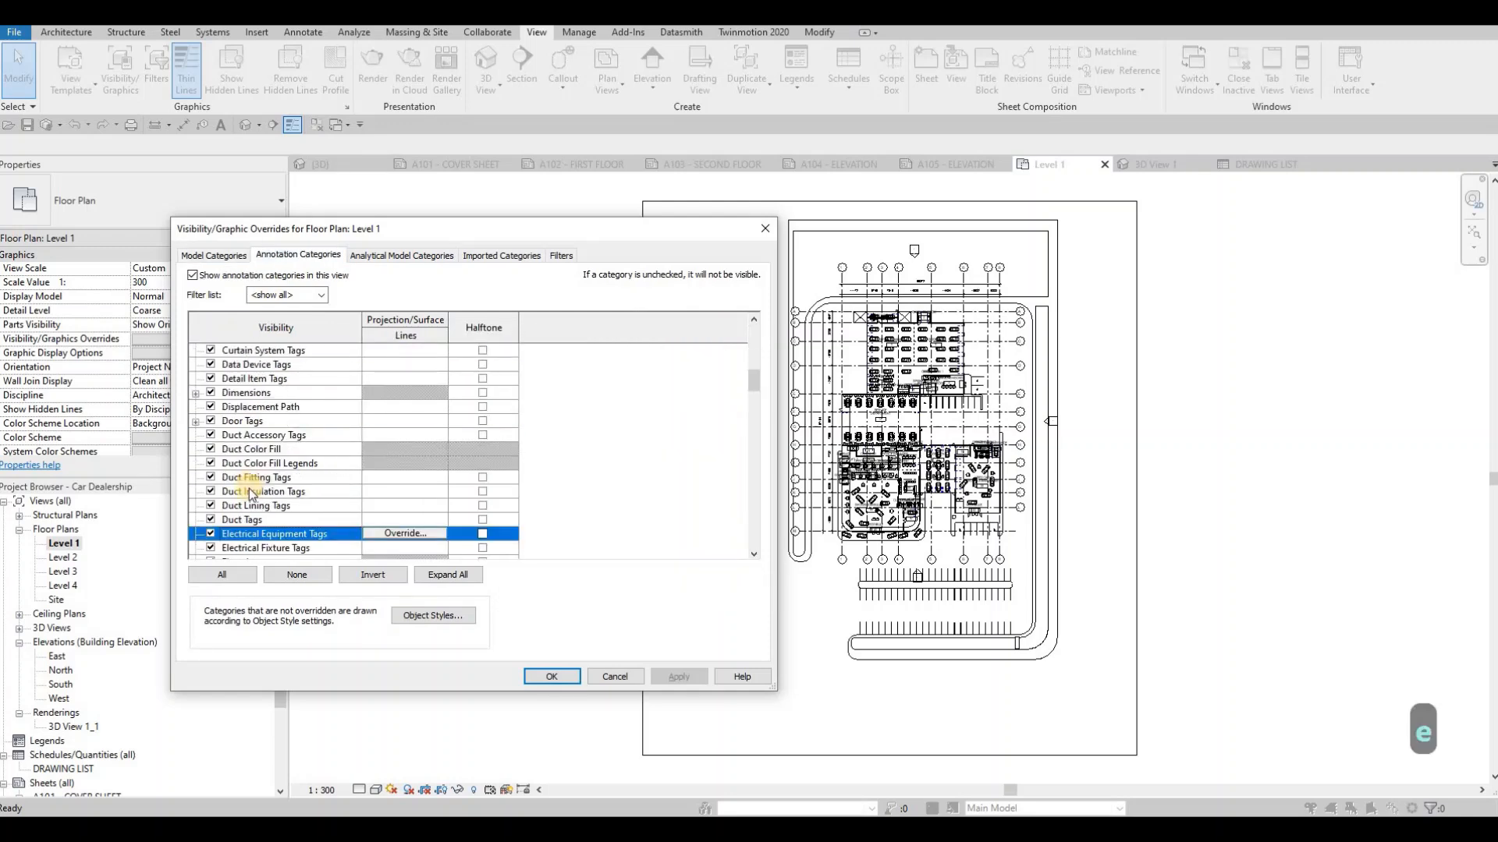
scroll(231, 521, "down", 2)
left_click(210, 507)
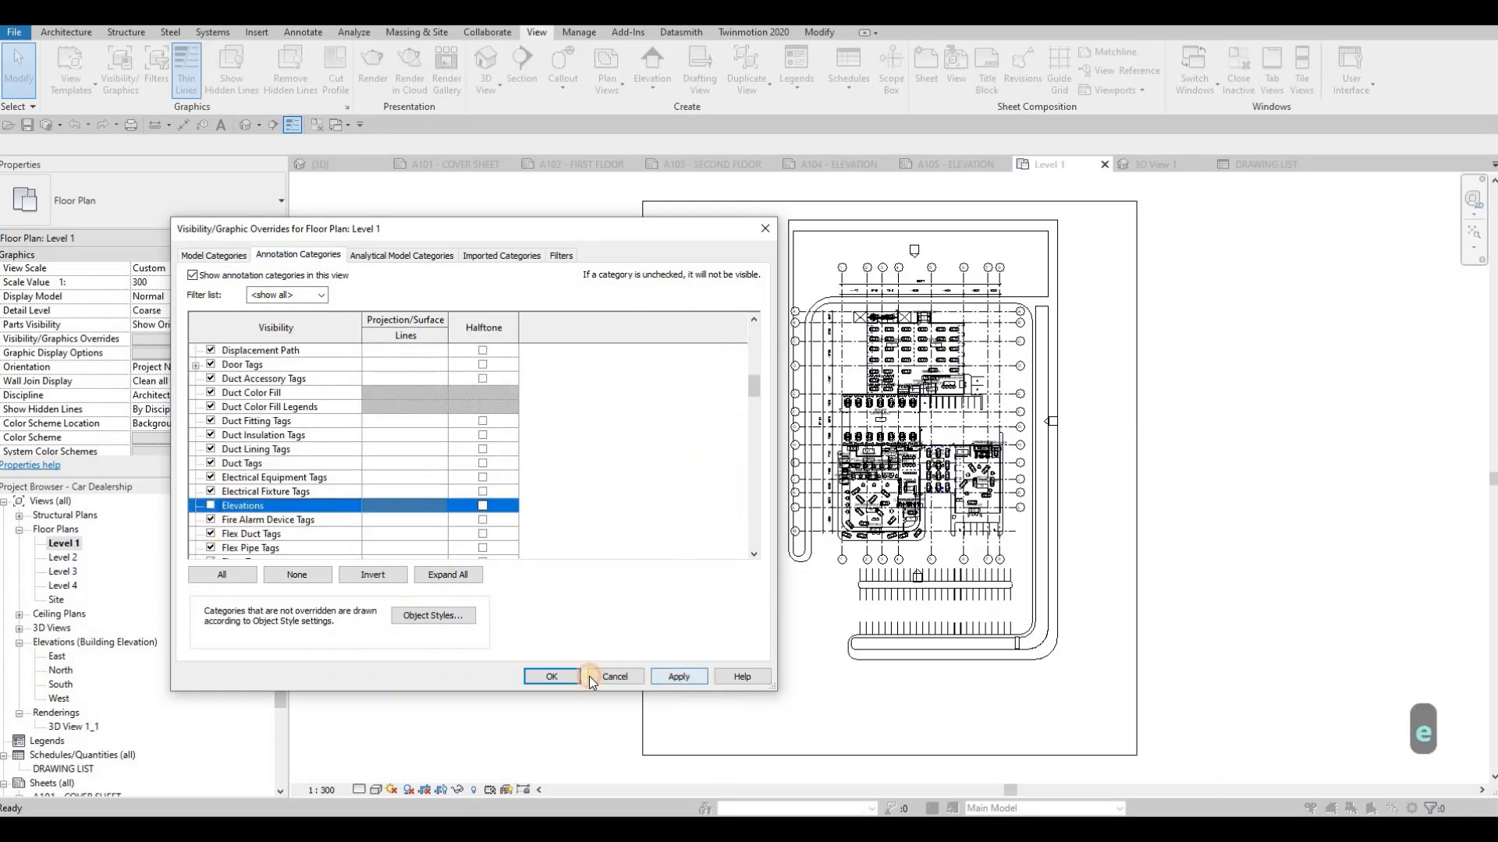
left_click(556, 676)
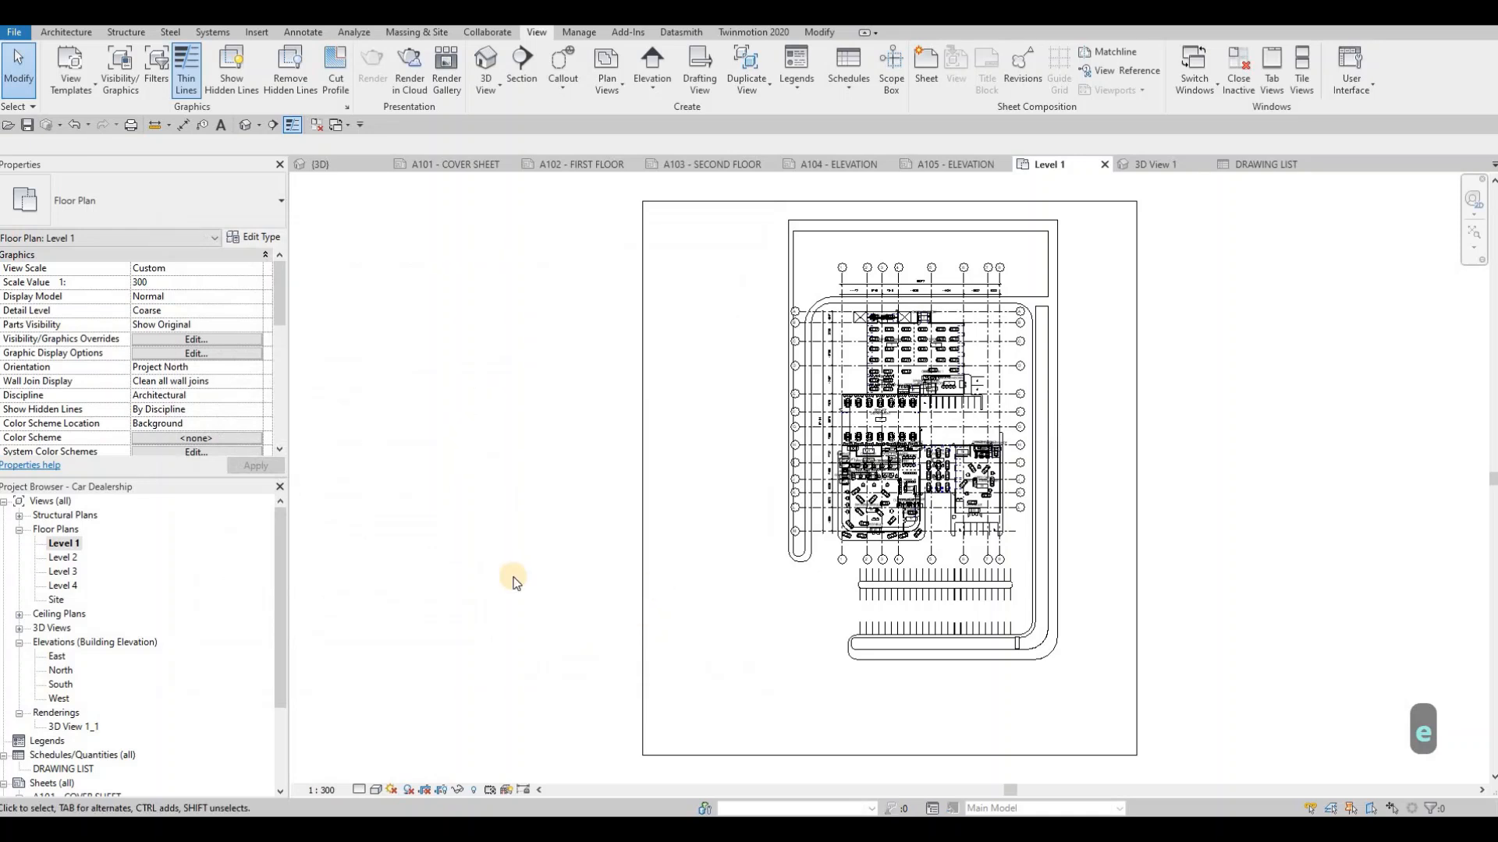
Enable Crop View, Crop Region Visible and Annotation Crop for the Level 1 floor plan
scroll(145, 327, "down", 5)
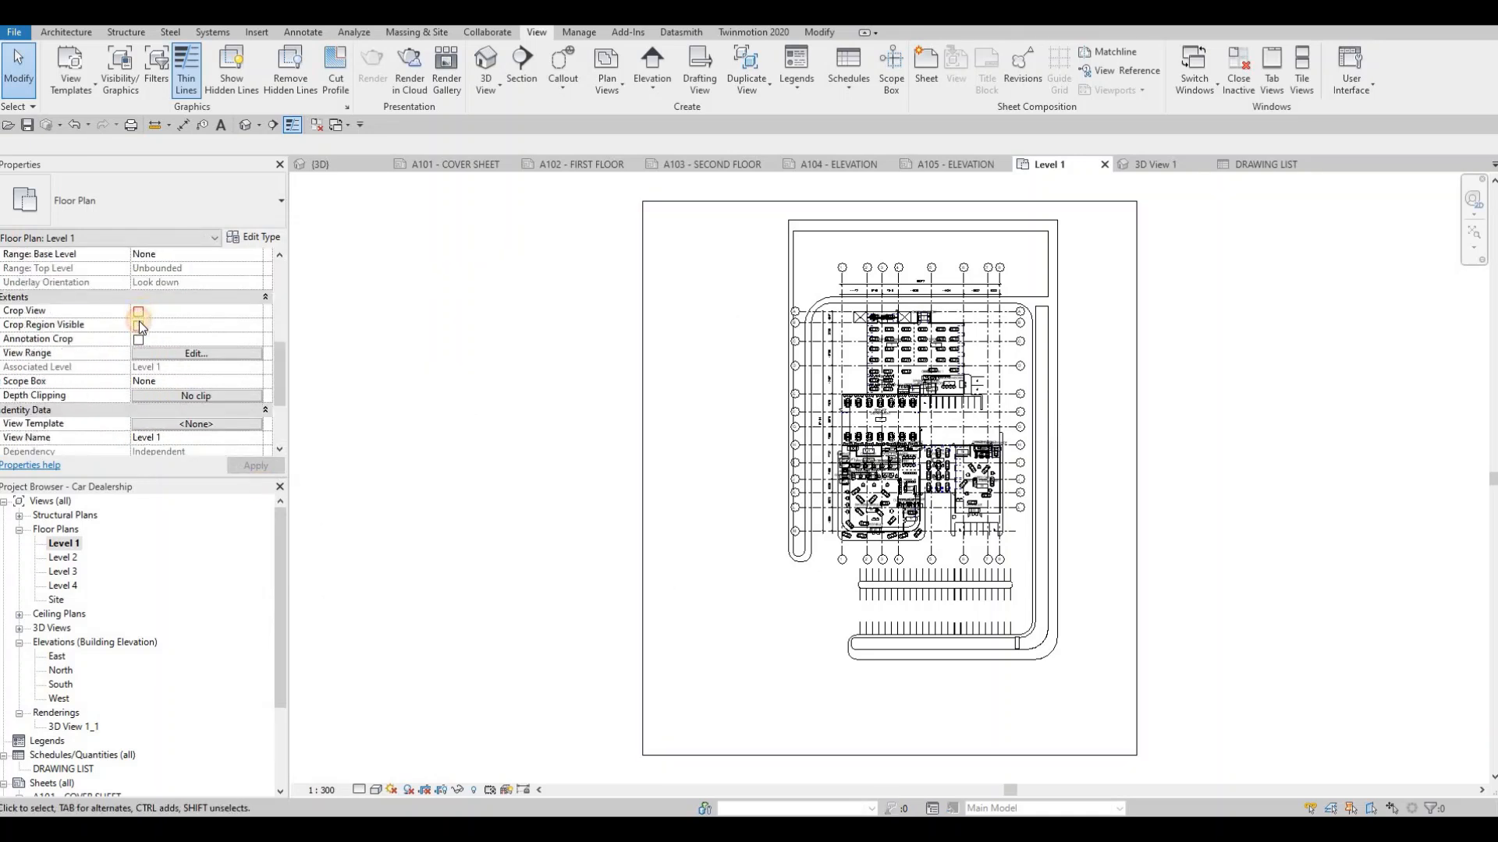
left_click(139, 324)
left_click(138, 341)
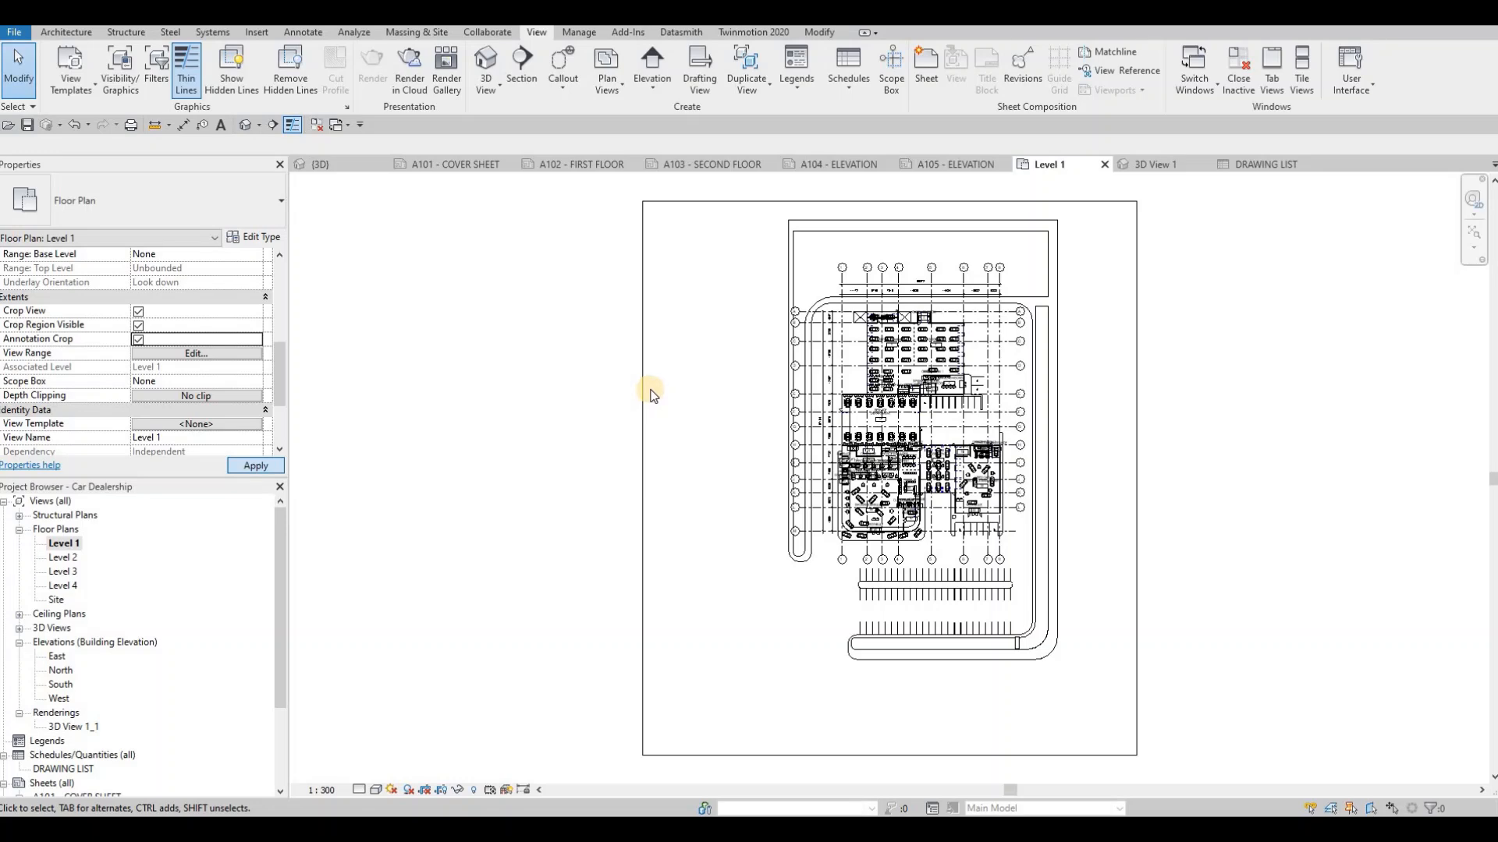
left_click(658, 455)
scroll(629, 421, "down", 2)
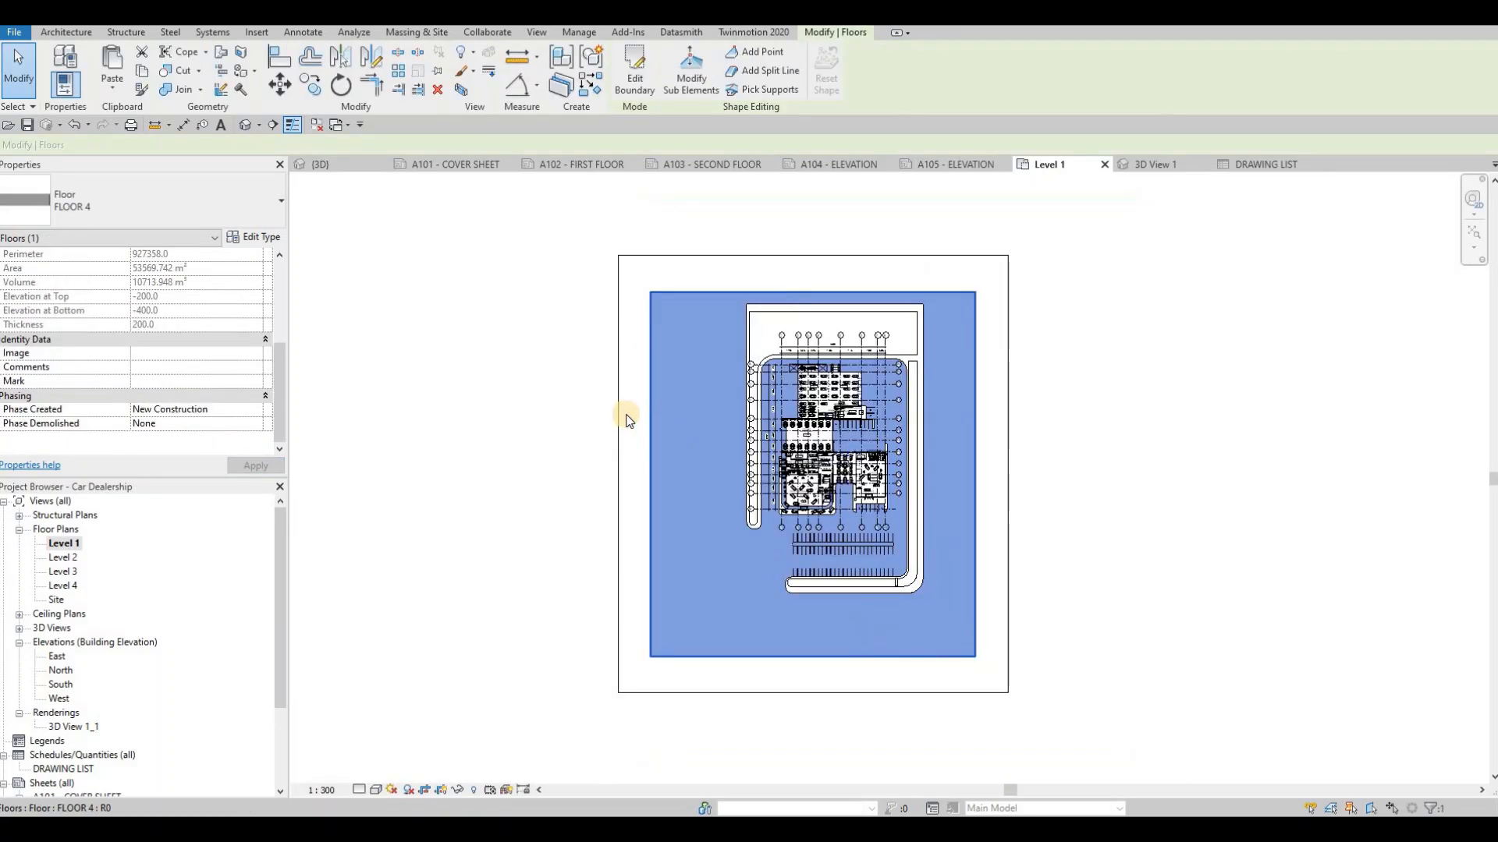
key("Escape")
key("Escape")
Shrink the Level 1 crop region on all four sides to fit closely around the site road and building
left_click(617, 469)
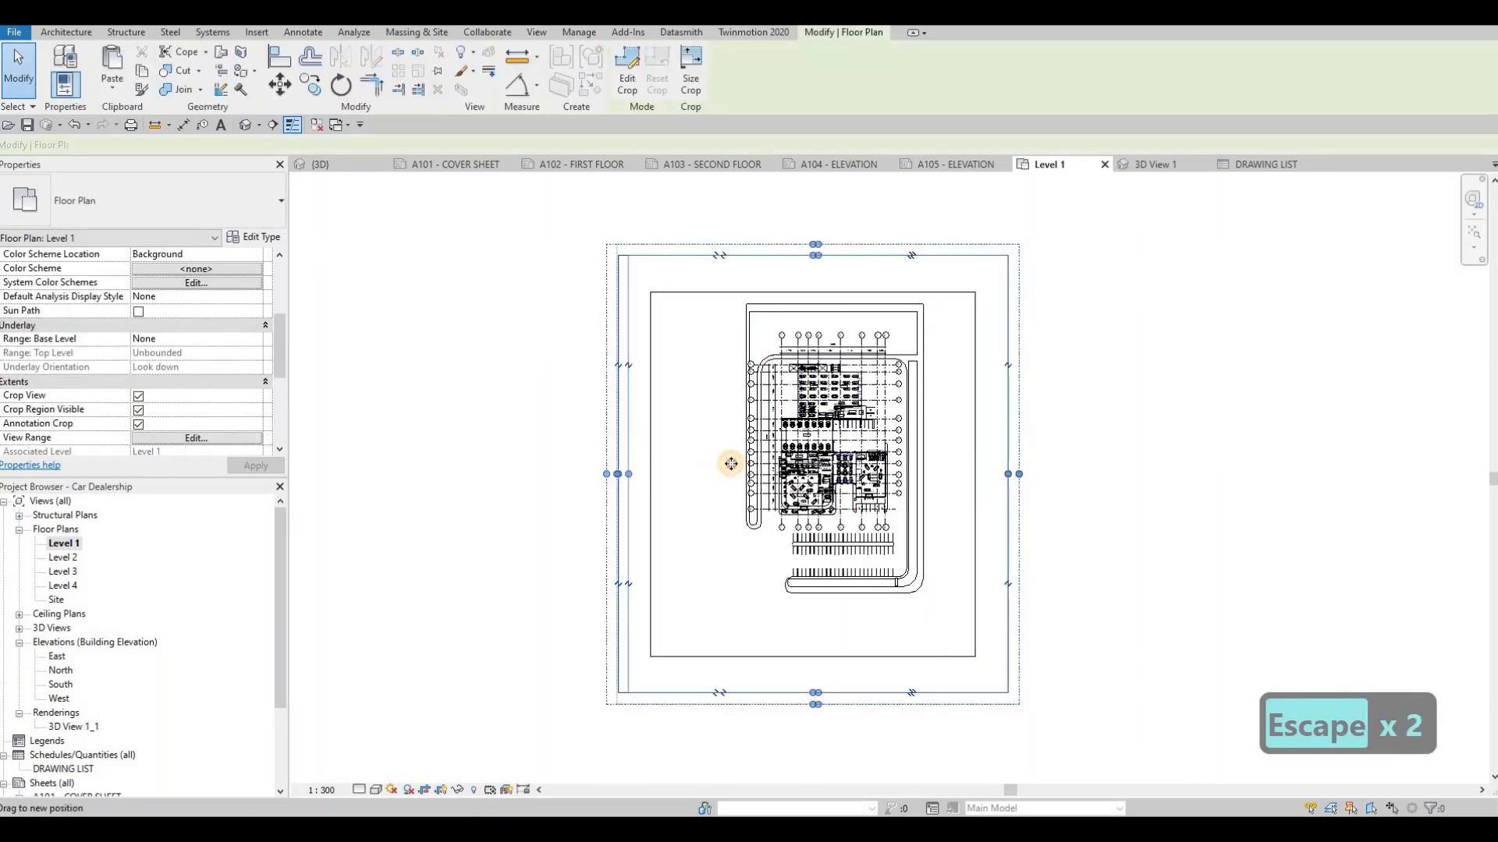
left_click_drag(731, 463, 729, 468)
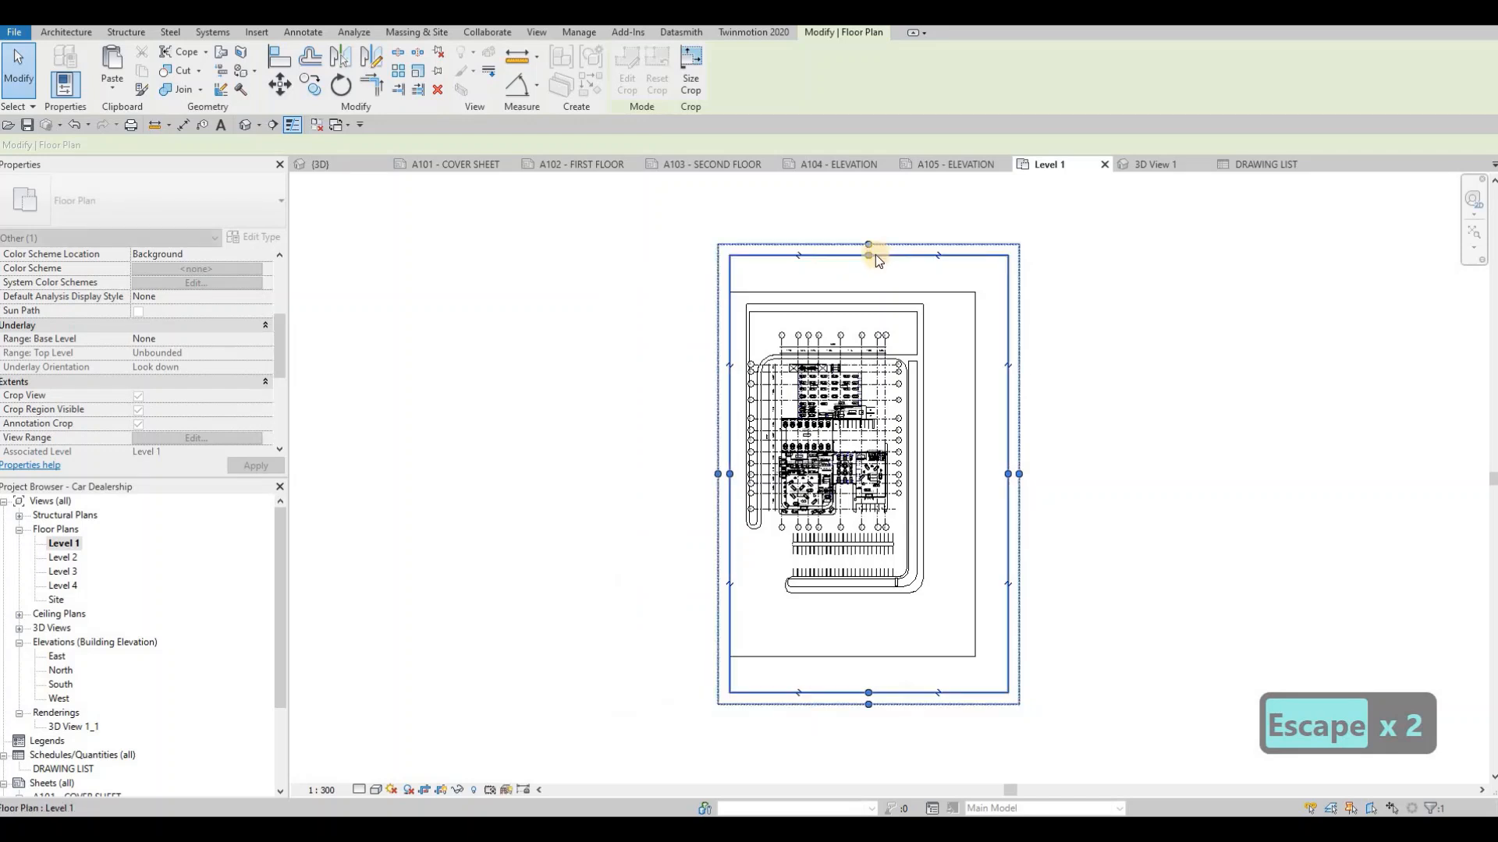
left_click_drag(870, 255, 862, 296)
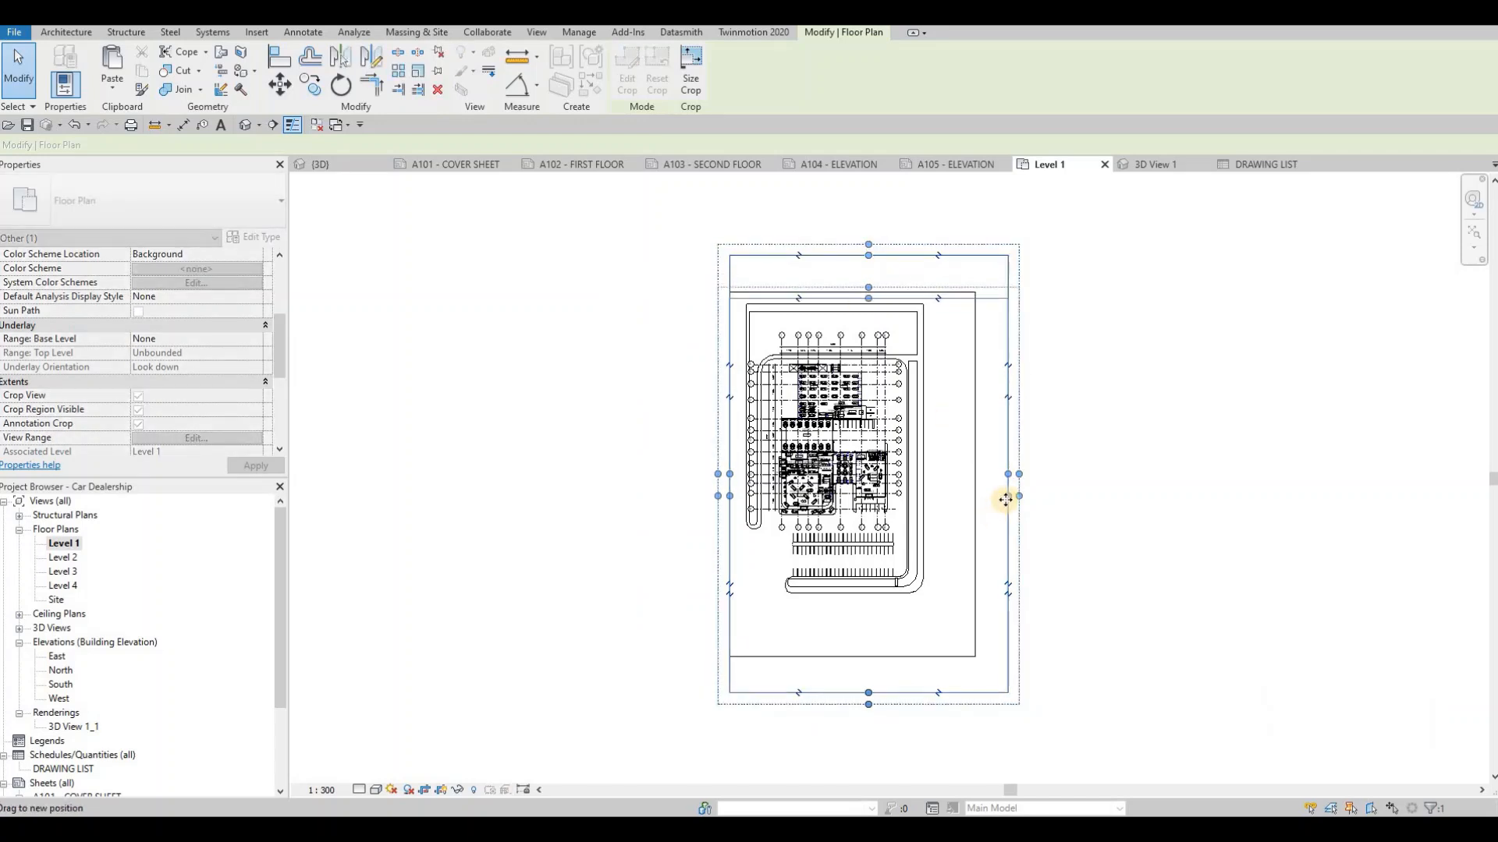
left_click_drag(1006, 496, 933, 496)
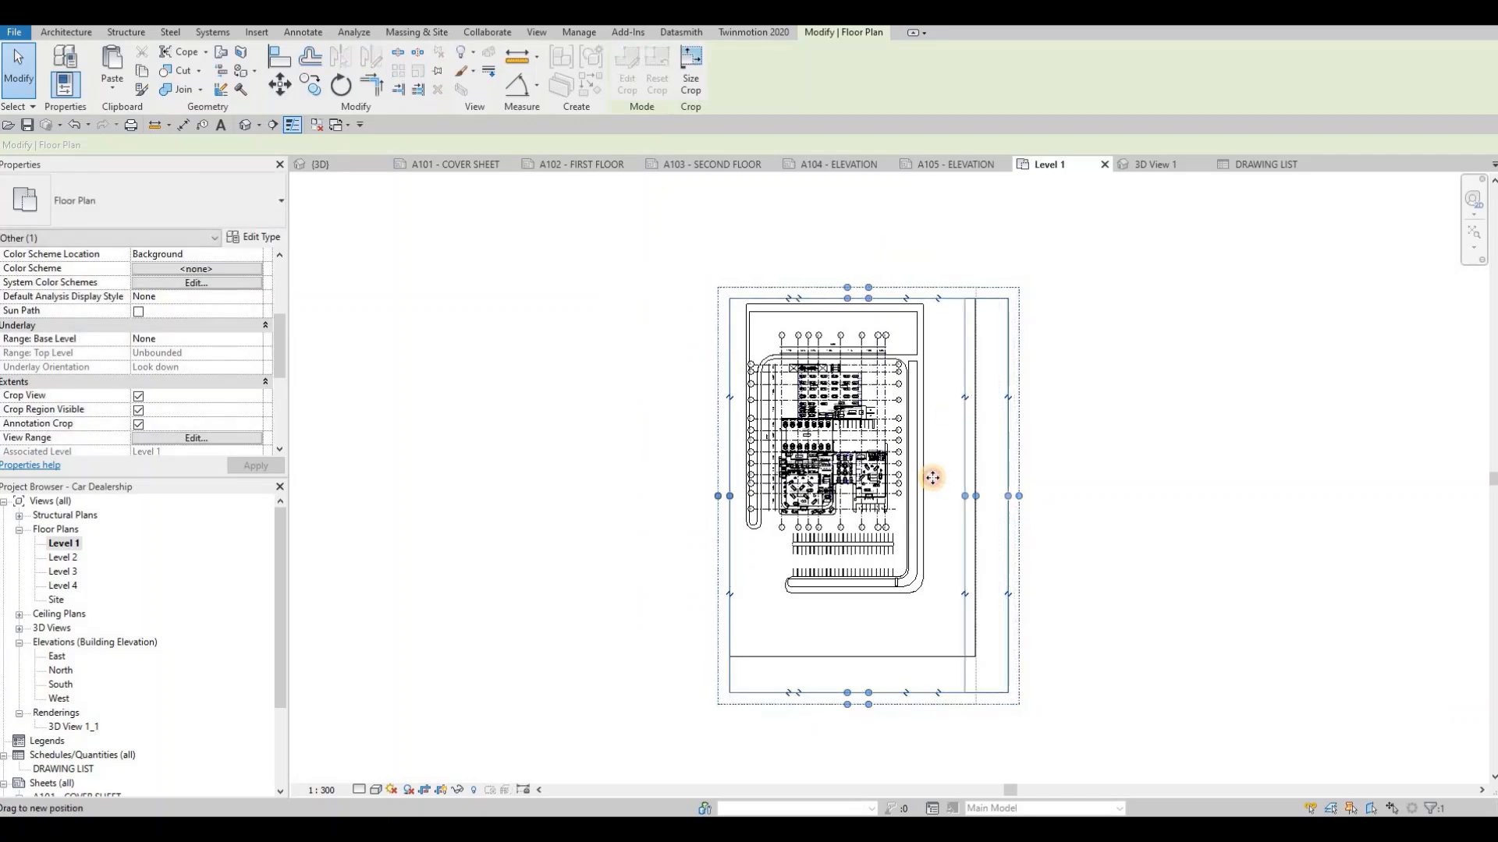
left_click_drag(840, 693, 833, 611)
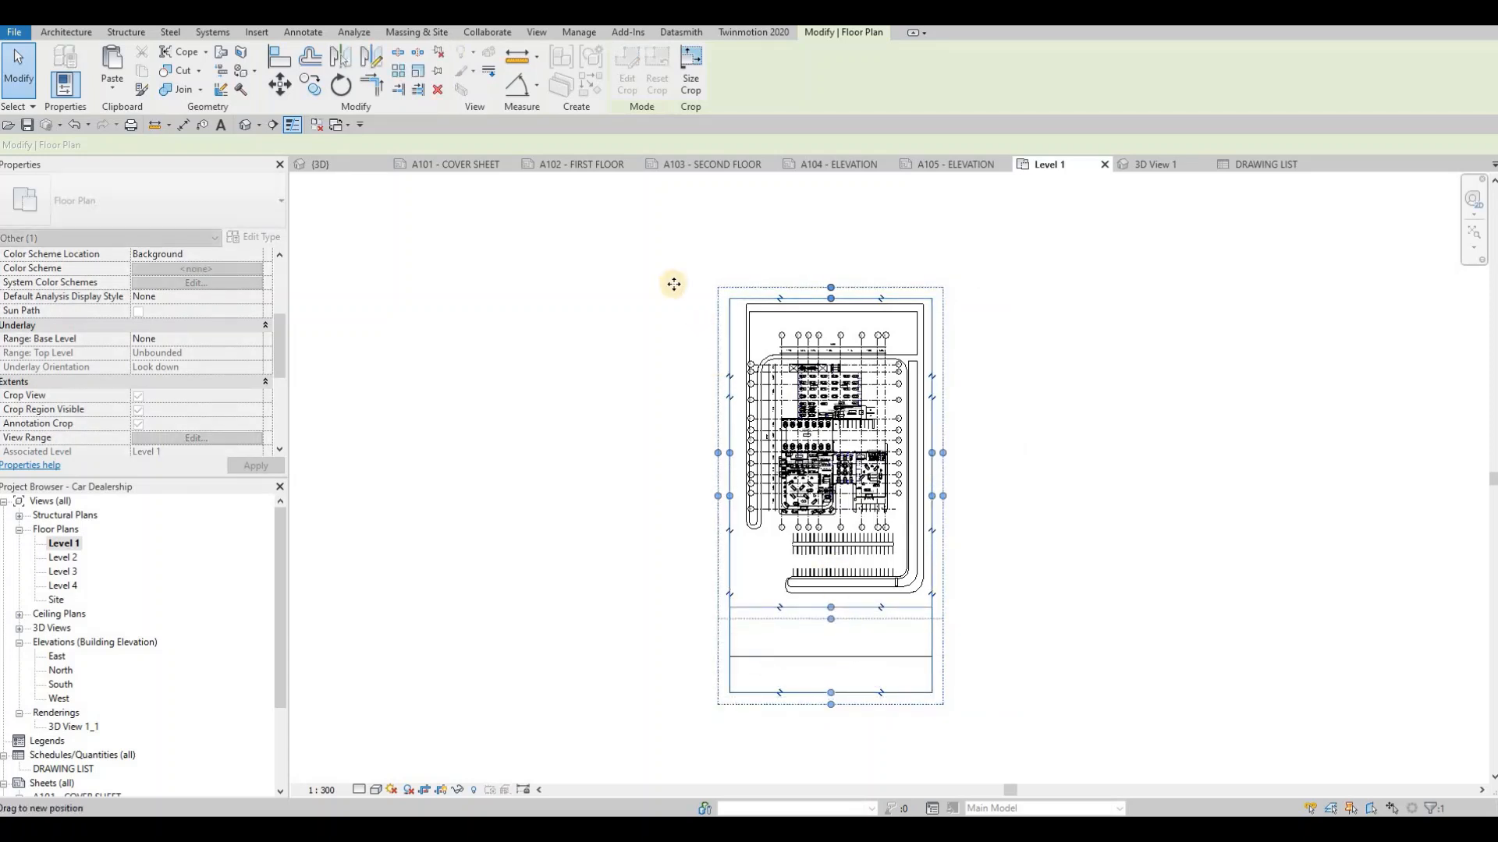
key("Escape")
key("Escape")
key("Escape")
Place the cropped Level 1 floor plan on the left half of sheet A102 and inspect its layout there
left_click(588, 166)
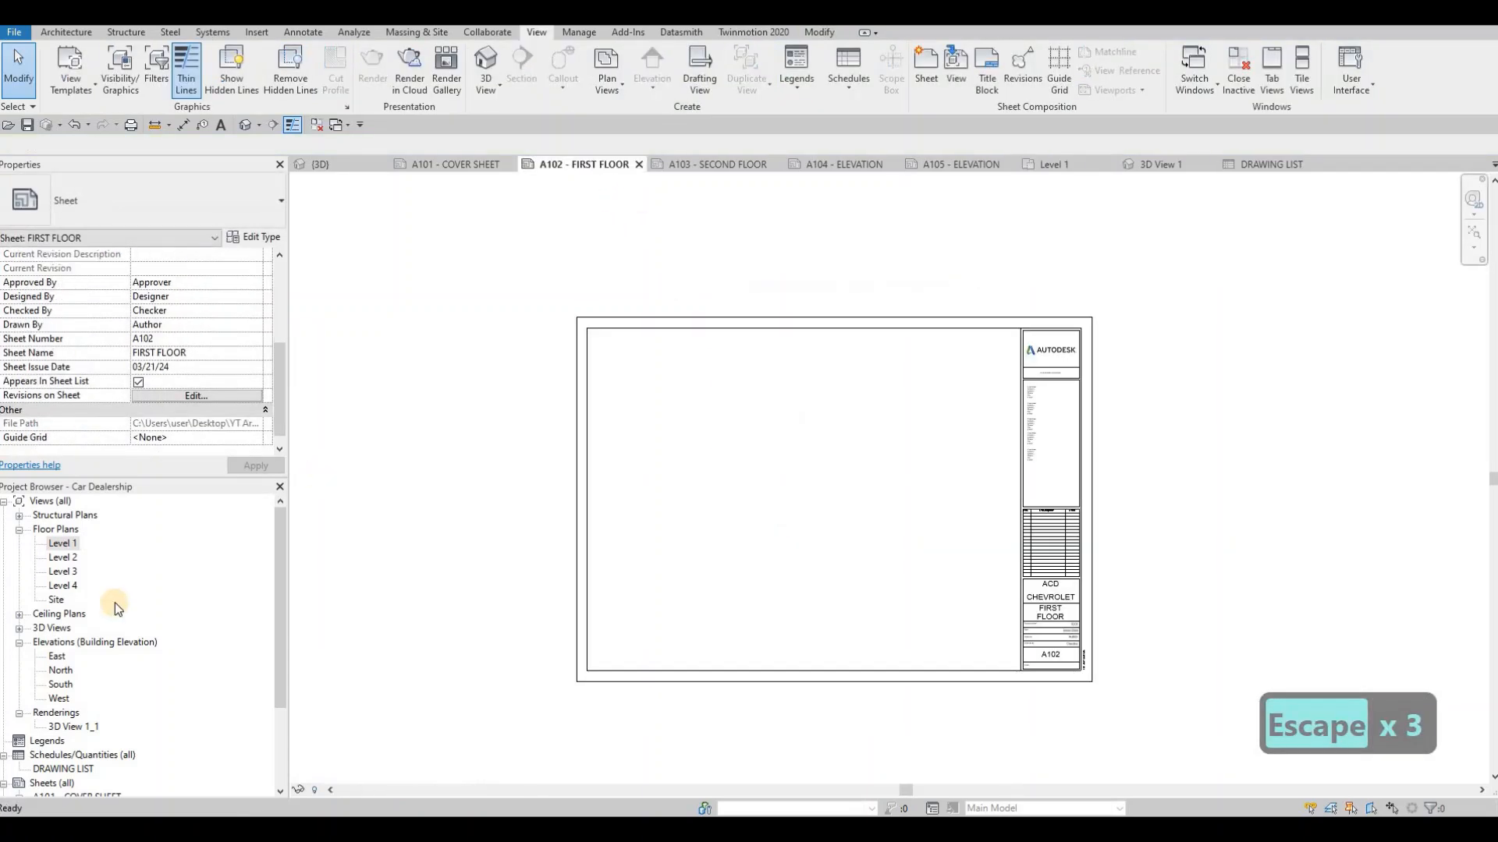
left_click_drag(59, 544, 803, 491)
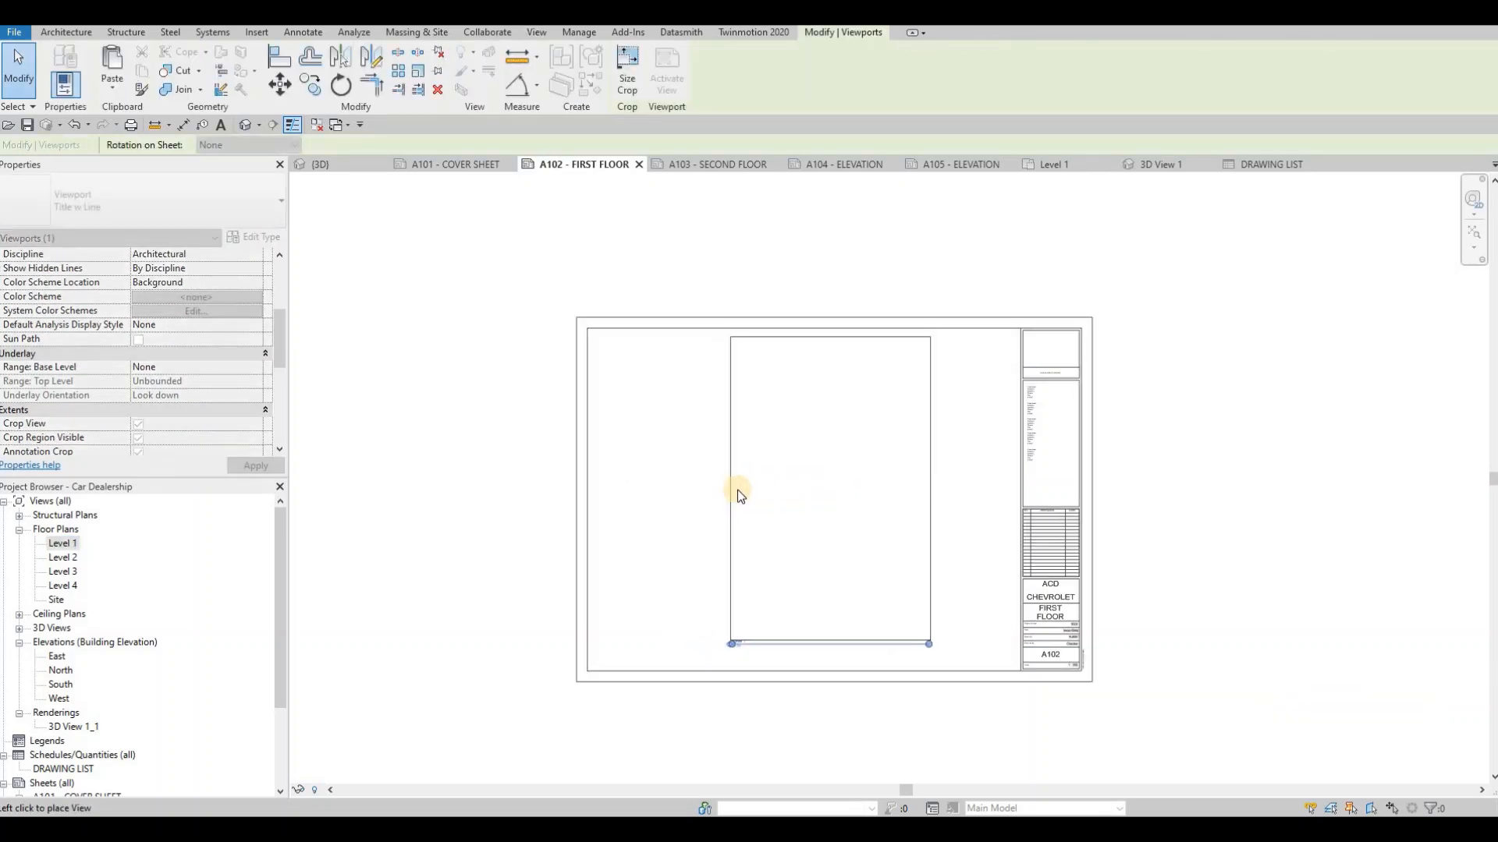
left_click(720, 488)
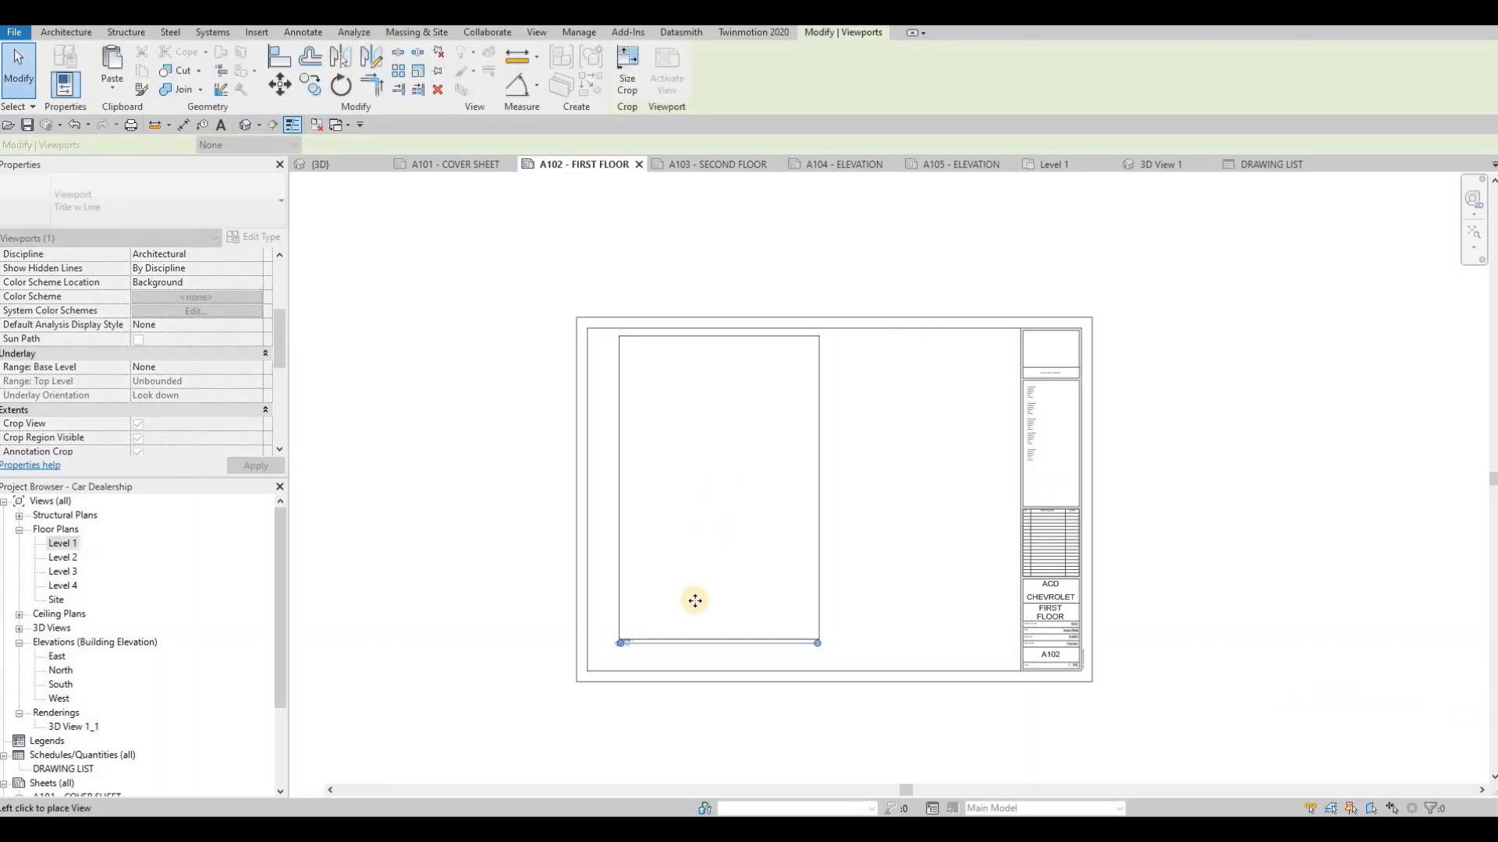
key("Escape")
key("Escape")
key("Escape")
scroll(726, 546, "up", 2)
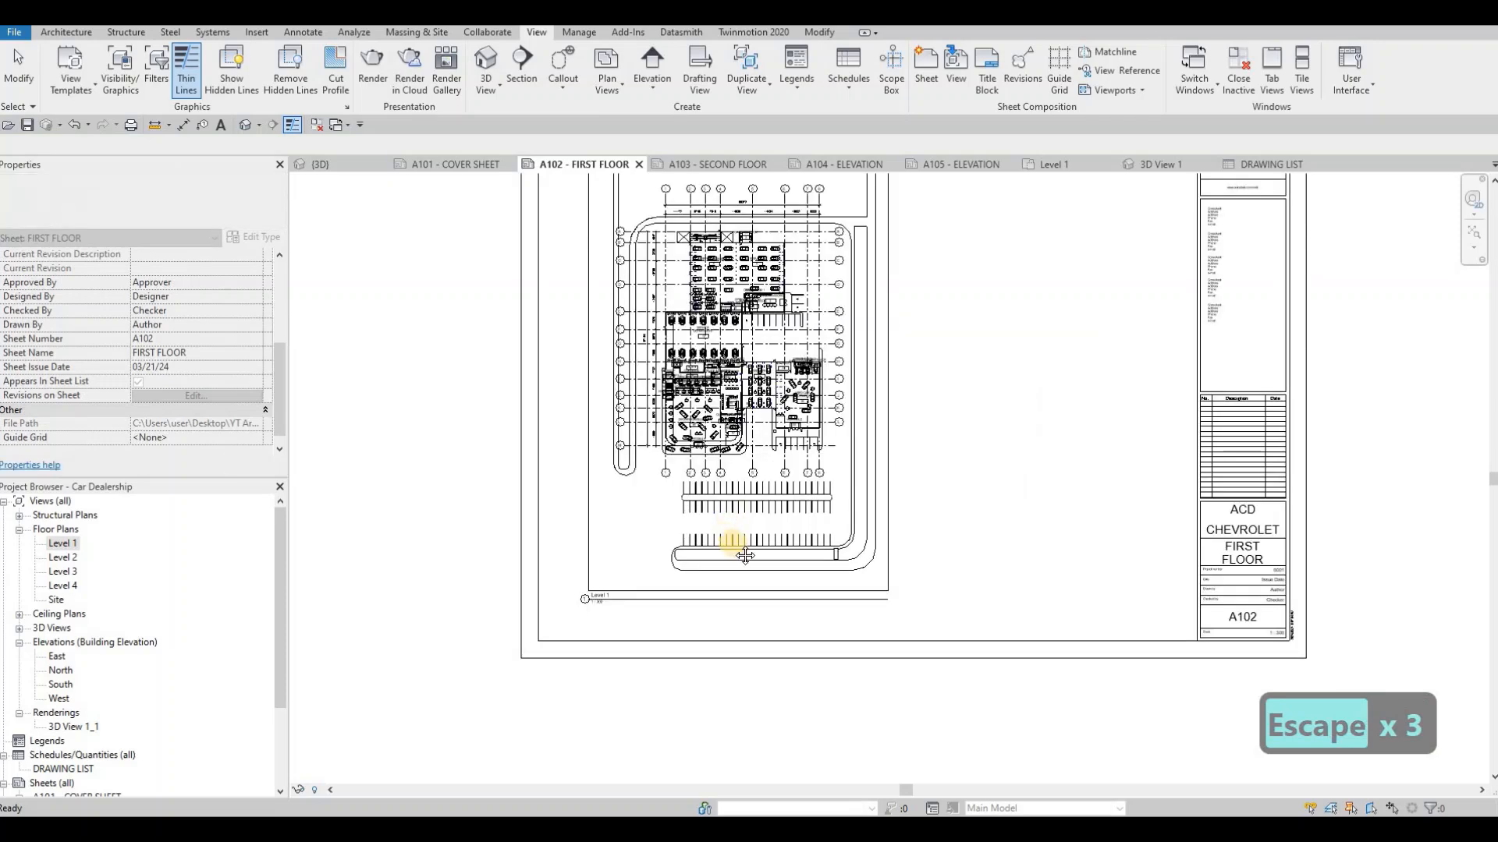
middle_click_drag(913, 393, 906, 420)
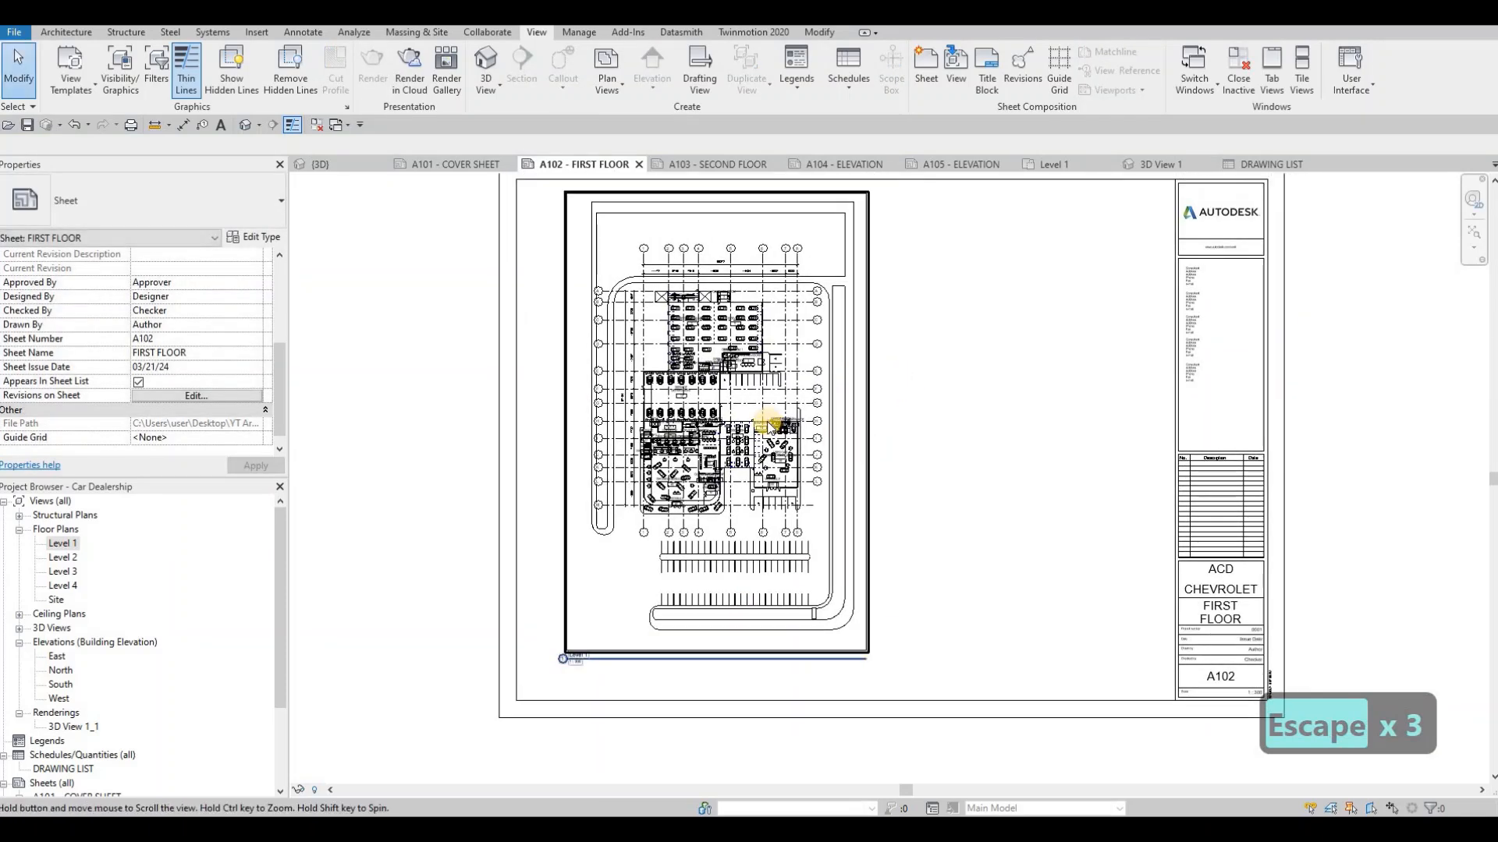
middle_click_drag(773, 421, 778, 488)
key("Escape")
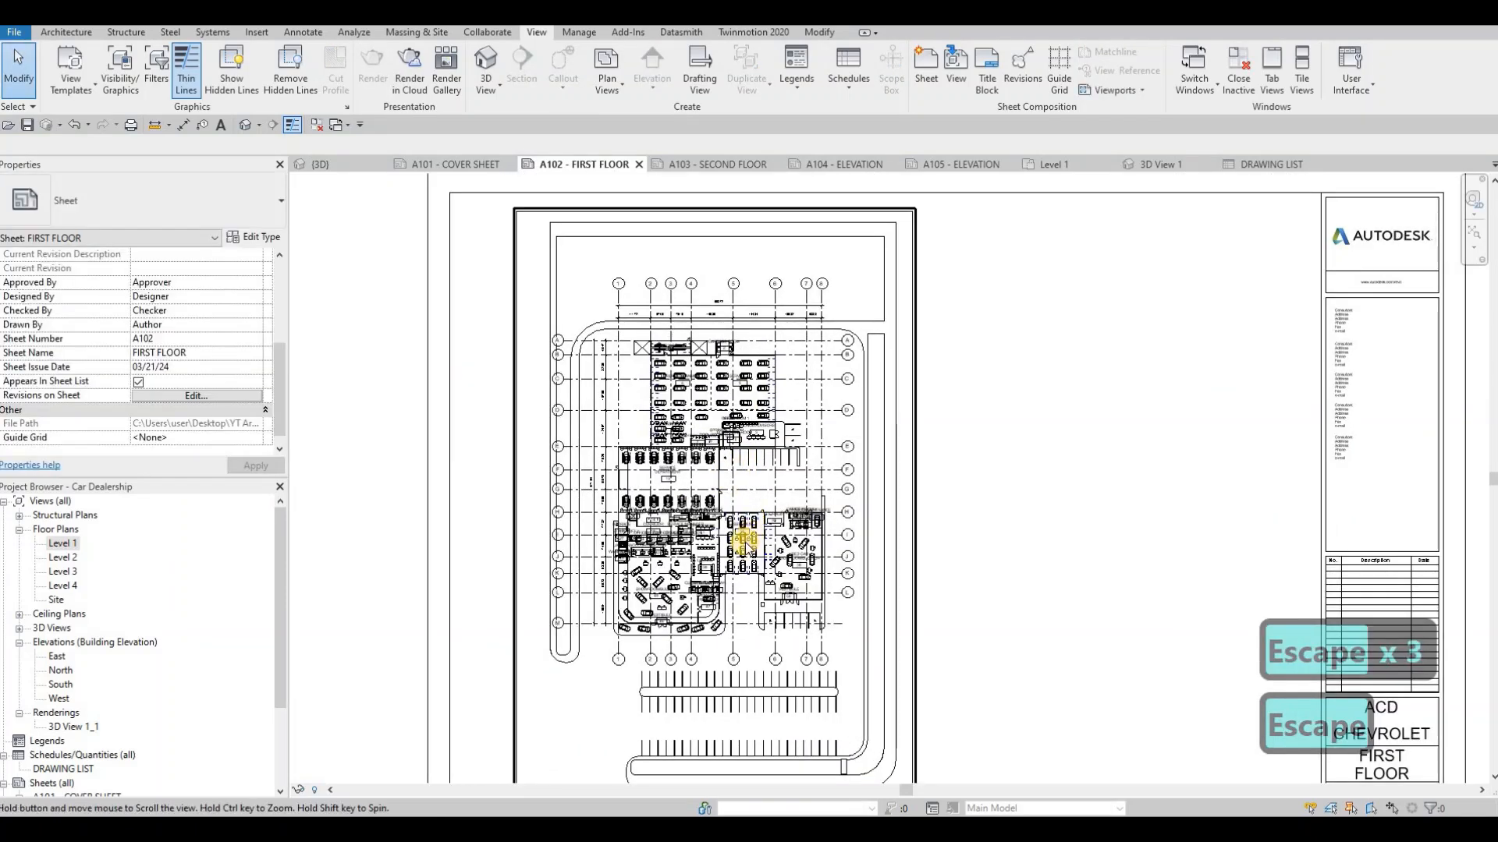
scroll(725, 515, "up", 2)
scroll(736, 548, "up", 2)
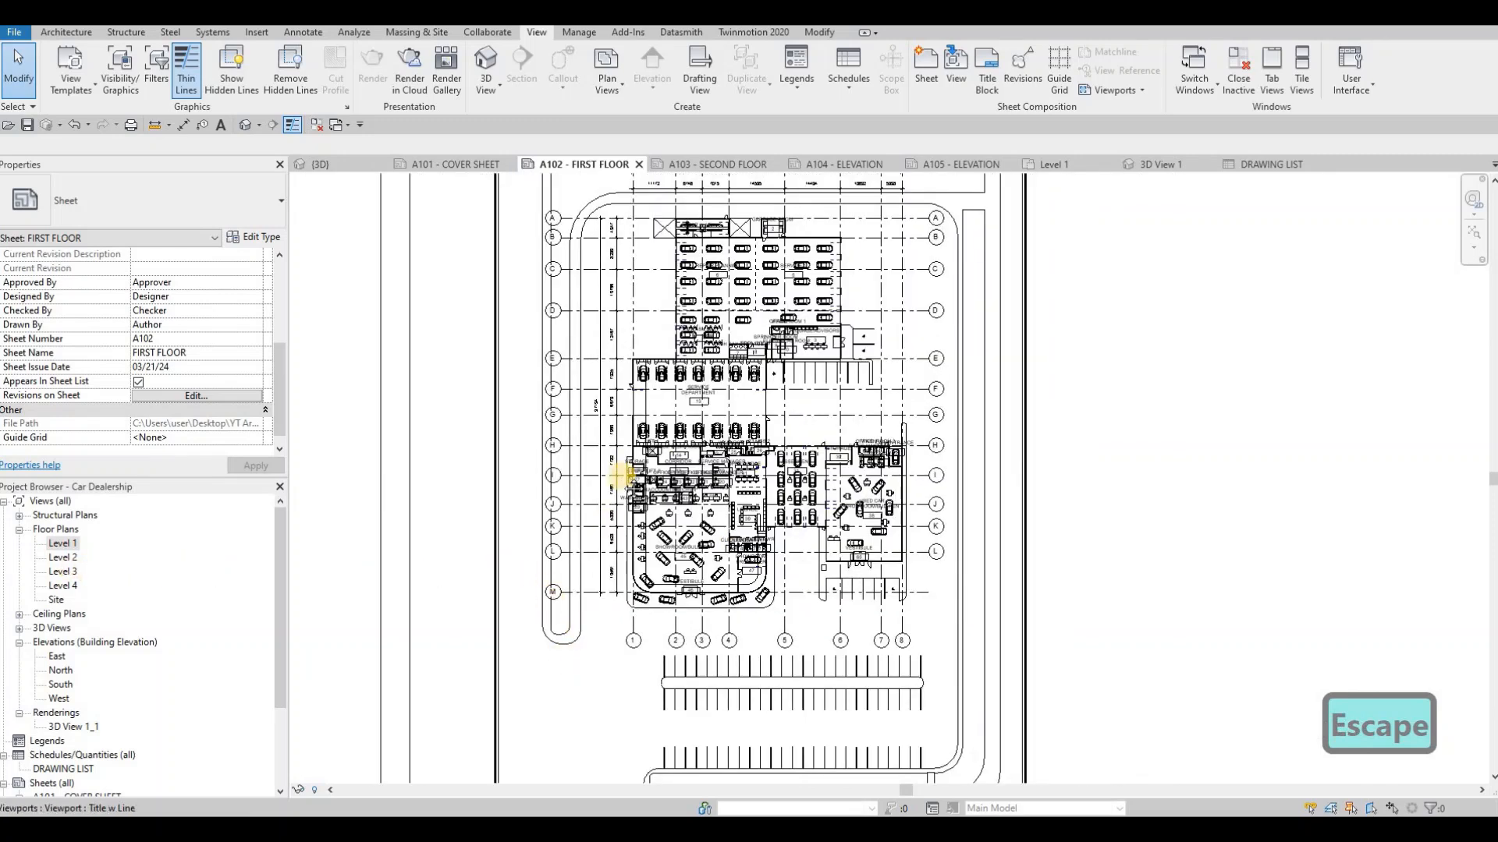
Set the Title on Sheet of the Level 1 viewport on sheet A102 to FIRST FLOOR
scroll(608, 570, "down", 2)
middle_click_drag(596, 646, 635, 447)
scroll(593, 577, "up", 3)
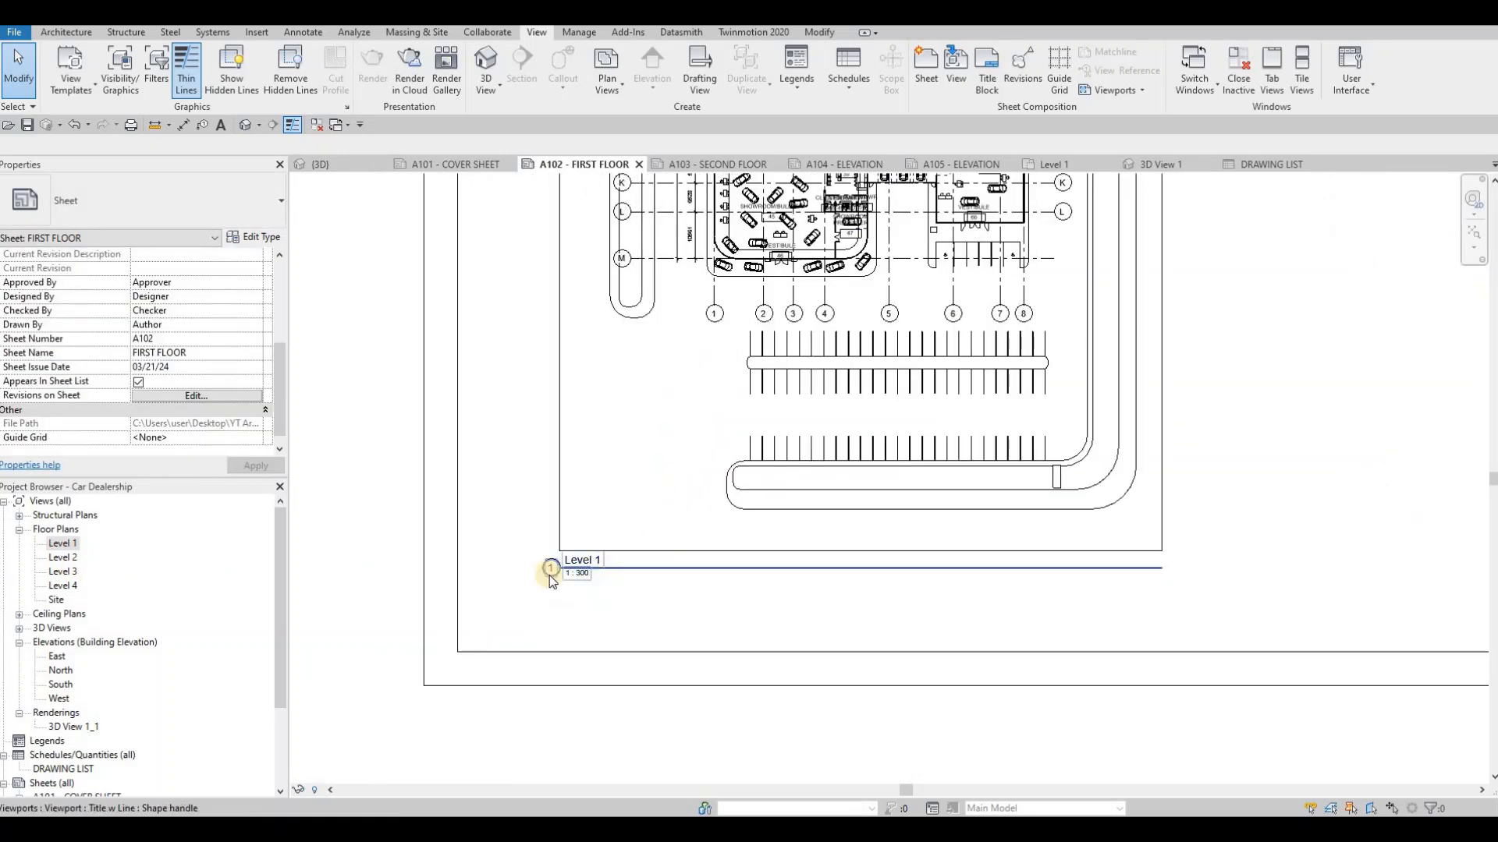
key("Escape")
key("Escape")
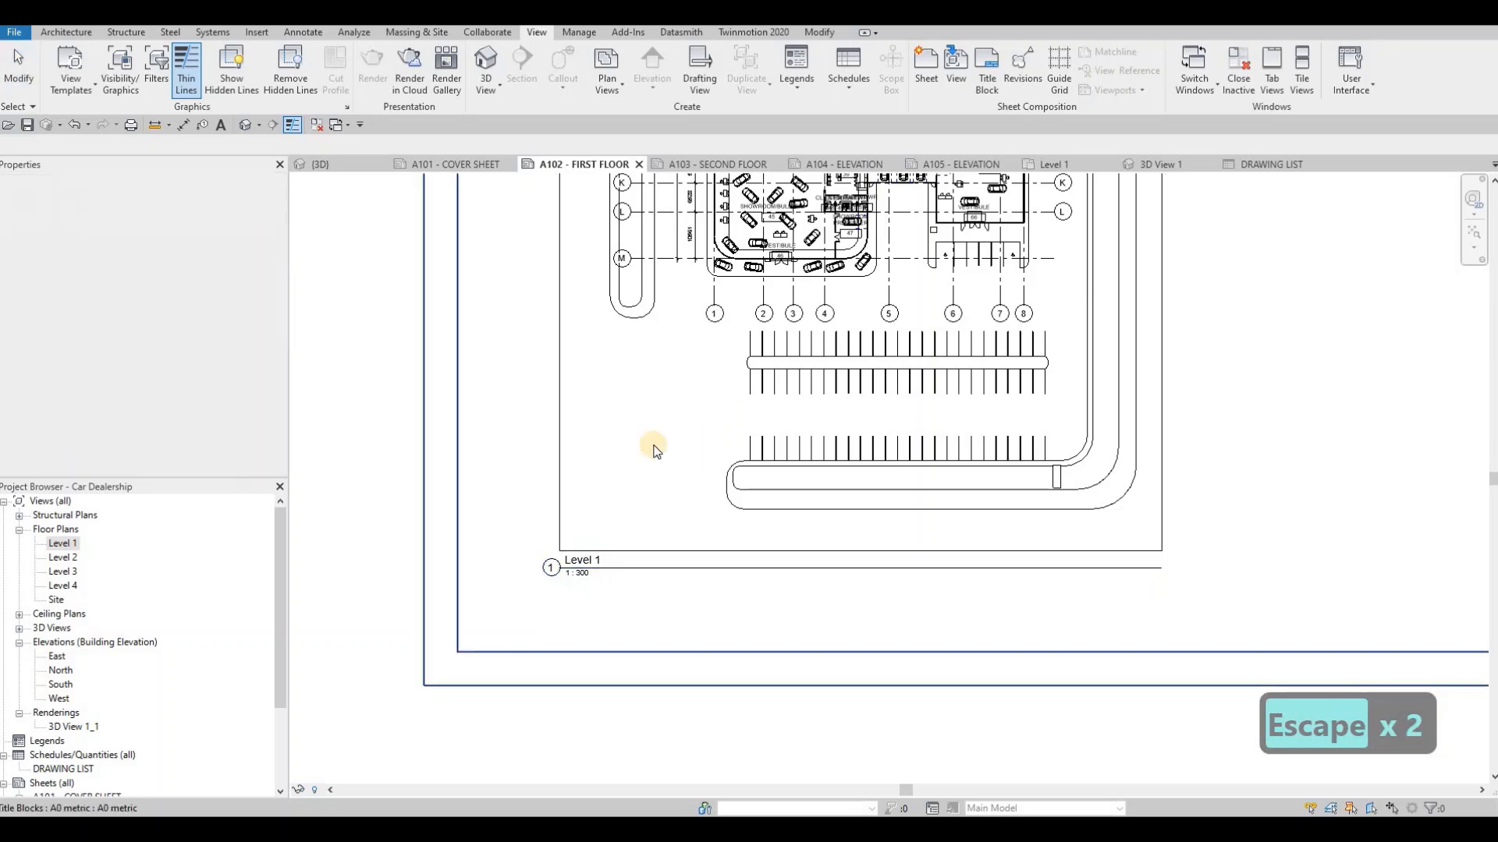
scroll(720, 414, "down", 2)
left_click(712, 321)
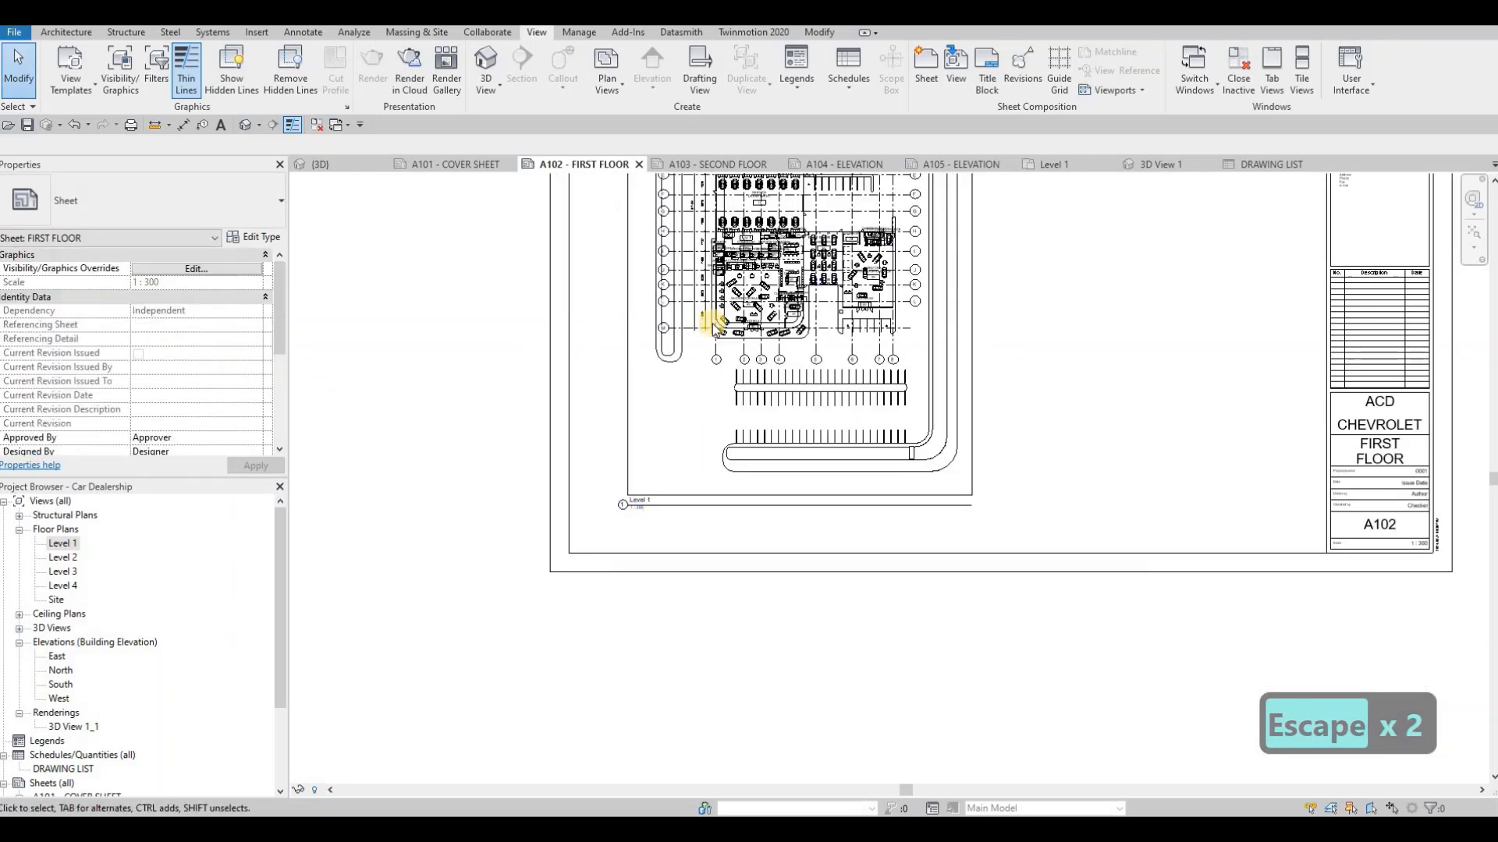
left_click(712, 321)
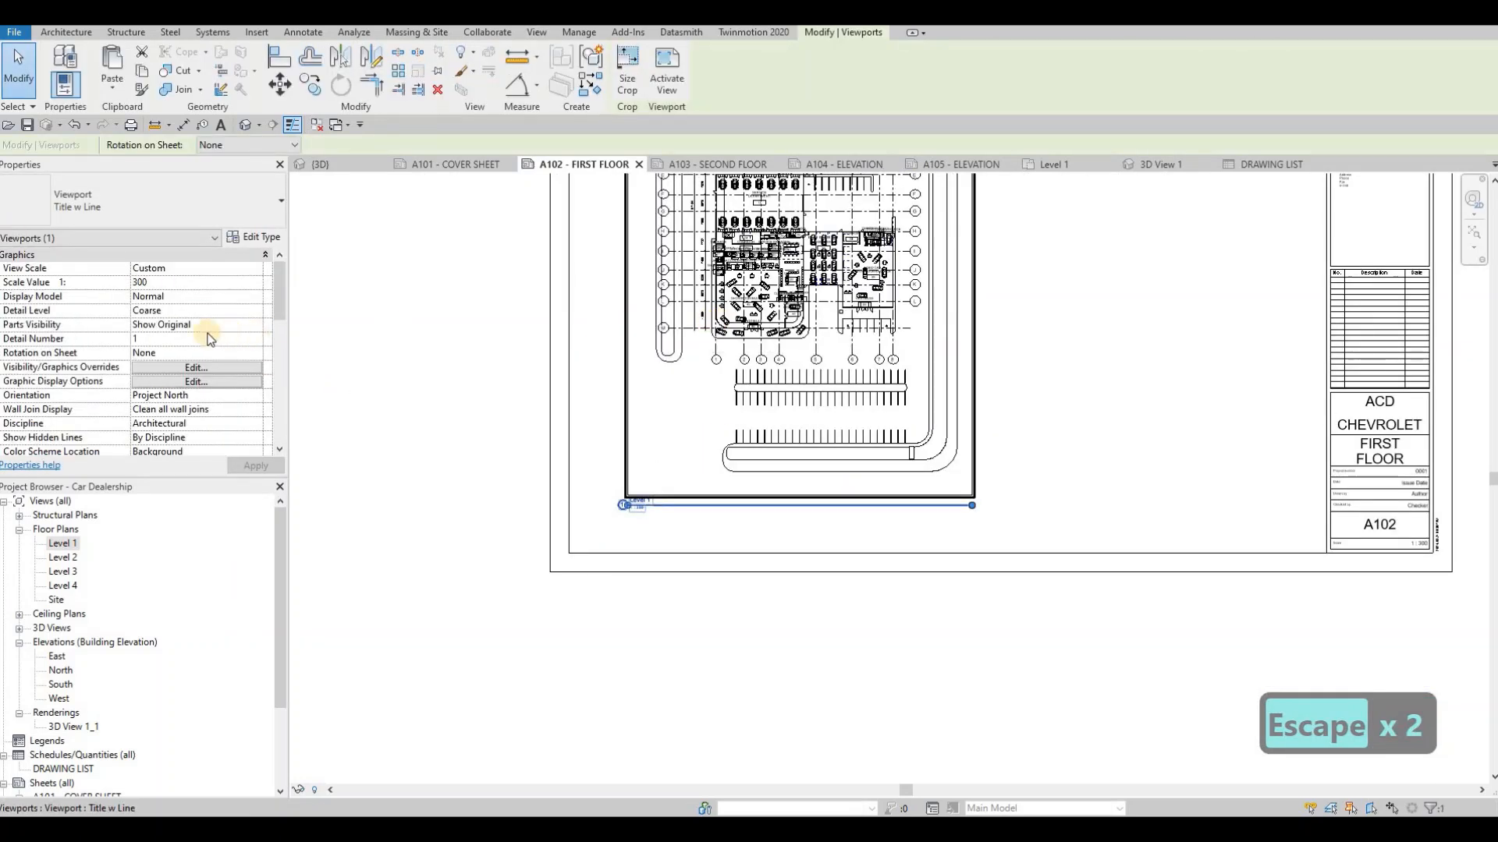
scroll(134, 323, "down", 10)
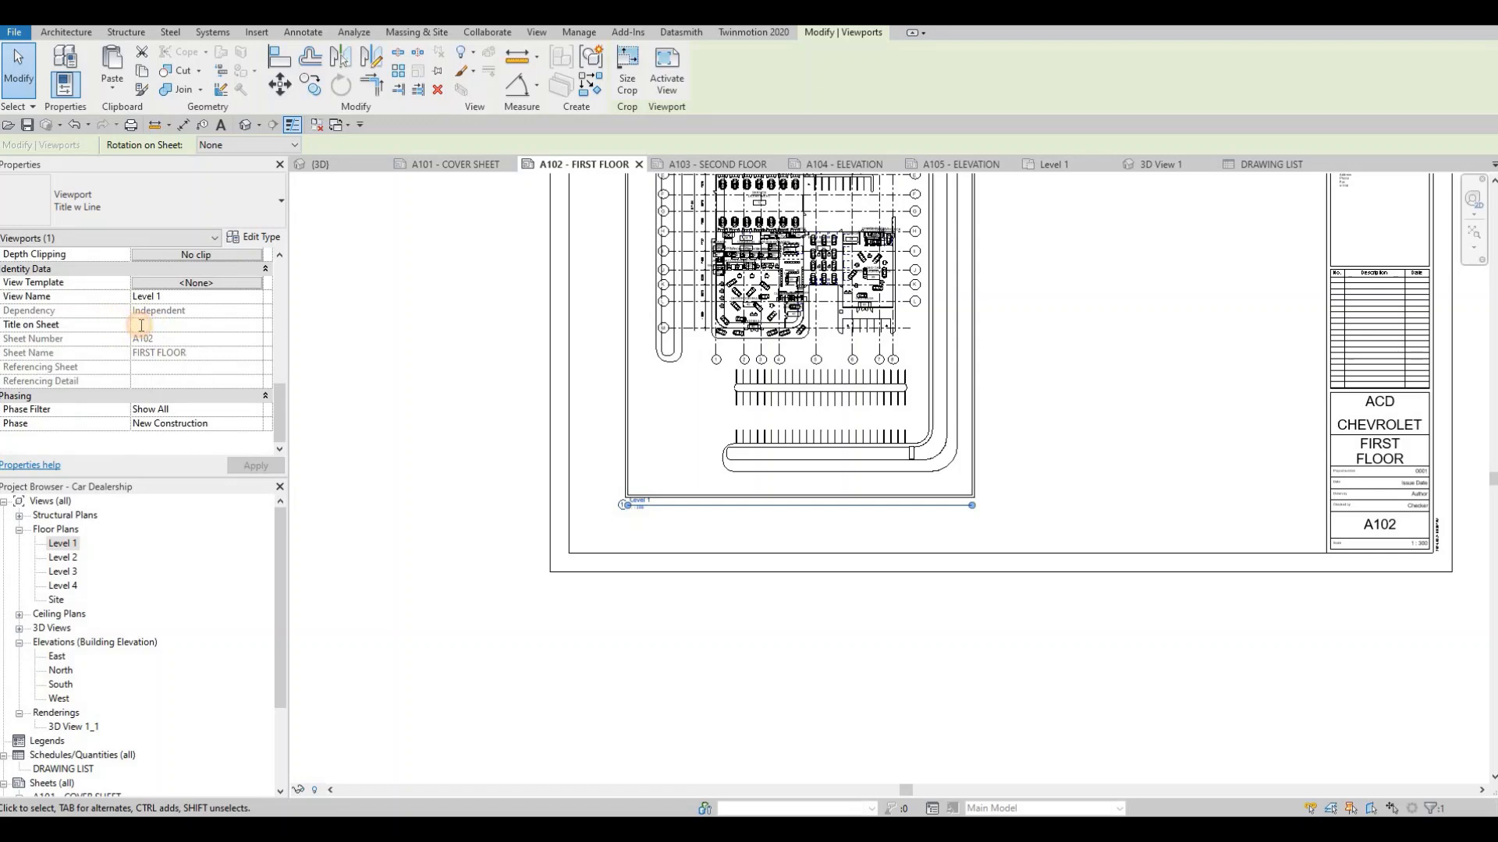
left_click(134, 327)
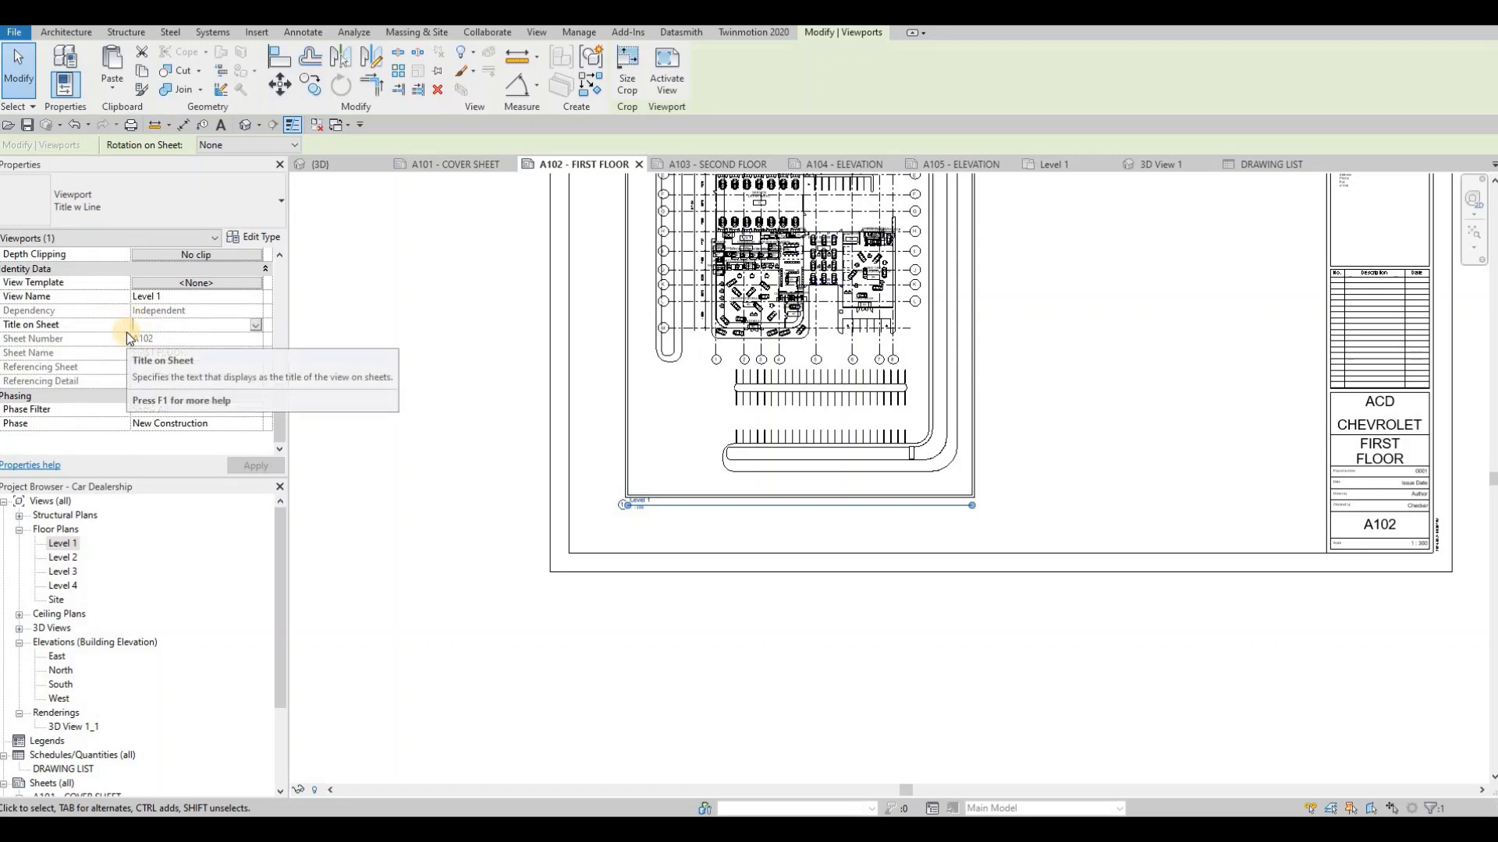
type("Fi")
type("ST FLOOR")
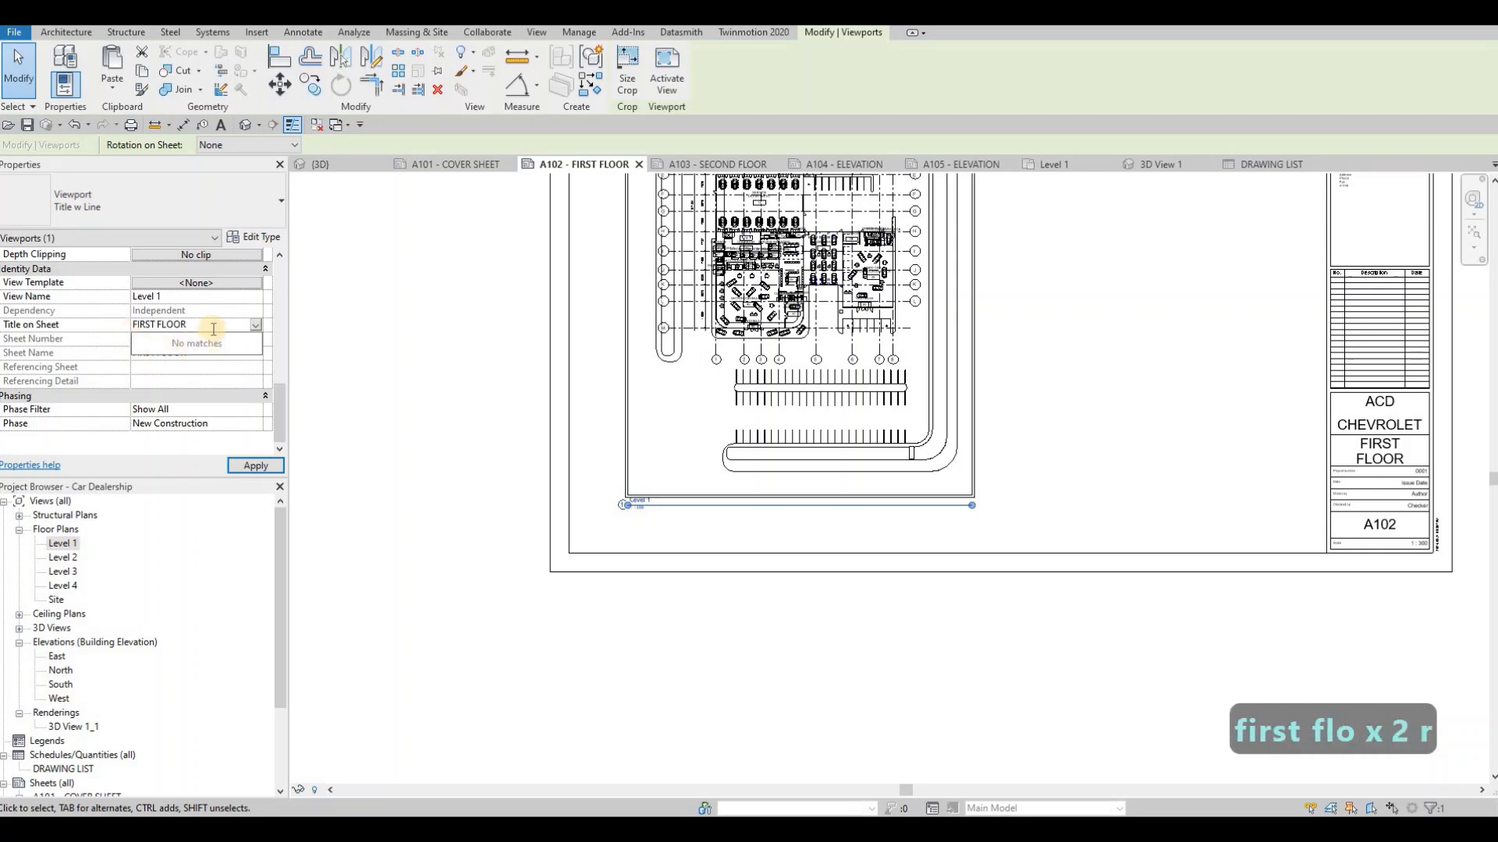
left_click(258, 464)
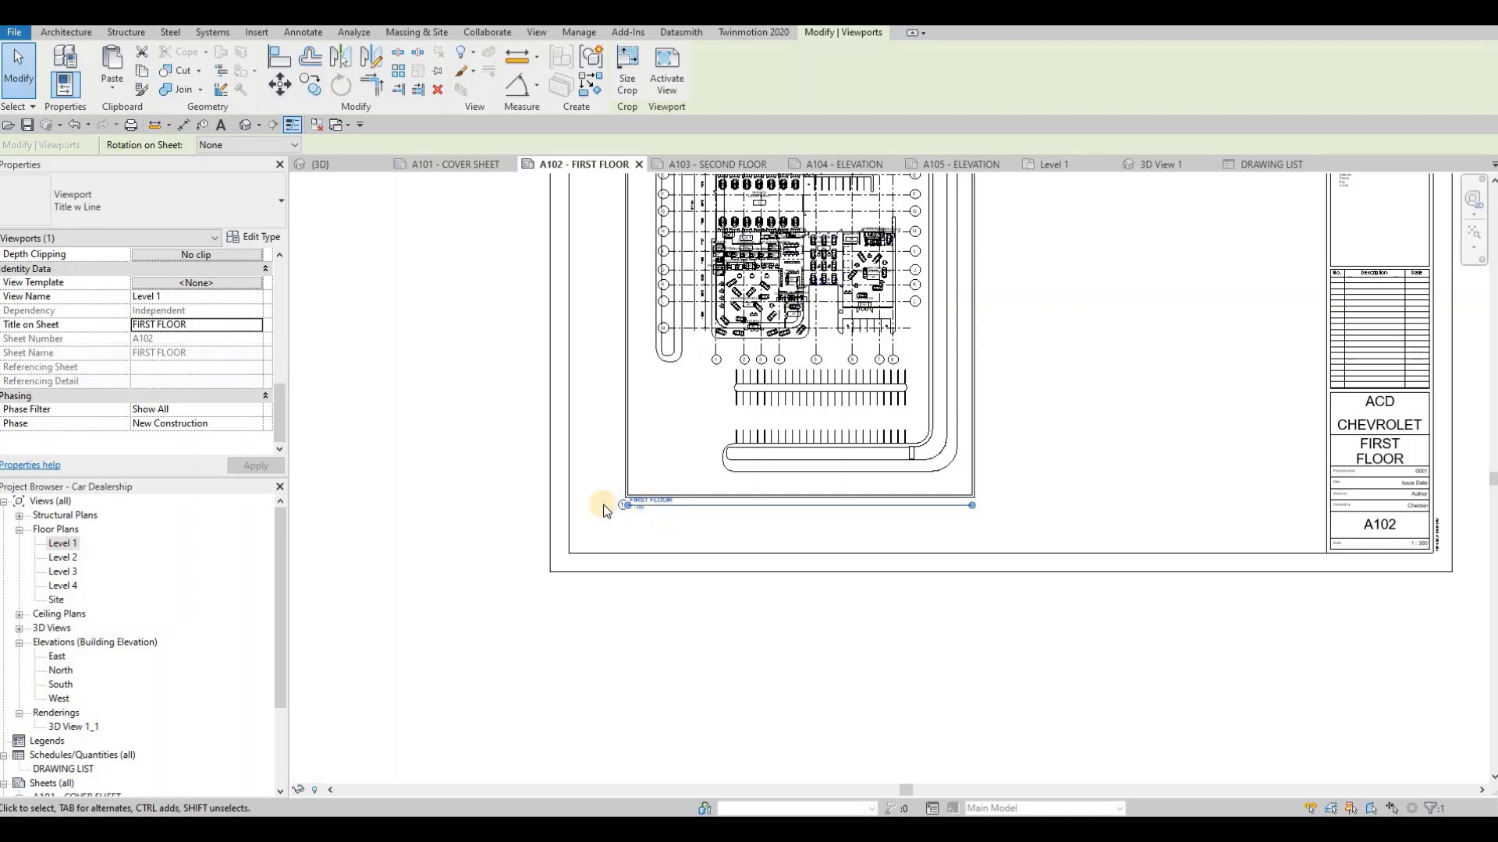
Open the Level 2 floor plan and give it a custom view scale of 1:300 with Display Name enabled
left_click(63, 545)
double_click(66, 557)
middle_click_drag(812, 526, 693, 518)
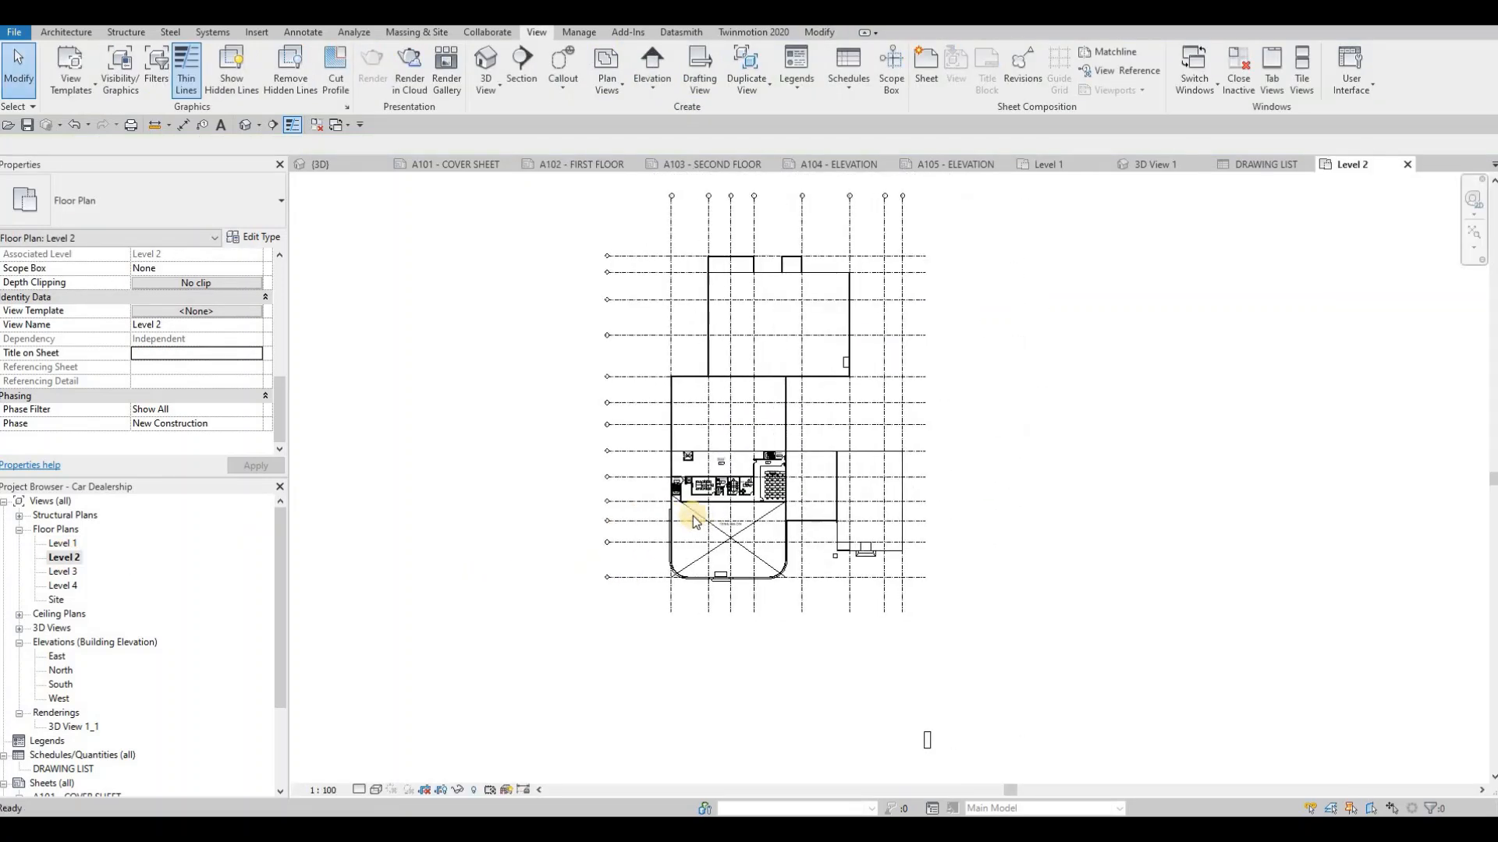
middle_click_drag(559, 471, 537, 489)
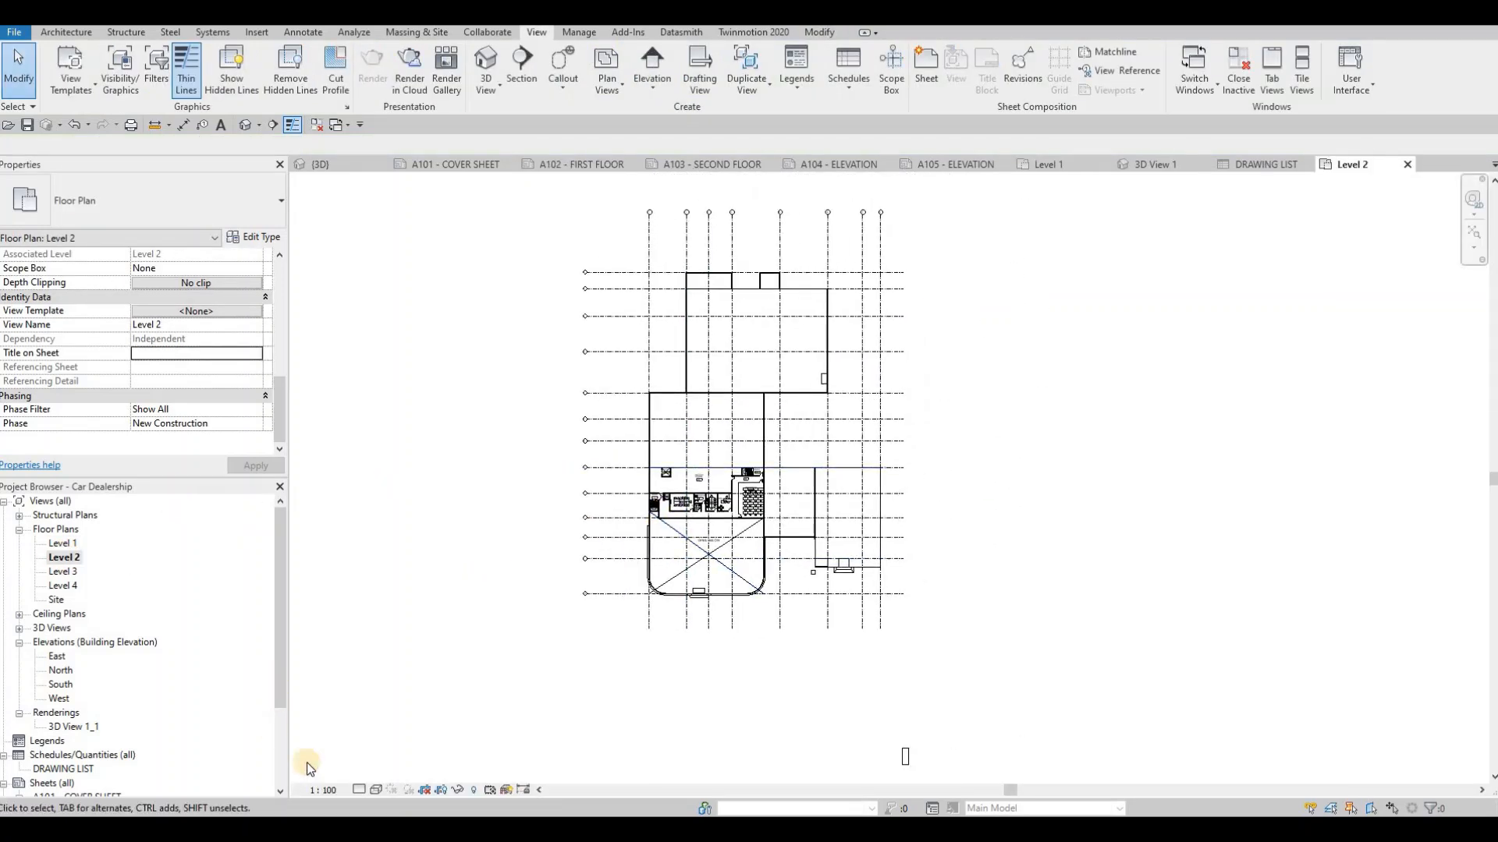
left_click(325, 789)
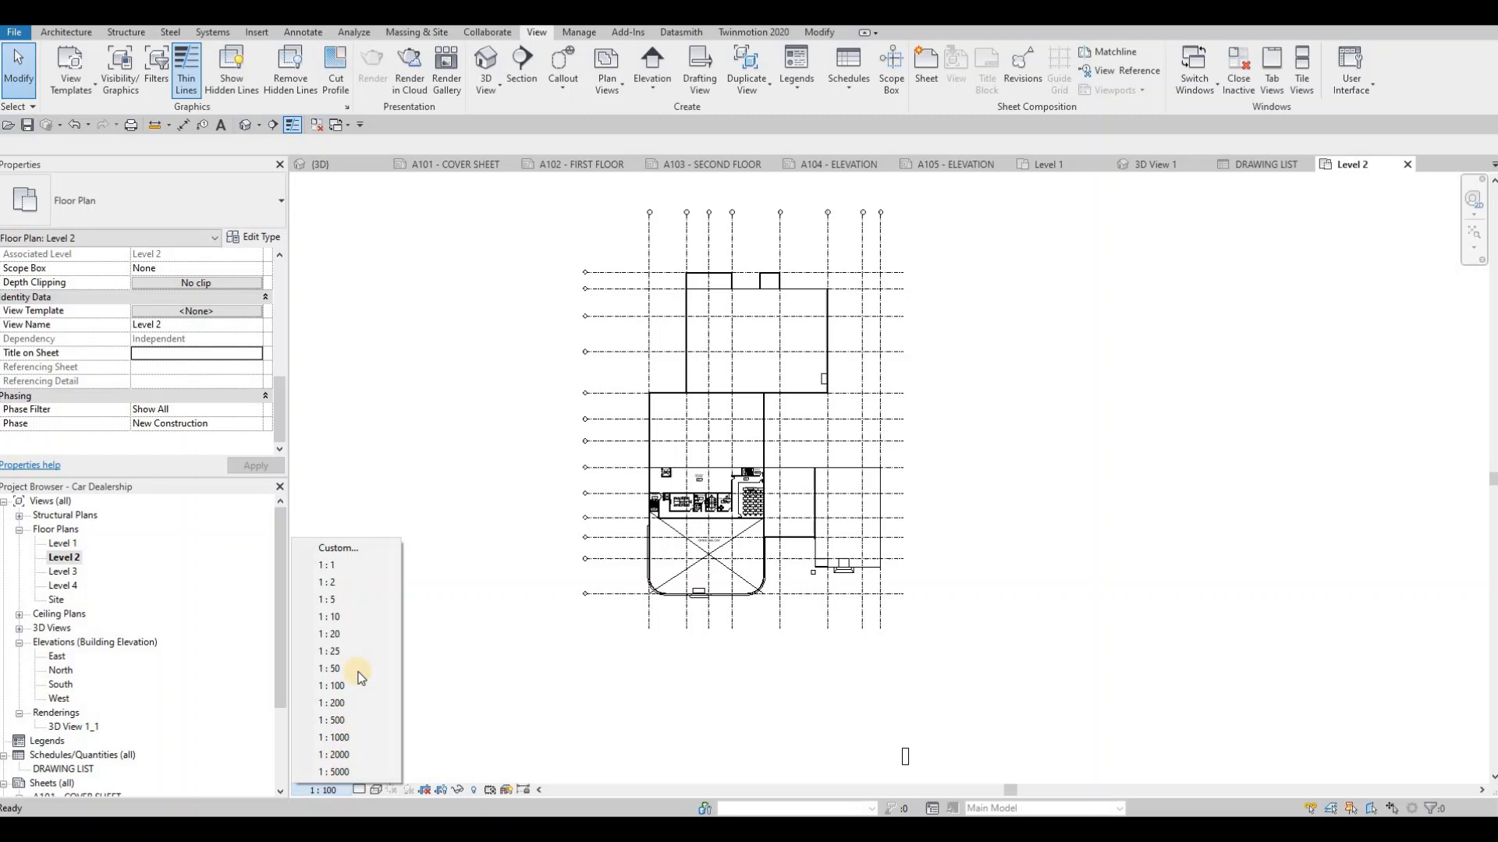
left_click(351, 547)
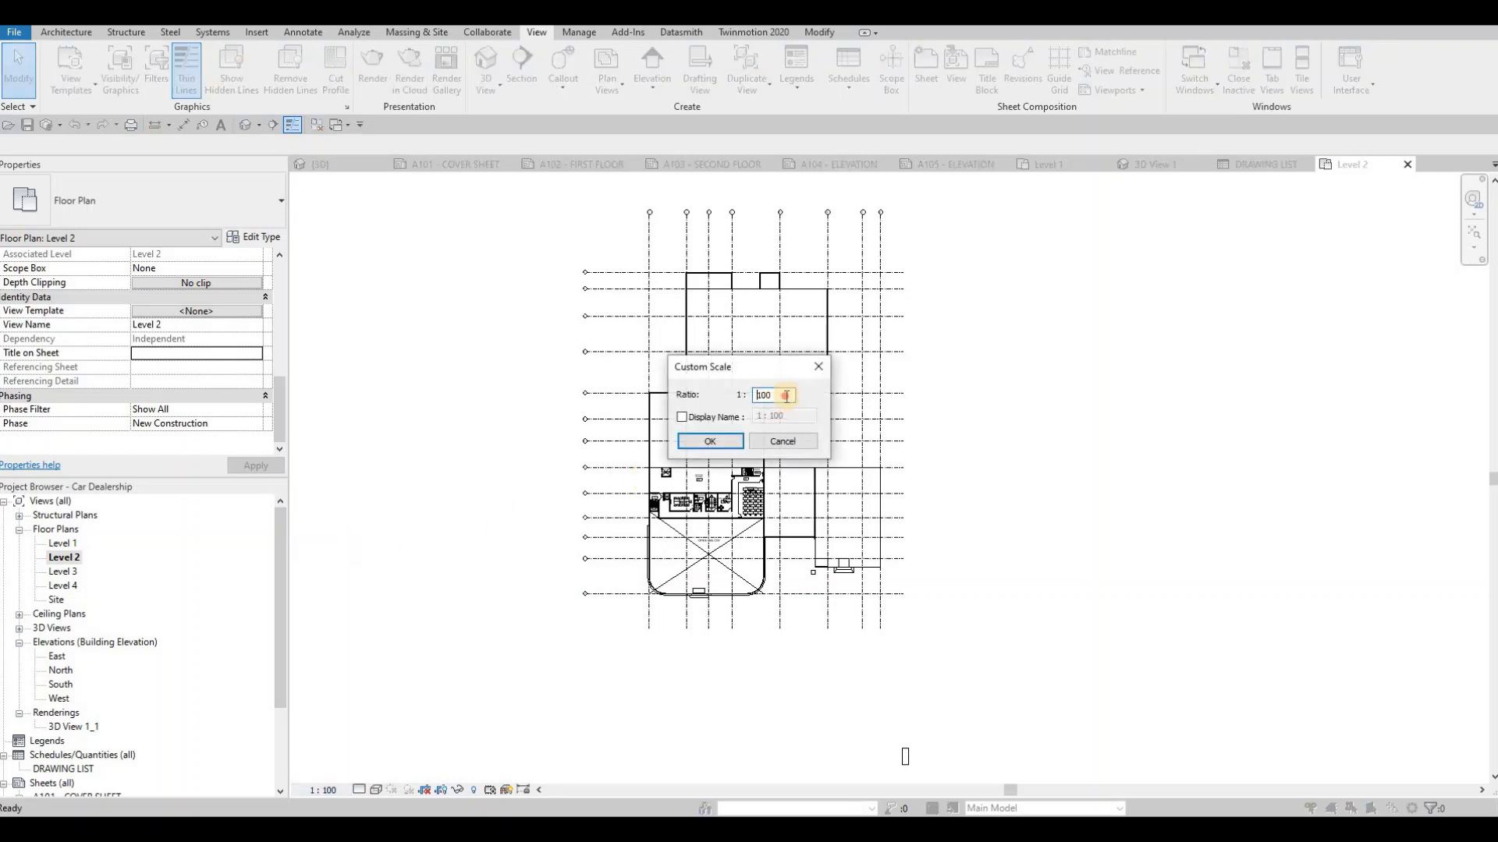
type("300")
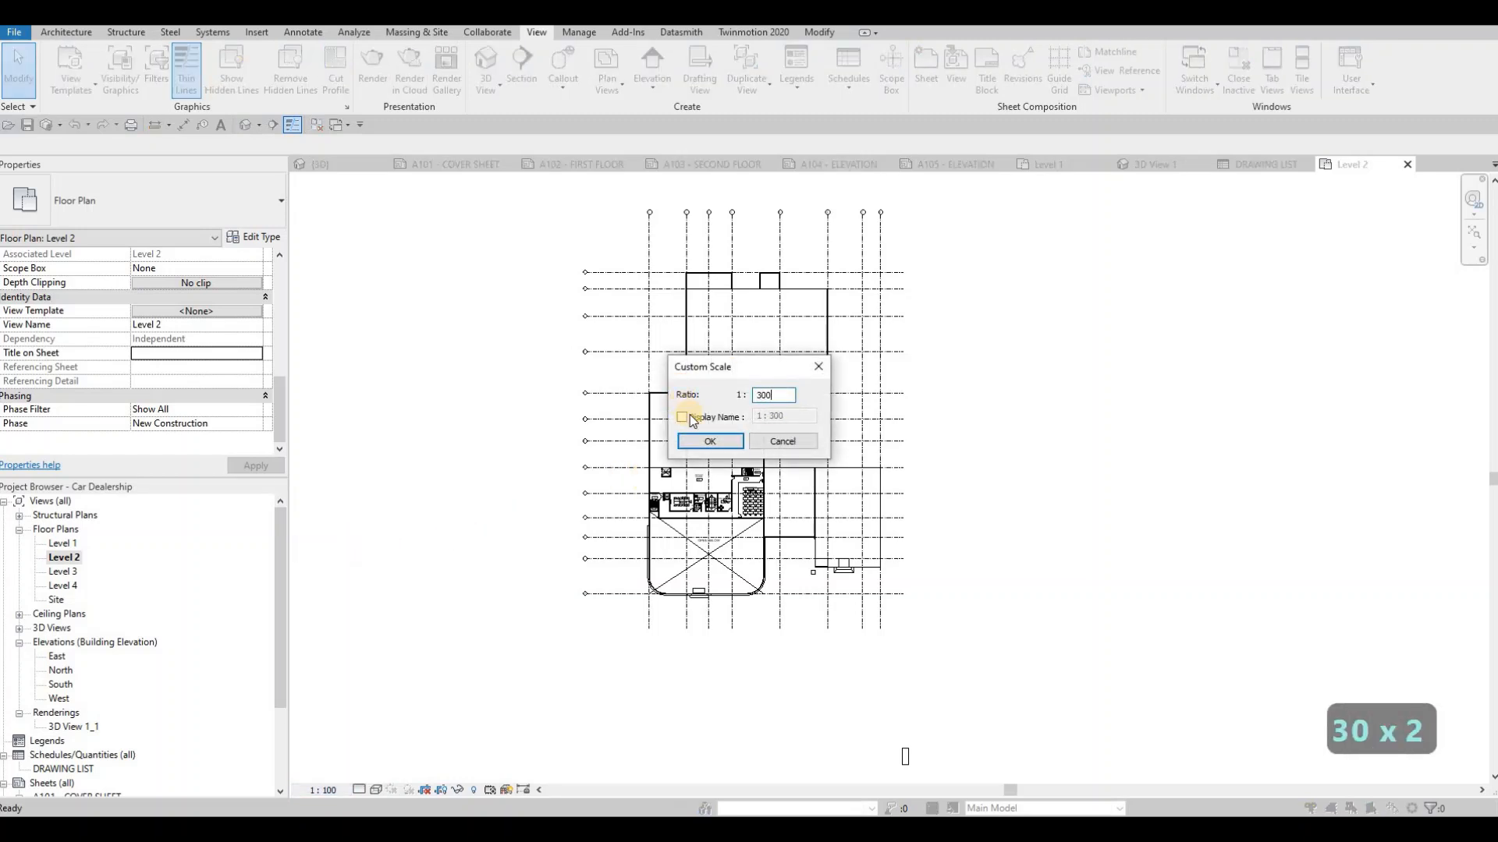
left_click(711, 441)
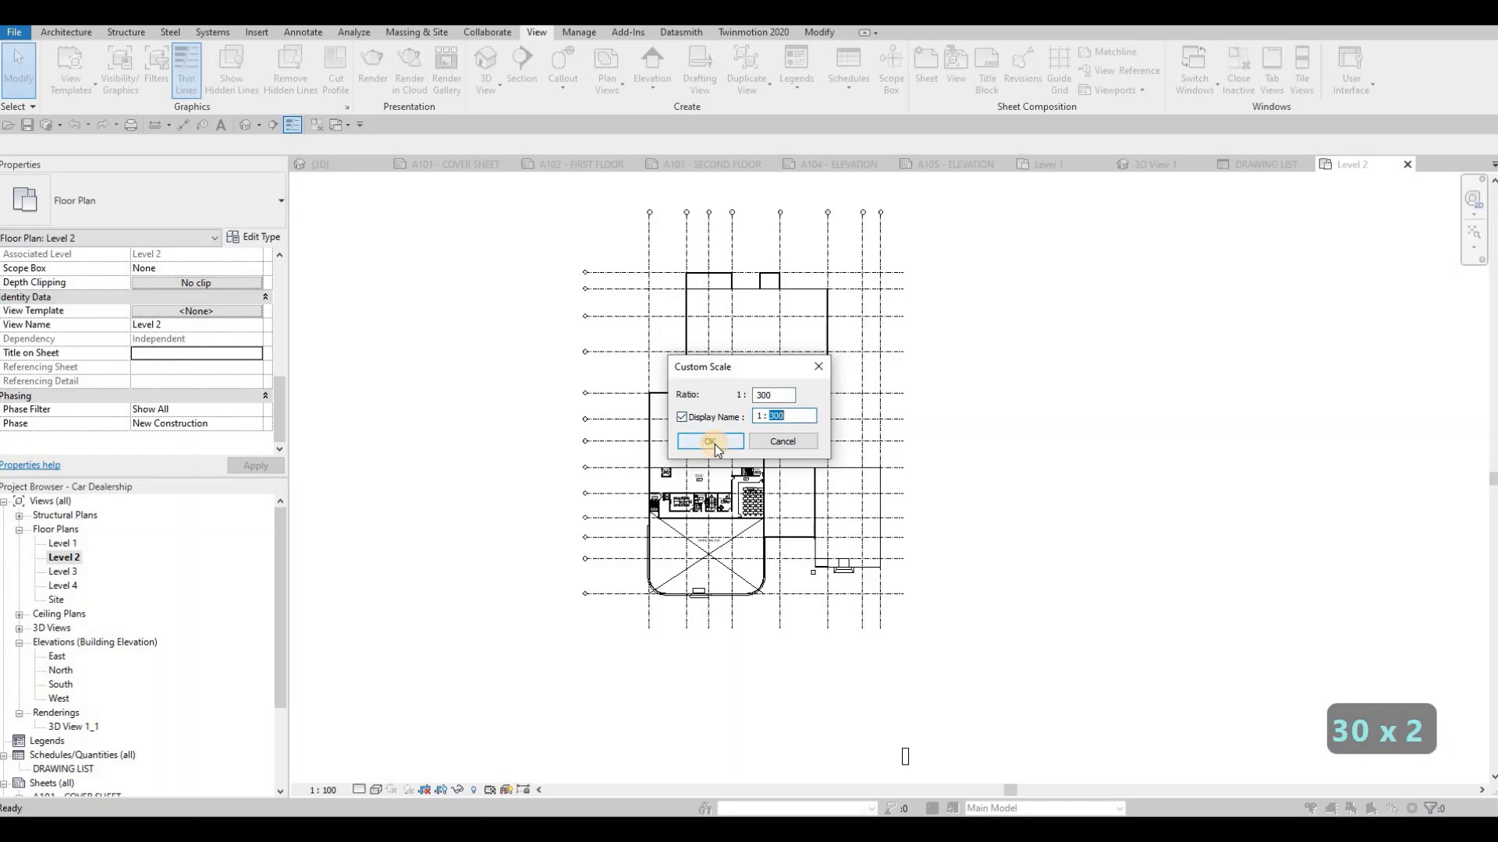
Place the Level 2 floor plan on the left half of sheet A103 - SECOND FLOOR
left_click(727, 165)
left_click(201, 558)
left_click_drag(201, 558, 672, 448)
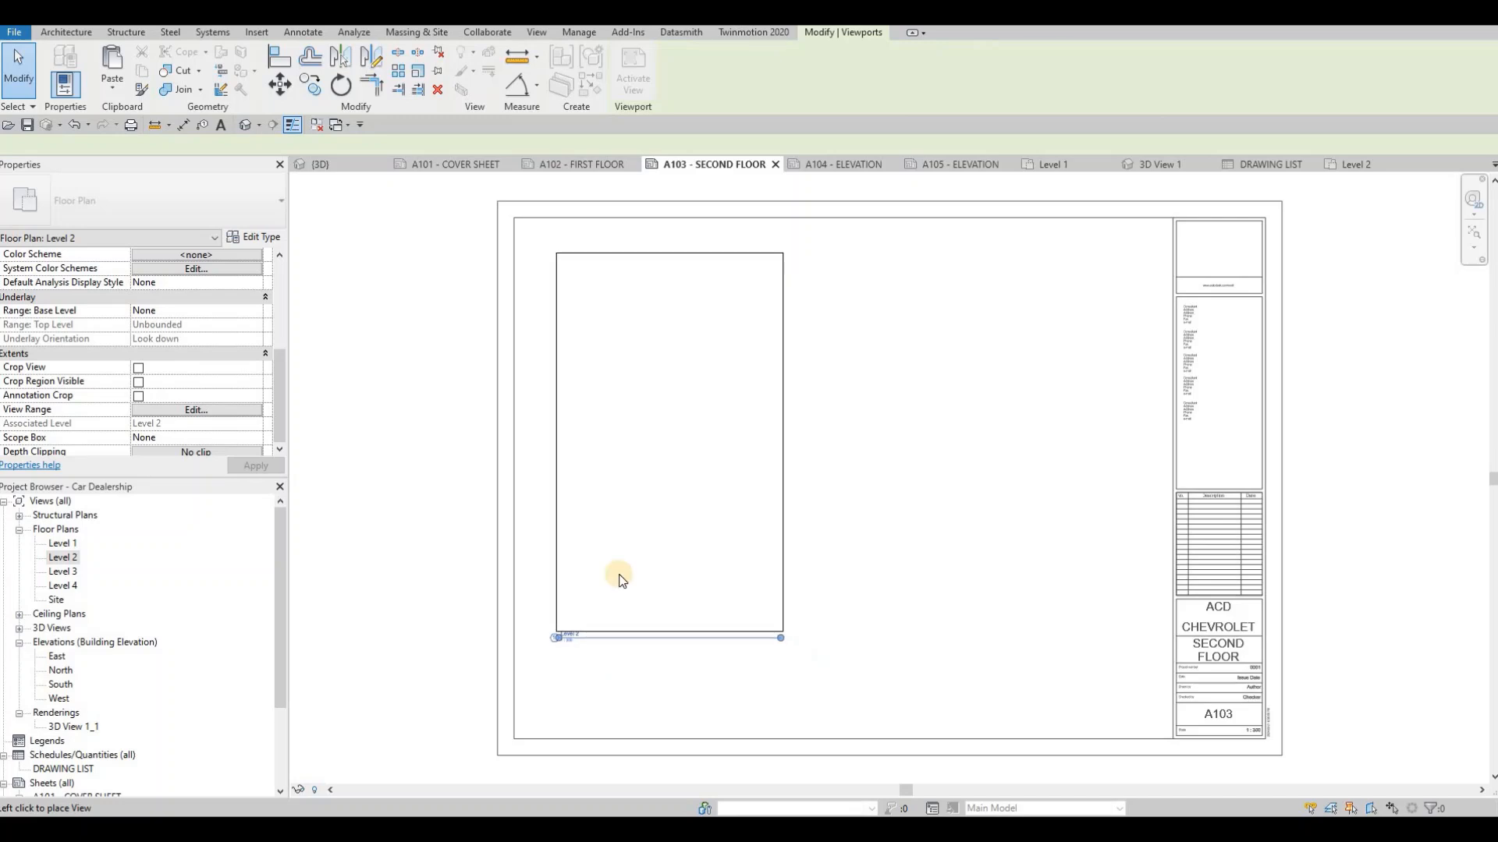
left_click(659, 611)
key("Escape")
key("Escape")
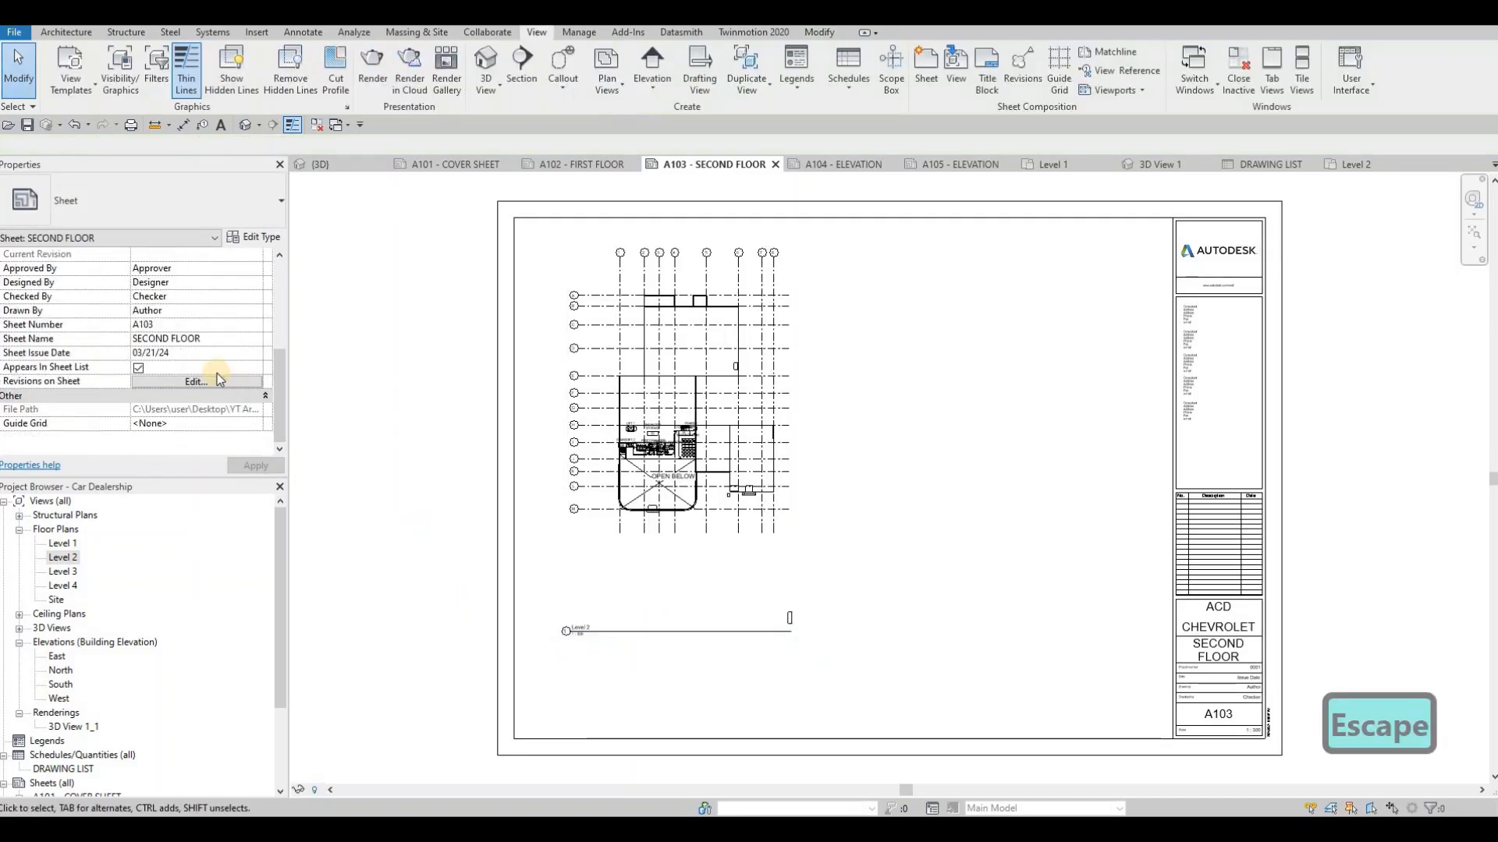
Try to set the Title on Sheet of the Level 2 viewport on sheet A103 to SECOND FLOOR
scroll(624, 640, "up", 1)
left_click(562, 401)
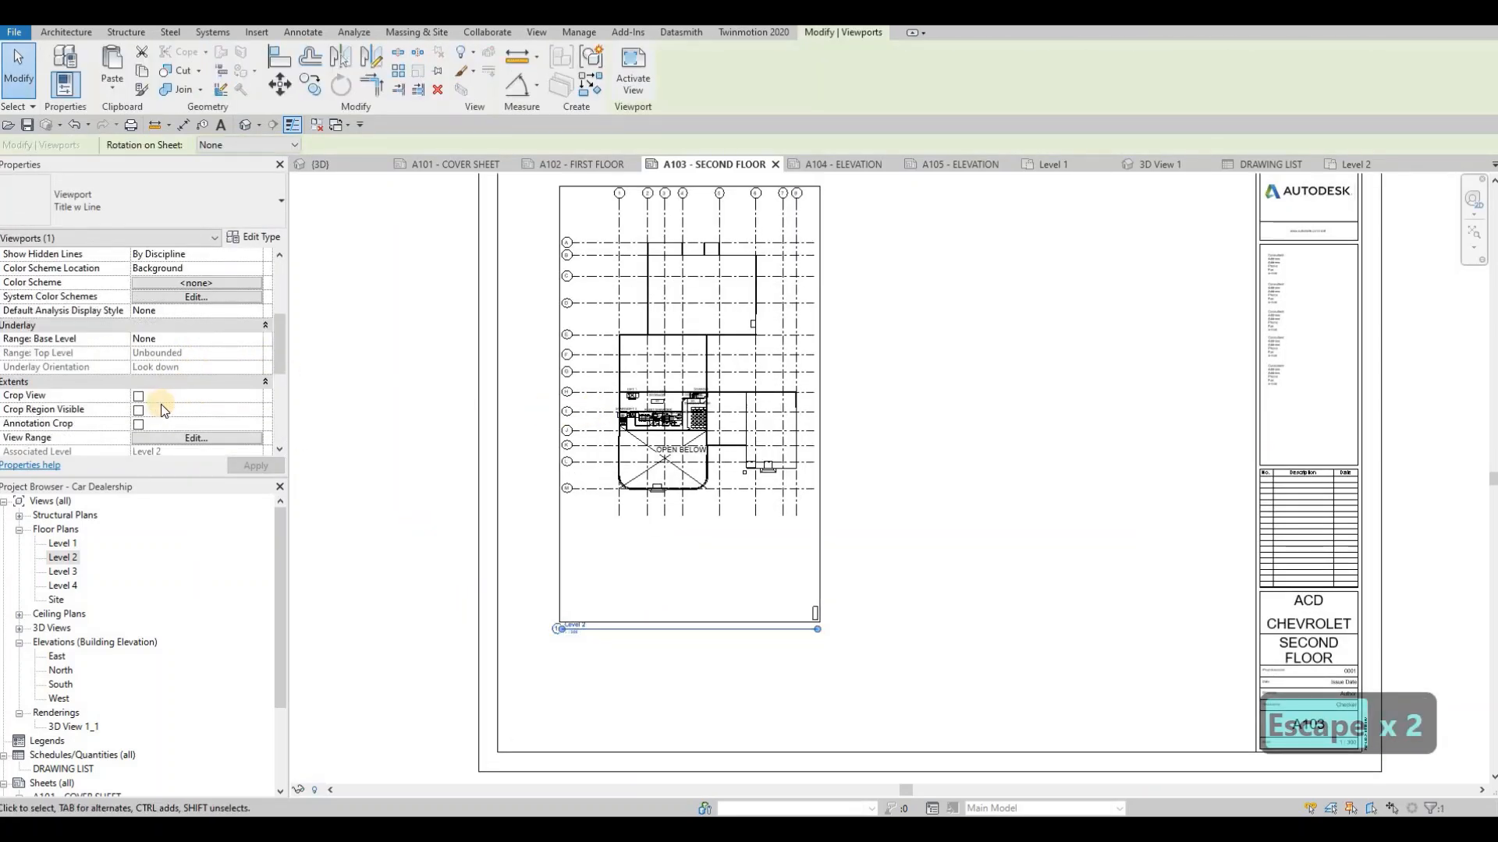
scroll(163, 389, "down", 5)
scroll(164, 366, "up", 3)
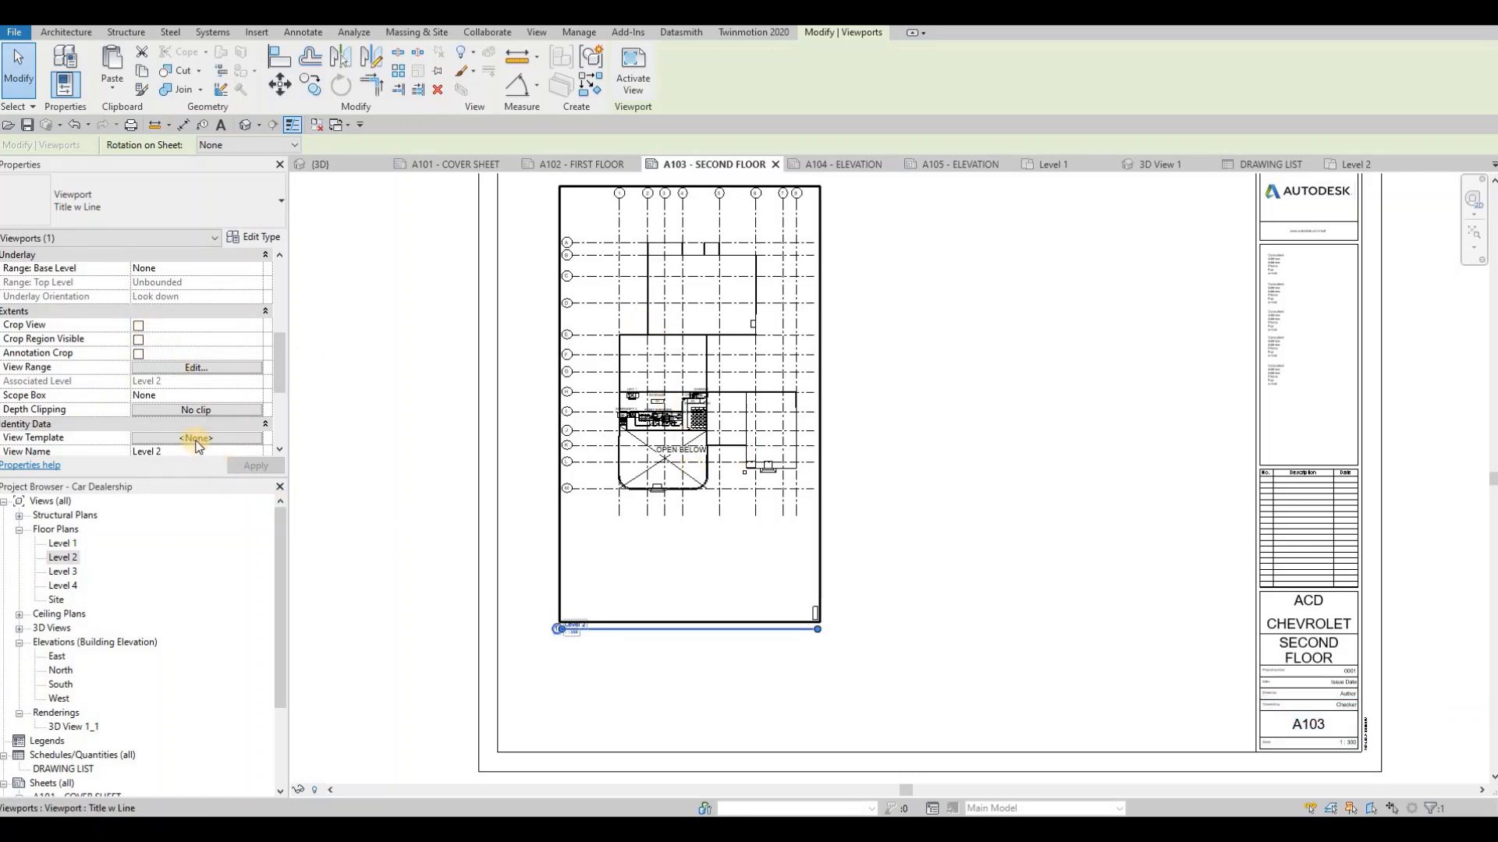
scroll(169, 382, "down", 3)
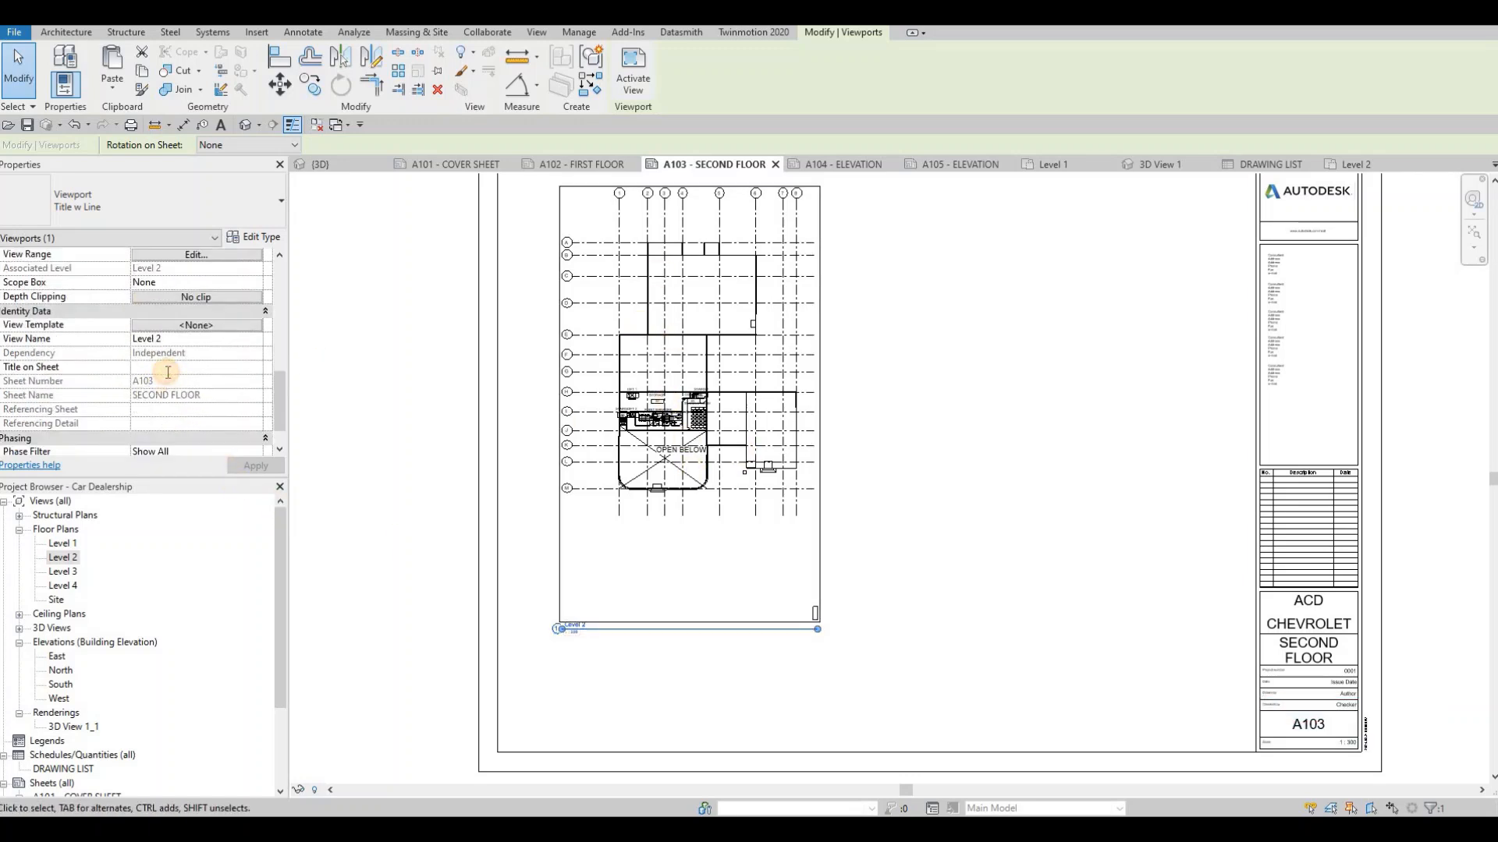
left_click(167, 366)
type("SEC")
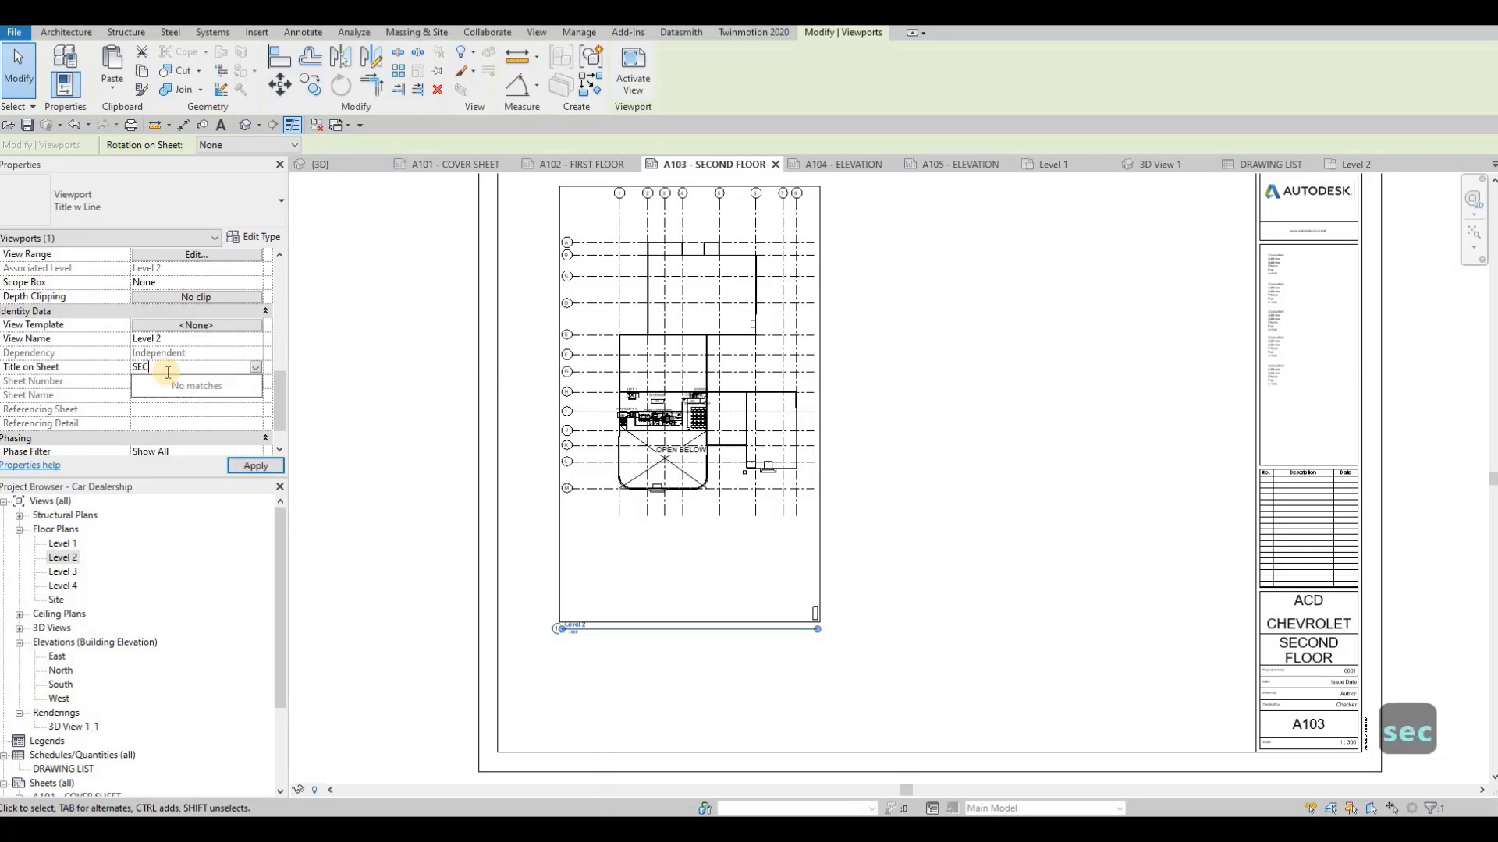
type("OND fLOOR")
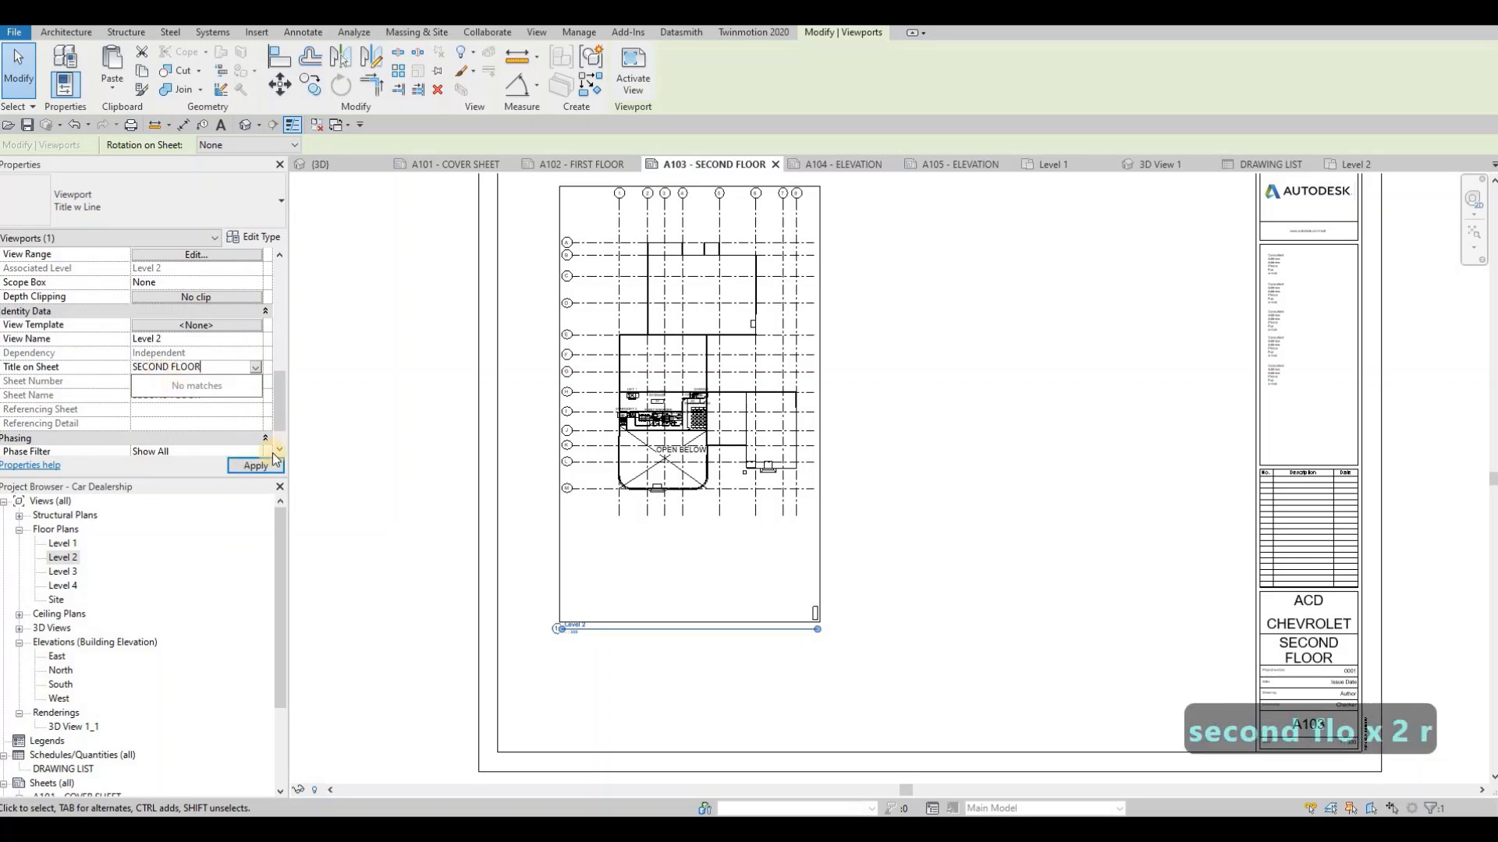
left_click(256, 466)
left_click(197, 367)
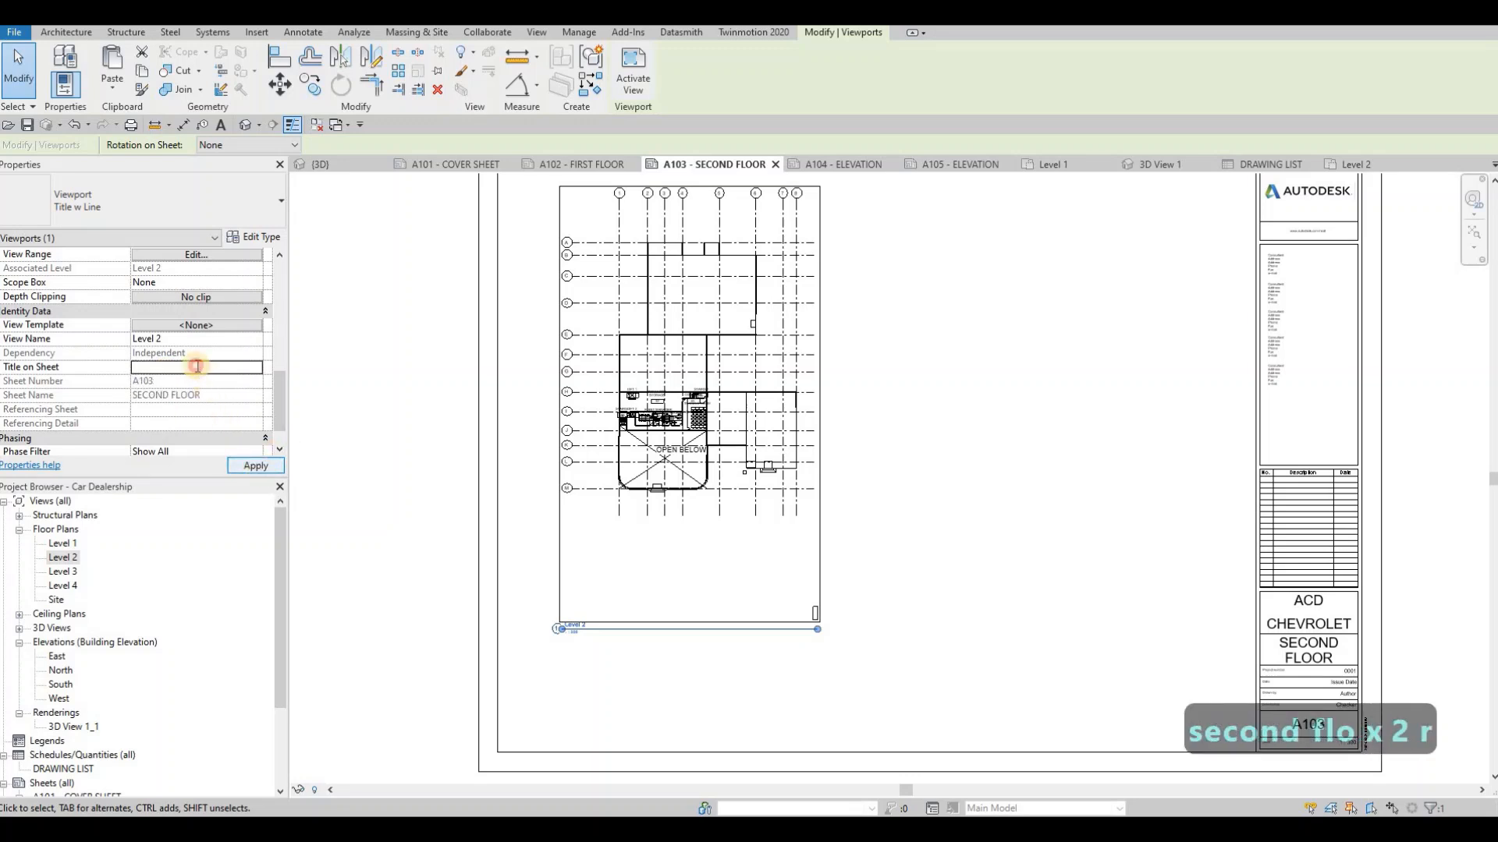
left_click(248, 466)
Enter SECOND FLOOR again as the Level 2 viewport's Title on Sheet, apply it and deselect the viewport
left_click(204, 368)
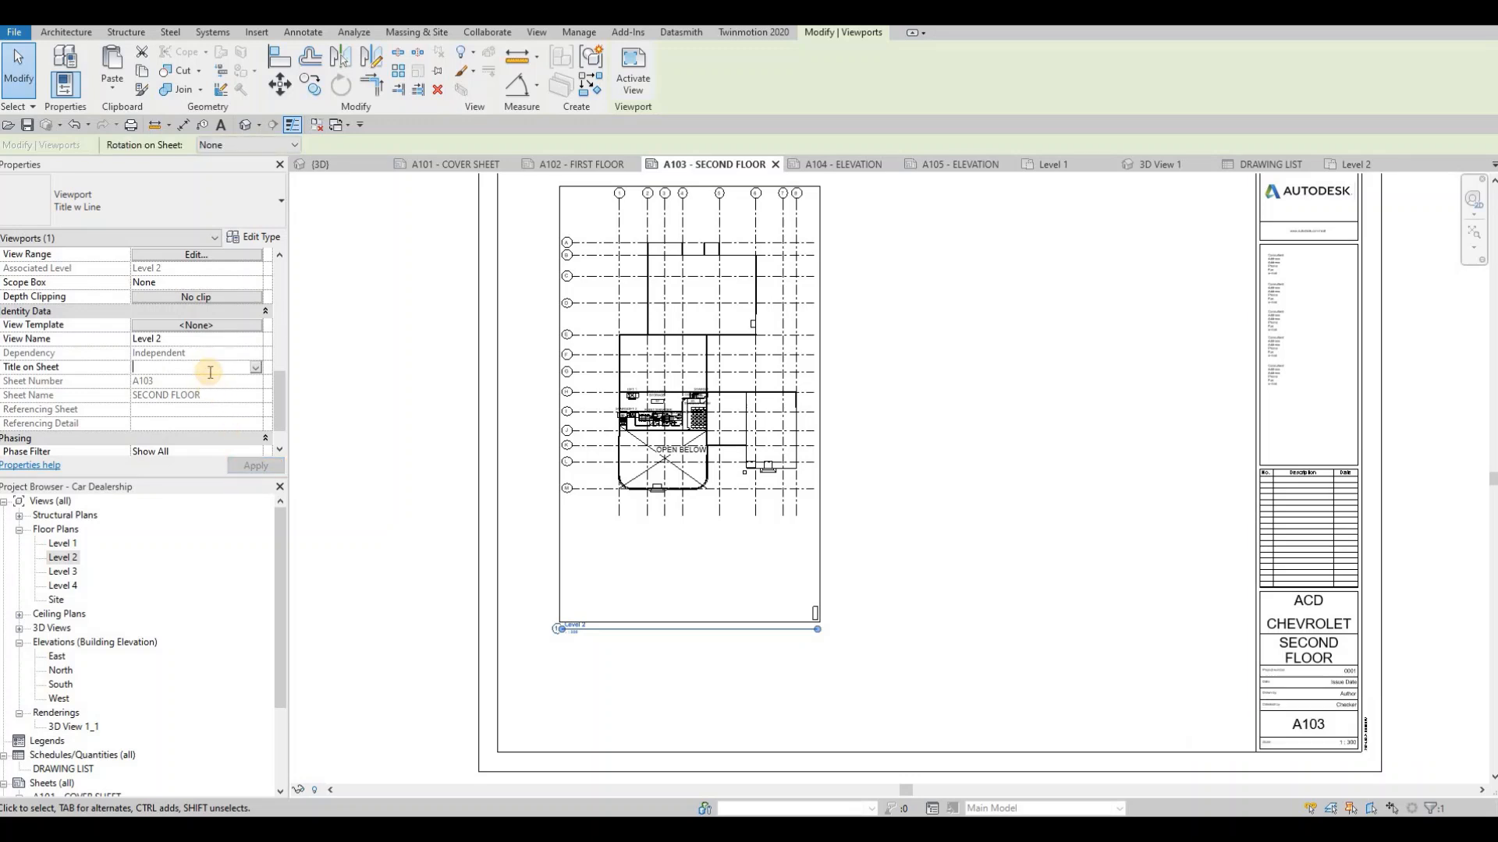
type("SEC")
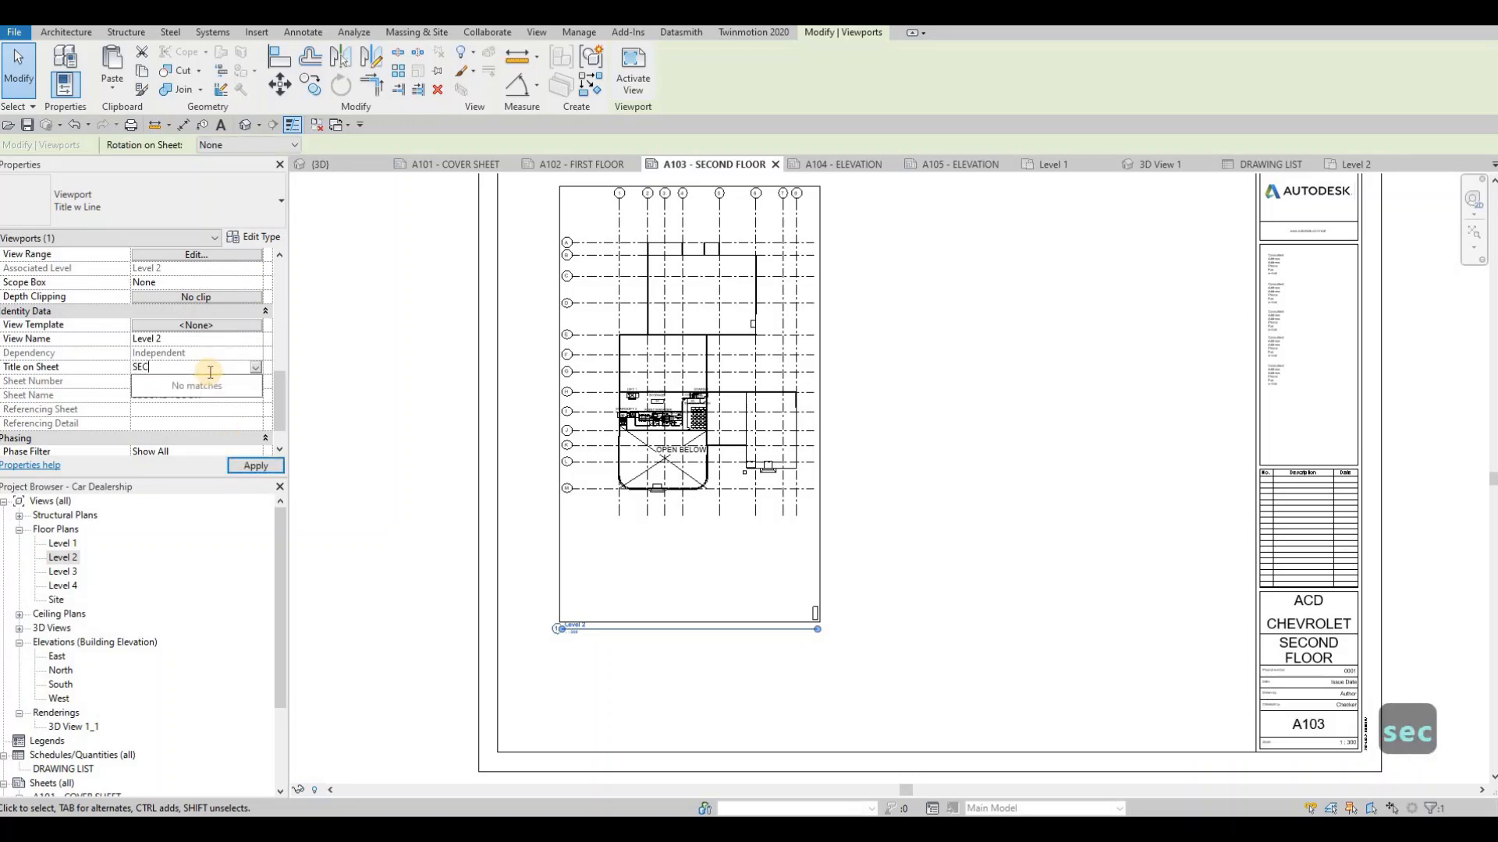
type("OND FLOOR")
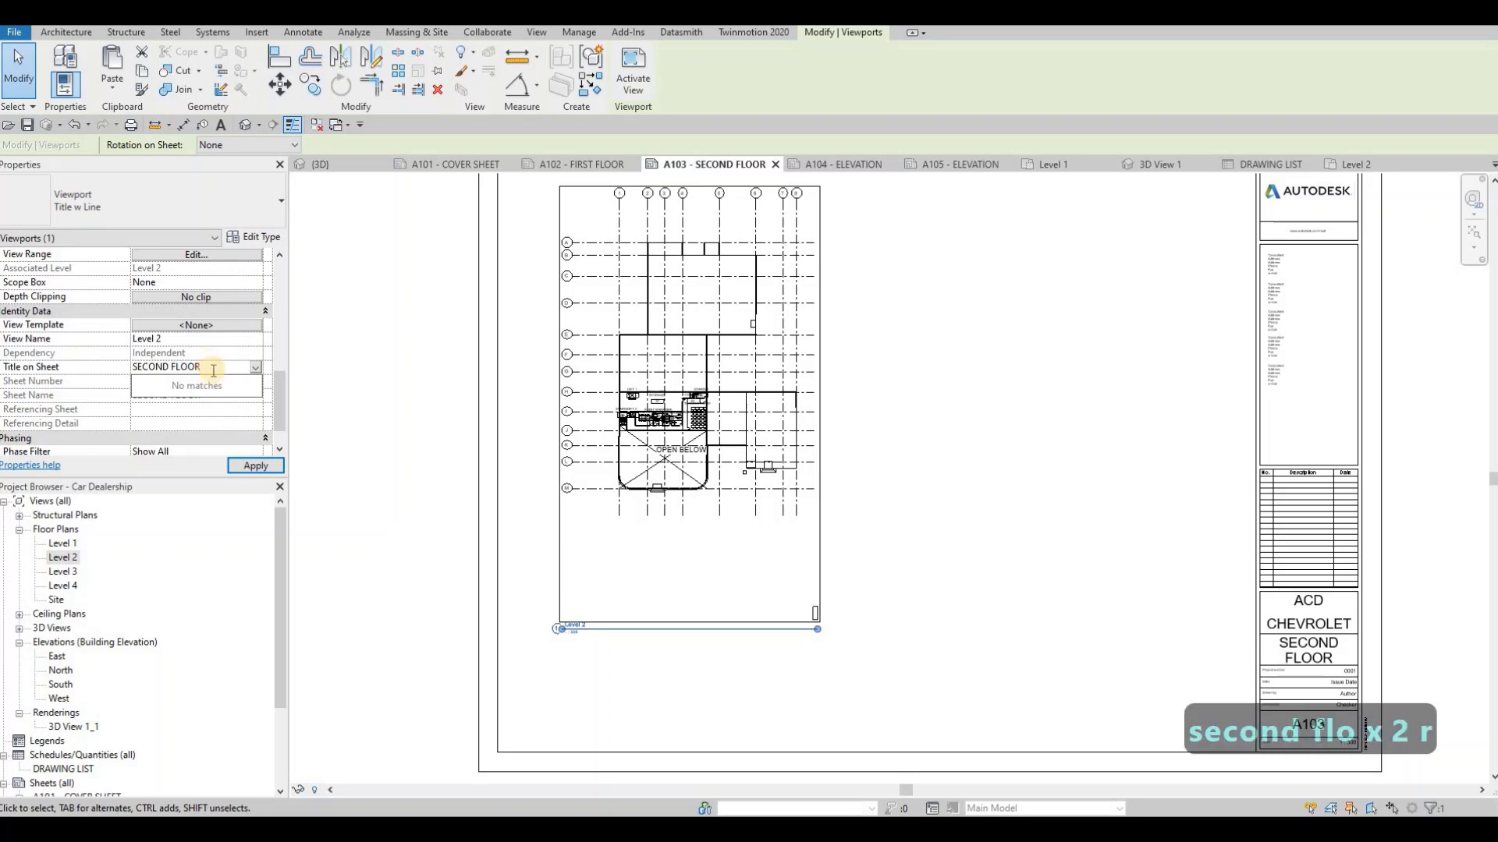
left_click(248, 466)
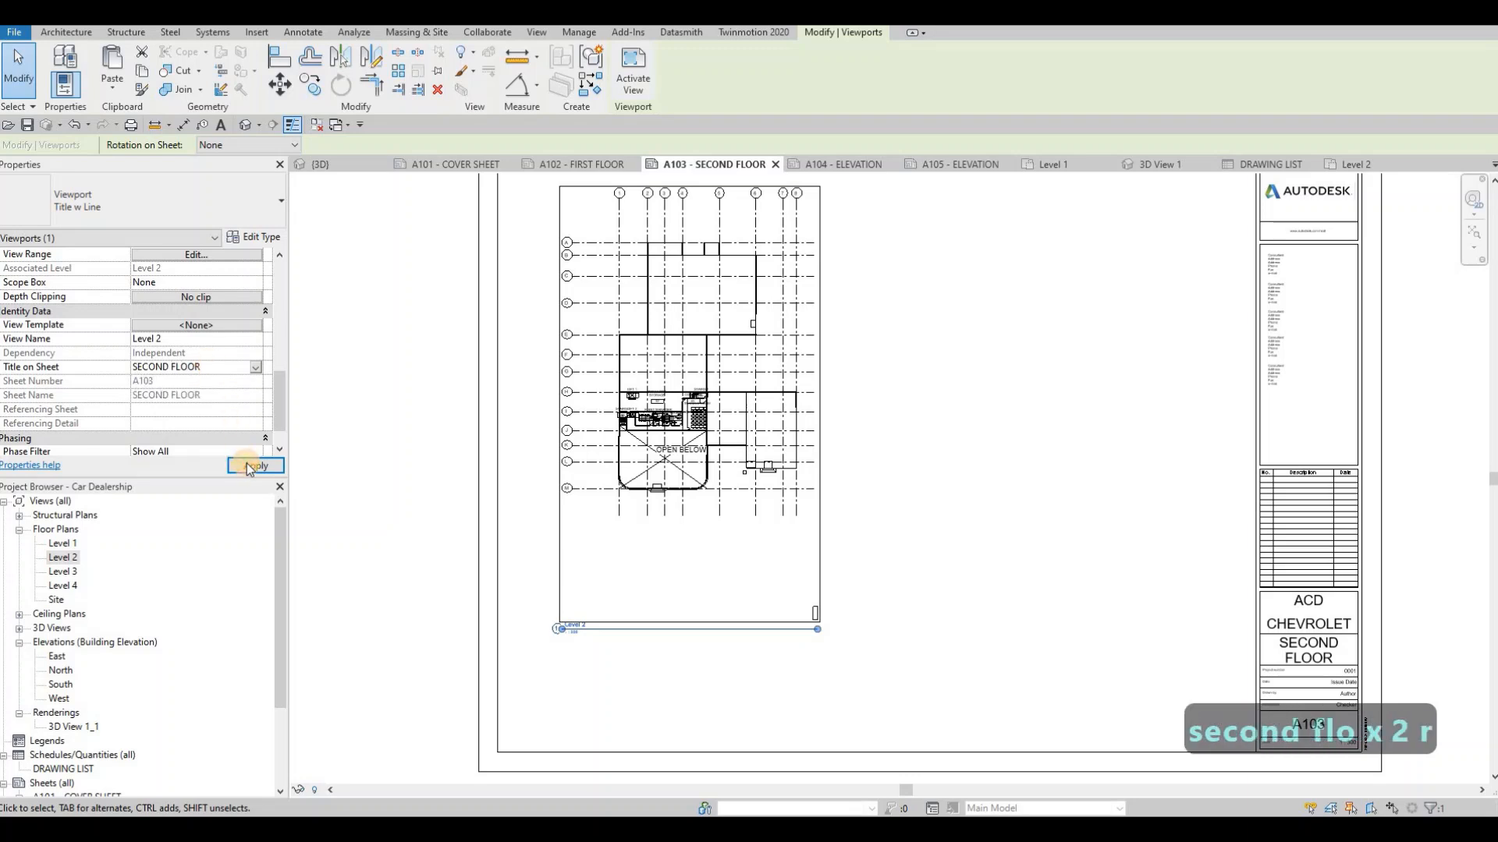
key("Escape")
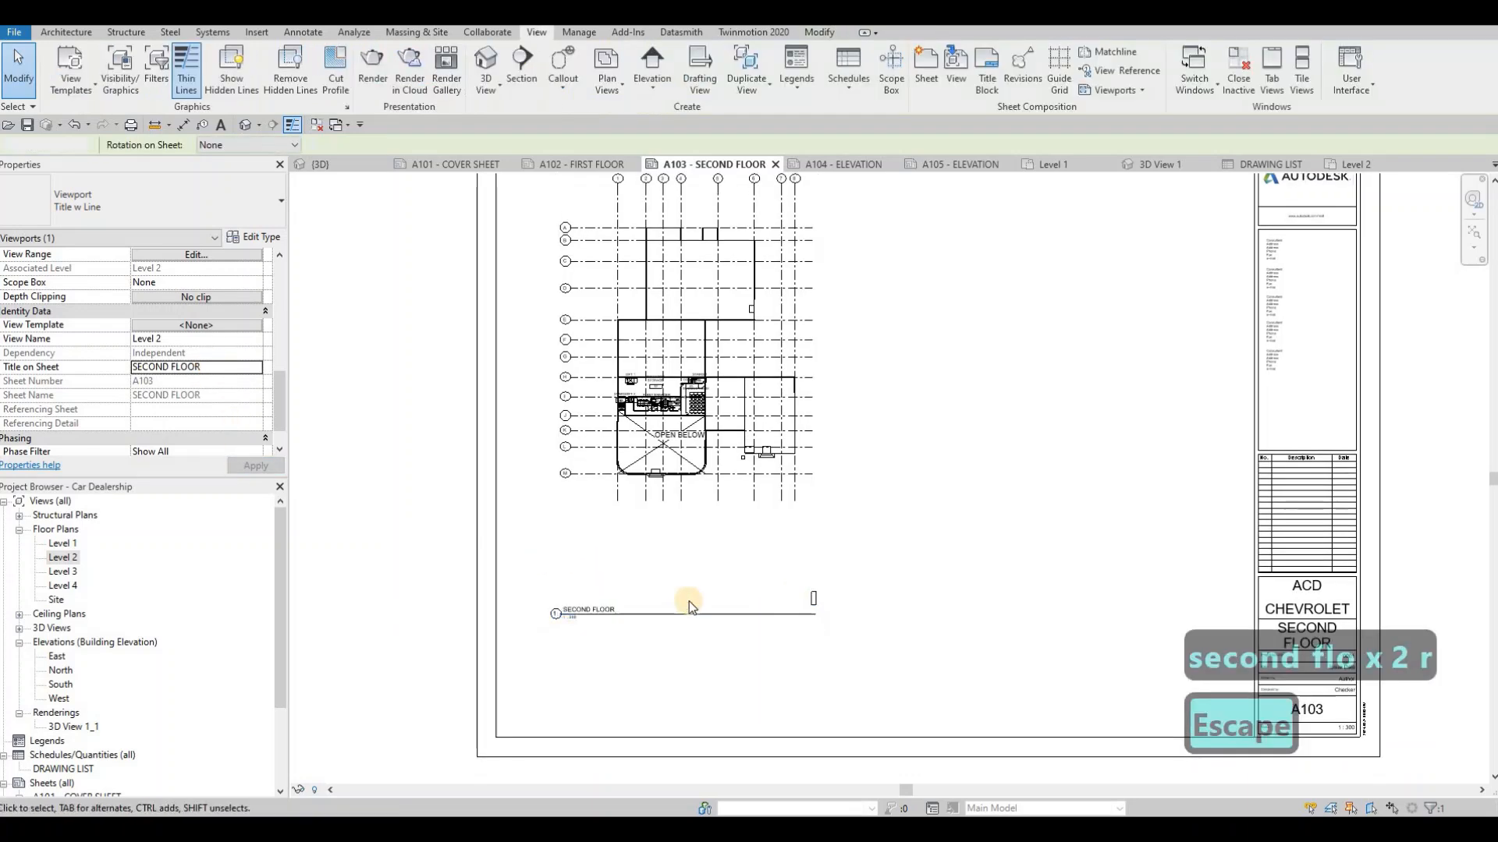
key("Escape")
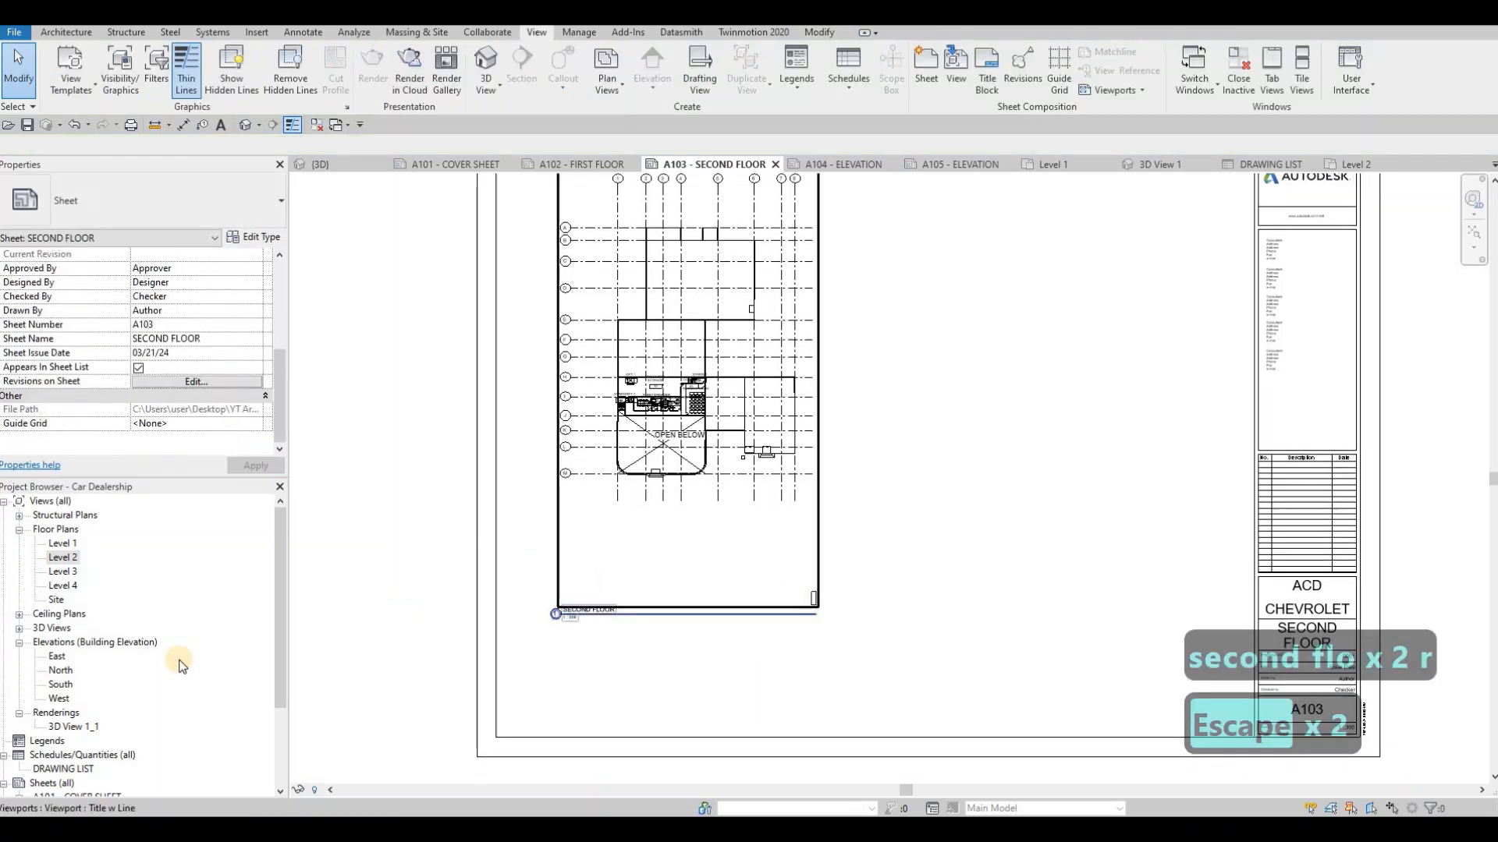
Open the Level 3 and Level 4 floor plans to examine what they contain
left_click(71, 574)
double_click(71, 574)
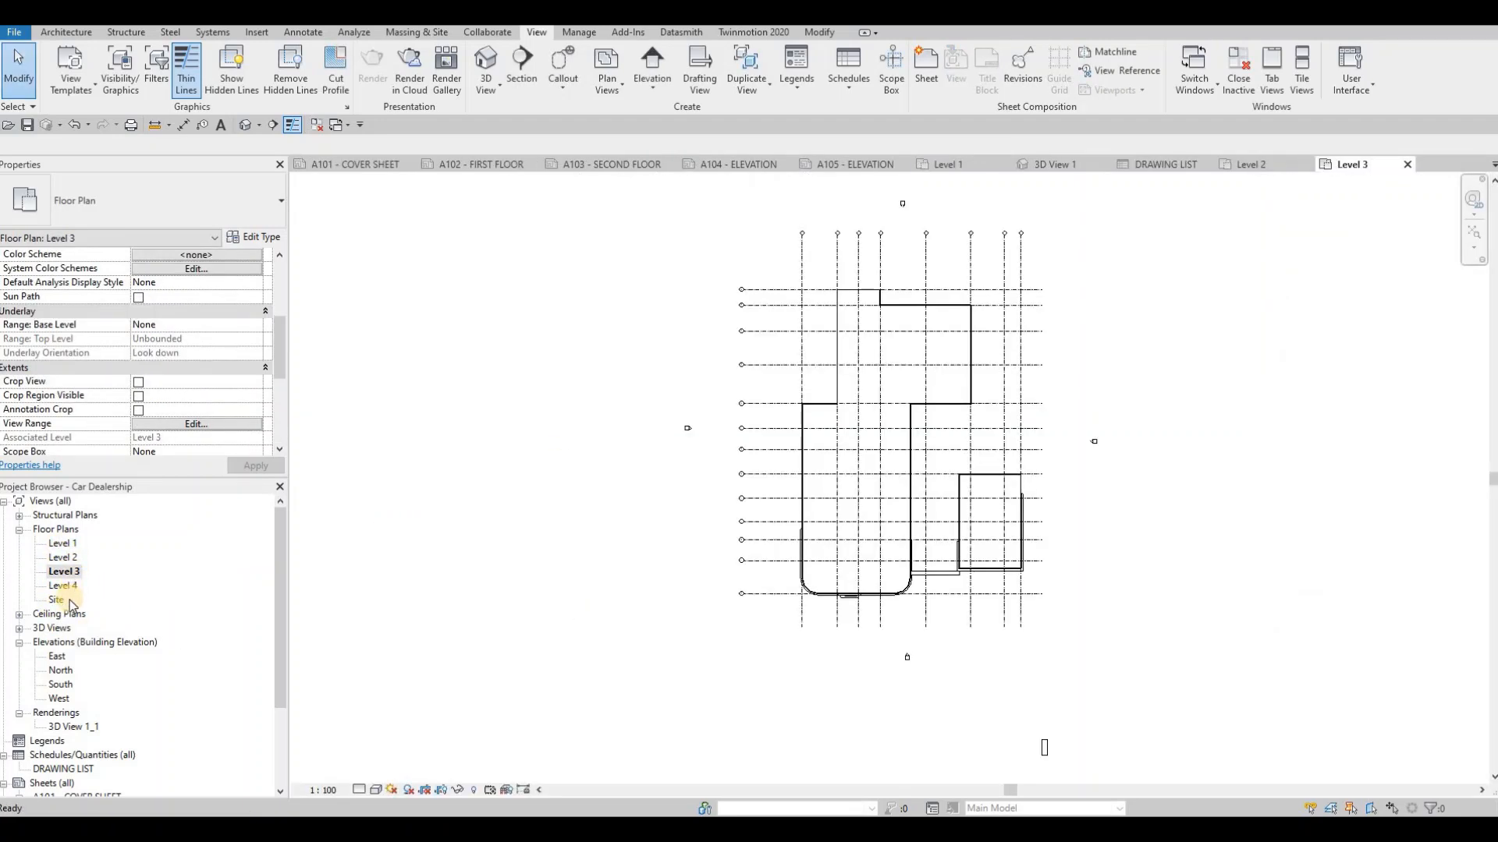
left_click(55, 587)
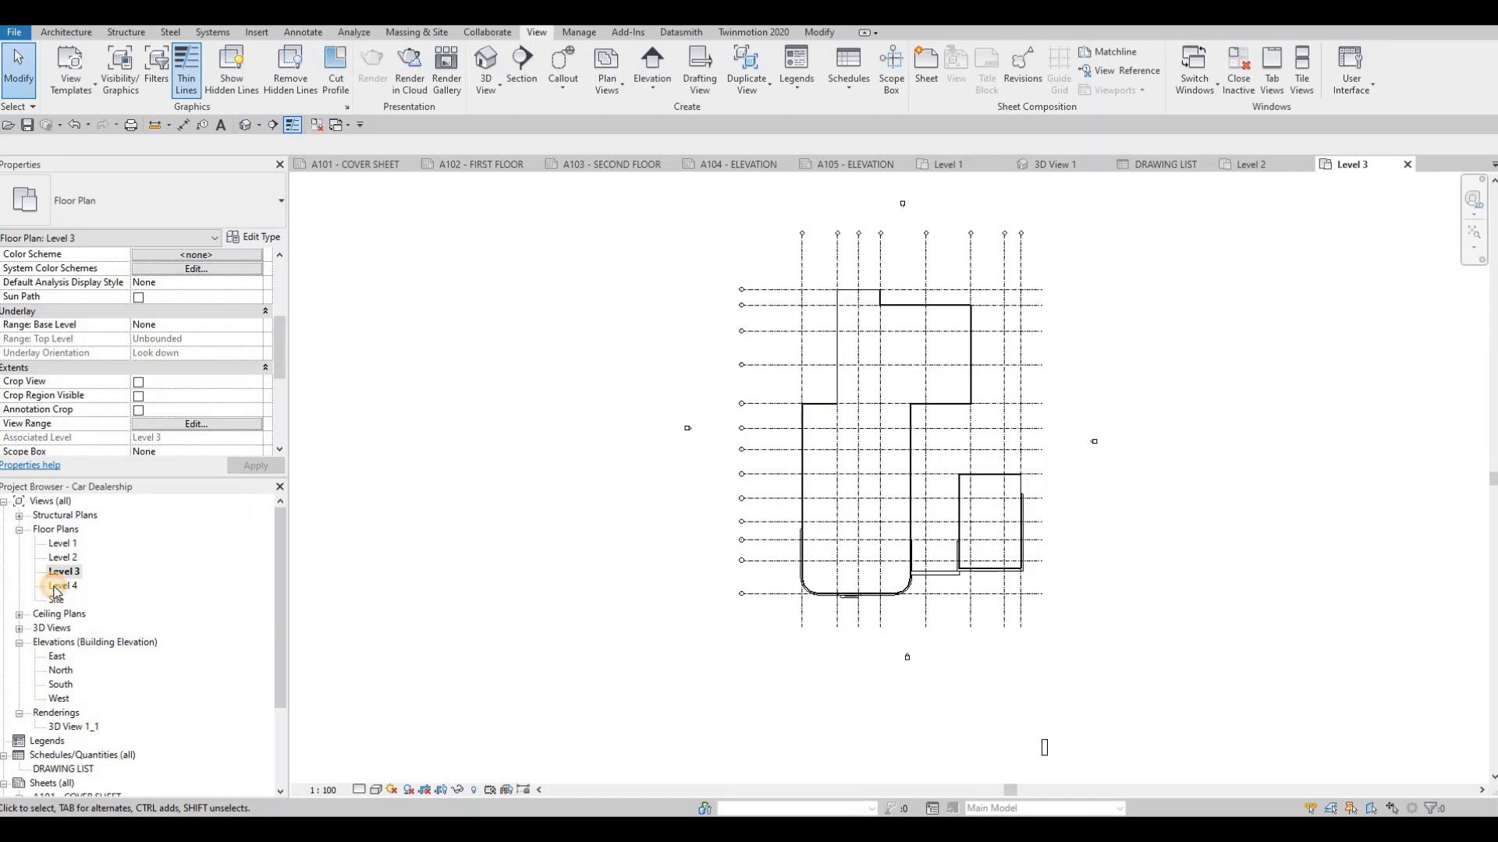
double_click(56, 586)
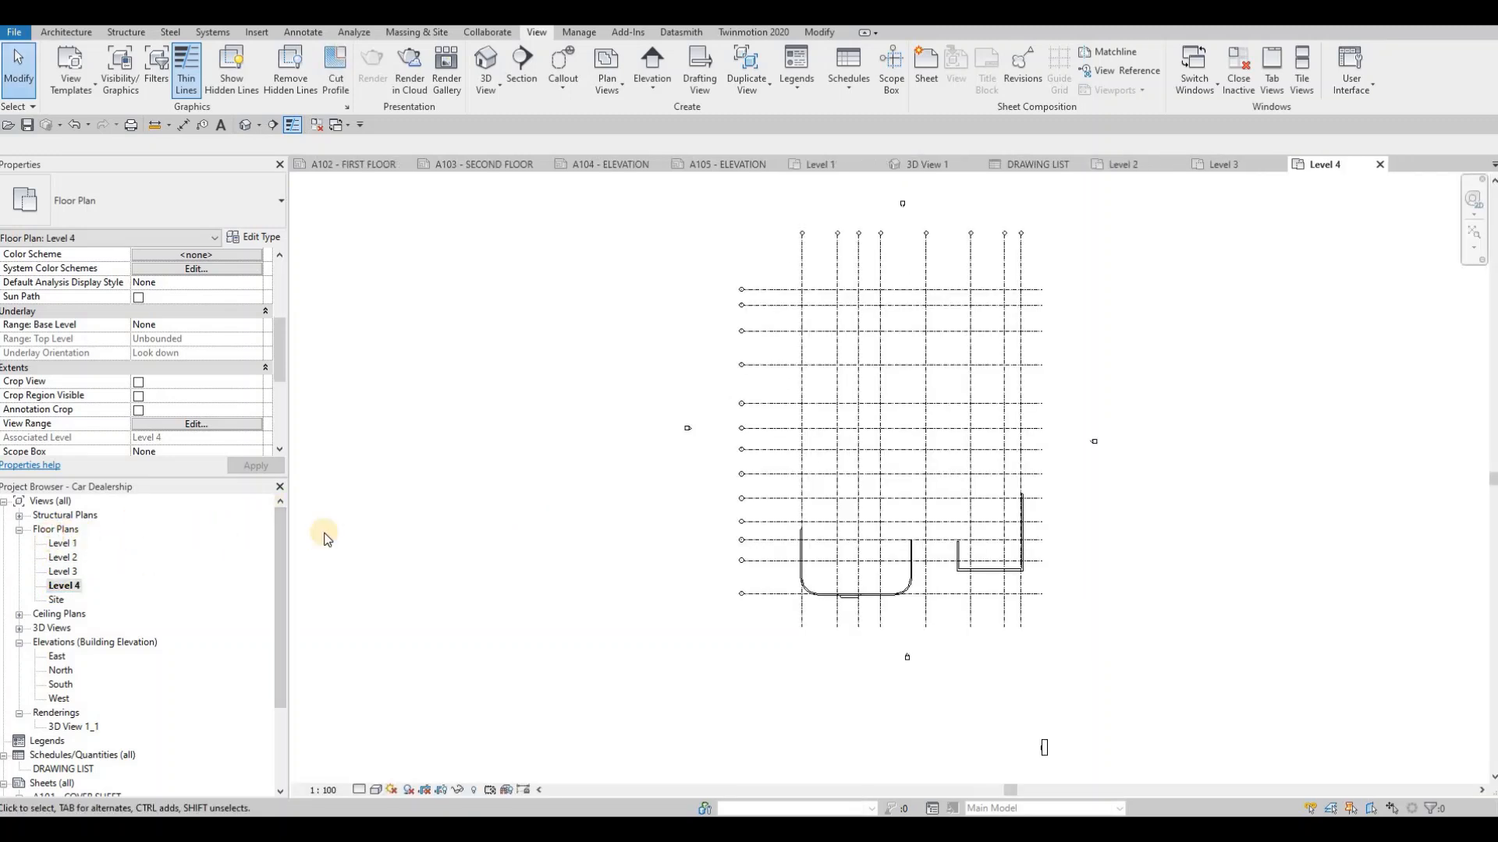
Try to place the East elevation across the upper part of sheet A104 - ELEVATION and delete that viewport
double_click(56, 529)
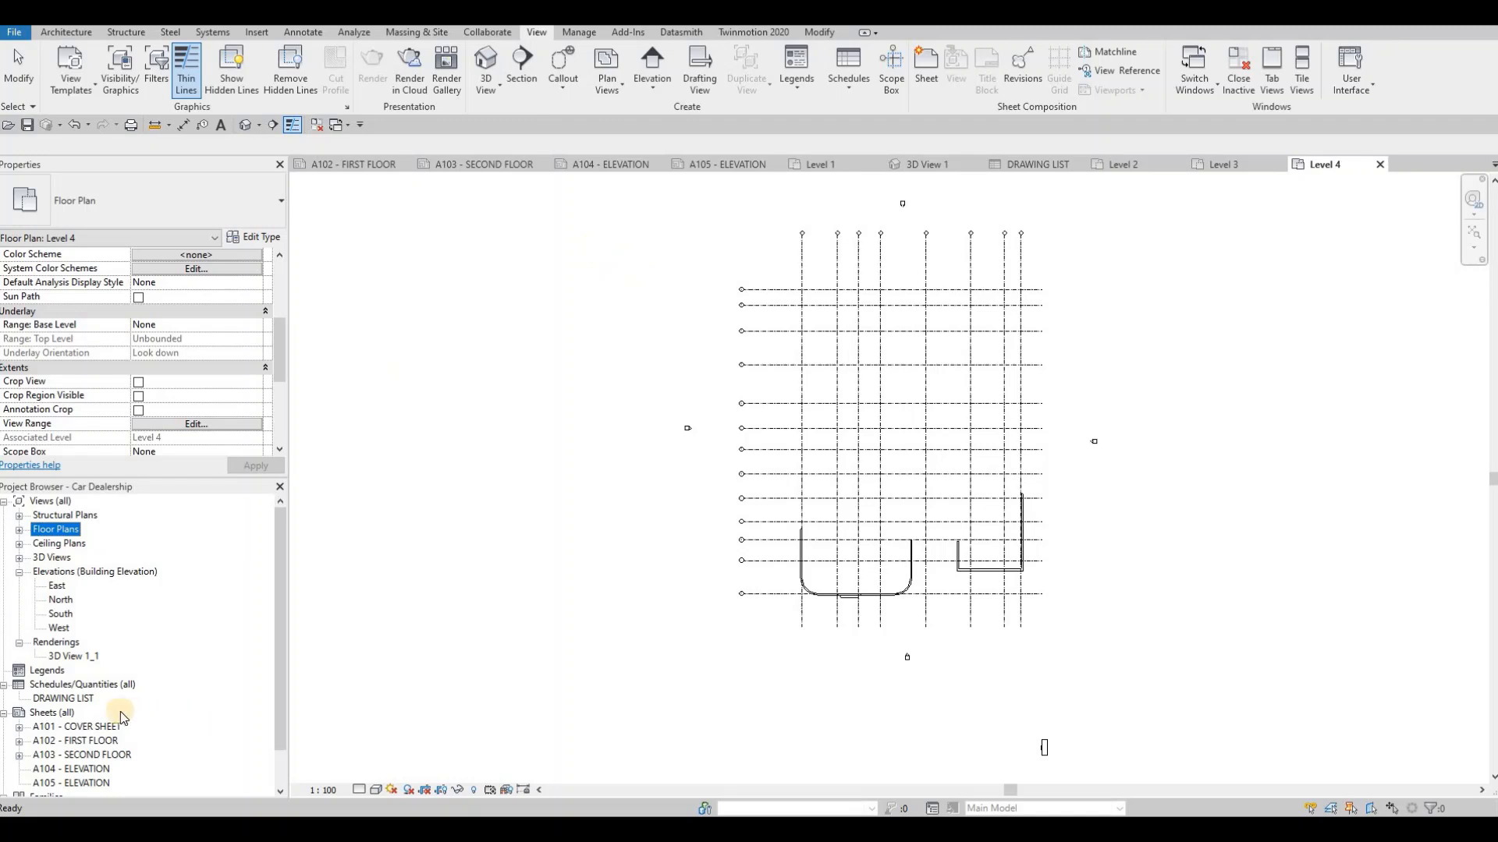
scroll(92, 732, "down", 1)
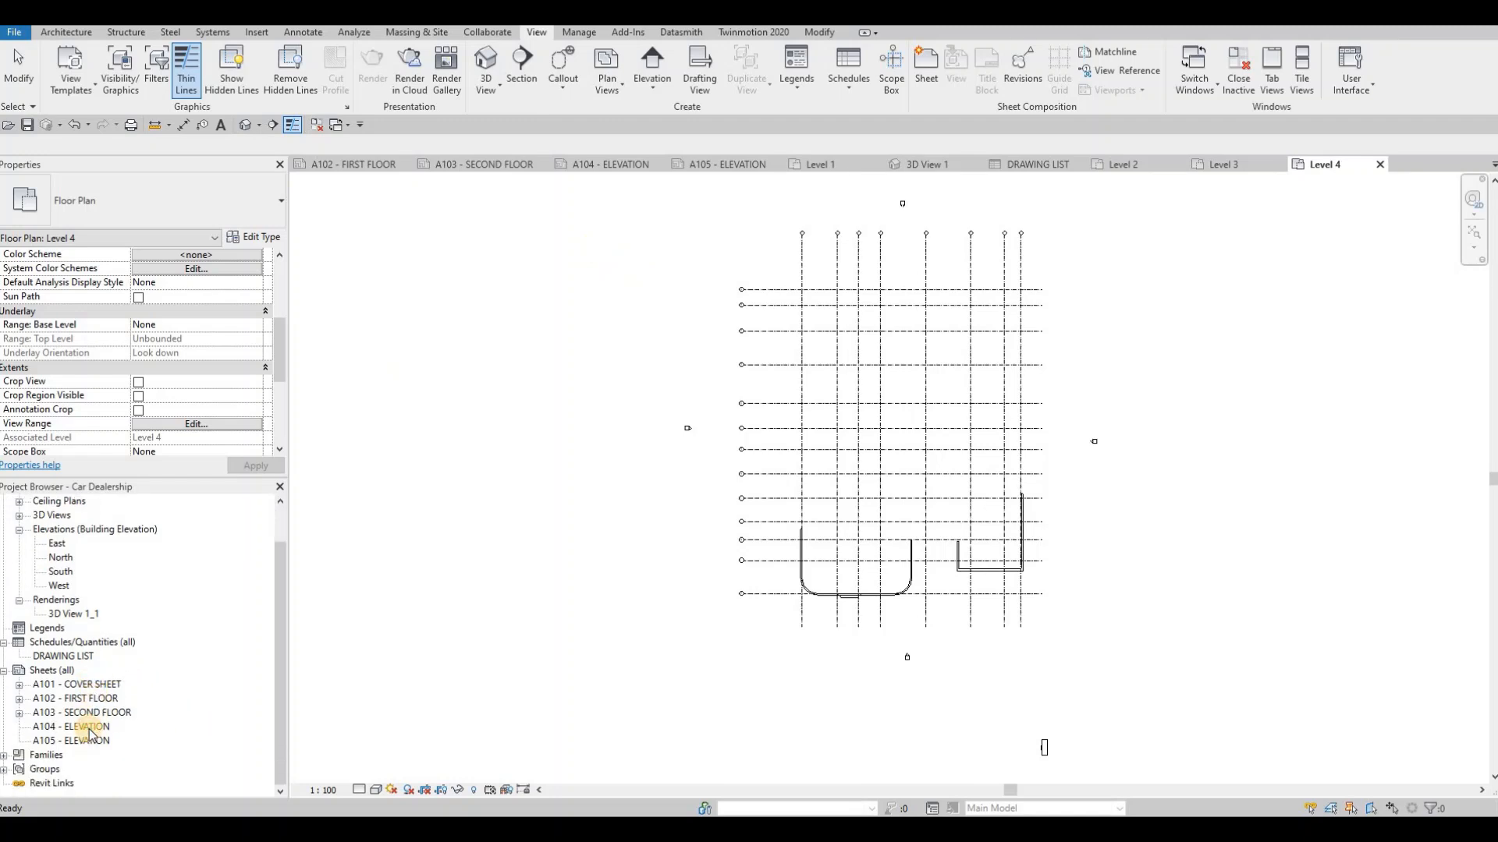
double_click(89, 728)
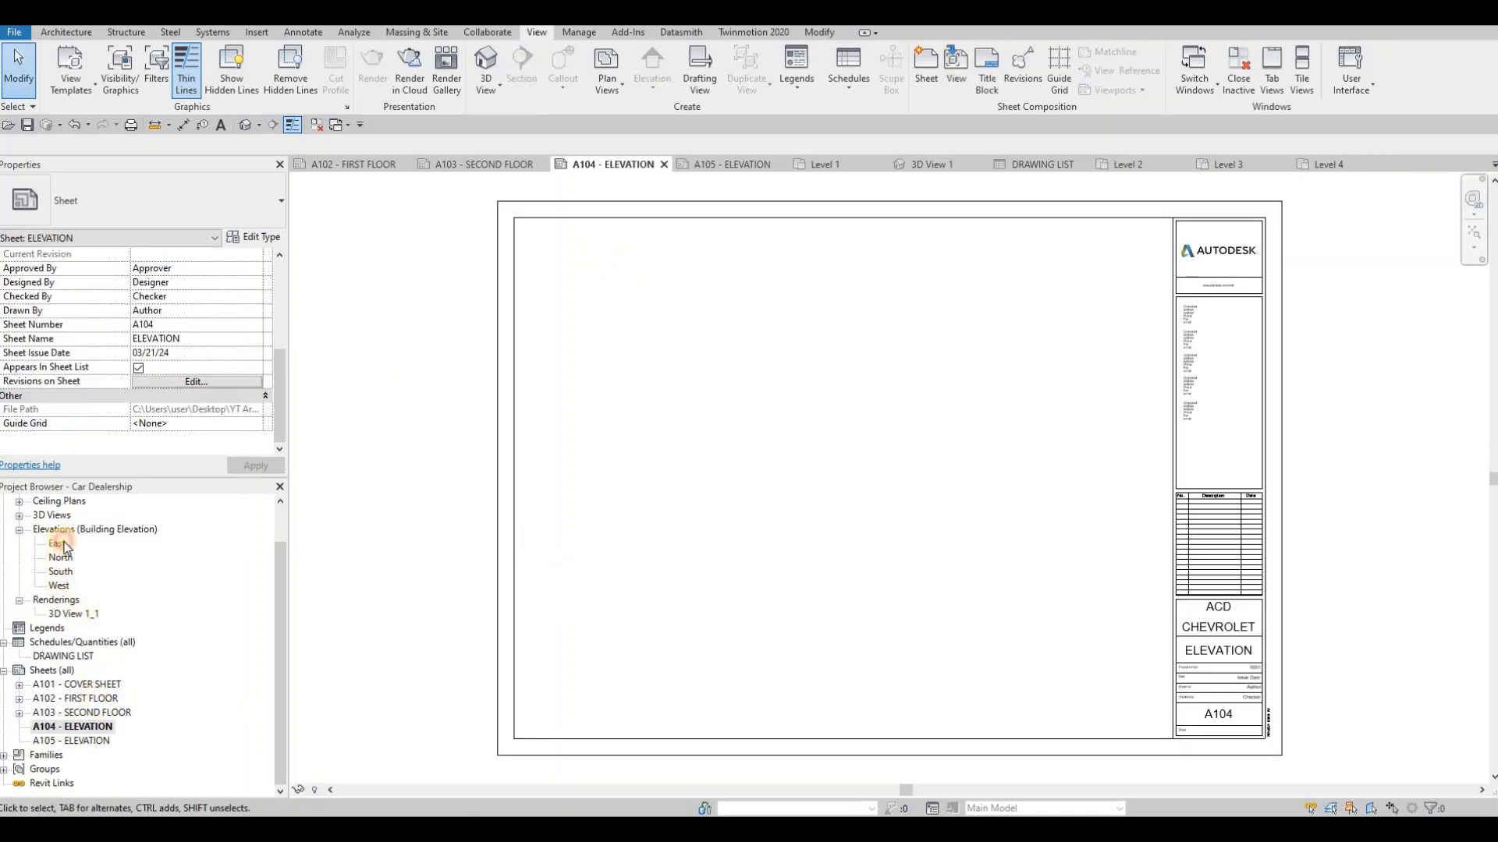
left_click_drag(64, 543, 786, 341)
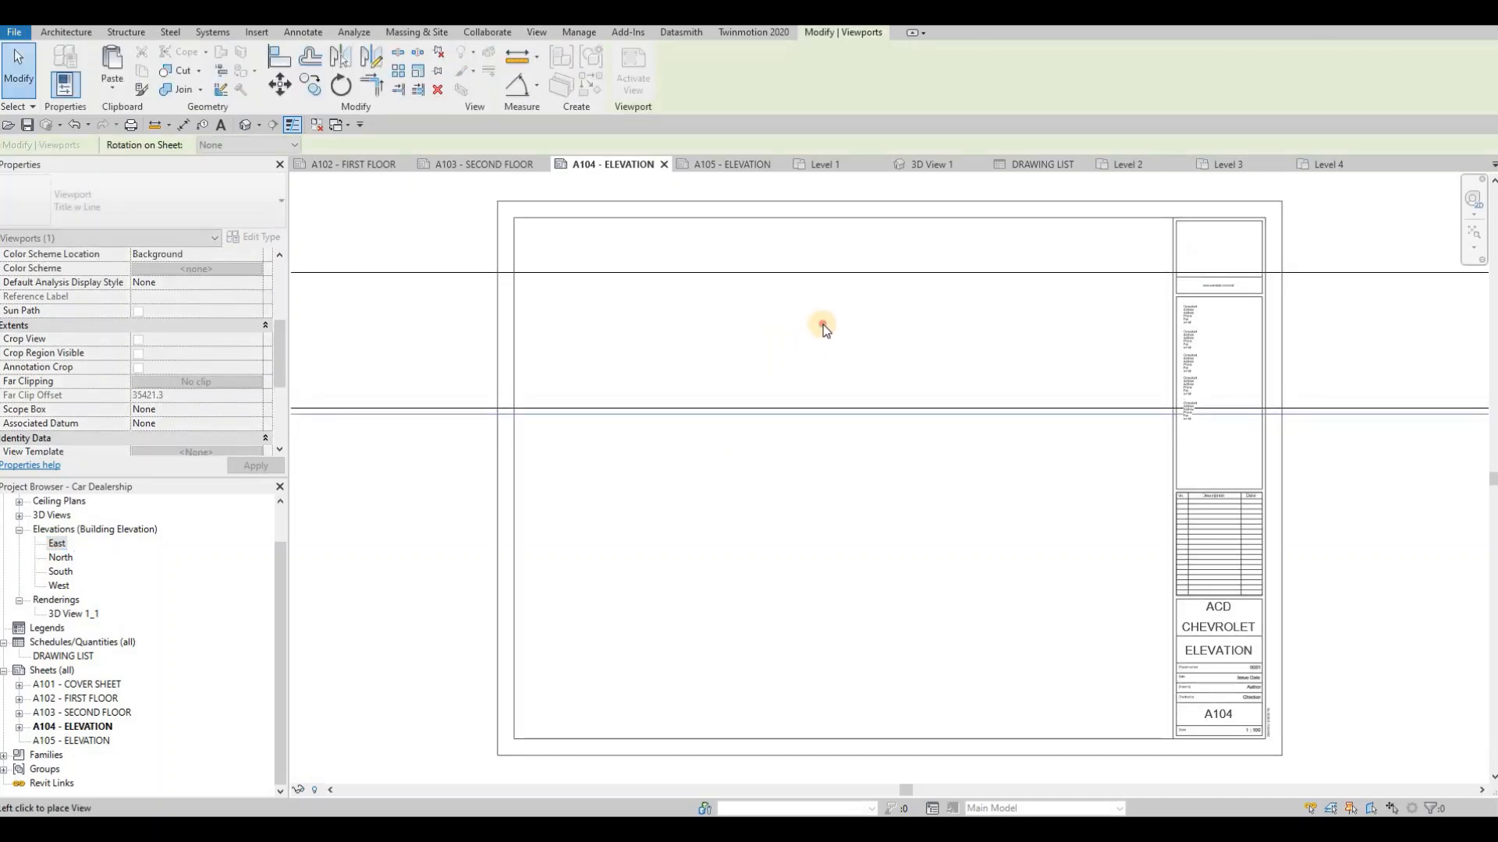
left_click(822, 325)
scroll(823, 325, "down", 3)
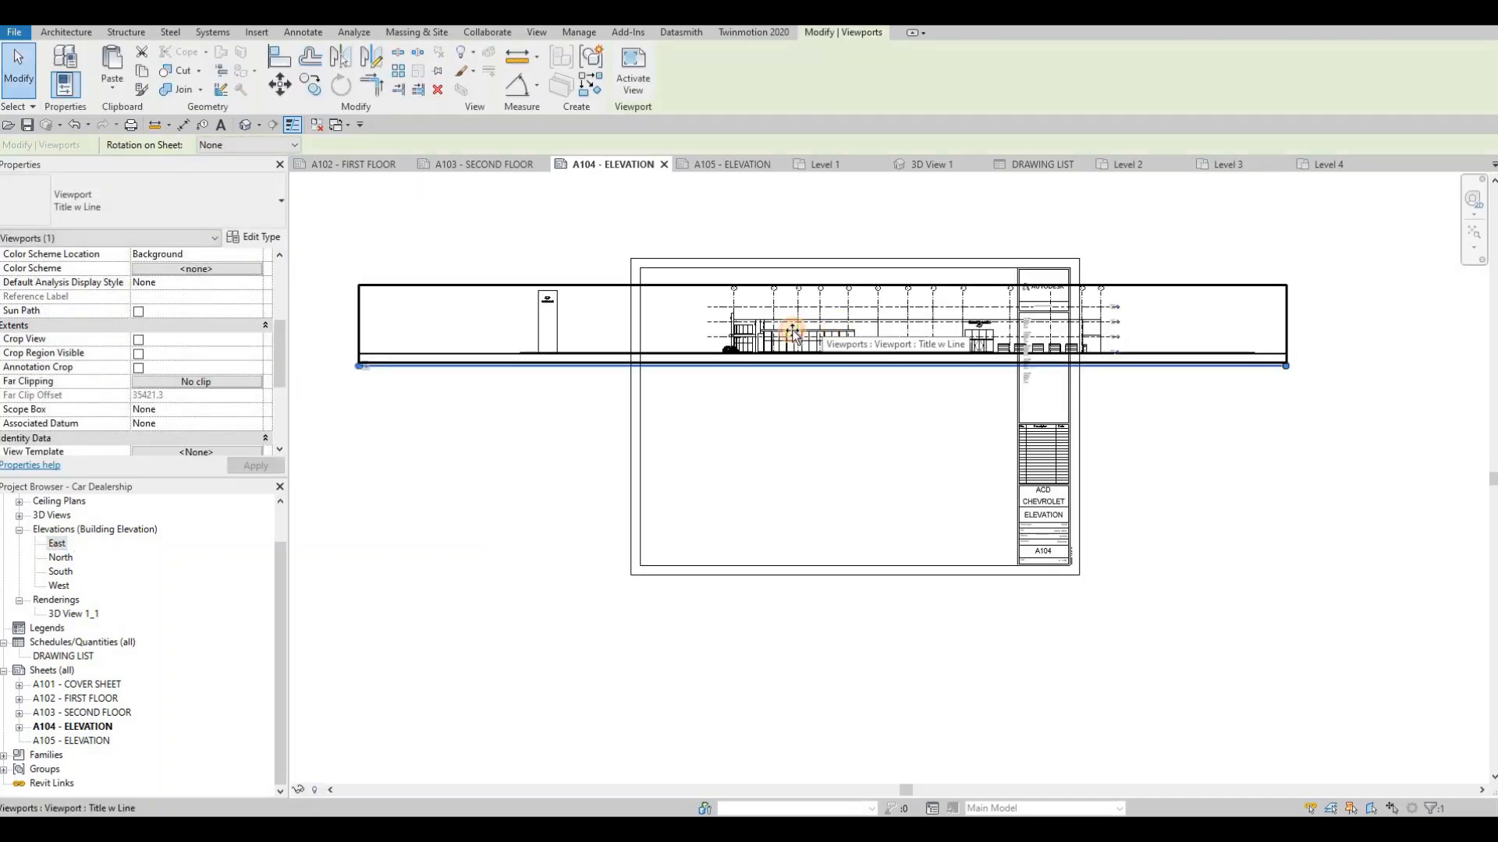
left_click_drag(792, 332, 742, 339)
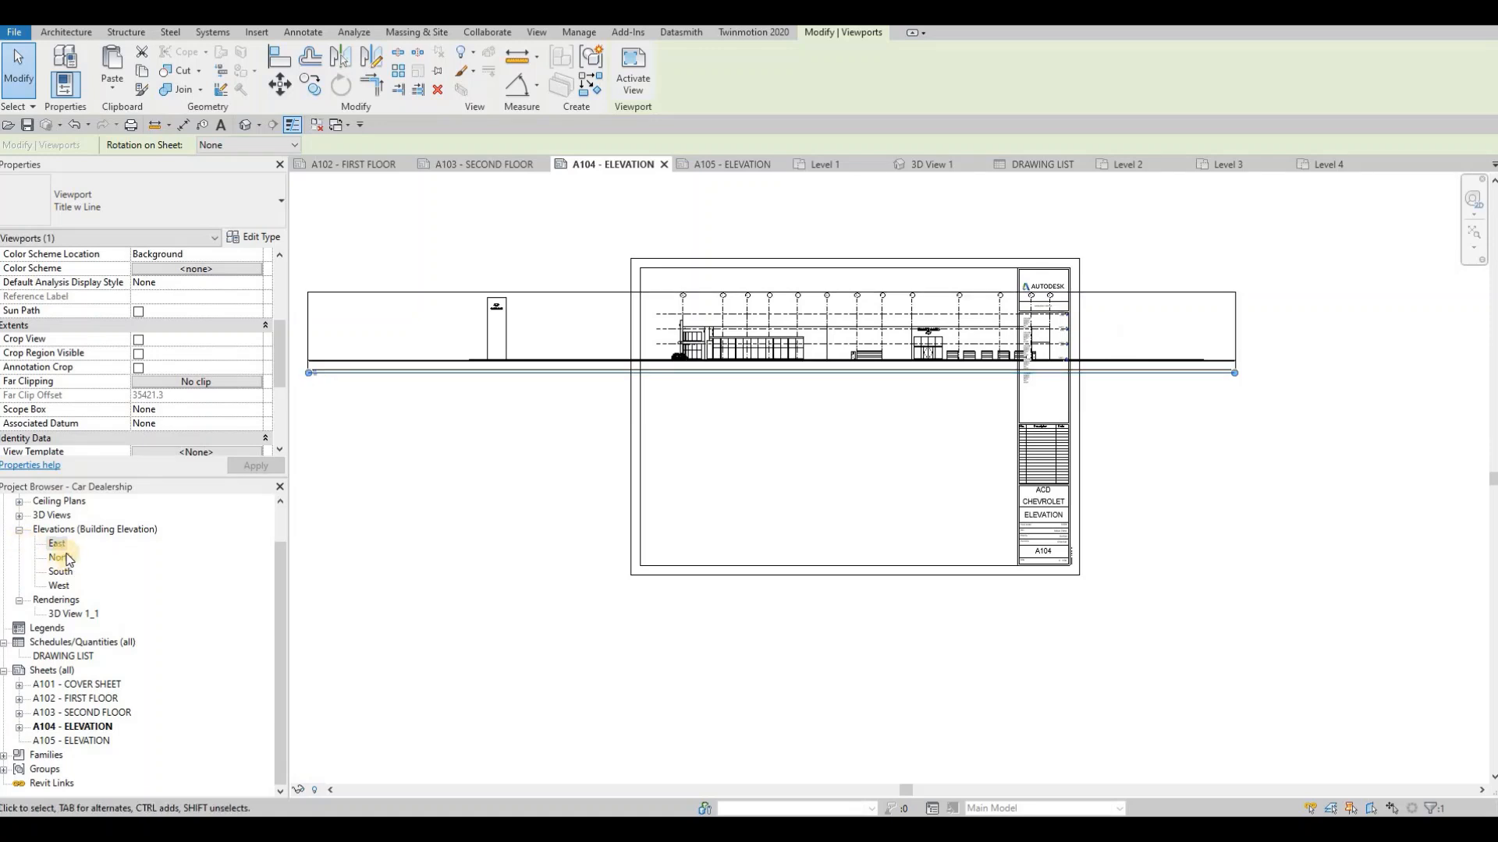
key("Escape")
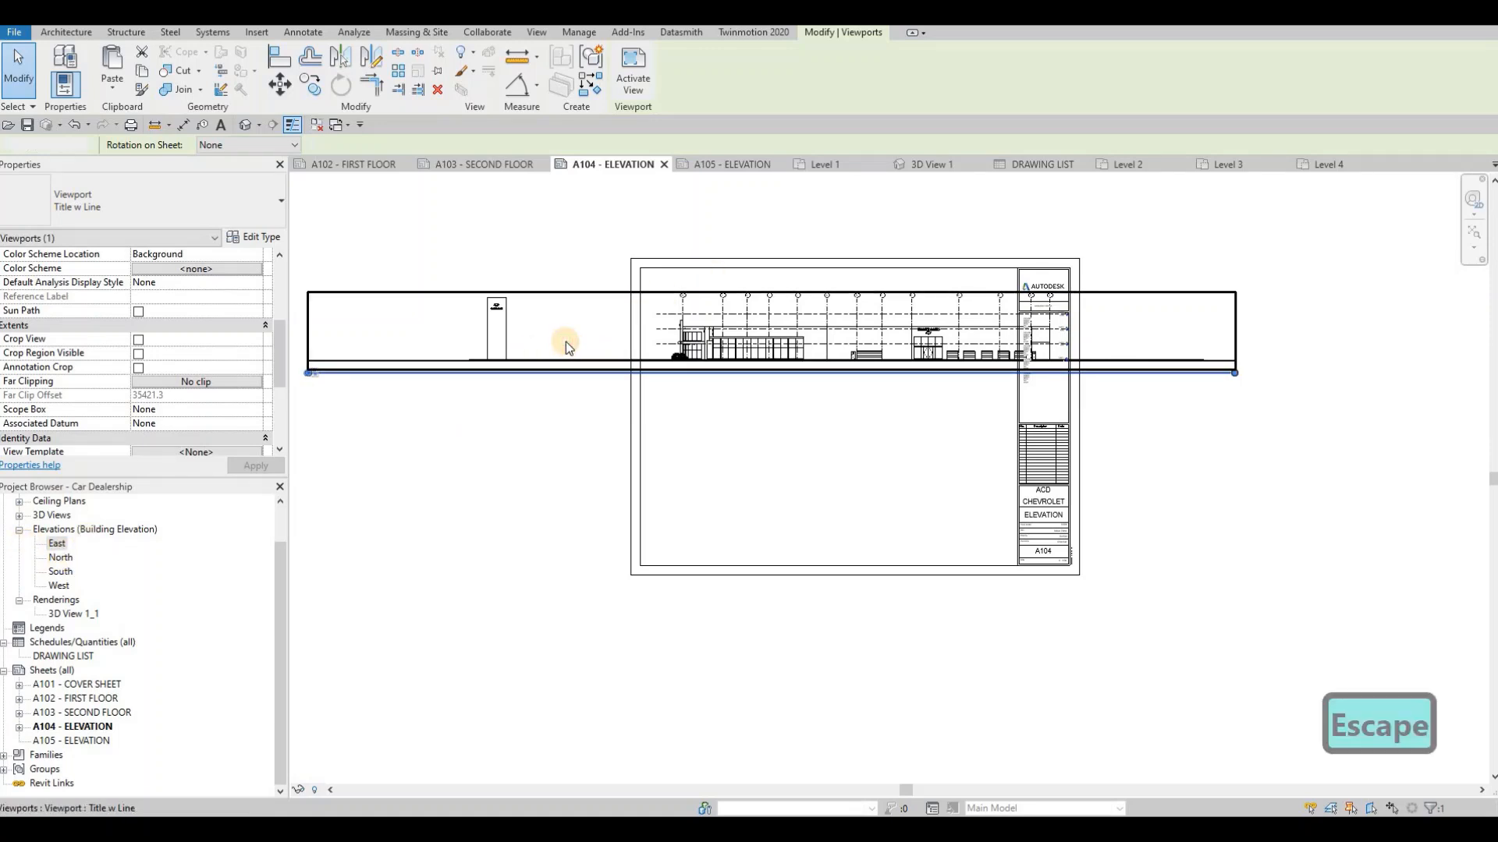
key("Delete")
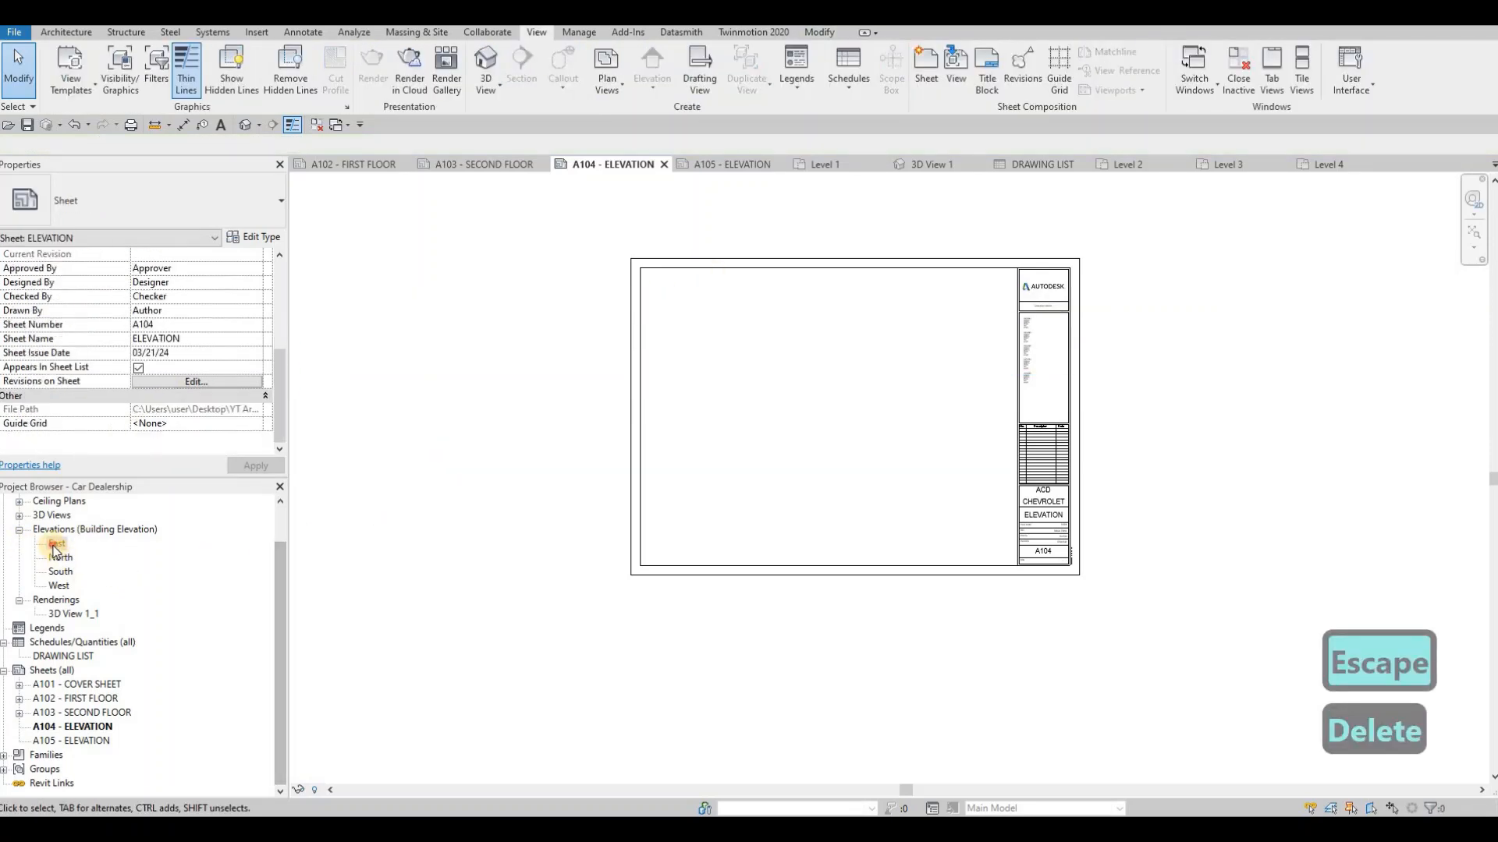
Open the East elevation and set its view scale to 1:200
left_click(55, 546)
double_click(54, 545)
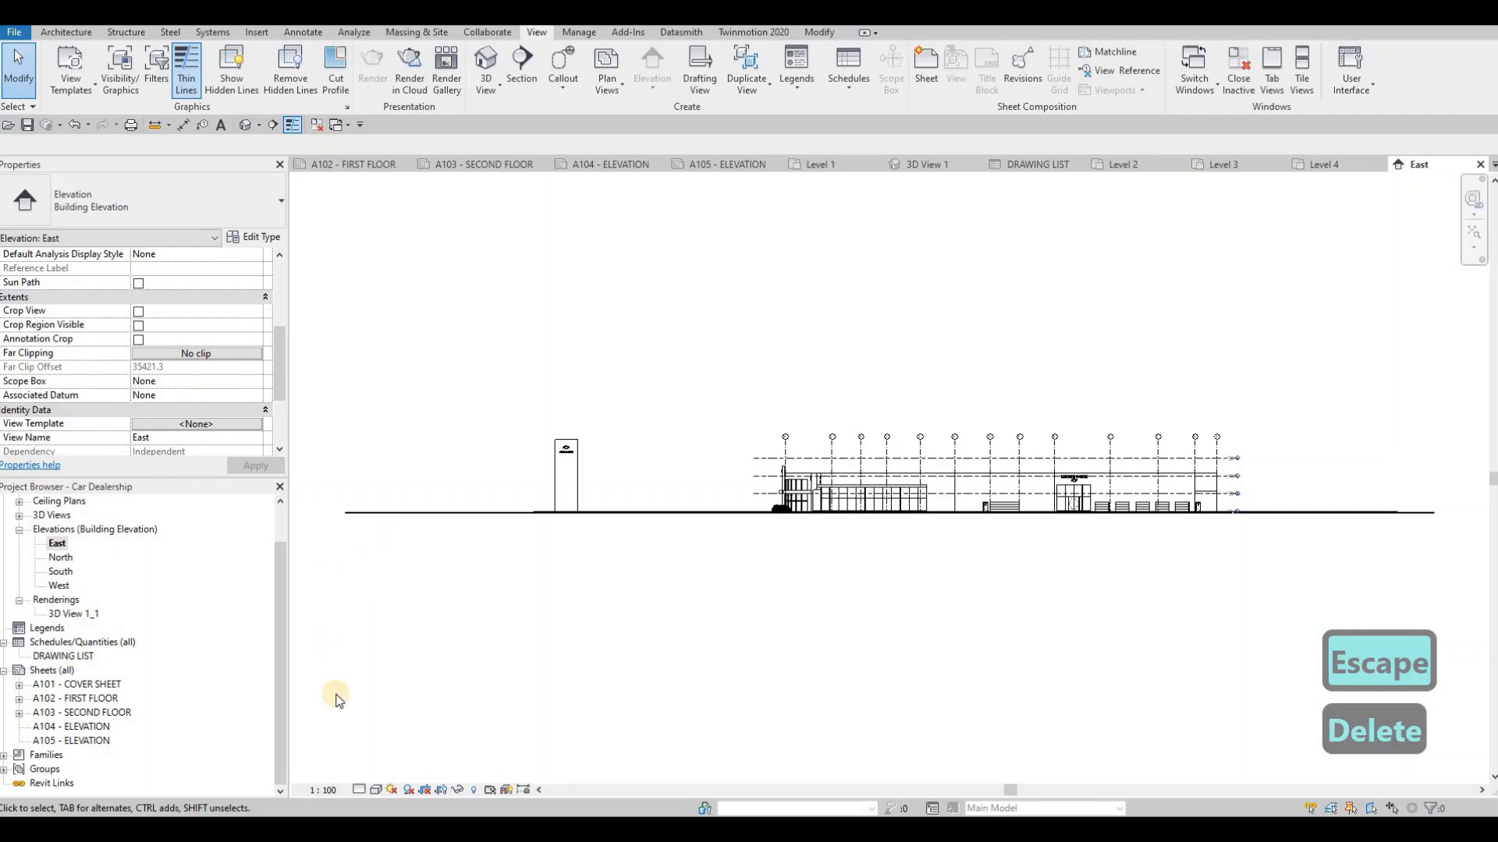
left_click(321, 791)
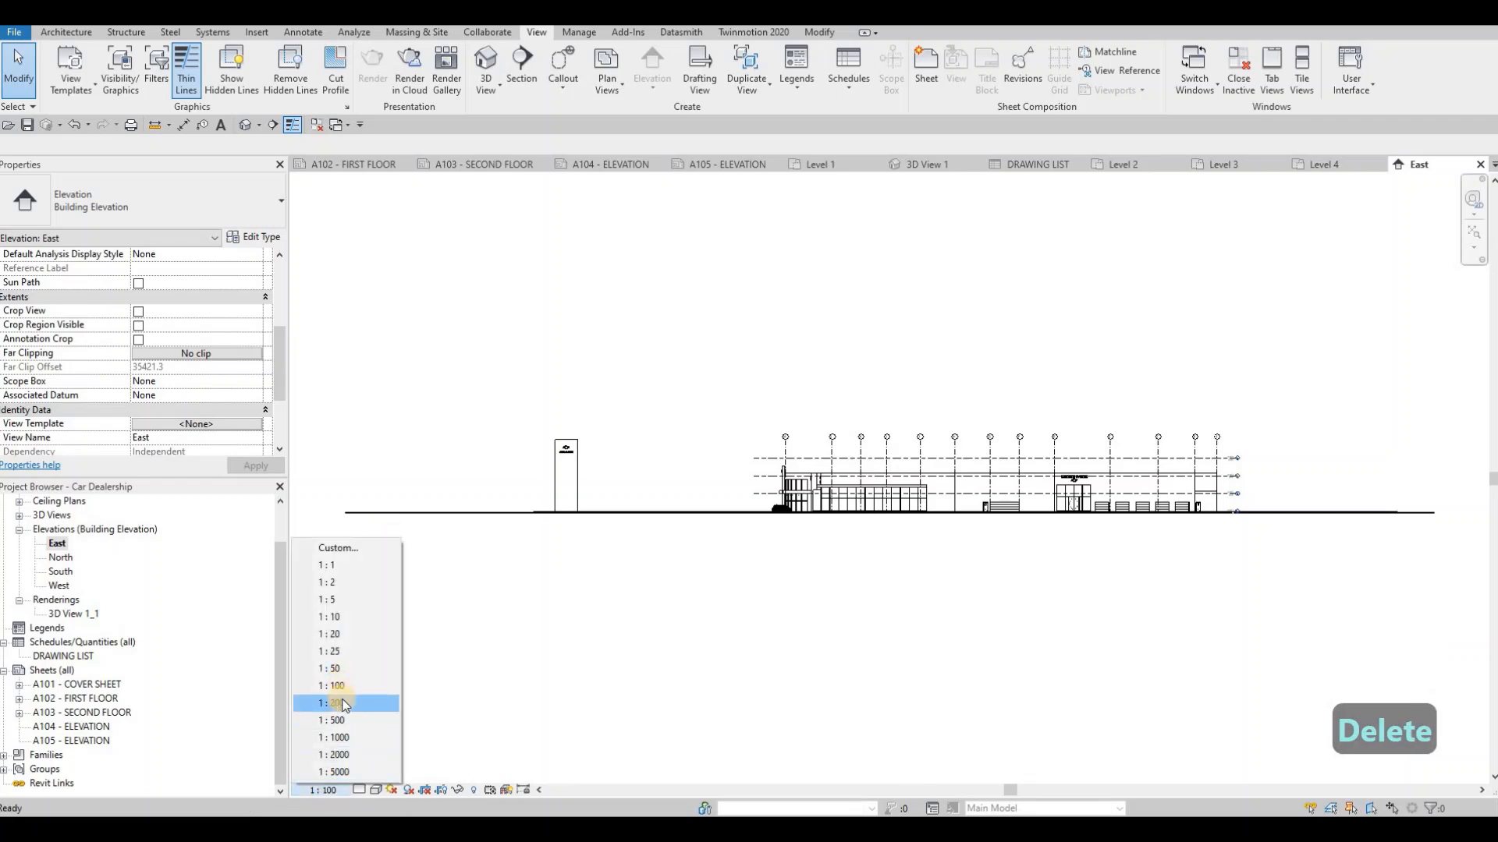
left_click(341, 705)
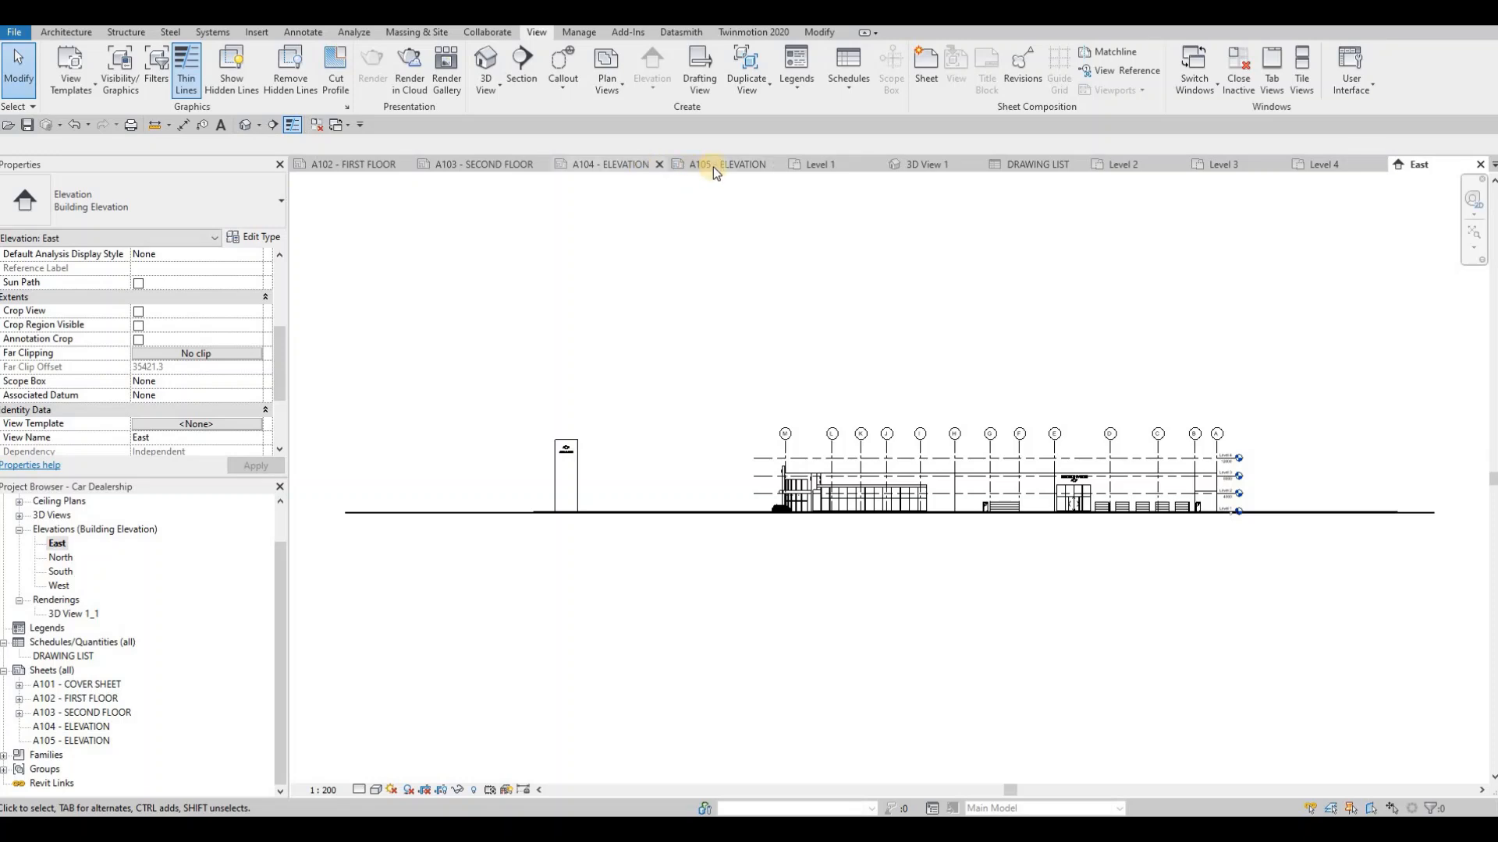
Try to place the 1:200 East elevation on sheet A104 - ELEVATION and remove the viewport again
left_click(624, 164)
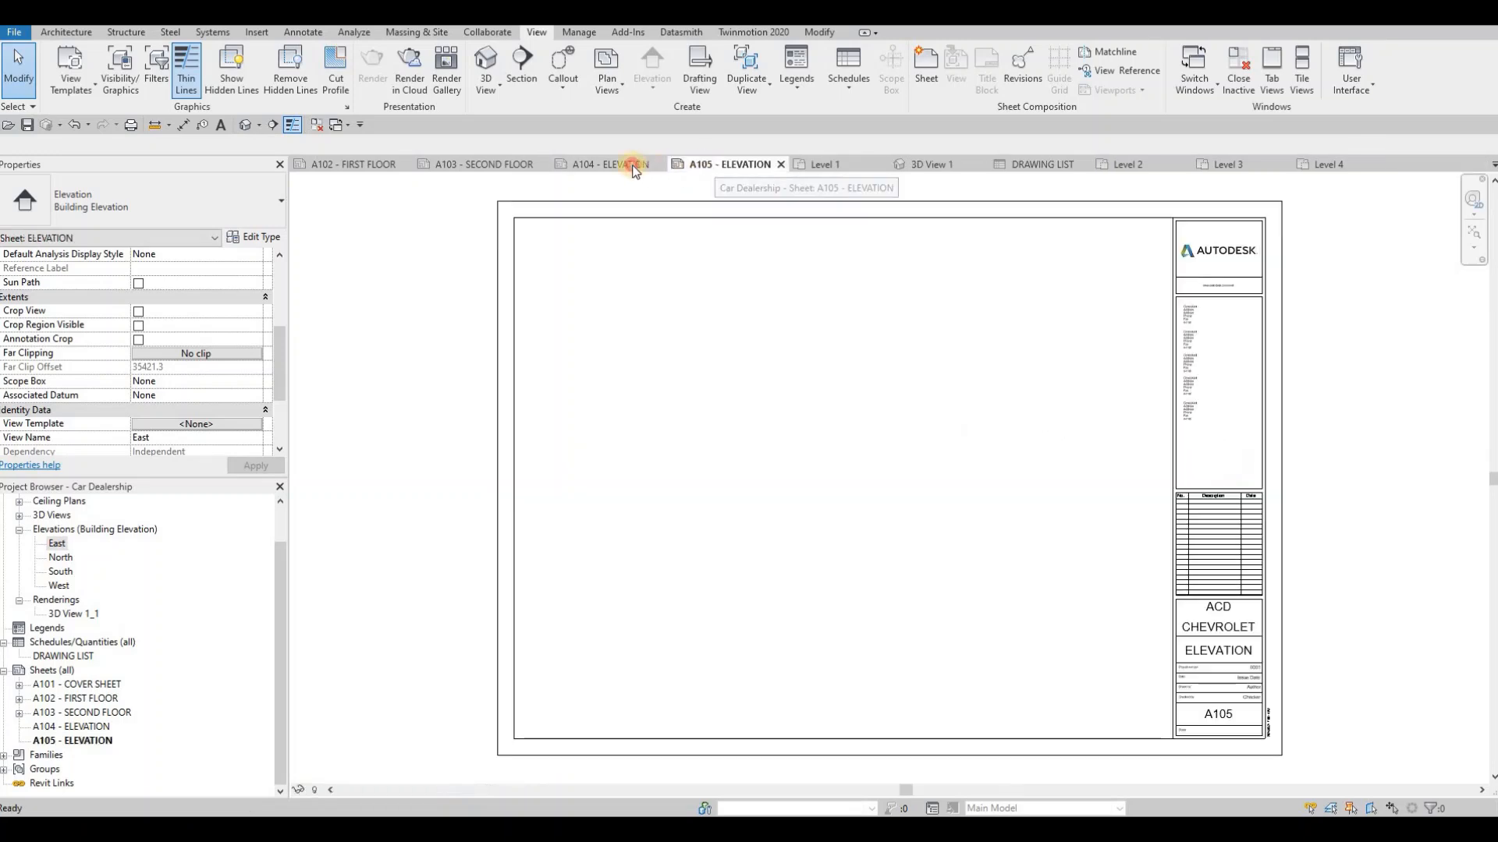
left_click_drag(55, 548, 809, 331)
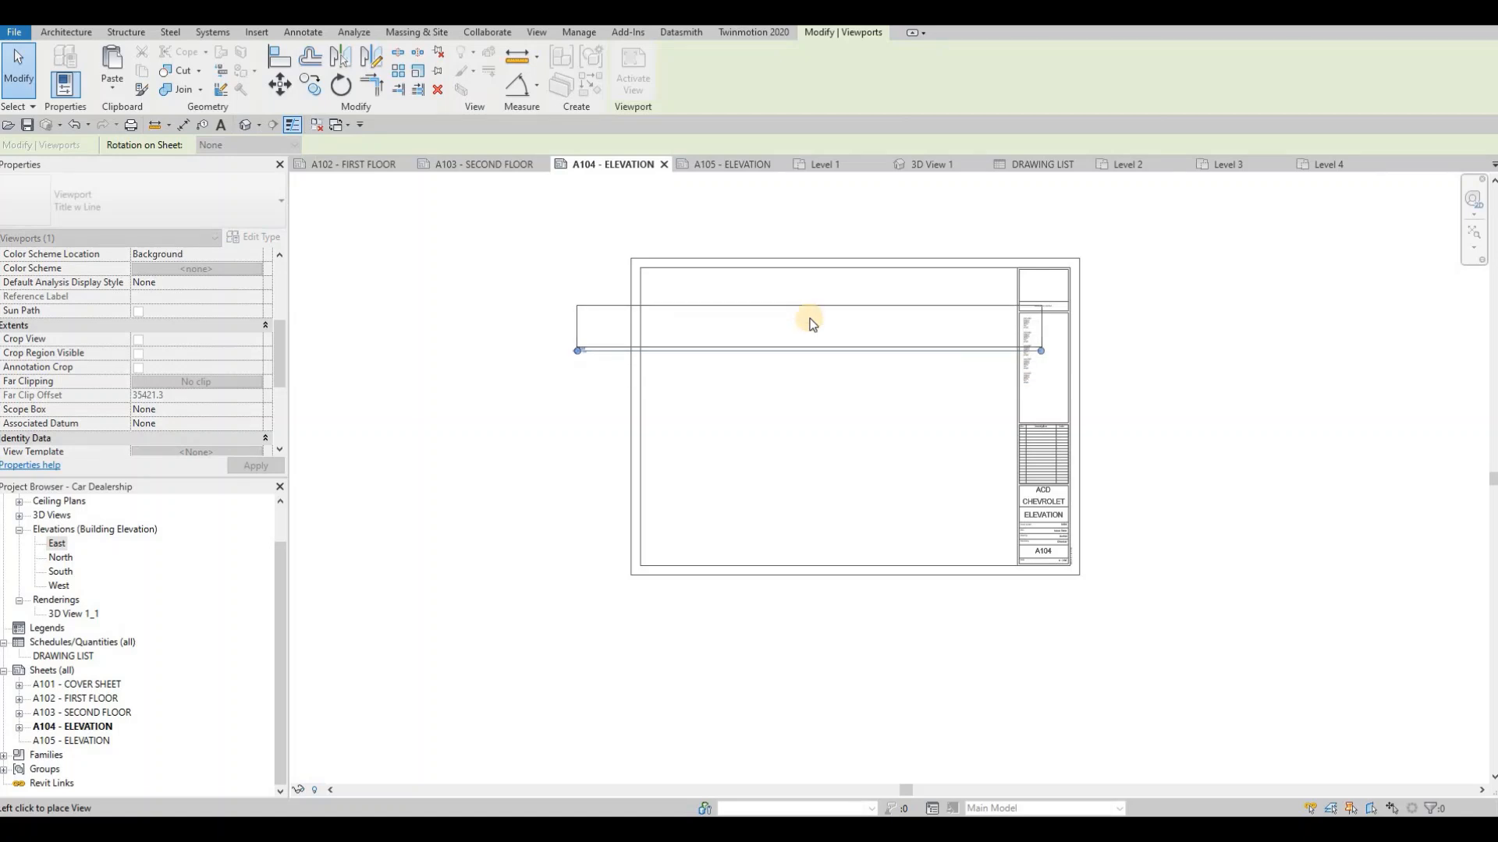
left_click(813, 314)
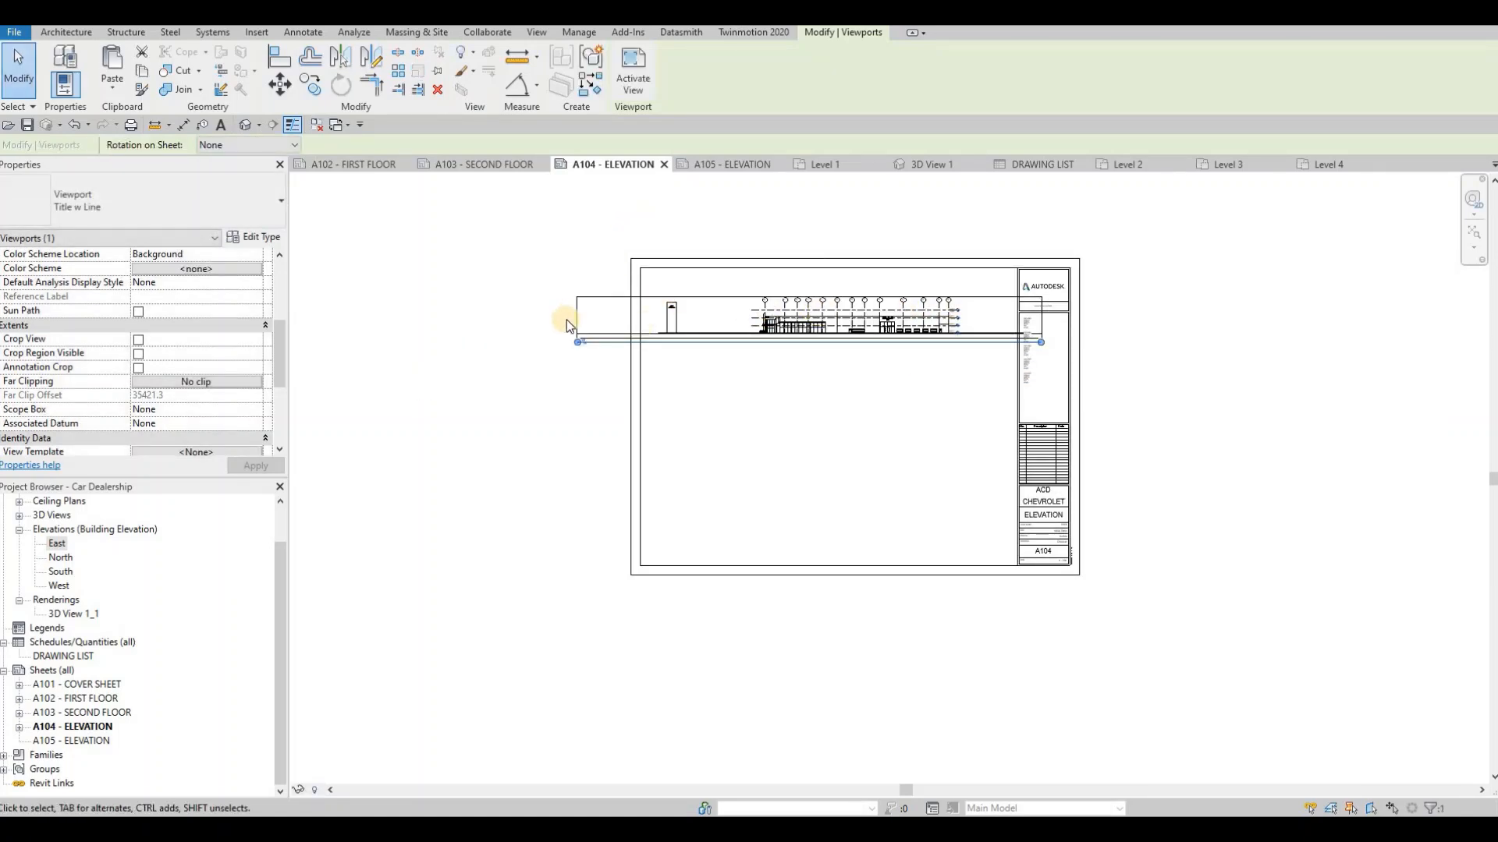
key("Escape")
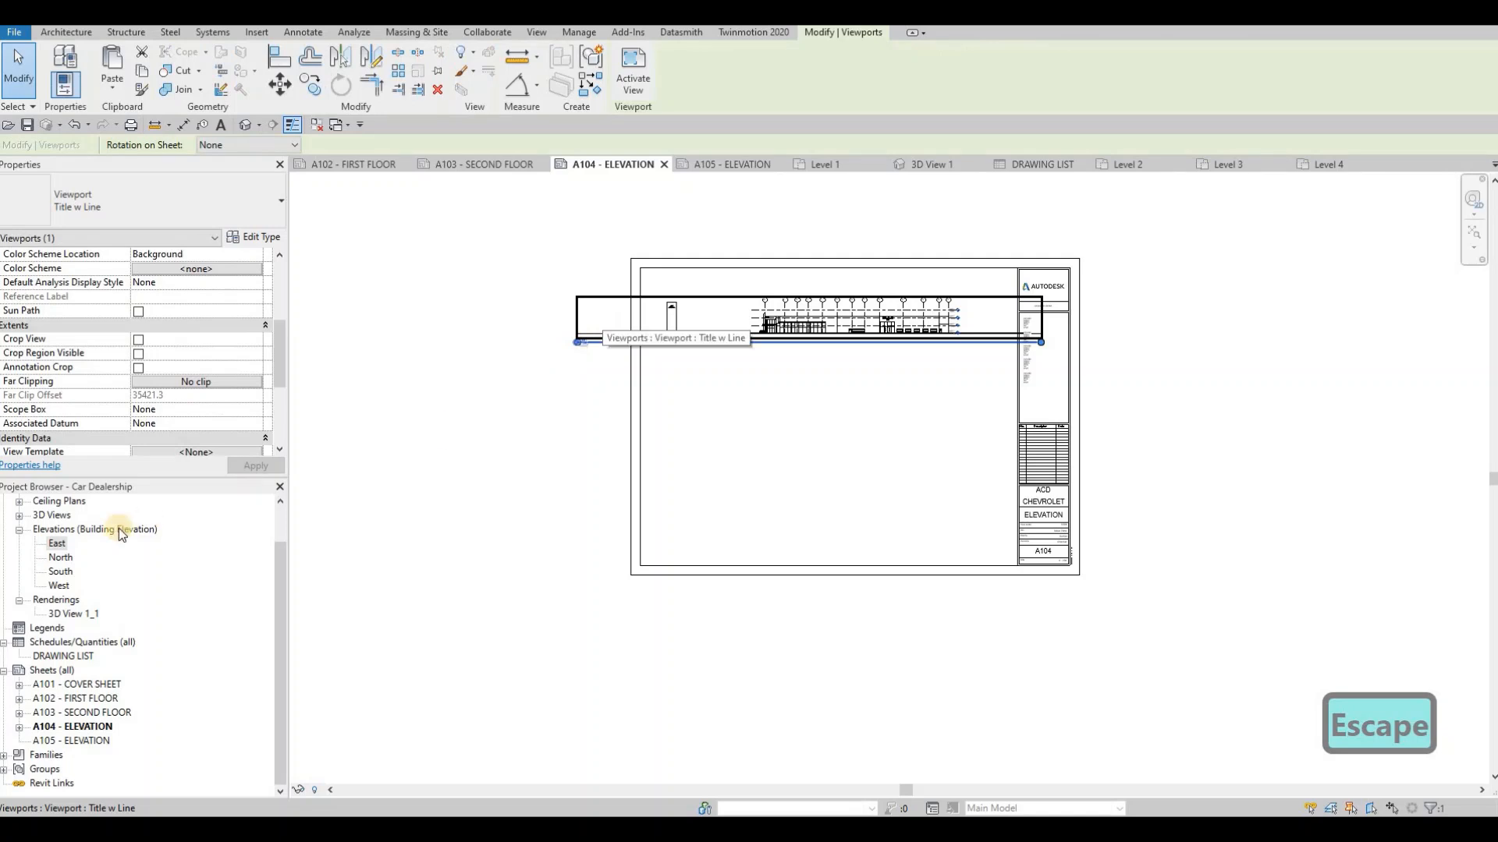
key("Delete")
Turn on Crop View, Crop Region Visible and Annotation Crop for the East elevation and apply the settings
double_click(58, 544)
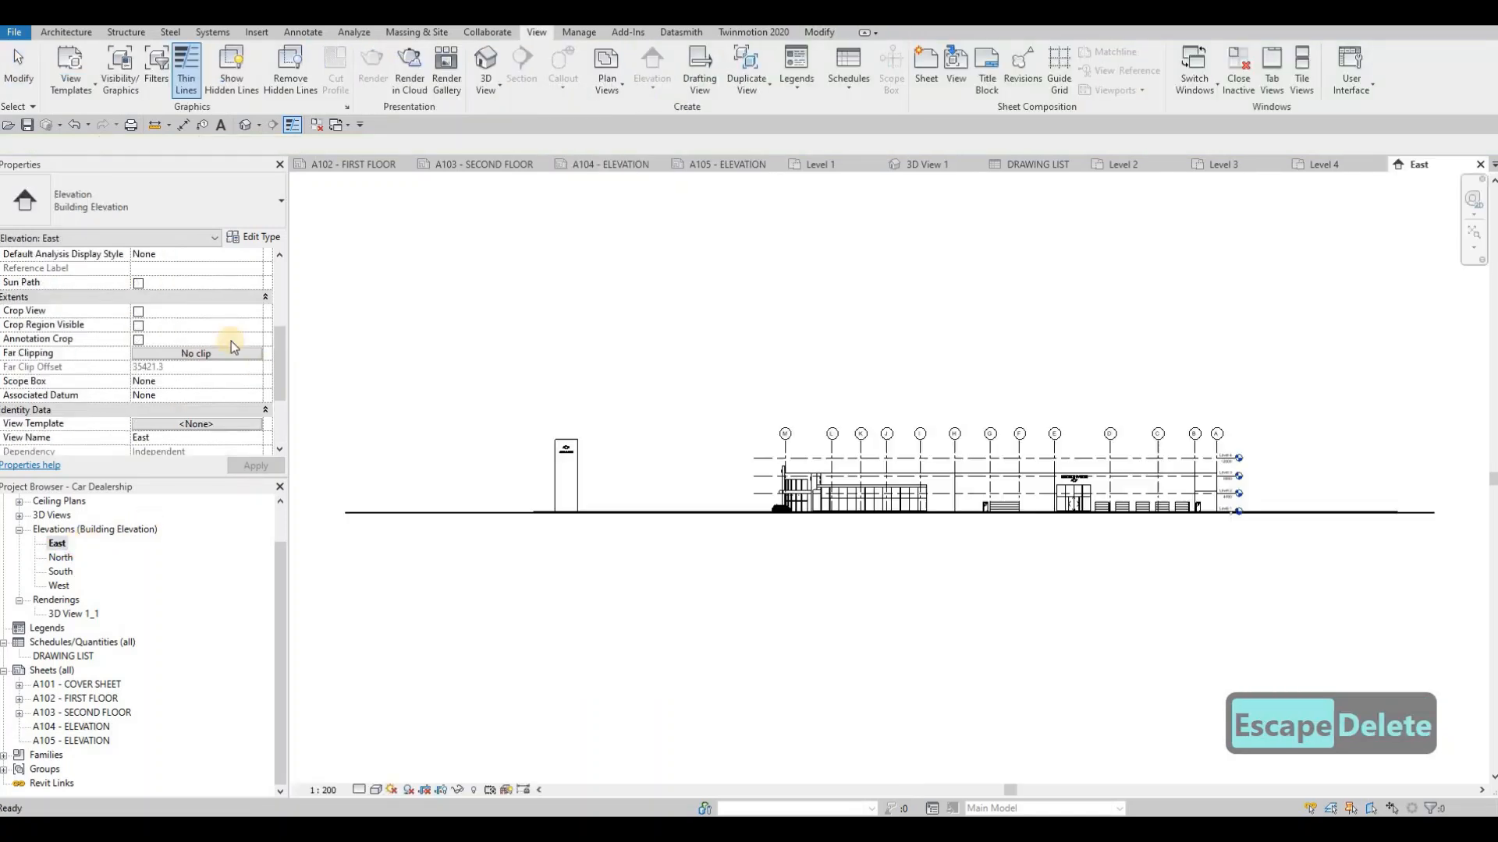
left_click(138, 326)
left_click(139, 343)
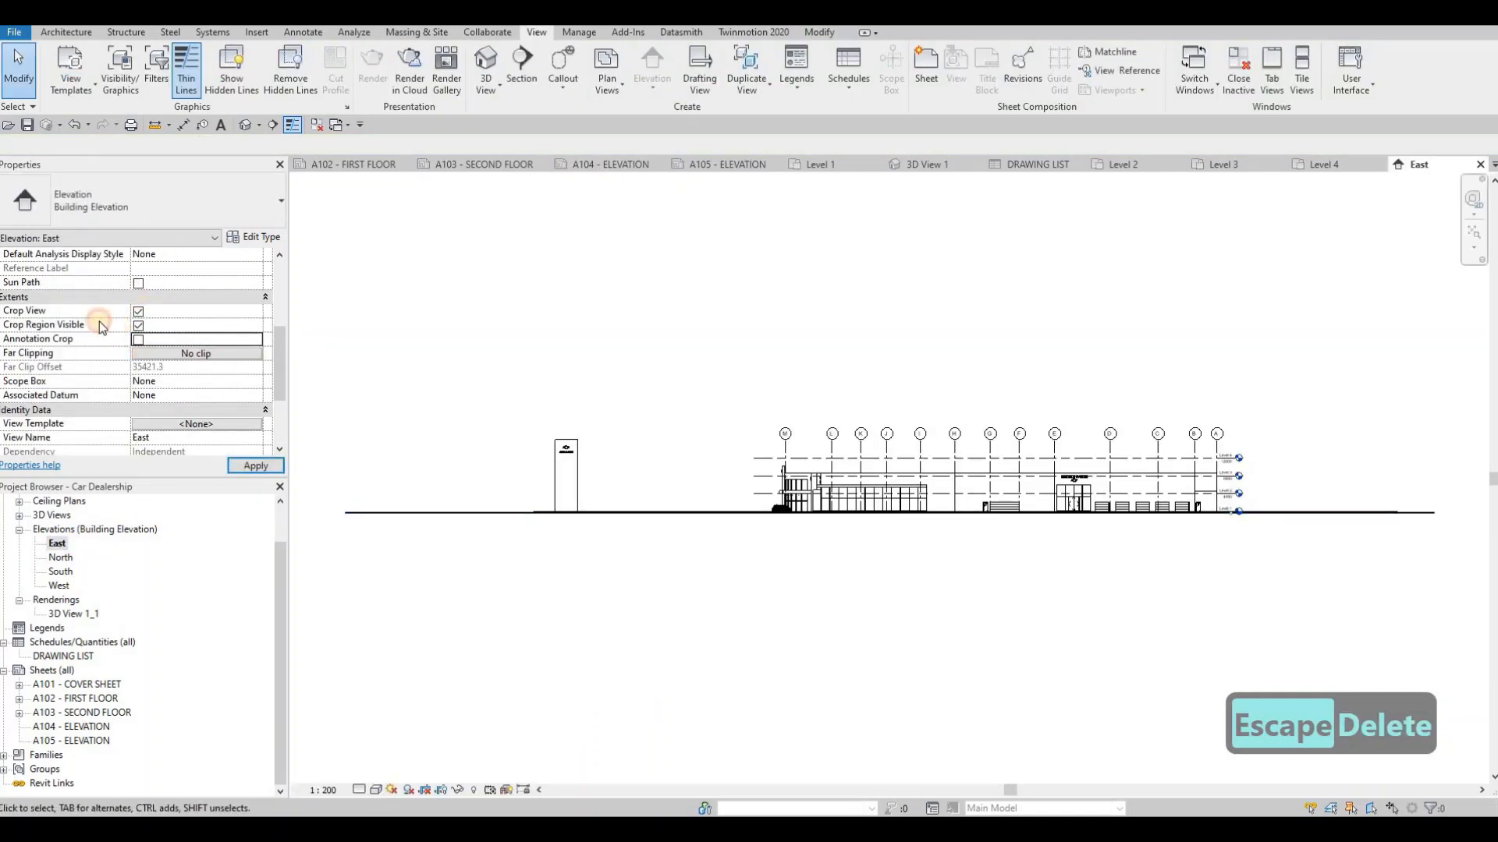
left_click(255, 466)
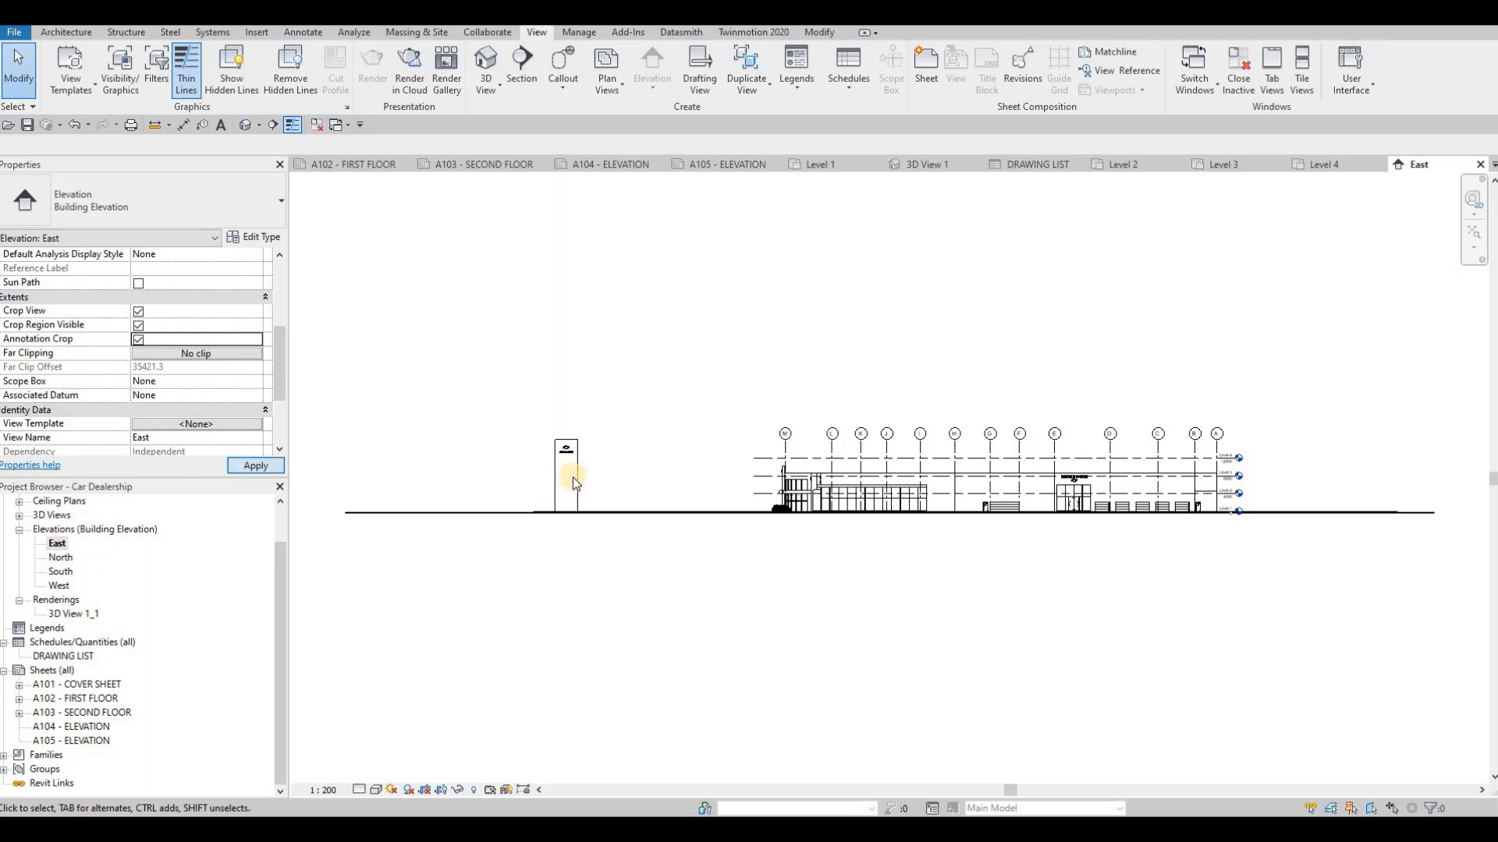
Narrow the East elevation's crop region on both sides to fit closely around the sign tower and the building
scroll(572, 477, "down", 2)
left_click(345, 477)
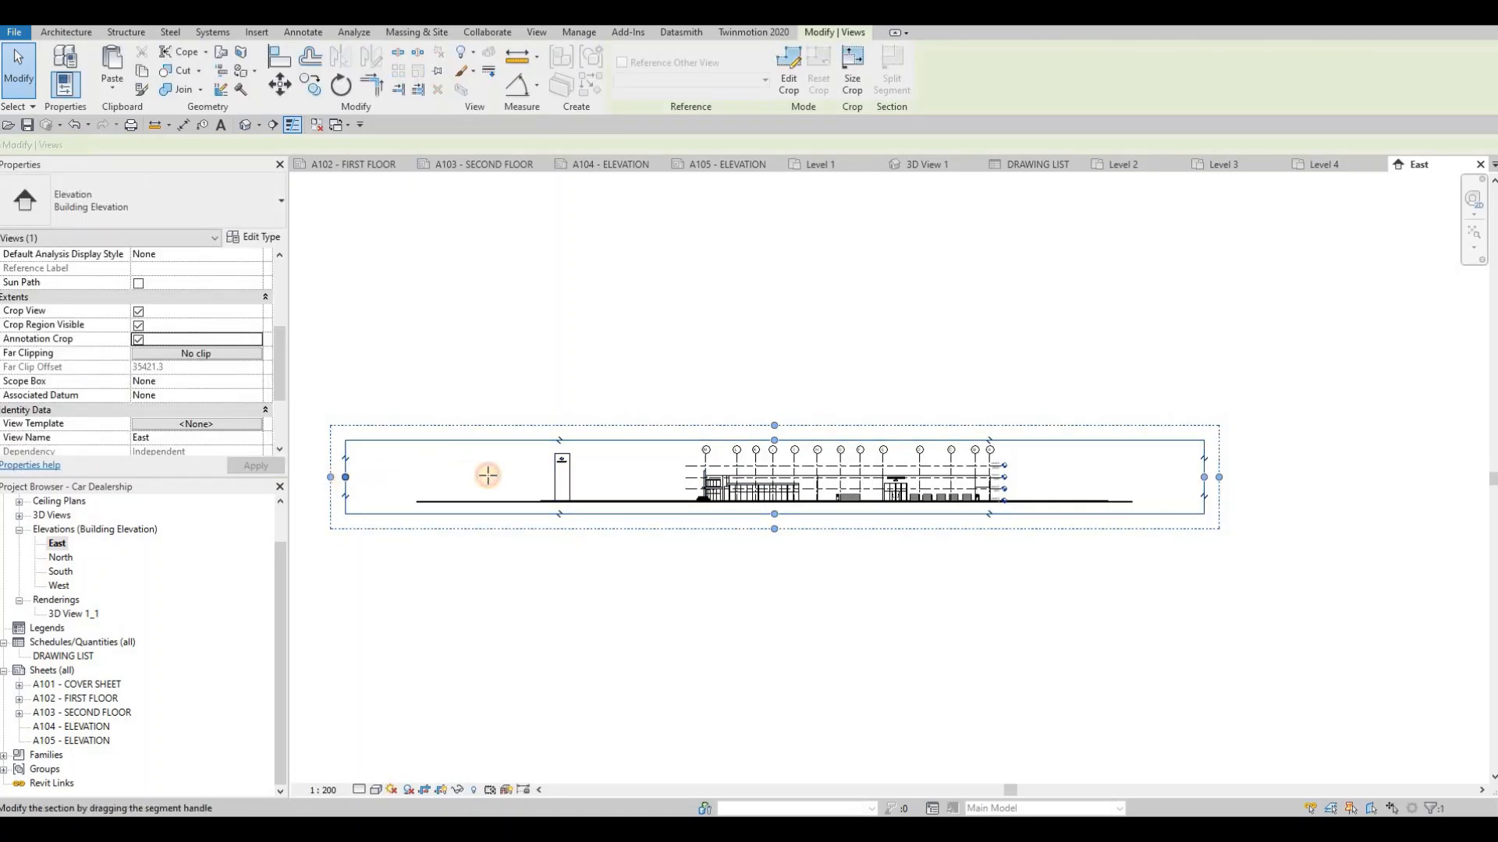
left_click_drag(524, 478, 524, 478)
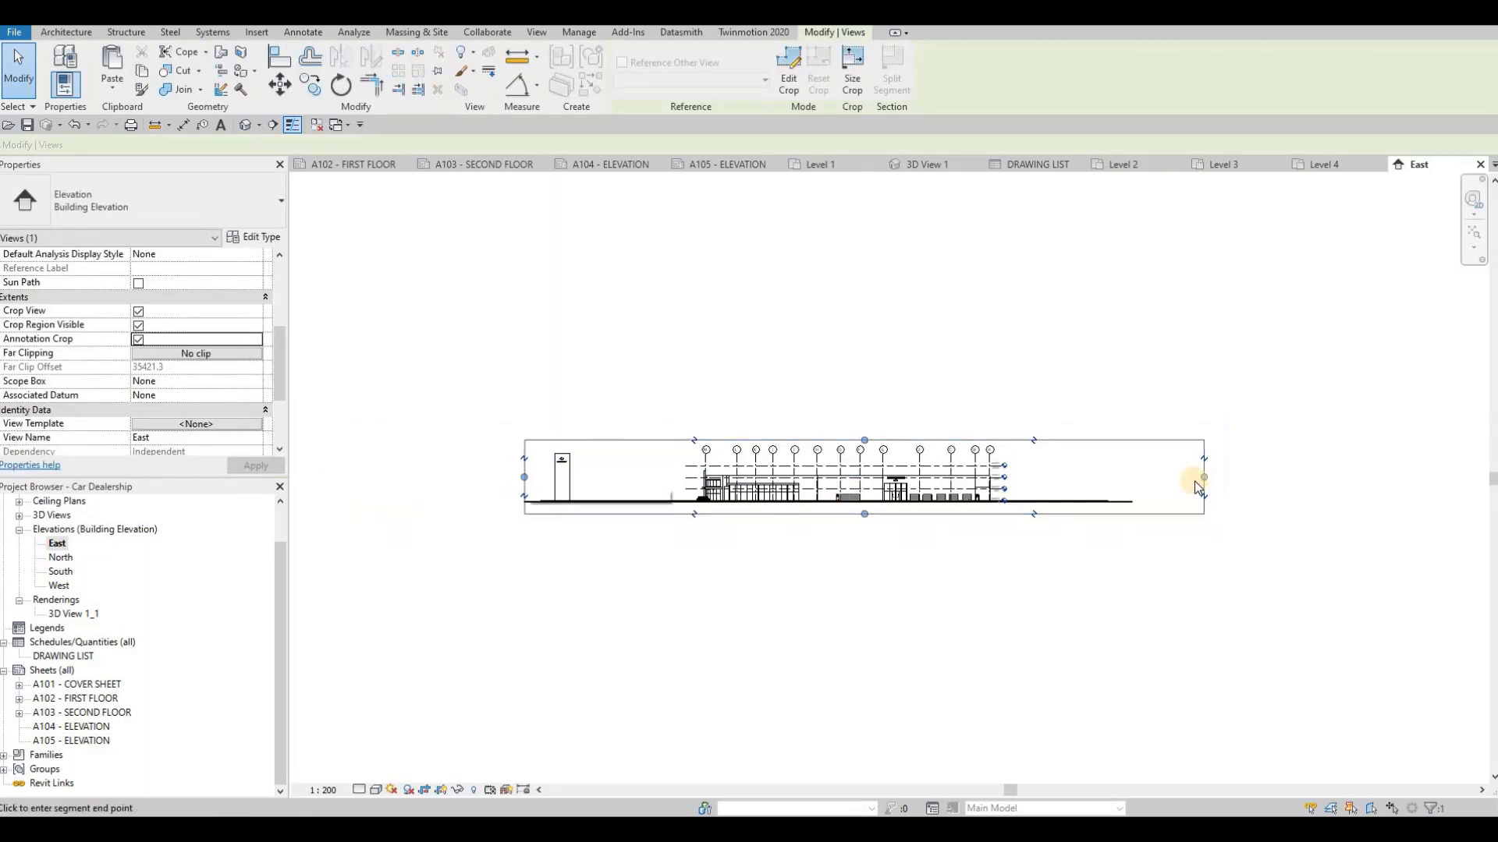
left_click_drag(1201, 478, 1030, 471)
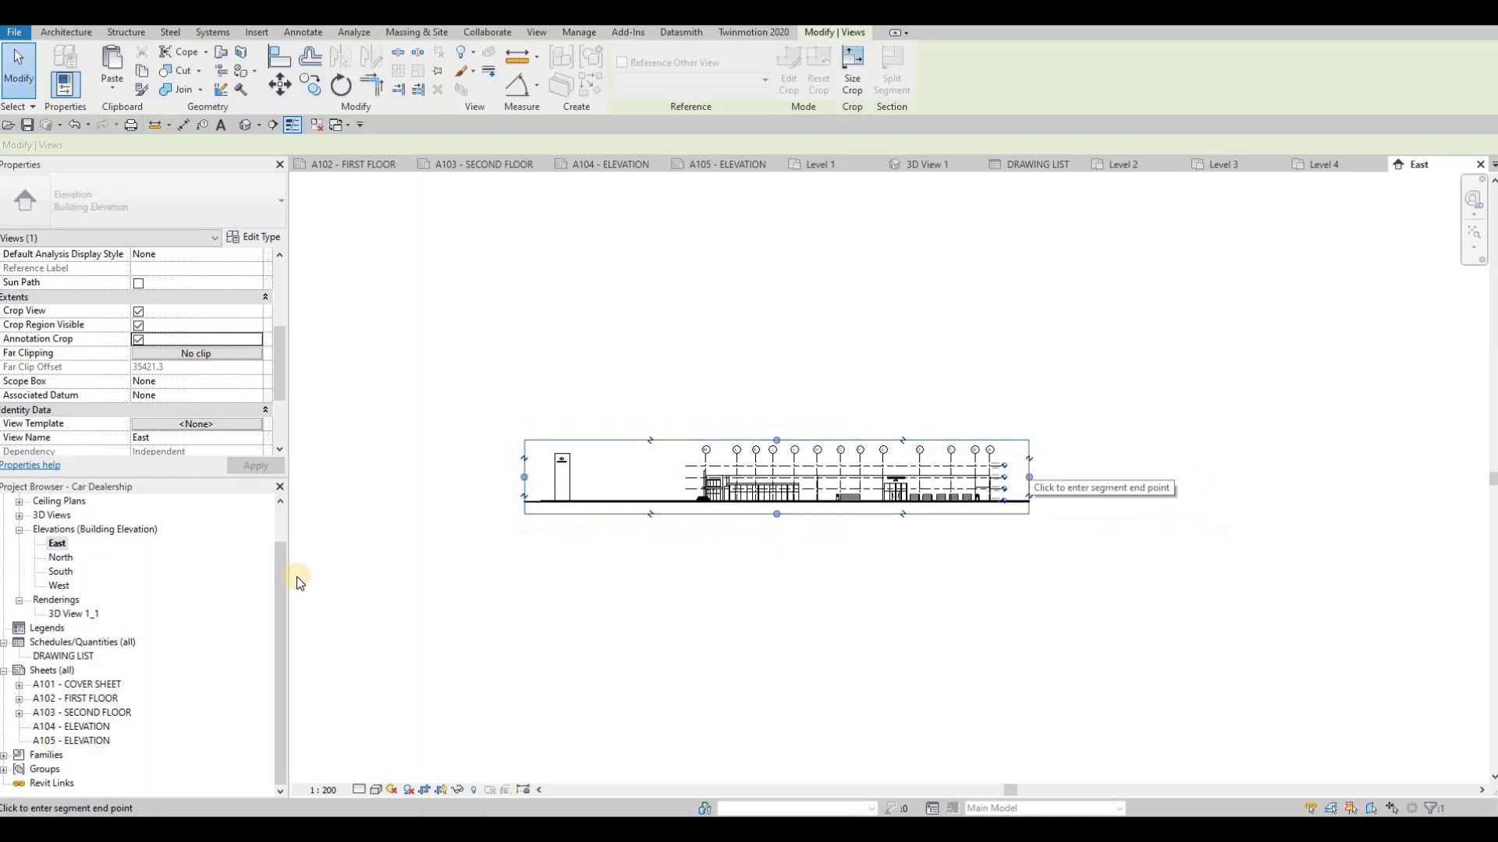
Set the North elevation's scale to 1:200 and enable Crop View, Crop Region Visible and Annotation Crop
double_click(64, 558)
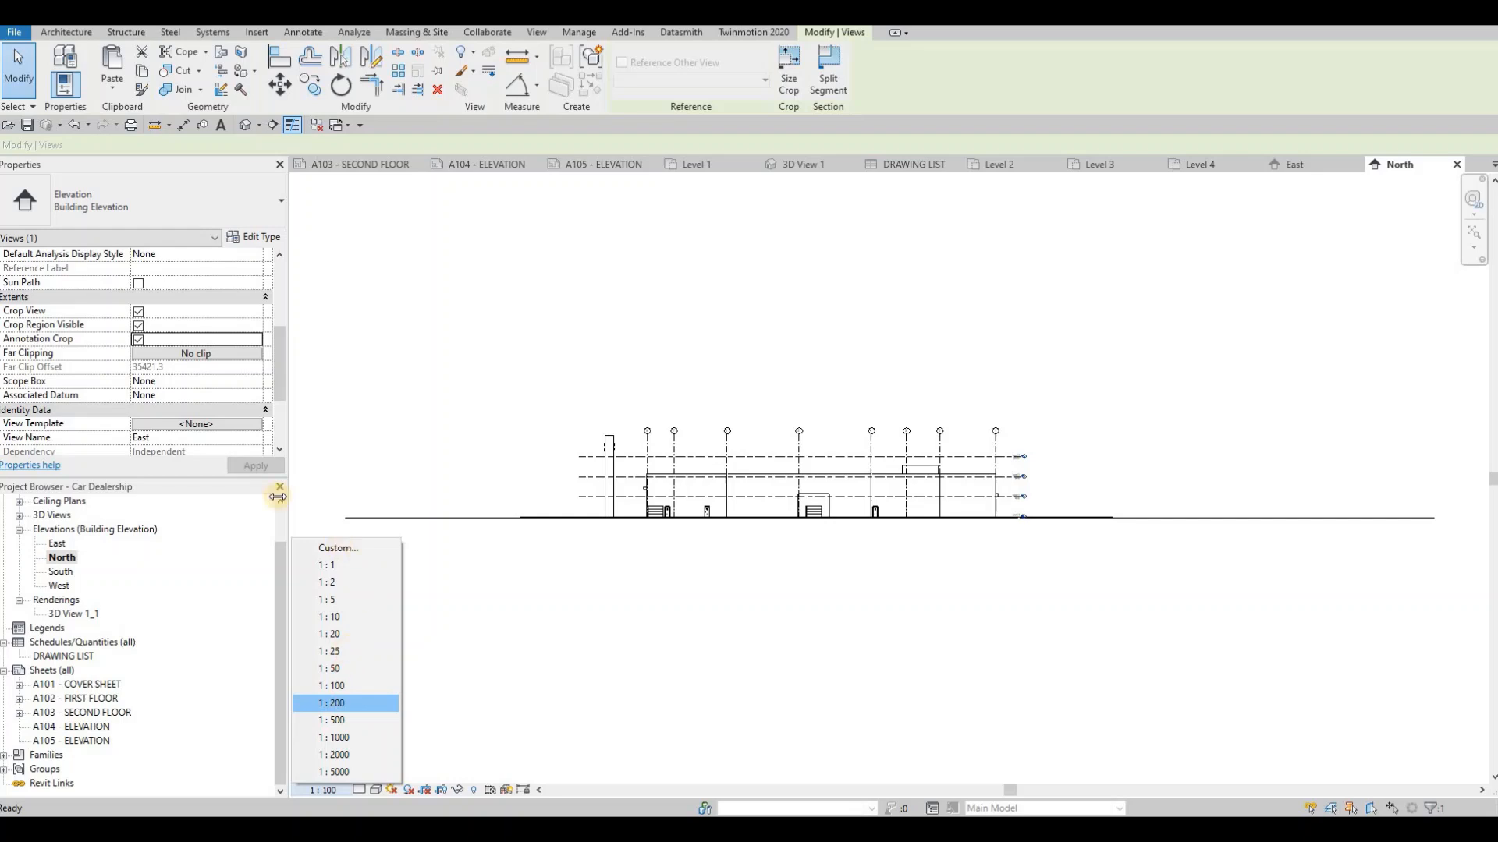
left_click(140, 314)
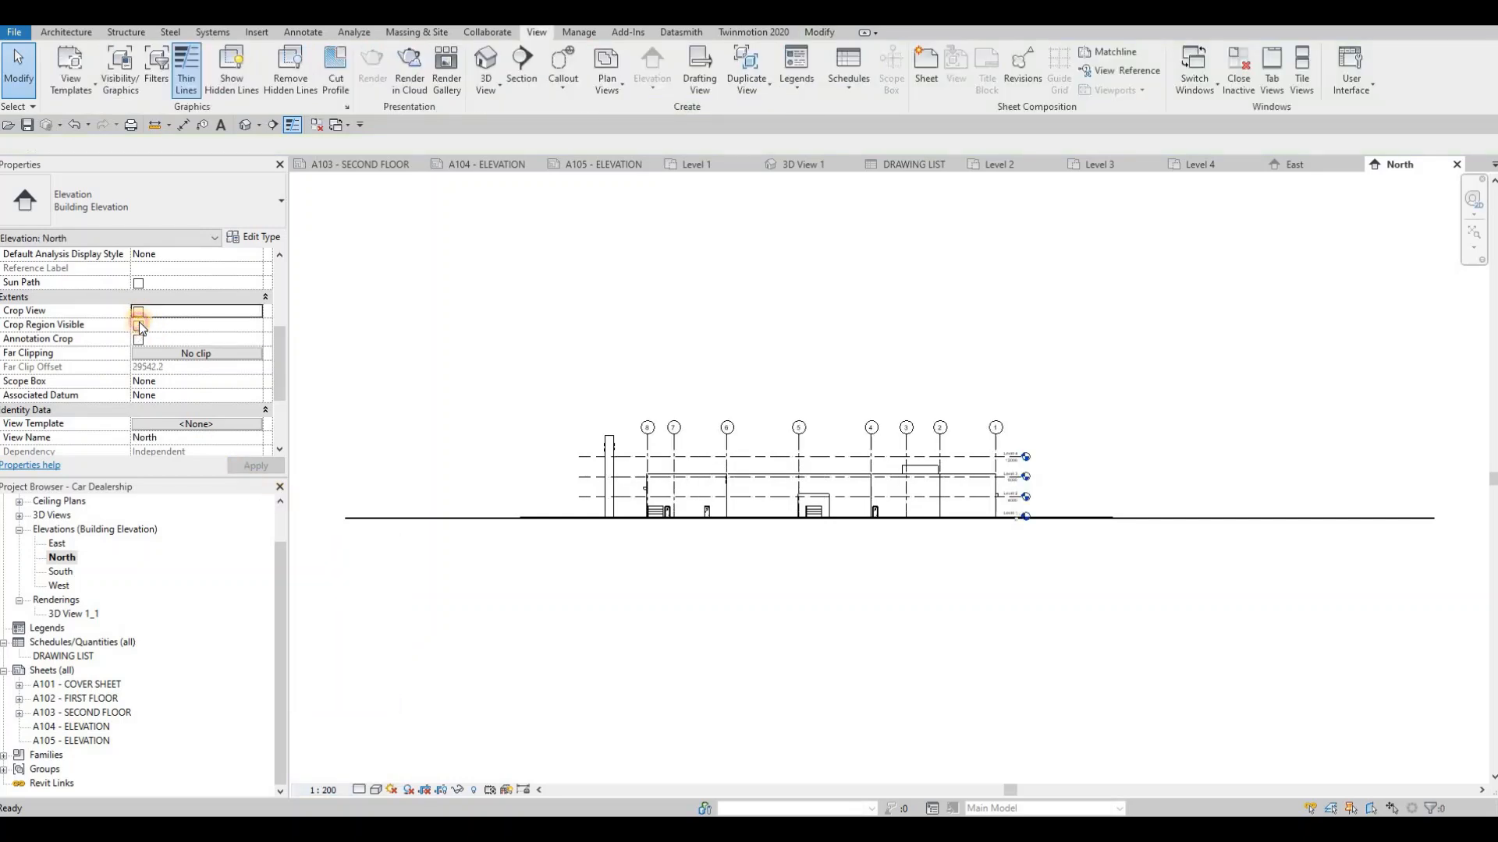
left_click(139, 342)
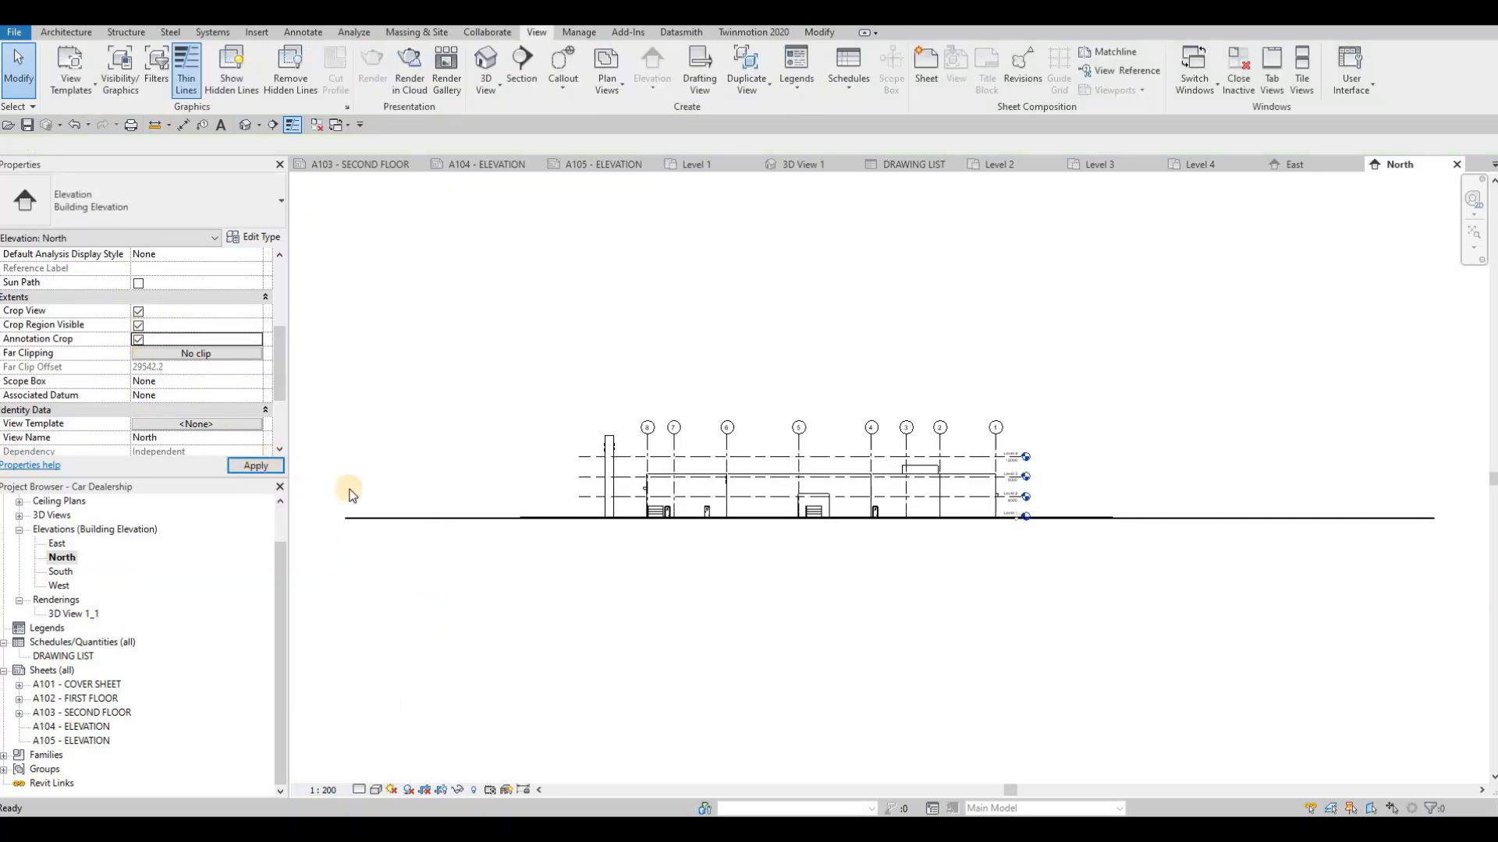
Narrow the North elevation's crop region on both sides to just outside the sign tower and the level markers
middle_click_drag(496, 451, 682, 428)
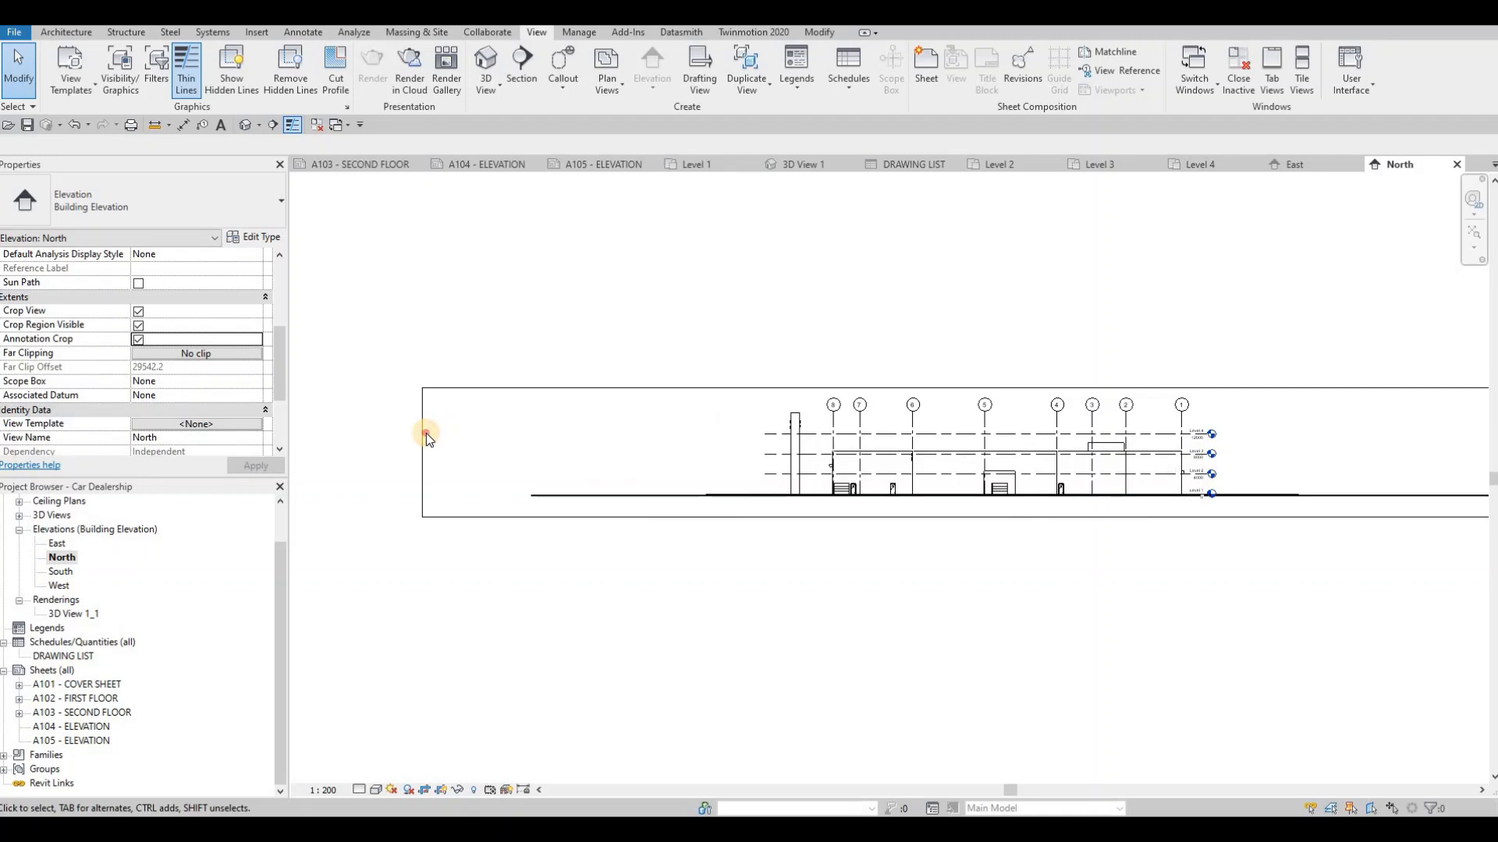
left_click(425, 454)
left_click_drag(423, 454, 762, 454)
middle_click_drag(996, 468, 624, 462)
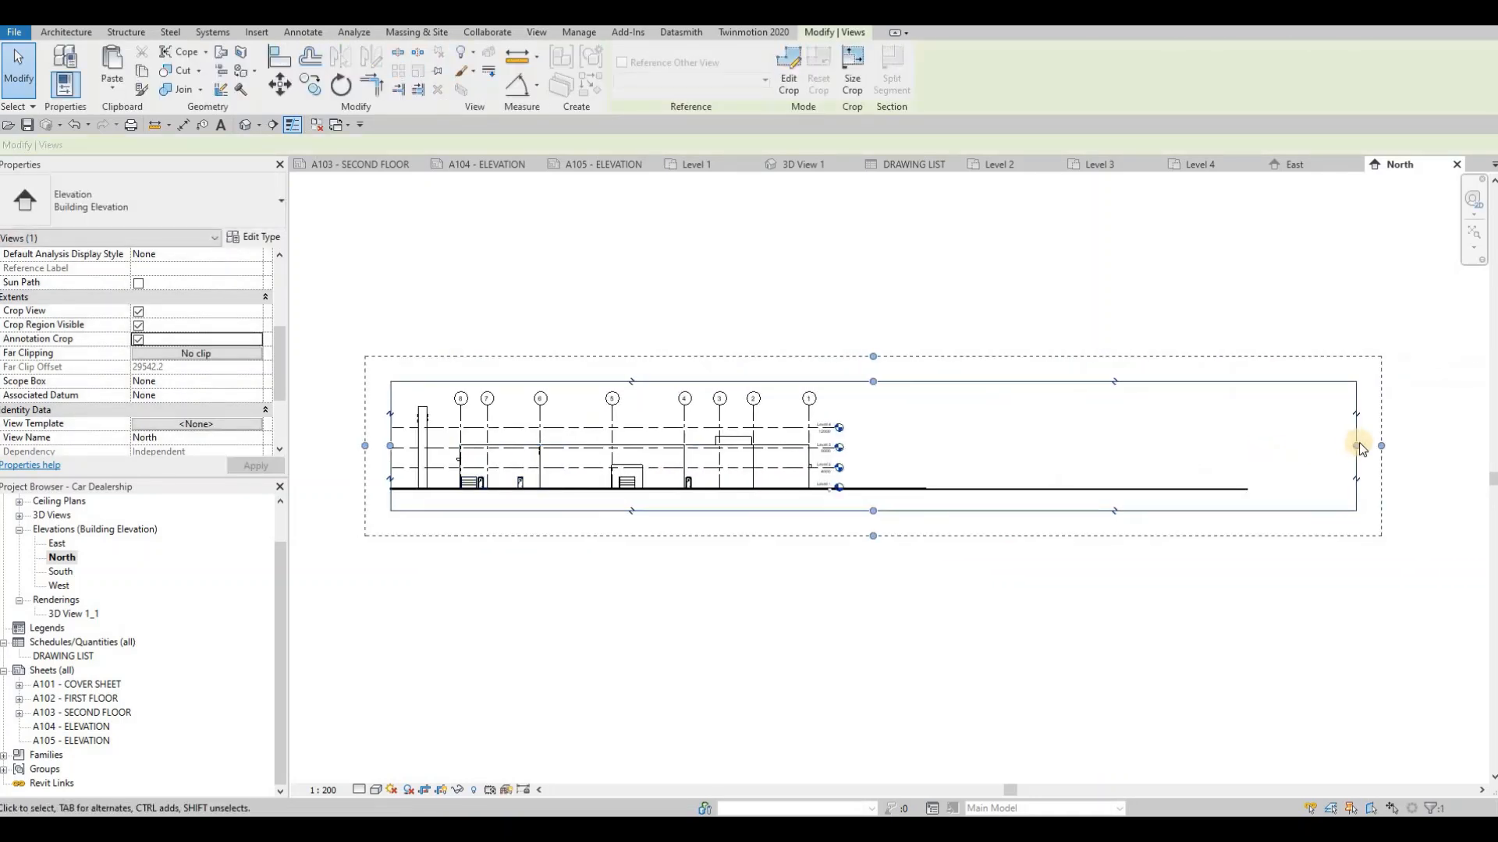
mouse_move(1356, 445)
left_mouse_down()
mouse_move(880, 422)
mouse_move(882, 434)
left_mouse_up()
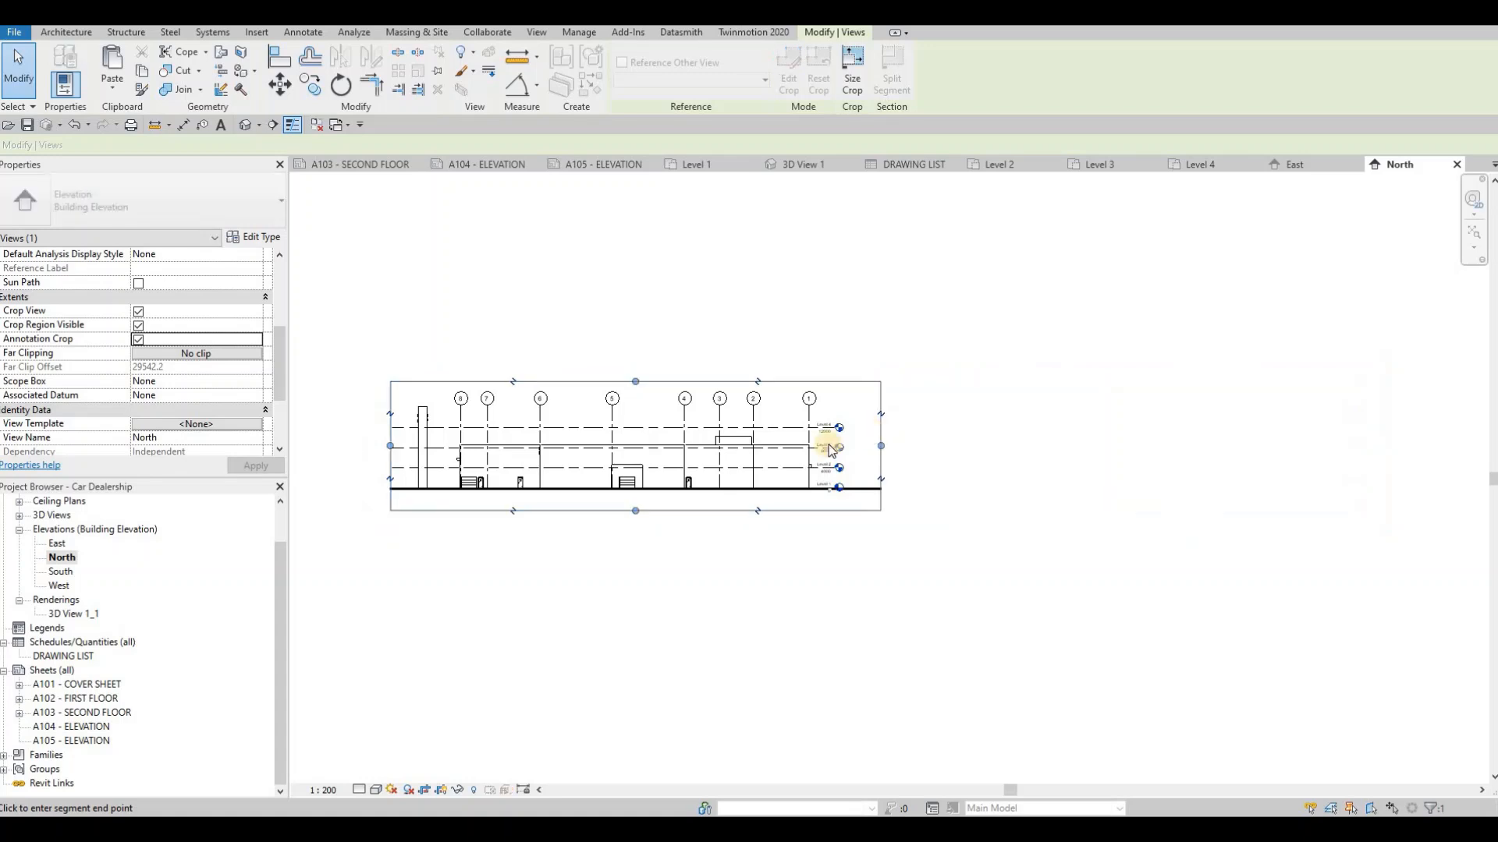
Set the North elevation's detail level to Fine and its visual style to Realistic
left_click(361, 789)
left_click(365, 773)
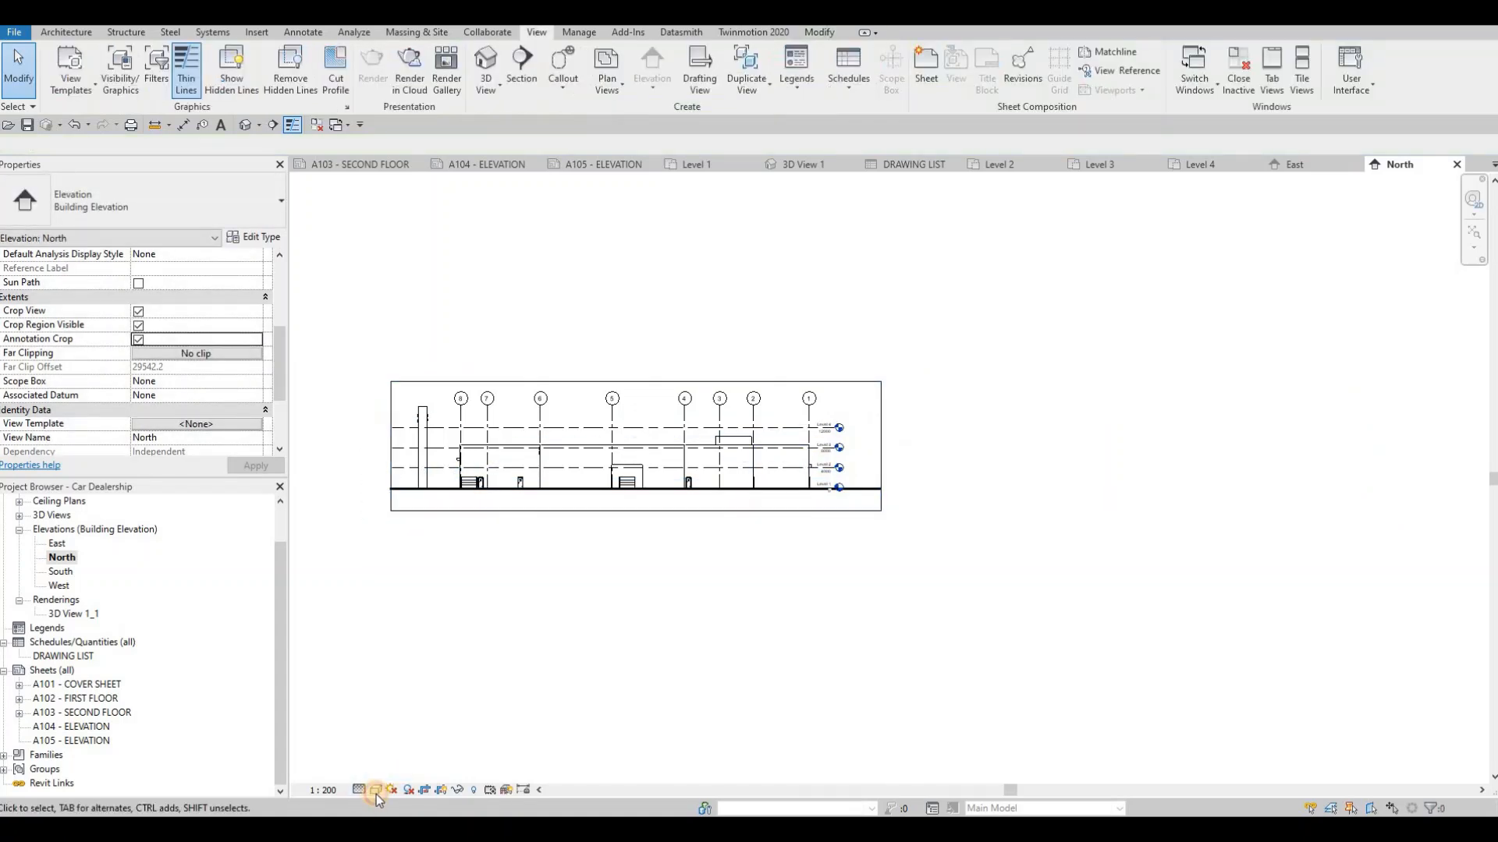
left_click(376, 790)
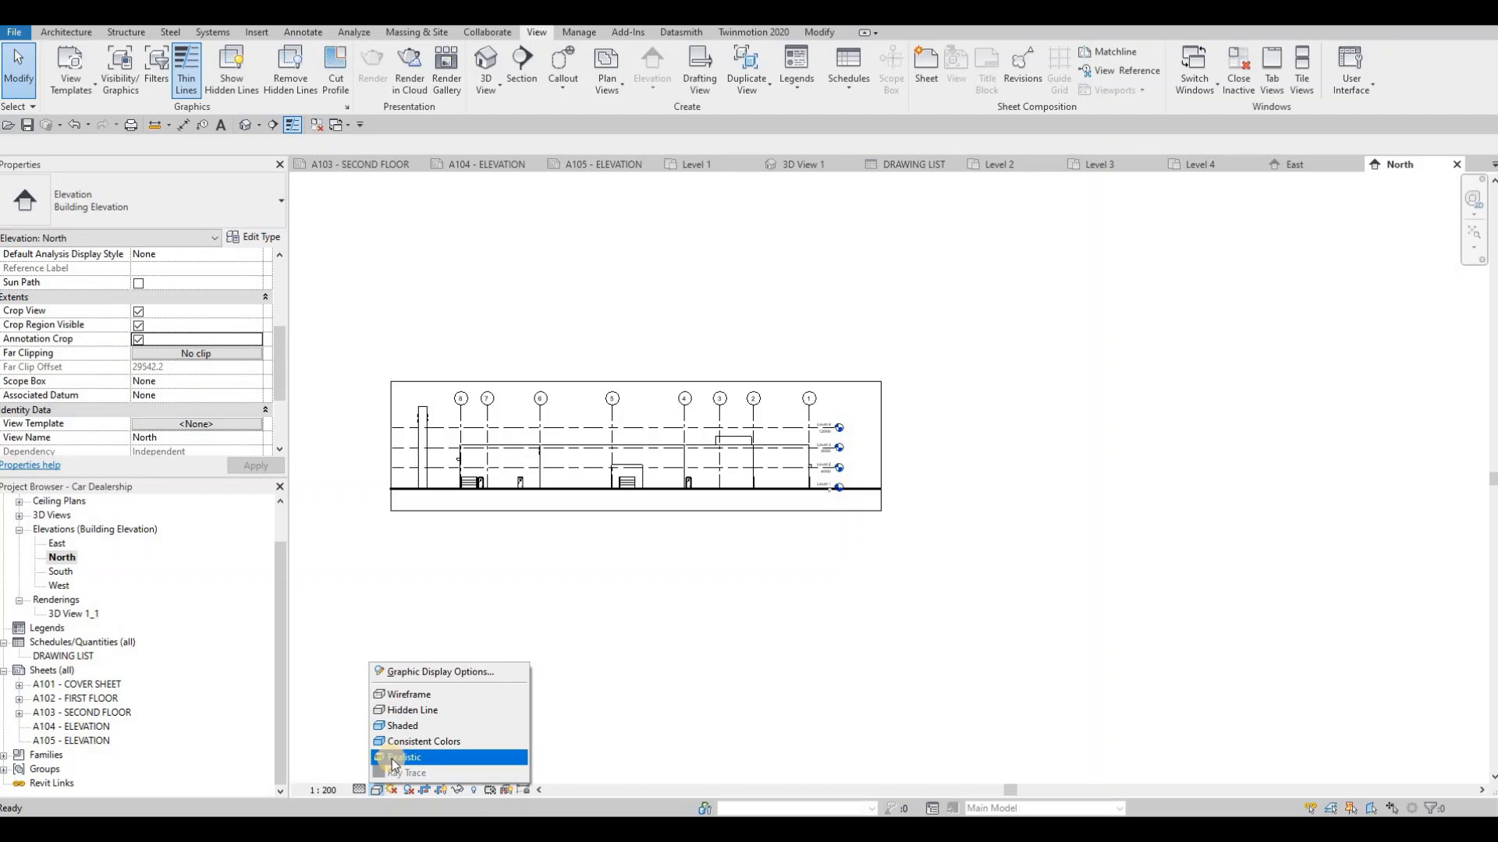
left_click(397, 757)
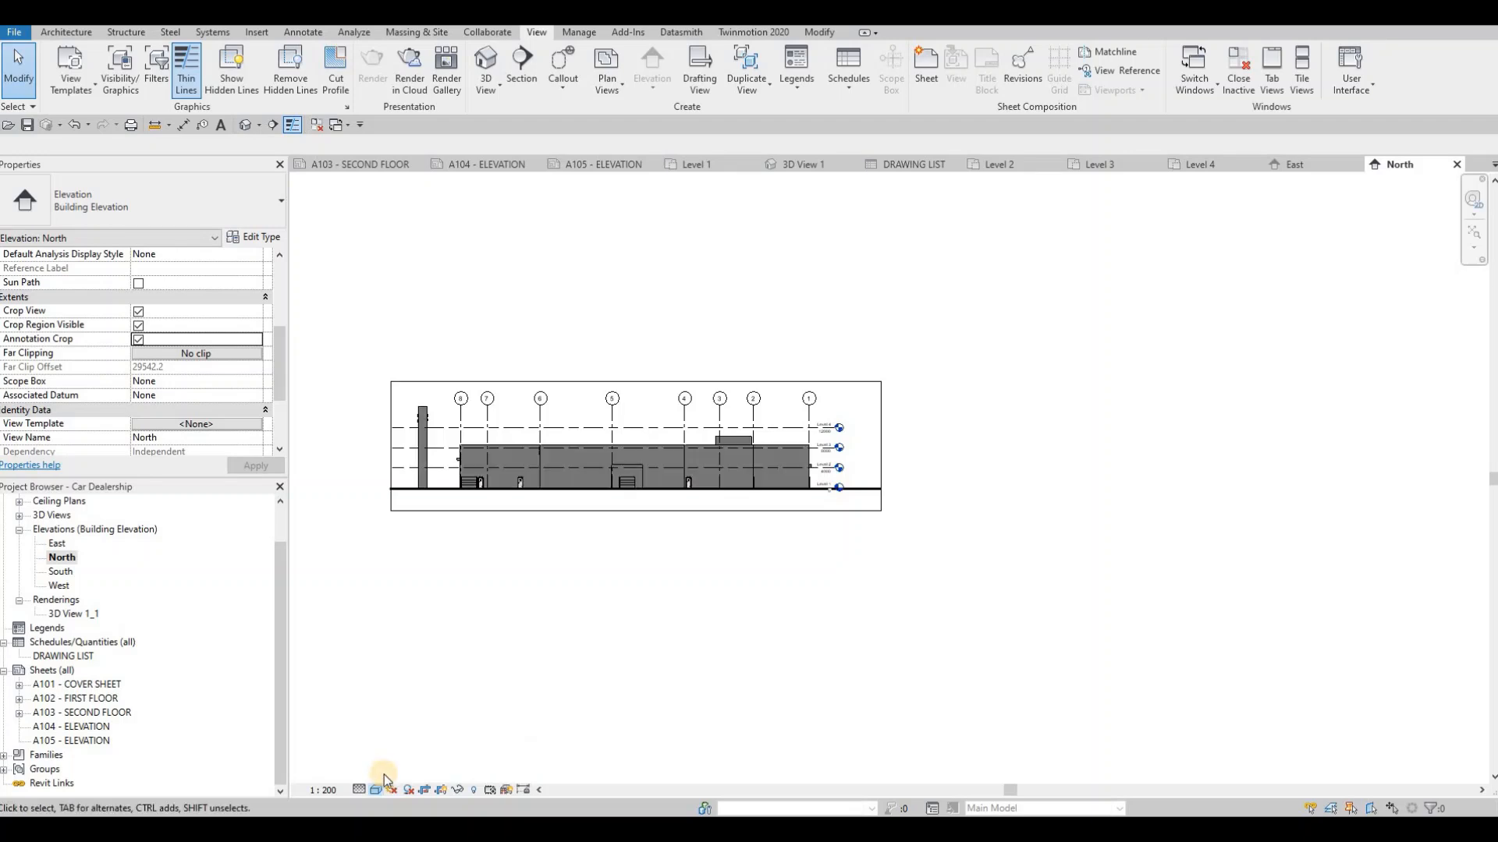
left_click(395, 757)
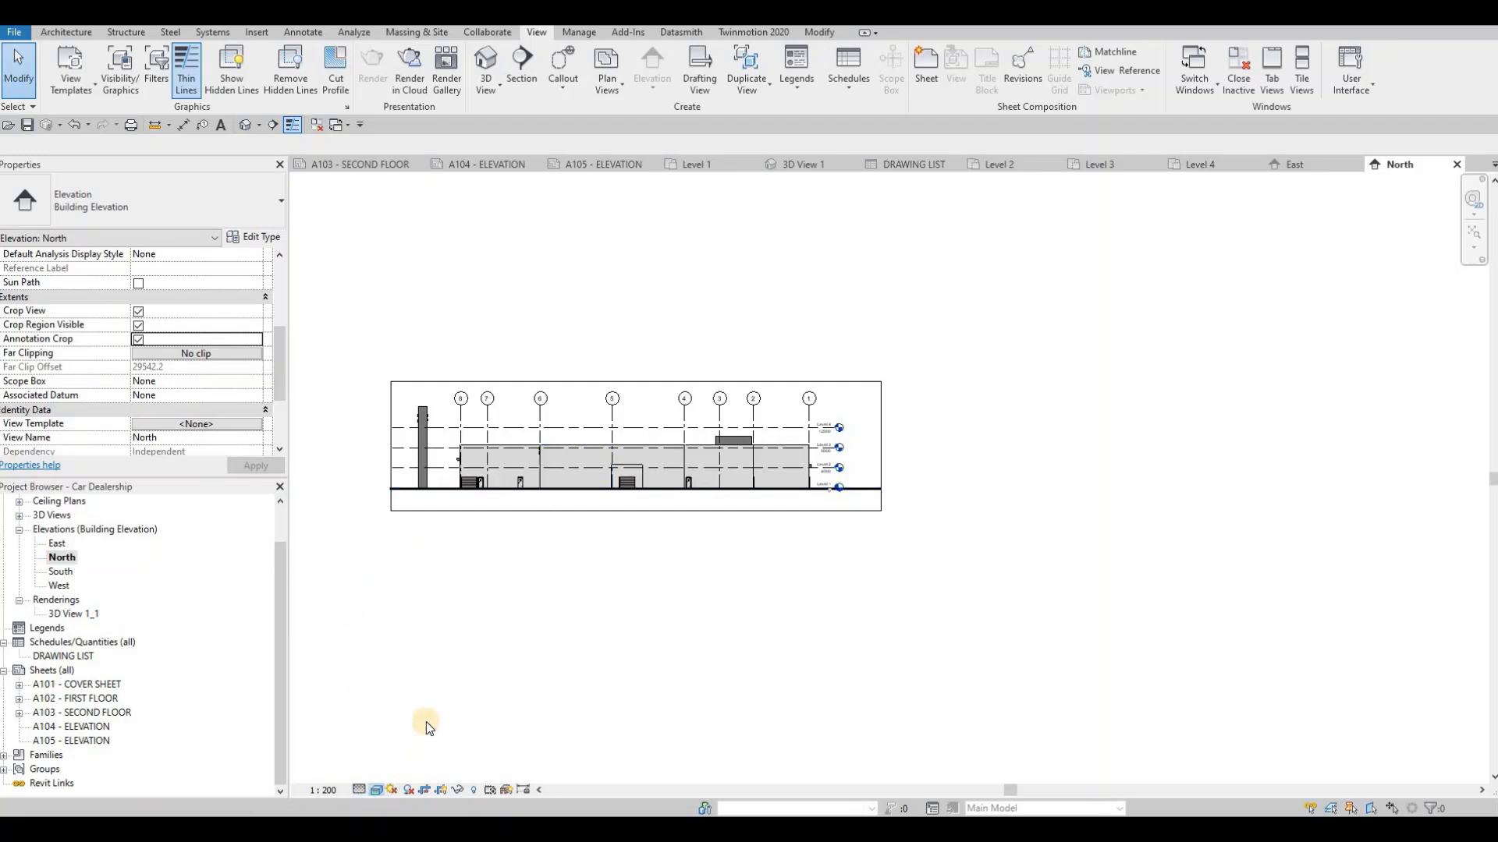
In the North elevation's Graphic Display Options, enable Cast Shadows, set the background to Gradient and apply the changes
left_click(377, 791)
left_click(435, 672)
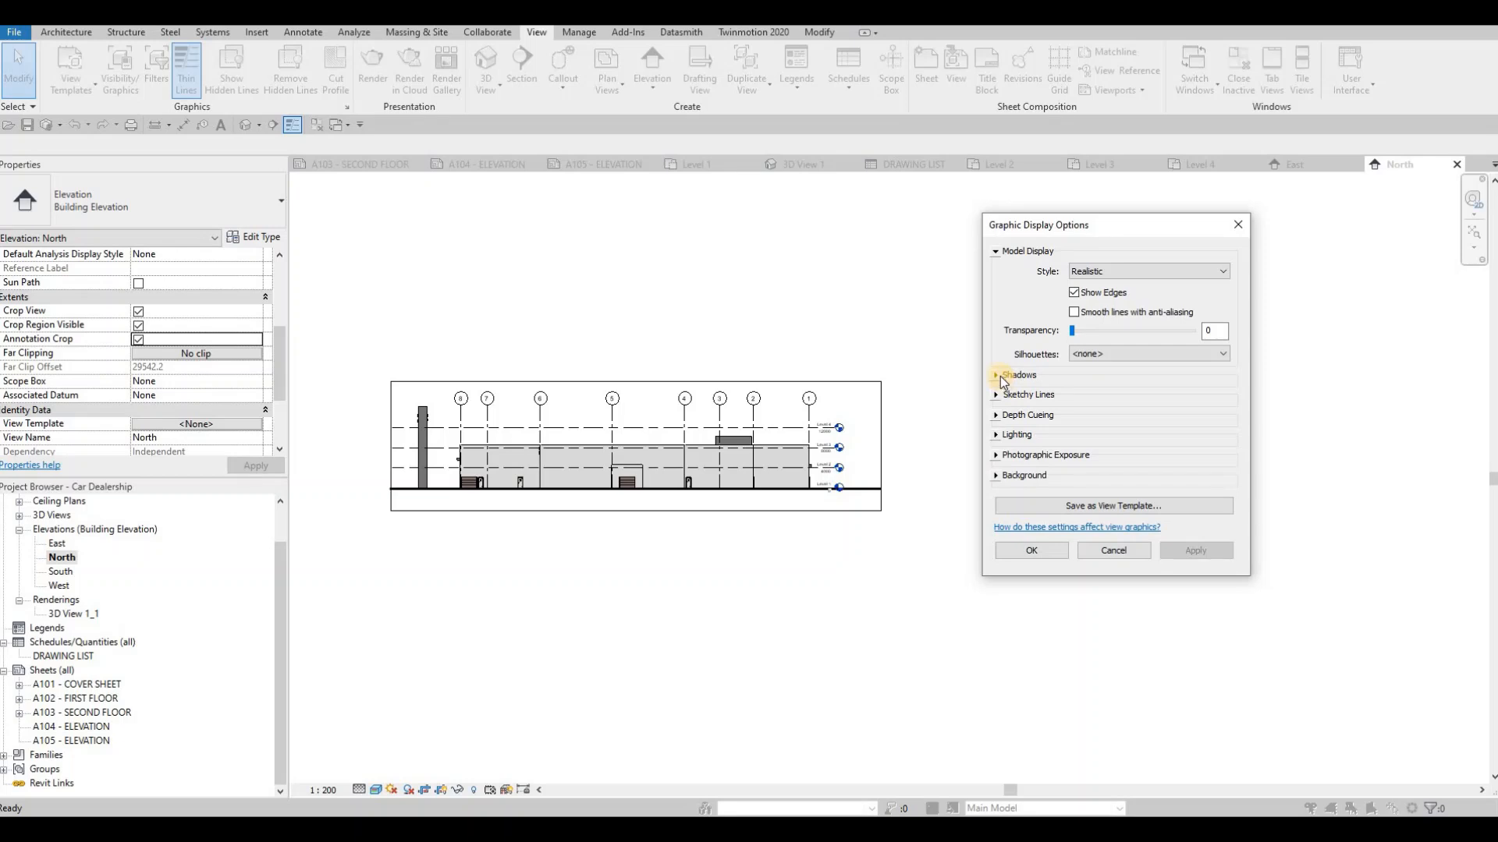
left_click(1001, 377)
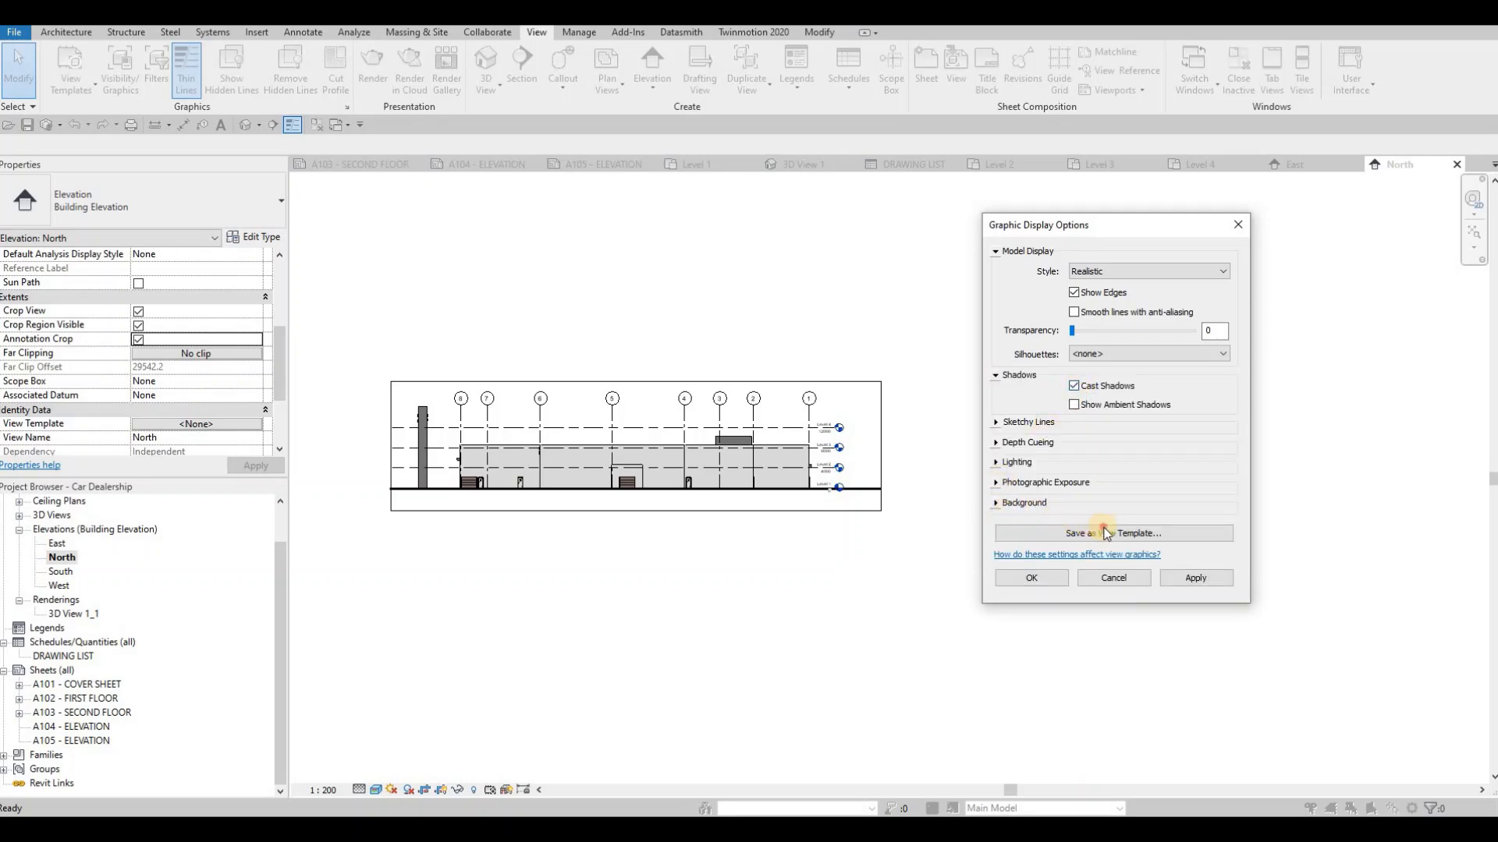
left_click(1024, 502)
left_click(1149, 525)
left_click(1123, 563)
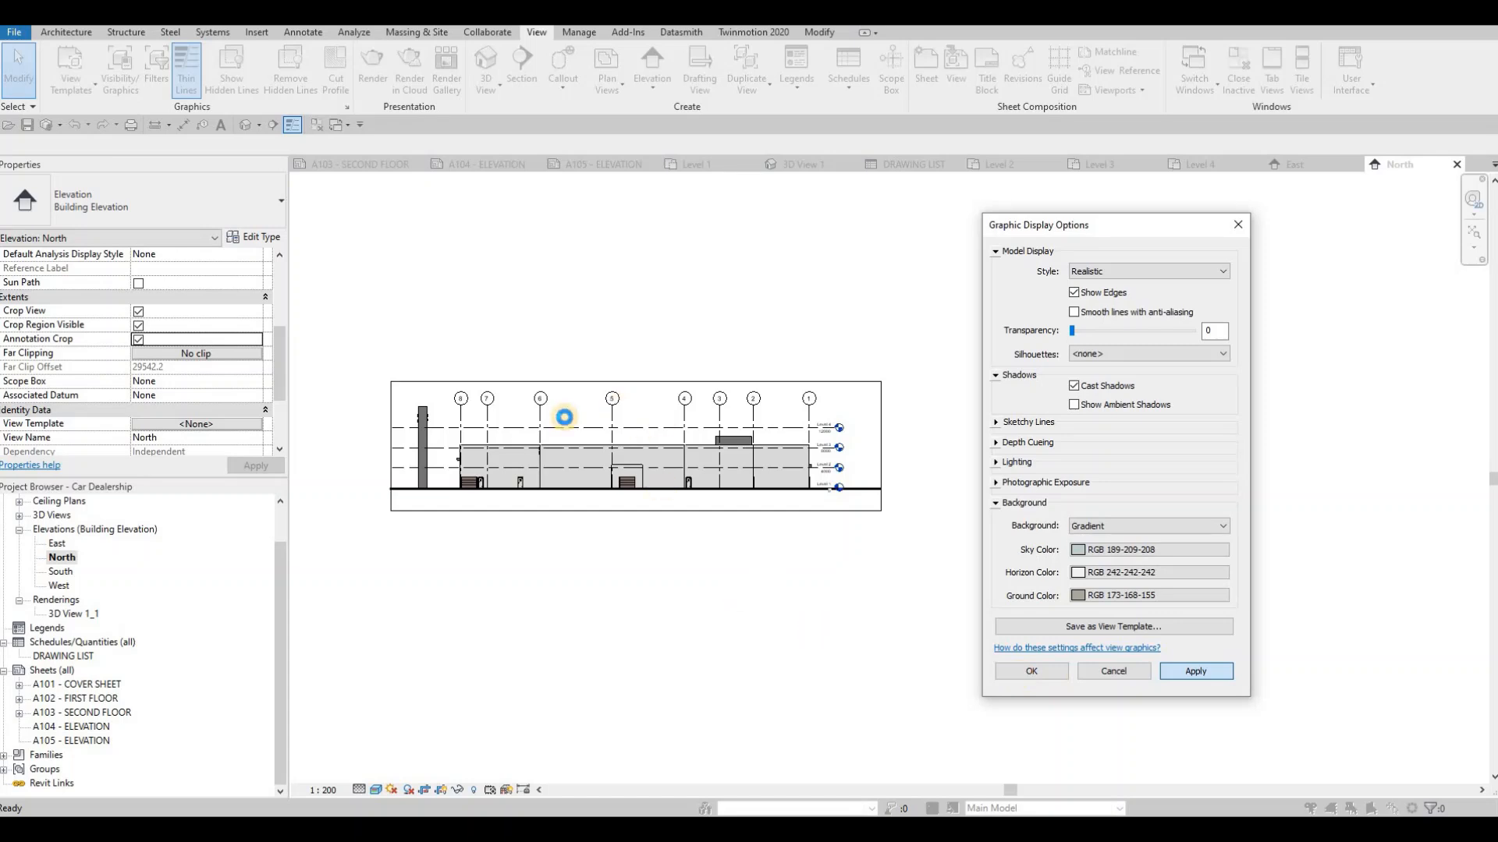
Open the East elevation and set its visual style to Realistic
double_click(55, 546)
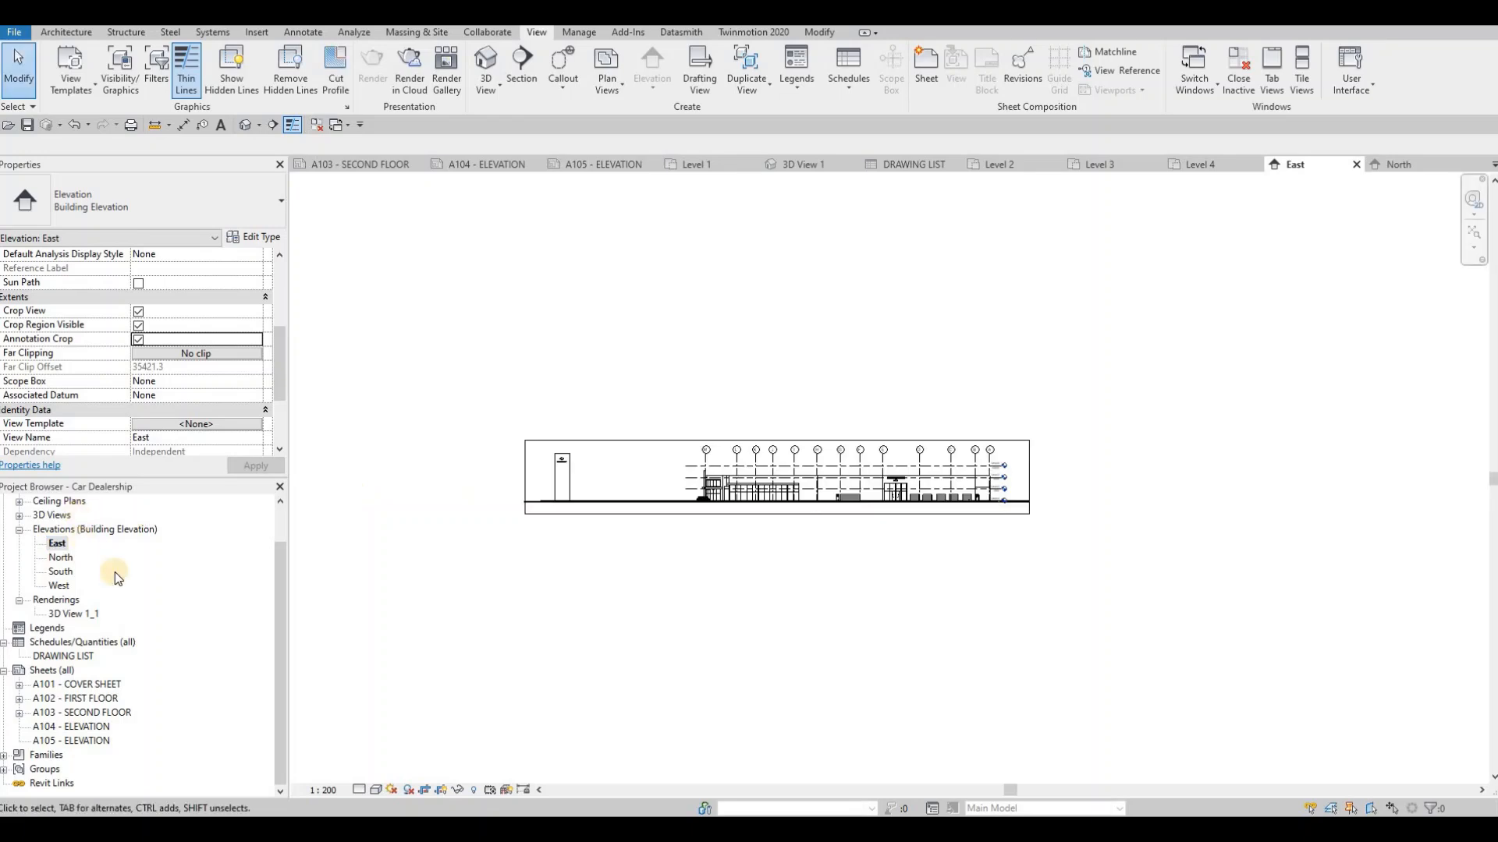
left_click(376, 790)
left_click(412, 754)
Set the South elevation's scale to 1:200 and enable Crop View, Crop Region Visible and Annotation Crop
double_click(60, 572)
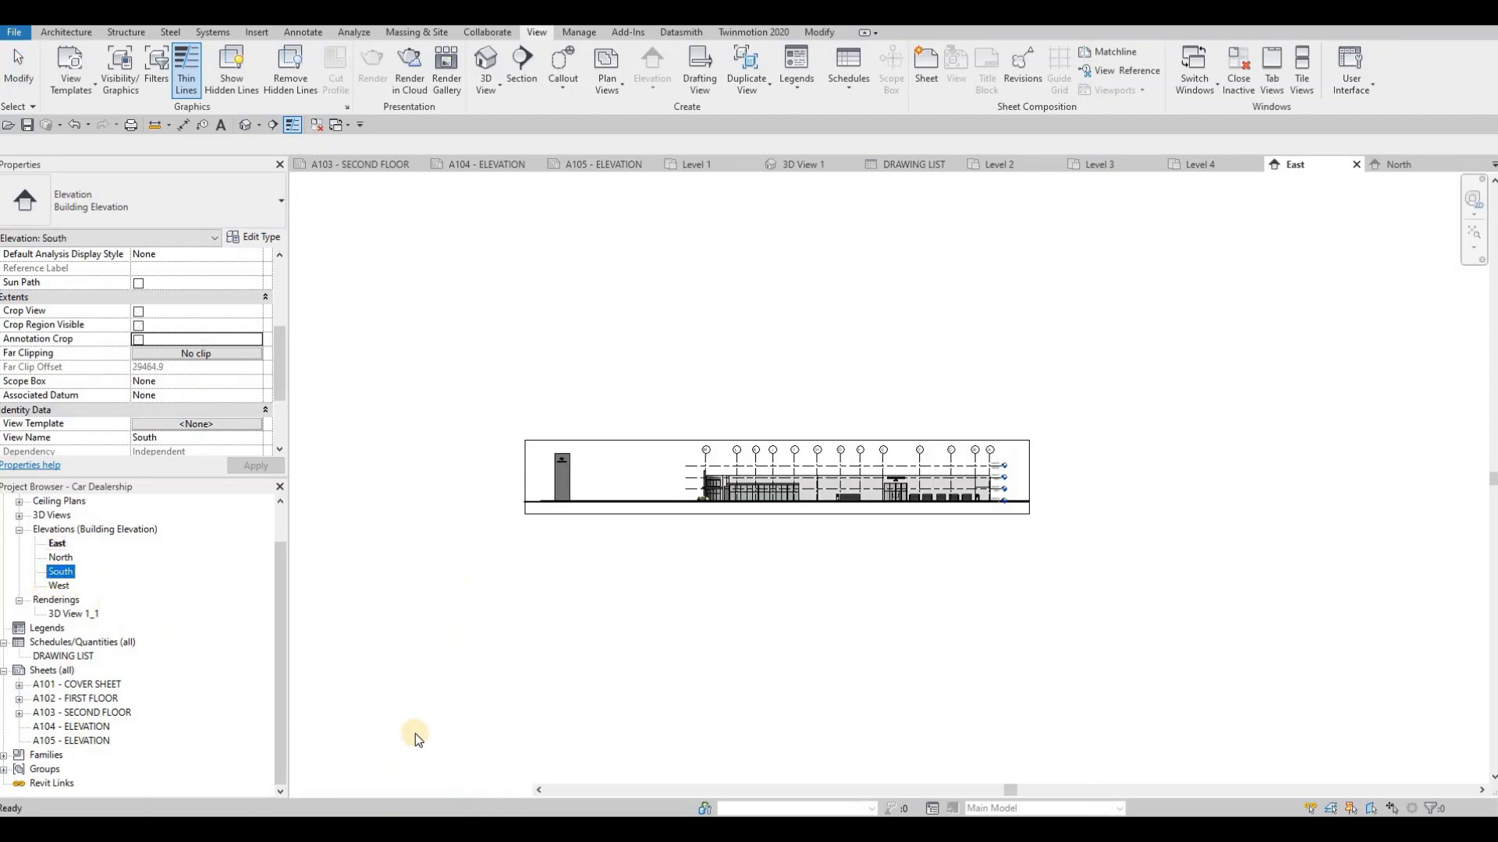
left_click(326, 790)
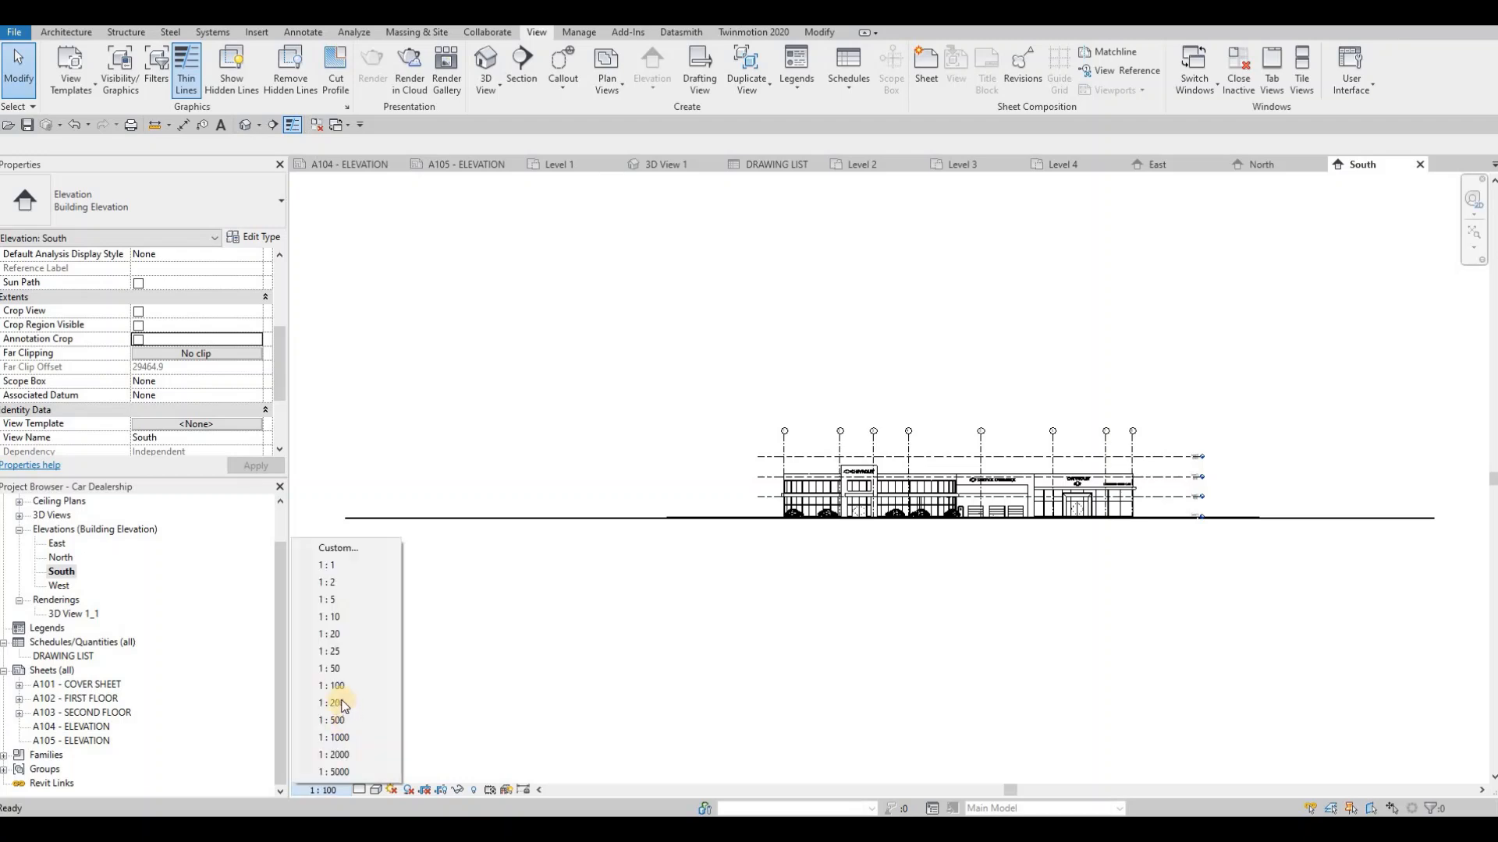
left_click(332, 703)
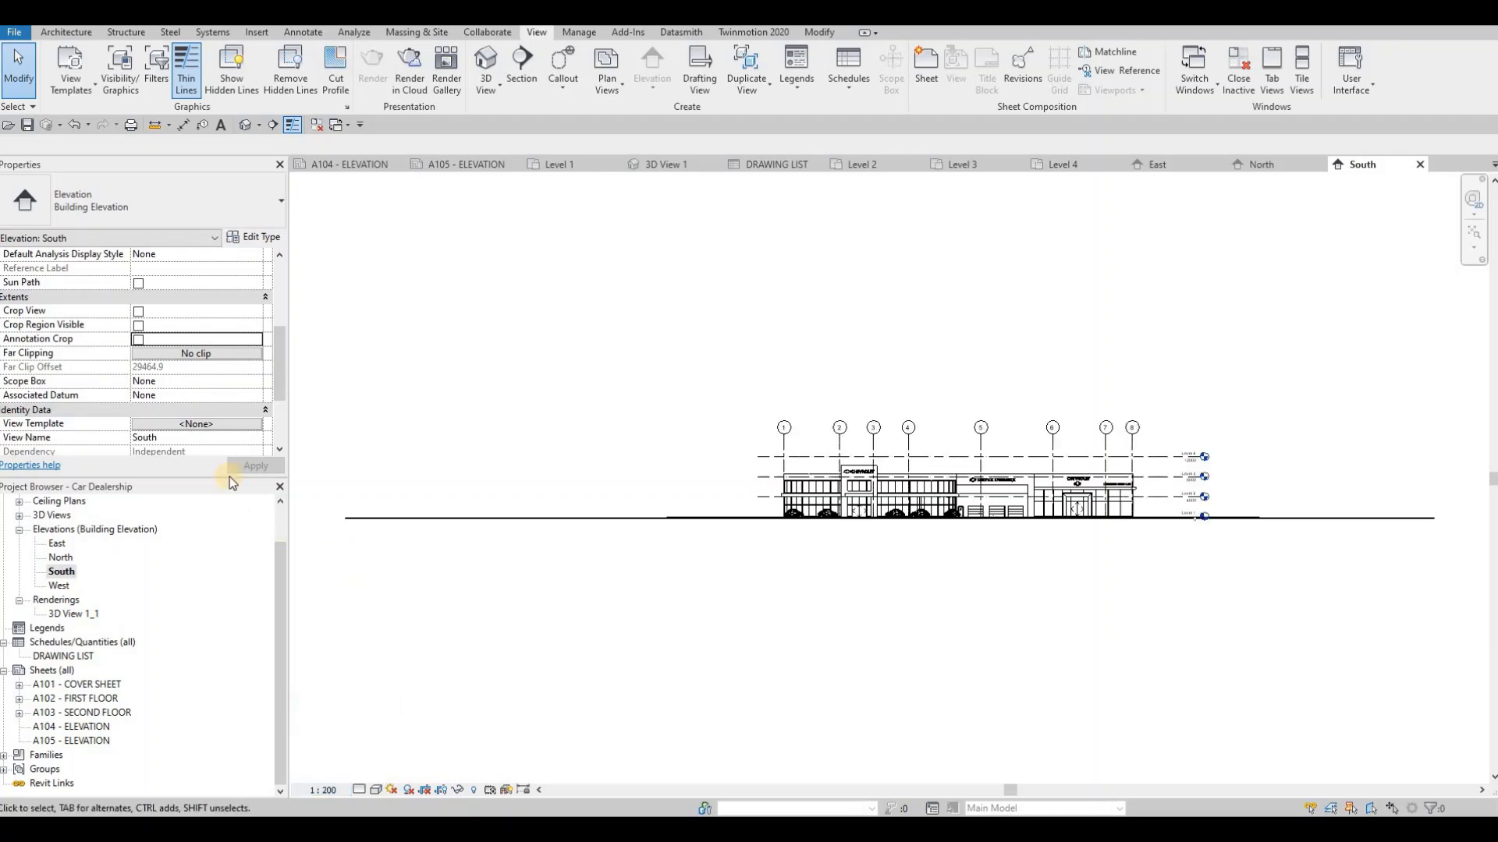
left_click(139, 312)
left_click(142, 326)
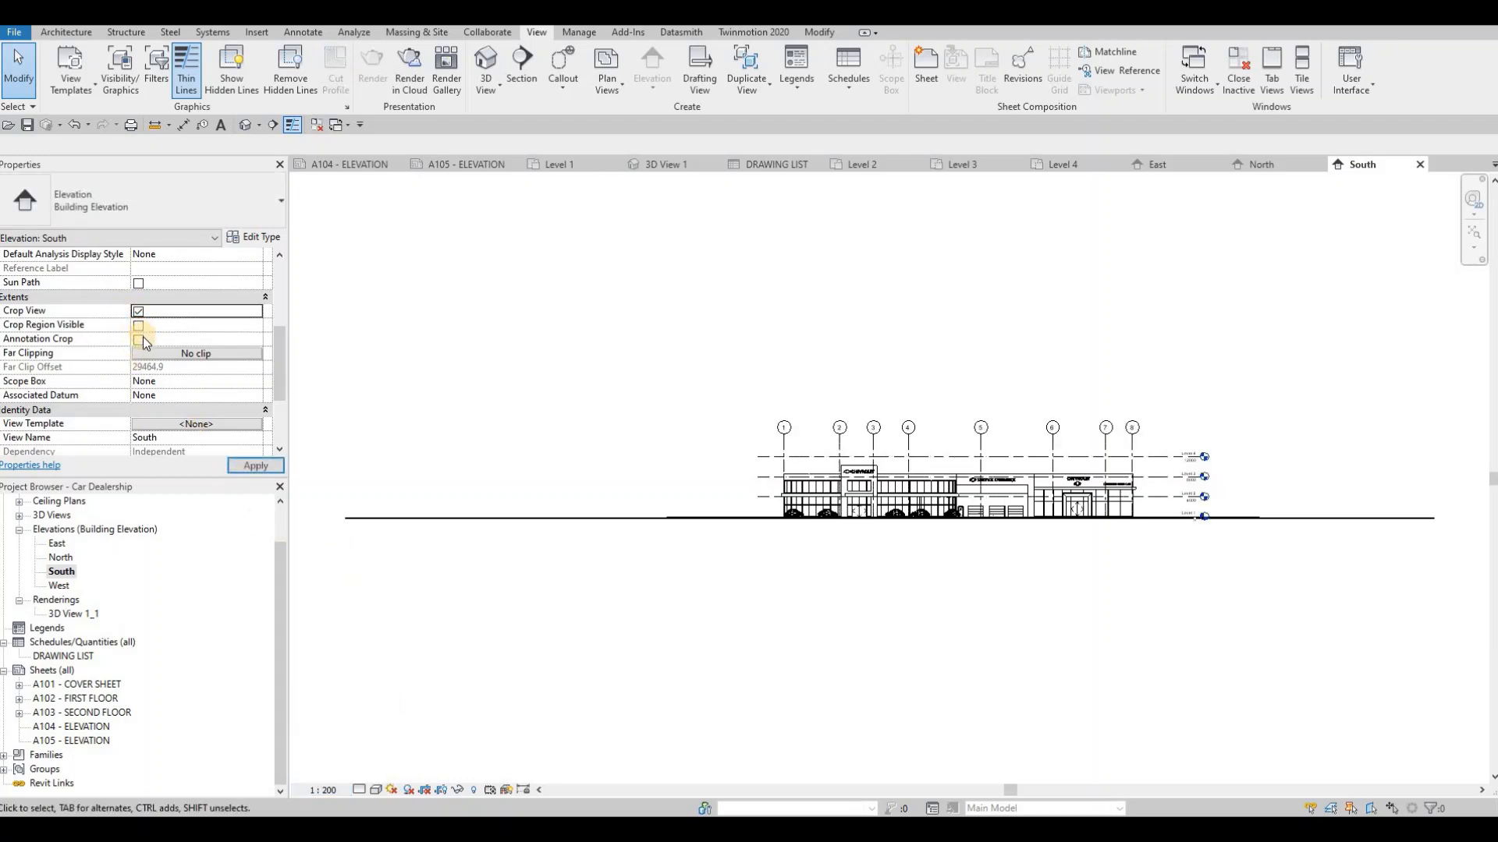
left_click(138, 340)
left_click(256, 465)
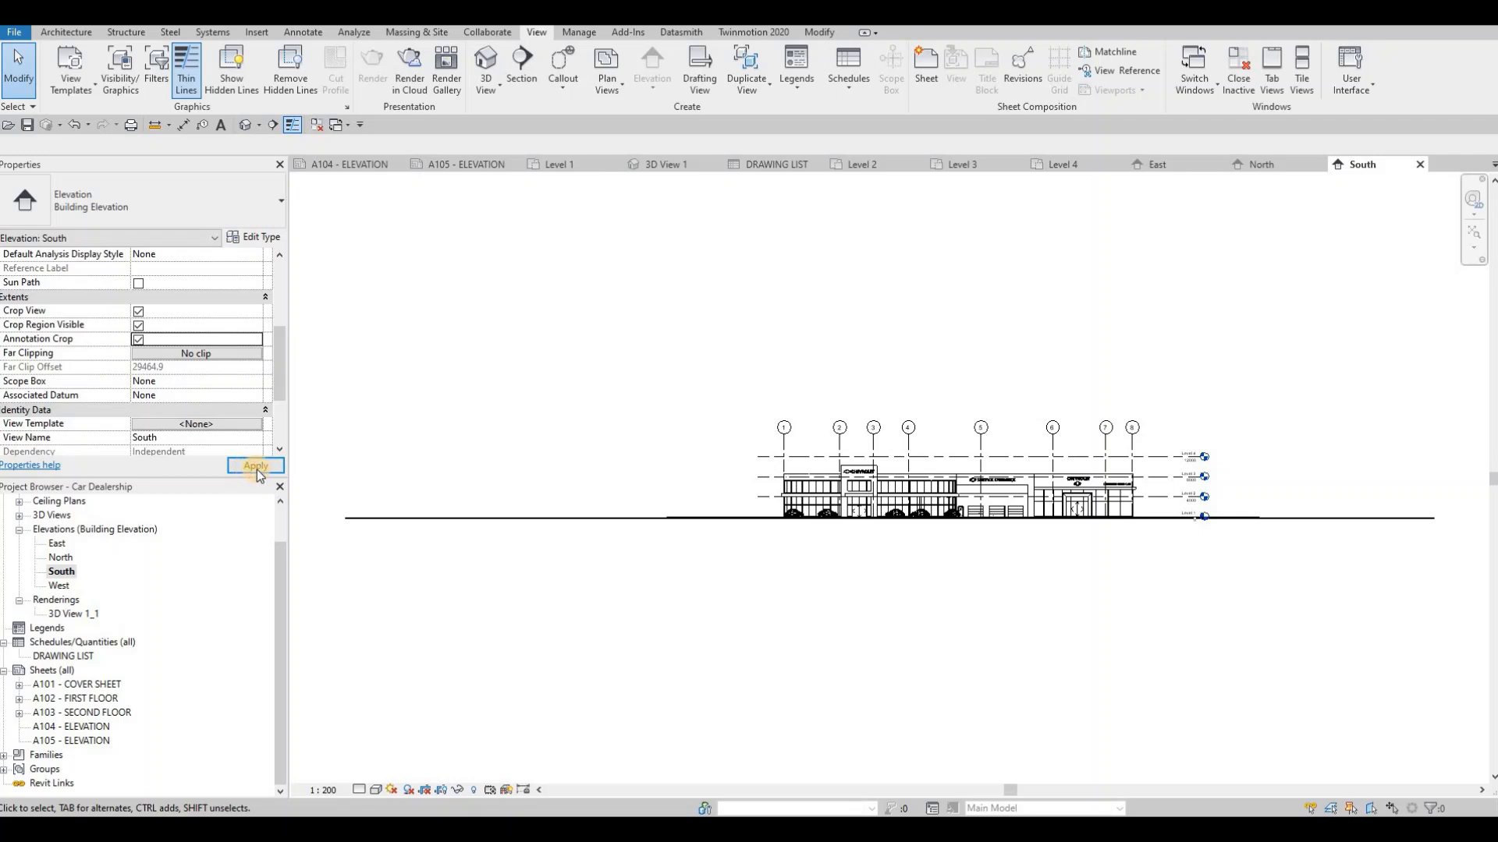
Narrow the South elevation's crop region on both sides to just outside the level lines and their markers
scroll(605, 464, "down", 2)
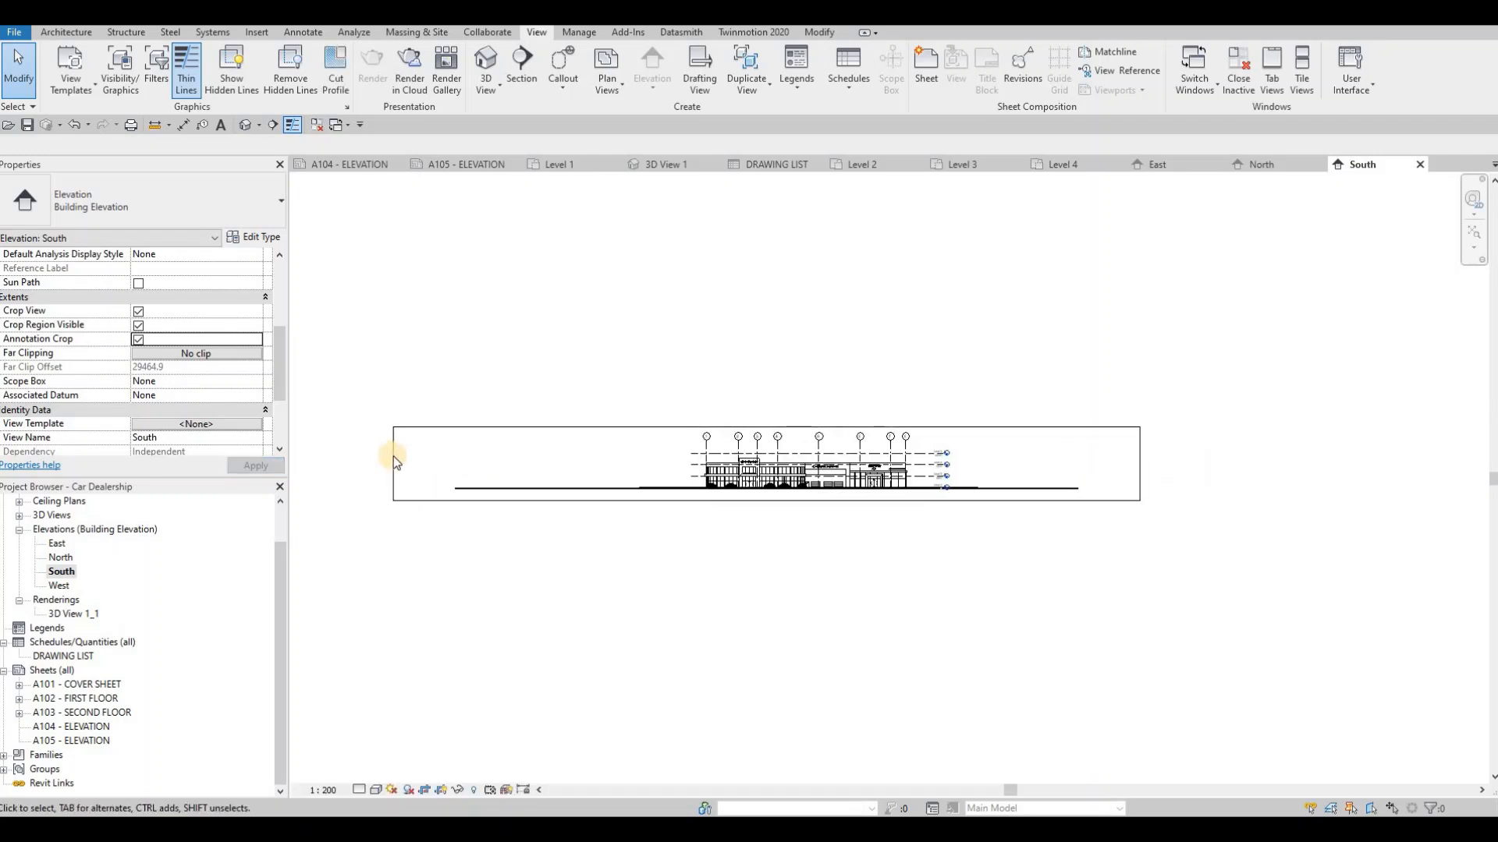
left_click(395, 466)
left_click_drag(394, 465, 671, 465)
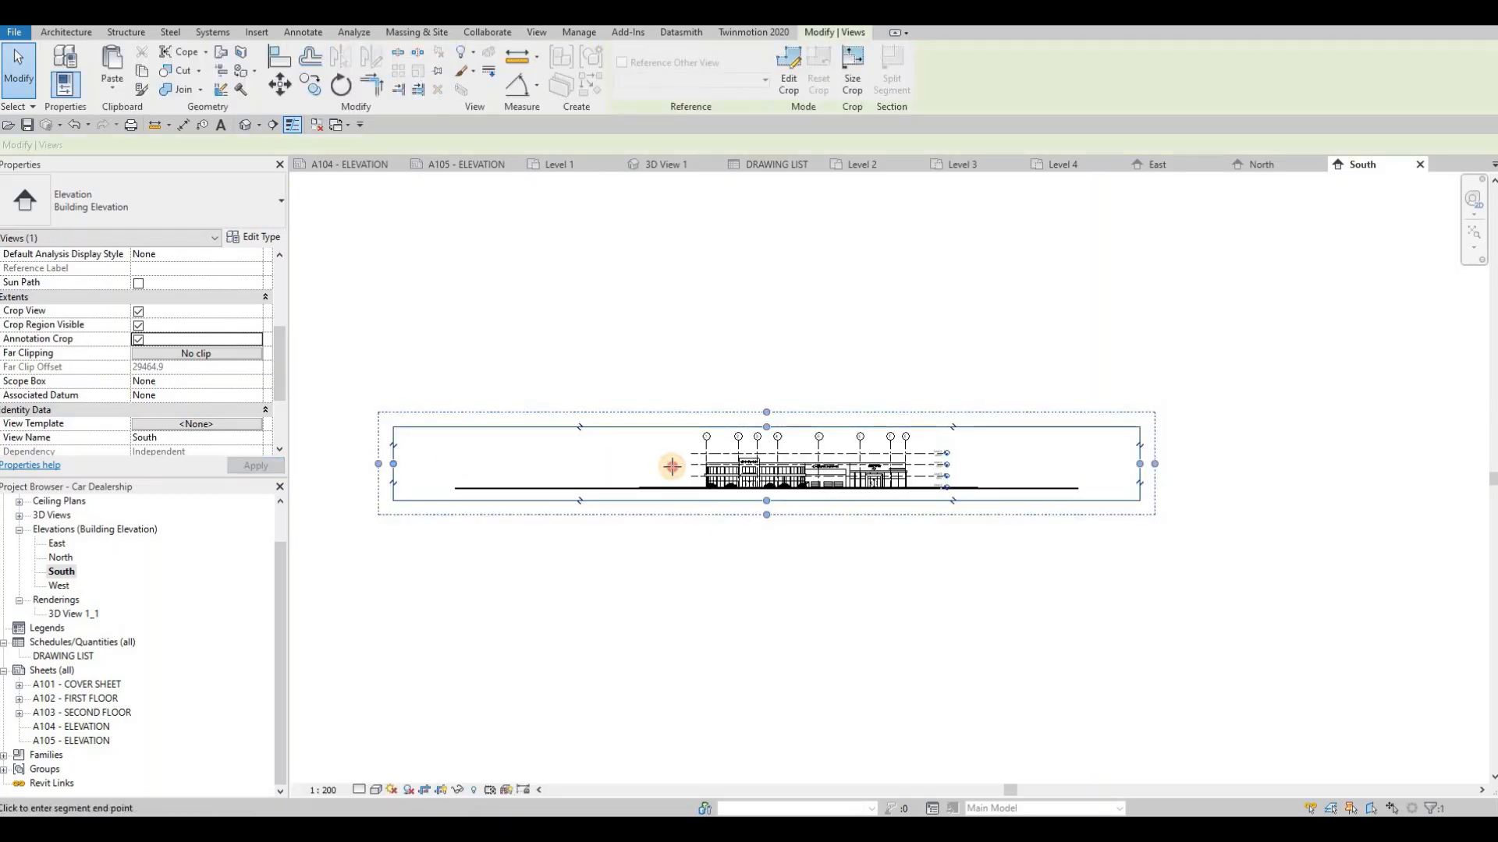
left_click_drag(1139, 464, 966, 464)
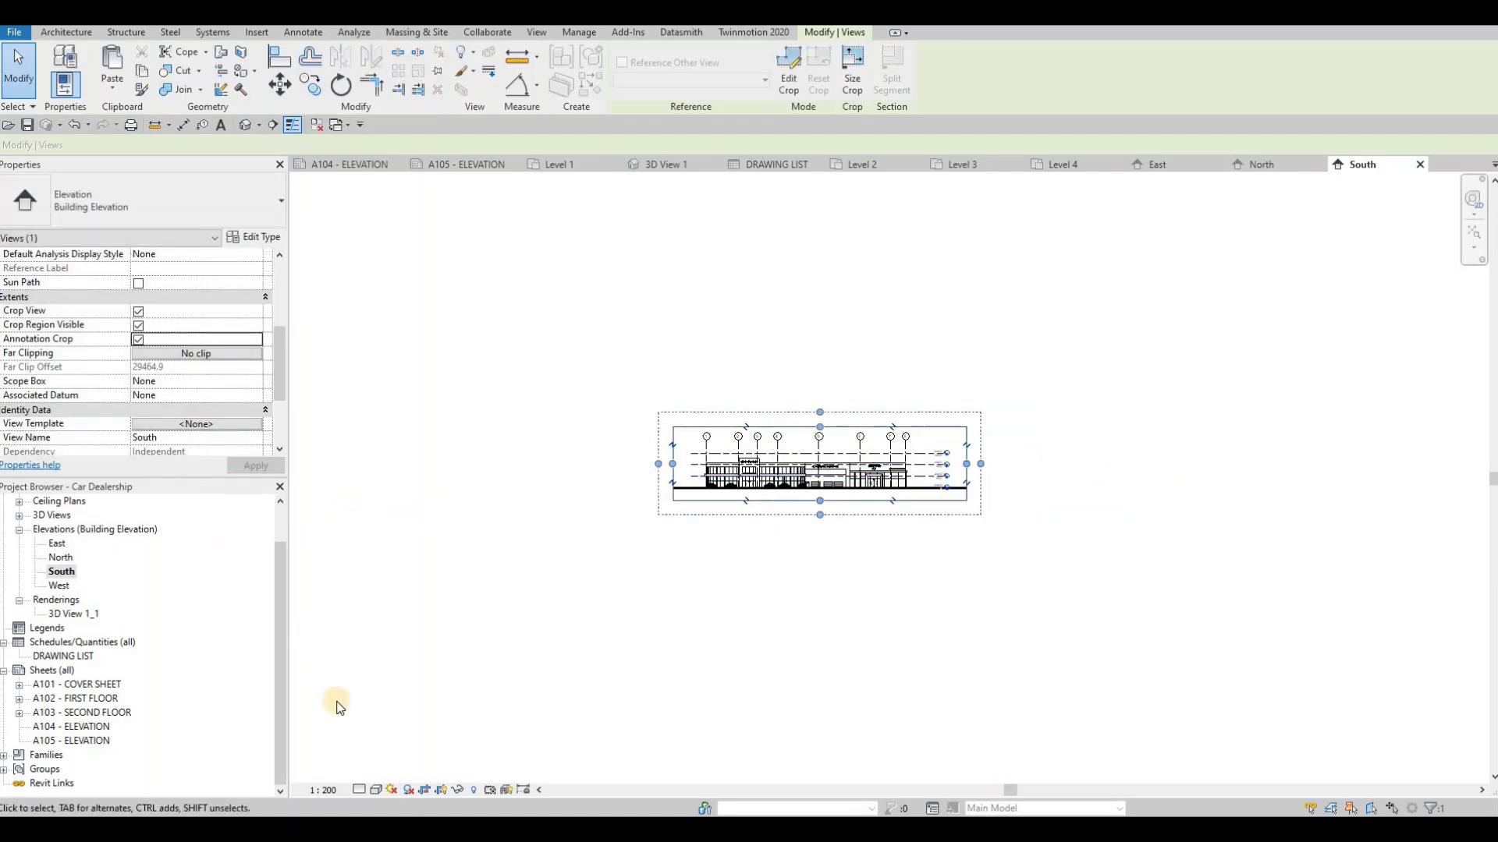
Set the South elevation's detail level to Fine and its visual style to Realistic
left_click(358, 790)
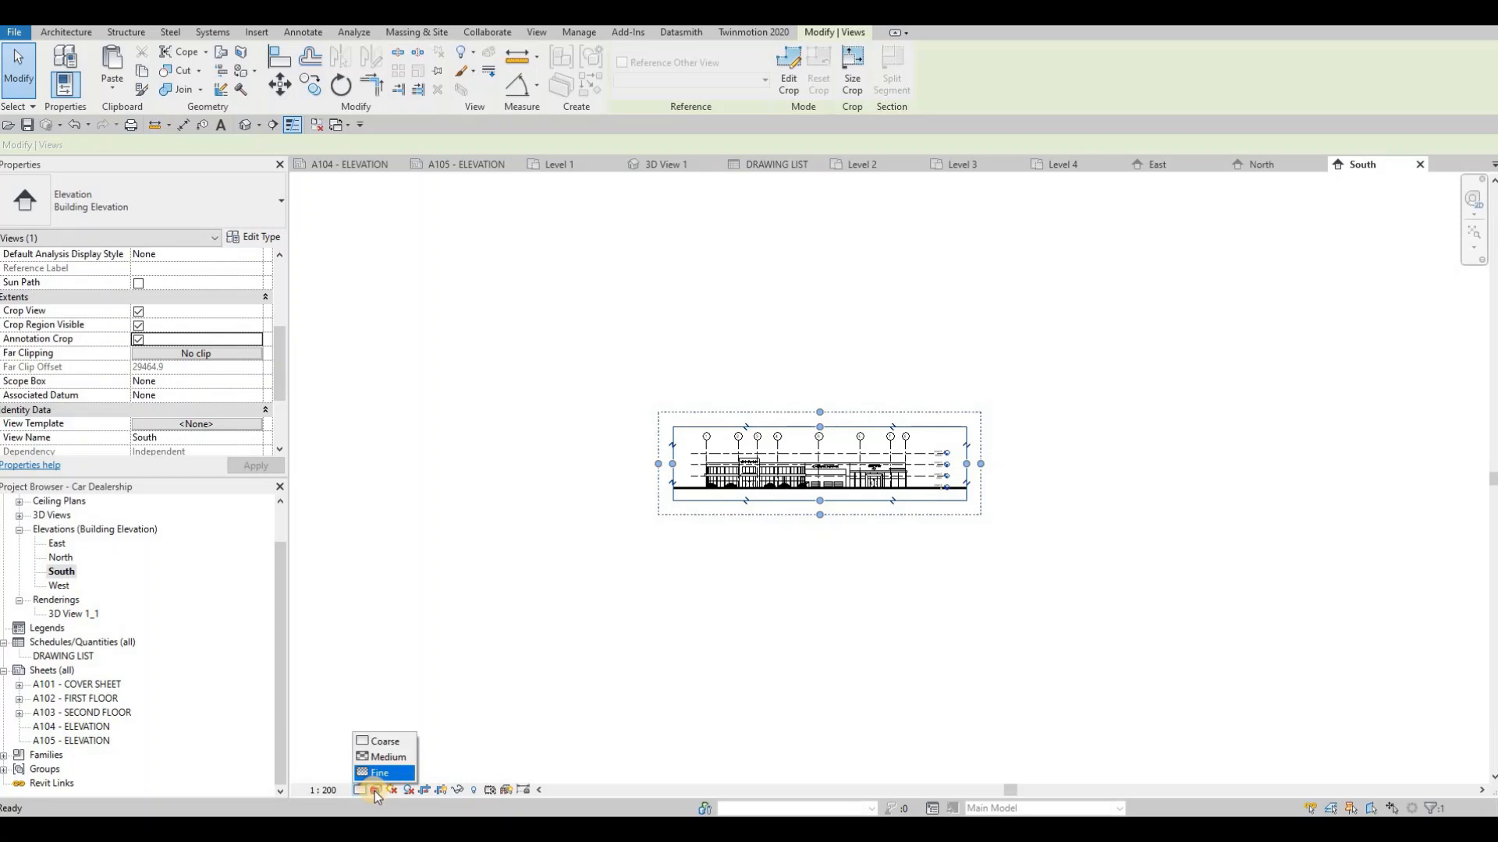
left_click(394, 777)
left_click(376, 790)
left_click(402, 759)
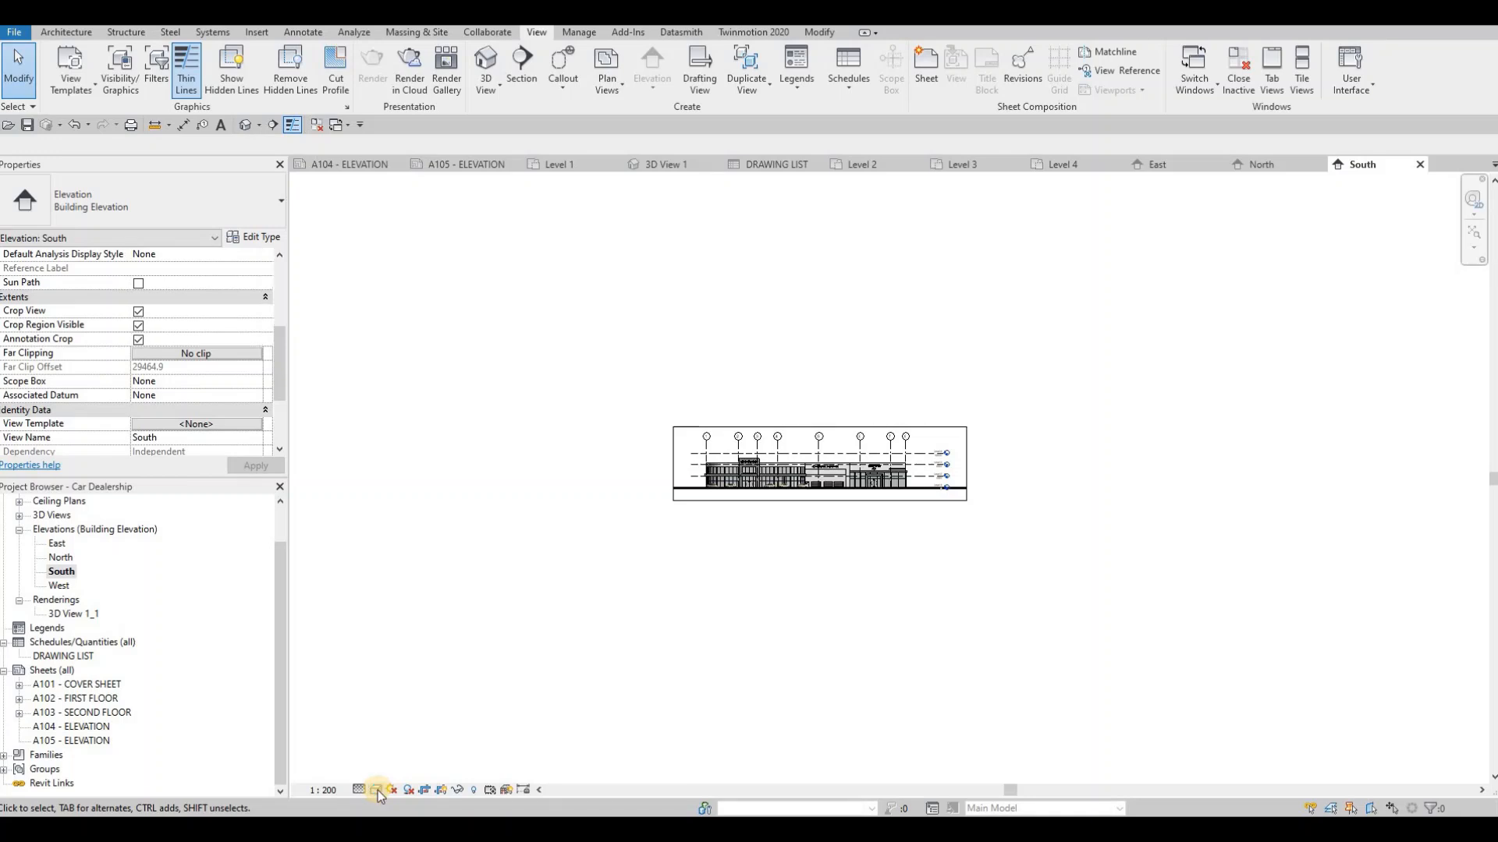
In the South elevation's Graphic Display Options, enable Cast Shadows, set the background to Gradient and apply the changes
left_click(377, 790)
left_click(460, 672)
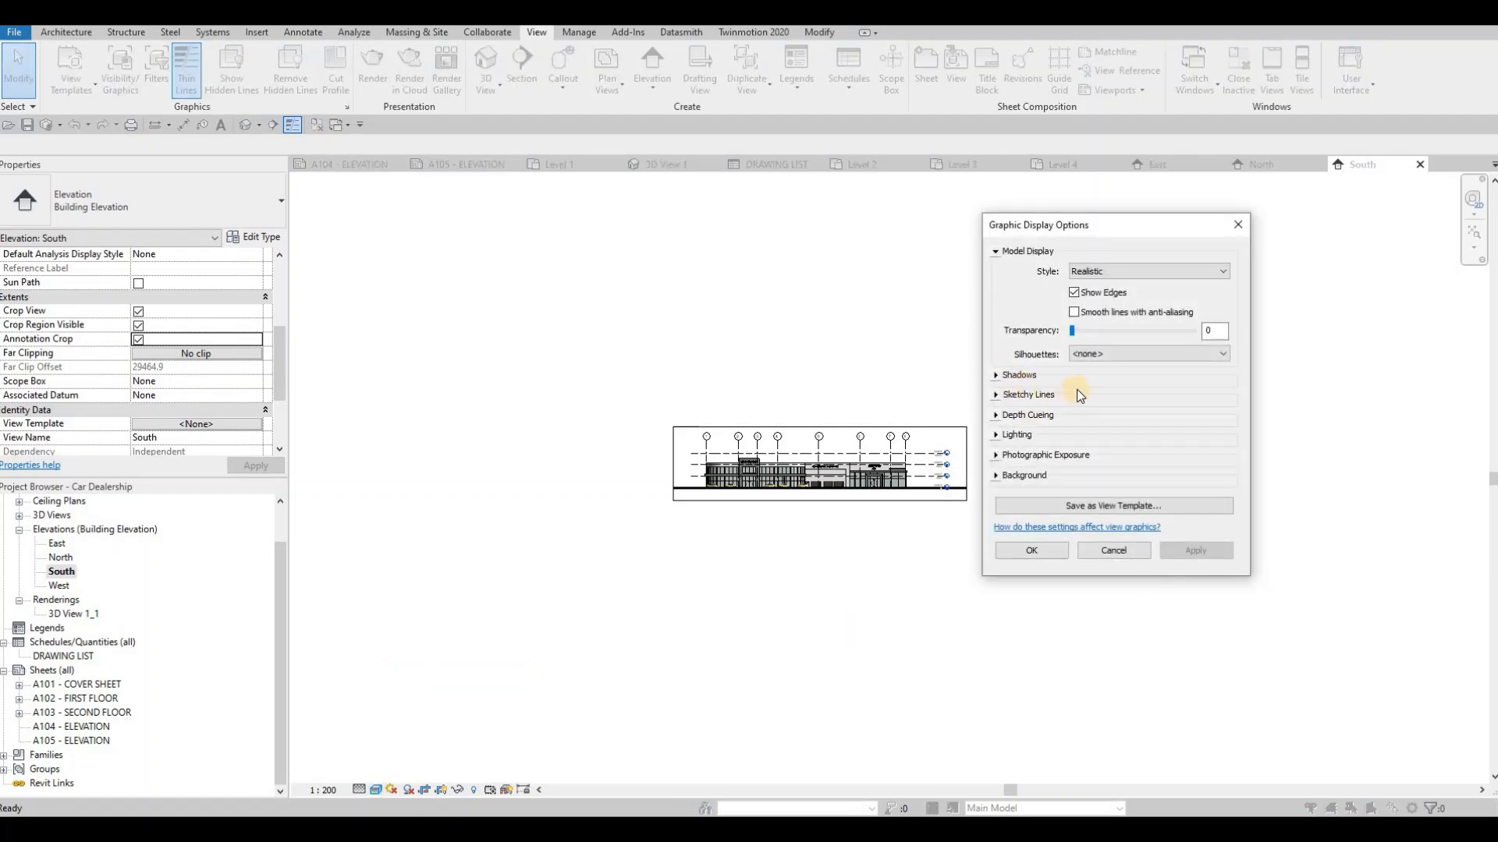
left_click(997, 376)
left_click(1014, 503)
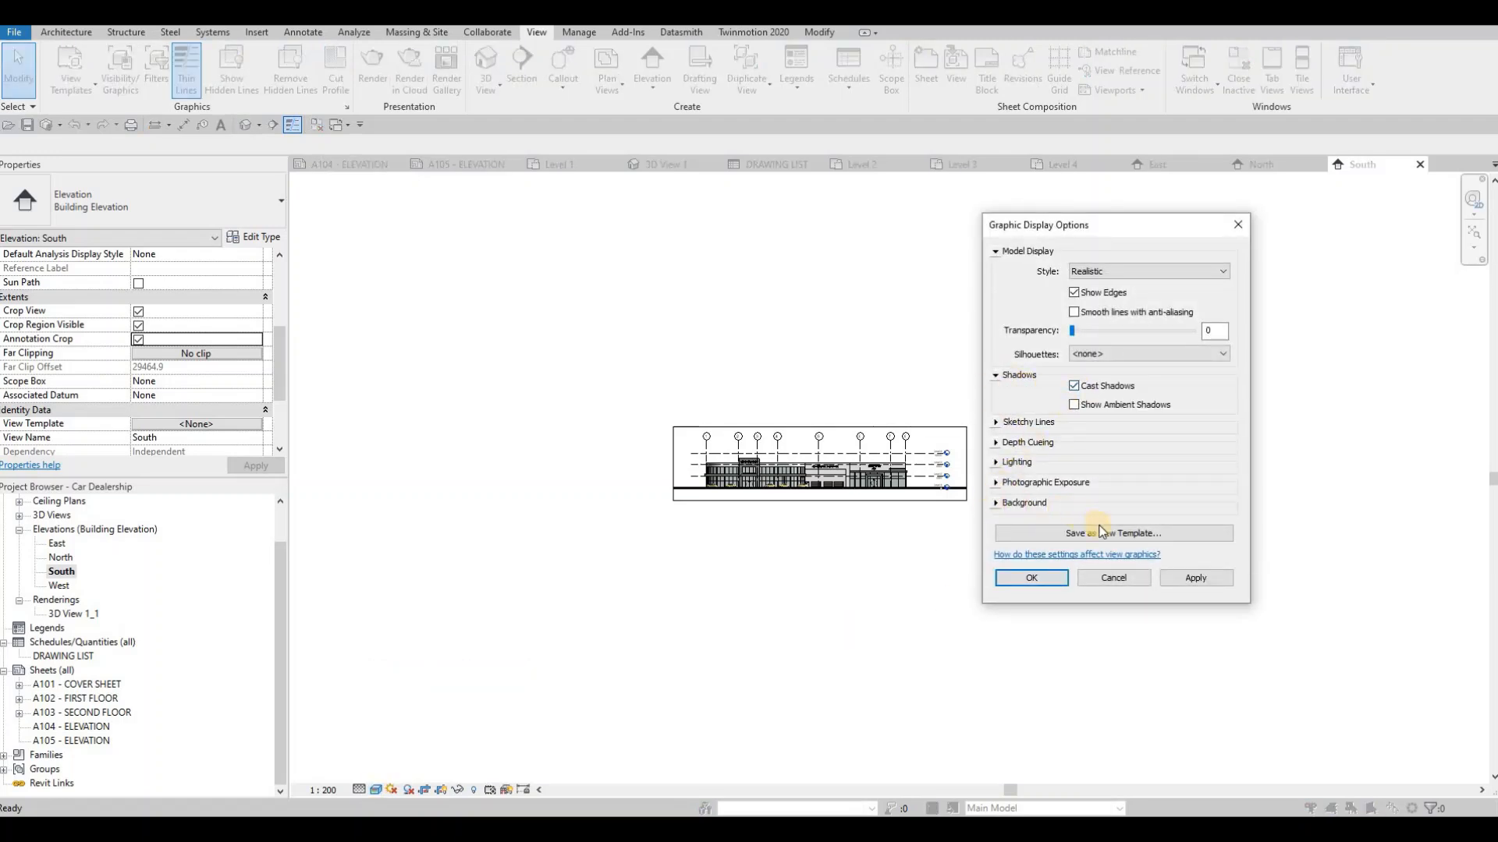
left_click(1116, 526)
left_click(1087, 561)
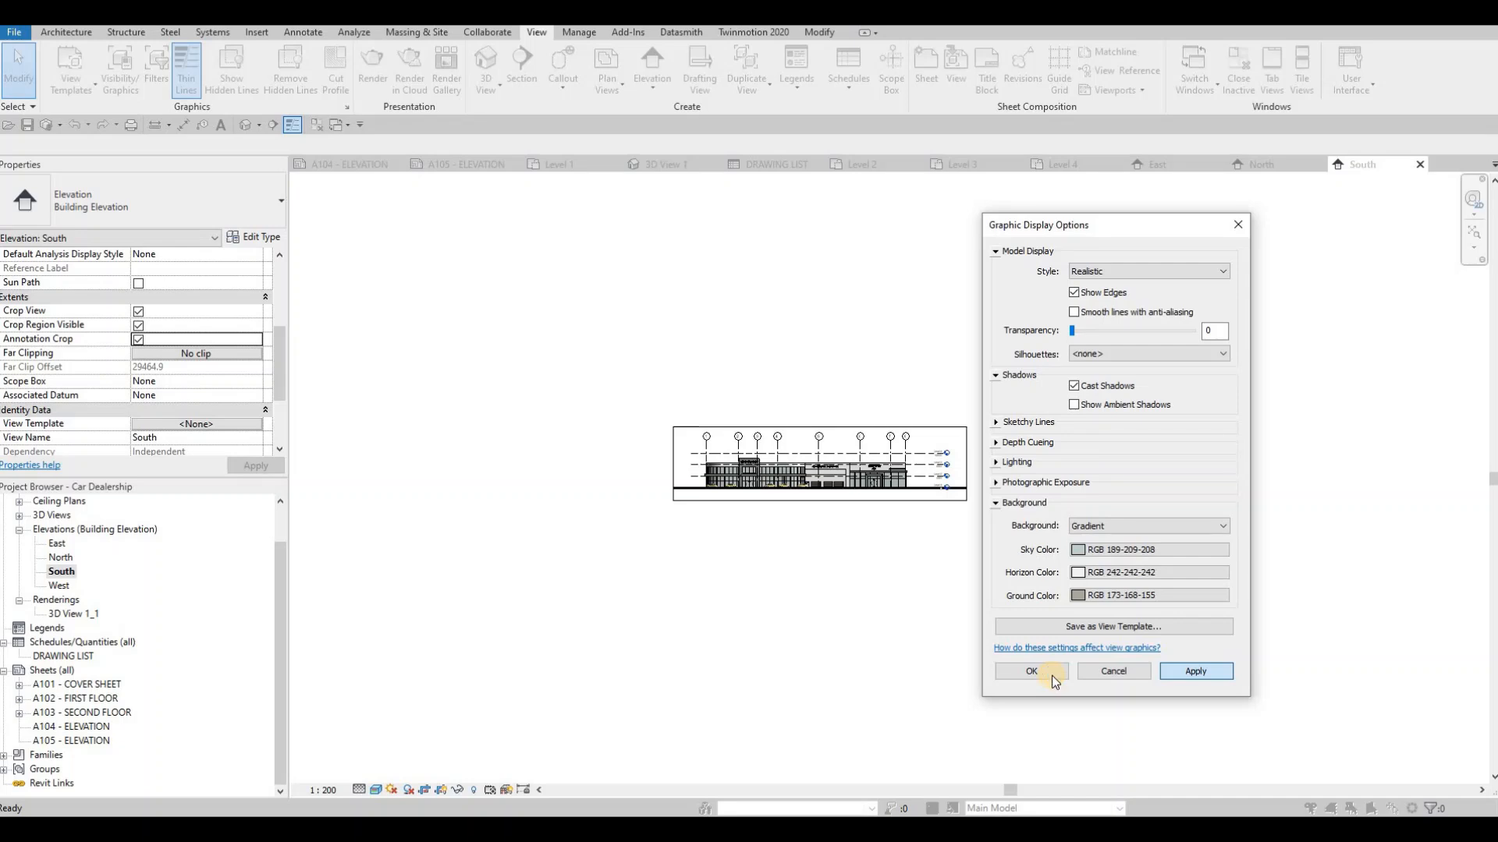
Open the West elevation and enable Crop View, Crop Region Visible and Annotation Crop
double_click(58, 586)
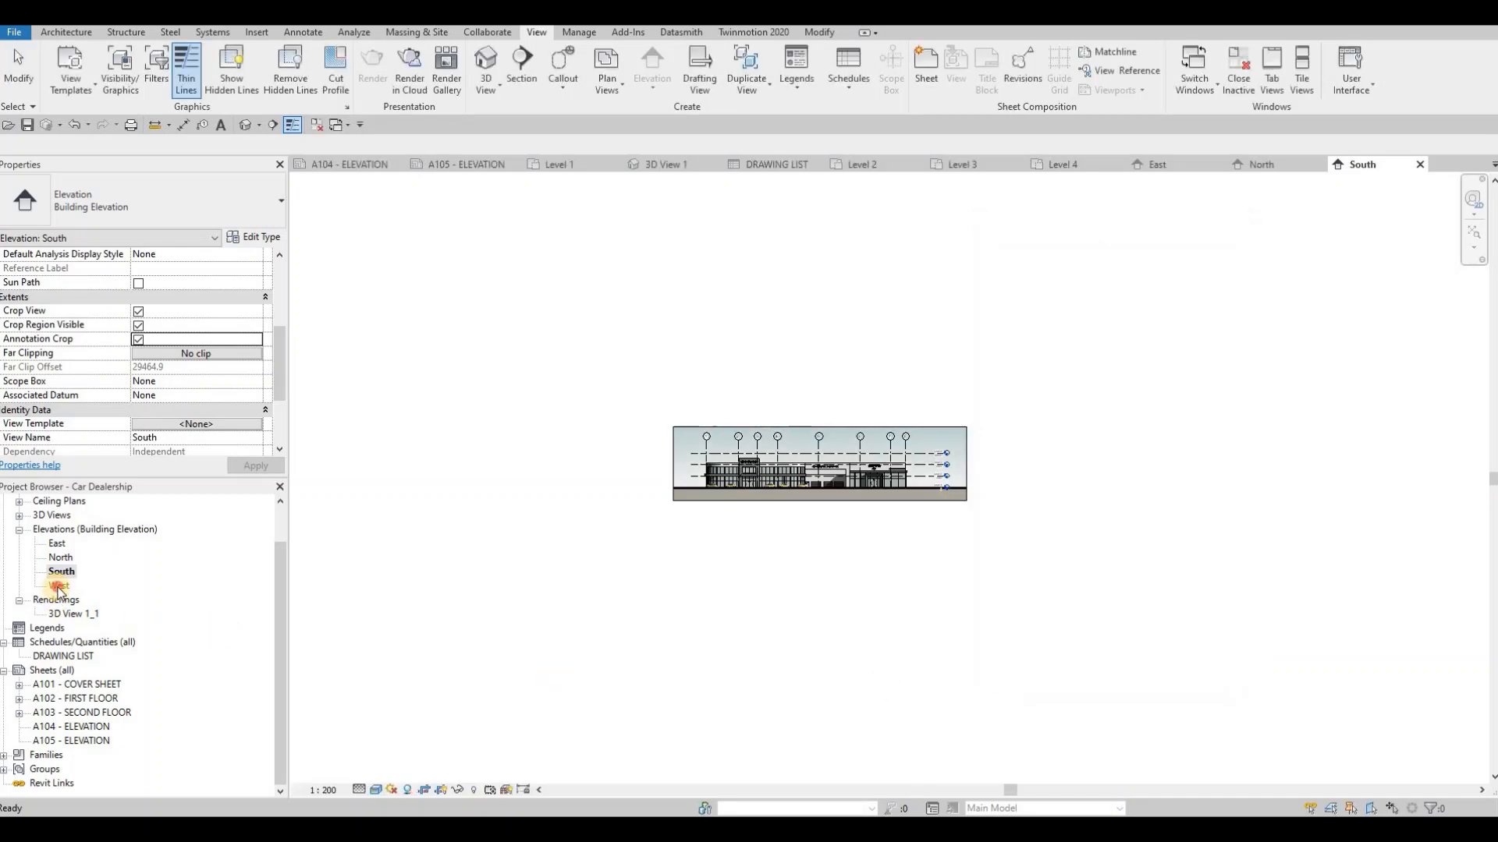
left_click(138, 311)
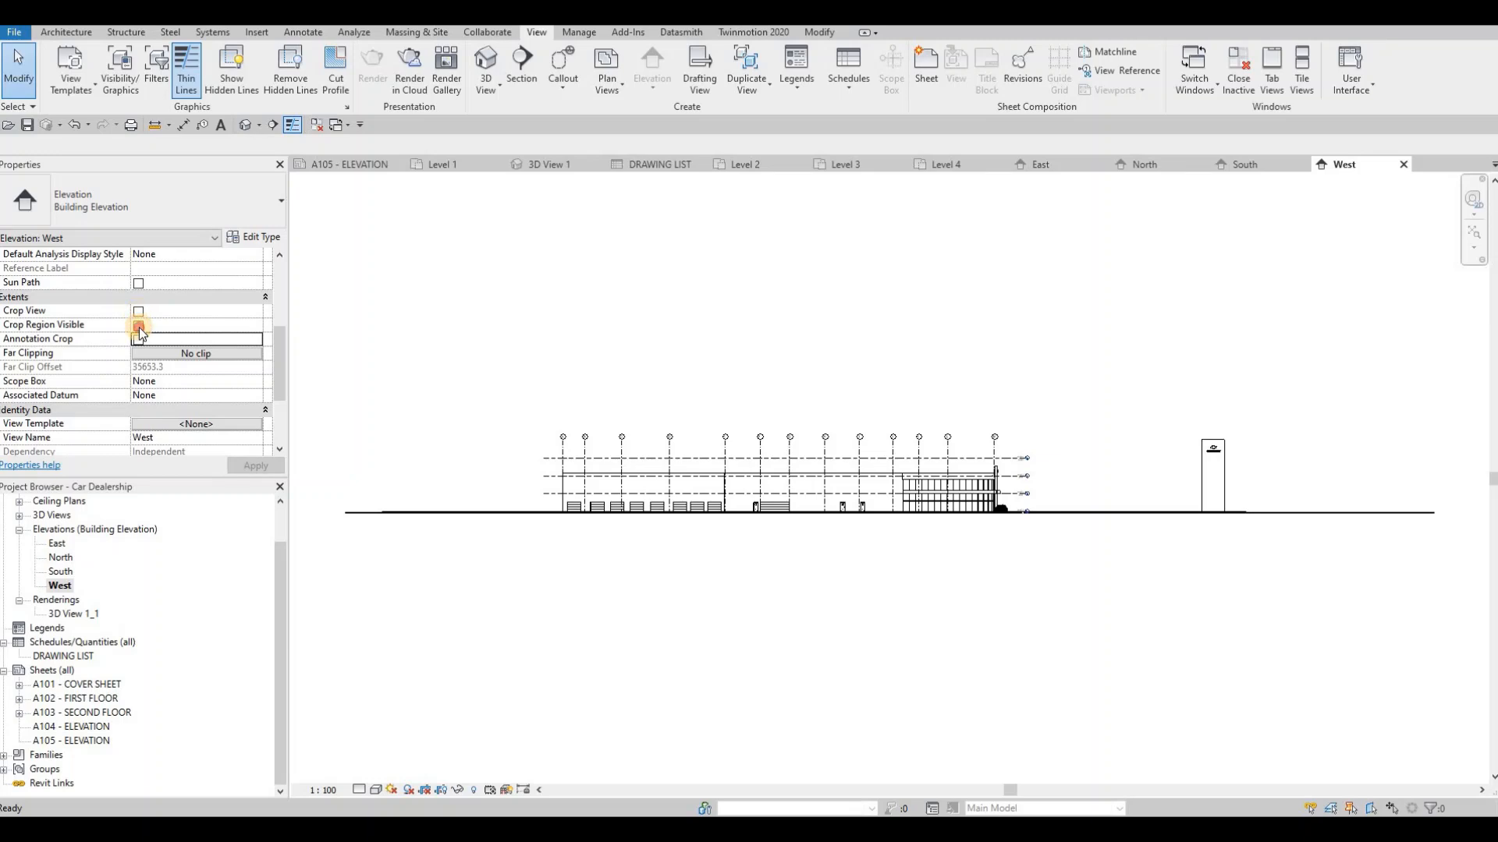
left_click(138, 325)
left_click(244, 465)
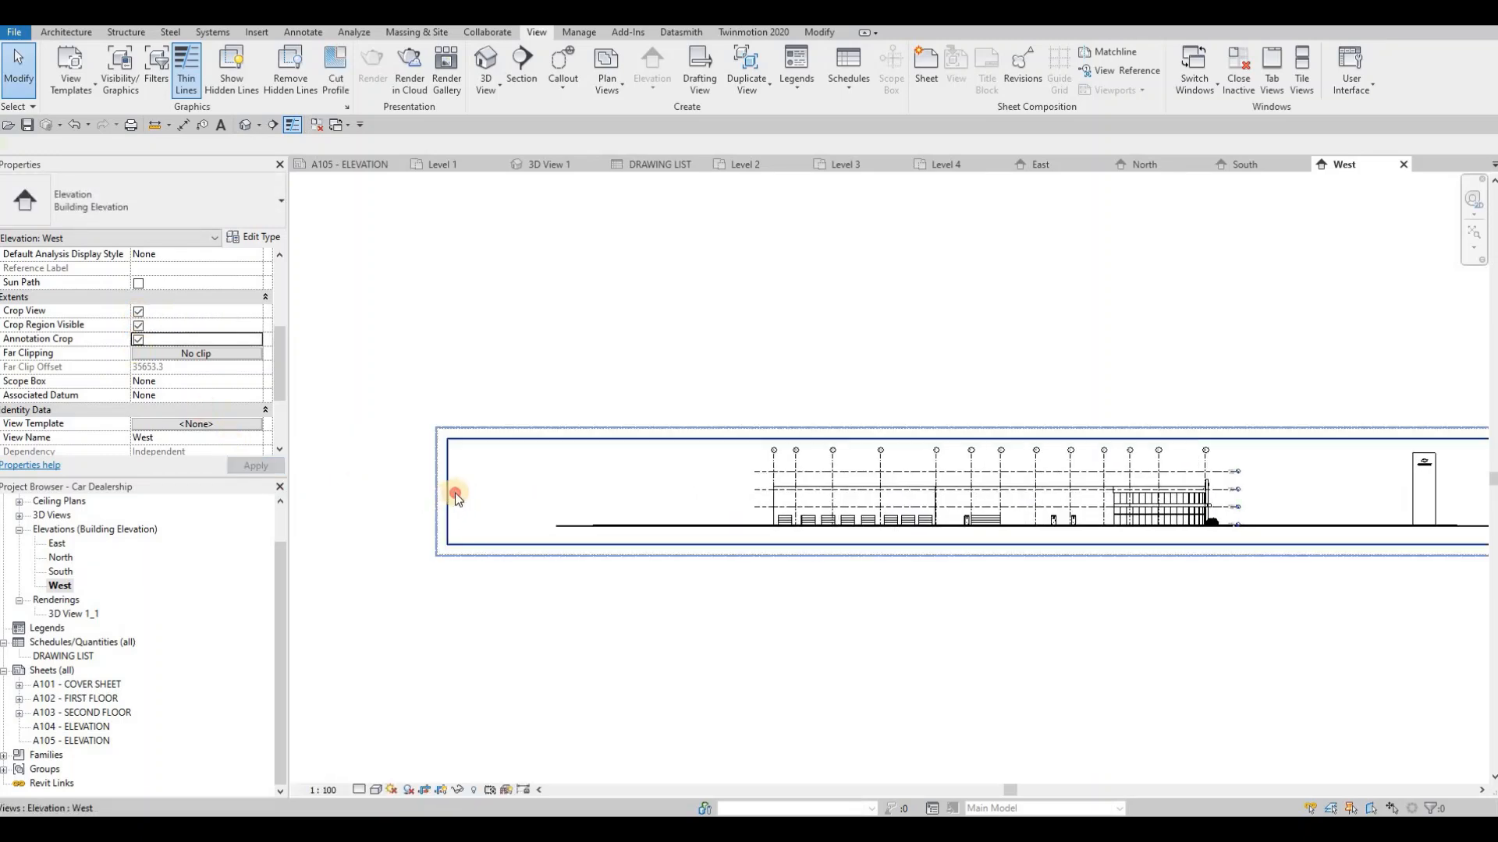
Narrow the West elevation's crop region to just outside the building's level lines on one side and the sign tower on the other
left_click(448, 493)
left_click_drag(750, 497, 751, 497)
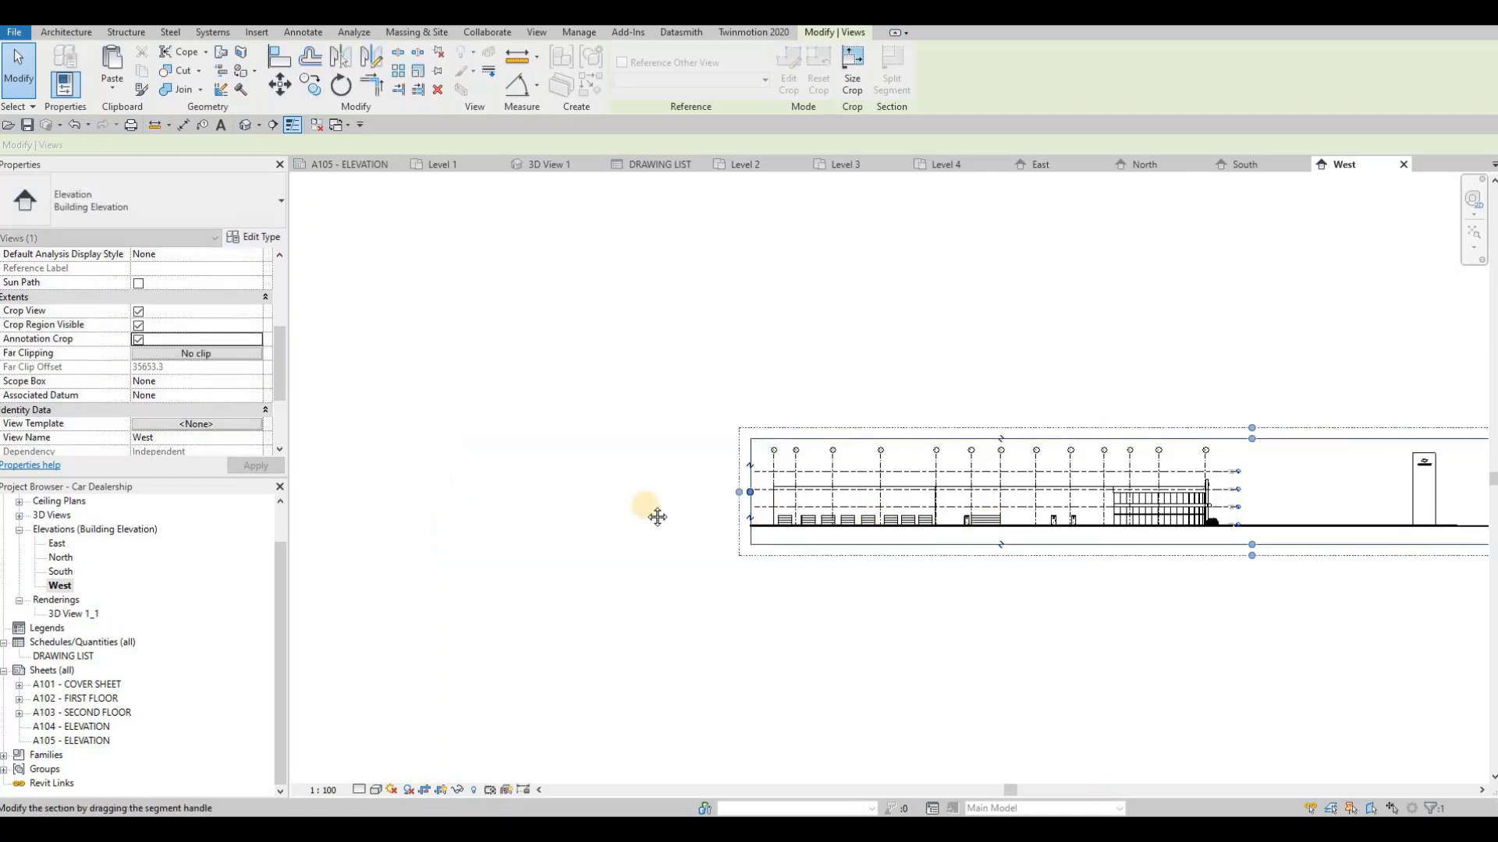
middle_click_drag(1293, 481, 951, 459)
left_click_drag(1412, 469, 1127, 446)
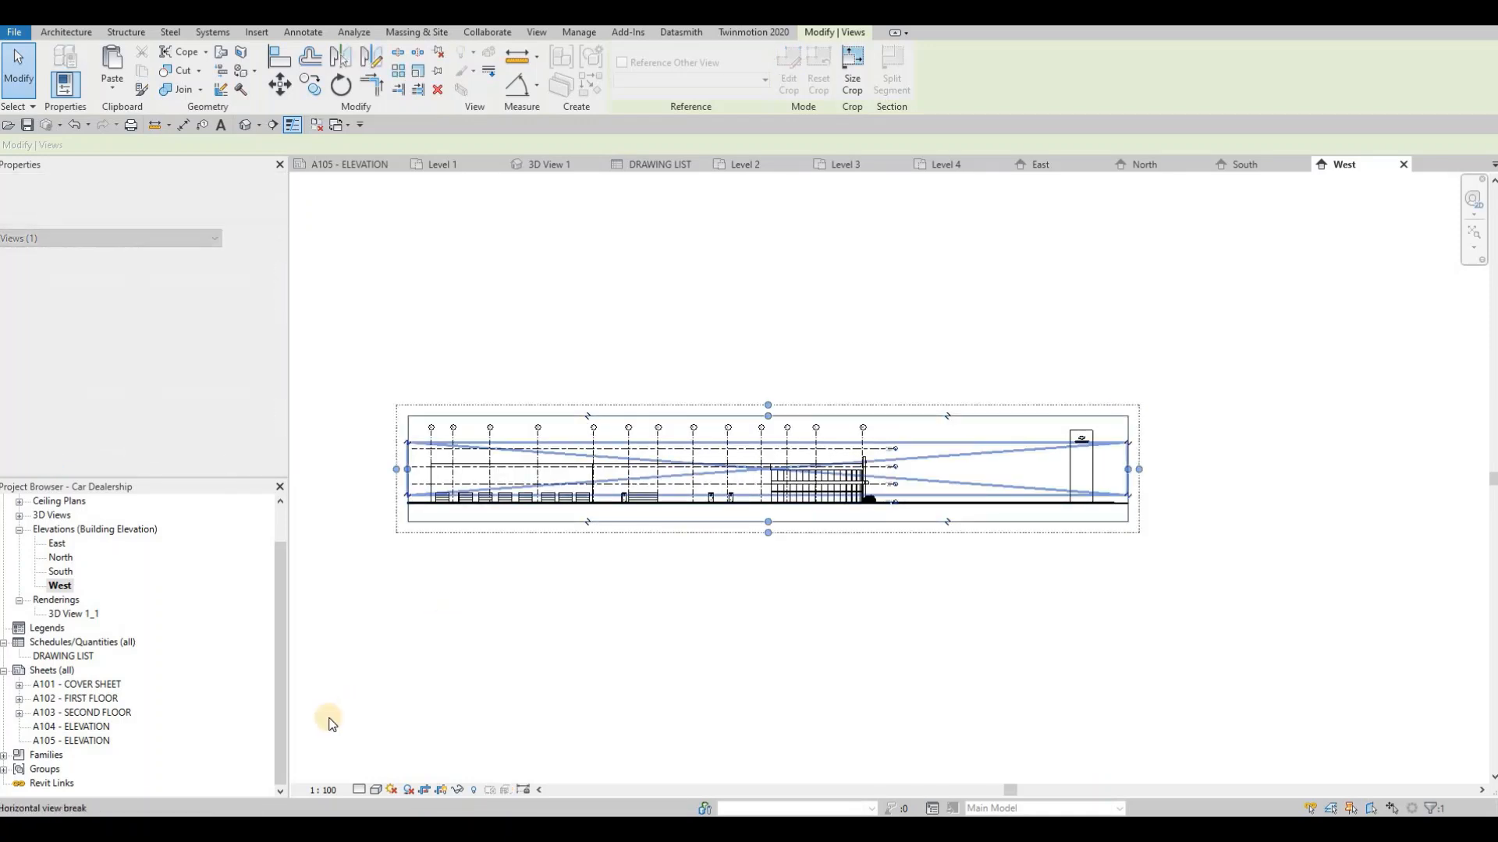
Style the West elevation with Fine detail, the Realistic visual style, Cast Shadows and a Gradient background
left_click(377, 790)
left_click(396, 770)
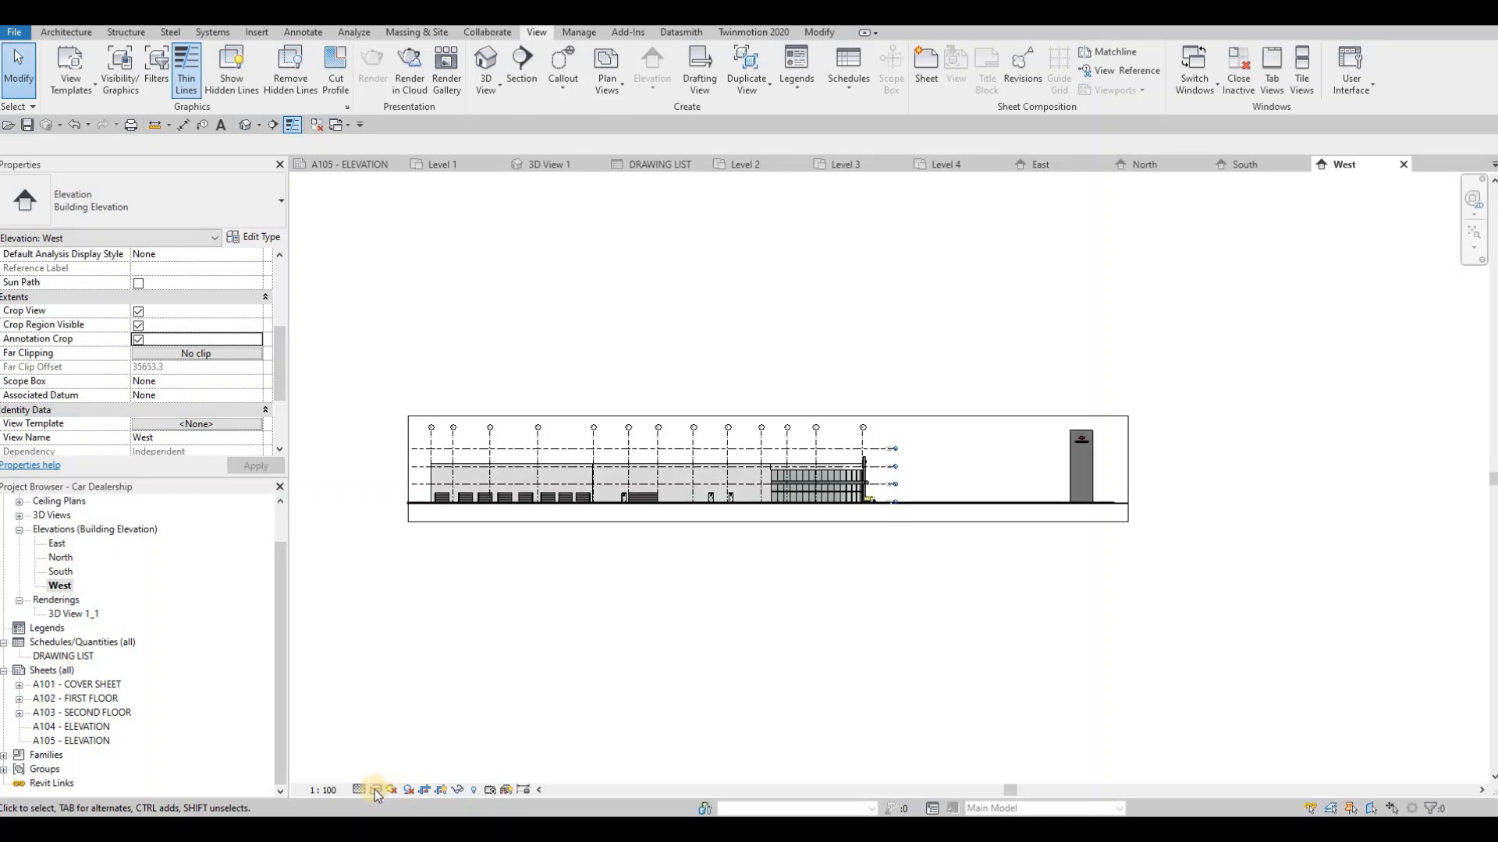
left_click(374, 789)
left_click(474, 663)
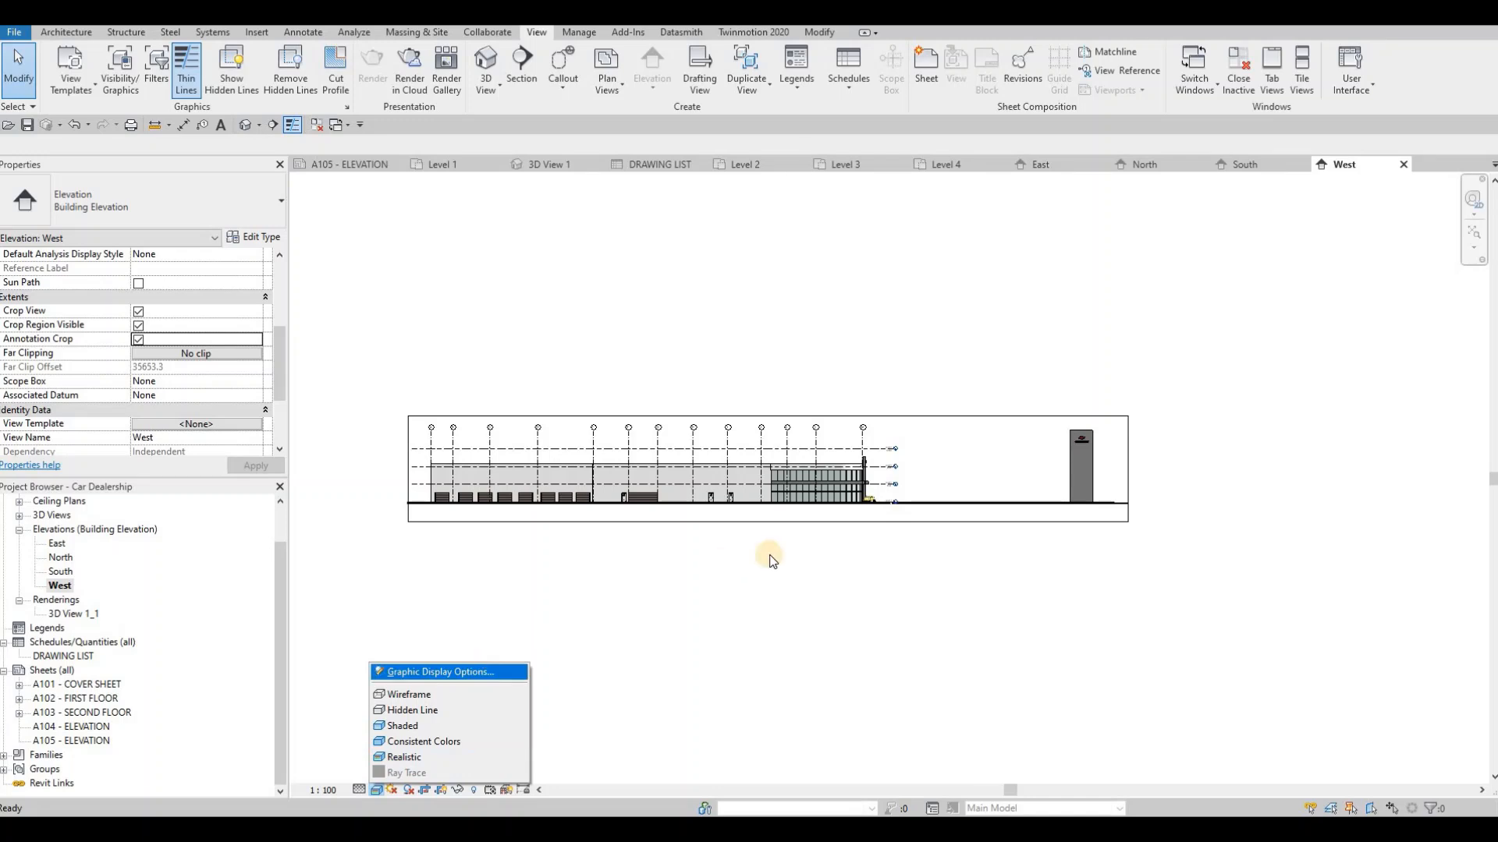
left_click(995, 376)
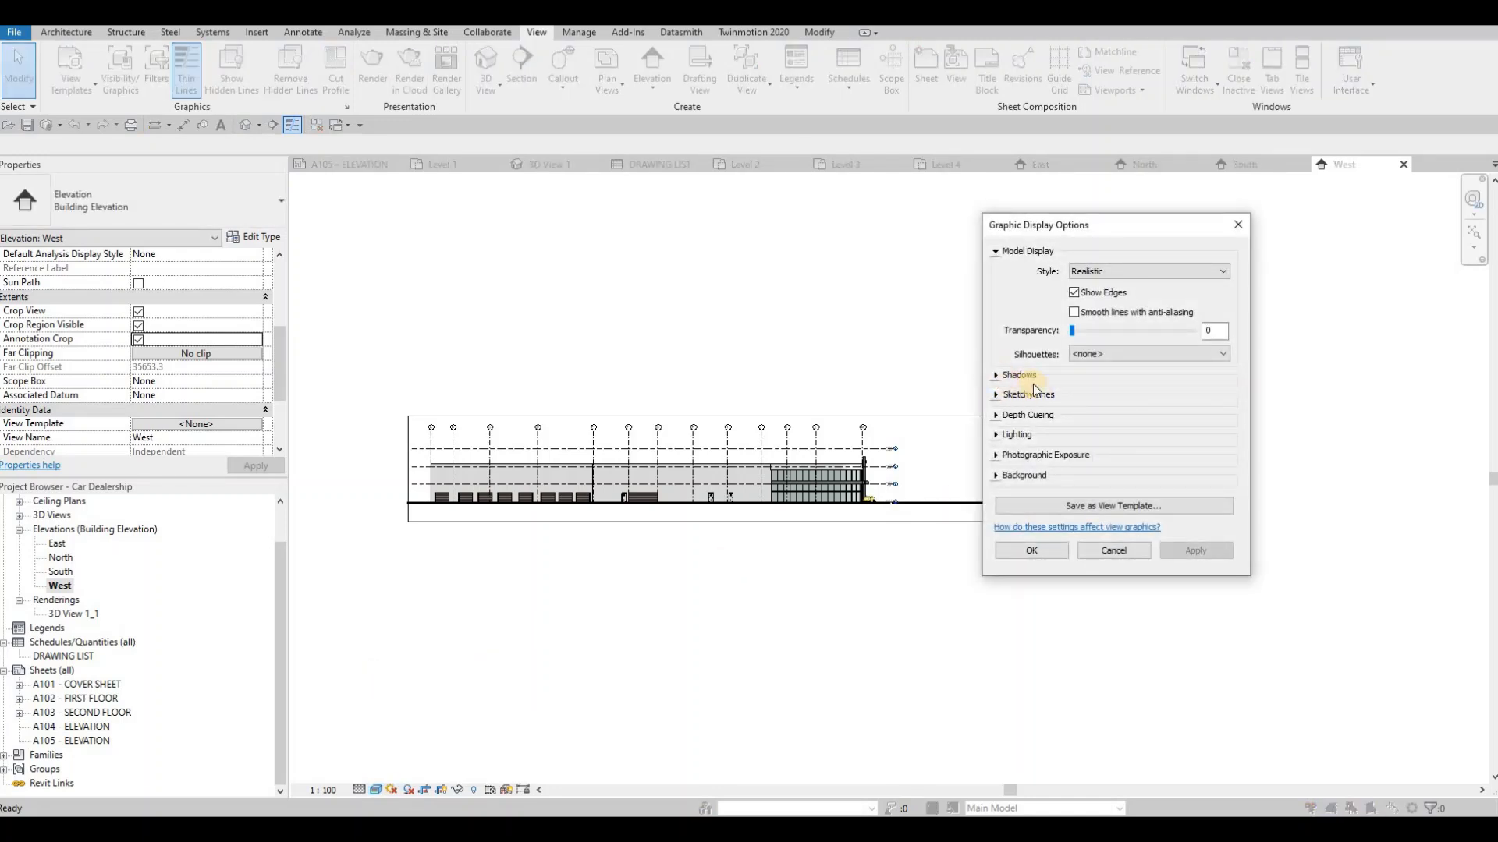
left_click(995, 503)
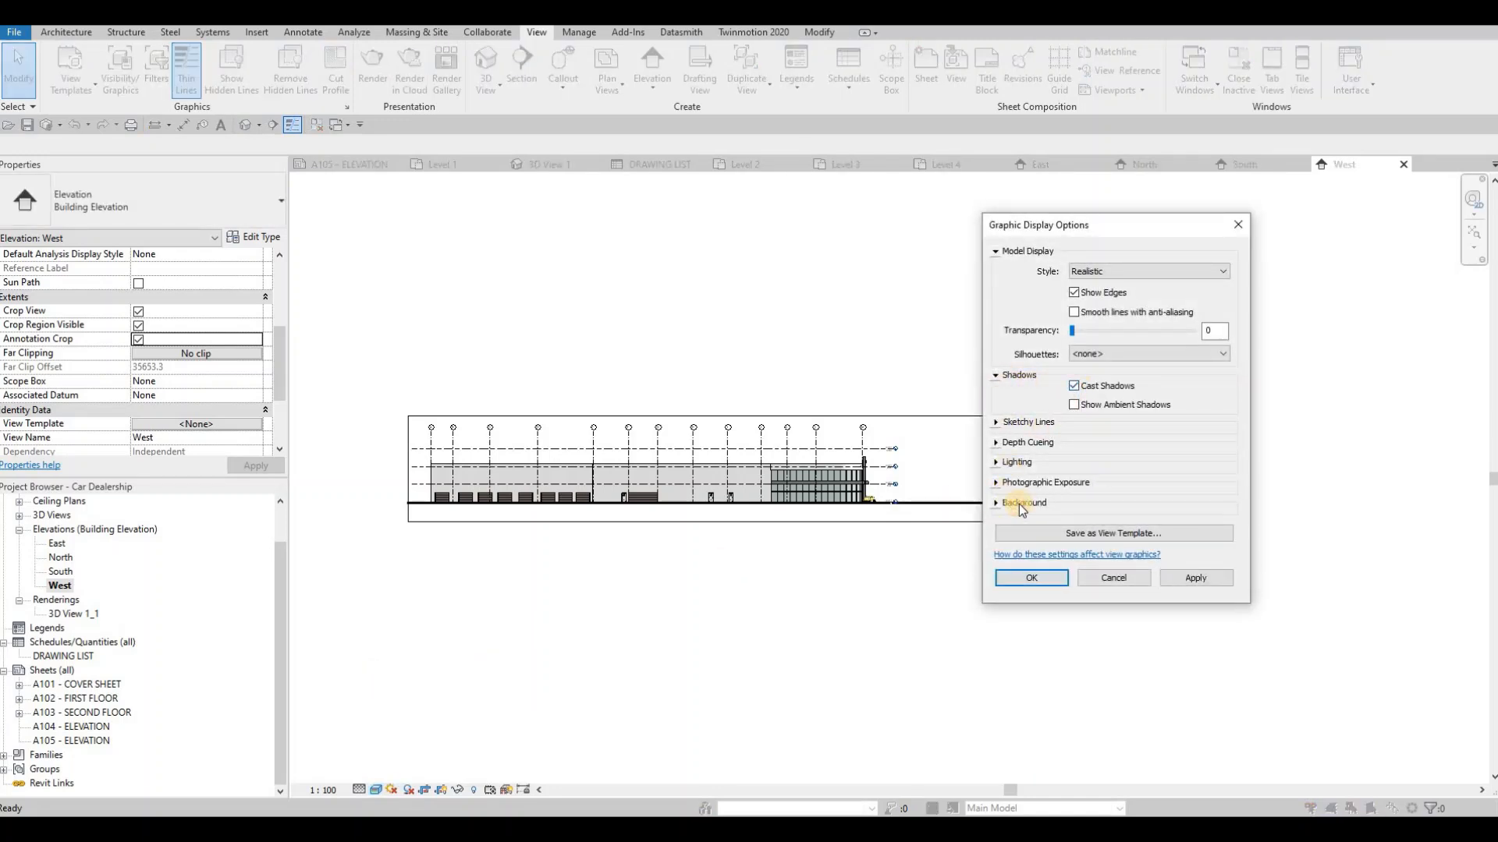
left_click(1097, 525)
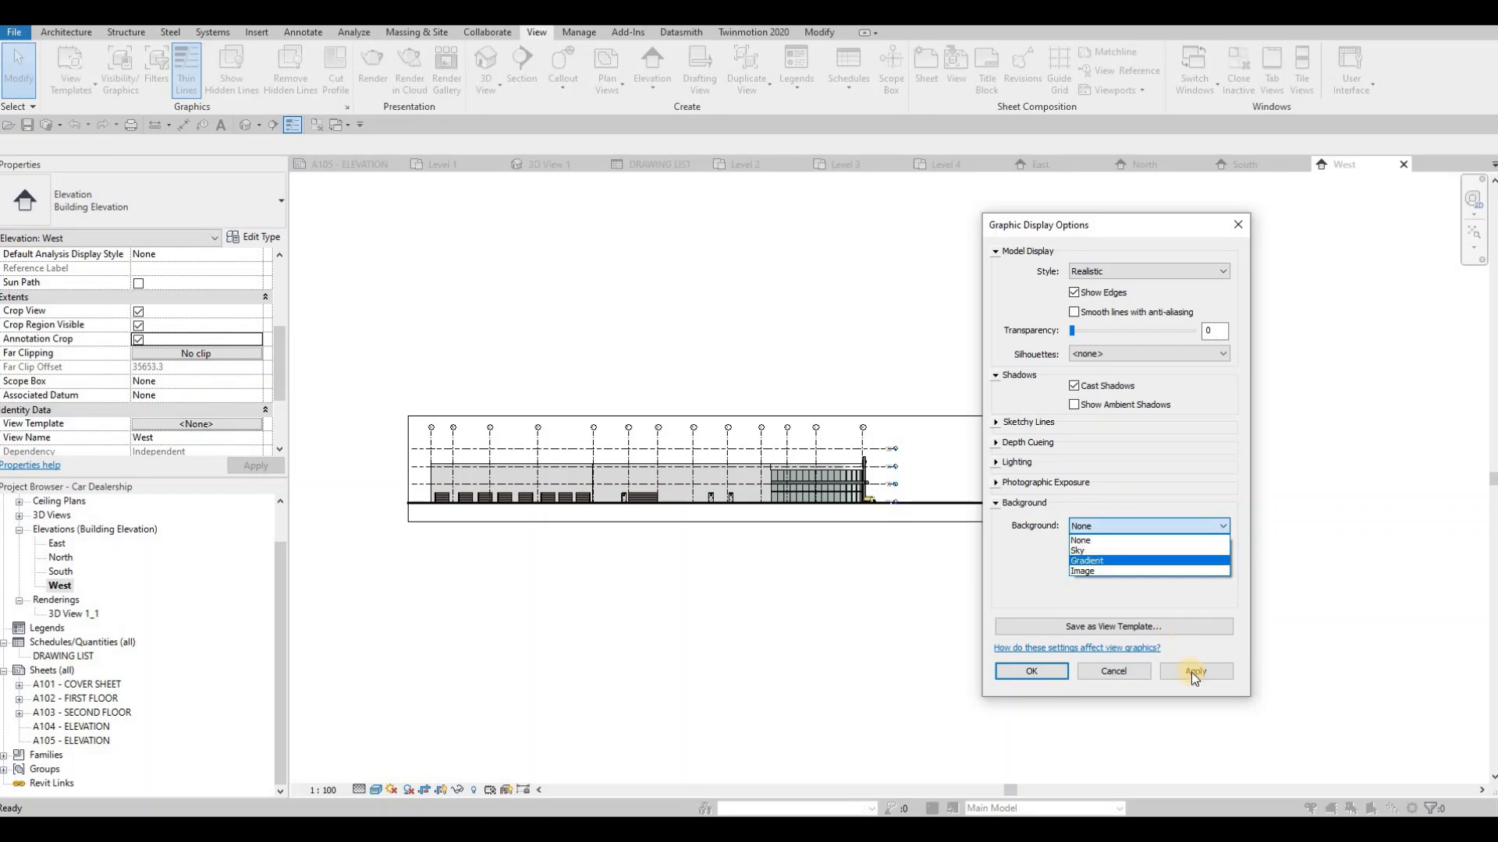
left_click(1087, 561)
left_click(1050, 673)
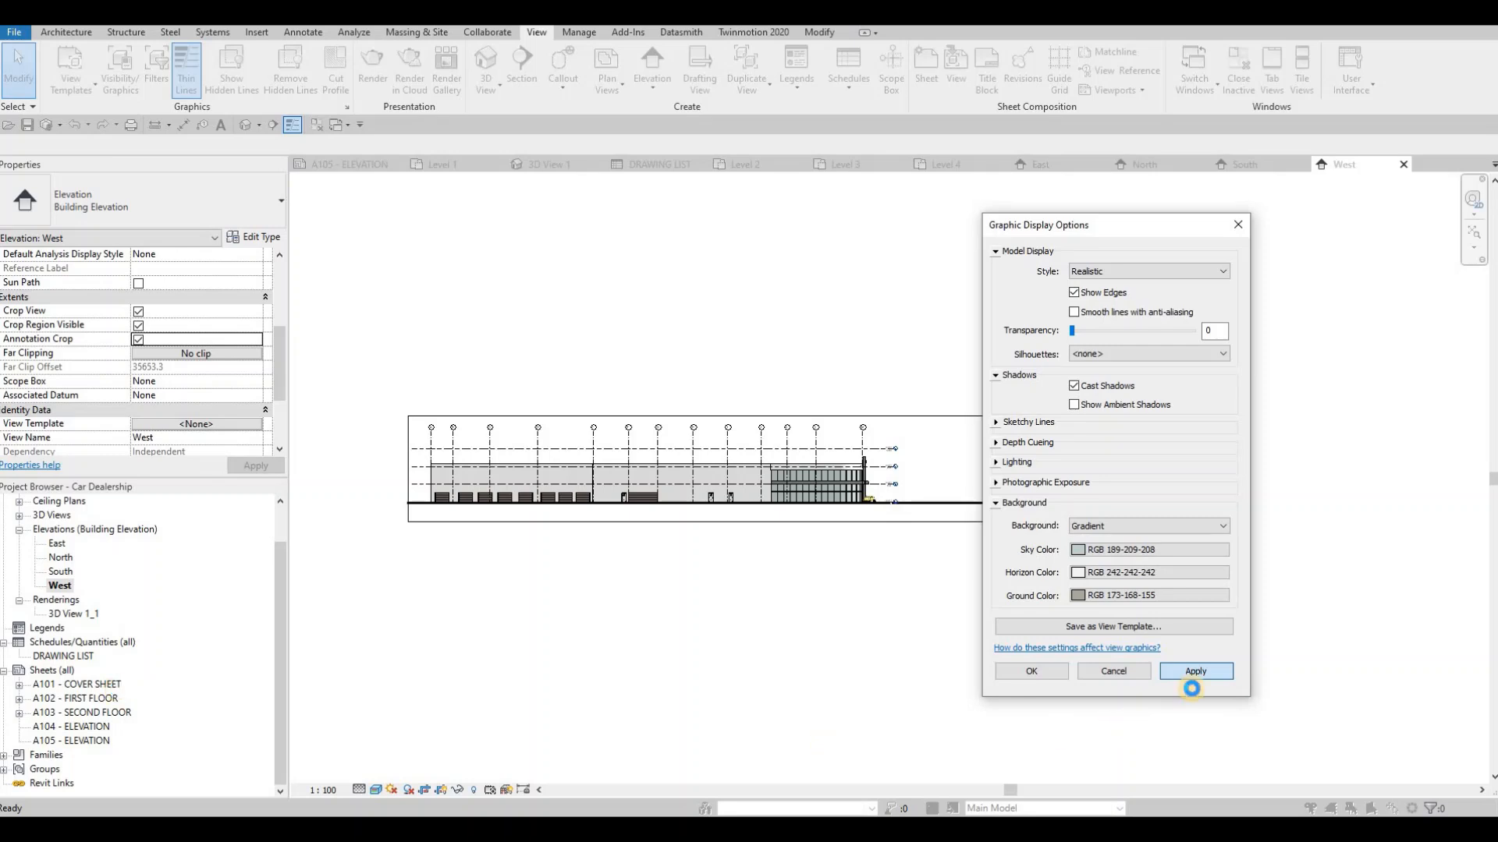
Place the East elevation in the upper part of sheet A104 - ELEVATION and the North elevation below it
double_click(76, 727)
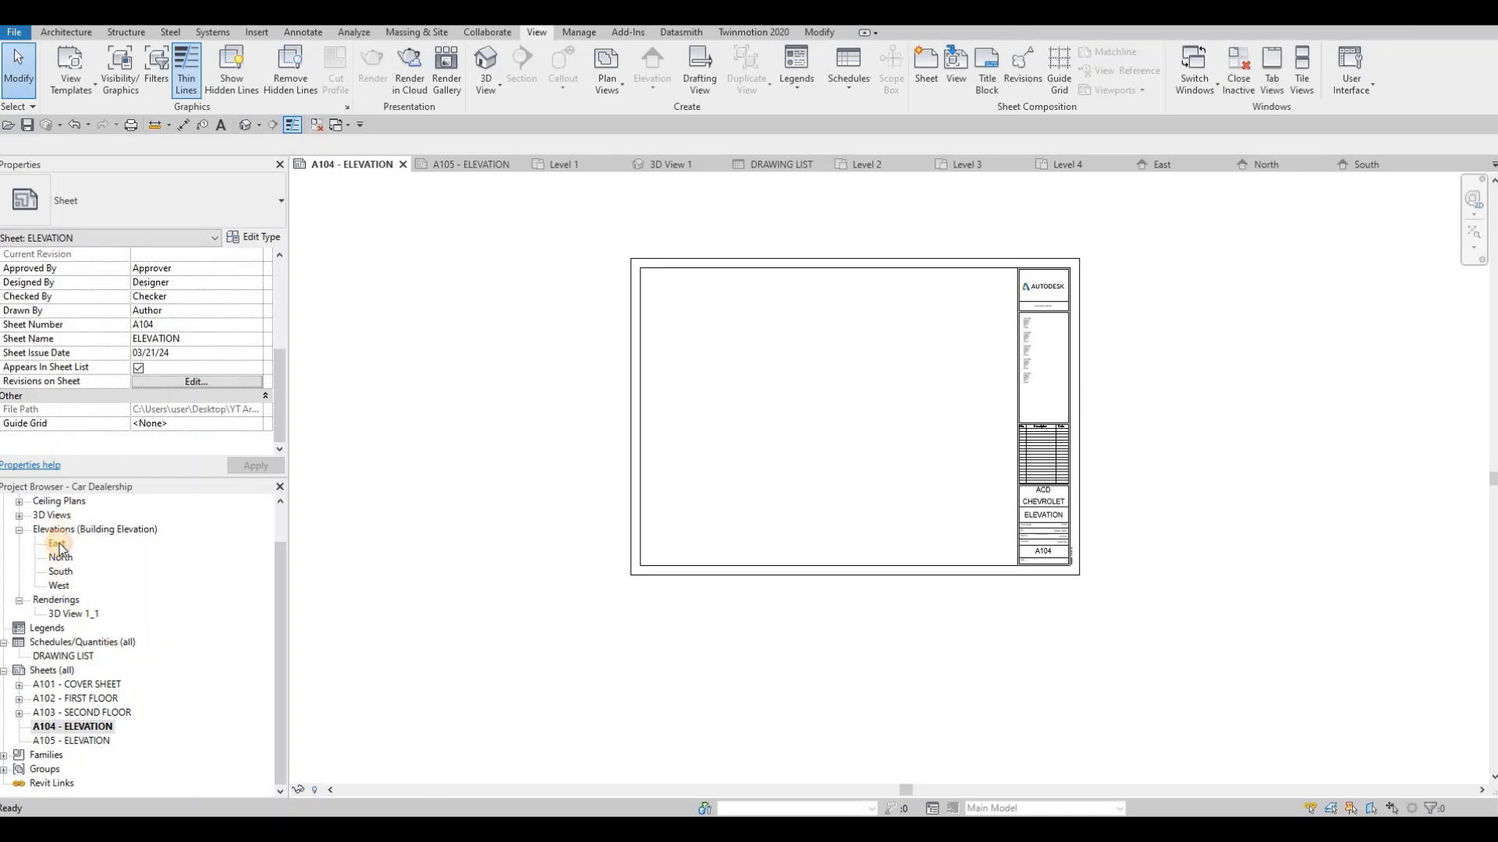
left_click_drag(58, 546, 831, 321)
left_click(832, 322)
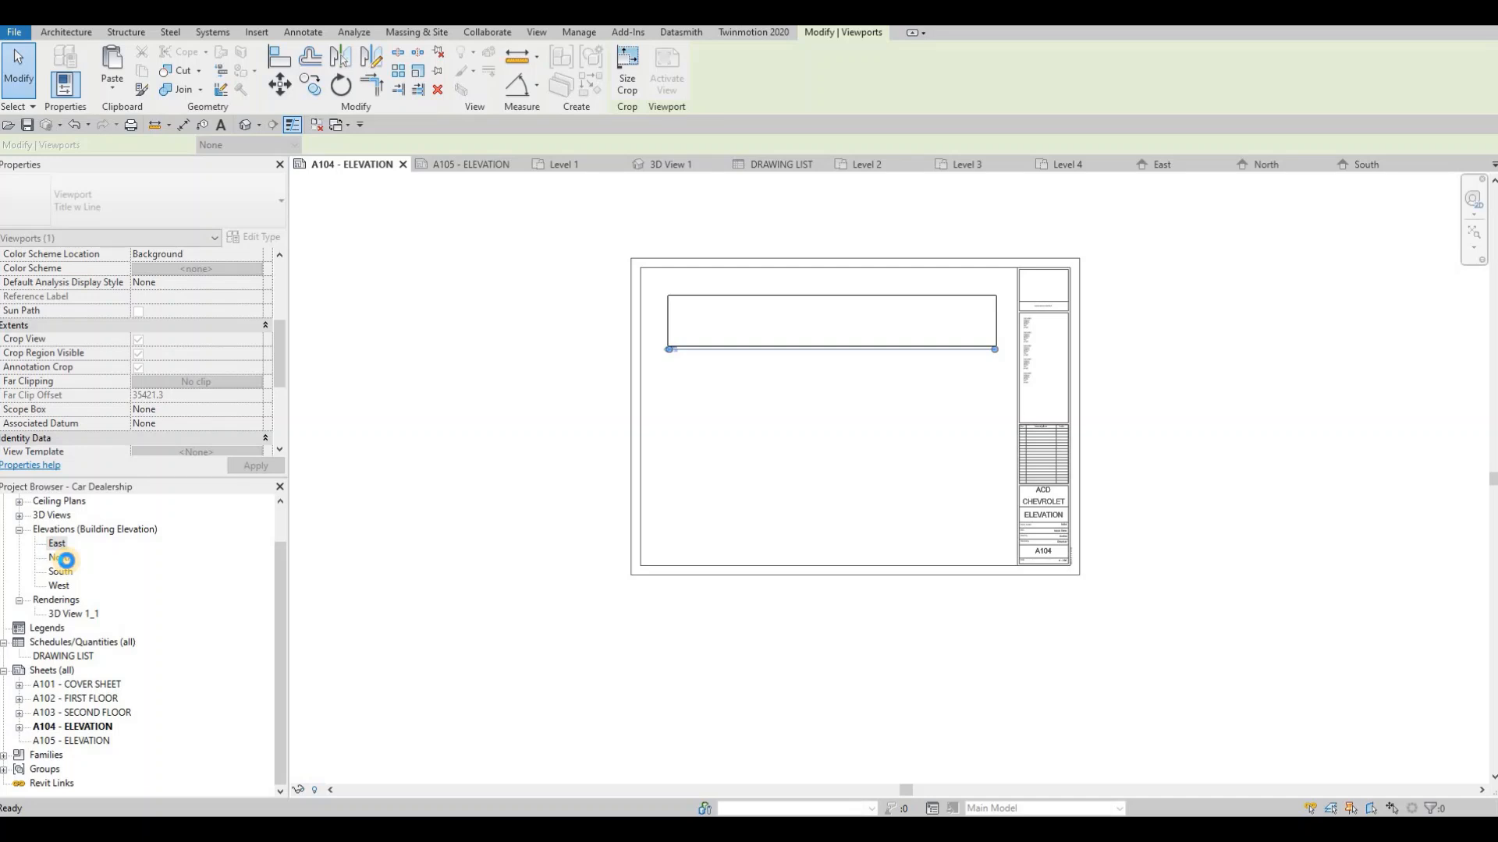
left_click(62, 558)
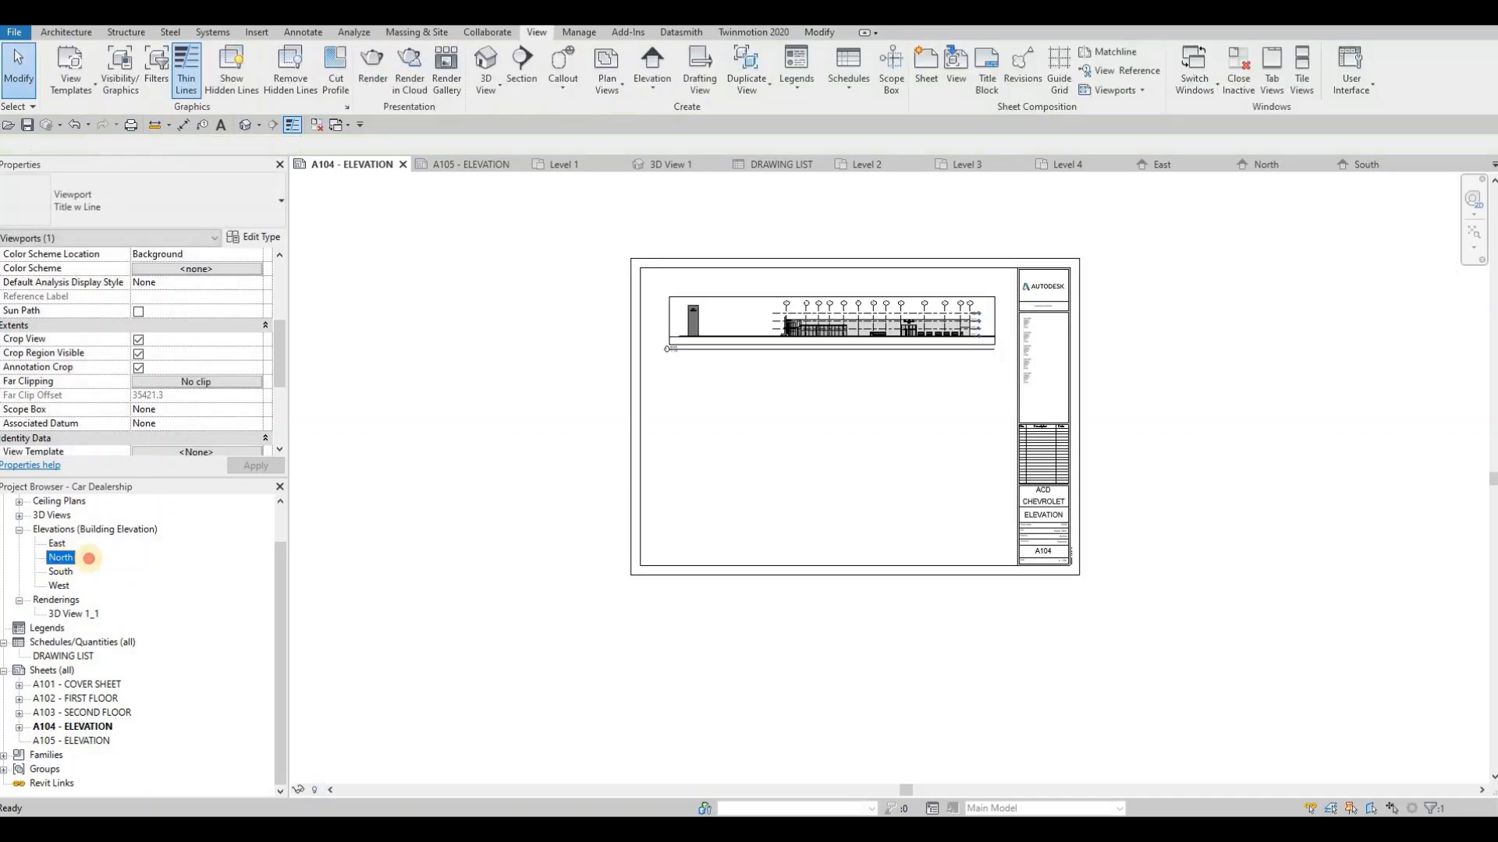
left_click_drag(826, 457, 827, 457)
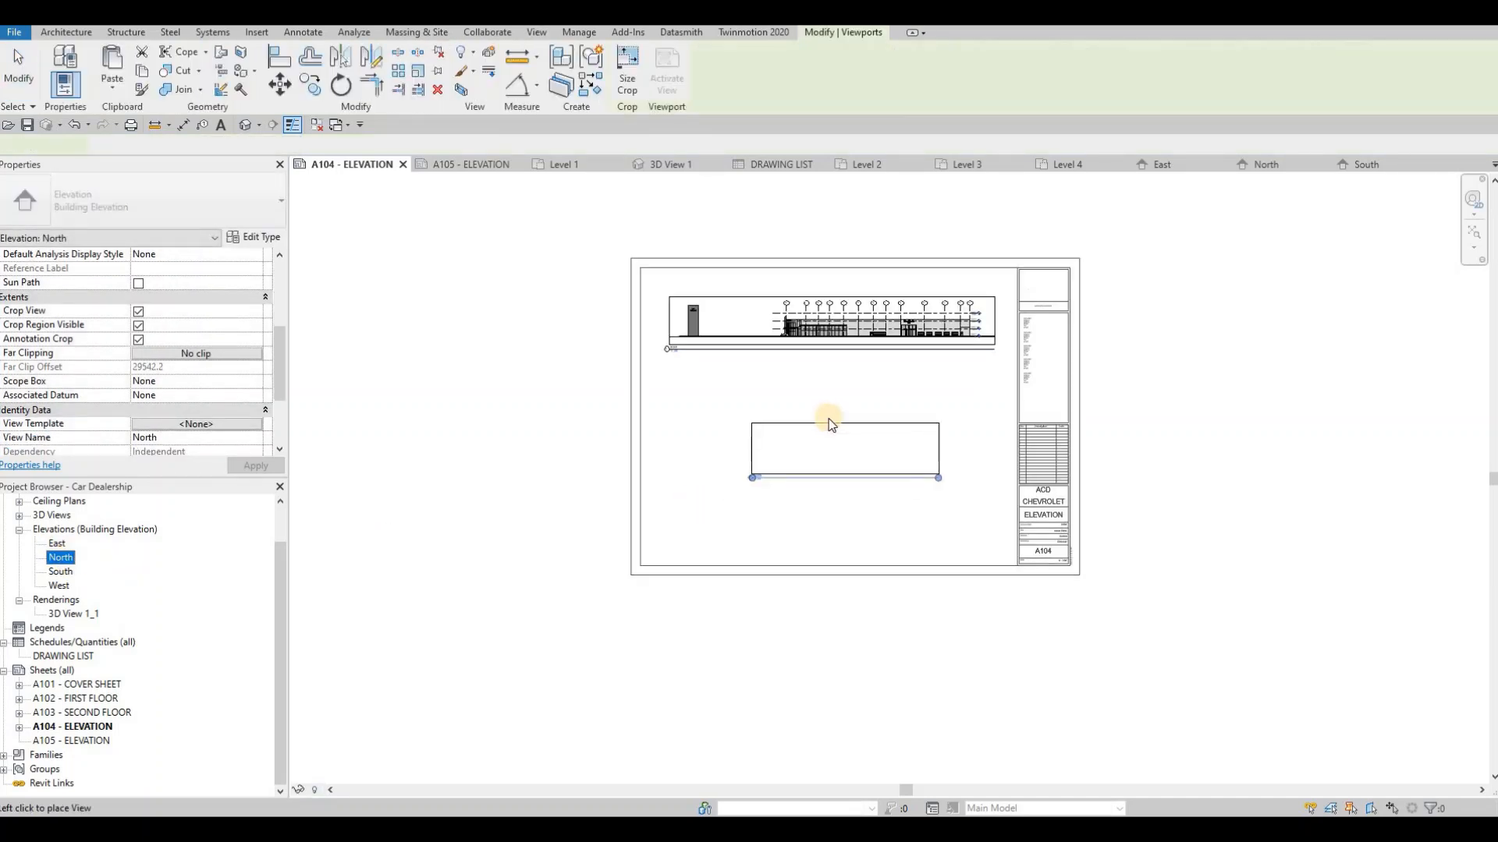
Place the South elevation in the upper part of sheet A105 - ELEVATION and the West elevation below it
left_click(66, 741)
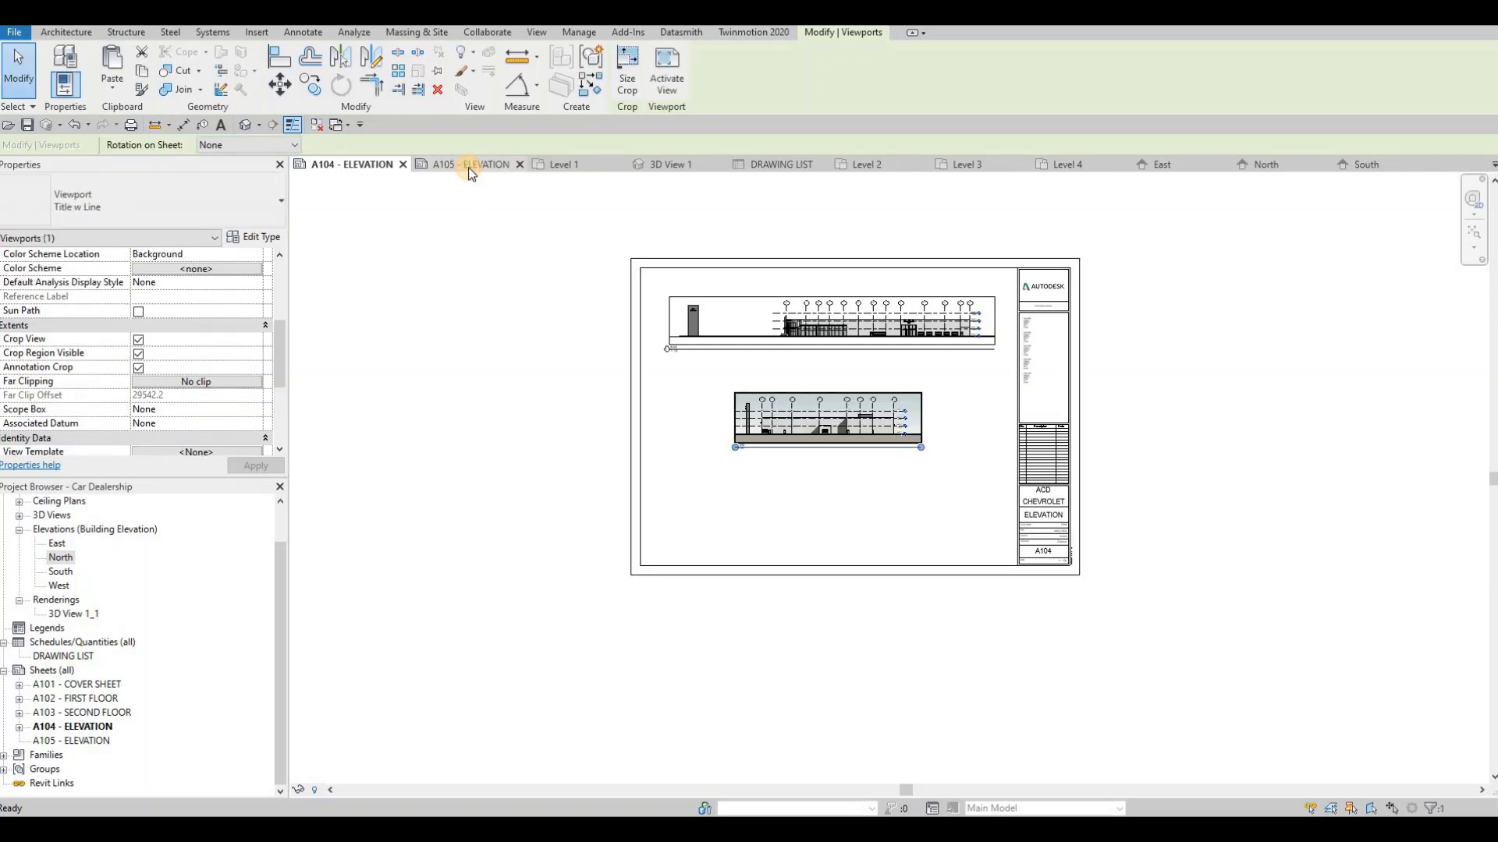
left_click(470, 166)
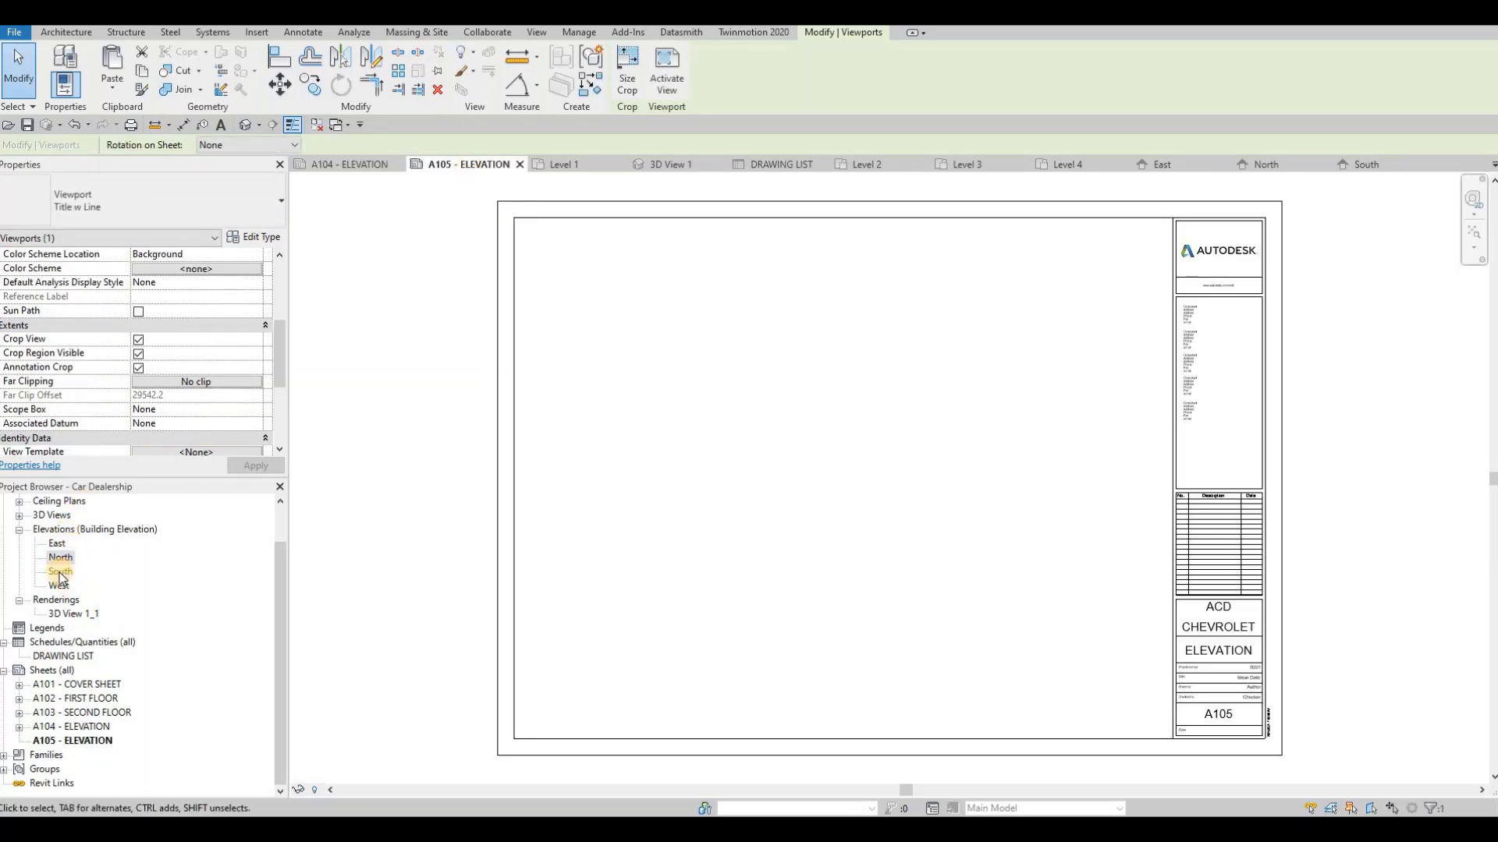
left_click_drag(60, 578, 755, 408)
left_click(859, 350)
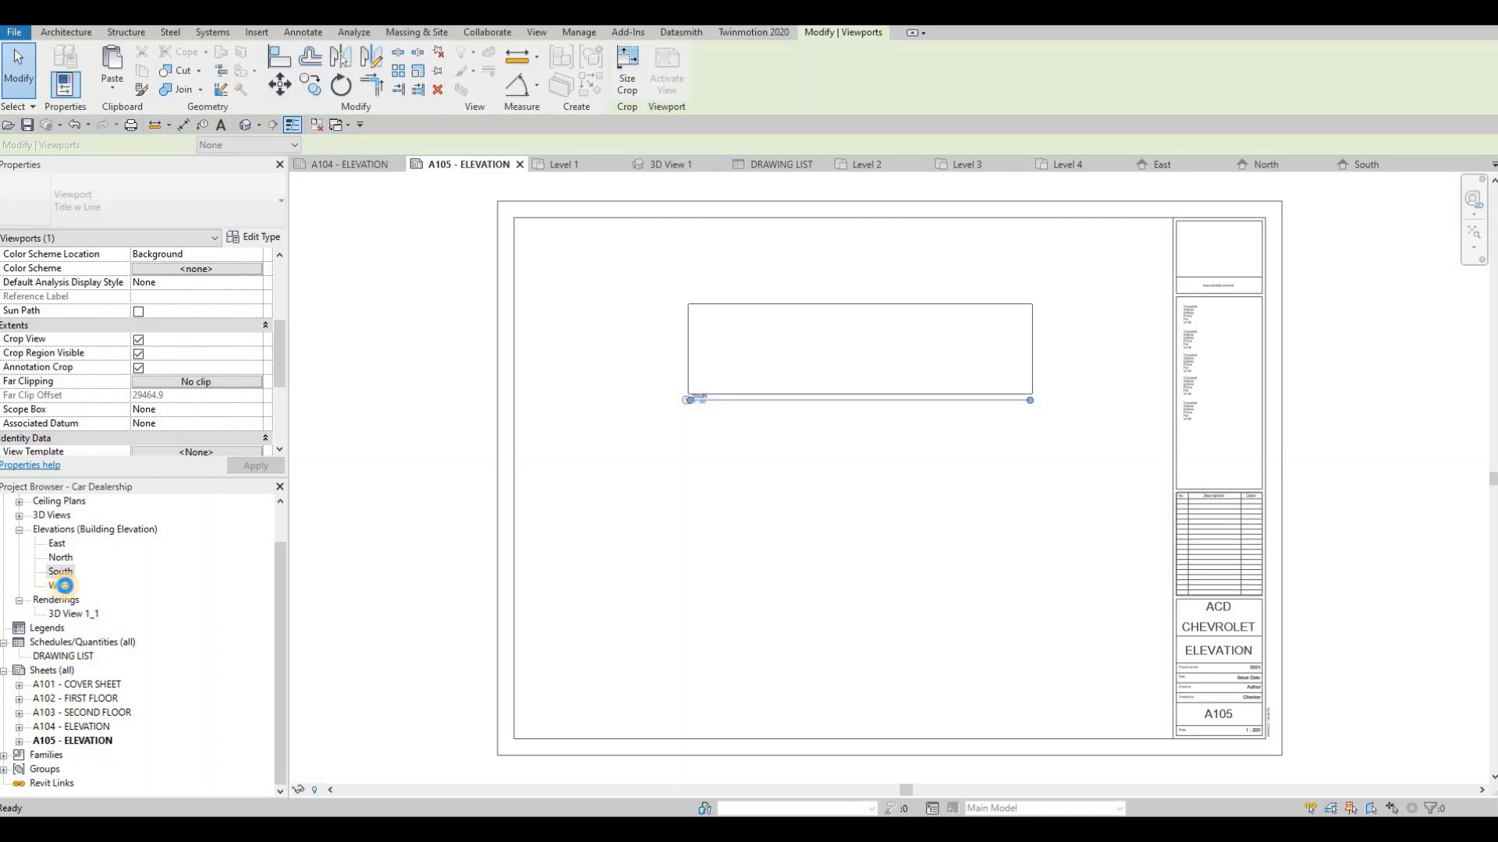
left_click(59, 586)
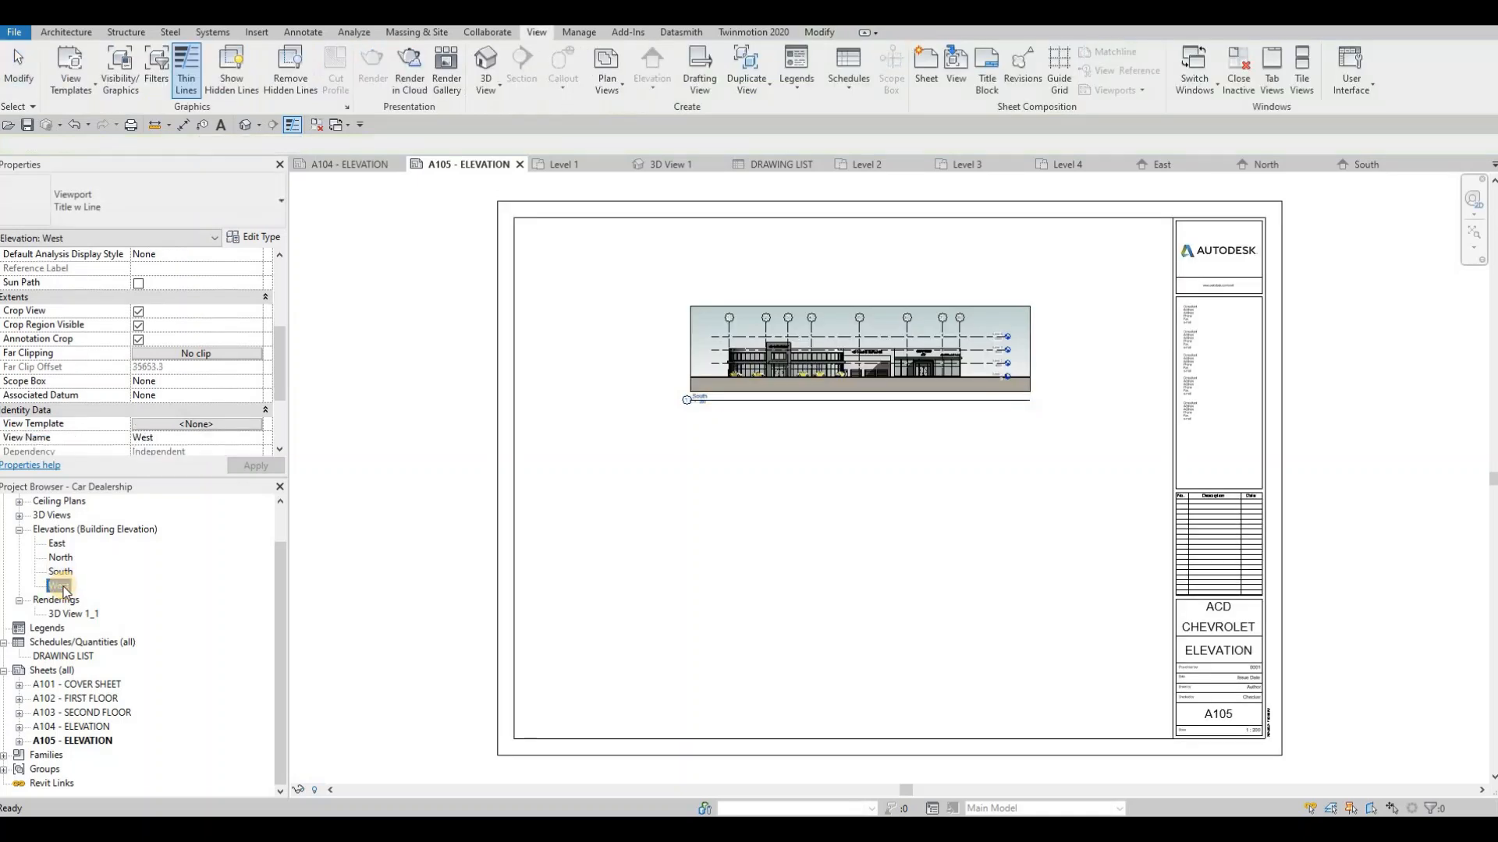
left_click(896, 578)
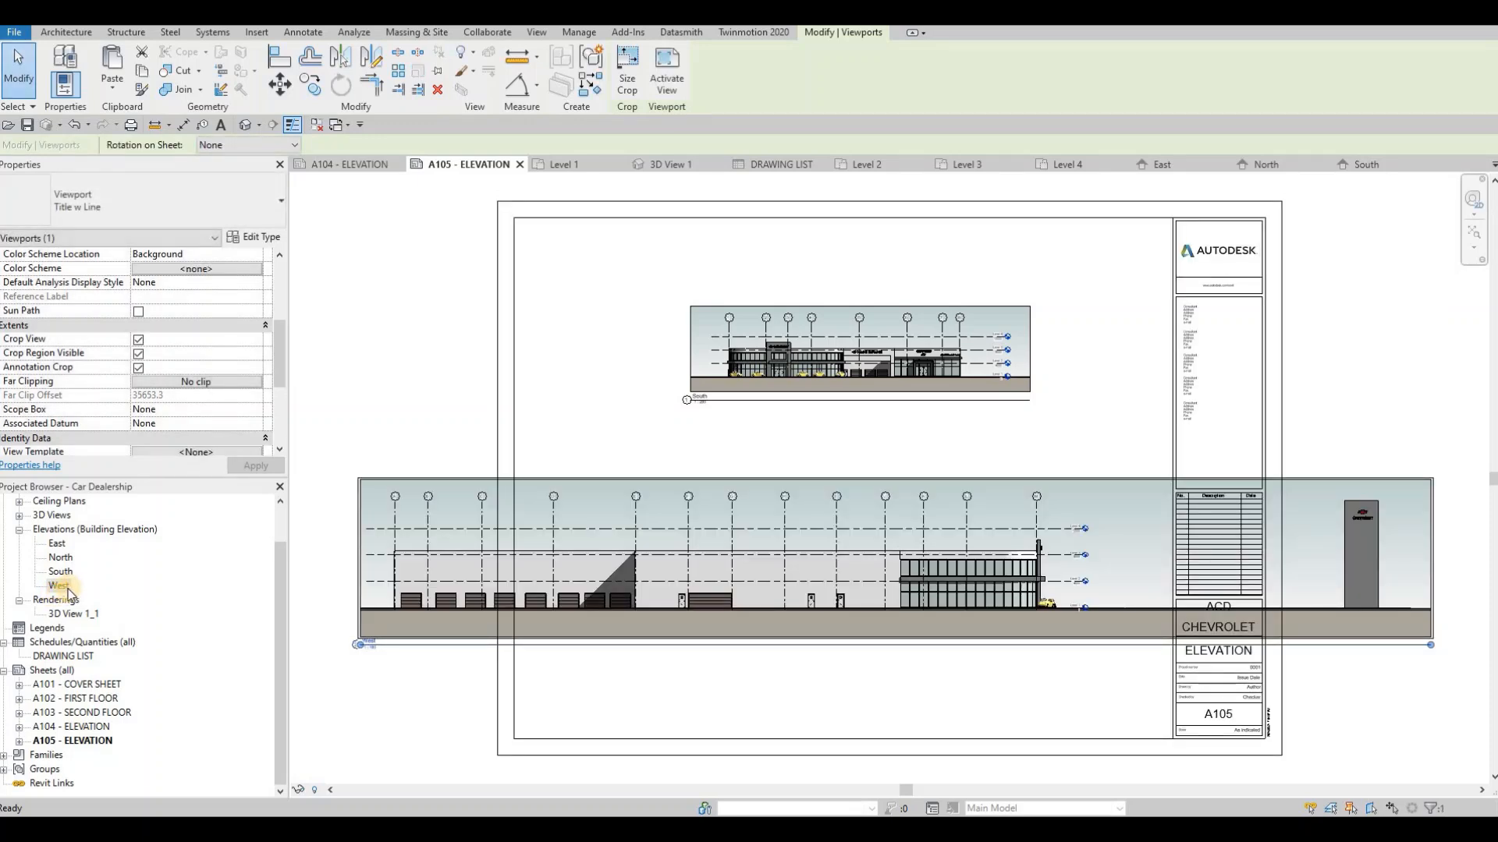
Open the West elevation view
double_click(59, 586)
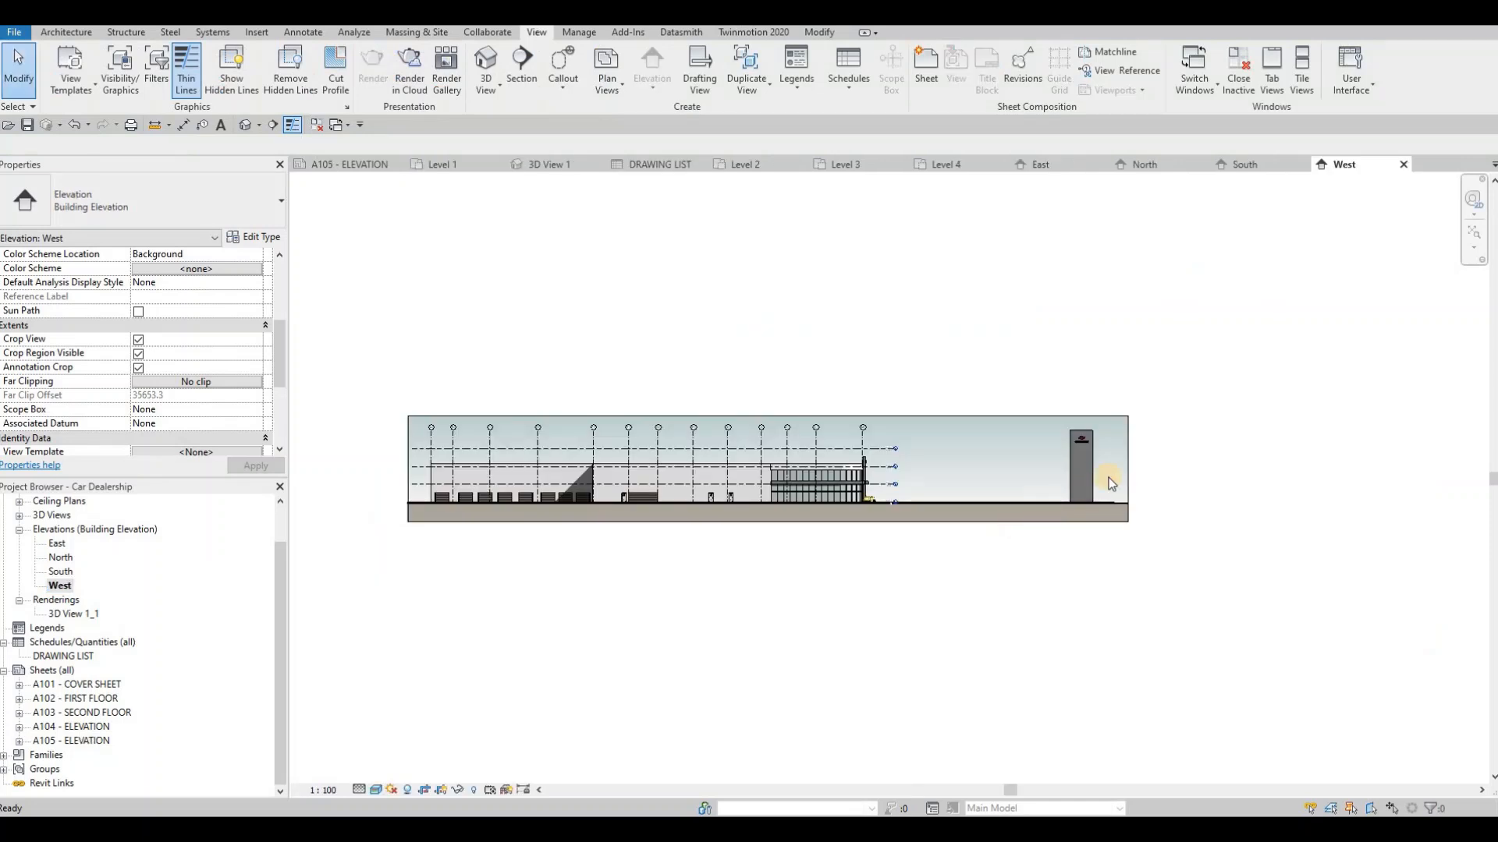
Try to narrow the West elevation's crop region to just past the building's level lines, leaving out the sign tower
left_click(1129, 468)
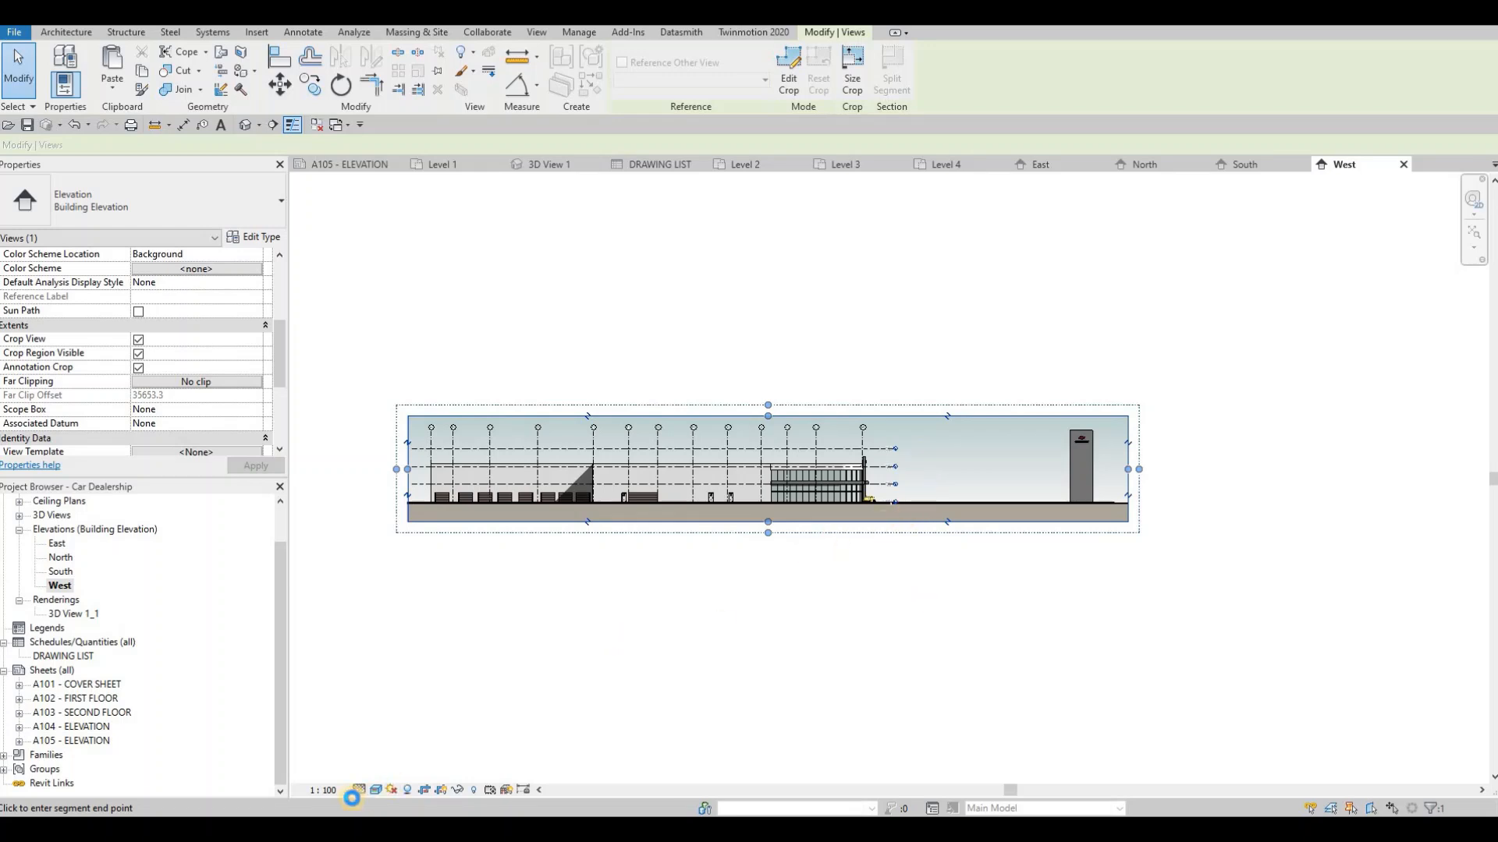
key("ctrl+z")
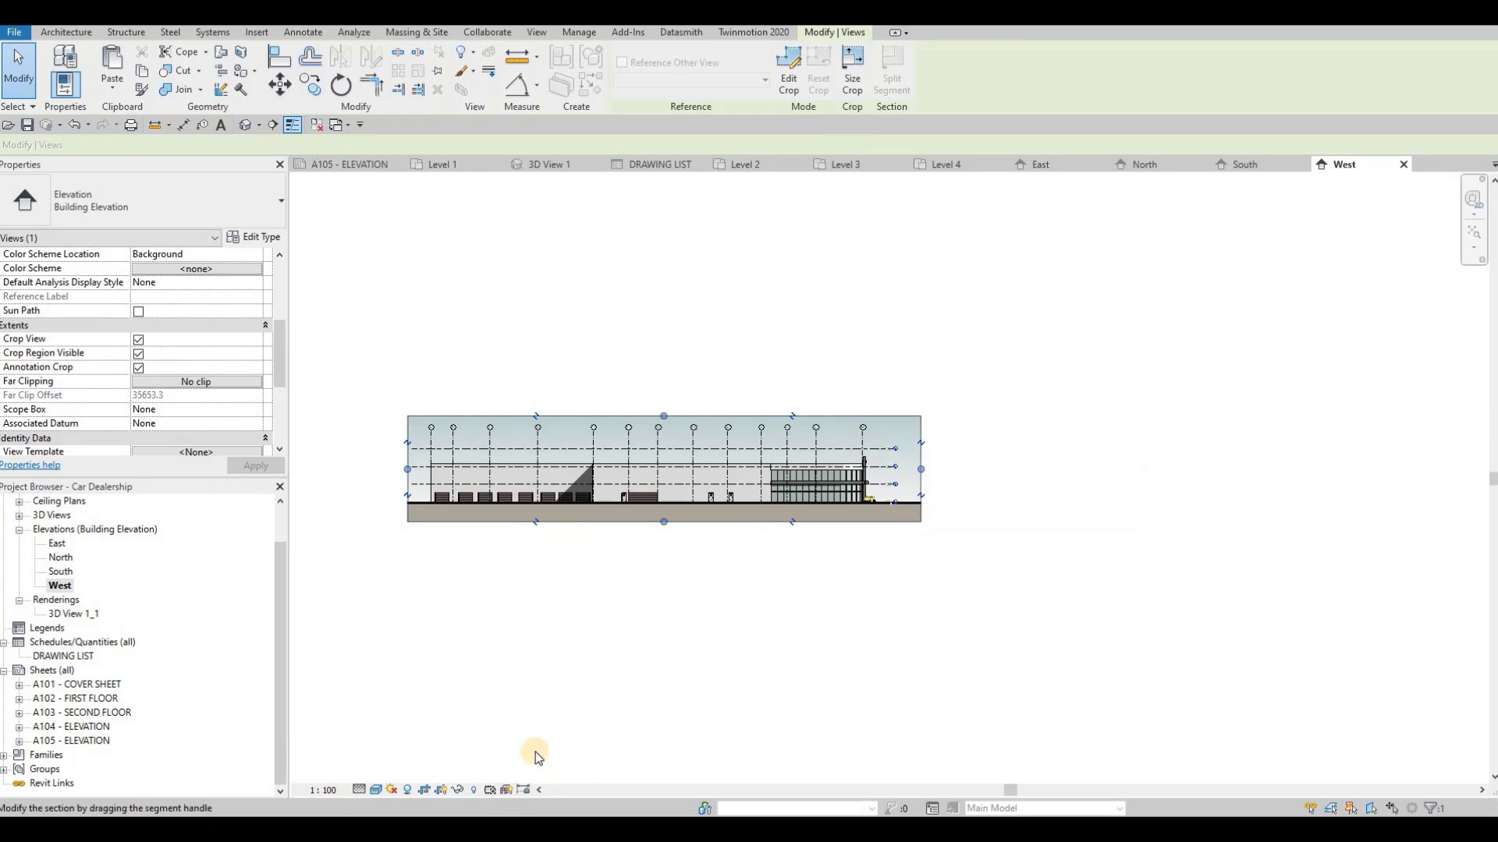
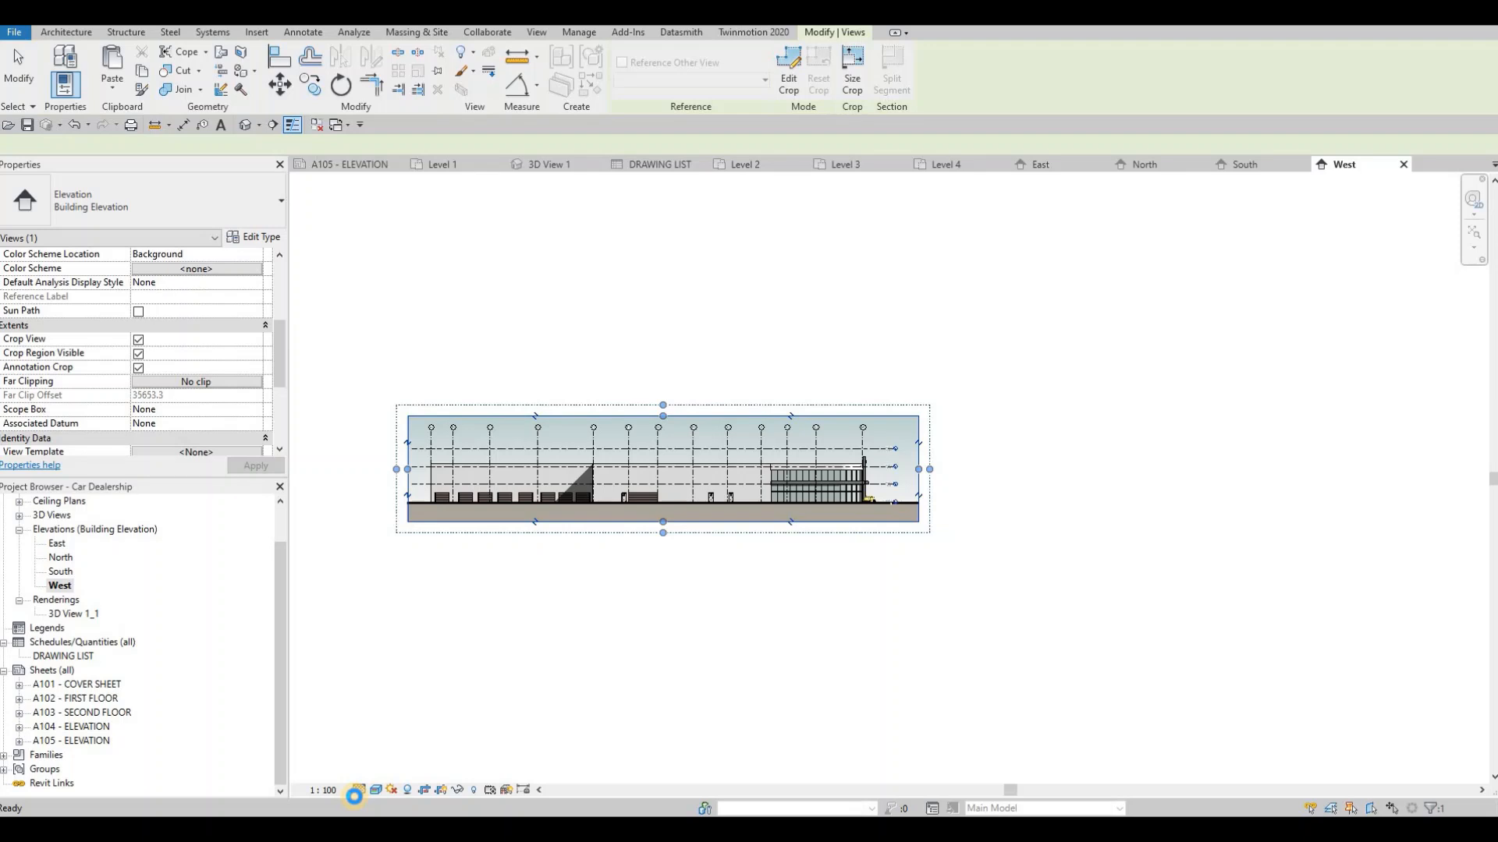
key("F1")
key("F1")
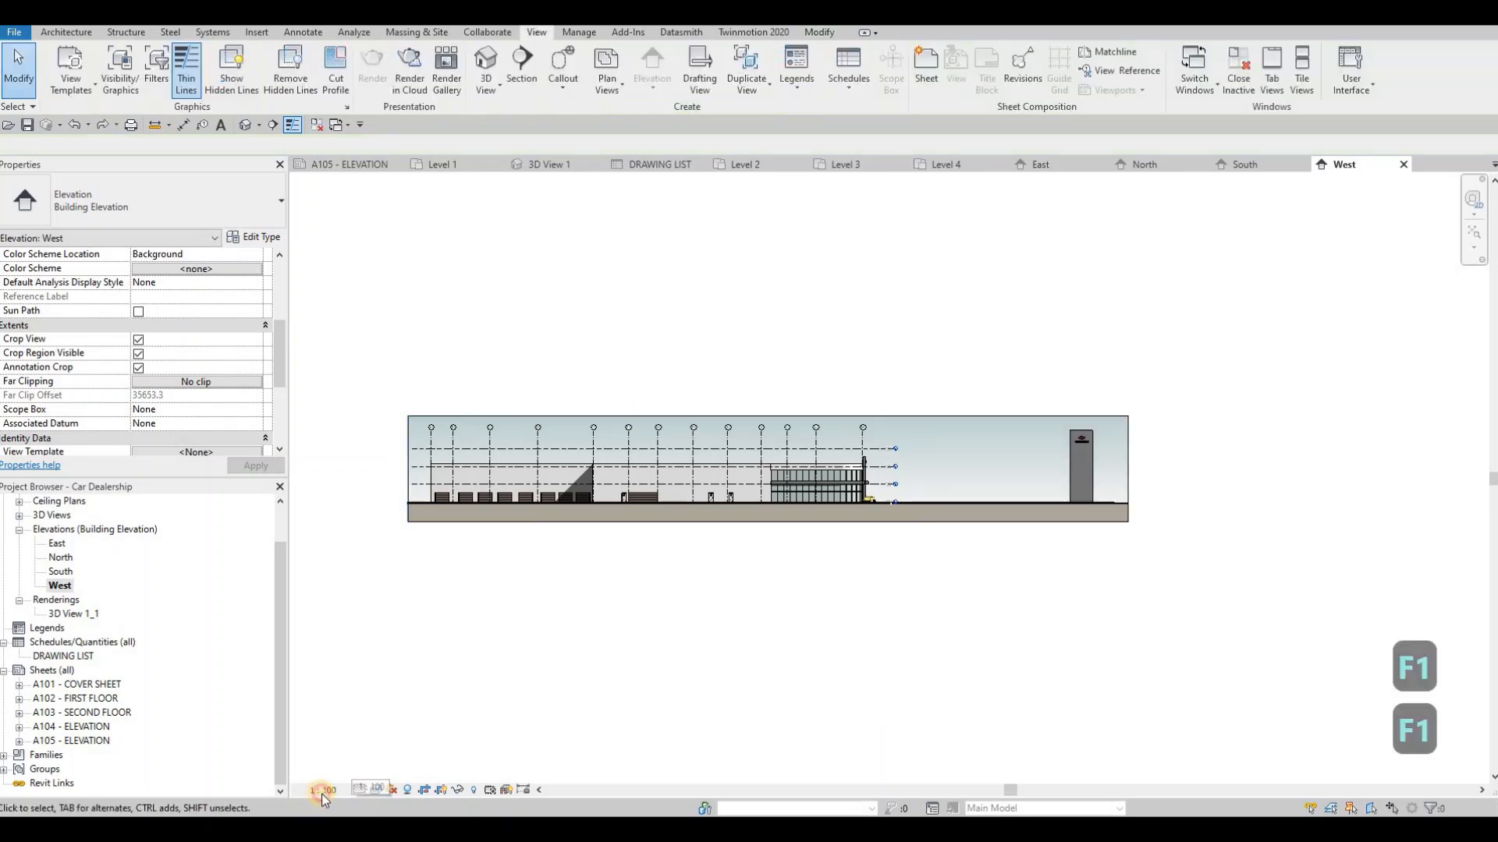
Set the West elevation's view scale to 1:200 and return to sheet A105 - ELEVATION
left_click(323, 790)
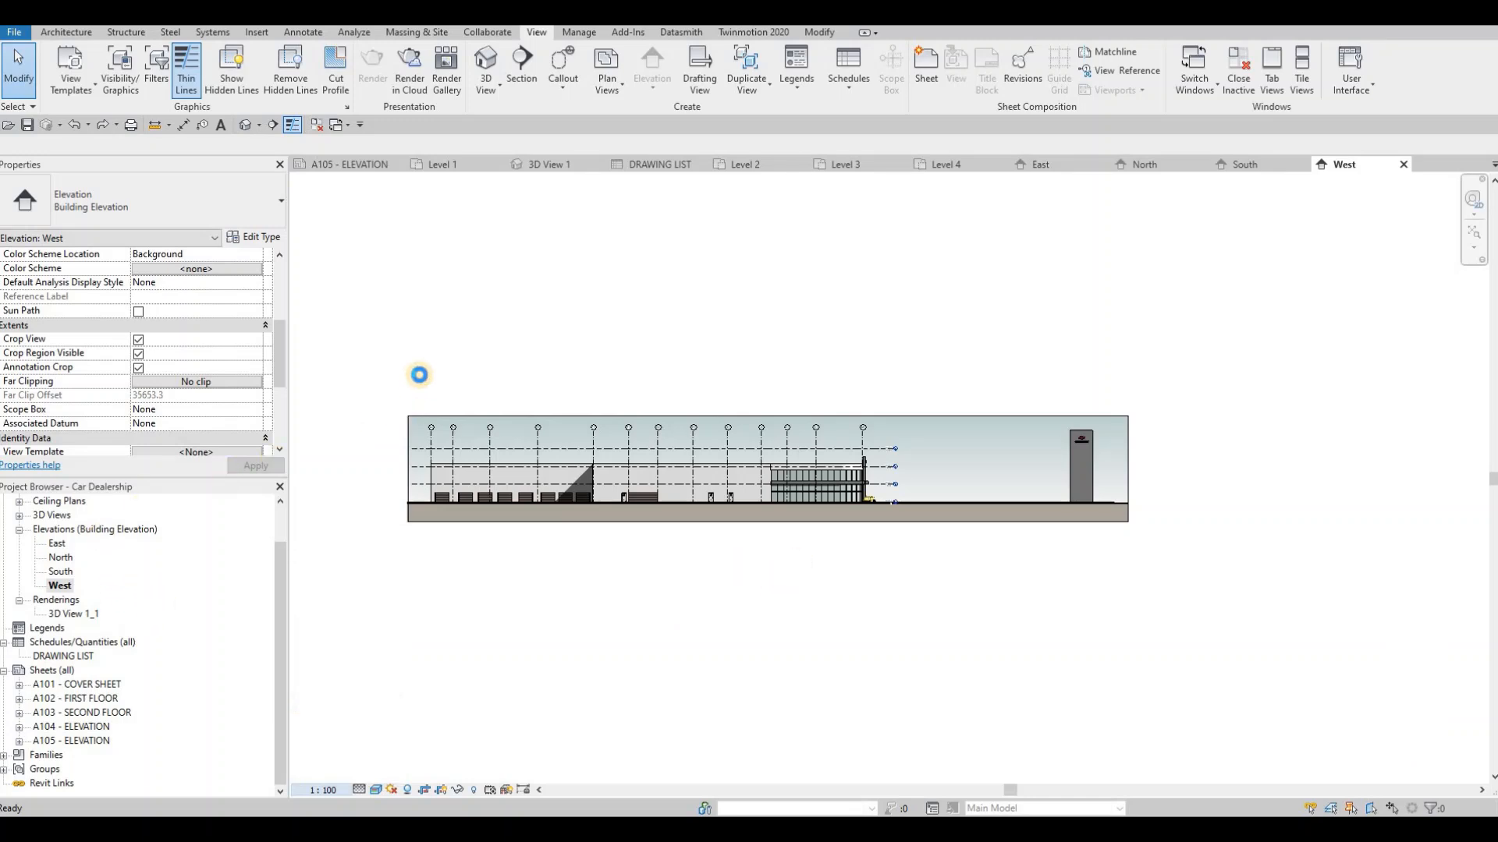
left_click(367, 165)
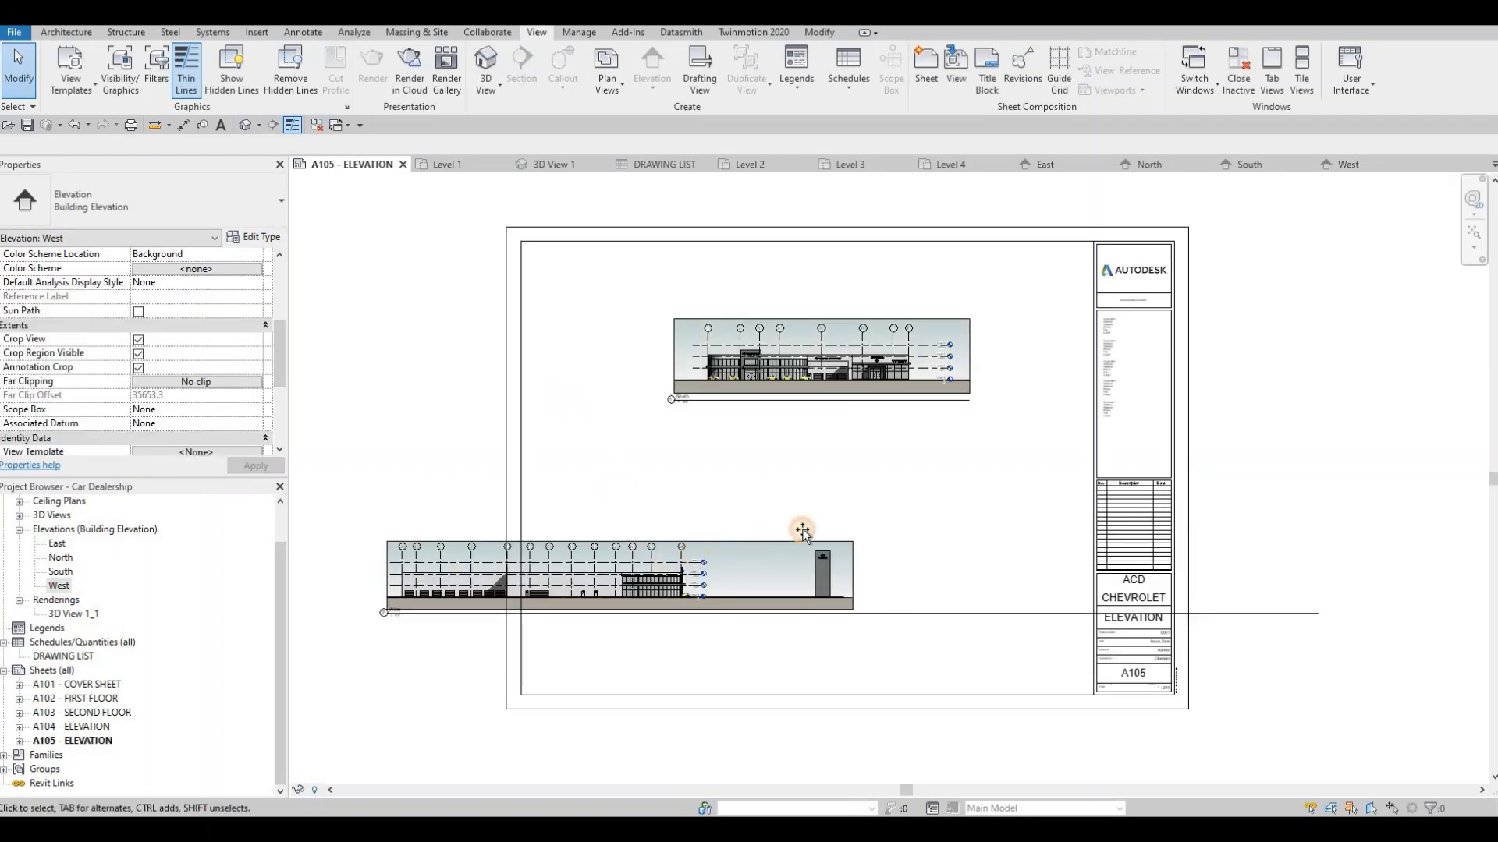
Move the West elevation viewport fully inside the sheet frame, roughly centred below the South elevation
left_click(839, 529)
left_click_drag(838, 529, 1096, 538)
middle_click_drag(866, 515, 852, 515)
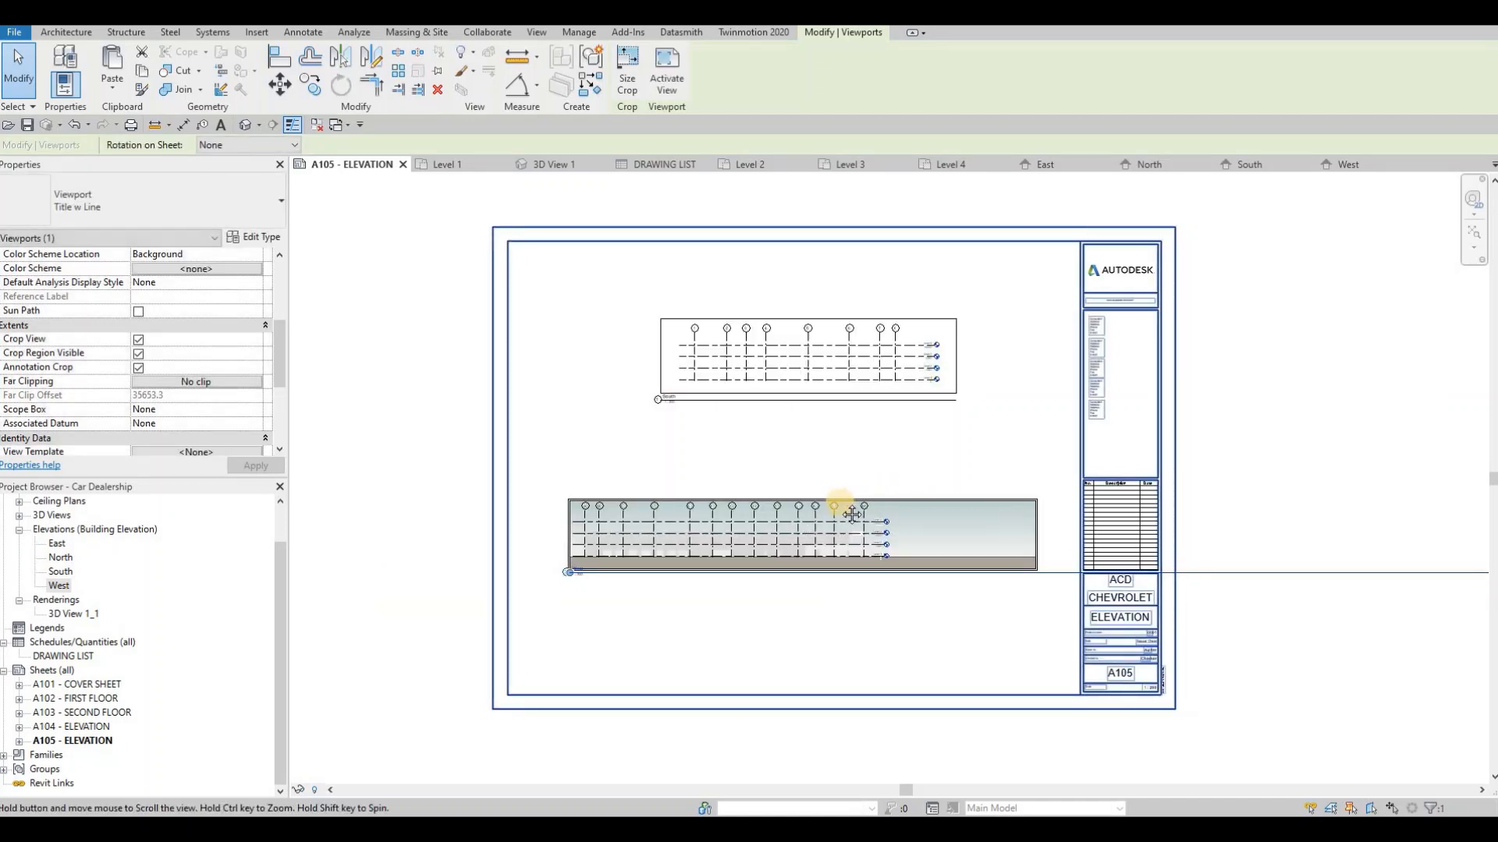
key("Escape")
key("Escape")
scroll(835, 503, "down", 1)
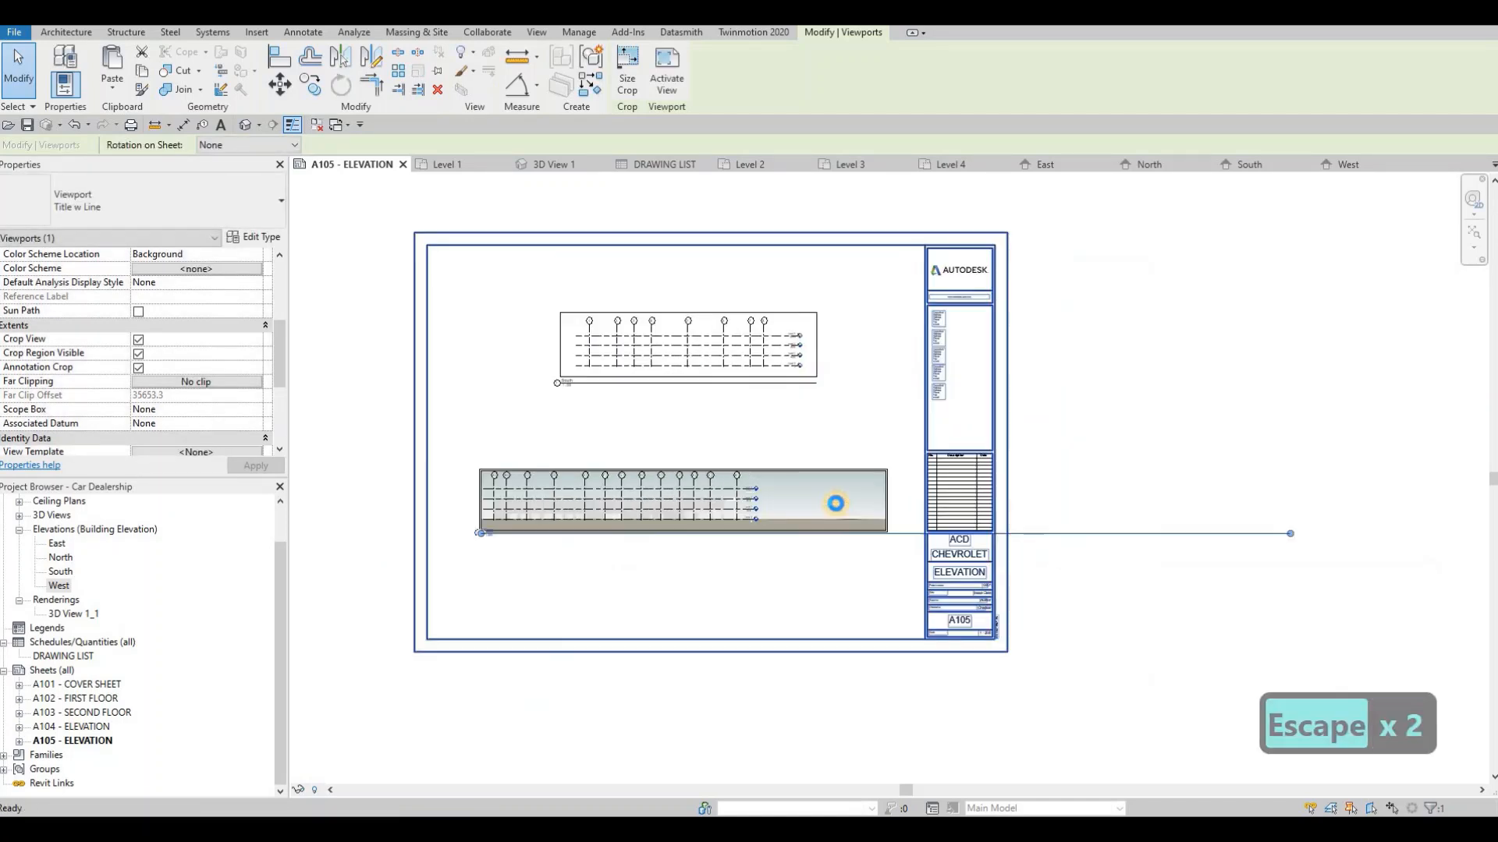
scroll(843, 501, "down", 1)
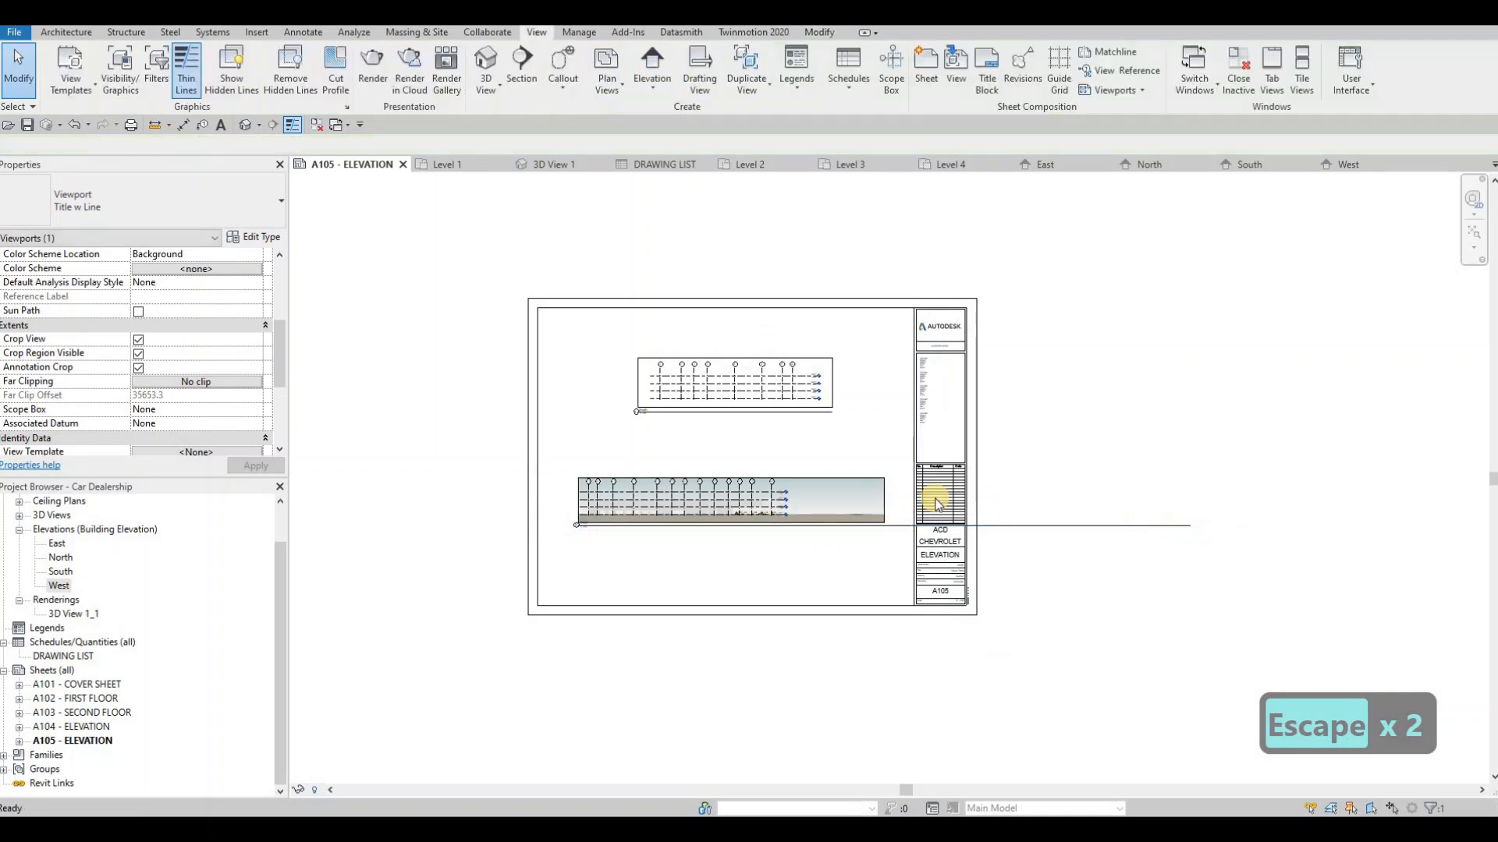
Shorten the West elevation viewport's title line to match the width of the viewport
left_click(1182, 526)
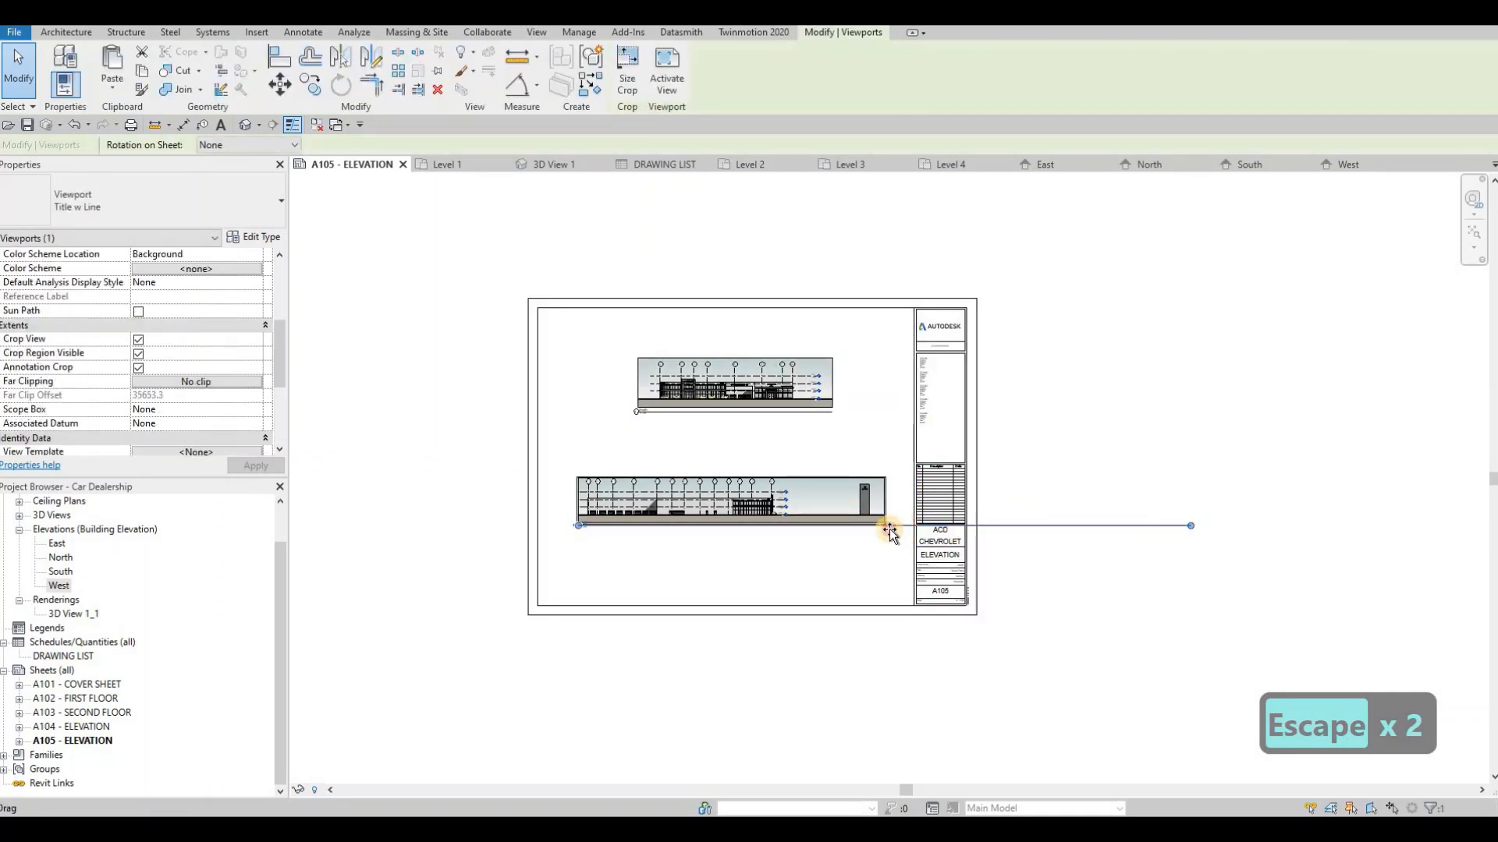
left_click_drag(894, 537, 863, 522)
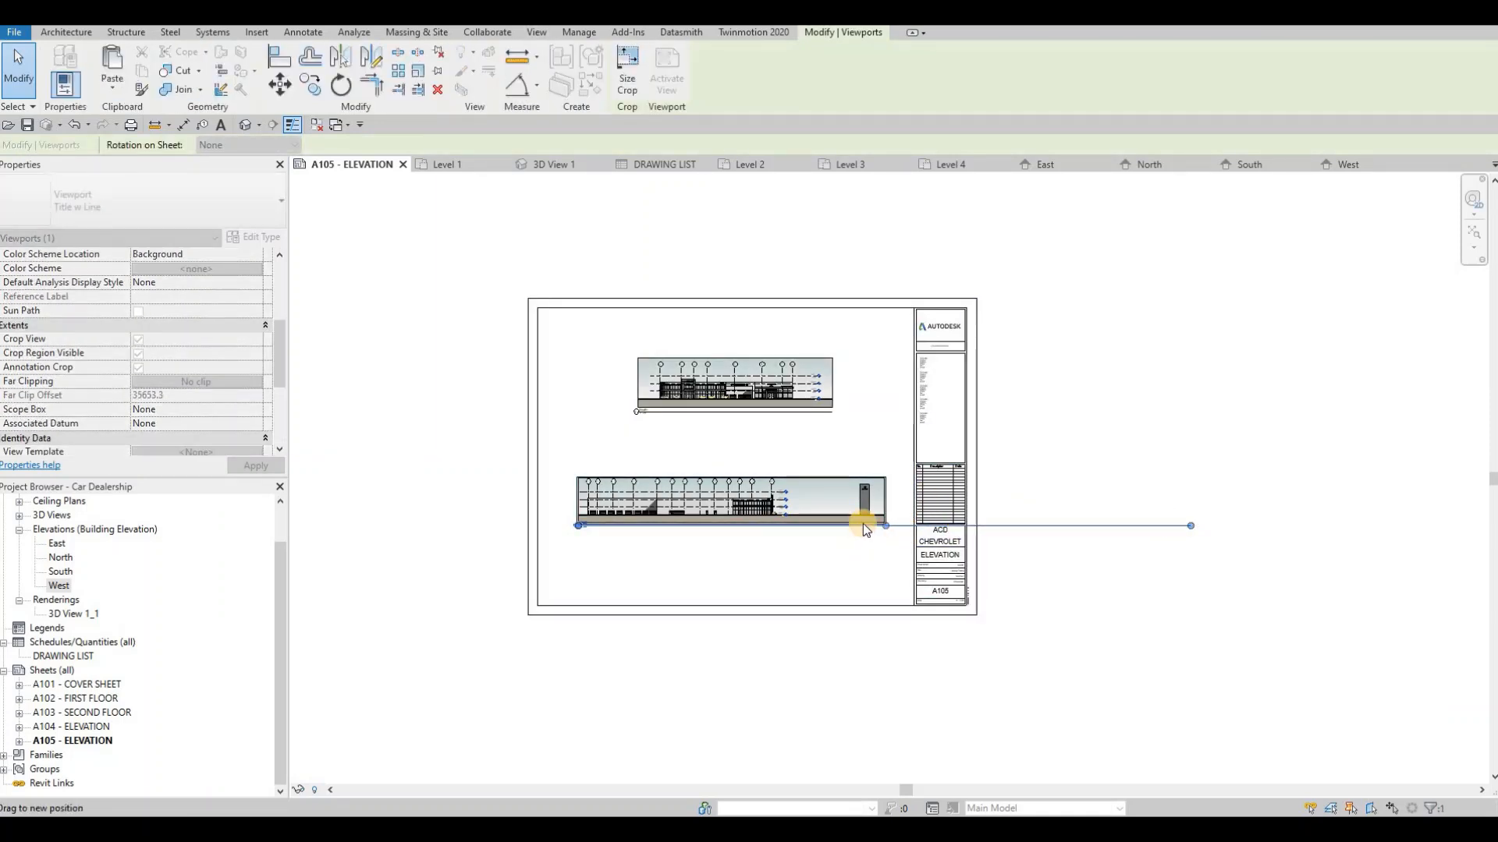
key("Escape")
scroll(698, 515, "up", 2)
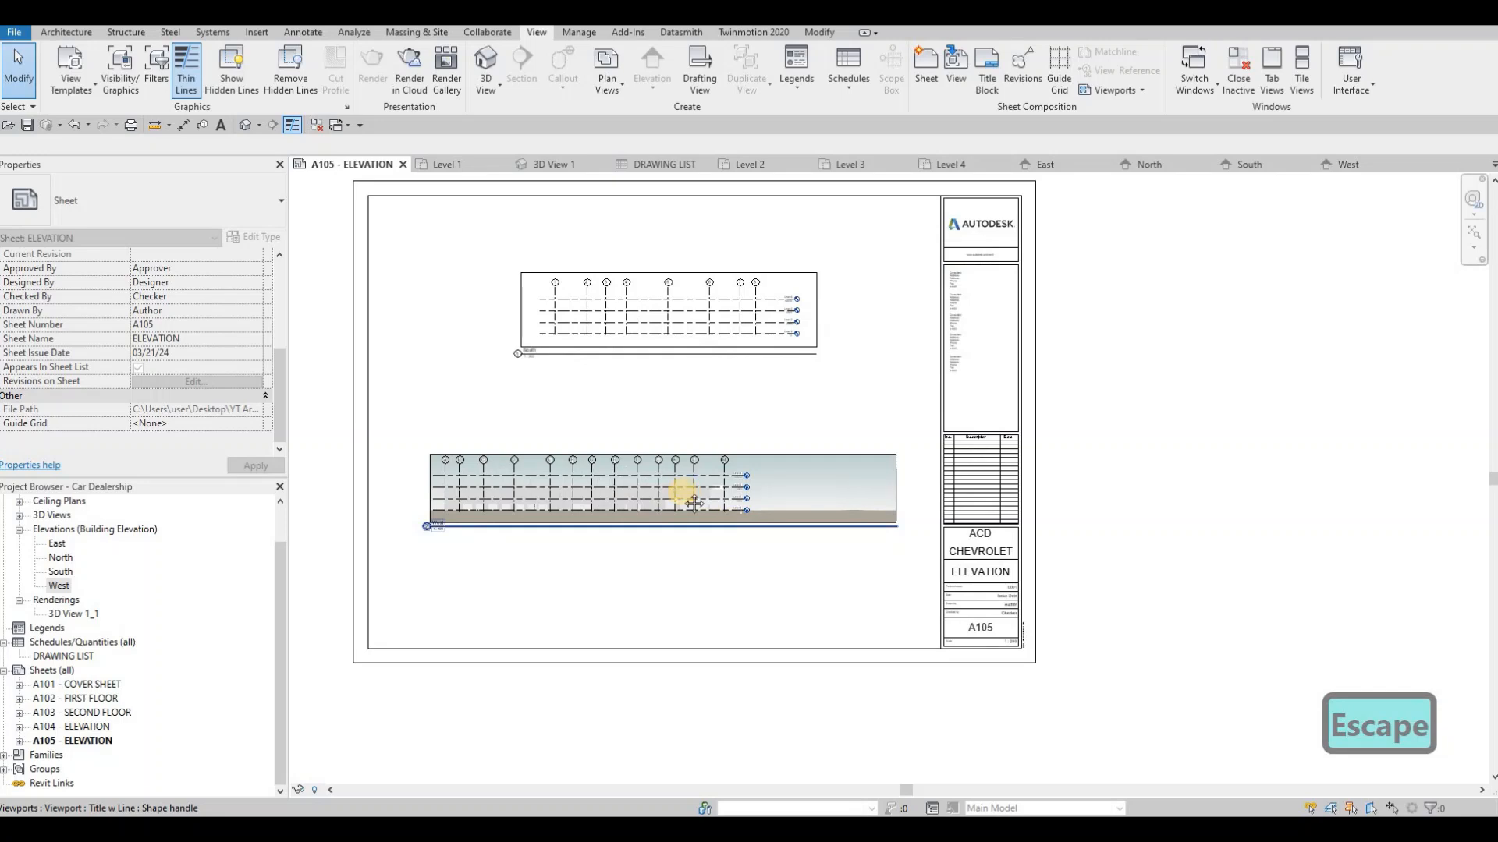
key("Escape")
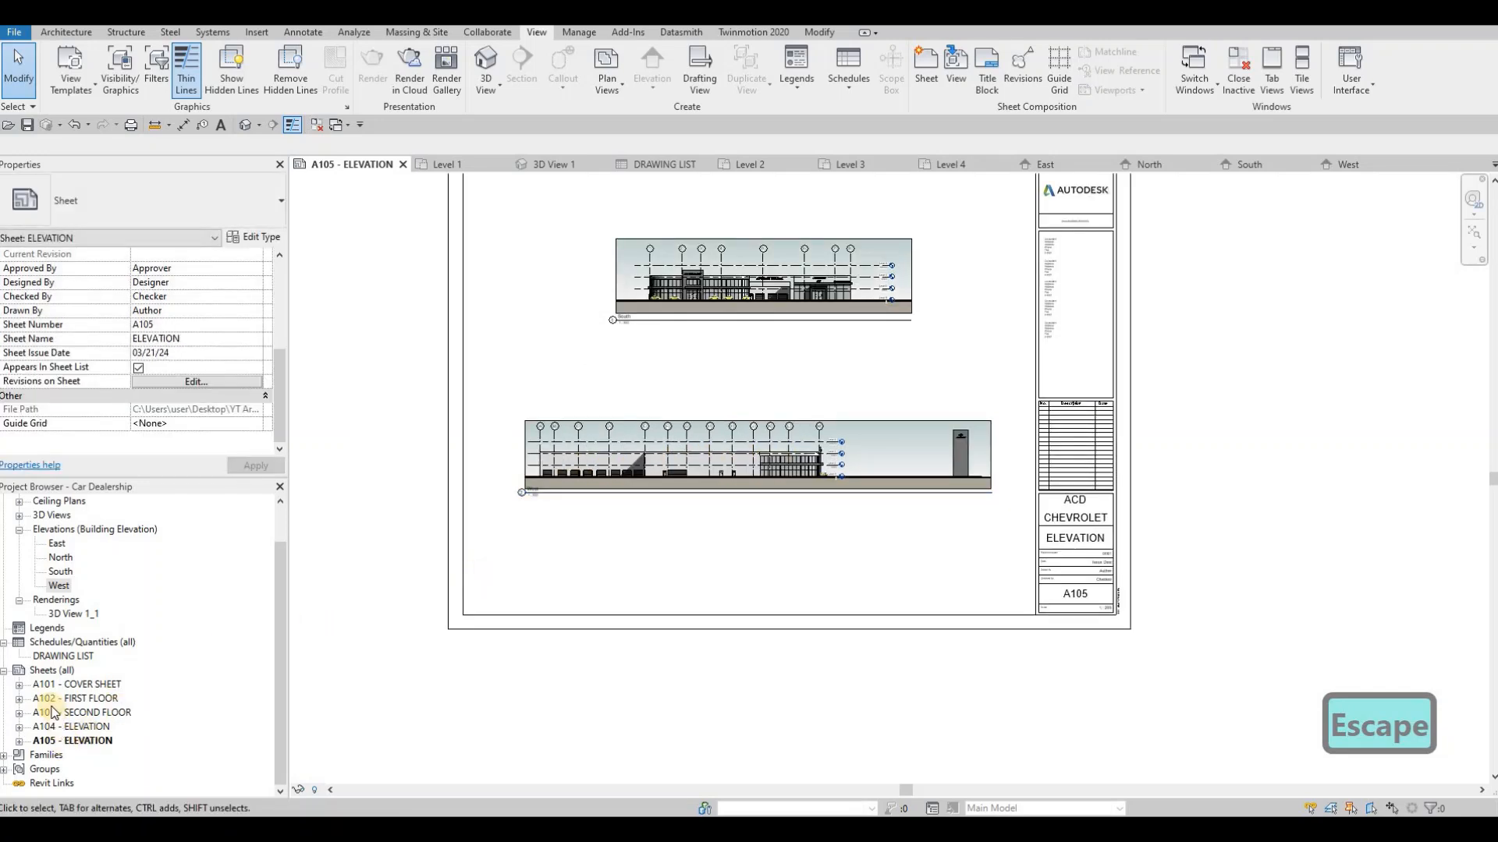
Create a new sheet with the A0 metric titleblock
left_click(43, 675)
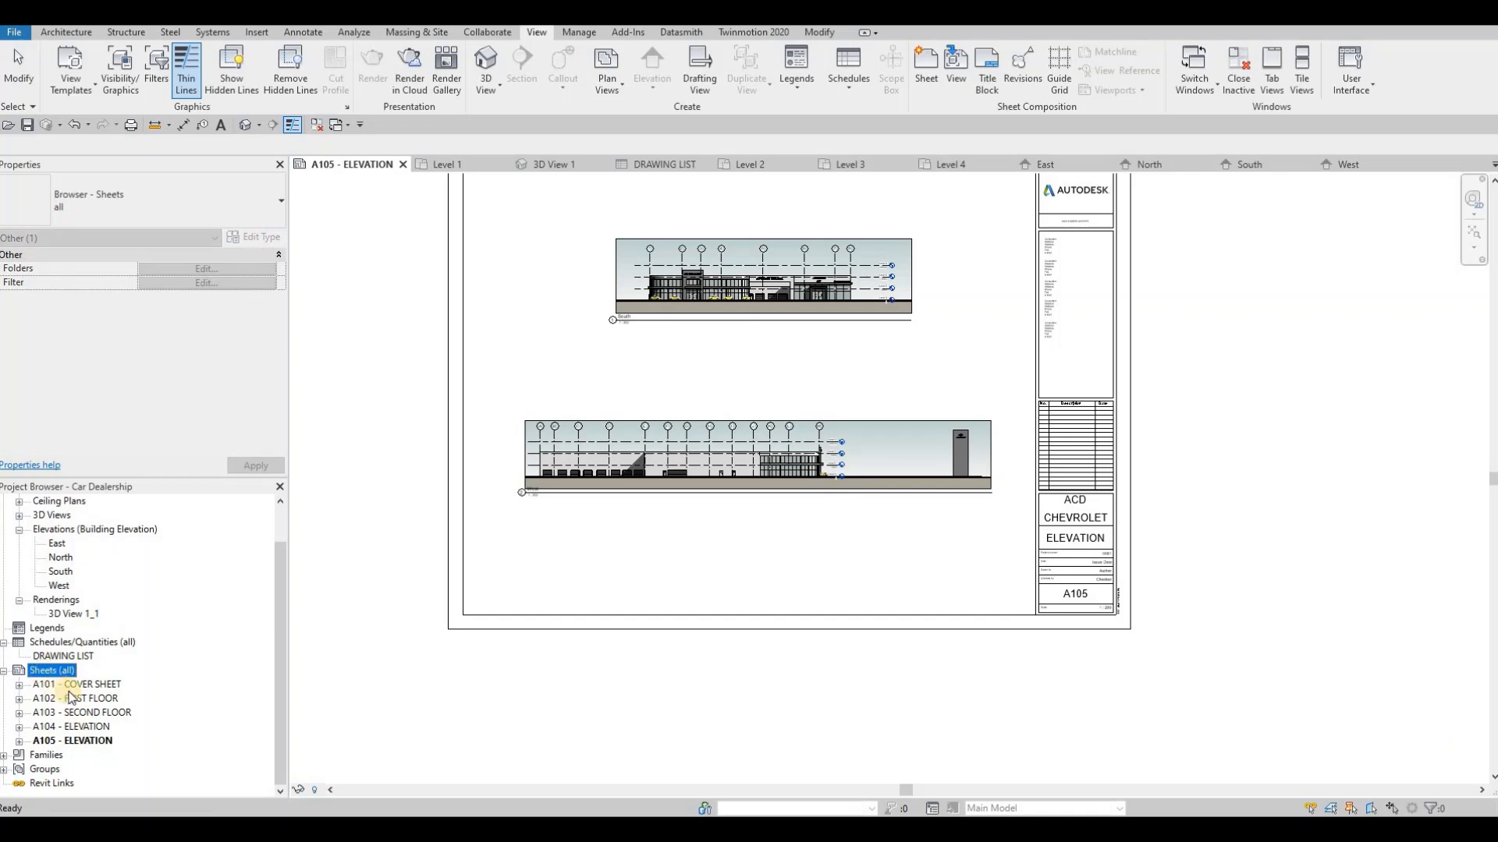
right_click(47, 675)
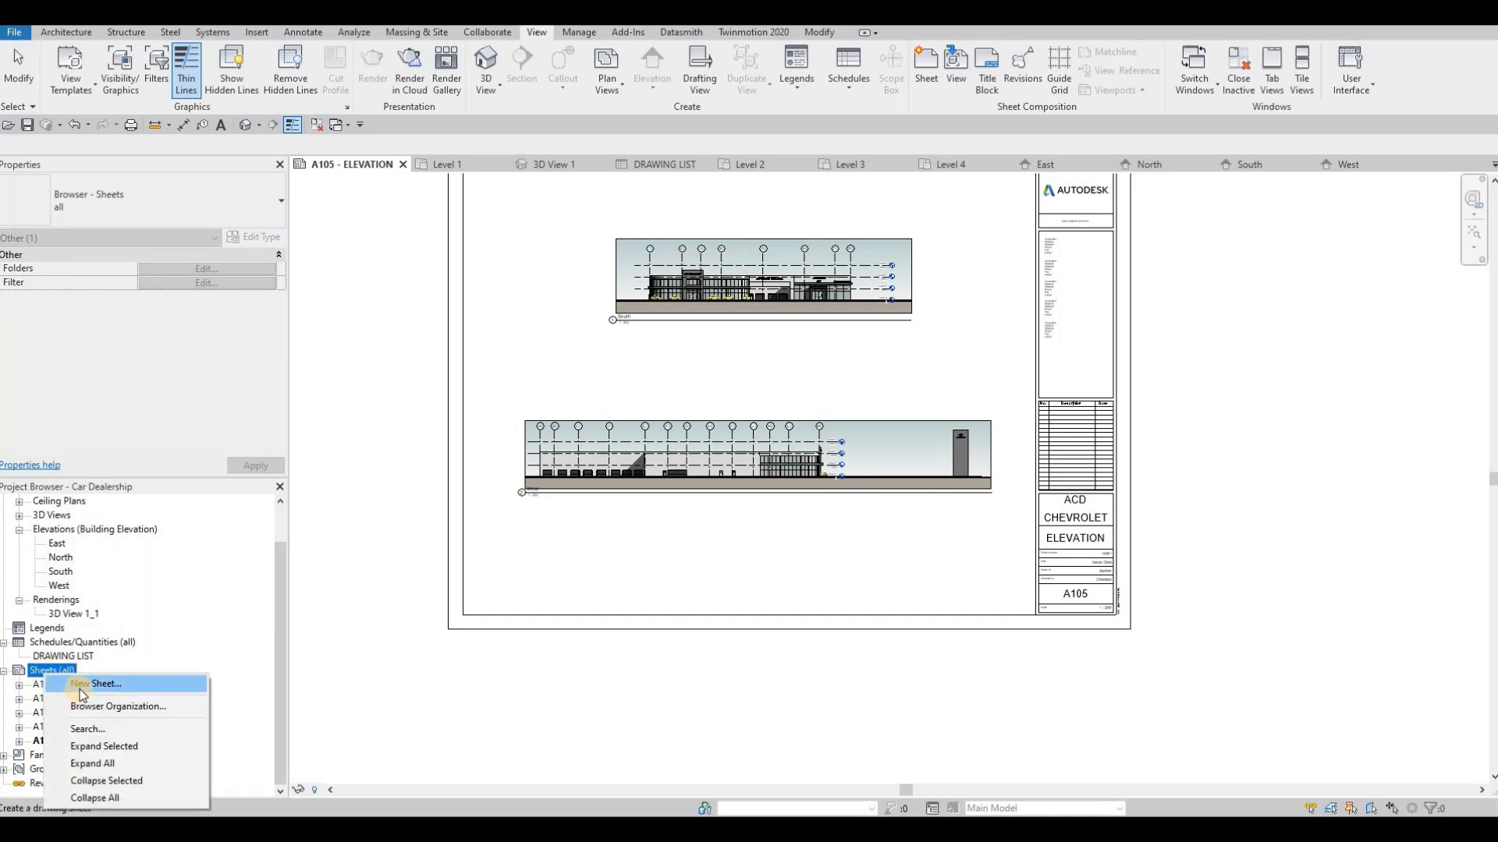
left_click(82, 687)
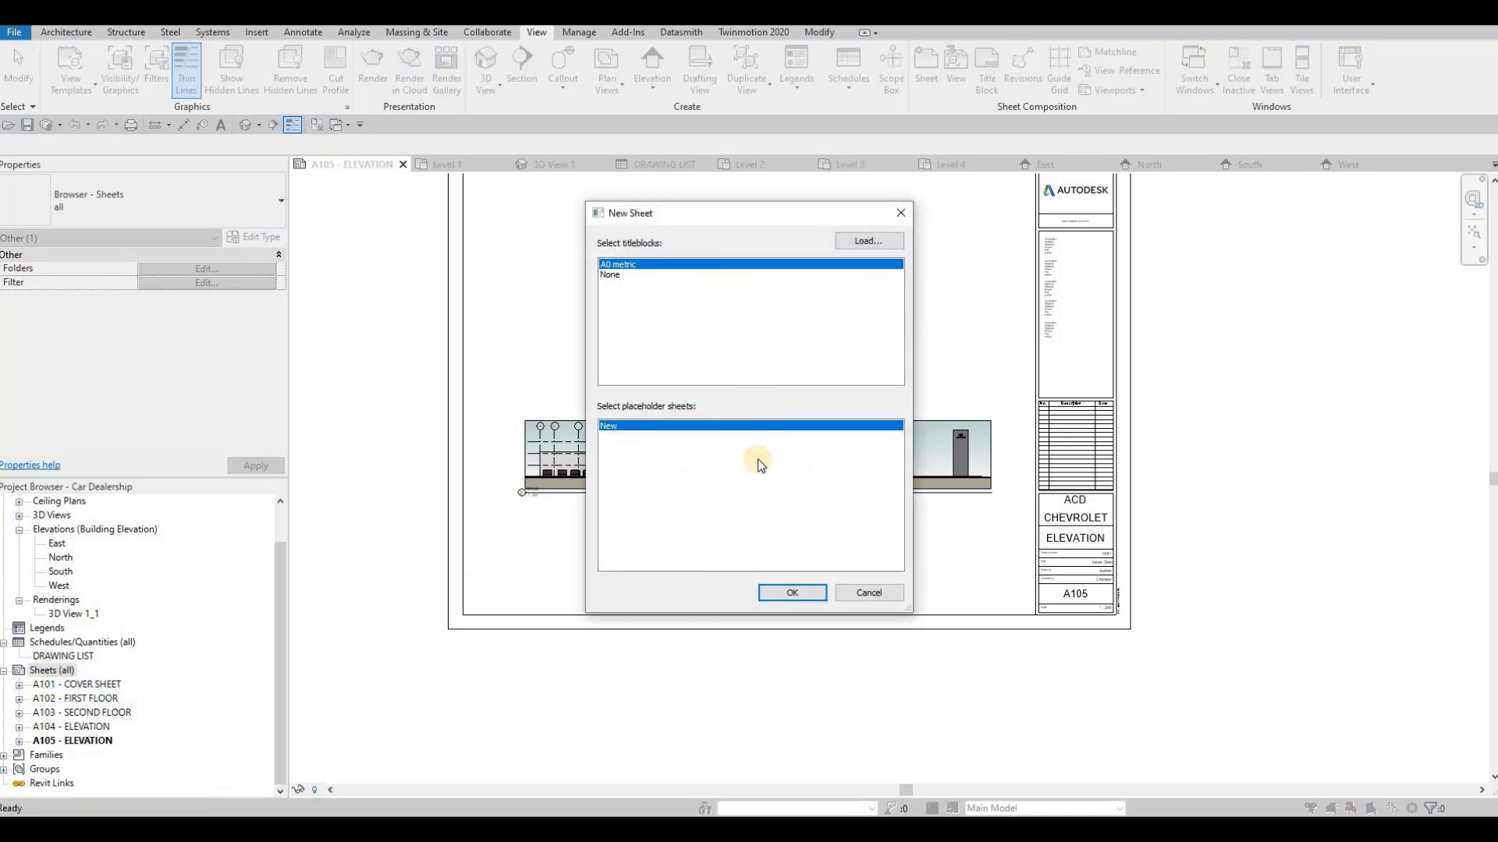
left_click(782, 599)
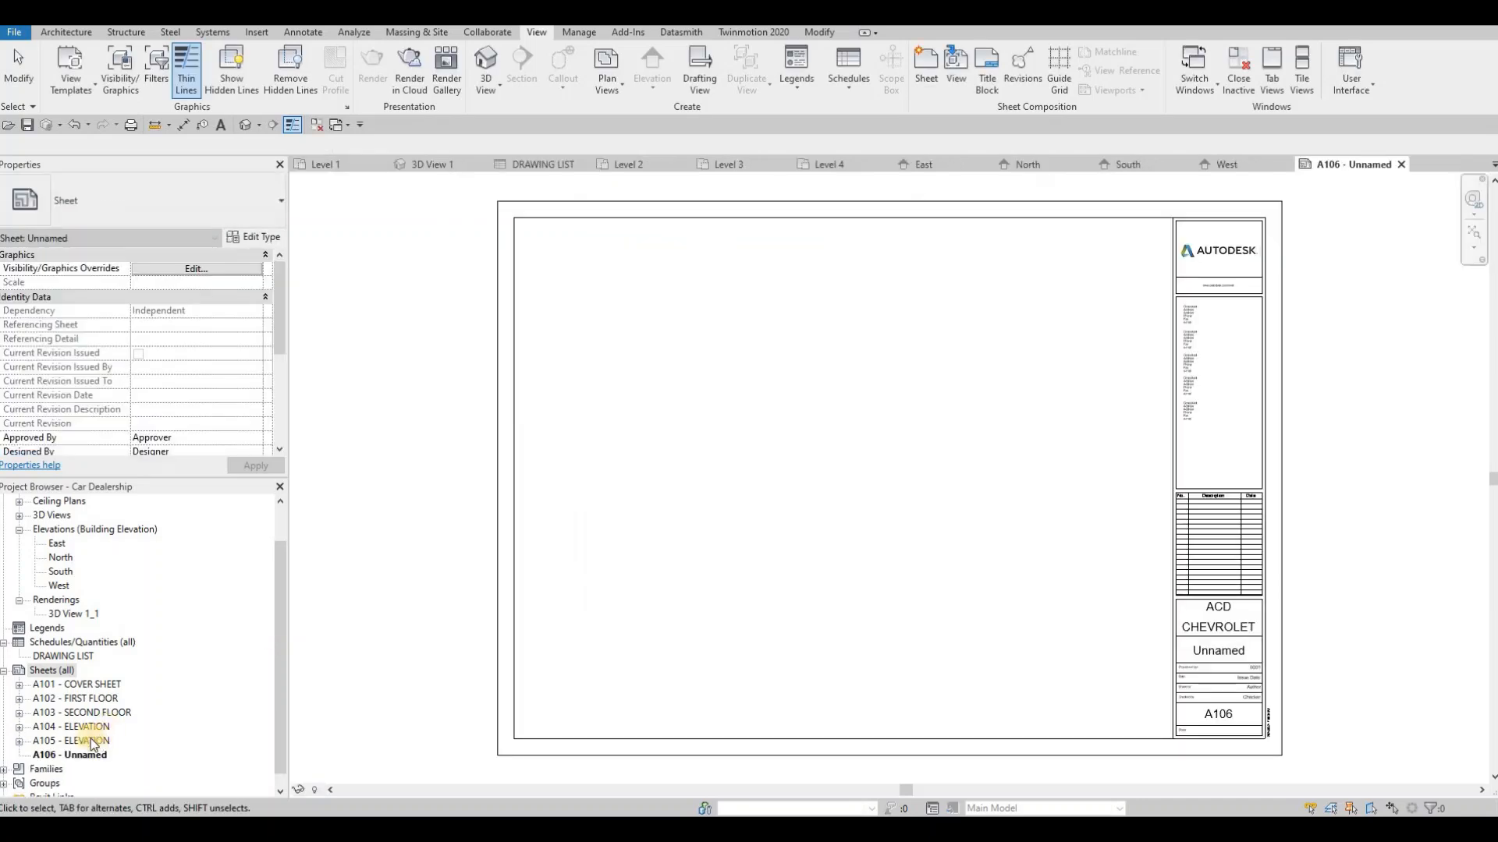
Rename sheet A106 to ENLARGED DRAWING, keeping its number
left_click(88, 755)
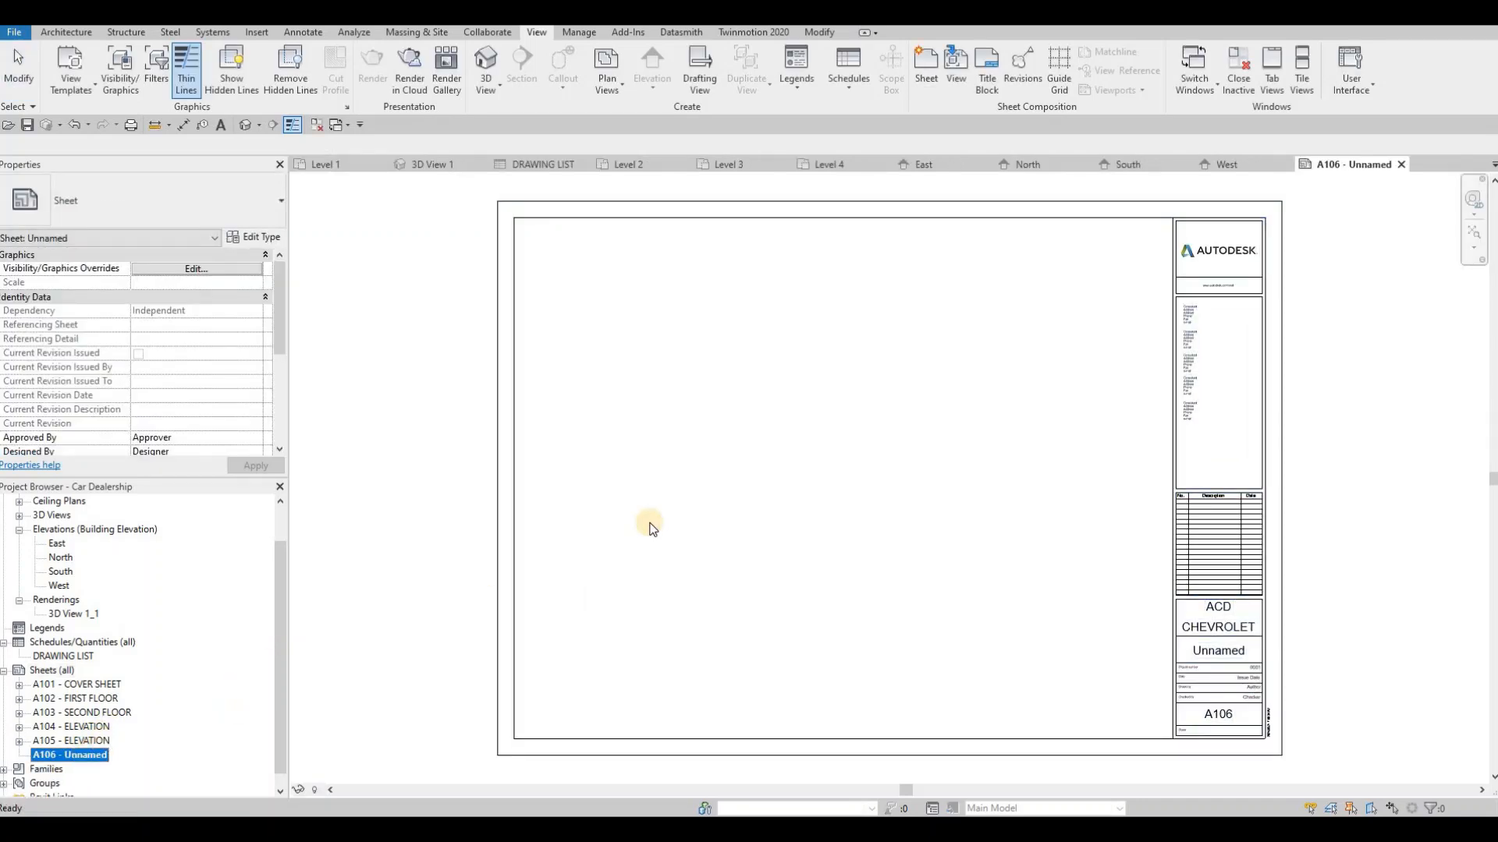
key("F2")
key("Tab")
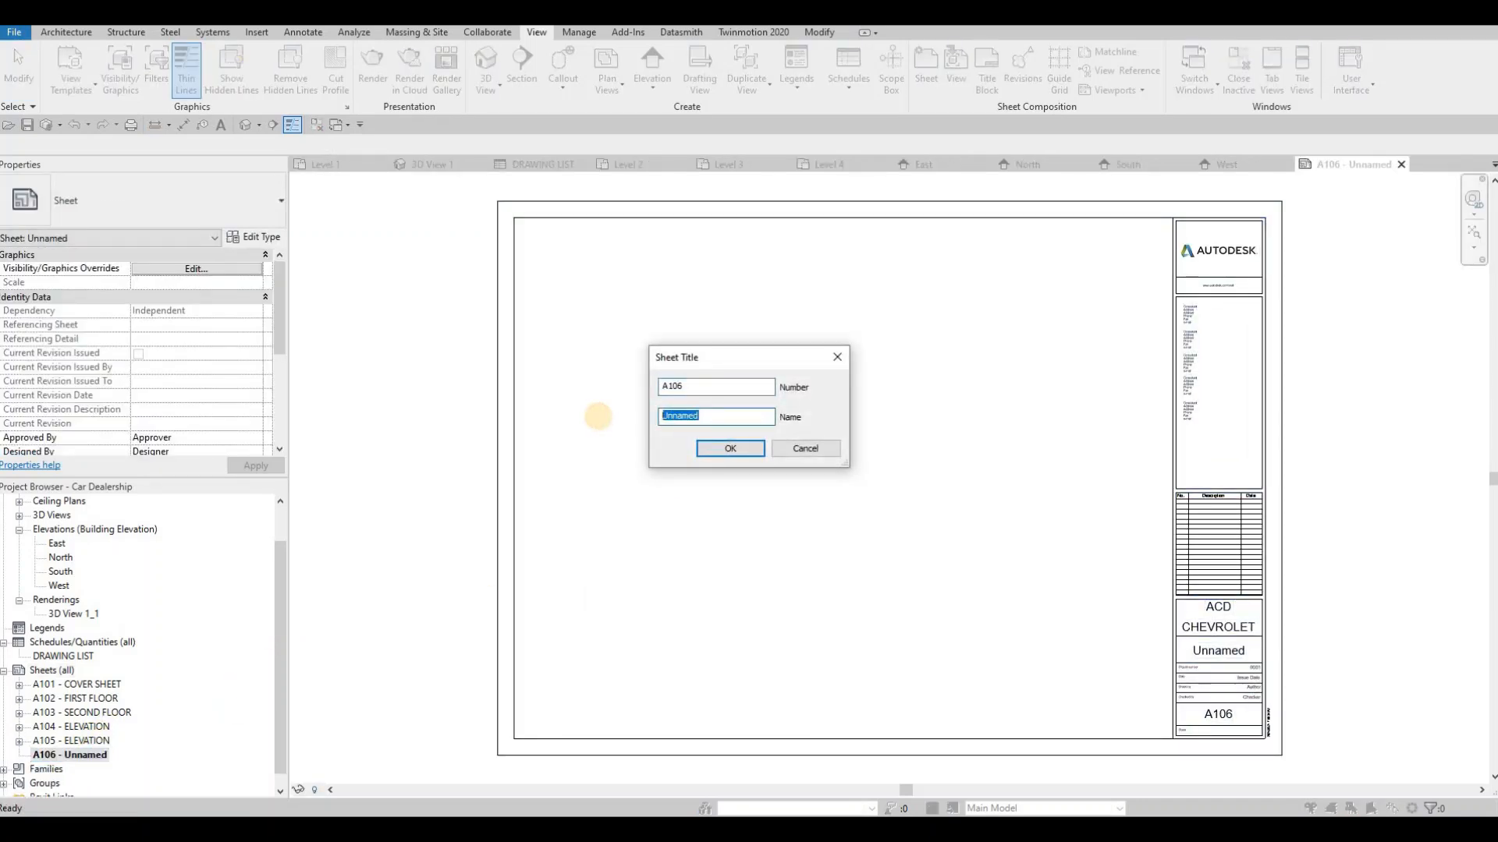
type("ENLRAGED")
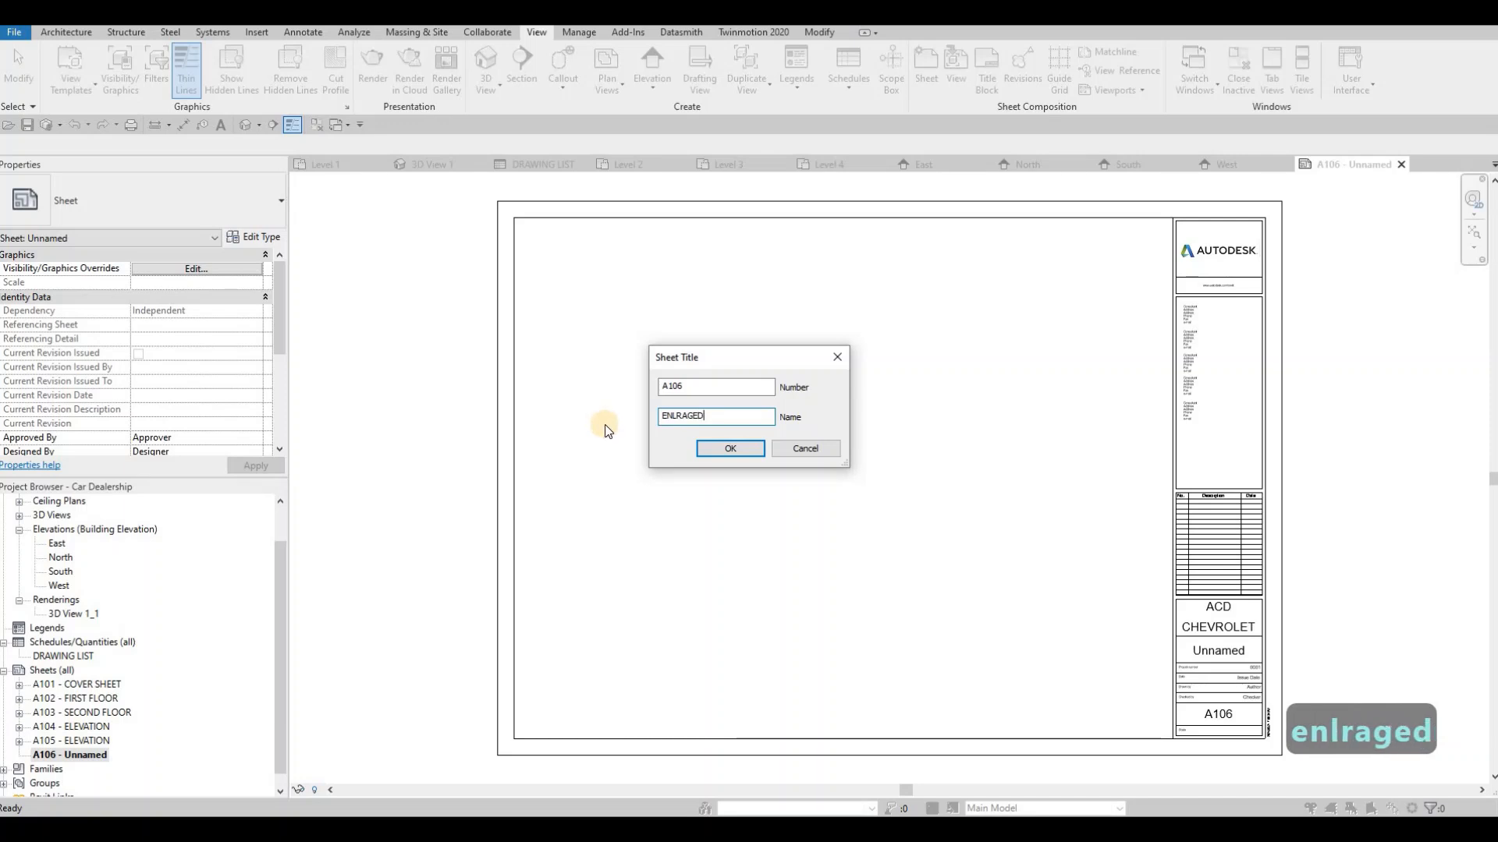
key("BackSpace")
key("BackSpace")
key("BackSpace")
key("BackSpace")
key("BackSpace")
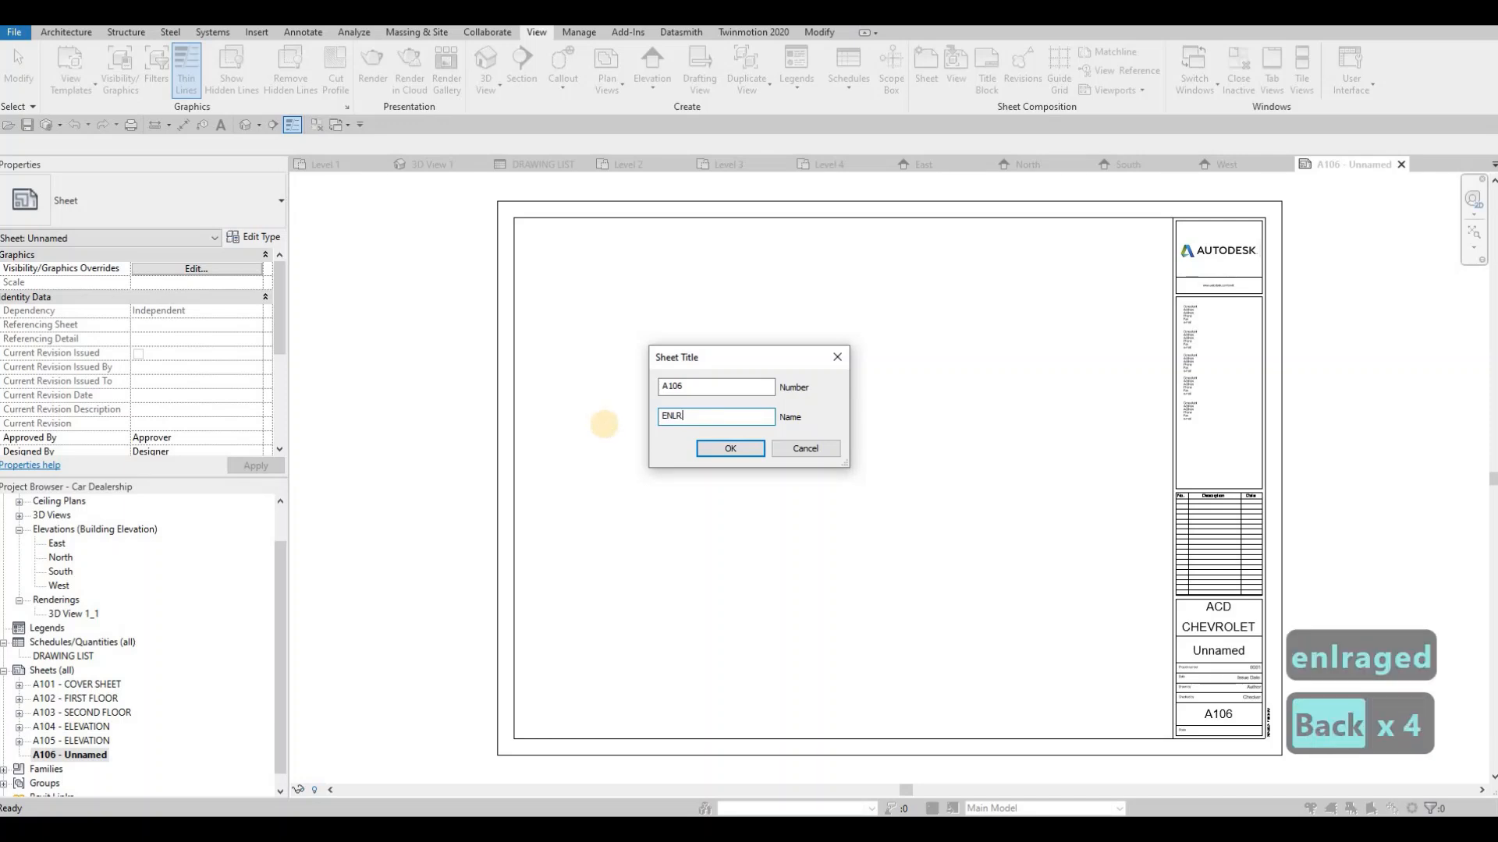
type("ARGED ")
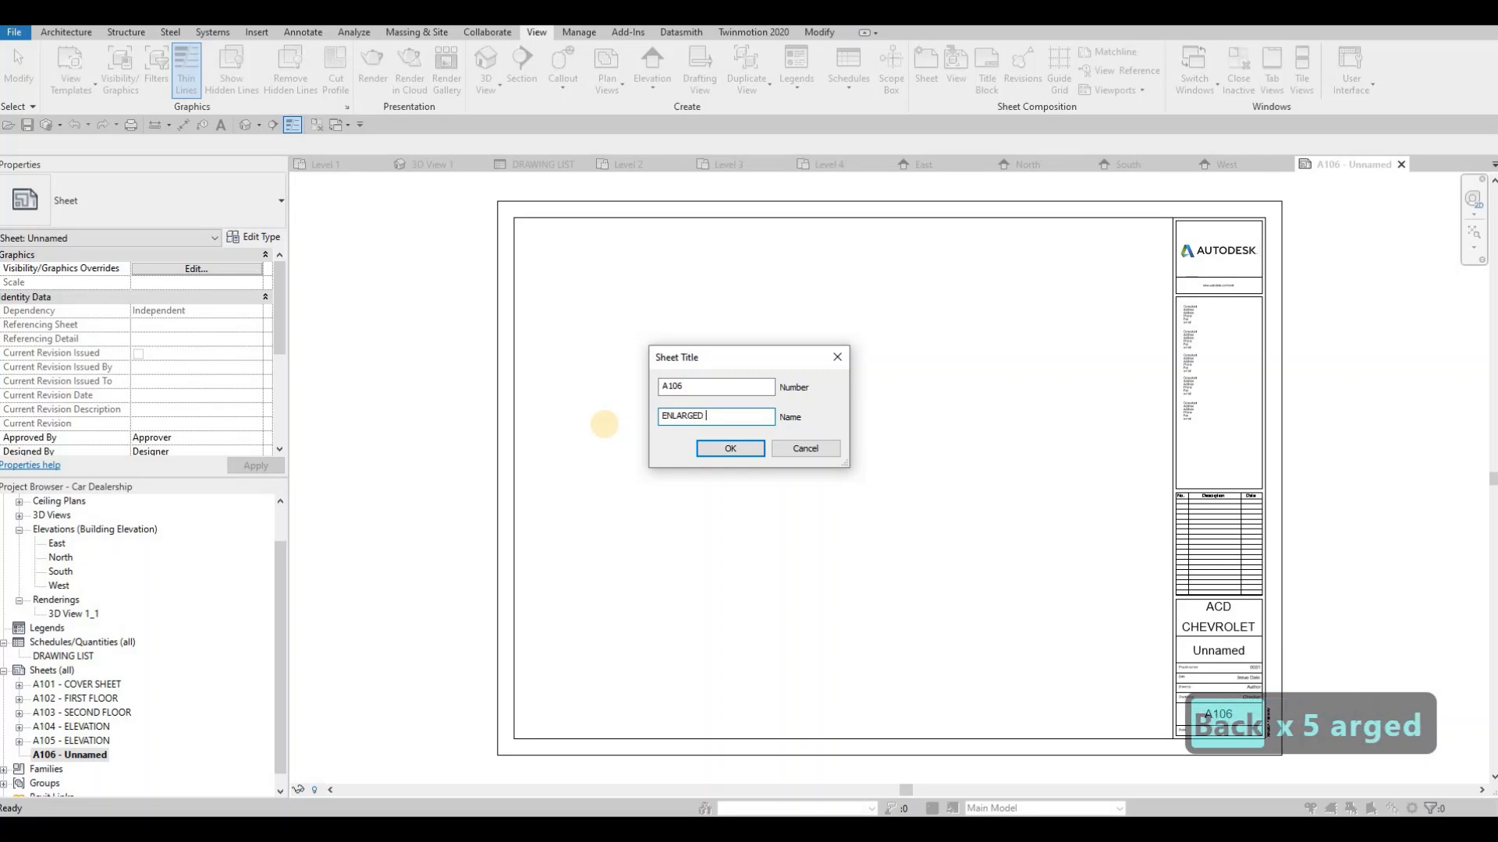
type("DRAWING")
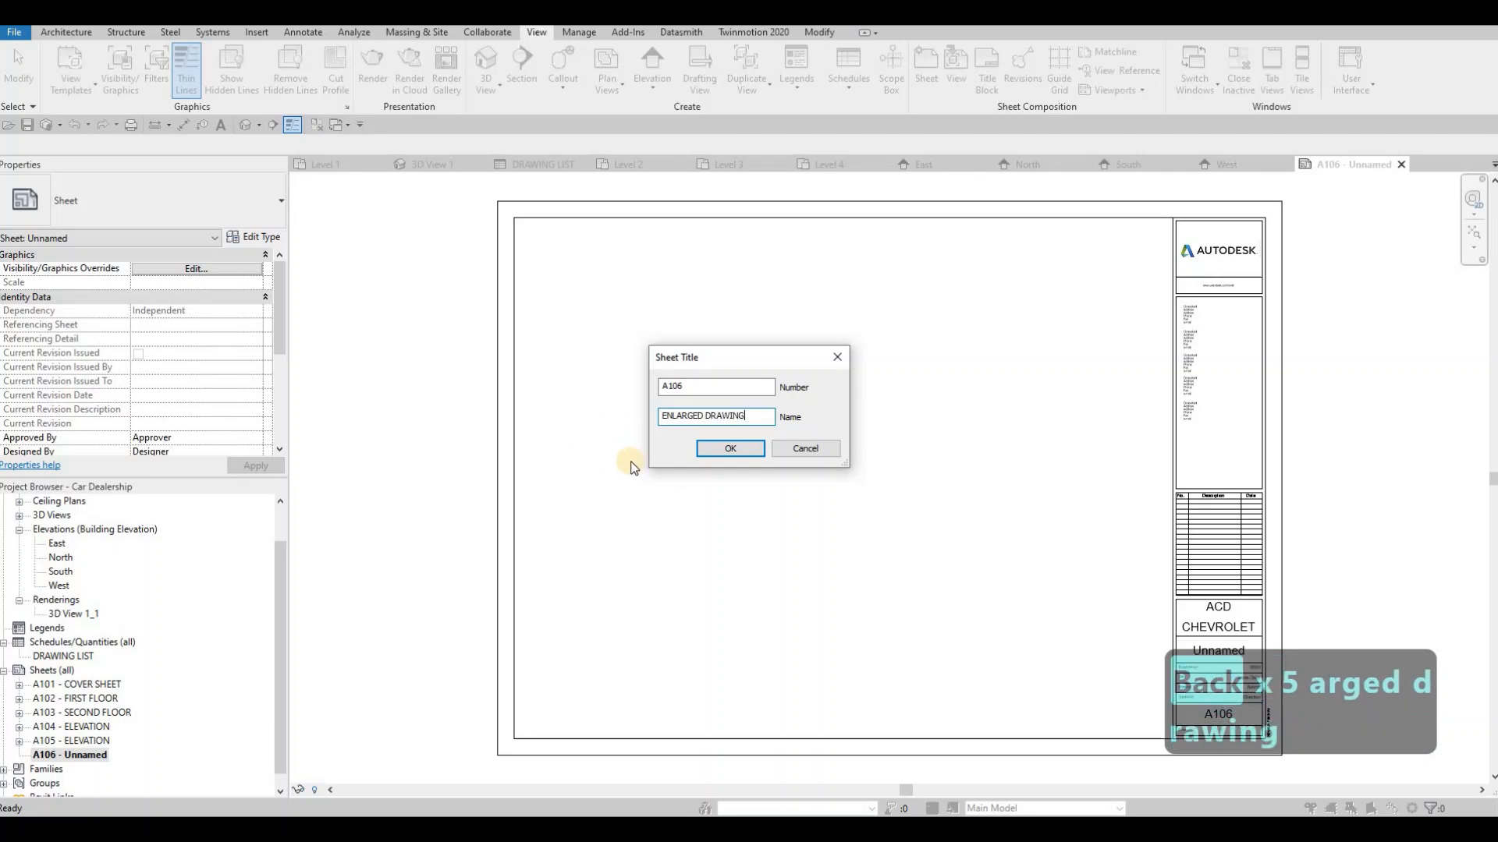
left_click(729, 450)
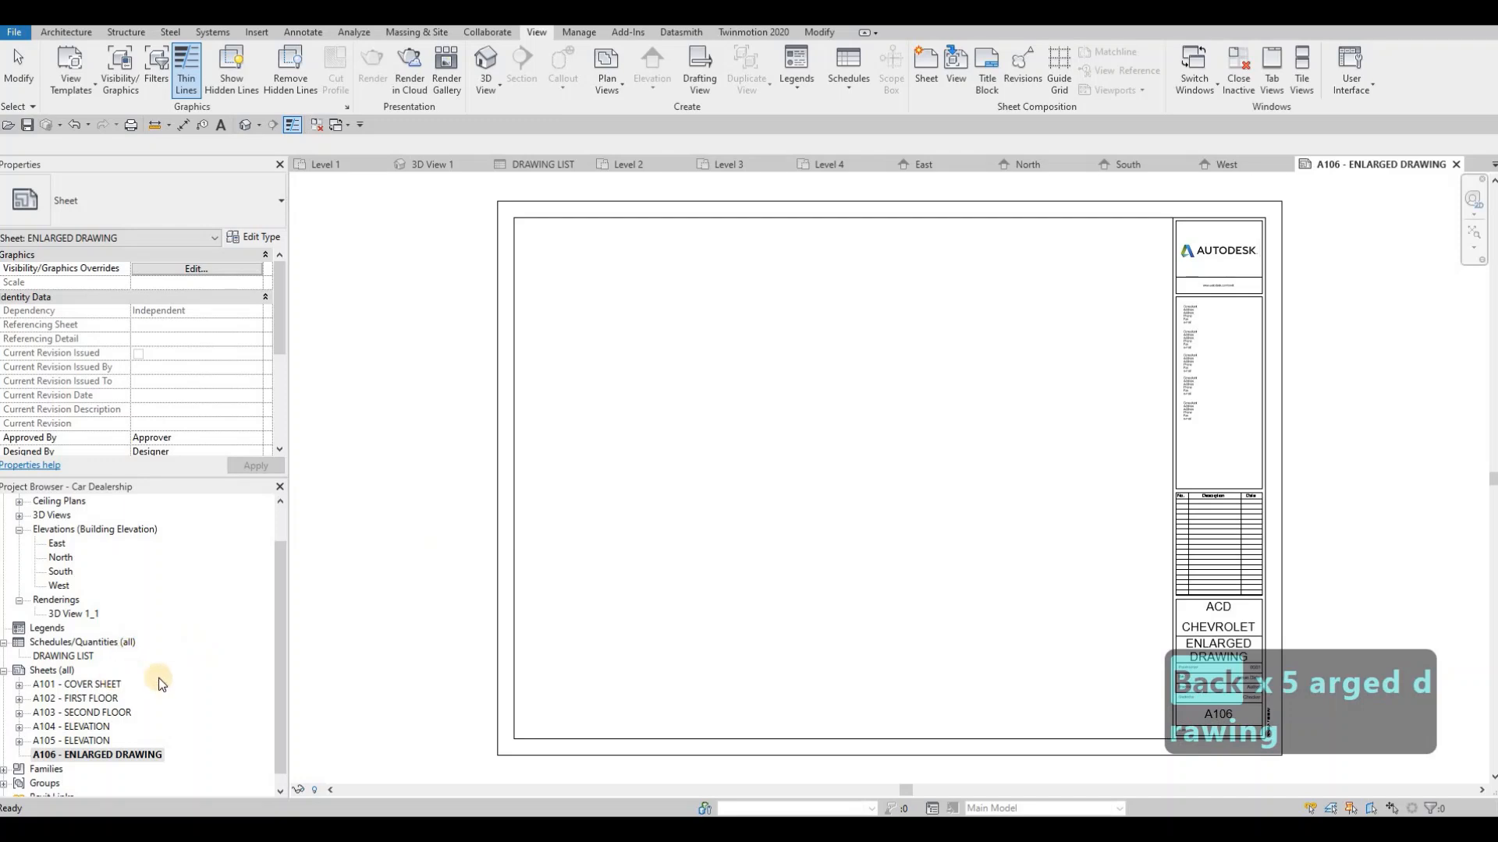
Open sheet A103 - SECOND FLOOR, and from there the Level 2 floor plan at its office and training room area
left_click(68, 703)
double_click(69, 712)
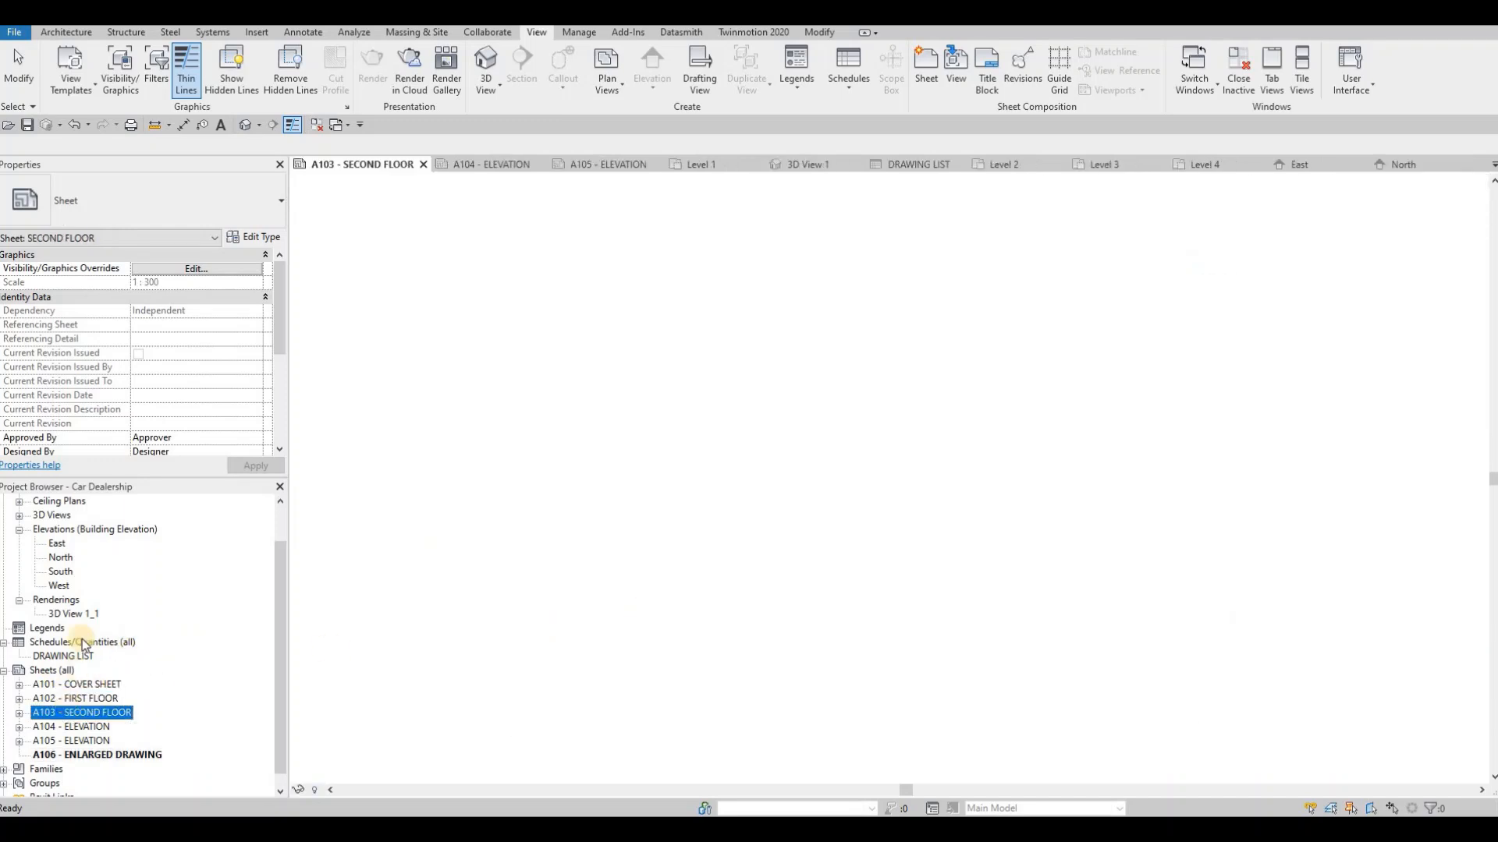
scroll(86, 593, "up", 1)
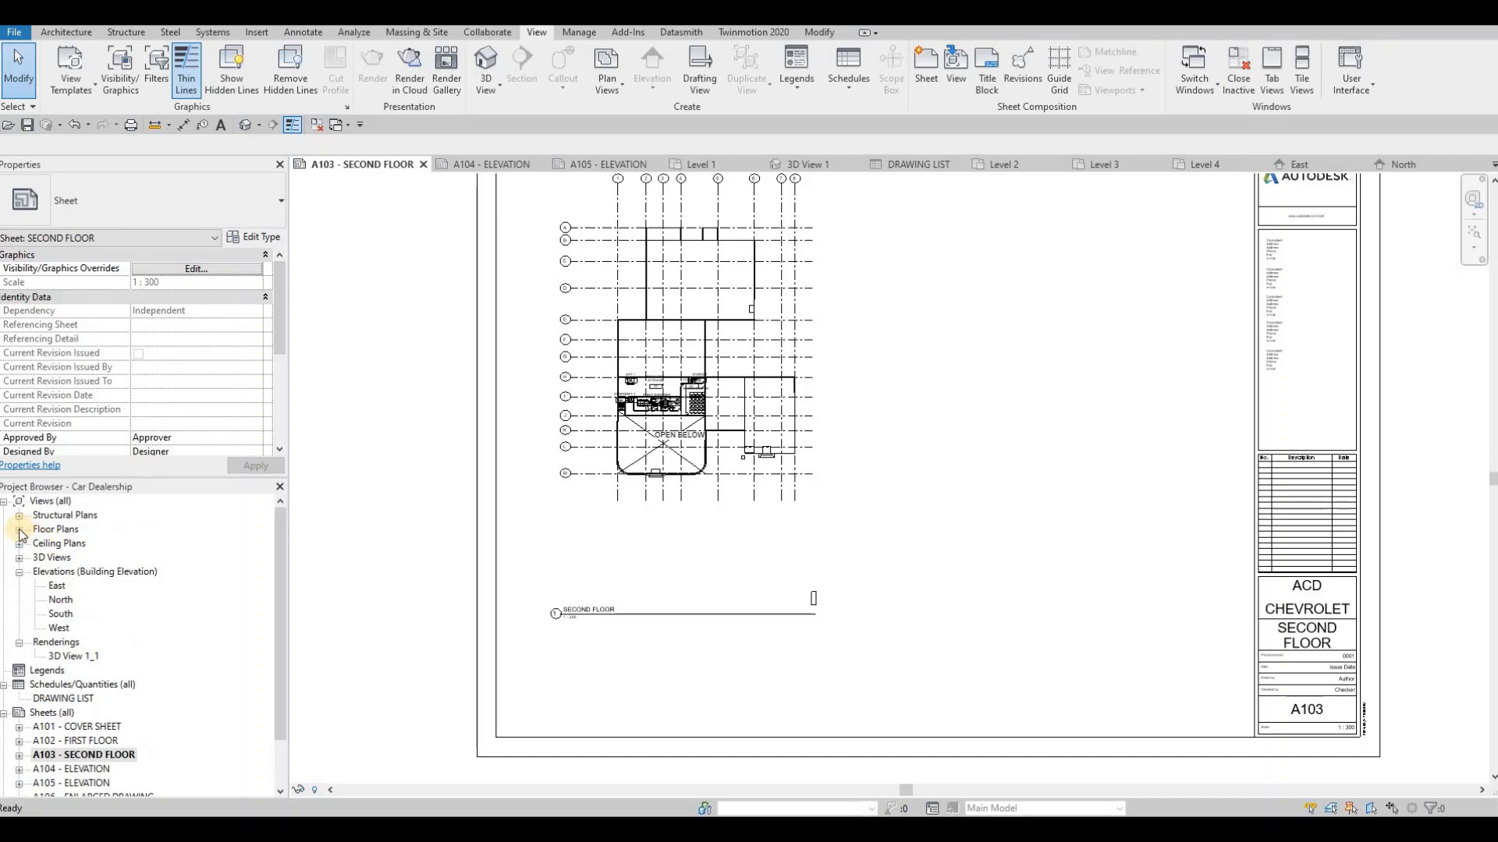
double_click(58, 531)
double_click(63, 556)
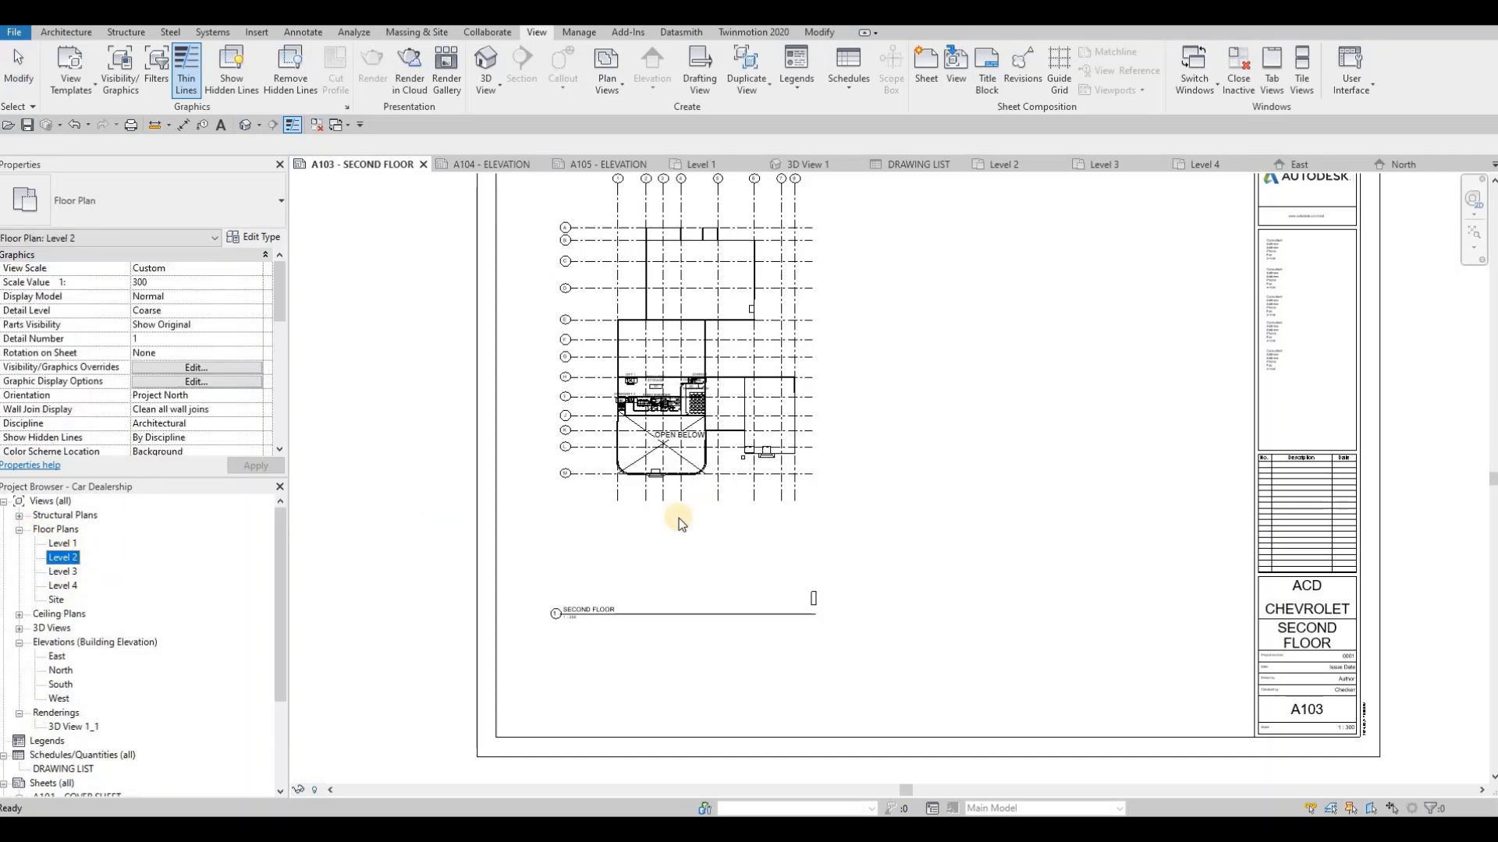
scroll(683, 521, "up", 5)
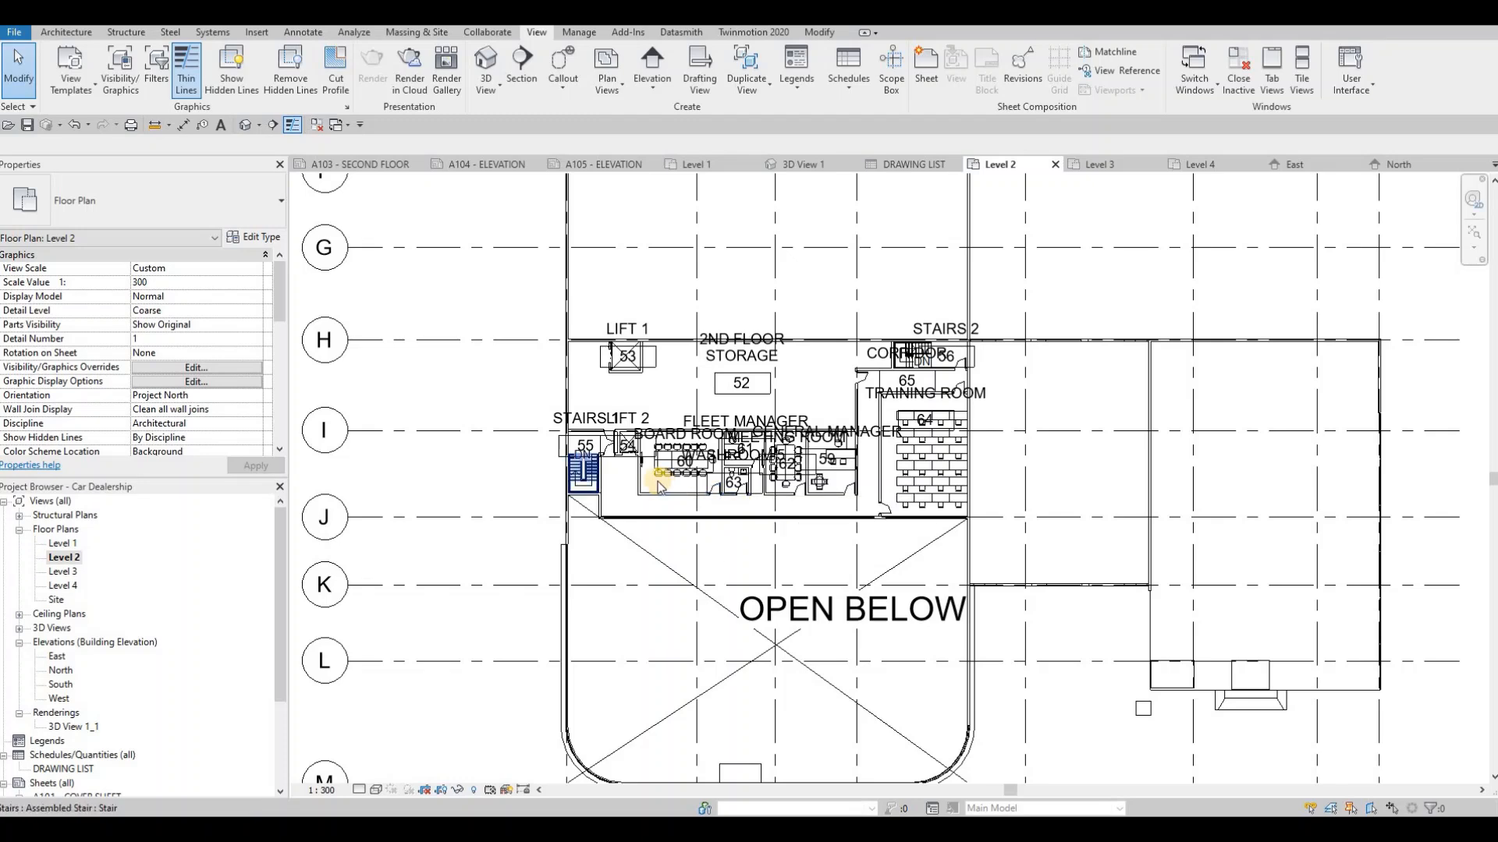
scroll(600, 445, "up", 2)
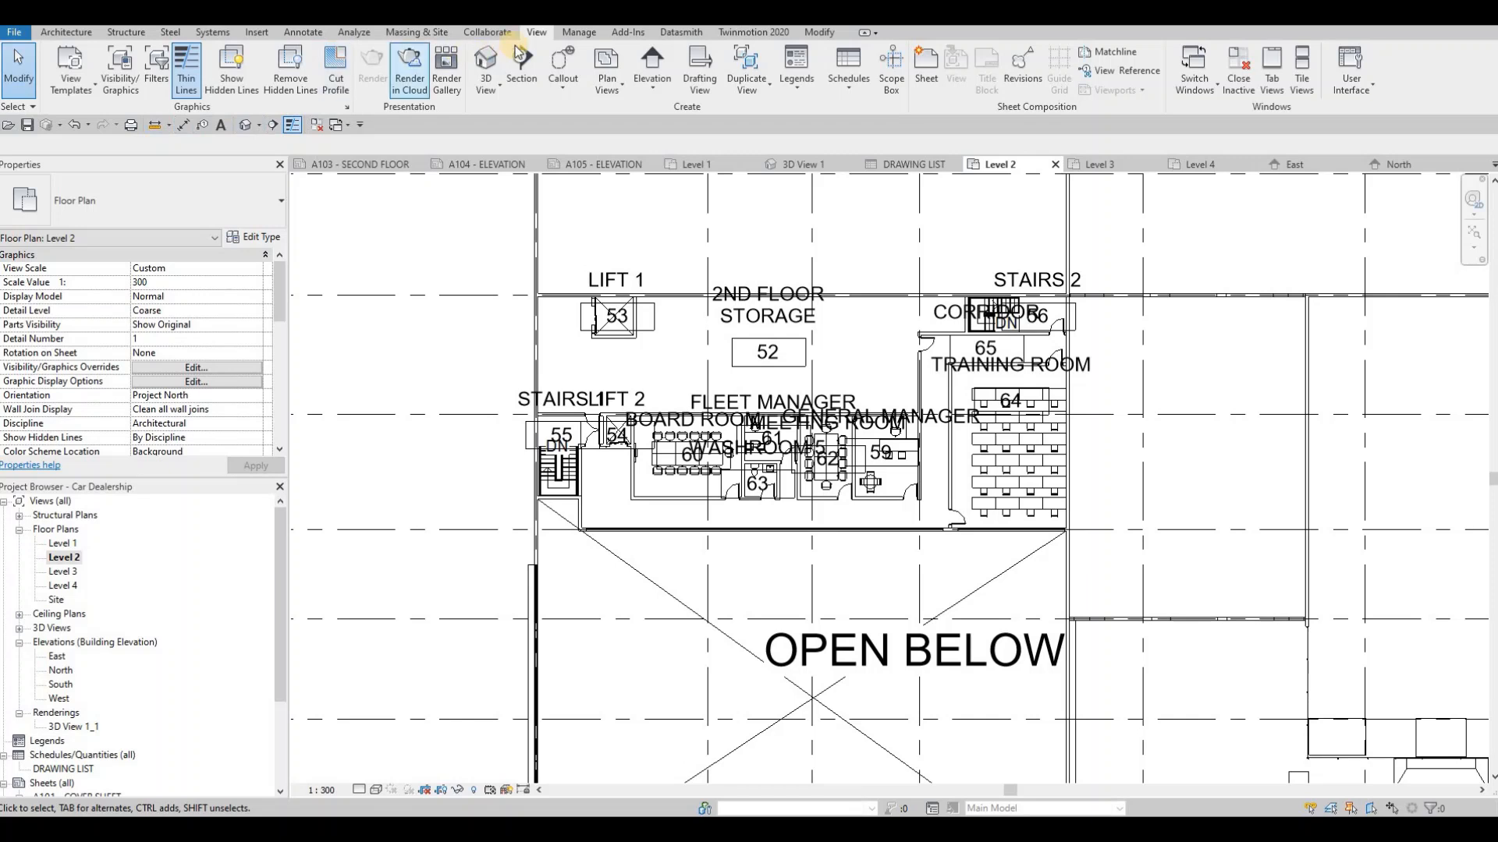
Draw a rectangular callout around the Level 2 rooms, from Lift 1 and Stairs 1 across to Stairs 2 and the training room
left_click(563, 56)
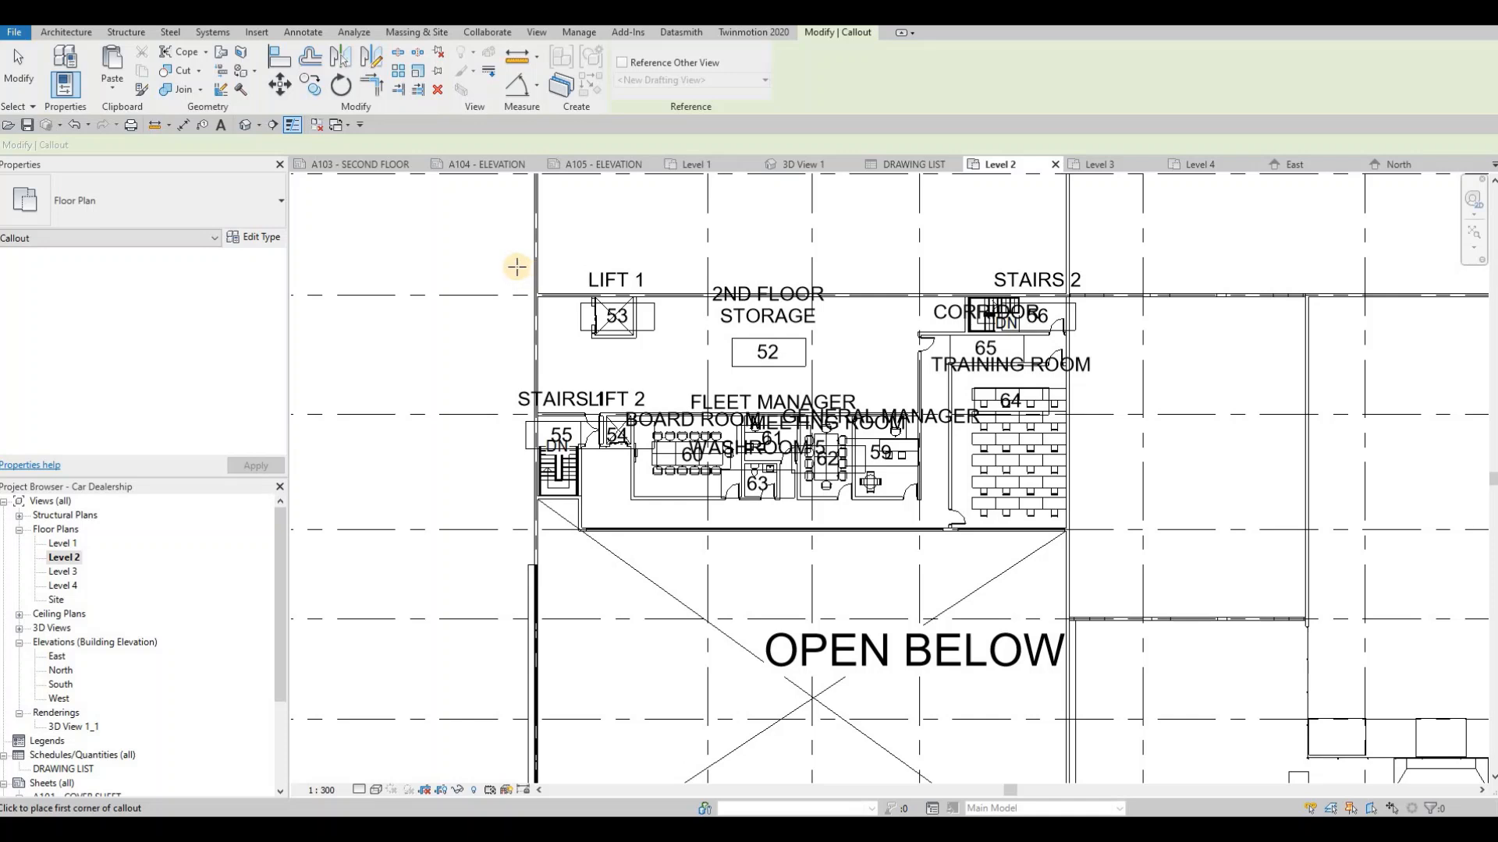
left_click(519, 272)
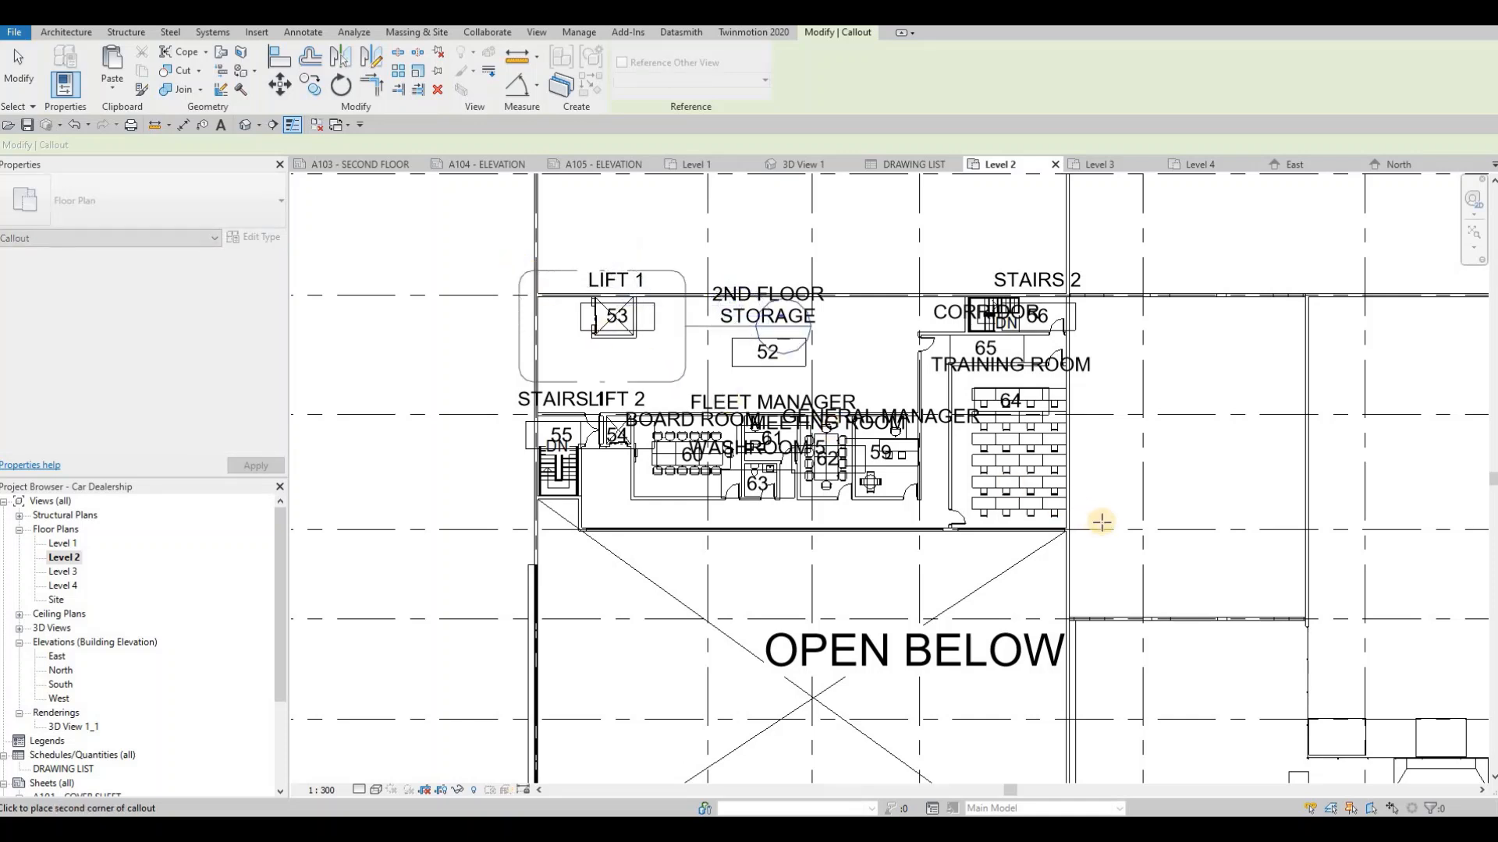
left_click(1102, 545)
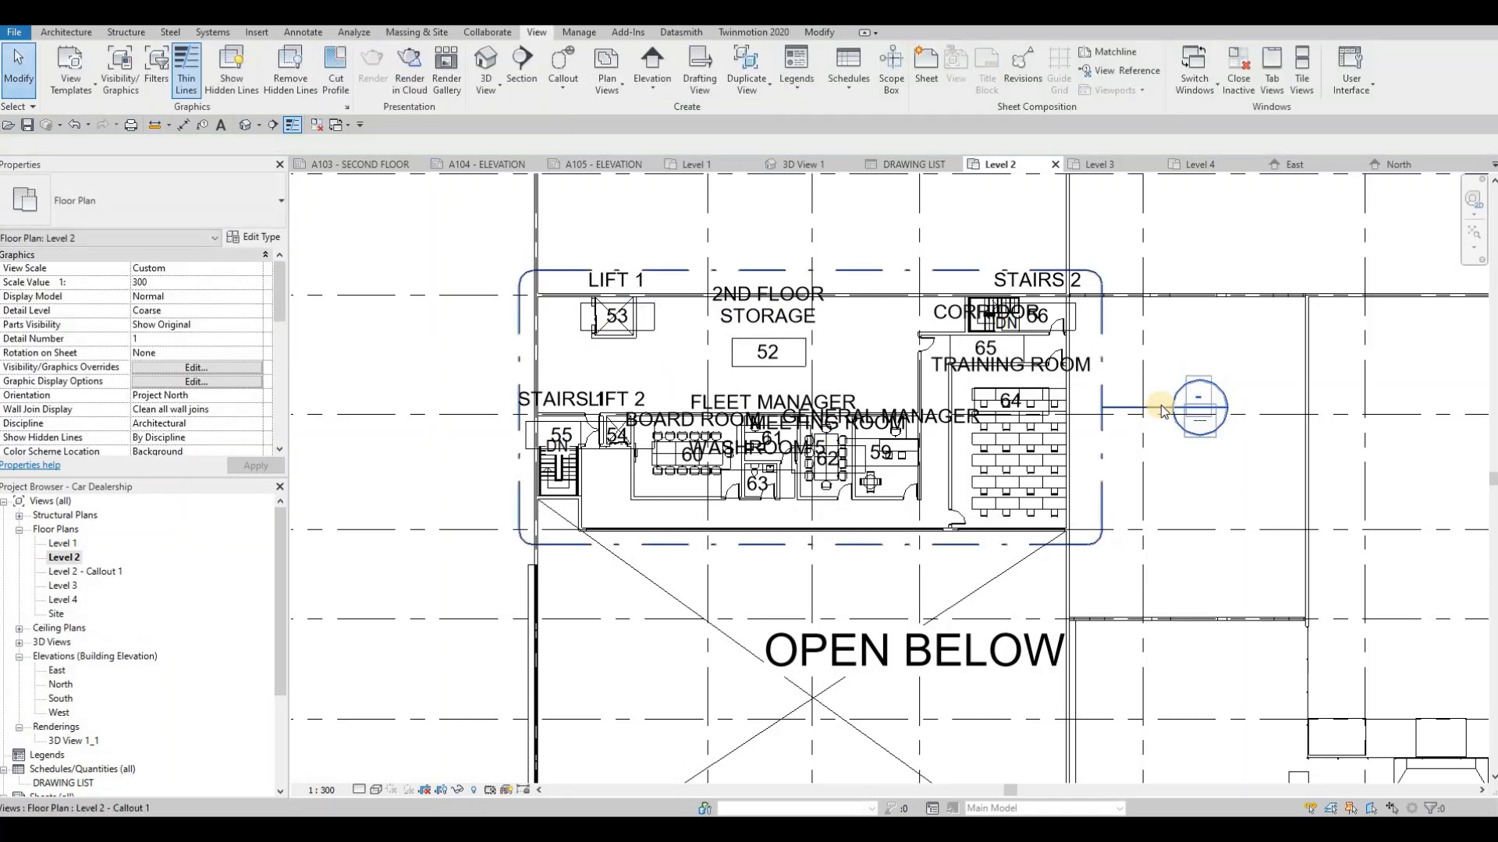
key("Escape")
key("Escape")
Reposition the head of the new Level 2 callout and open the callout's own plan view
left_click_drag(1173, 405, 759, 398)
middle_click_drag(796, 253, 823, 385)
key("Escape")
key("Escape")
double_click(816, 347)
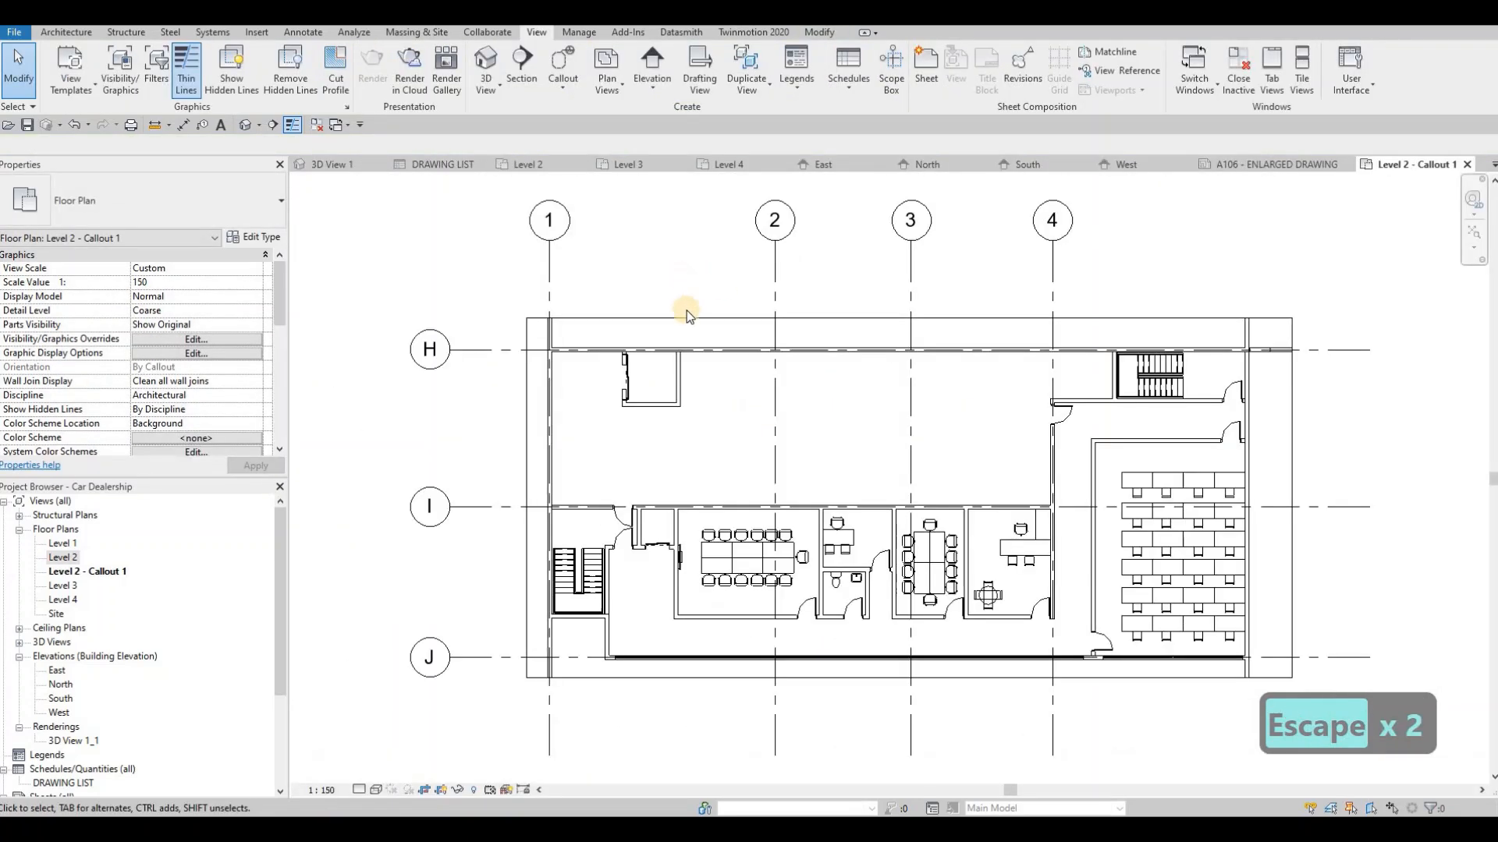
scroll(663, 253, "down", 1)
right_click(665, 253)
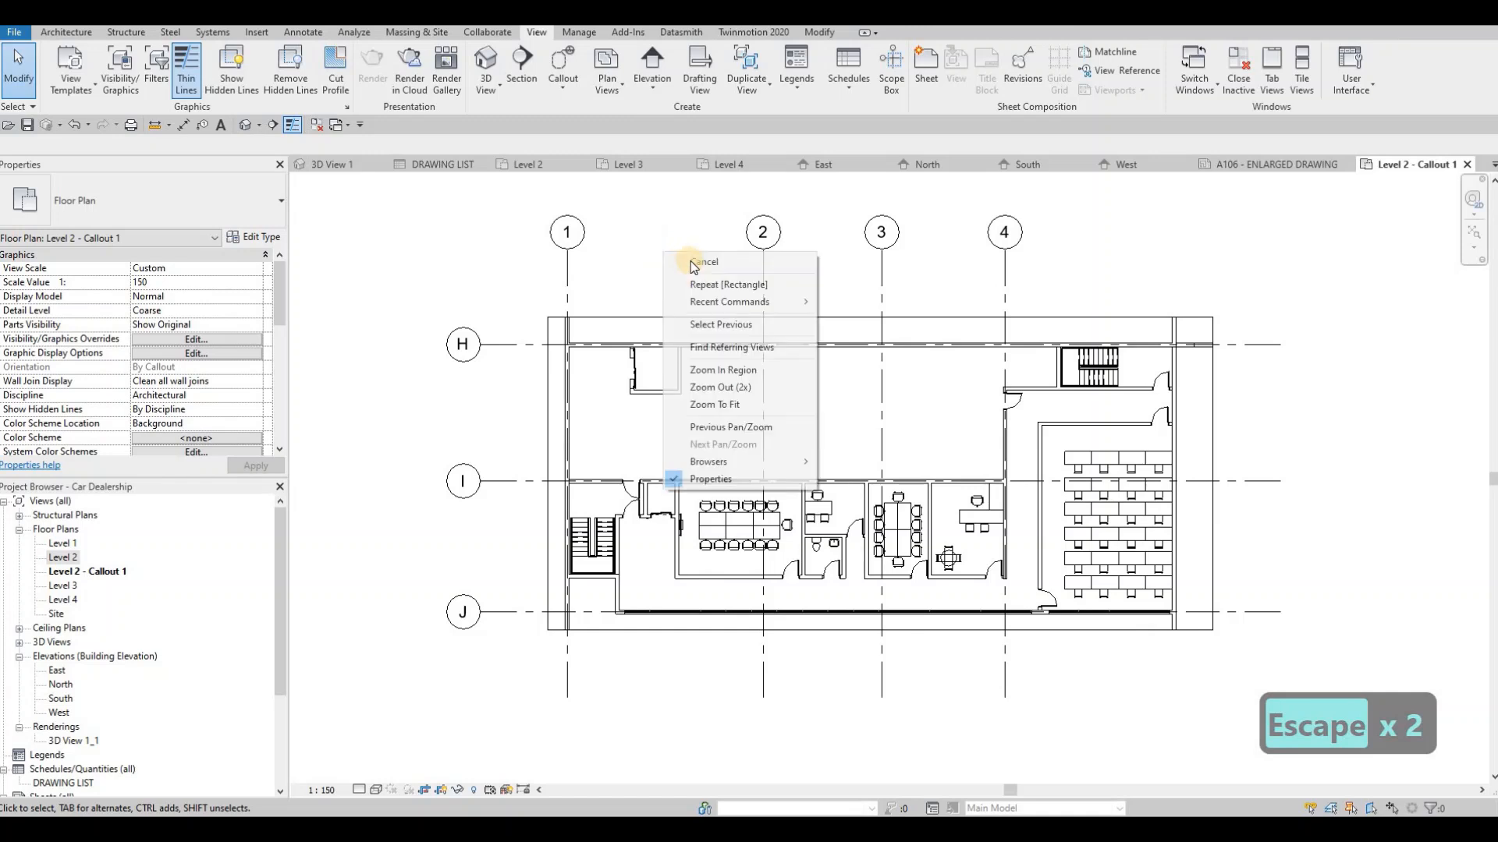
Find the views that refer to the Level 2 callout
left_click(753, 348)
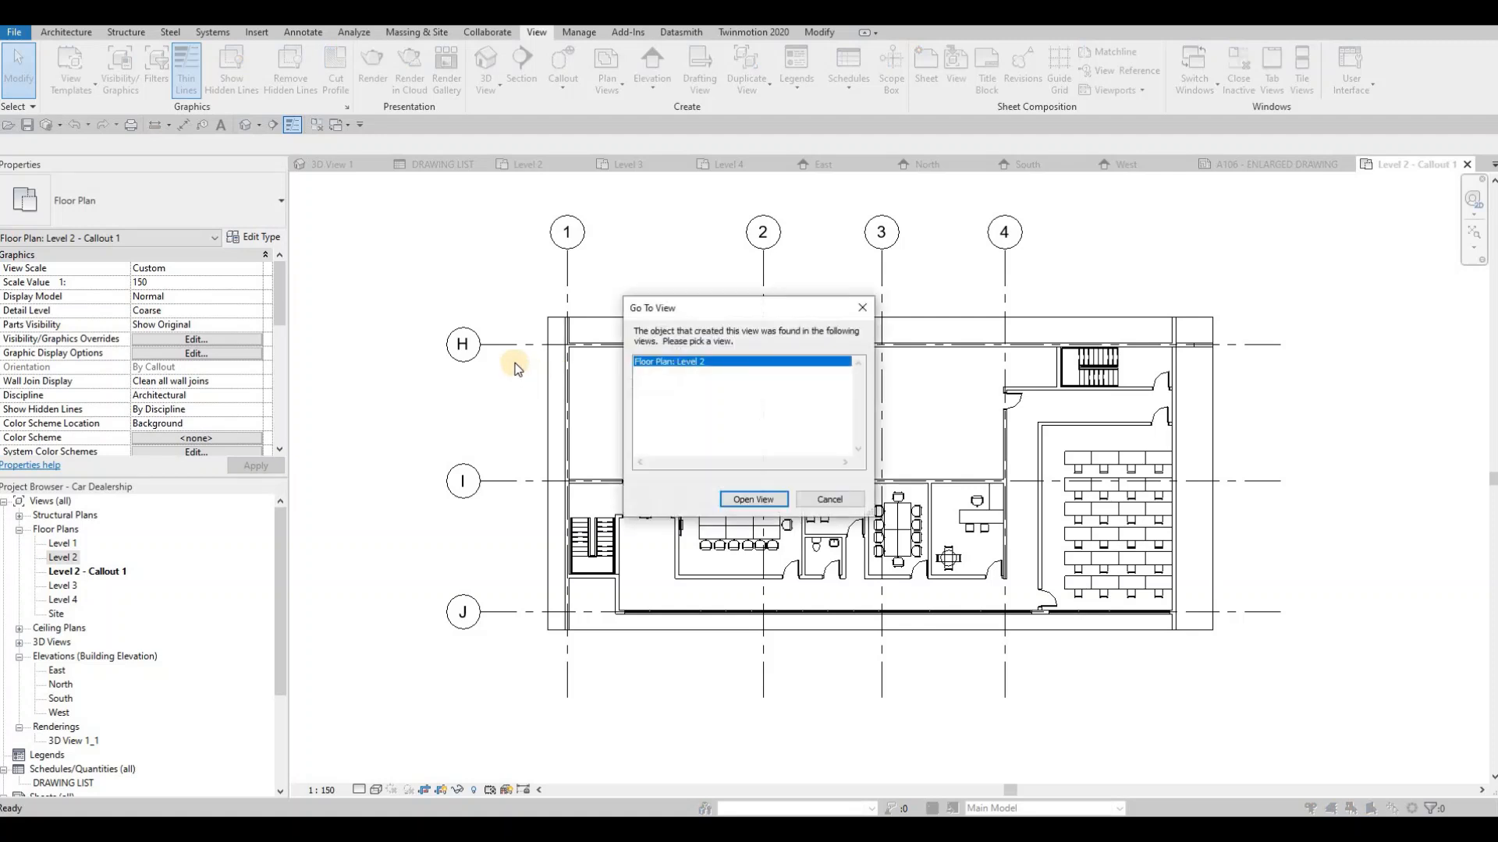
key("Escape")
key("Escape")
key("Escape")
right_click(752, 383)
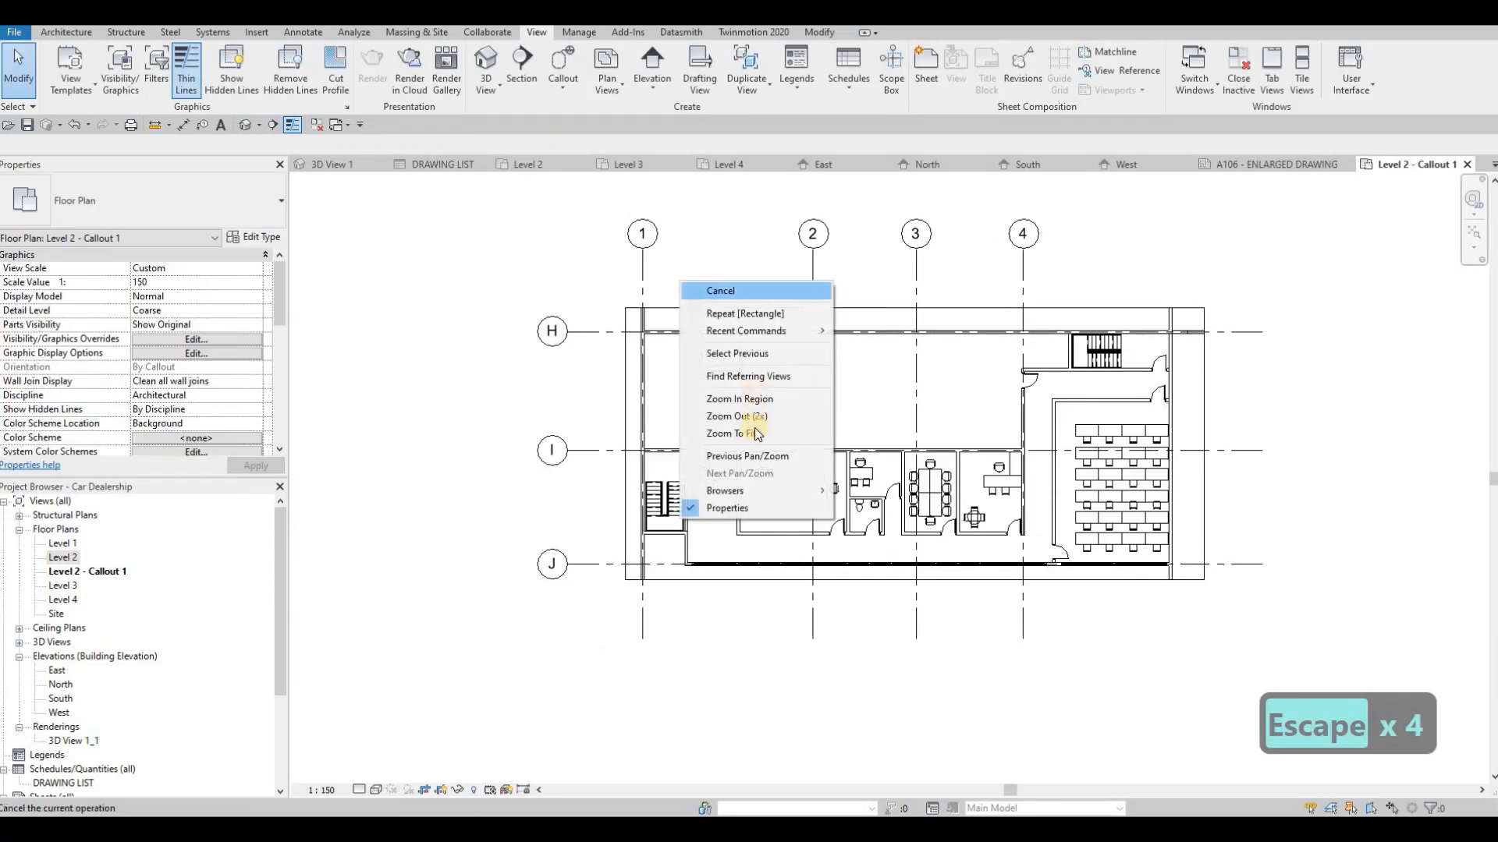
Rename the Level 2 callout view to ENLARGED SECOND FLOOR
left_click(101, 575)
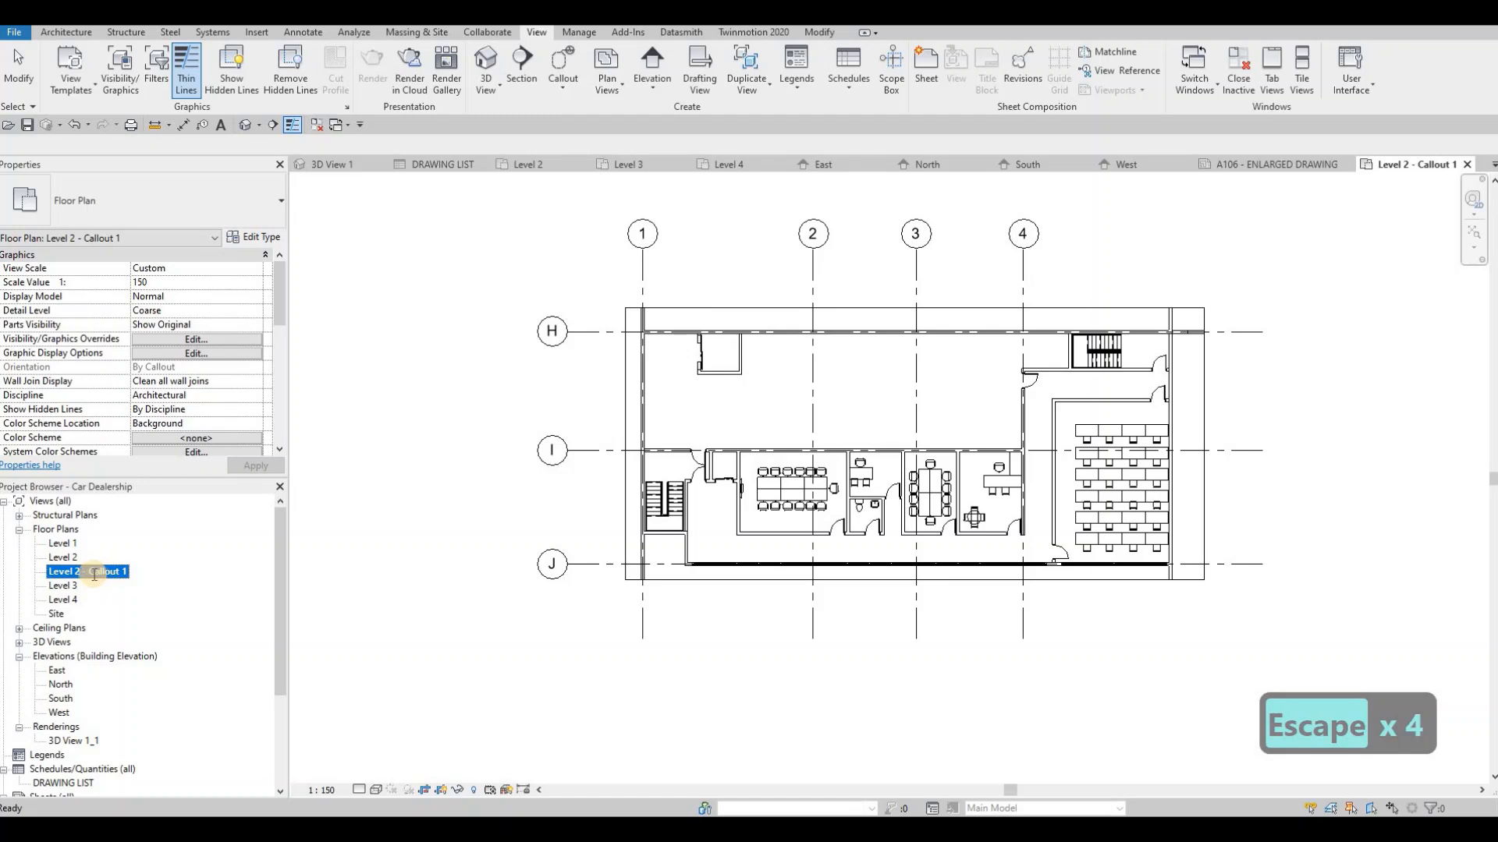
left_click(91, 574)
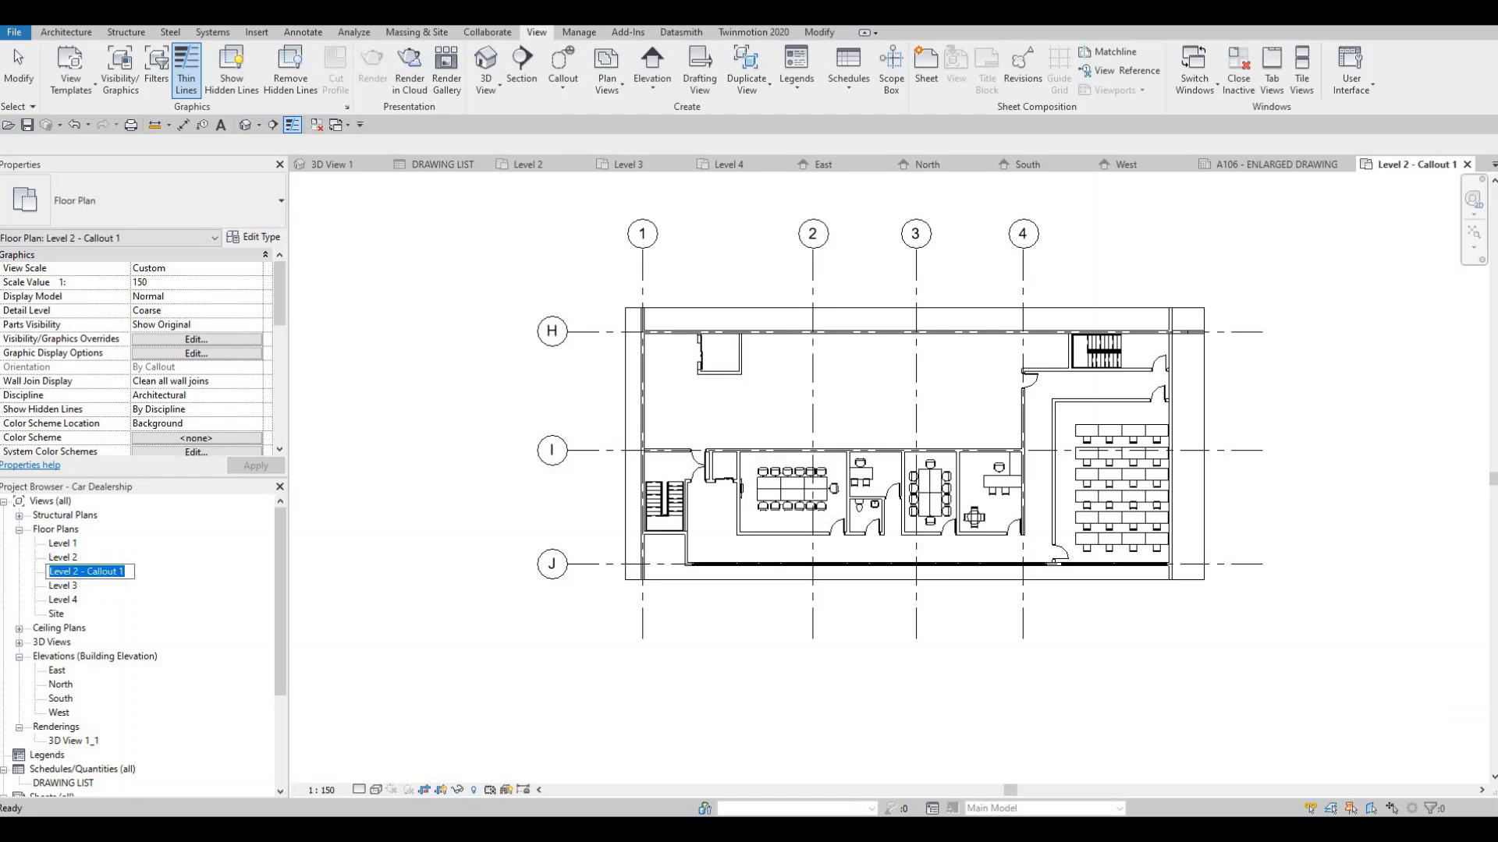
type("ENLARGED")
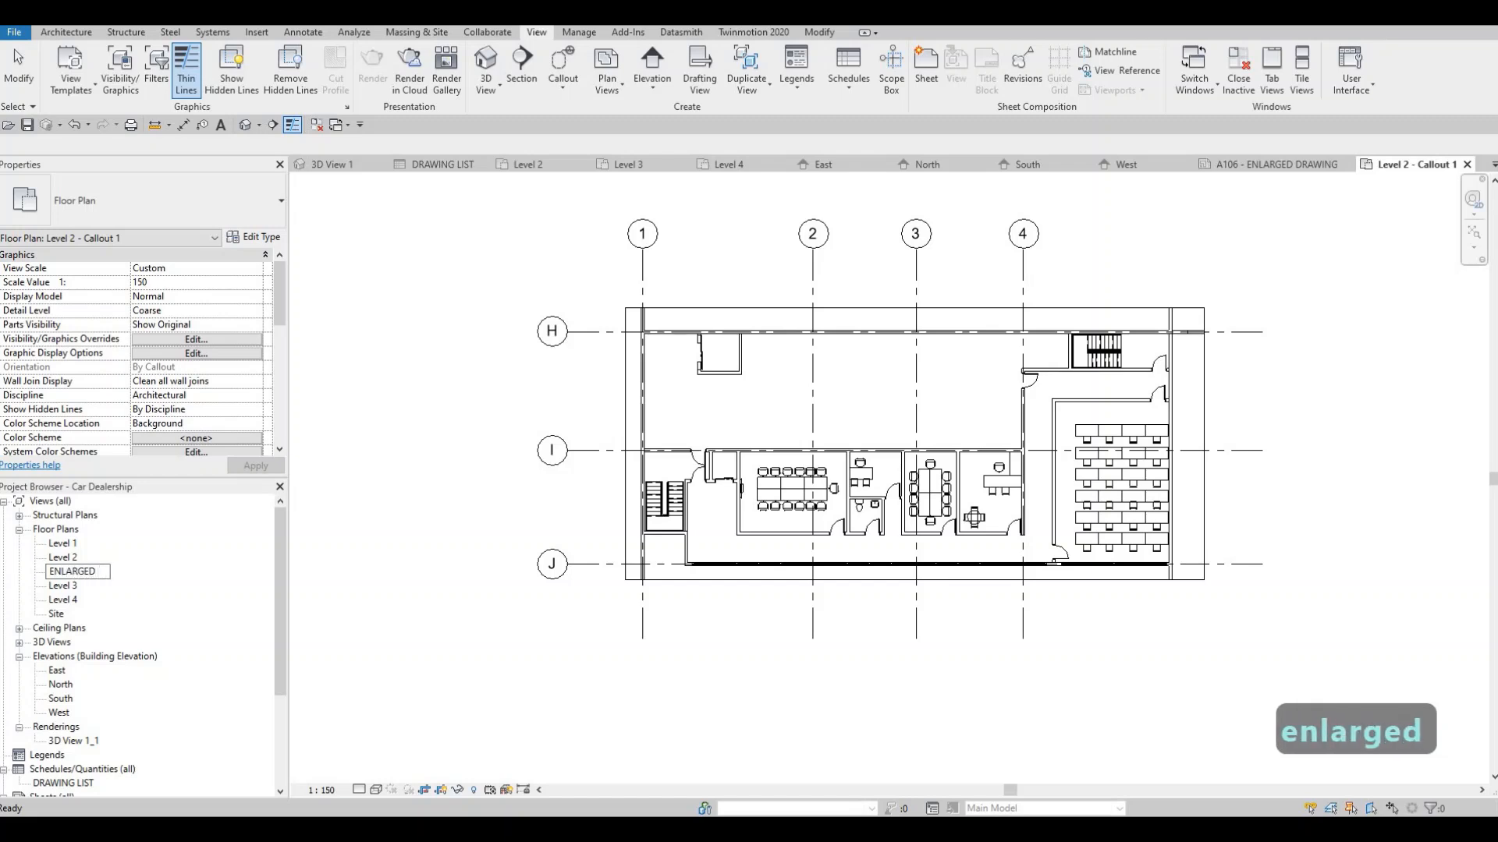
type(" SECOND FL")
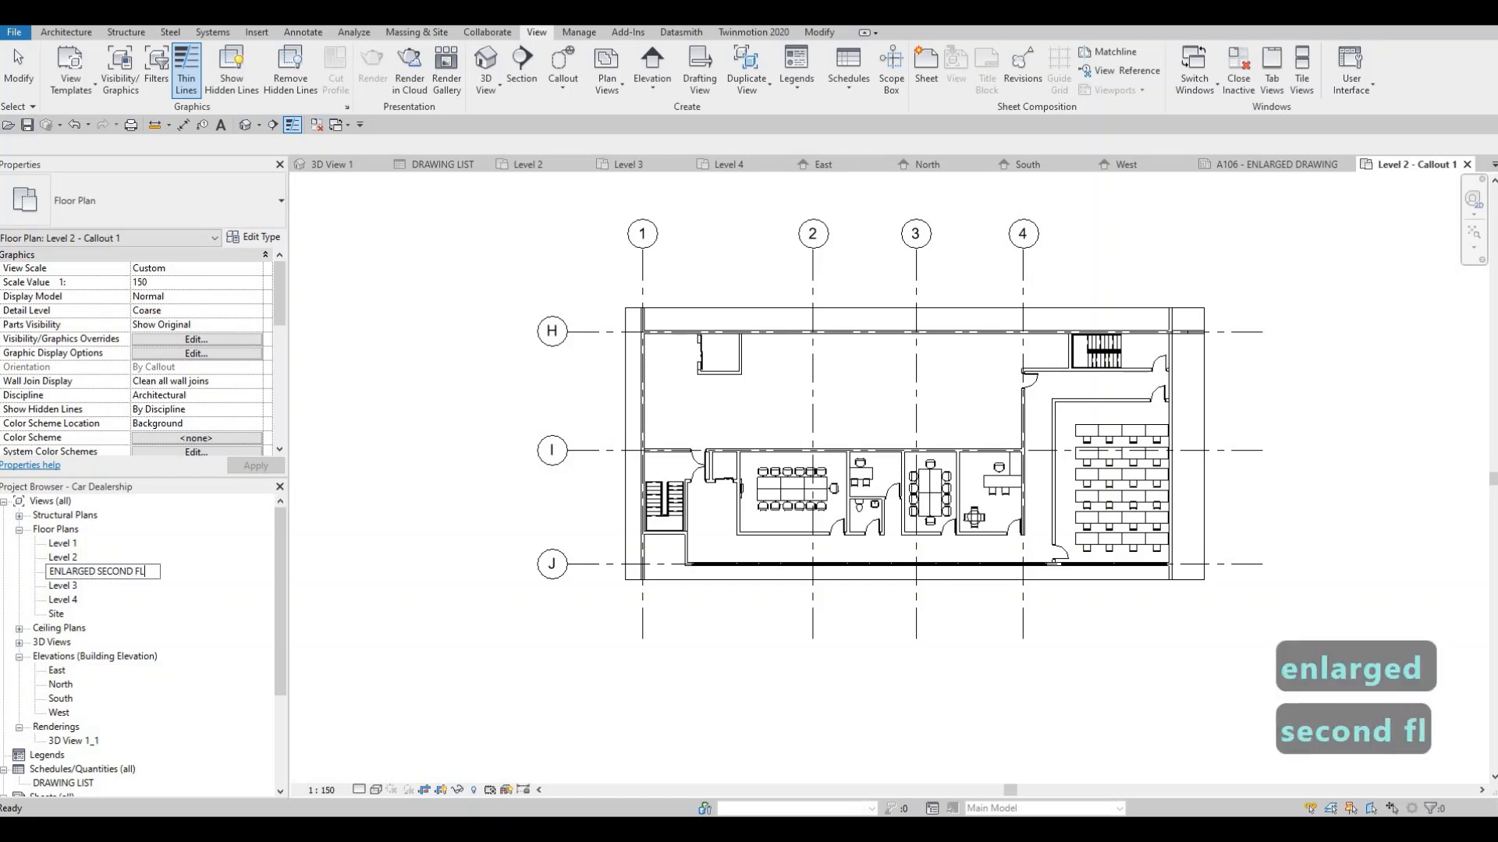
type("OOR")
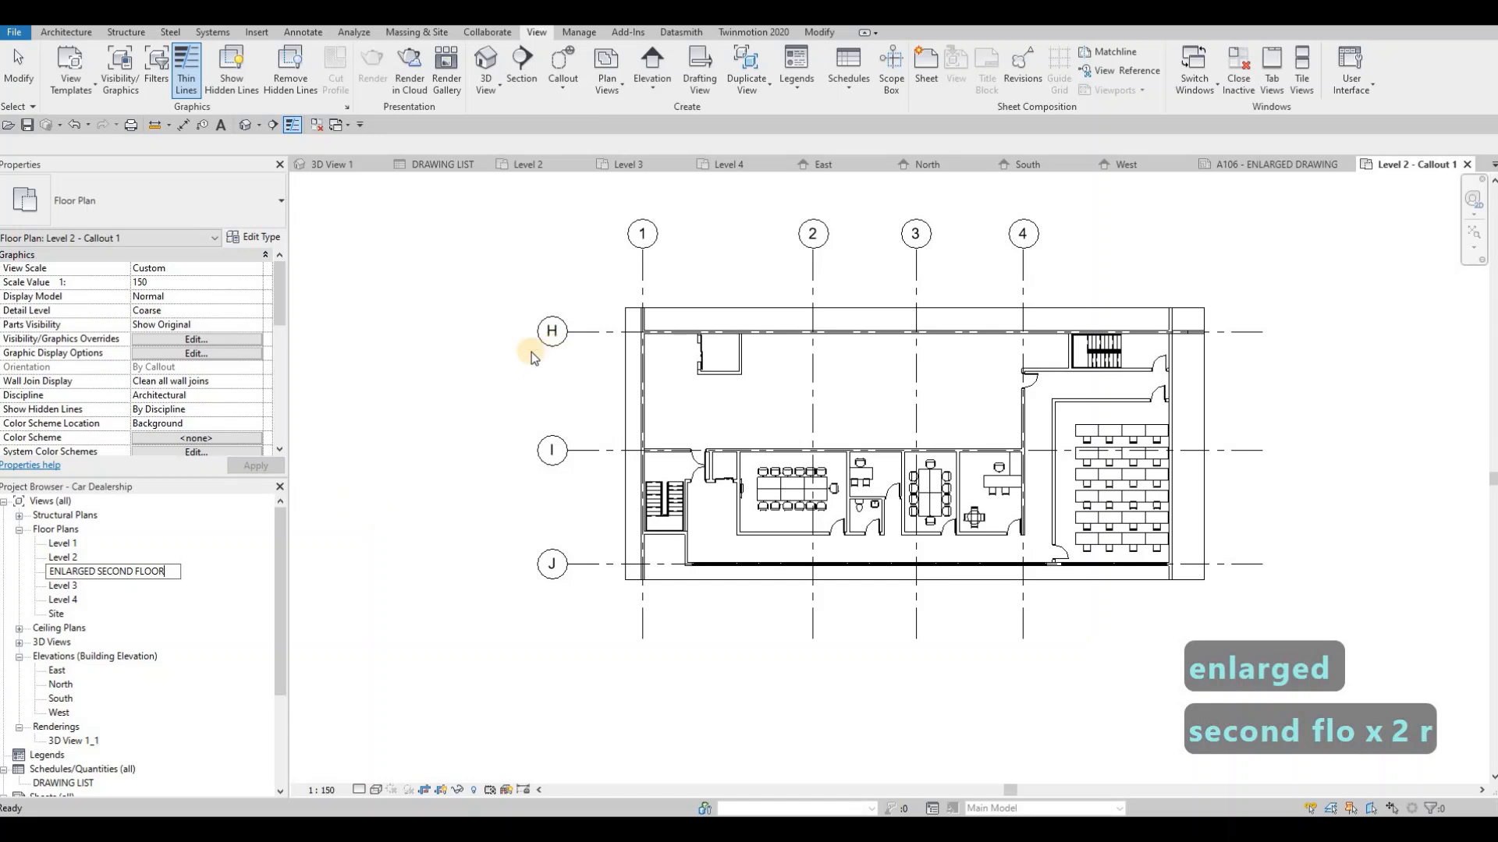
left_click(780, 357)
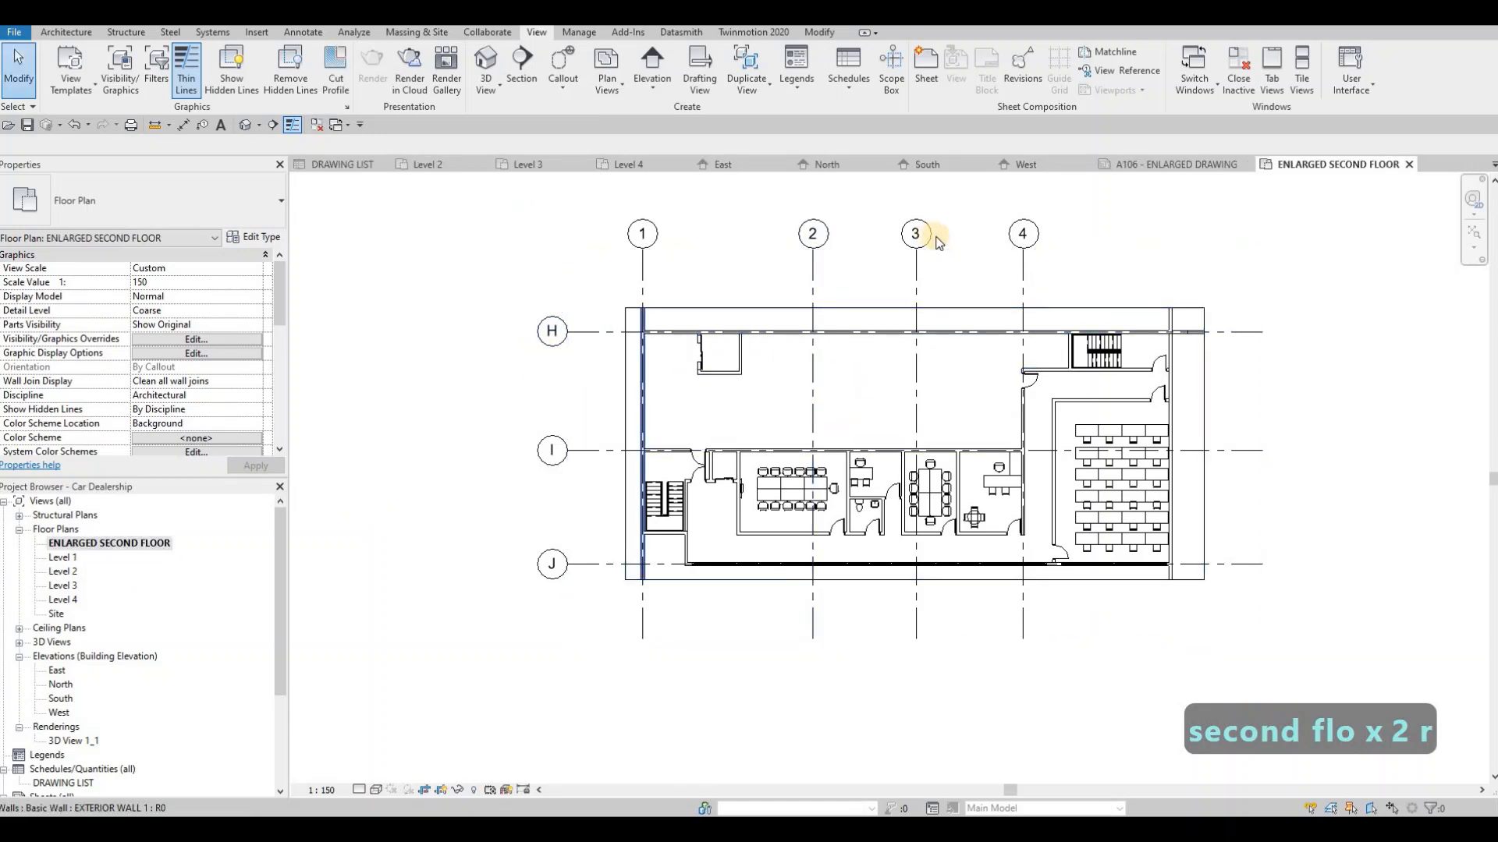
Place the ENLARGED SECOND FLOOR plan near the middle of sheet A106
left_click(1162, 166)
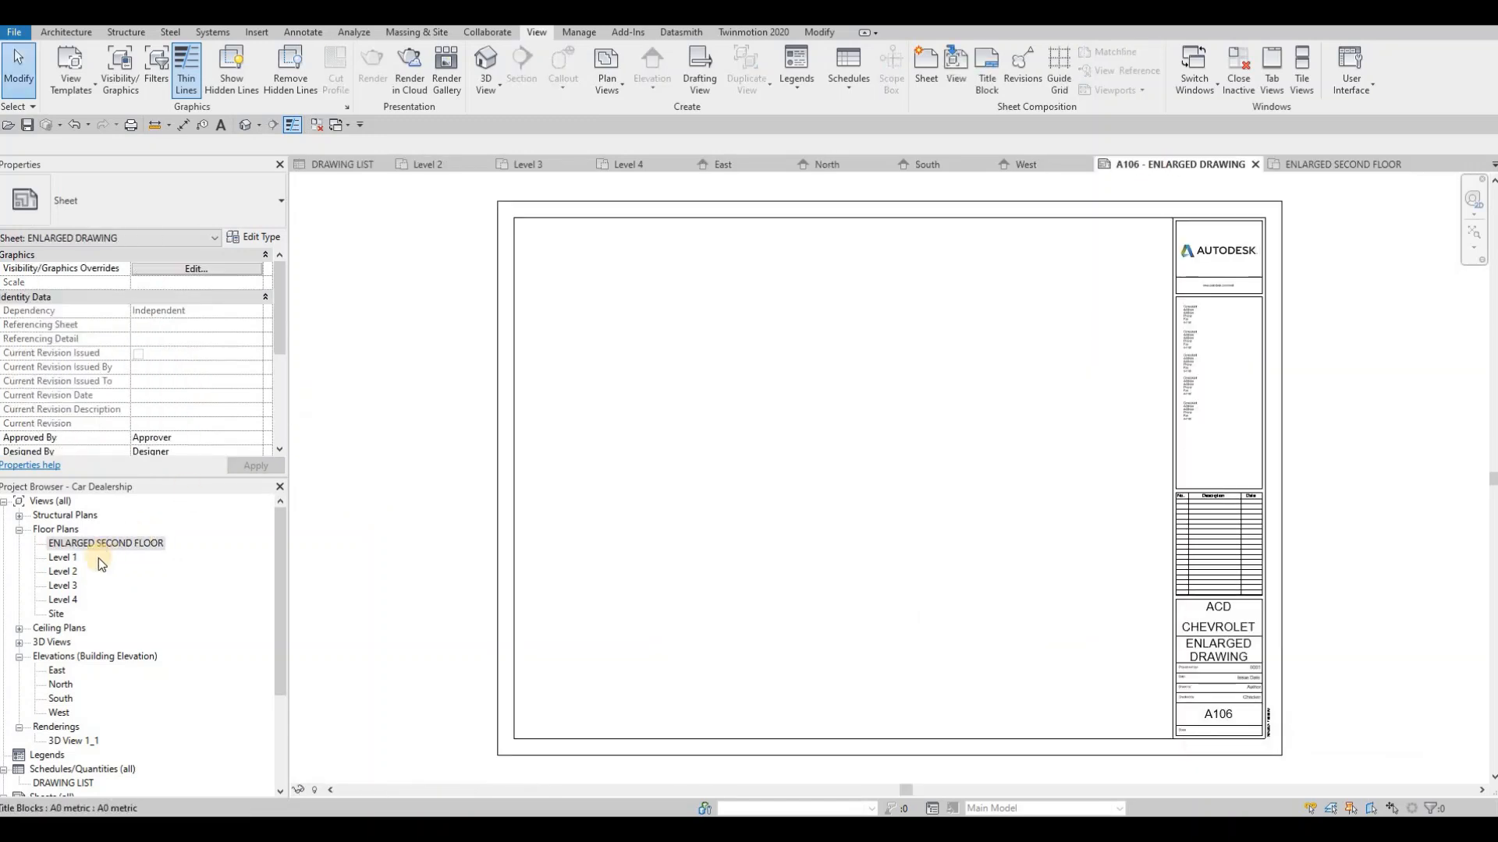
left_click_drag(96, 546, 833, 422)
left_click(834, 413)
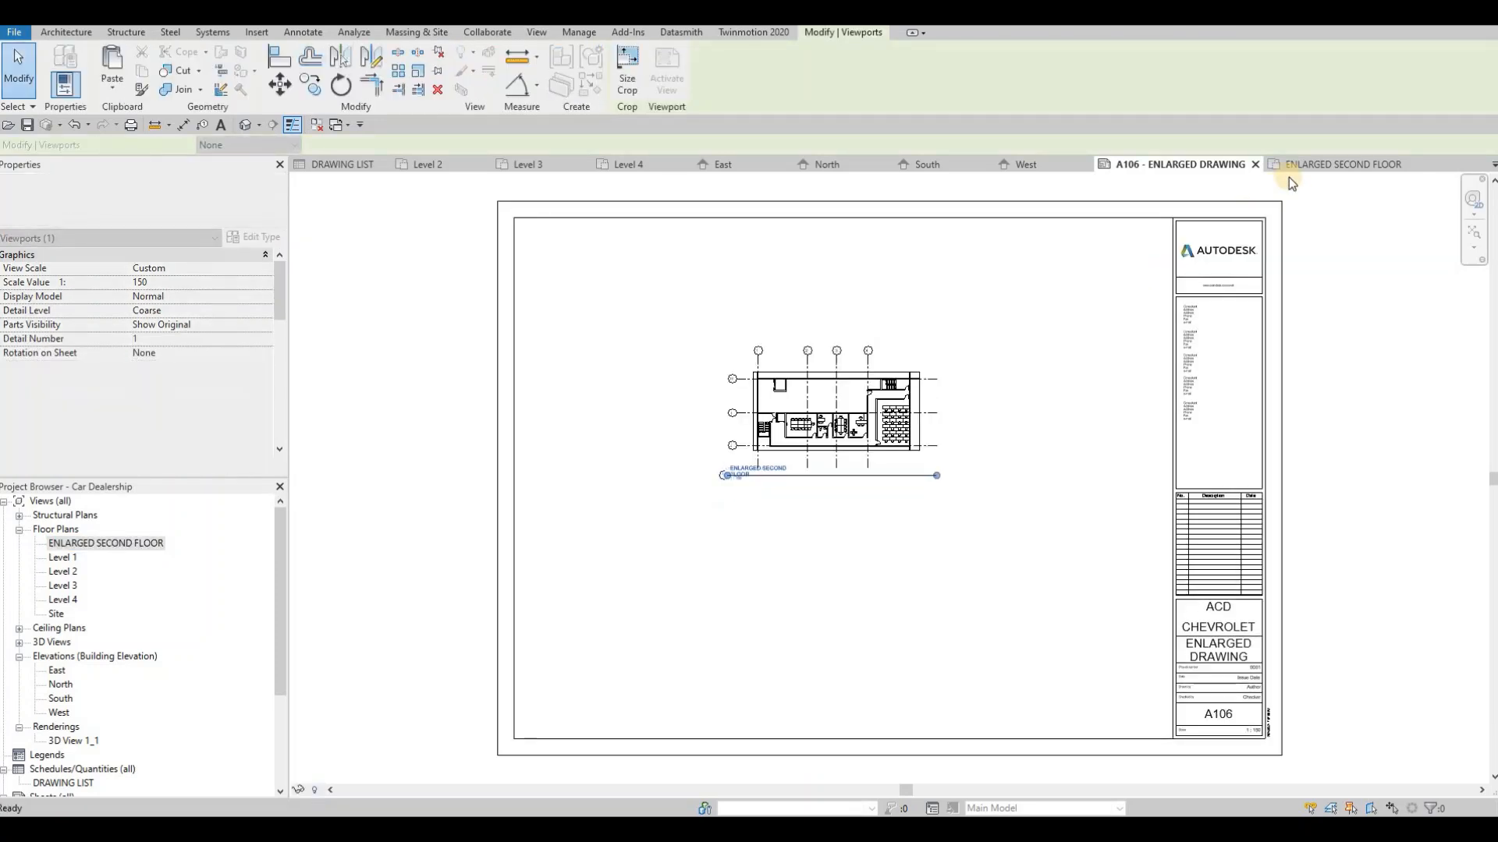
key("Escape")
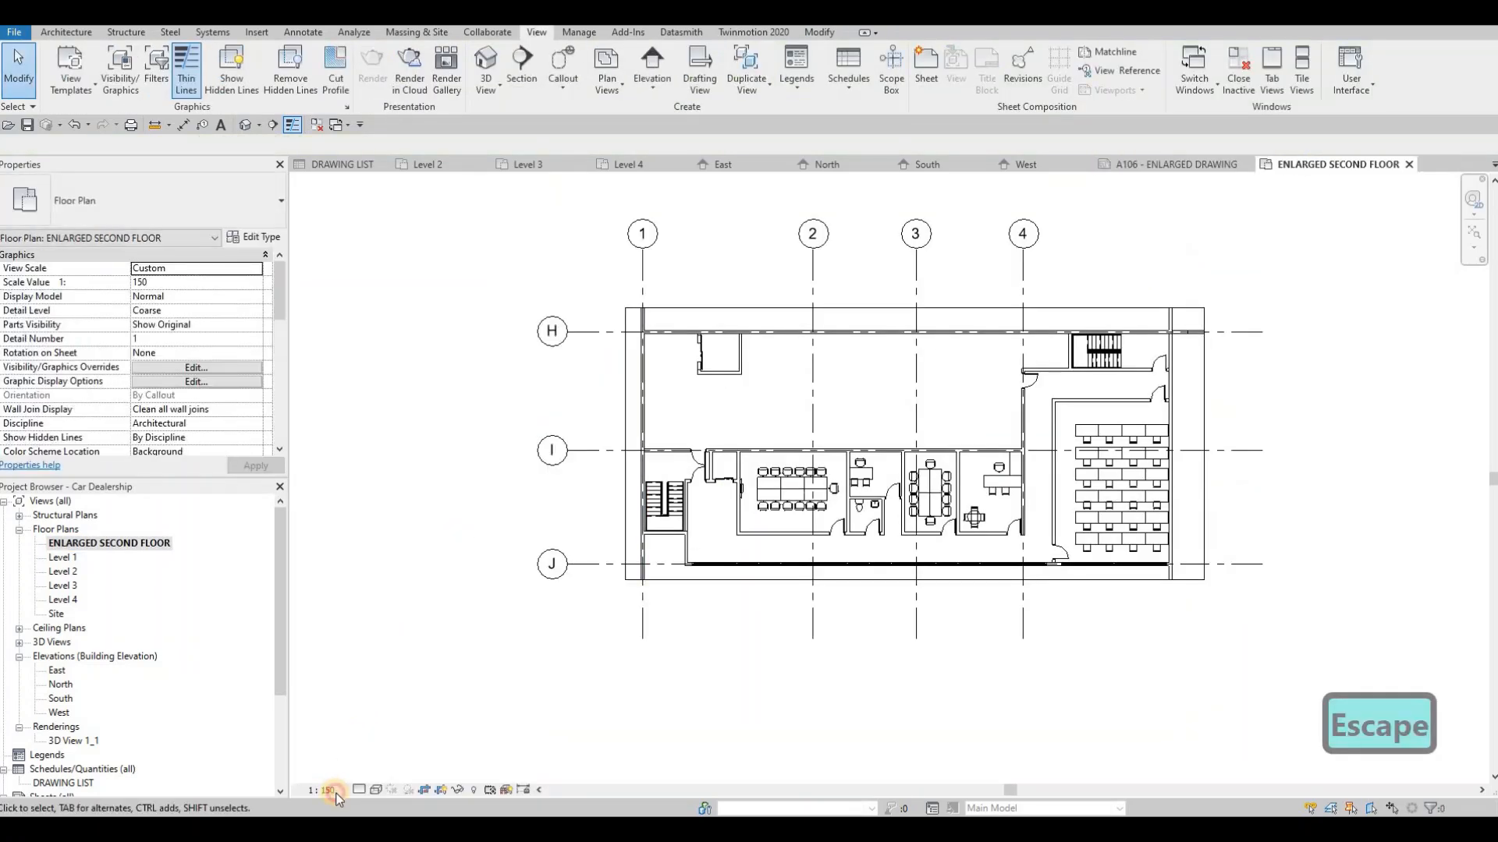
Try a view scale of 1:100 for the ENLARGED SECOND FLOOR plan and check its size on sheet A106
left_click(328, 791)
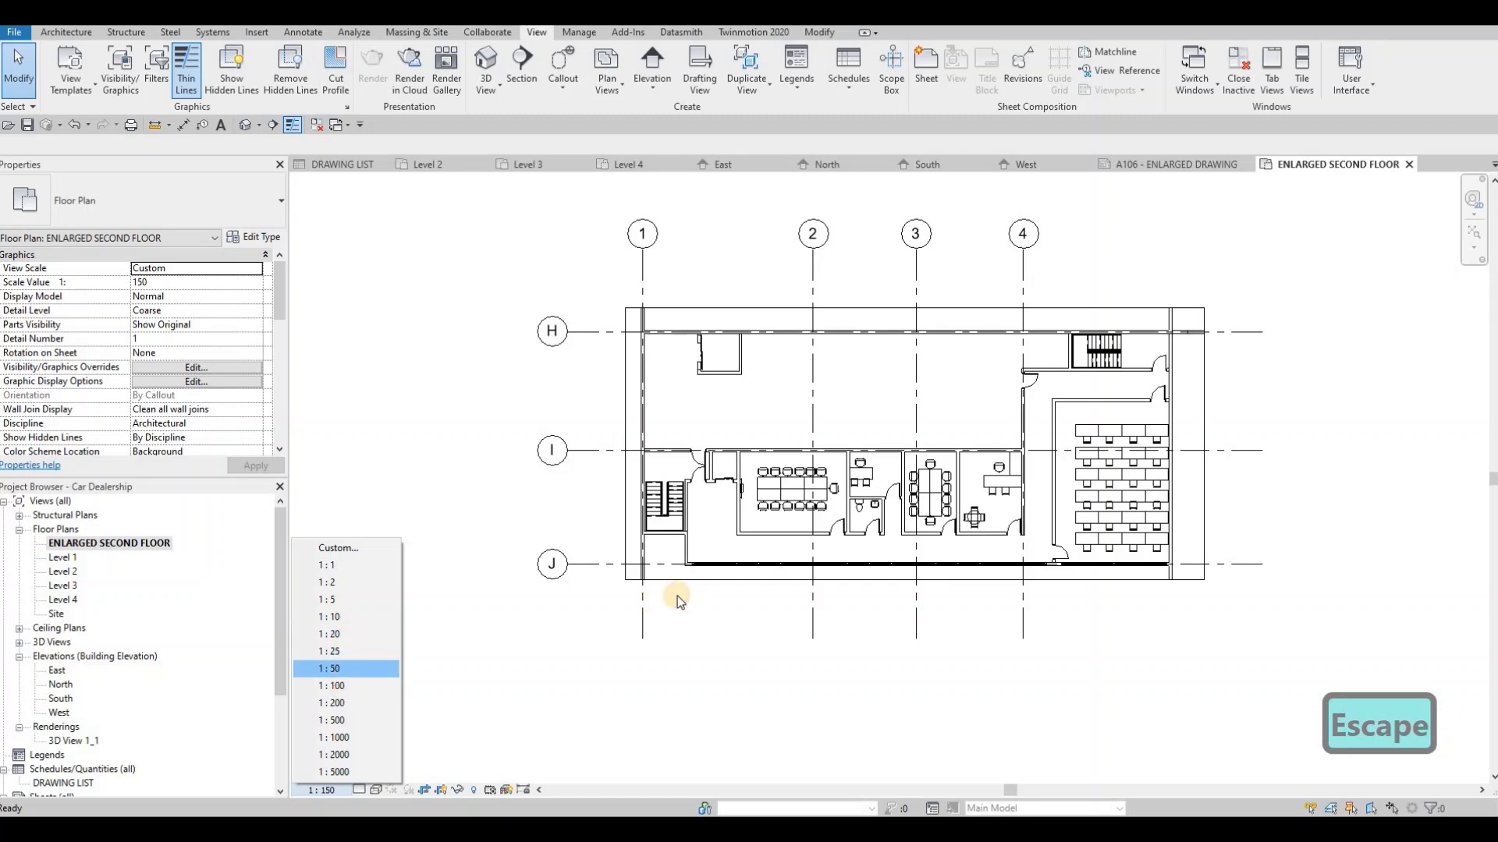
key("Escape")
left_click(1160, 165)
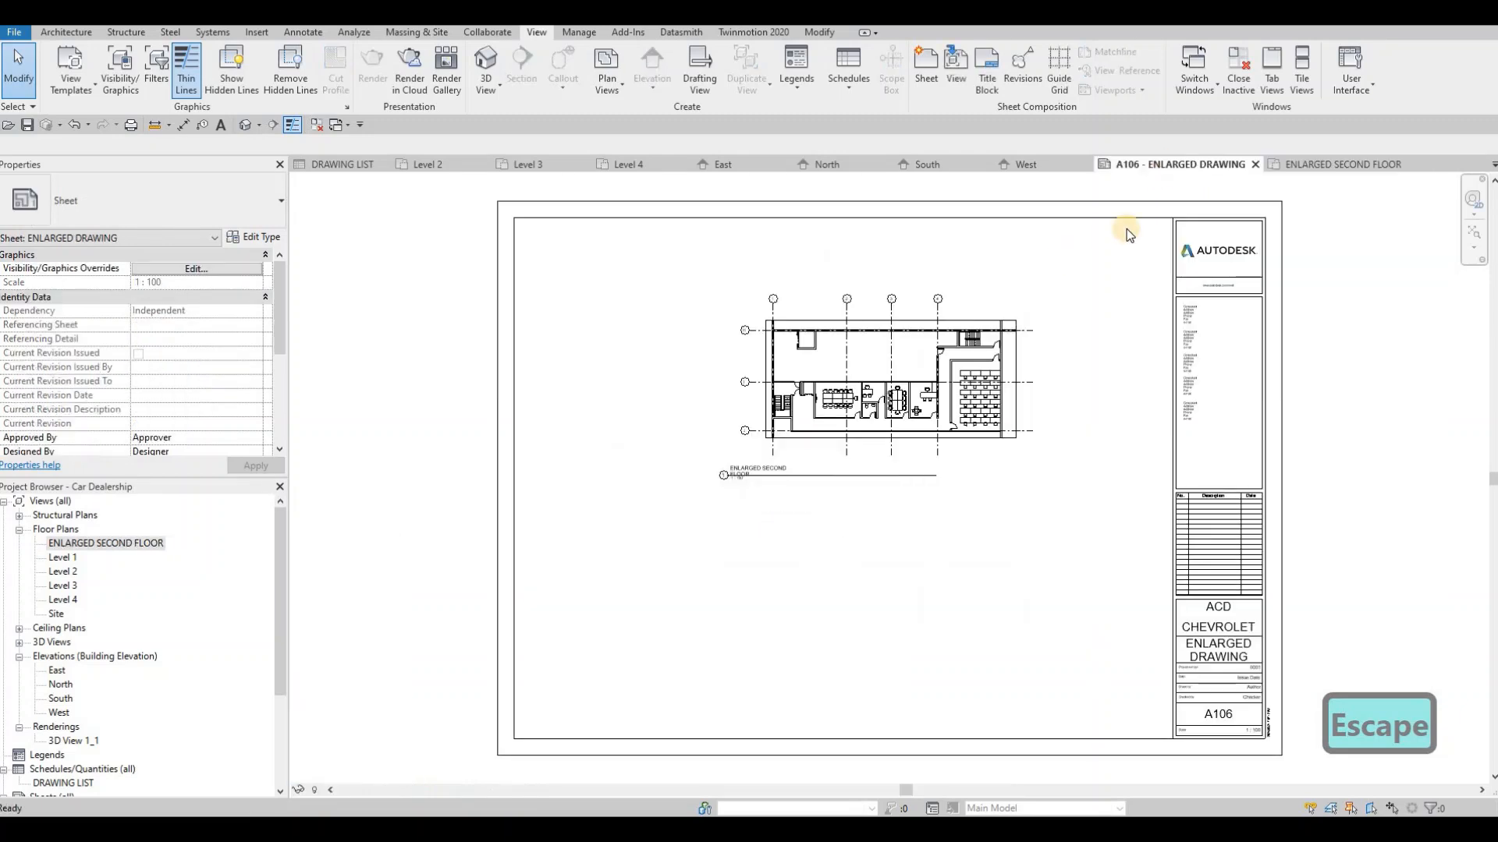
Set the ENLARGED SECOND FLOOR plan's view scale to 1:50 and return to sheet A106
left_click(1328, 165)
left_click(325, 791)
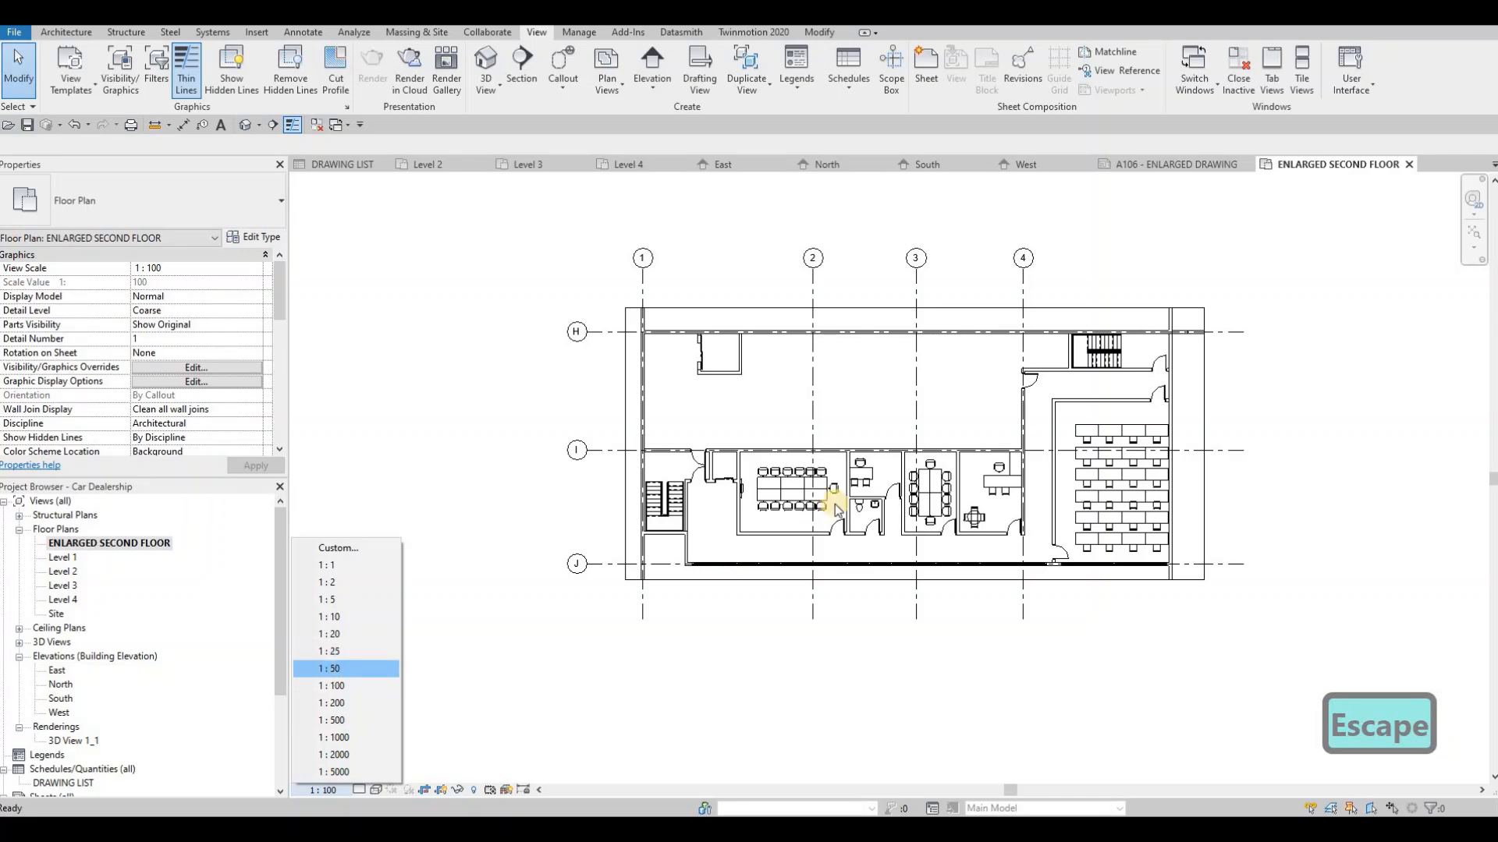
key("Escape")
left_click(1163, 164)
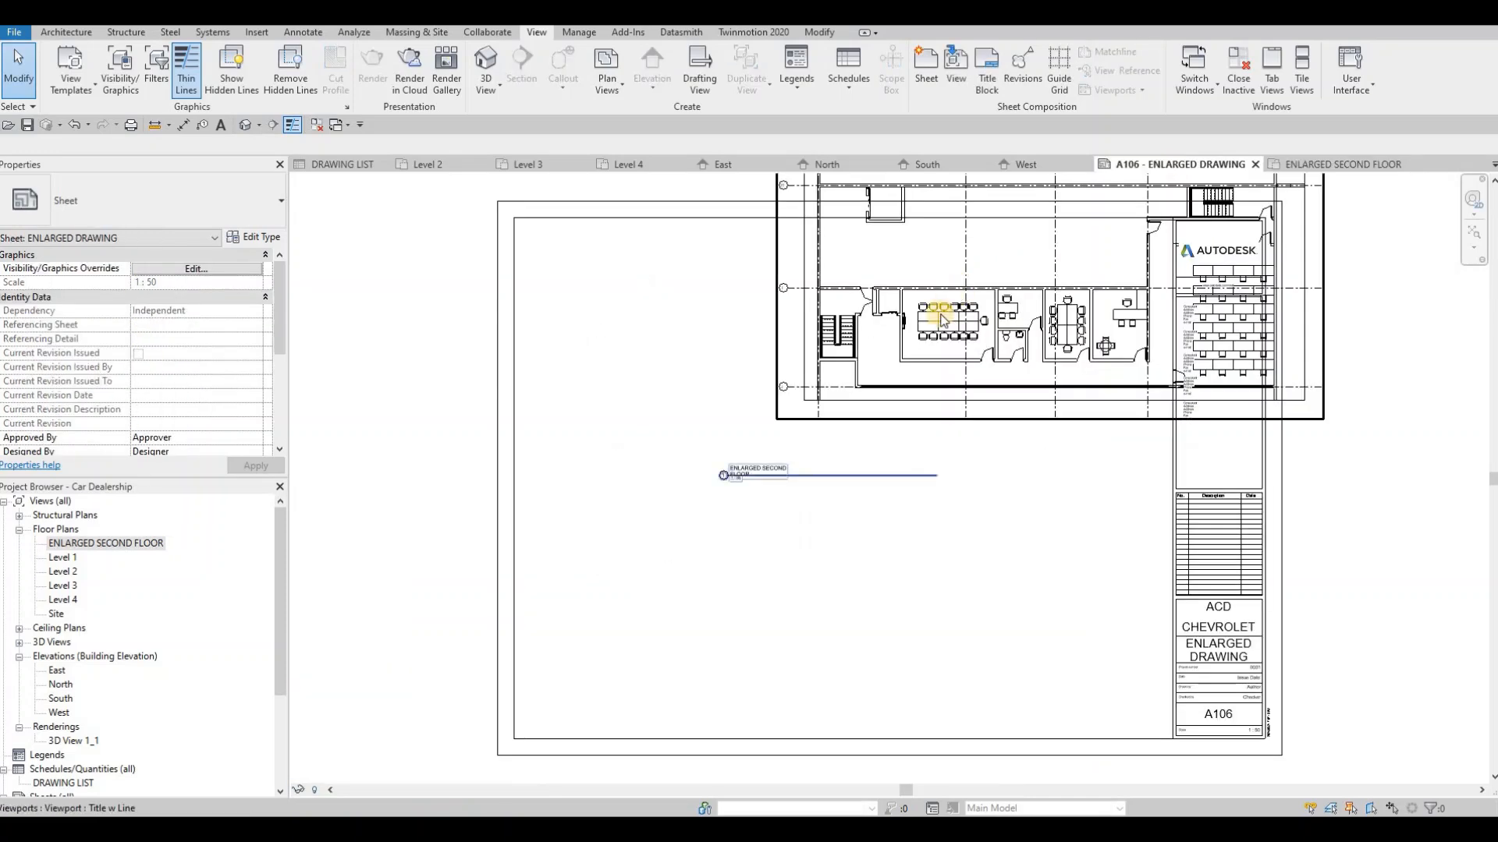
Move the enlarged plan's viewport inside the upper part of the A106 sheet border, clear of the title block
scroll(826, 351, "down", 2)
left_click_drag(834, 381, 690, 480)
key("Escape")
key("Escape")
Extend the viewport's title line to the full width of the enlarged second floor plan
left_click(794, 394)
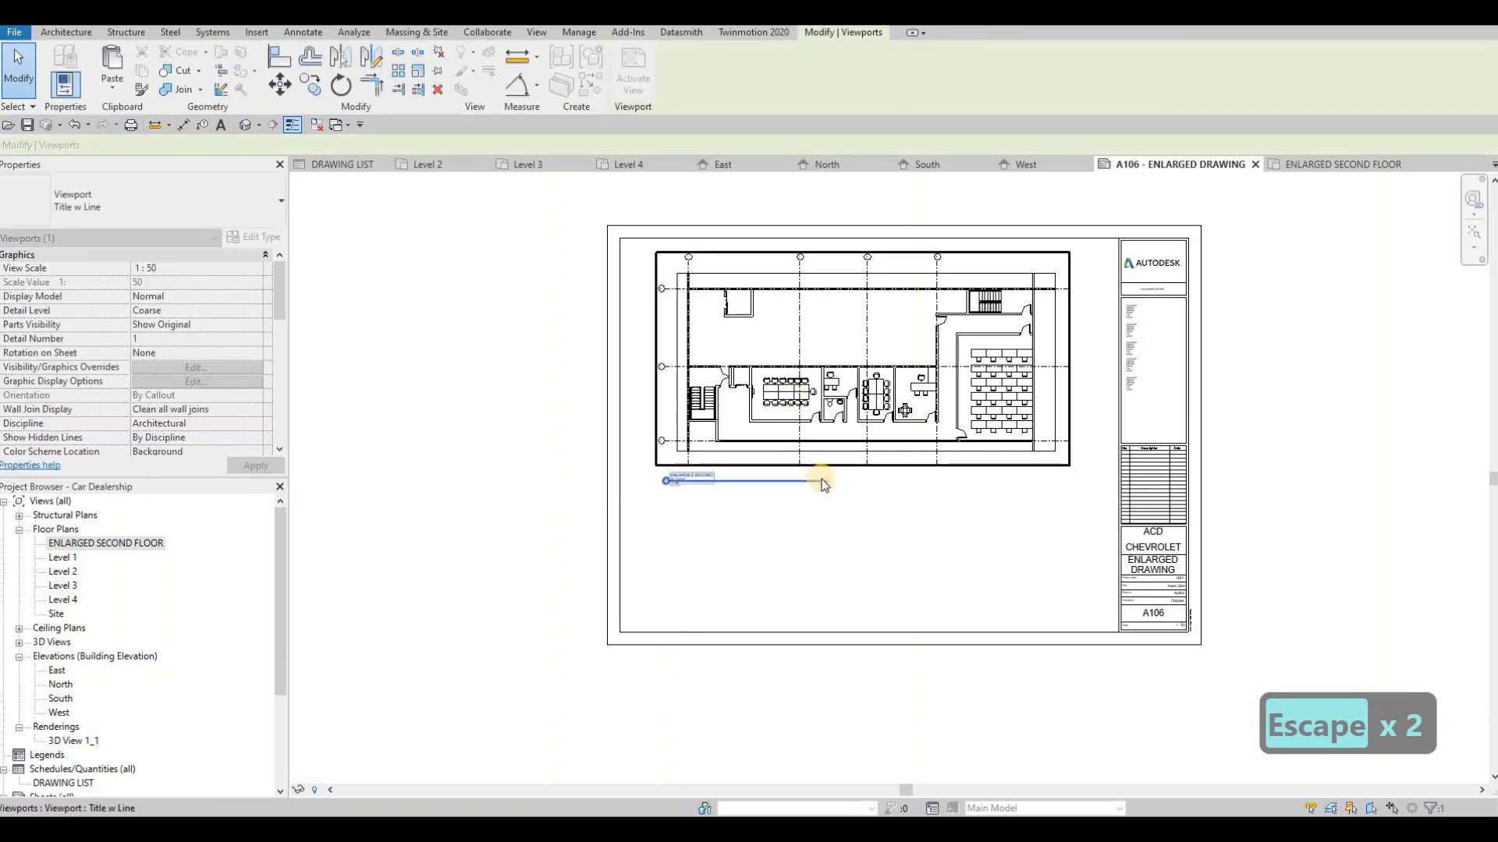
key("Escape")
left_click_drag(823, 481, 1069, 488)
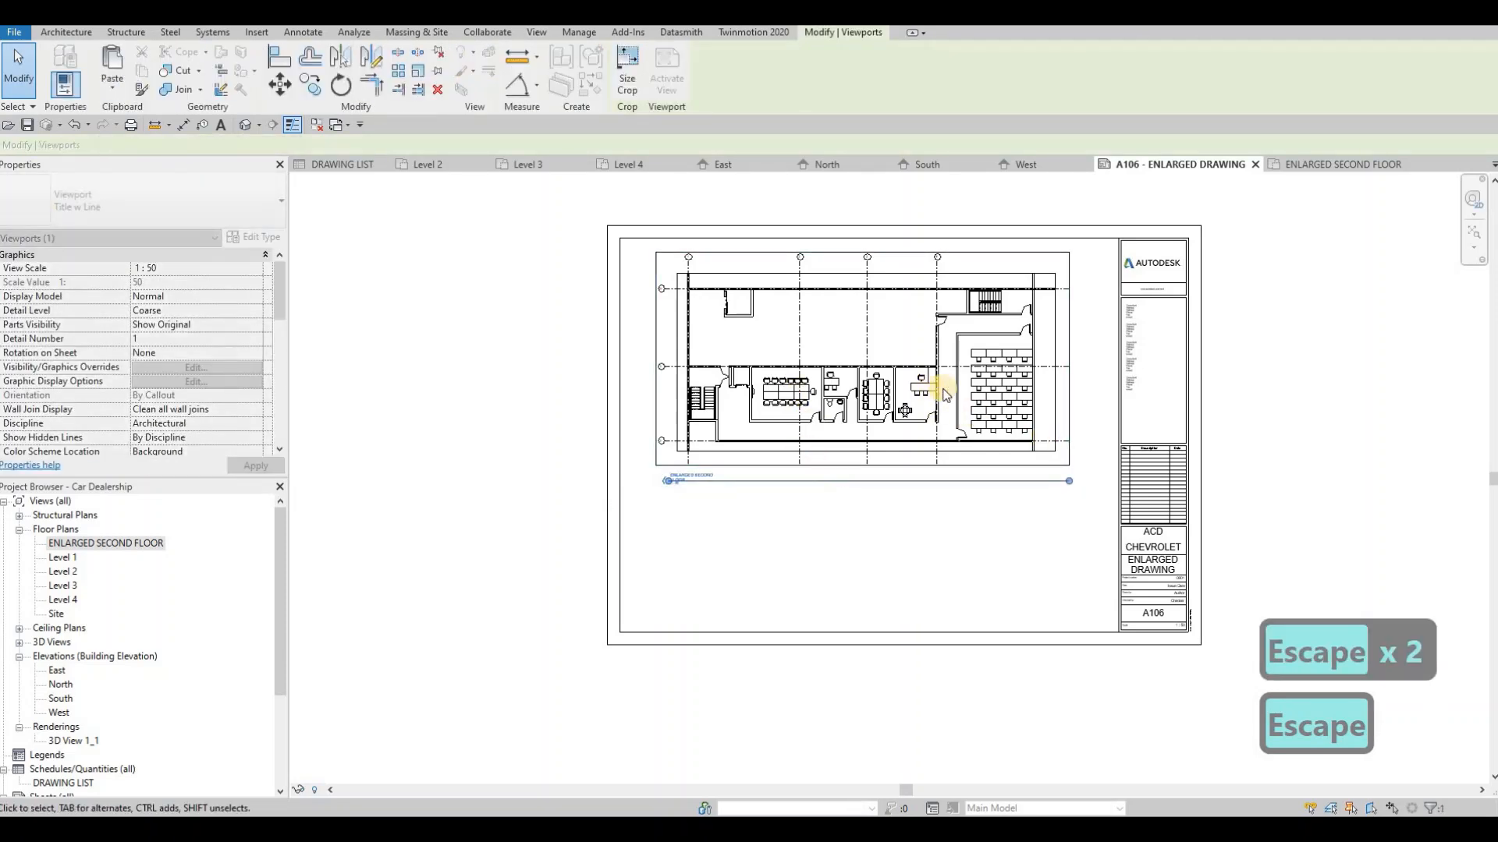
key("Escape")
scroll(780, 453, "up", 3)
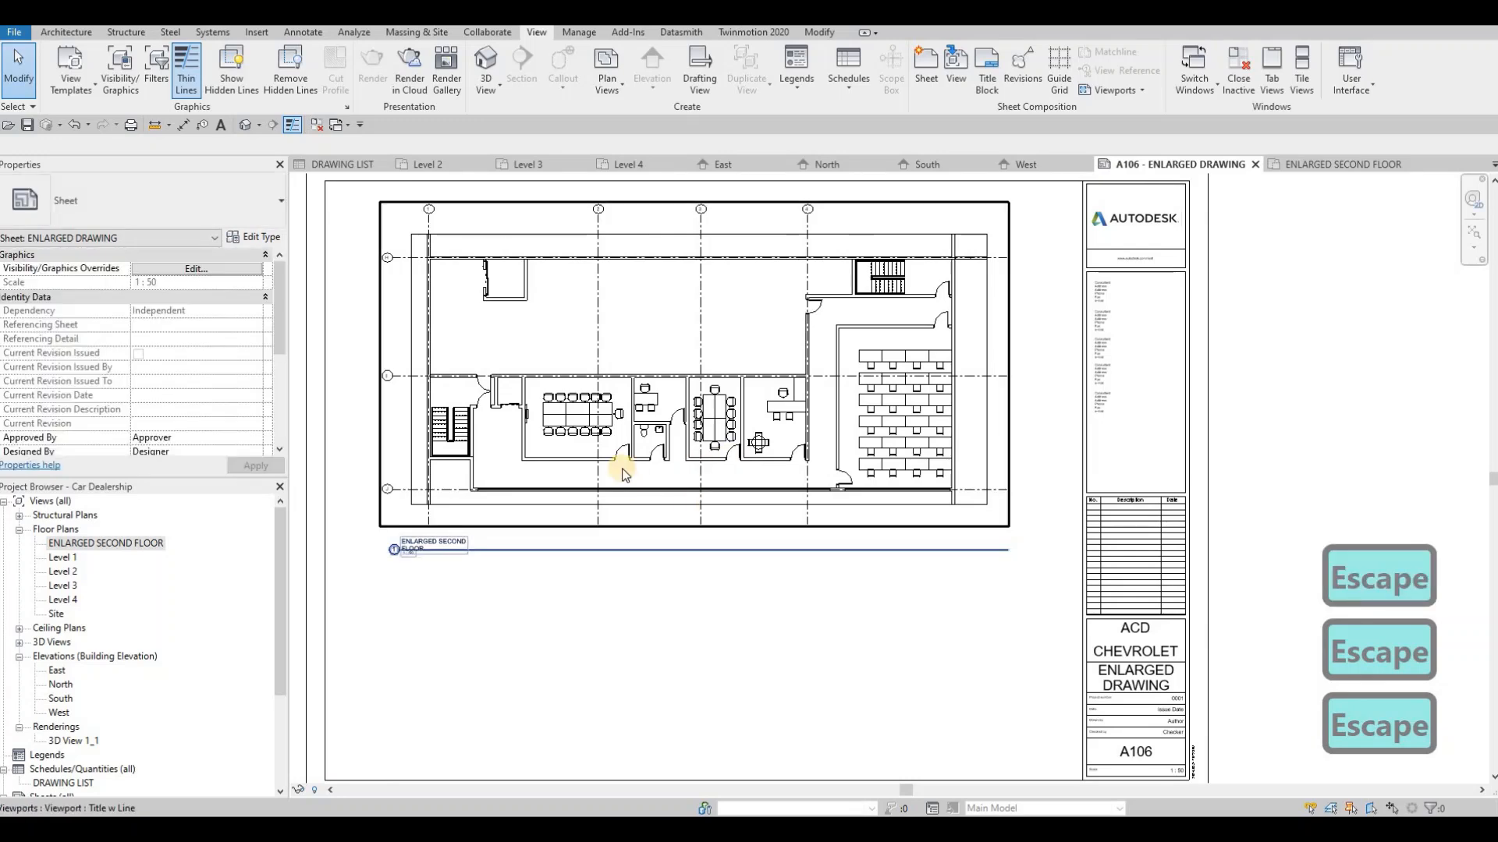
key("Escape")
Open the Level 1 floor plan and examine the stairs, washroom, office and lounge areas as candidates for enlarged drawings
double_click(62, 557)
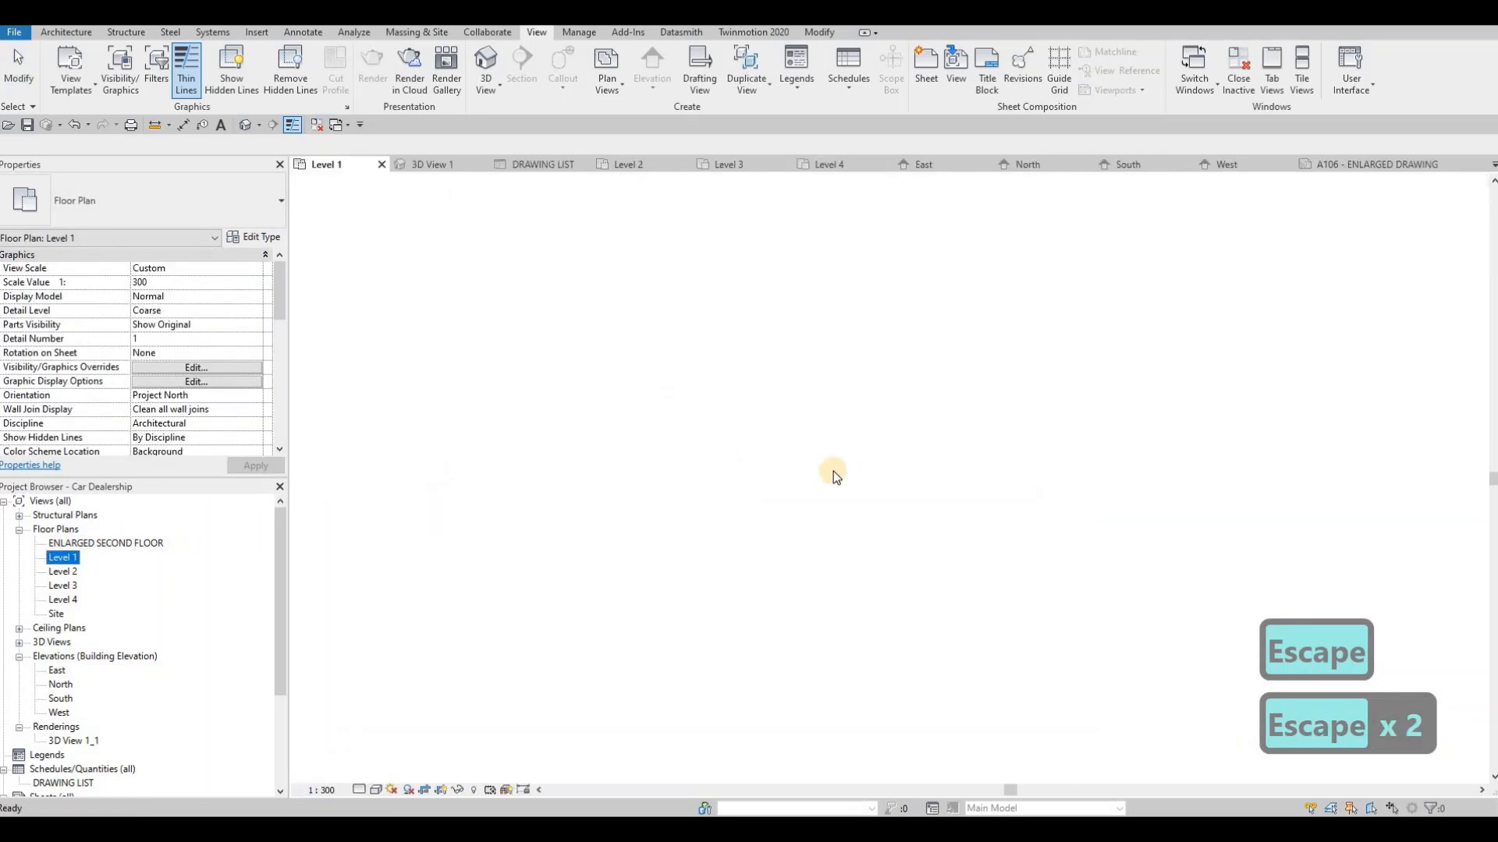
scroll(668, 455, "up", 5)
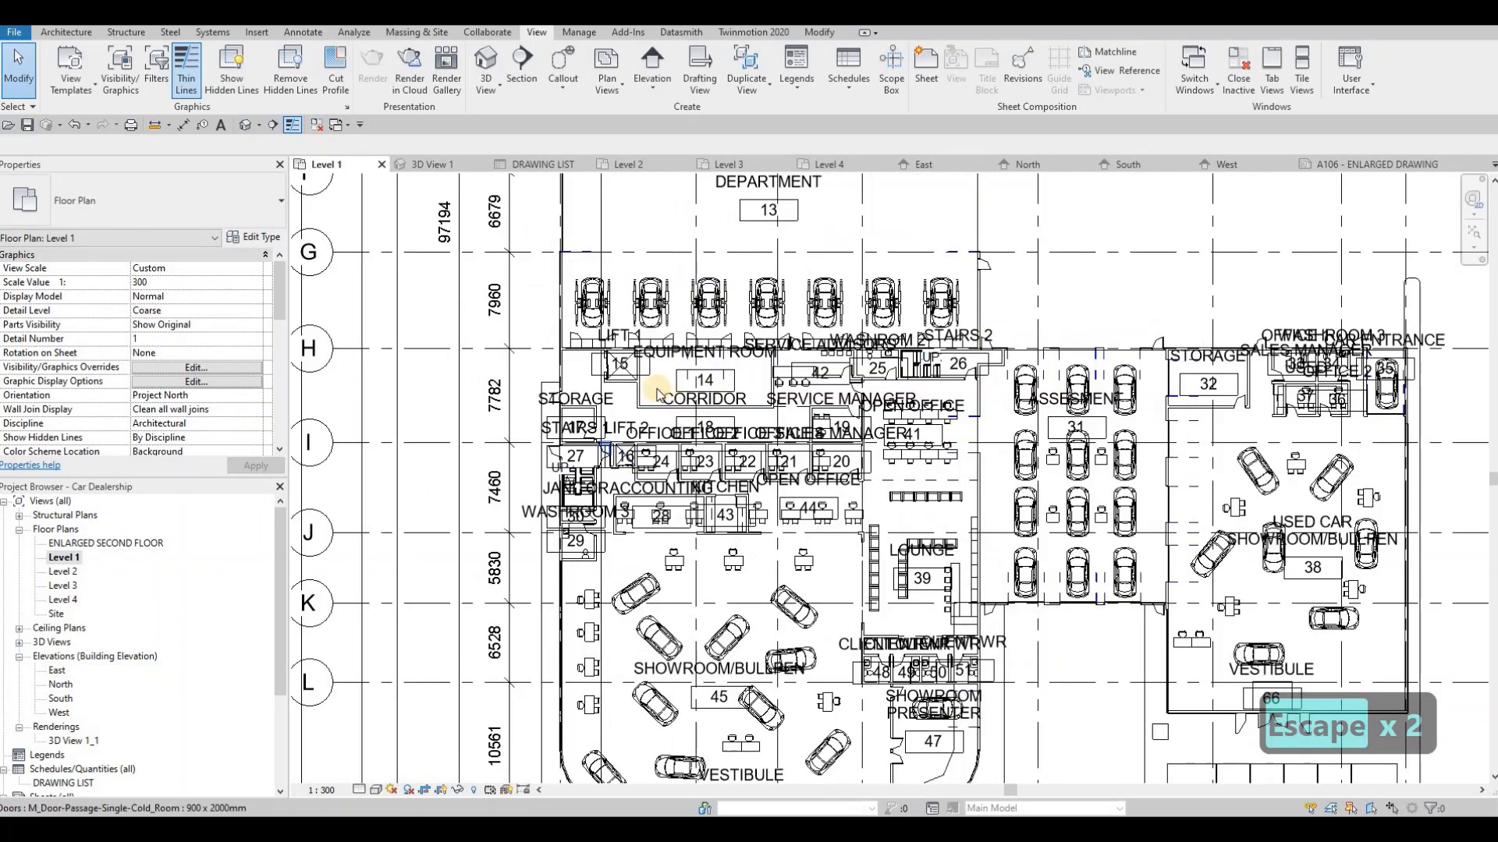
scroll(639, 429, "up", 2)
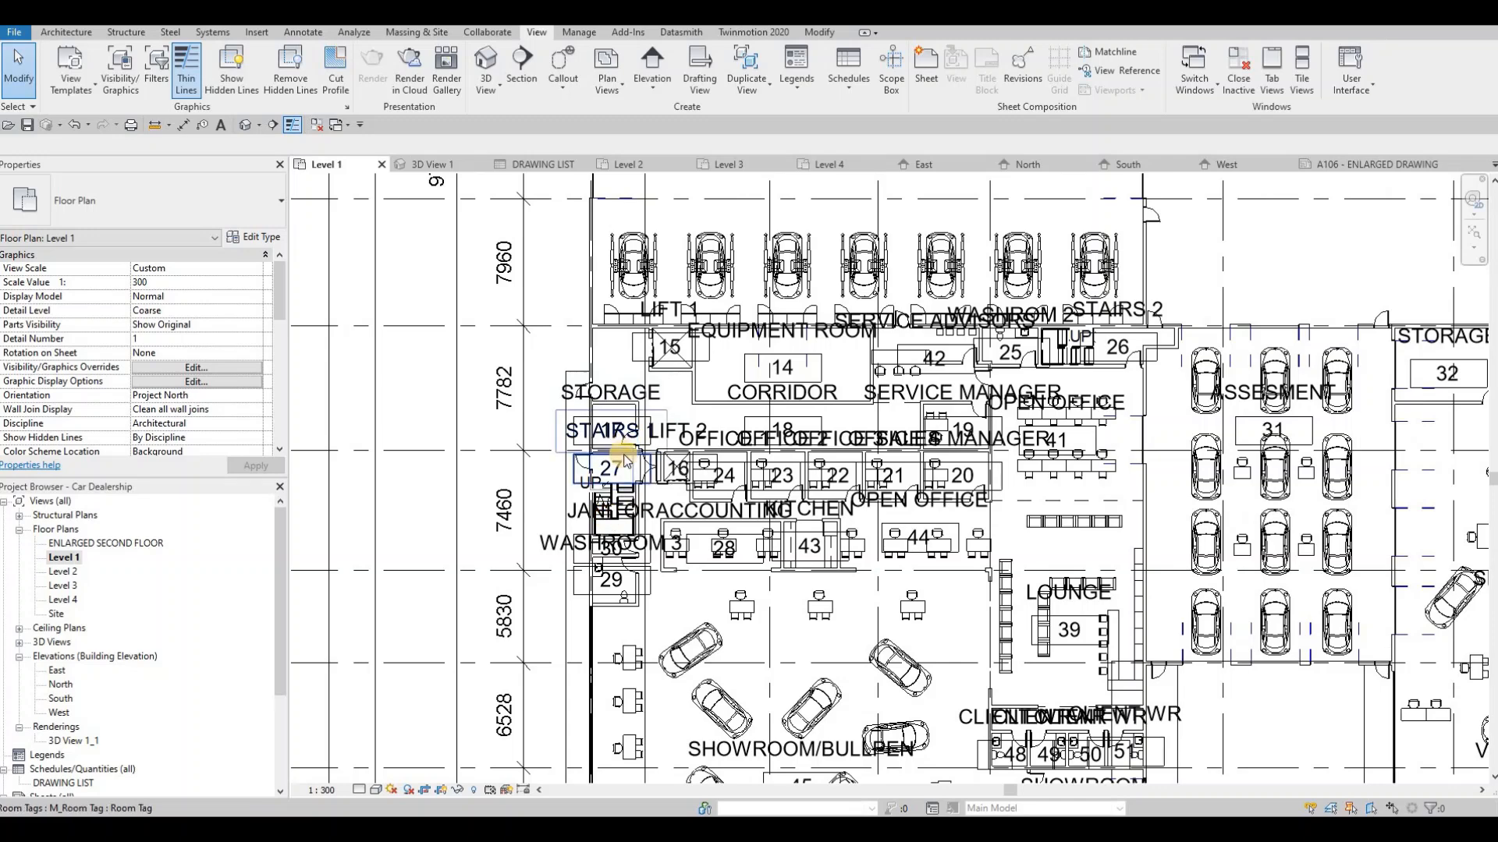
scroll(624, 475, "up", 1)
scroll(614, 546, "up", 1)
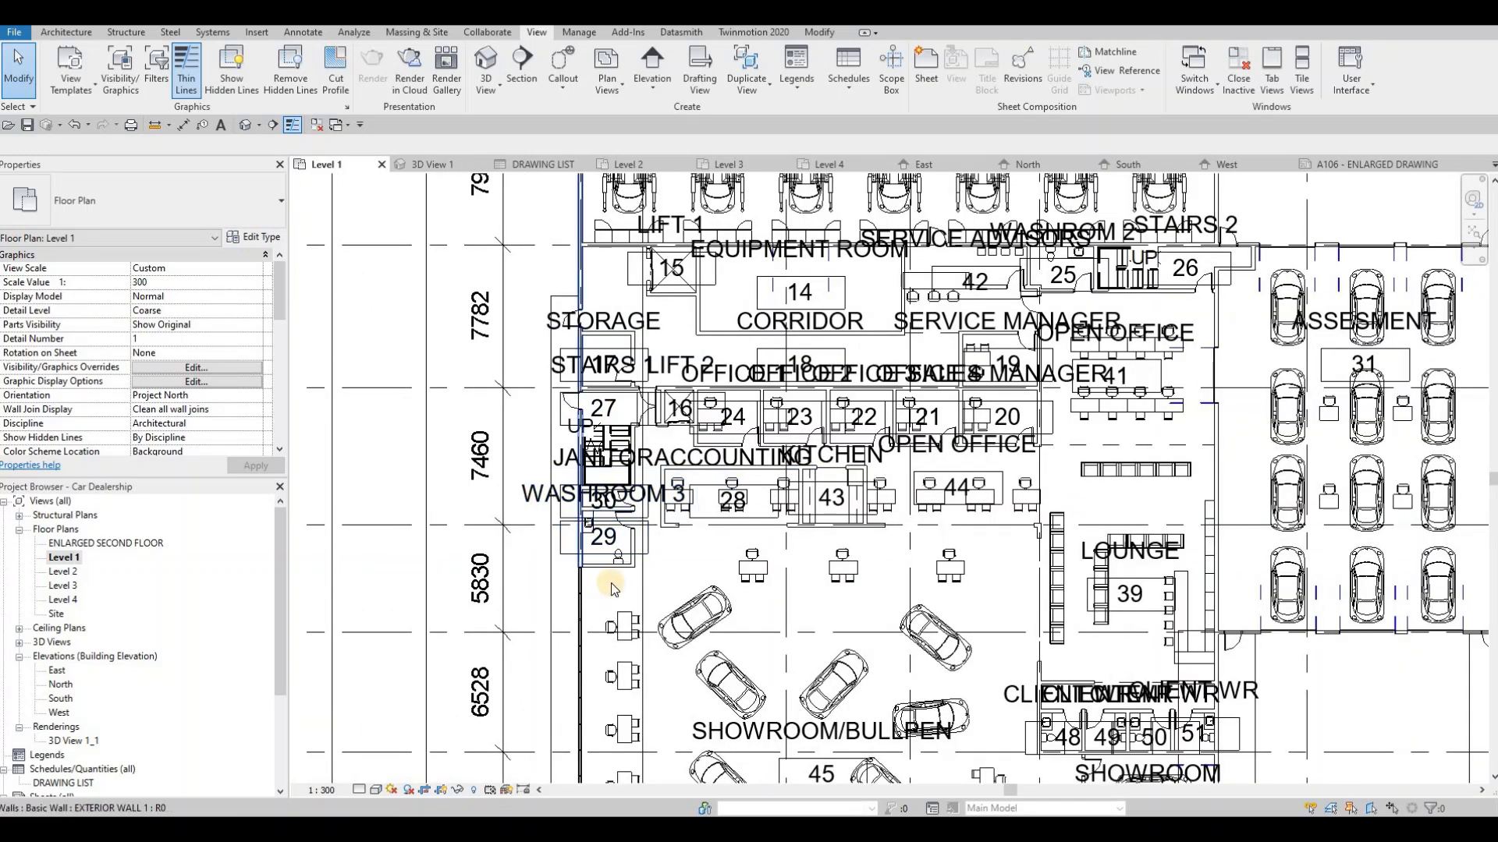
scroll(613, 601, "up", 2)
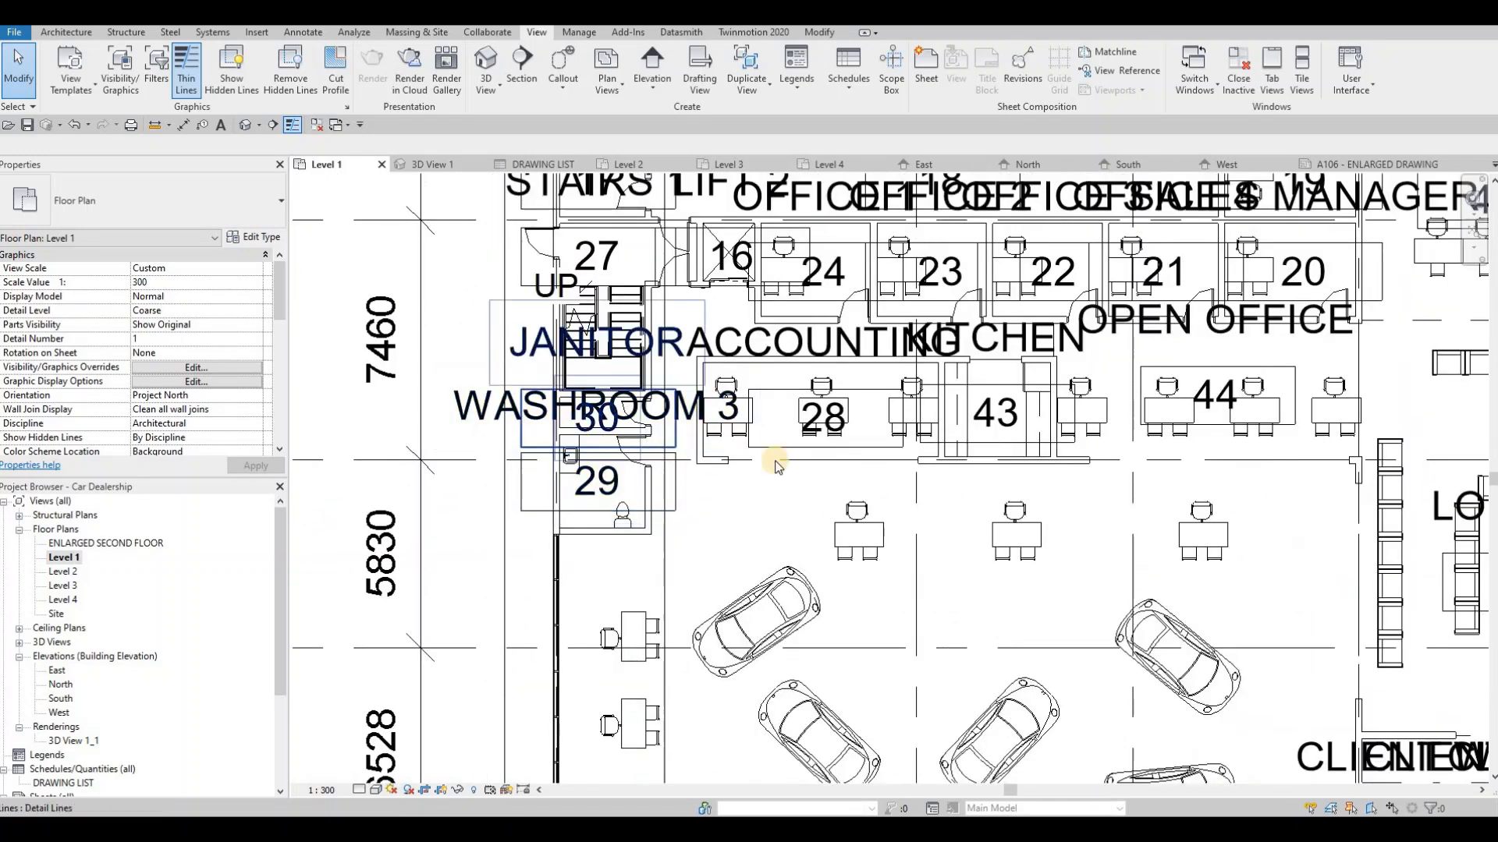
scroll(542, 460, "down", 1)
middle_click_drag(466, 531, 293, 534)
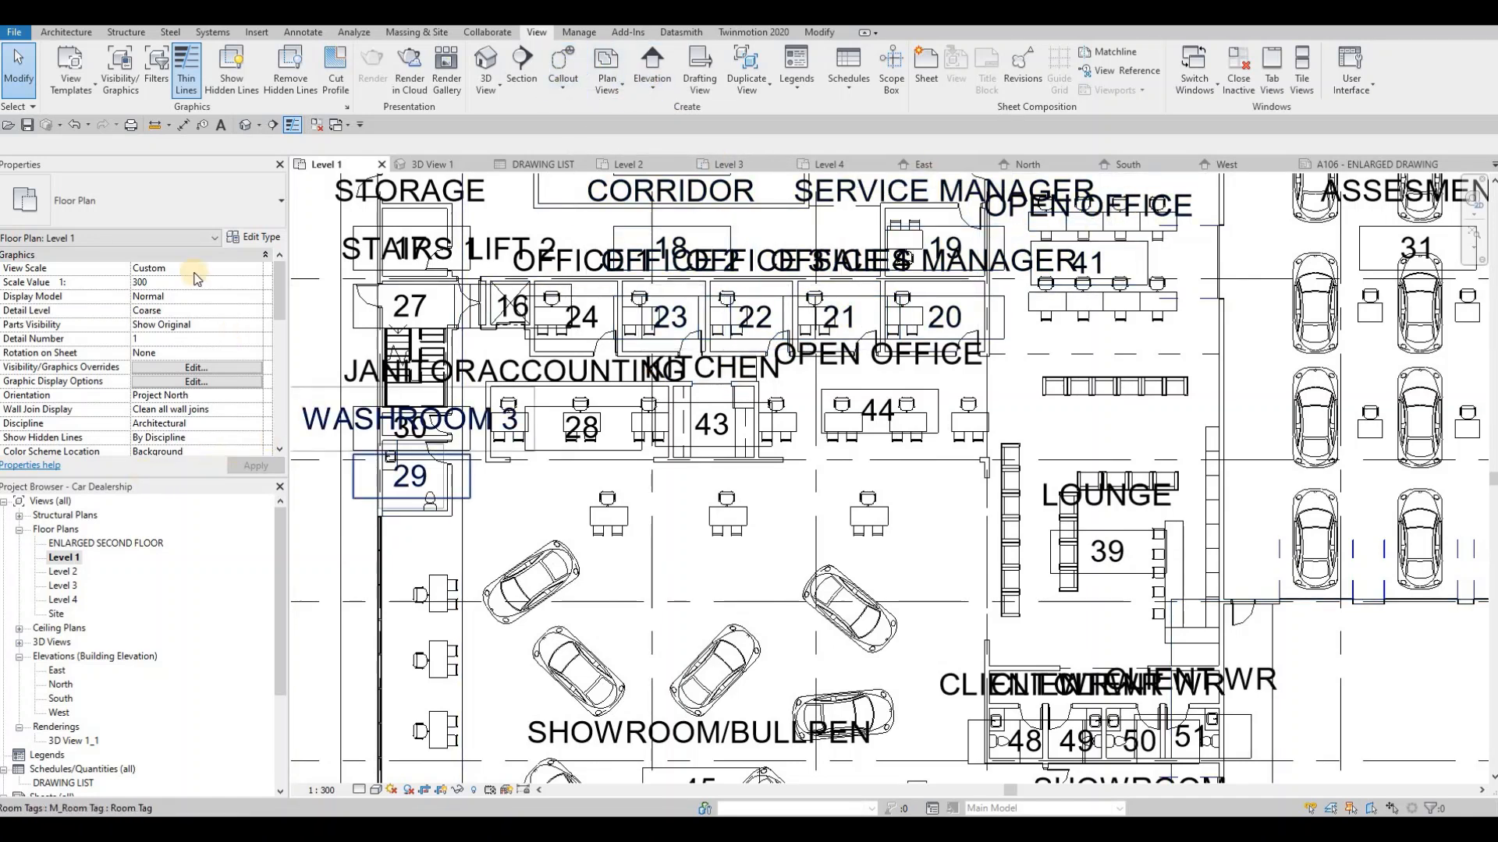
Set up a CutePDF Writer print of selected views/sheets, combined into a single file
left_click(131, 125)
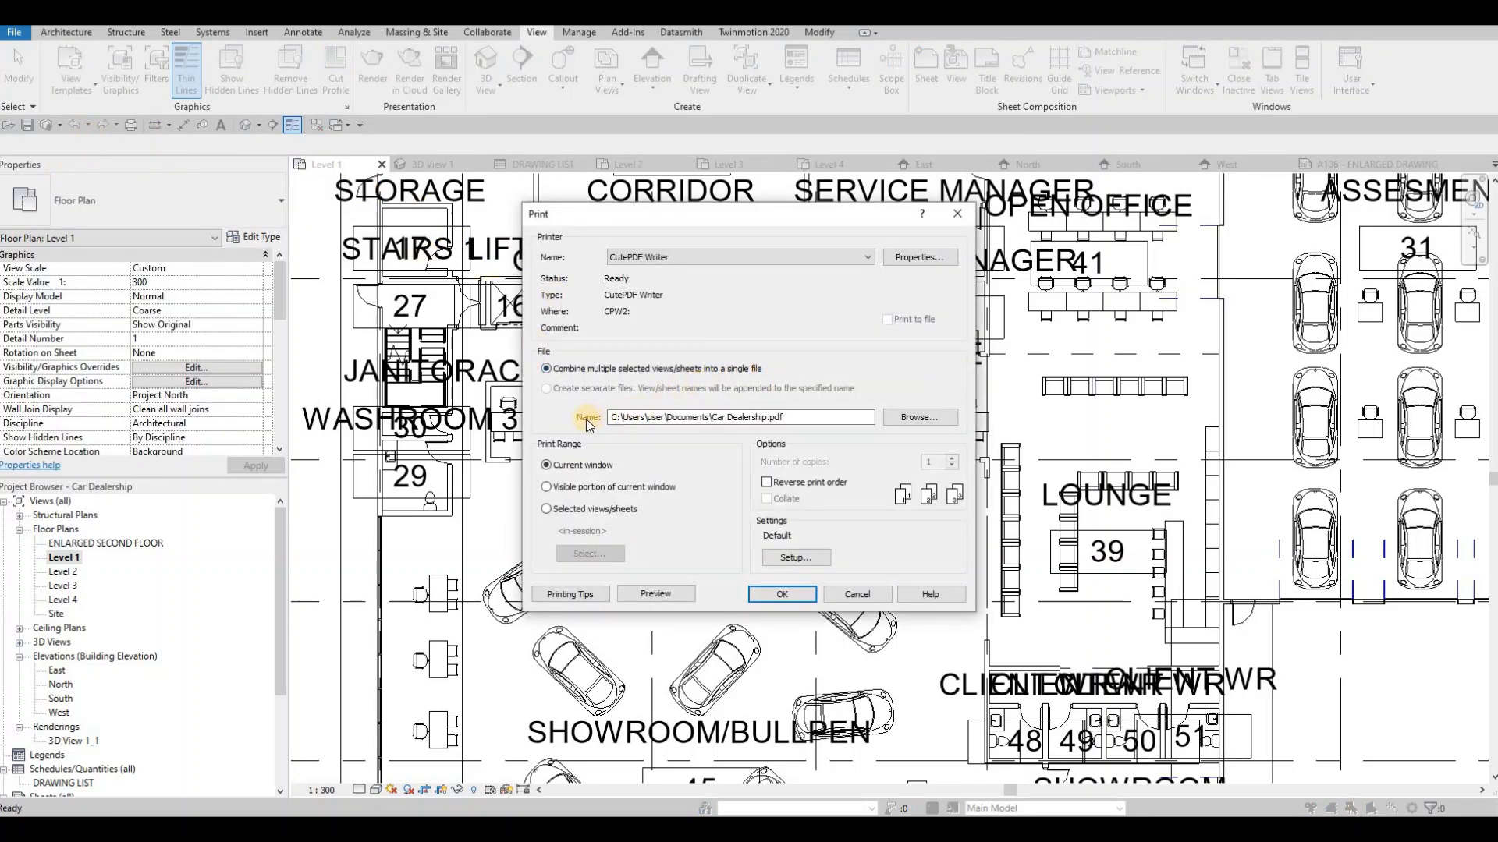
left_click(547, 510)
left_click(548, 389)
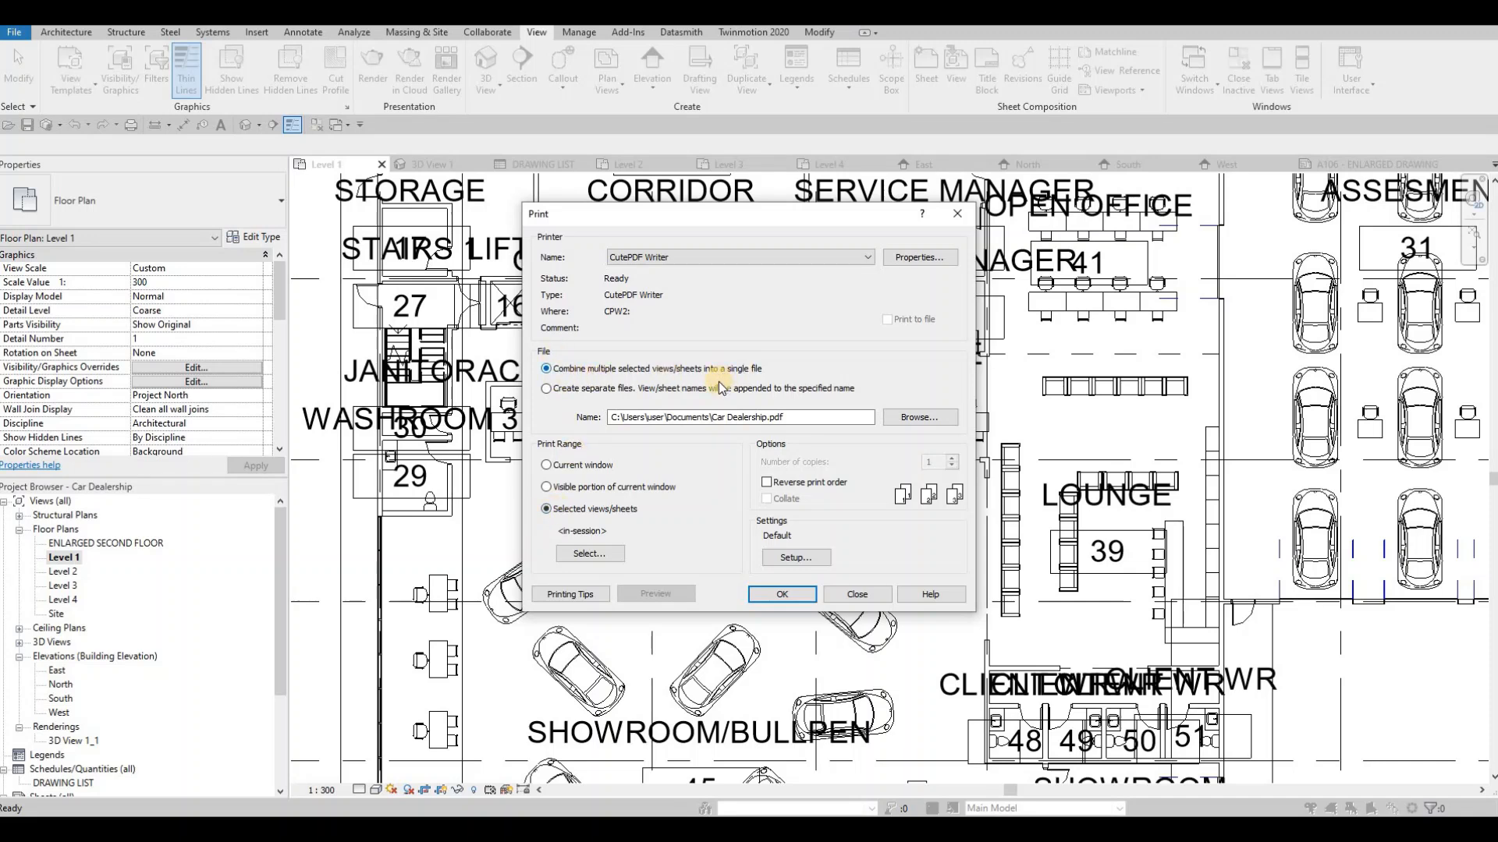
Hide the views in the print list, include all sheets A101 to A106, and save and apply them as the set FULL SET
left_click(596, 557)
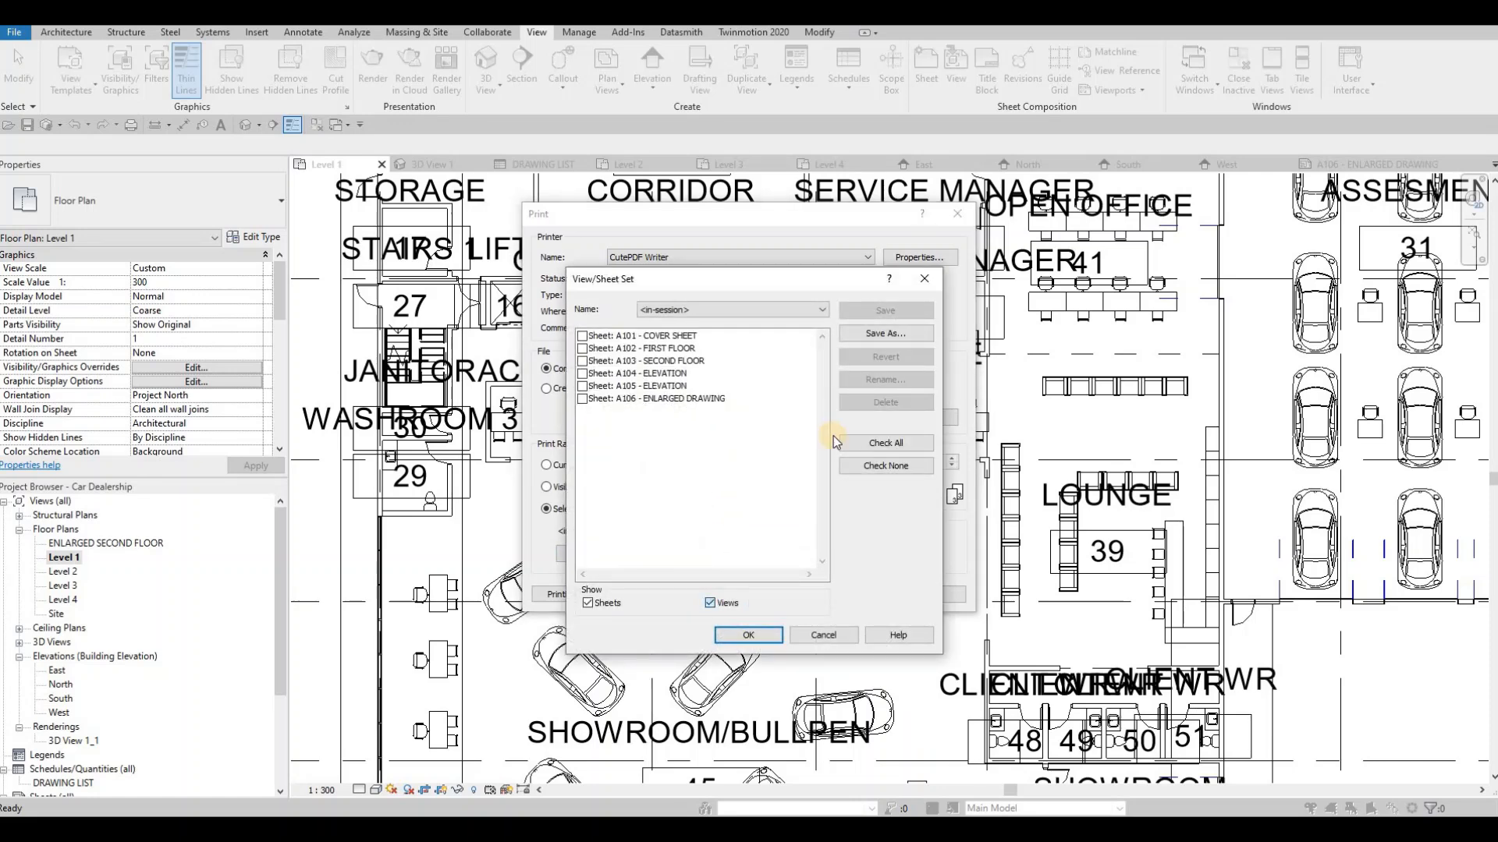
left_click(891, 444)
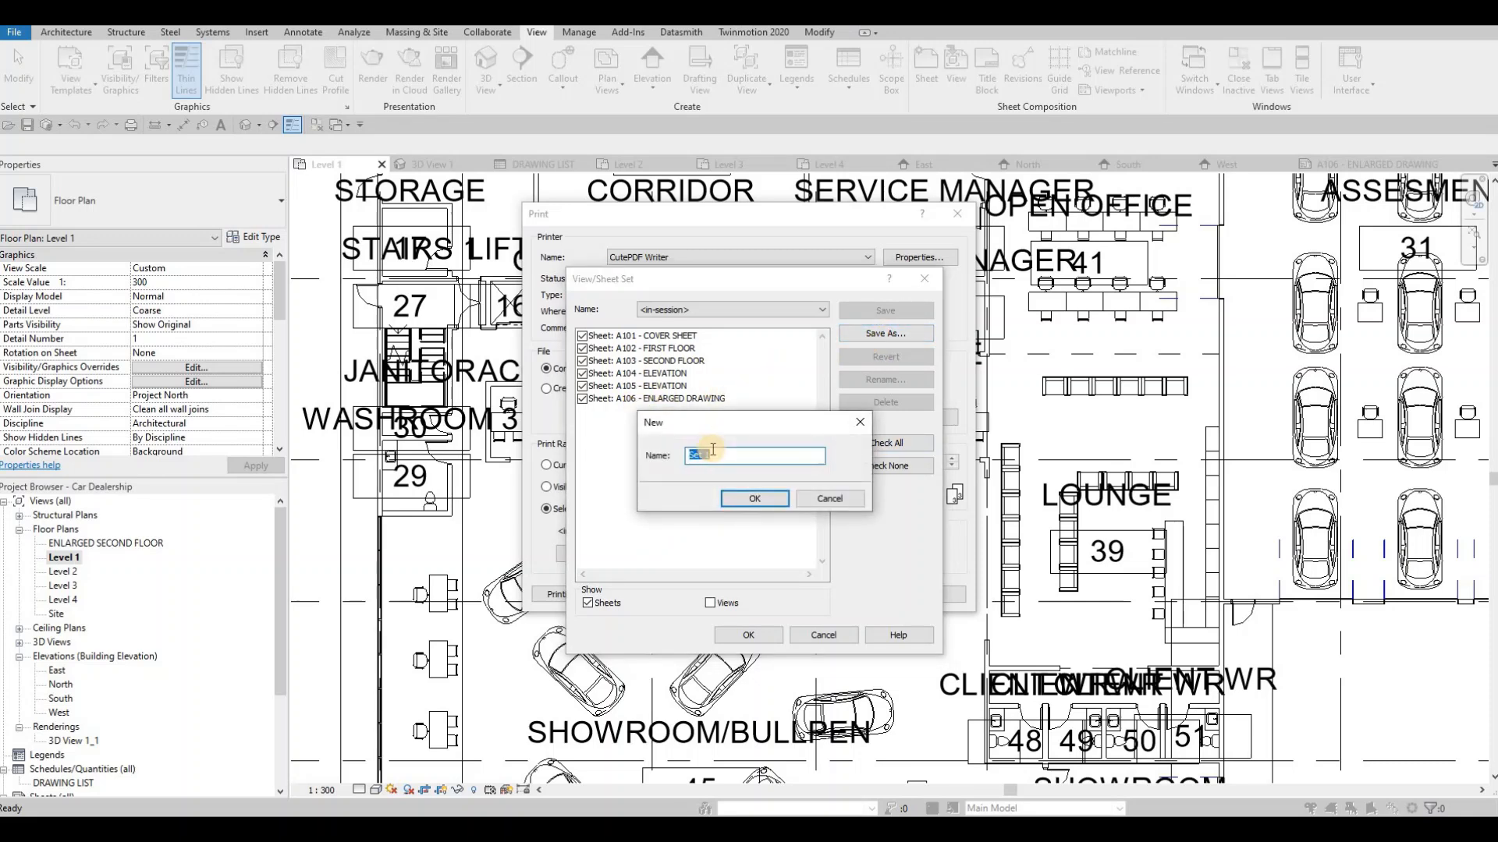
type("FULL")
type("SET")
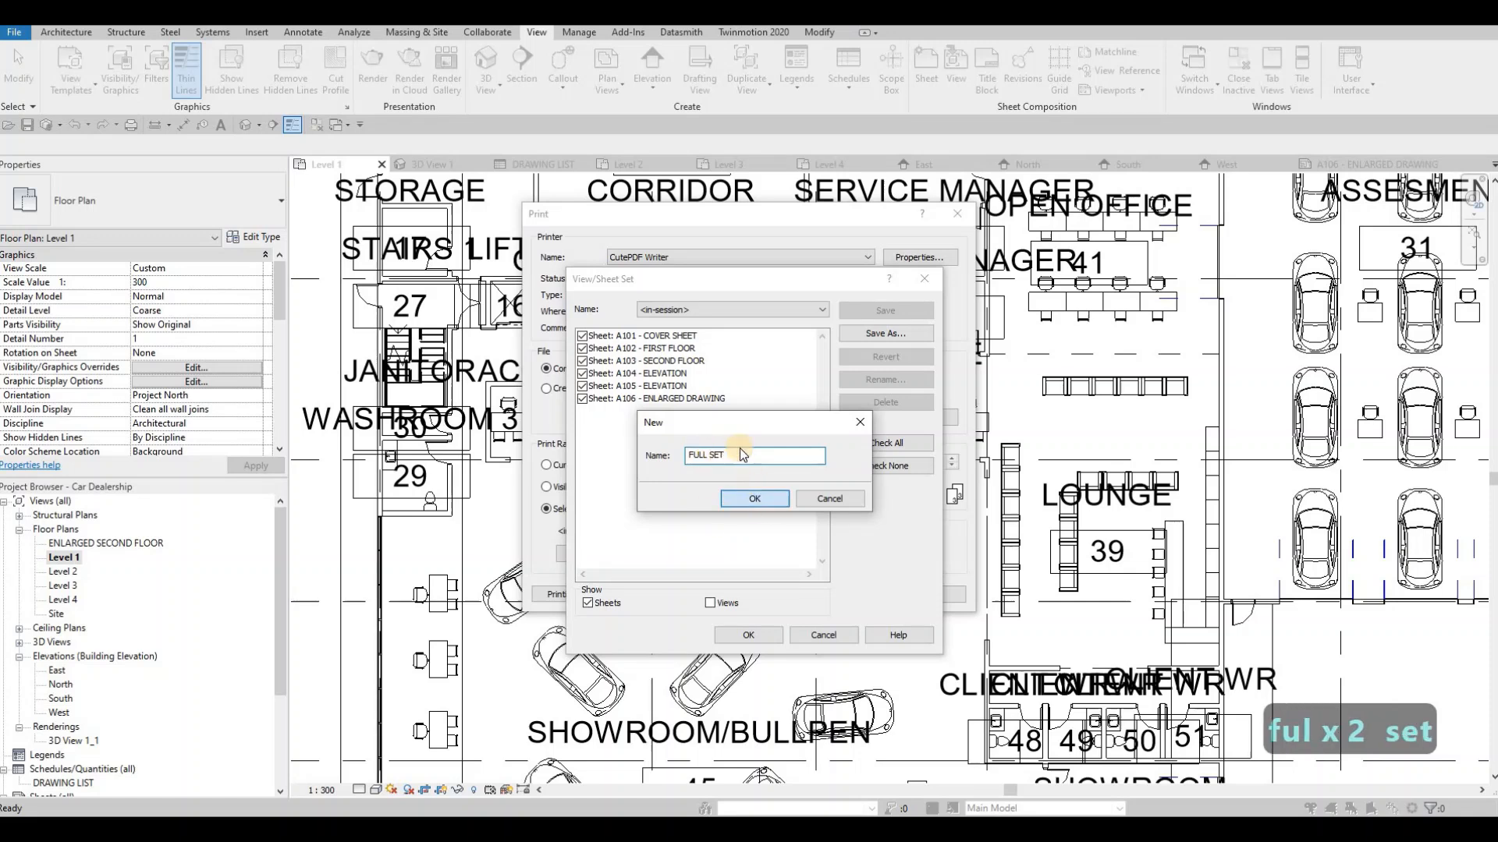
left_click(754, 498)
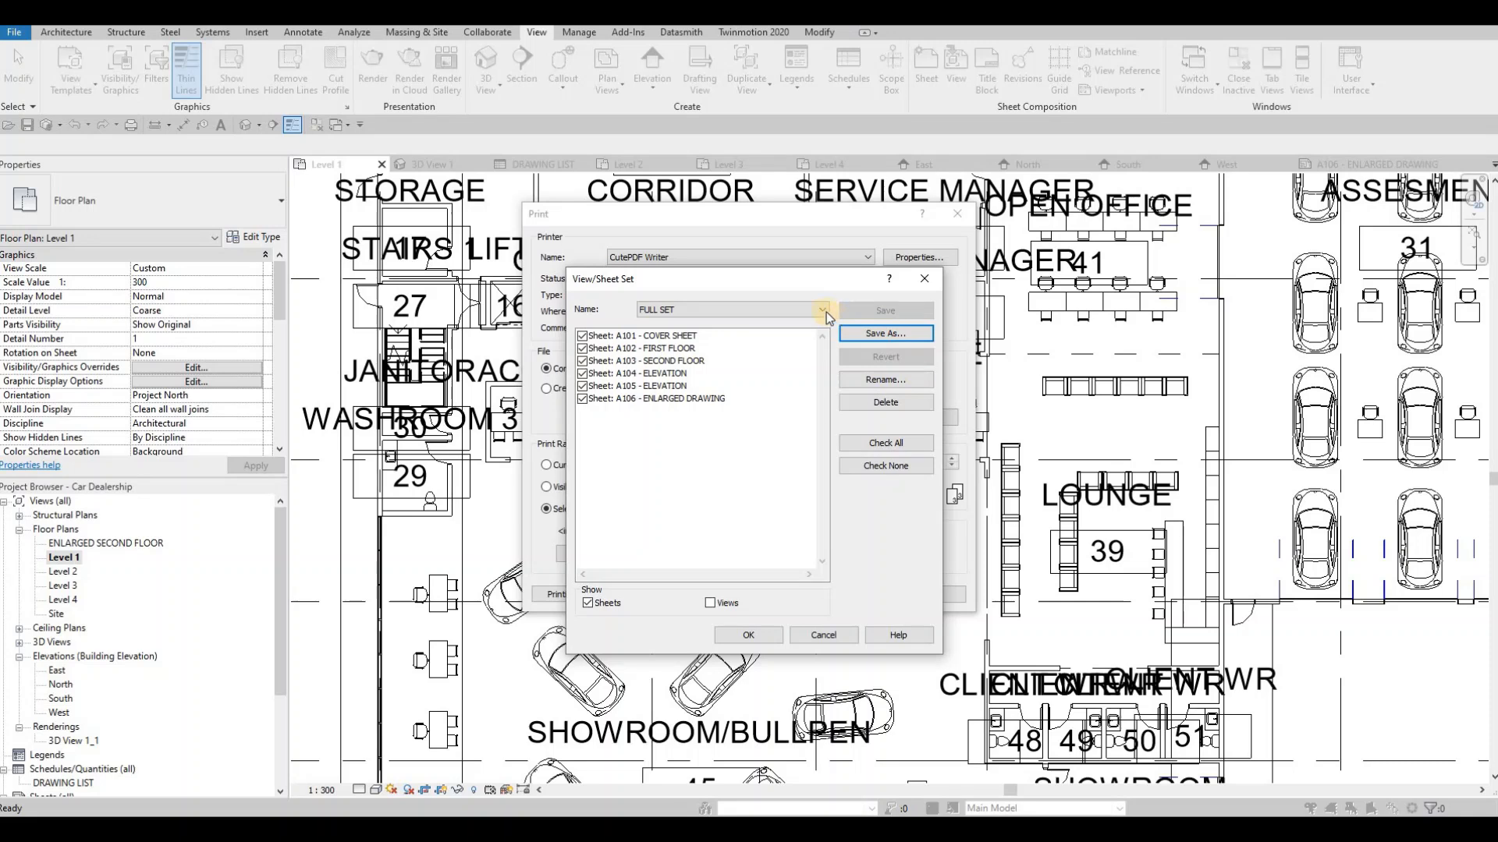
left_click(733, 314)
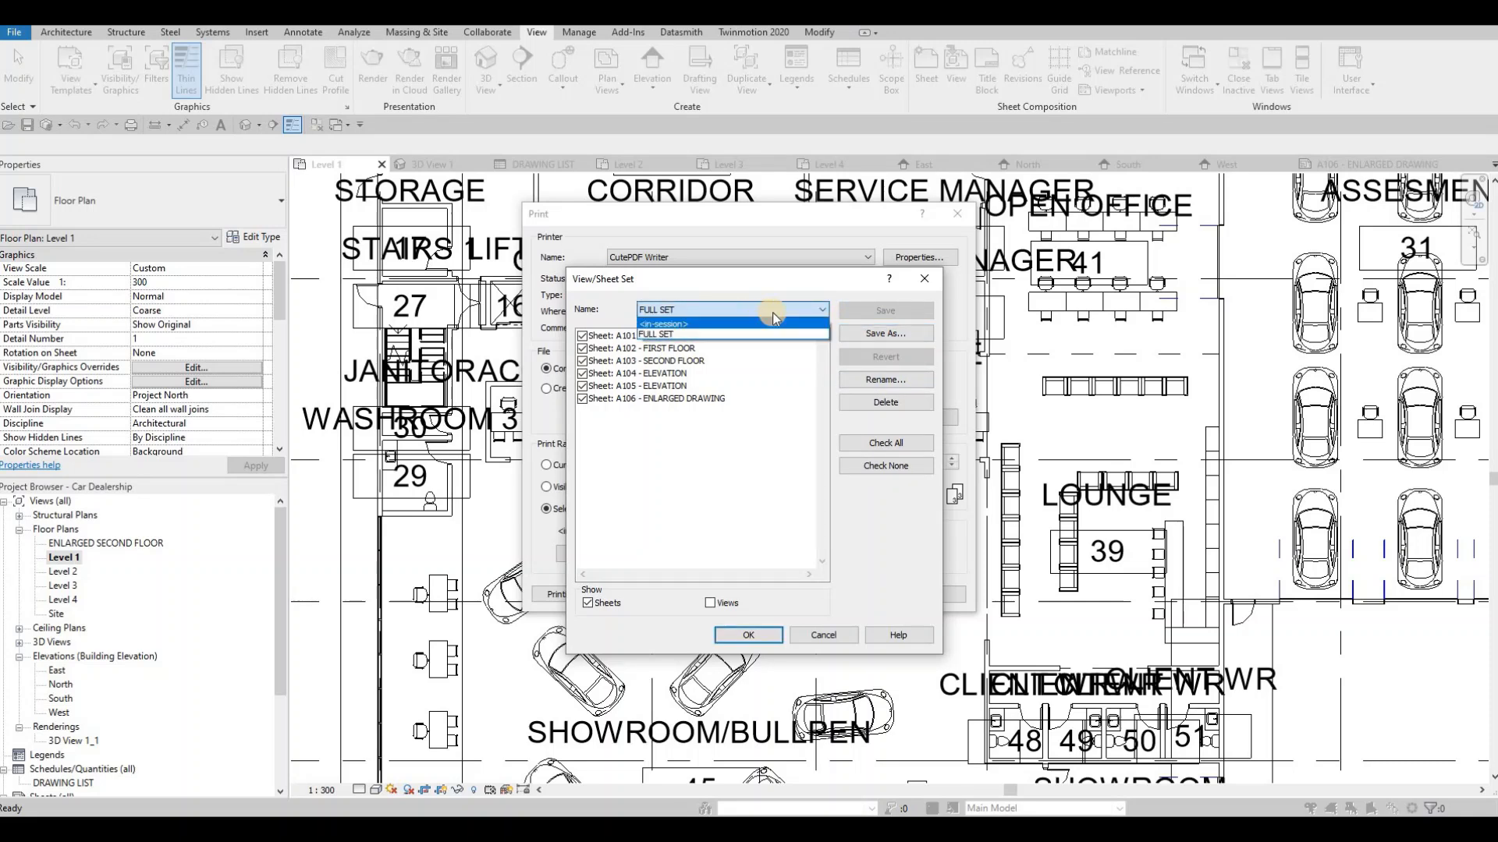
left_click(726, 333)
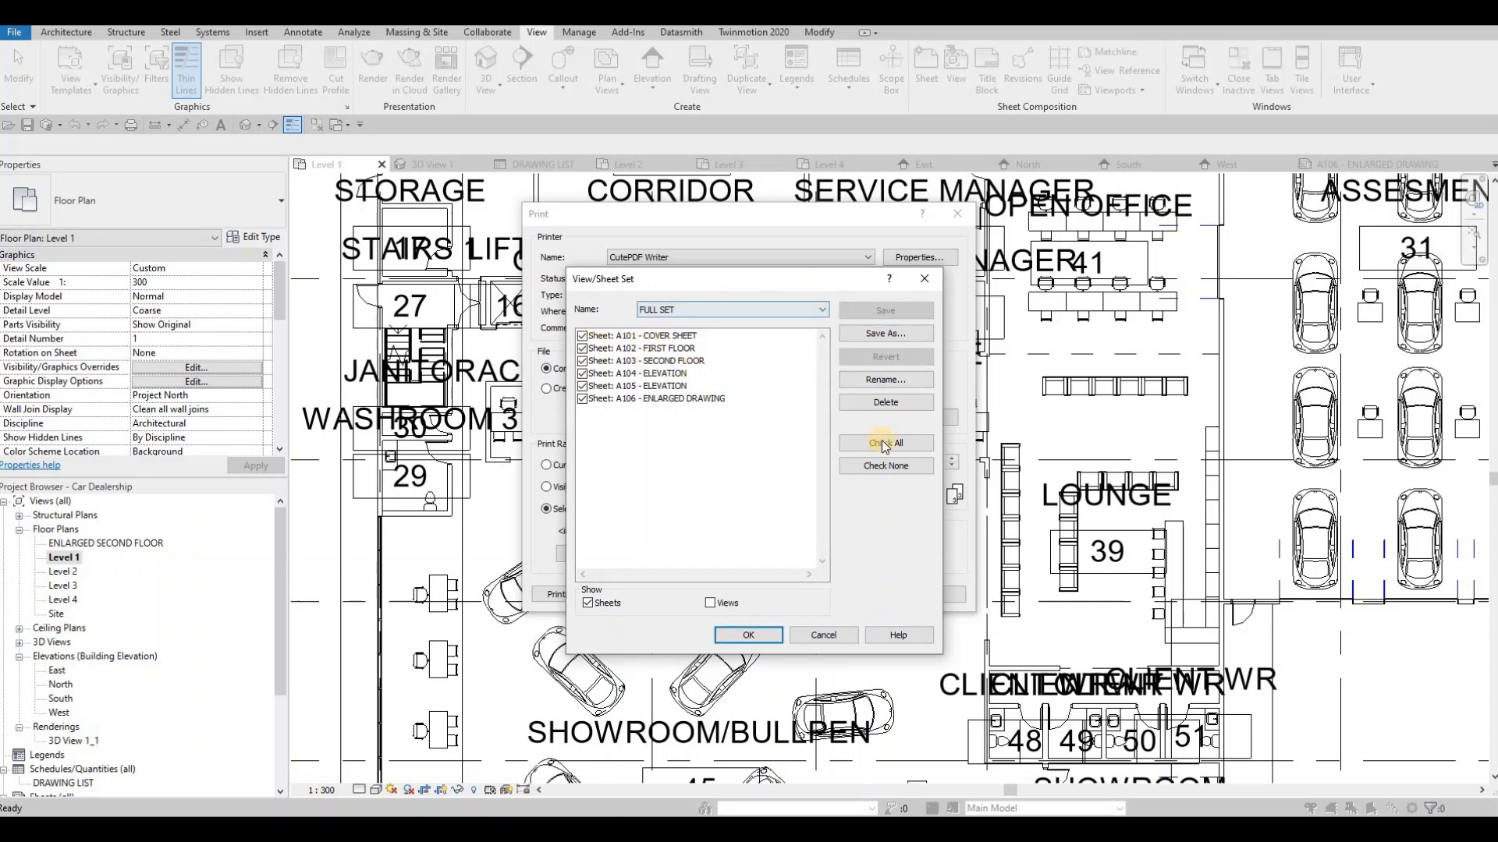
left_click(749, 635)
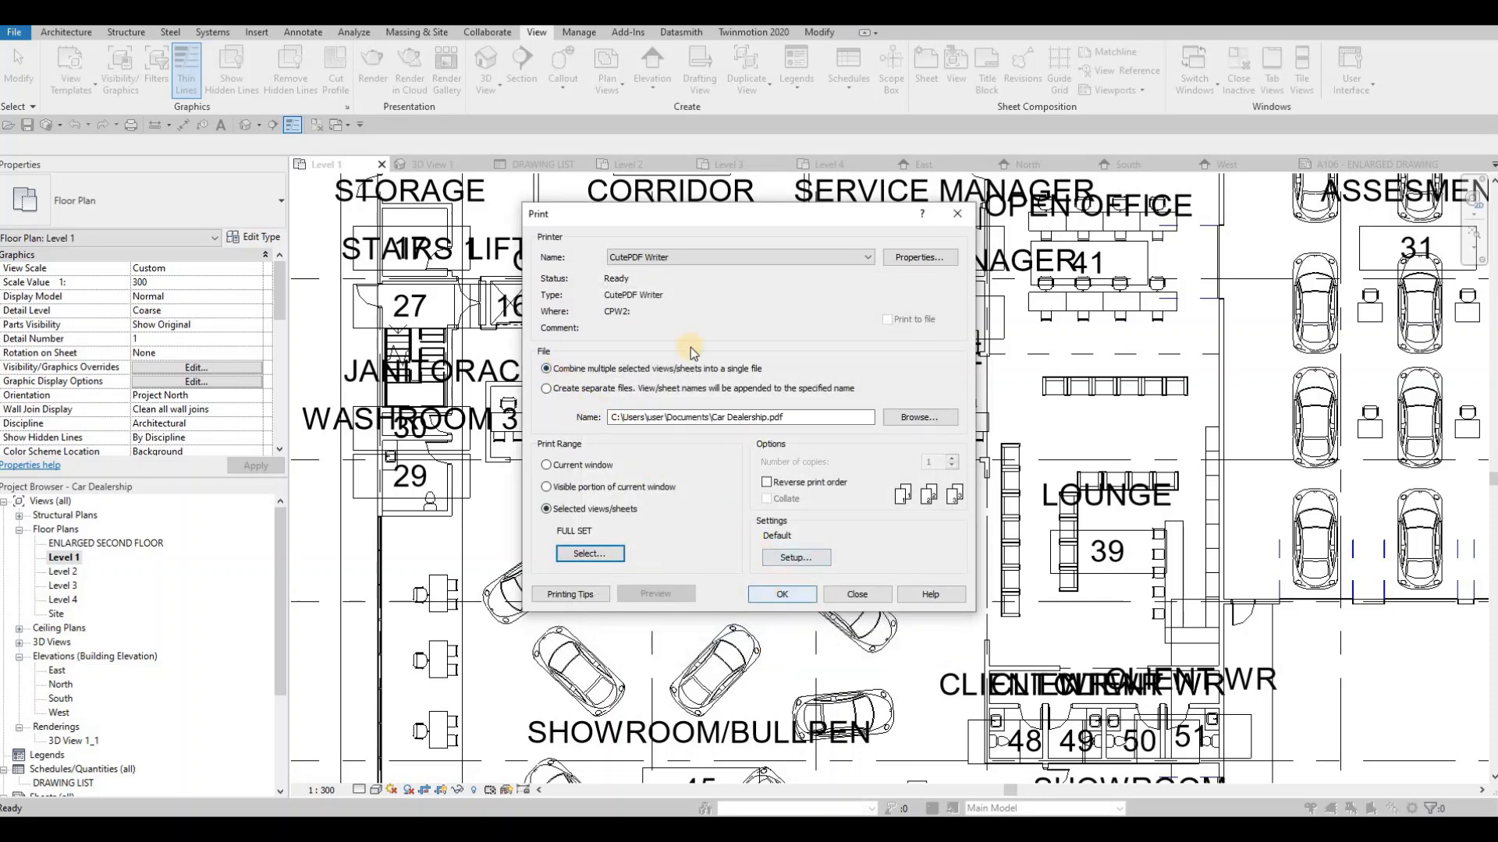
Print the sheet set to Car Dealership.pdf and maximize the PDF in Adobe Acrobat
left_click(781, 594)
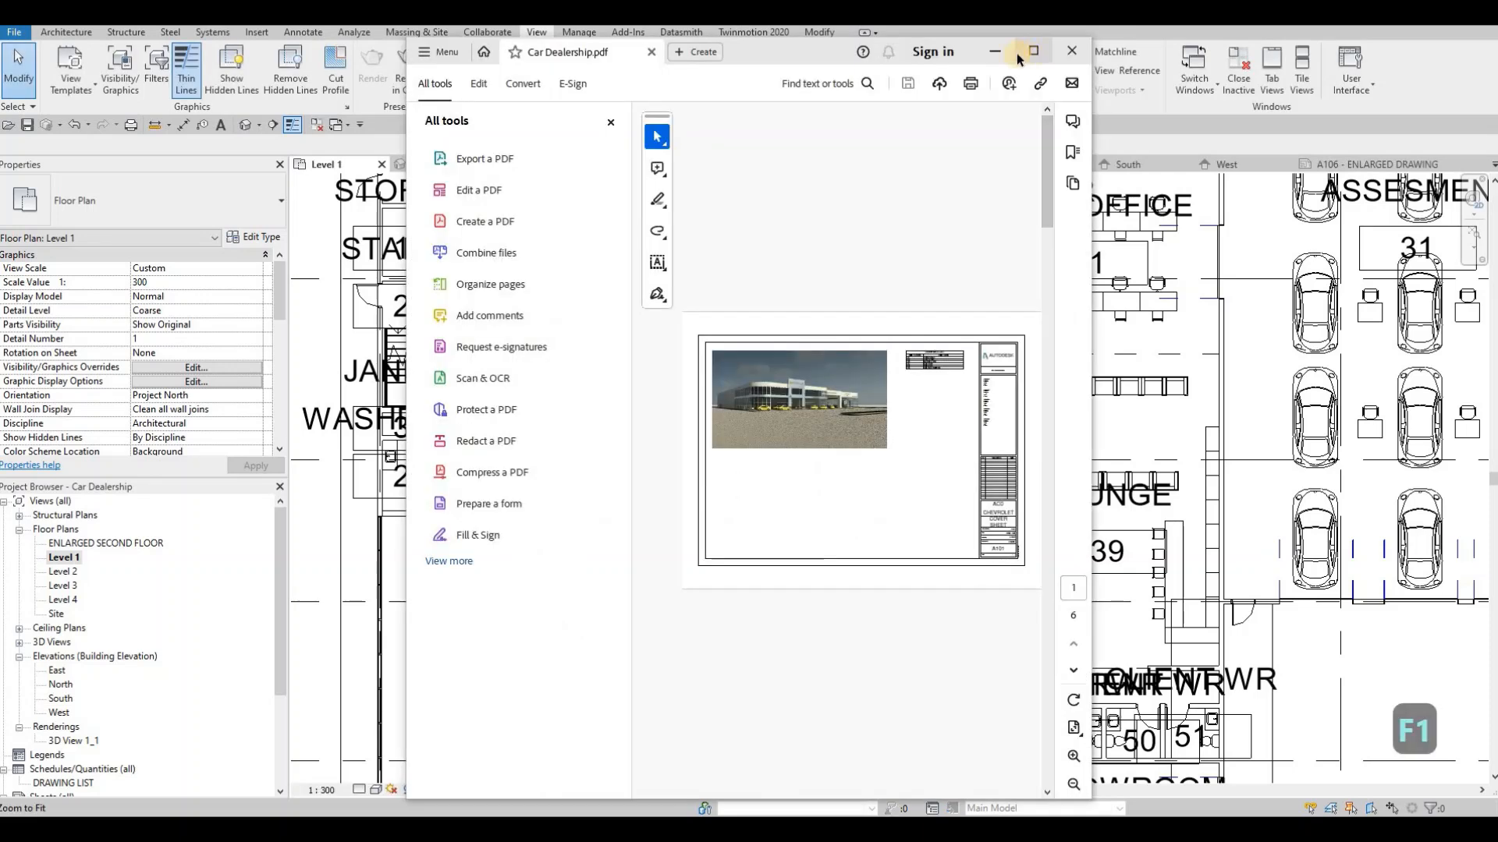
left_click(1028, 53)
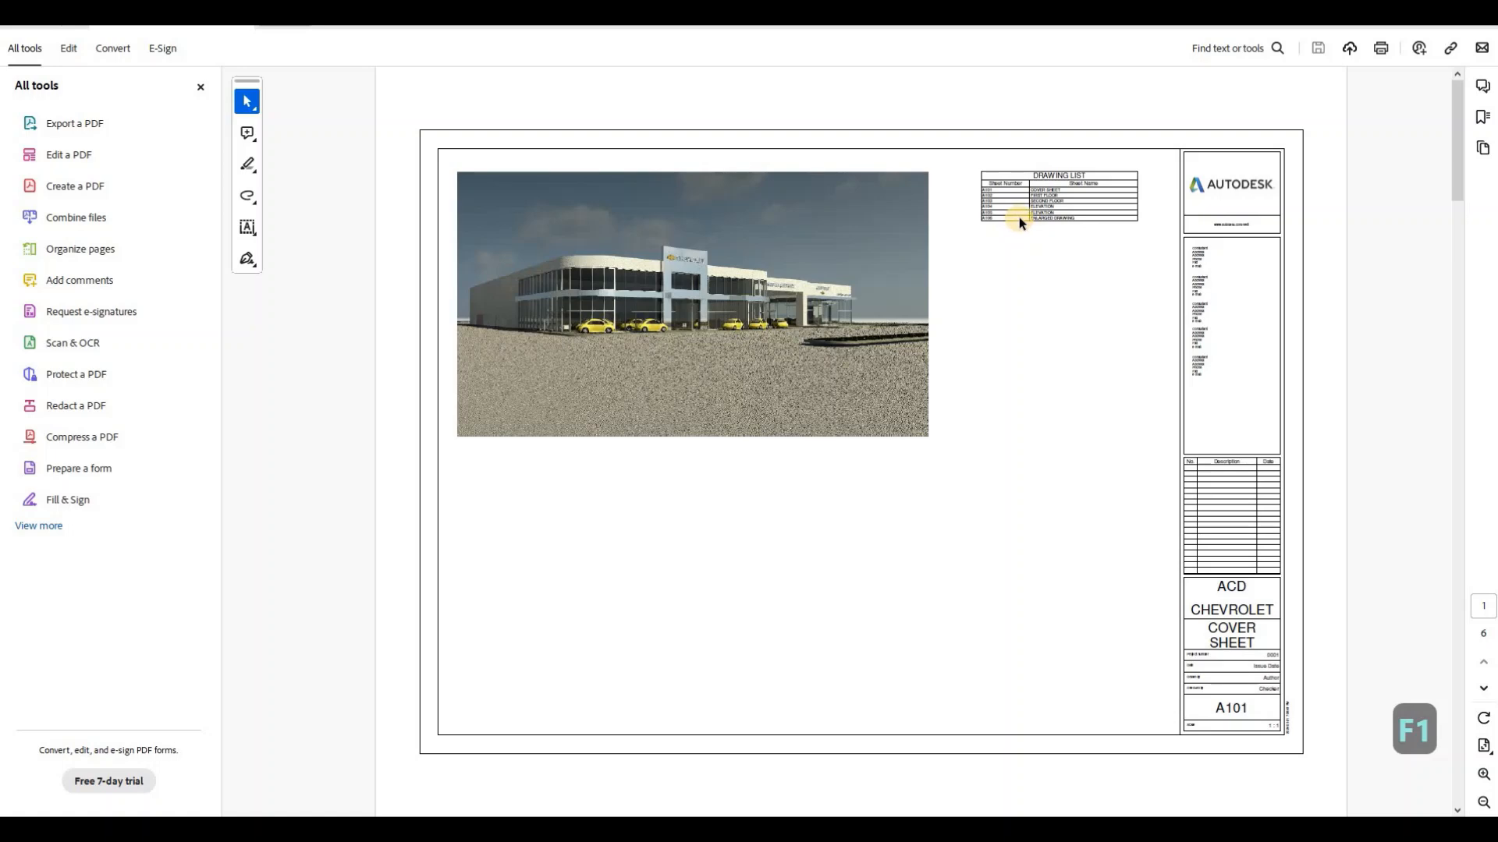
Examine the drawing list on cover sheet A101 of the PDF up close, checking the sheet numbers and names
scroll(883, 252, "up", 8, "ctrl")
scroll(888, 250, "down", 2, "ctrl")
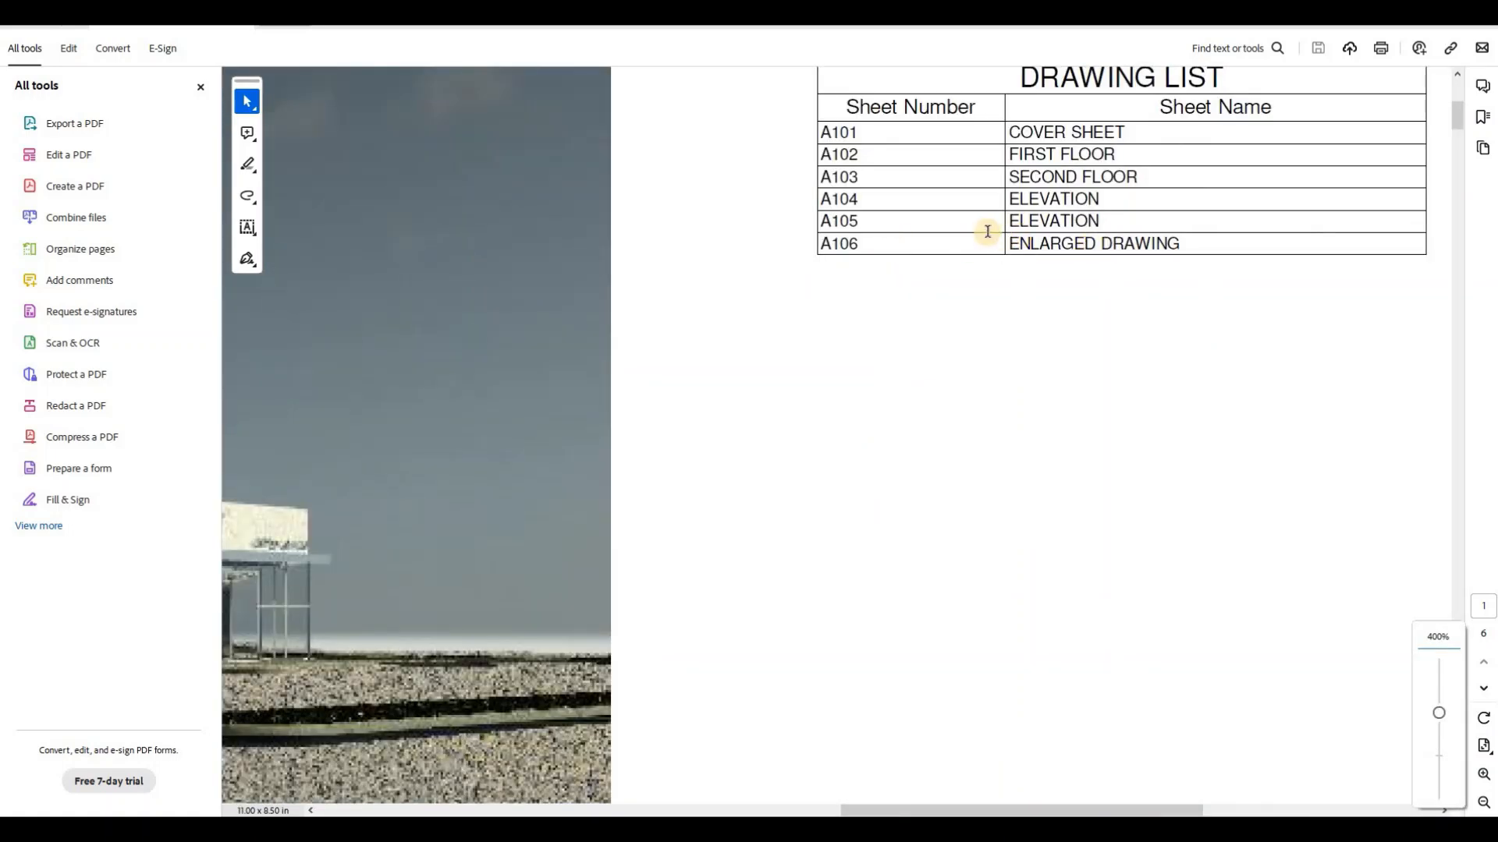
scroll(988, 231, "down", 5, "ctrl")
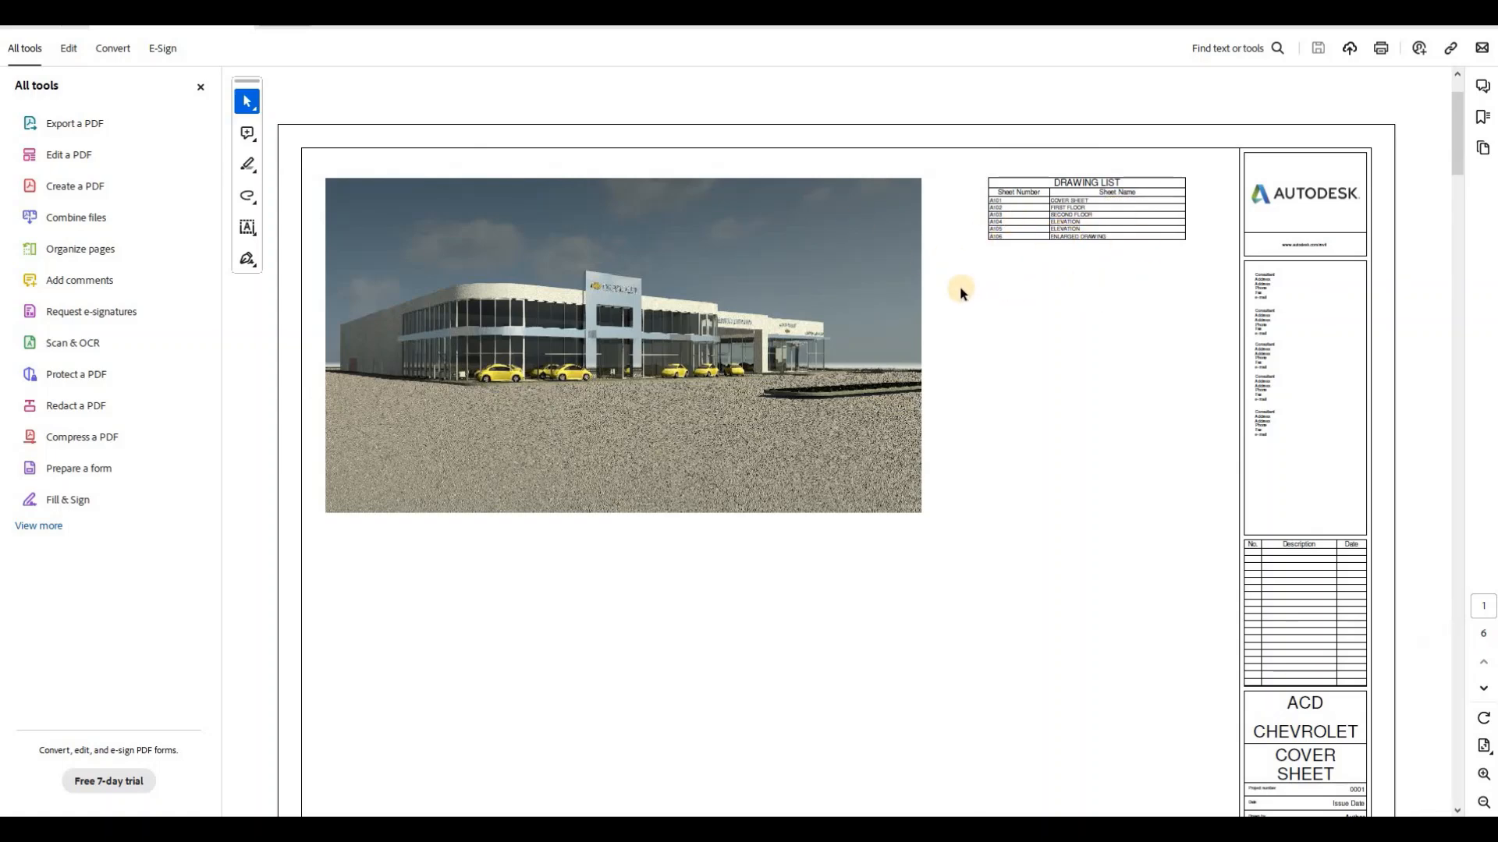
scroll(960, 293, "down", 1, "ctrl")
Review the remaining PDF pages one by one, from first floor sheet A102 through enlarged drawing sheet A106
scroll(952, 290, "down", 2)
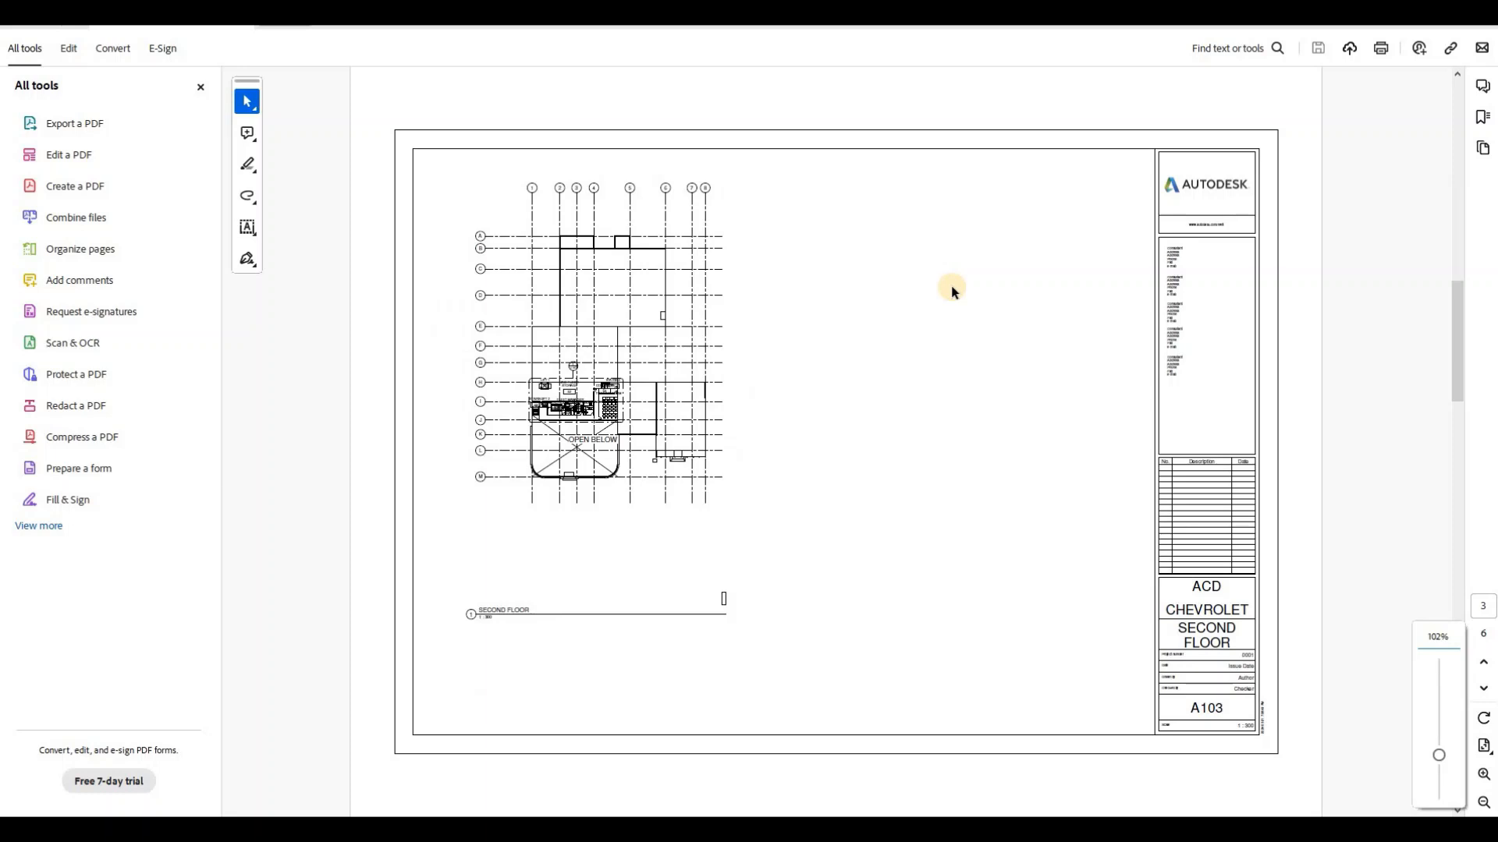
scroll(952, 289, "up", 2)
scroll(951, 288, "down", 1)
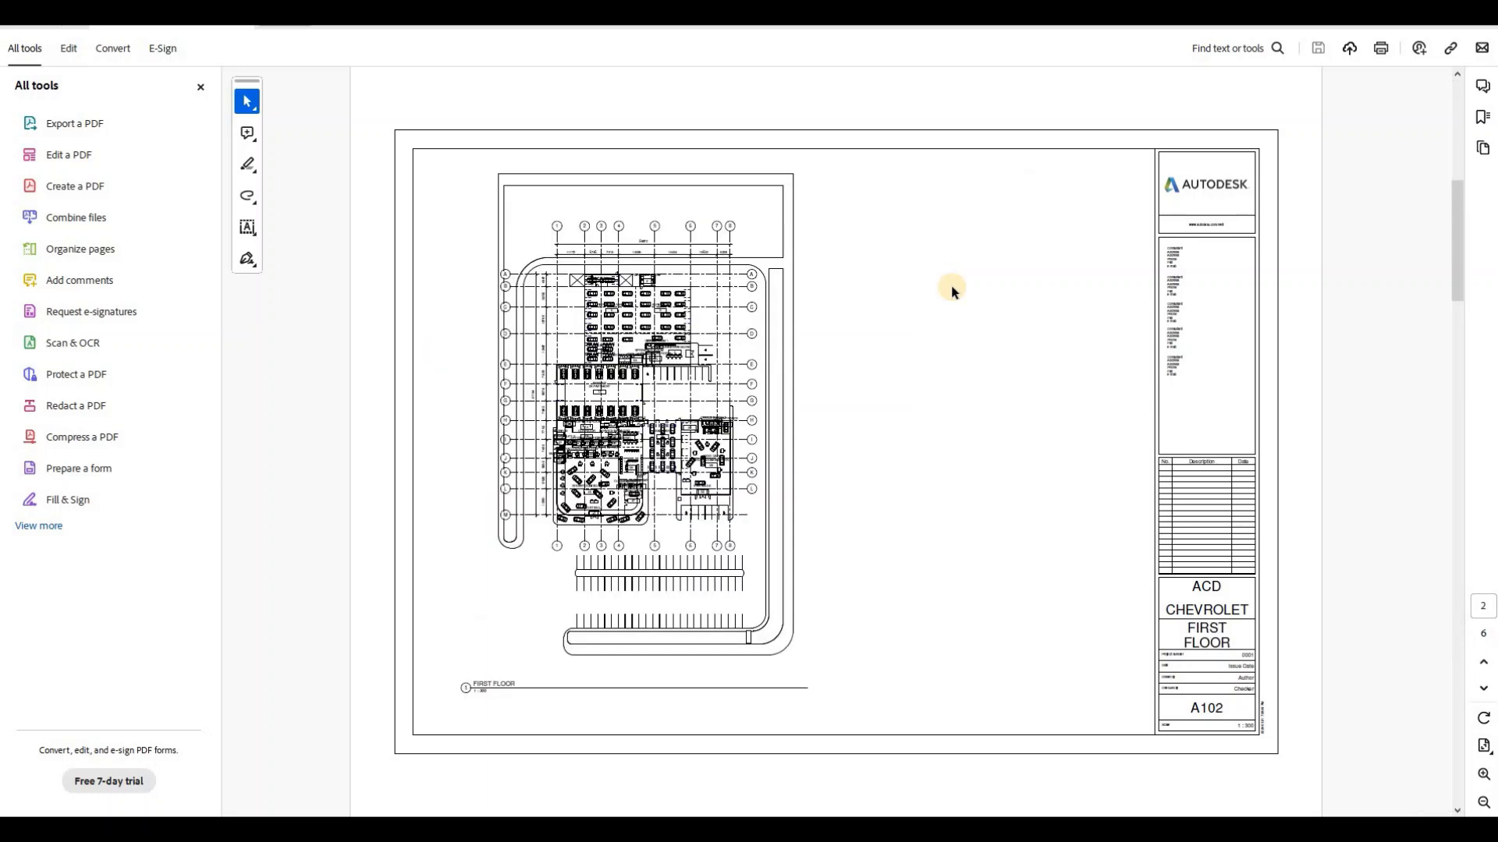
scroll(952, 289, "down", 1)
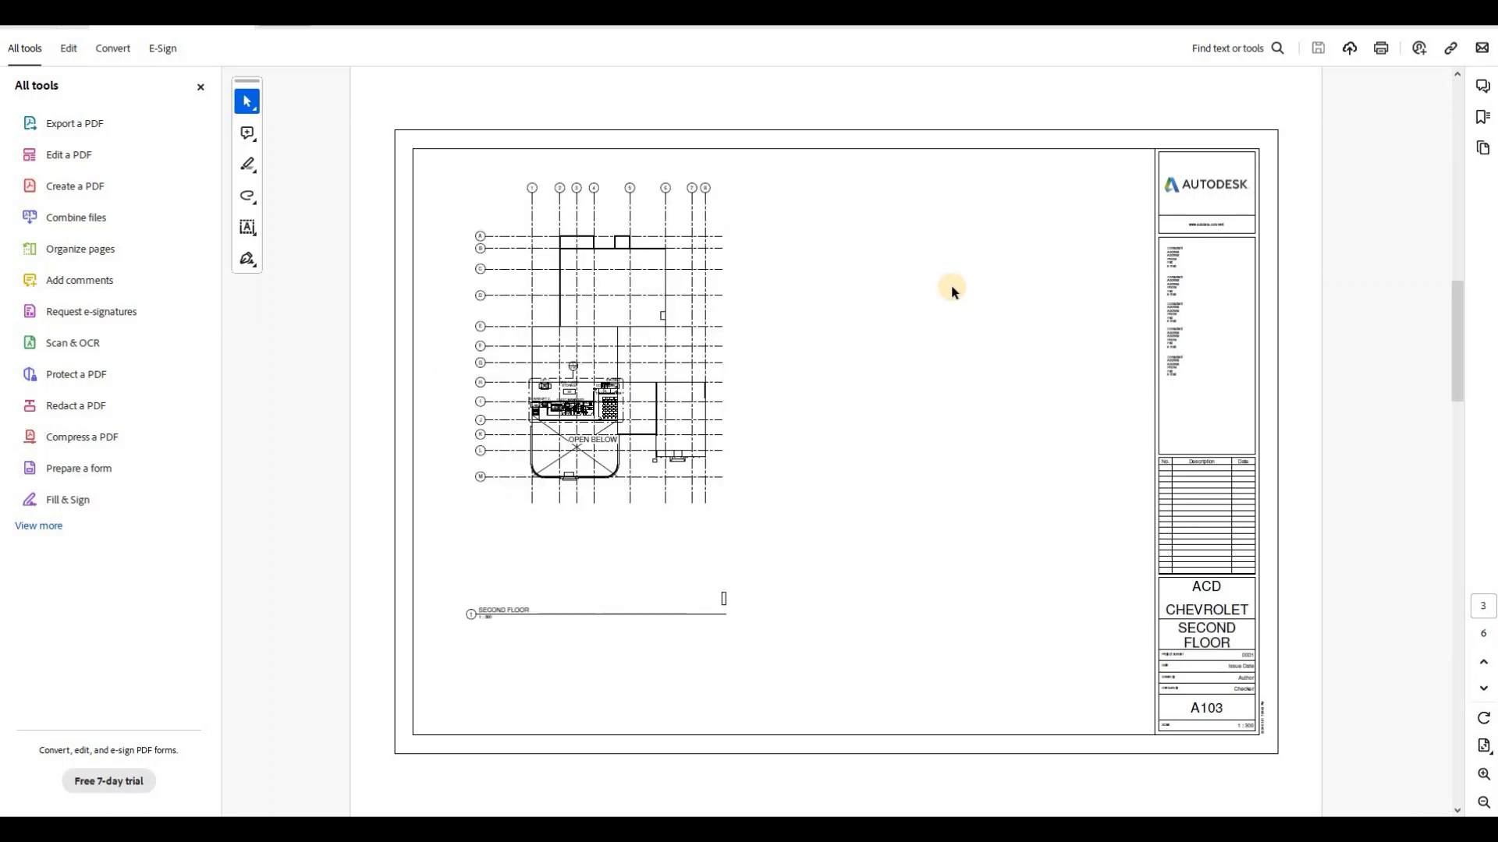
scroll(951, 286, "down", 1)
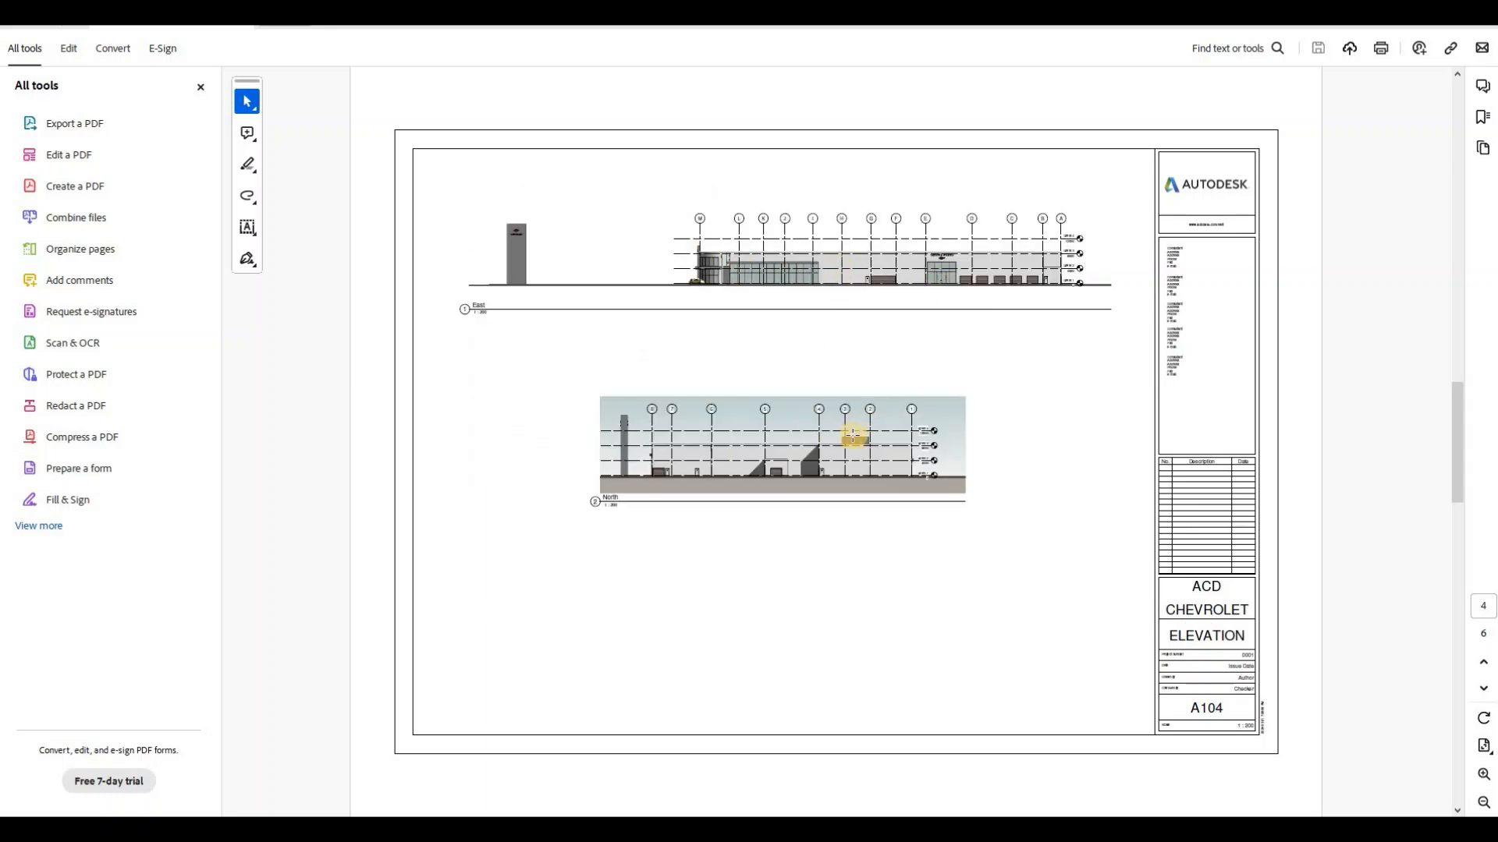
scroll(815, 342, "down", 1)
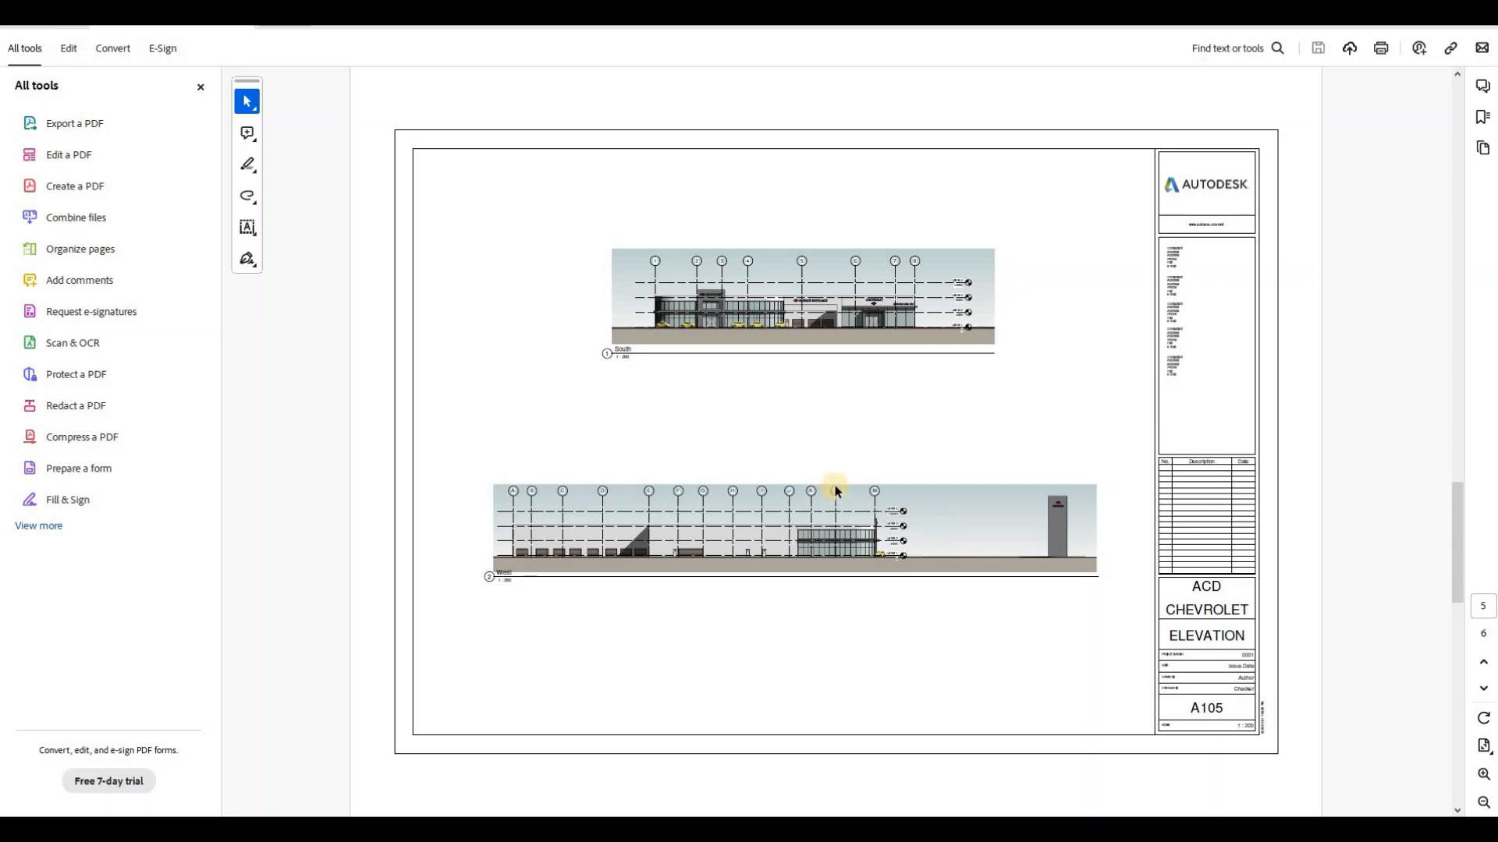
scroll(837, 494, "down", 1)
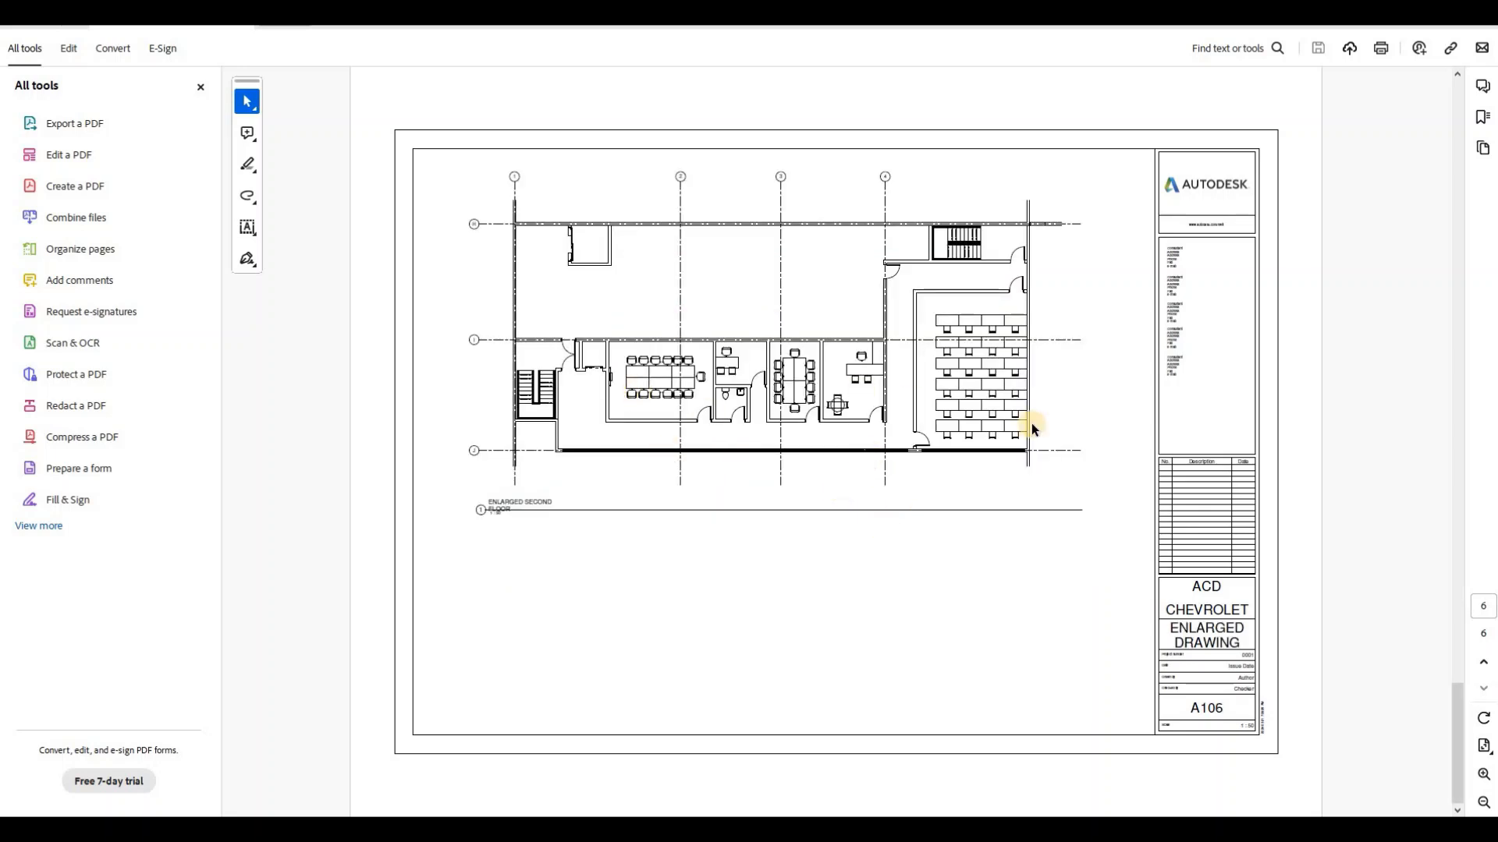